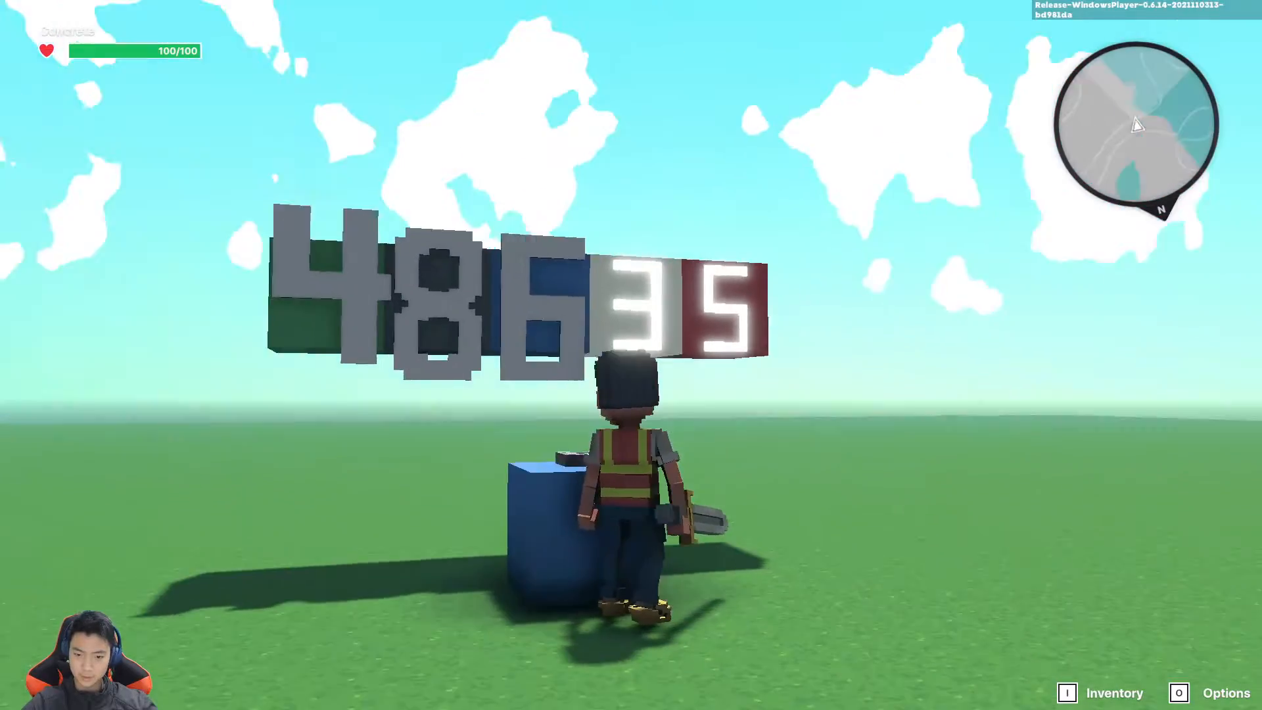
Walk the character to the keypad on the blue block and start the Colour Code puzzle
key(a)
key(space)
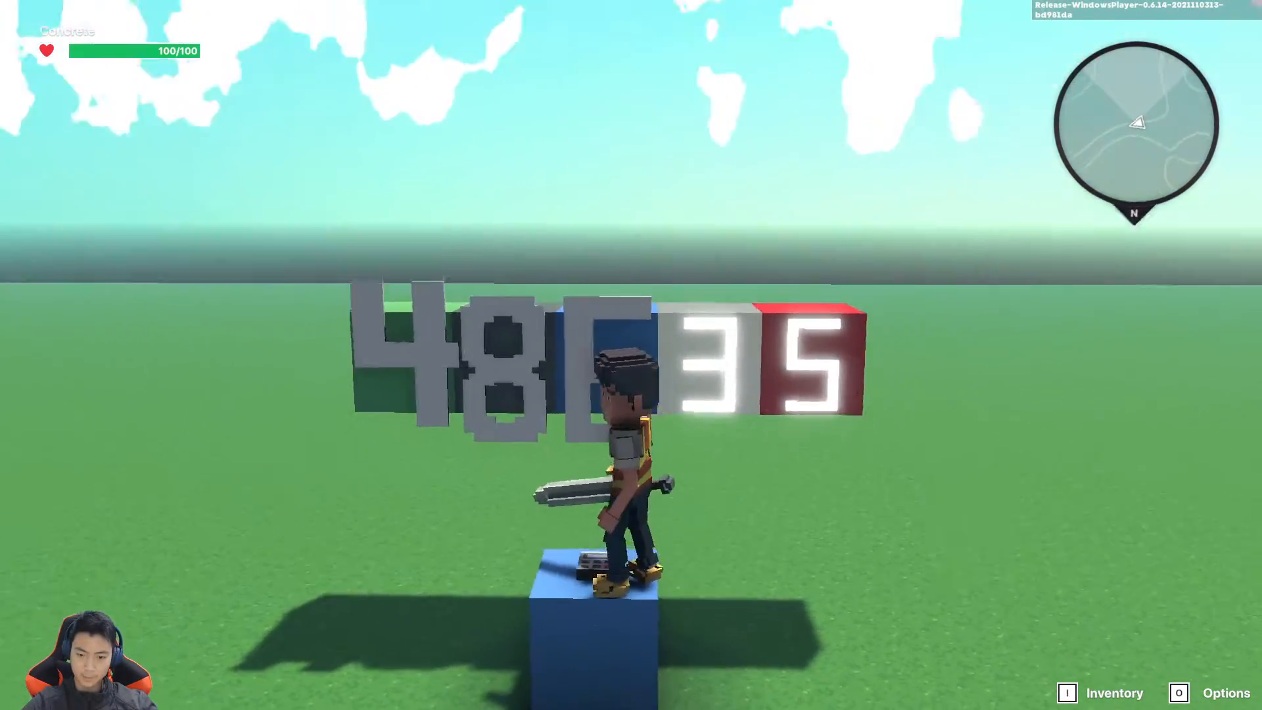
key(s)
key(w)
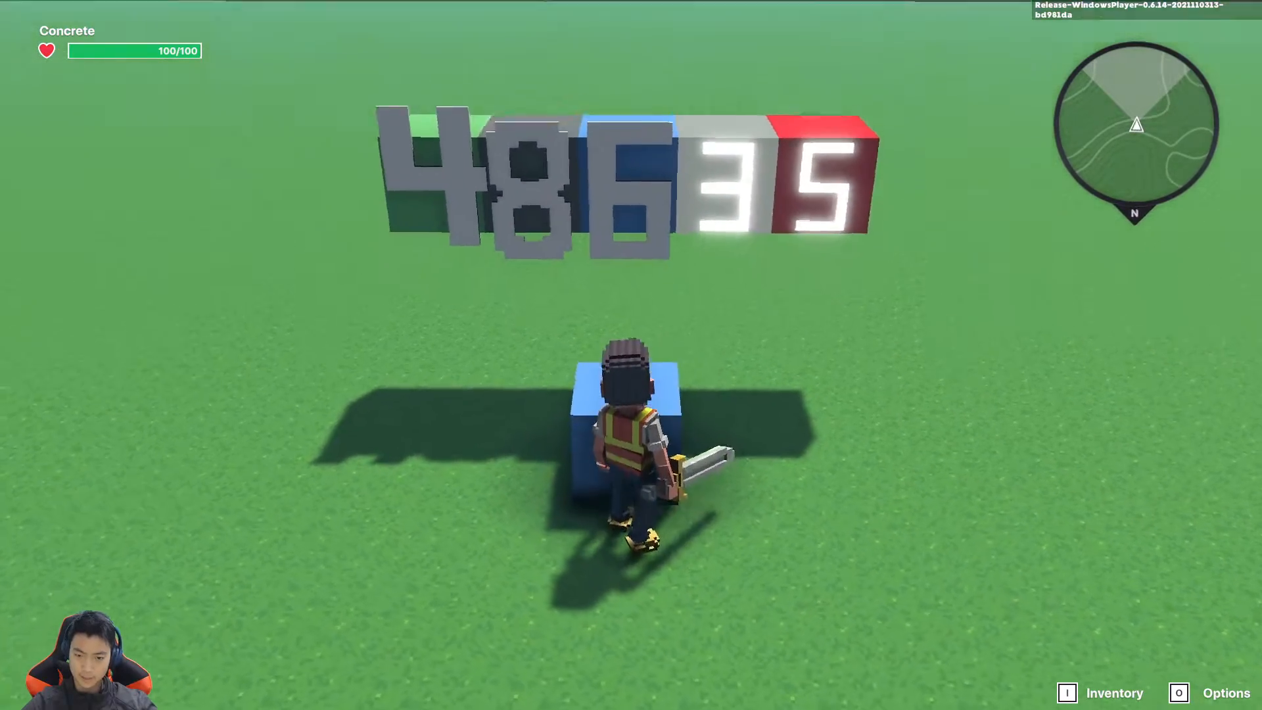
key(e)
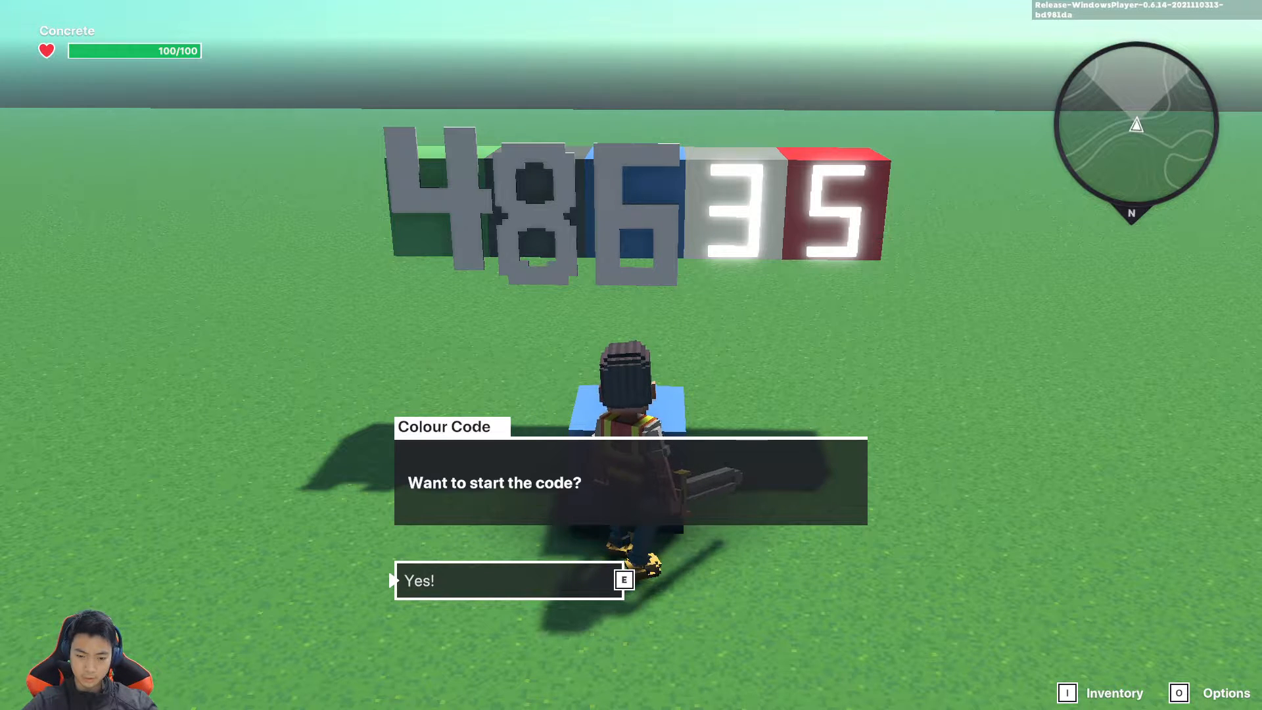
key(e)
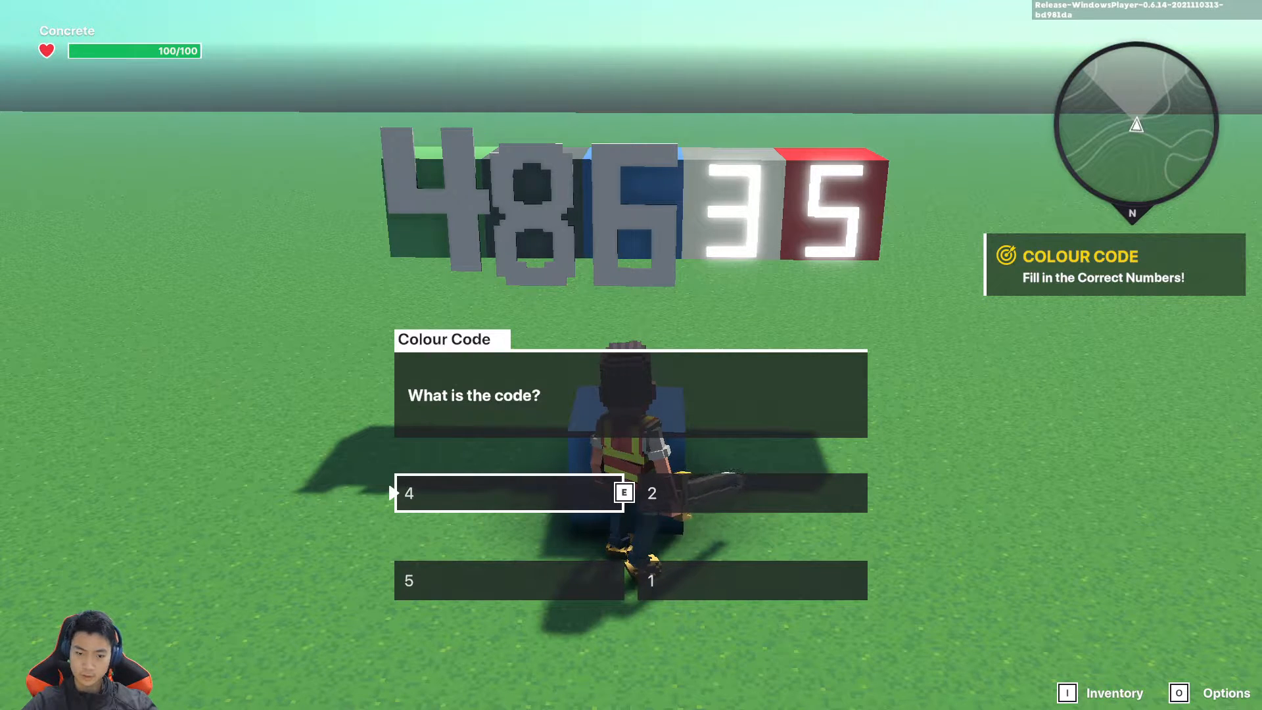
Answer the first digit of the colour code with 1
key(d)
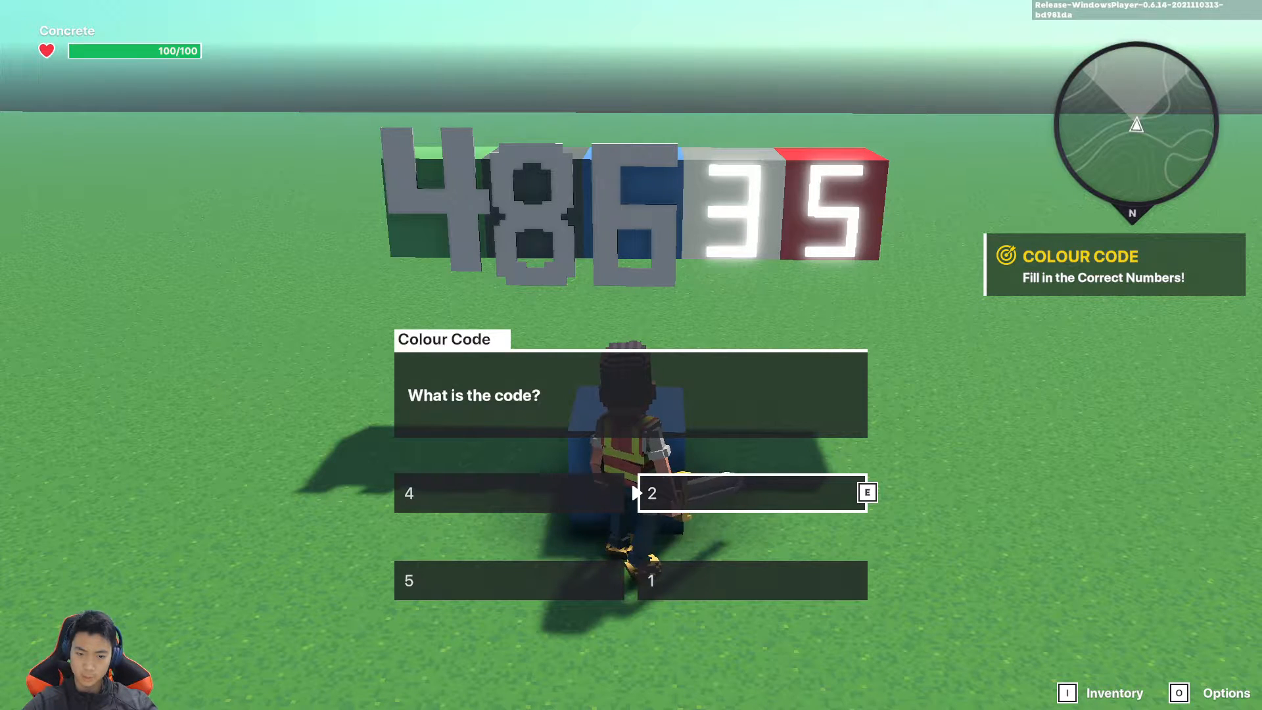
key(s)
key(e)
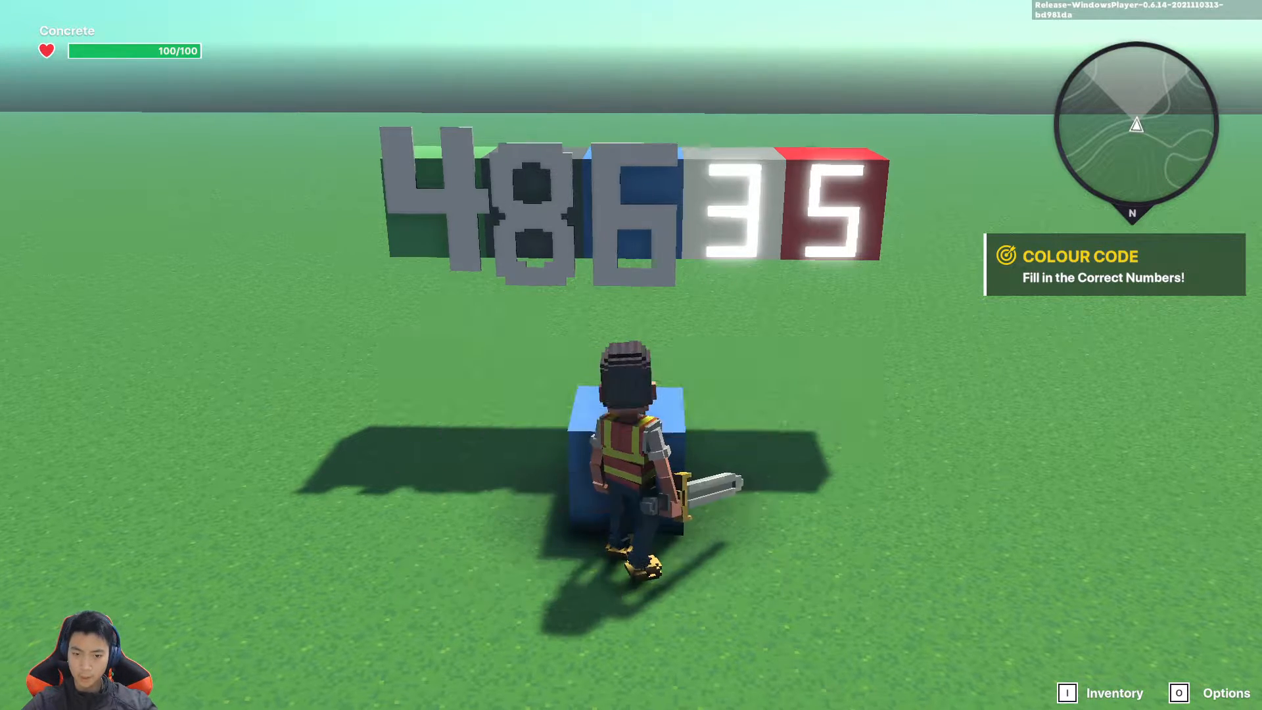
Restart the code entry at the keypad and answer the first two digits with 4 and 8
key(e)
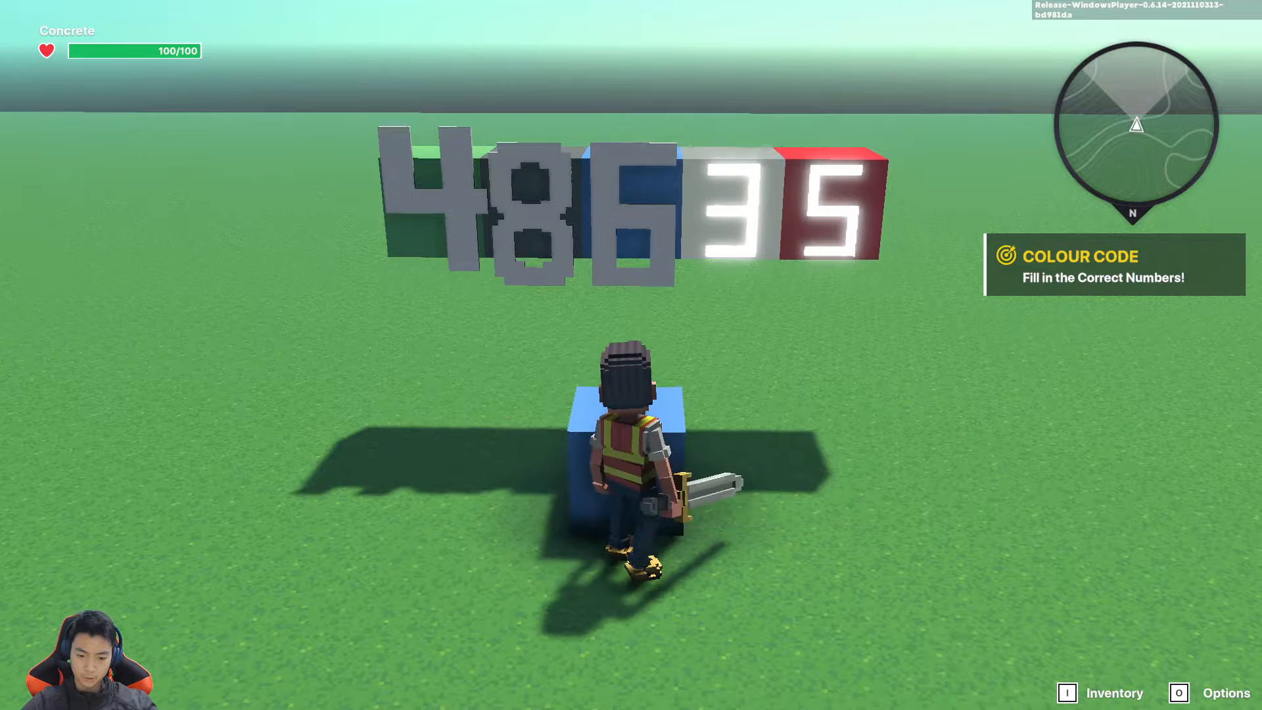
key(e)
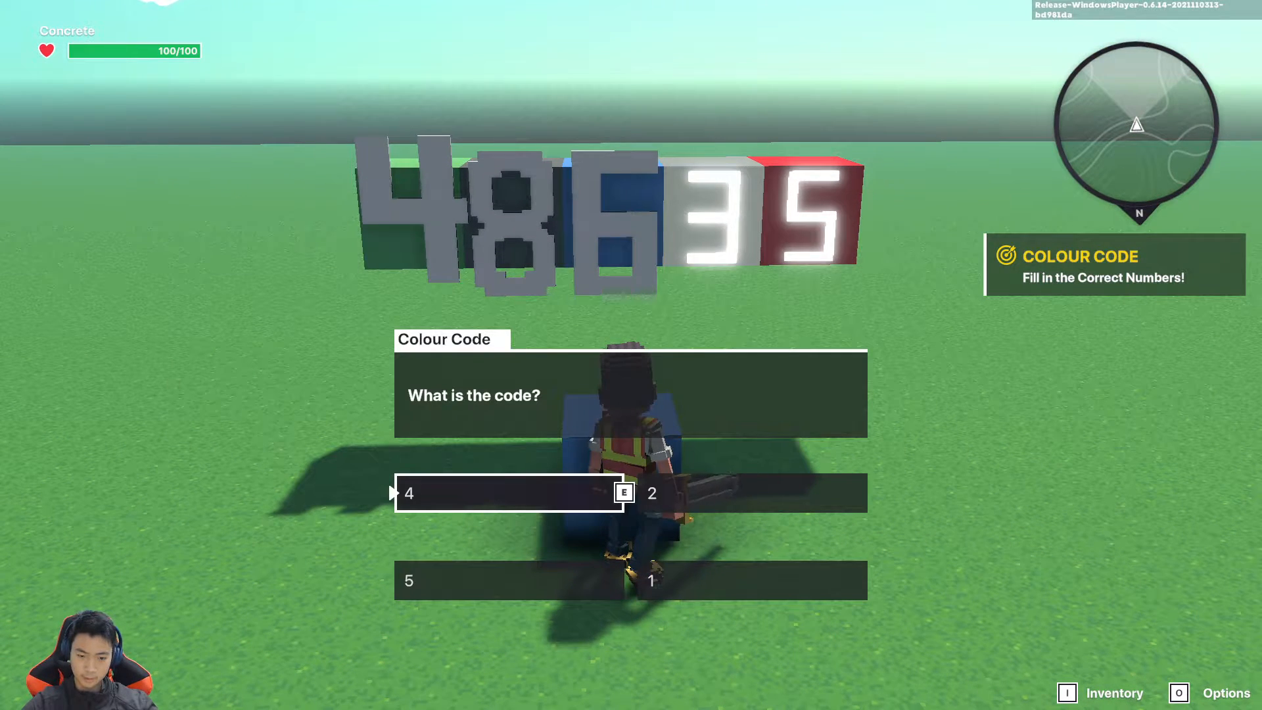
key(e)
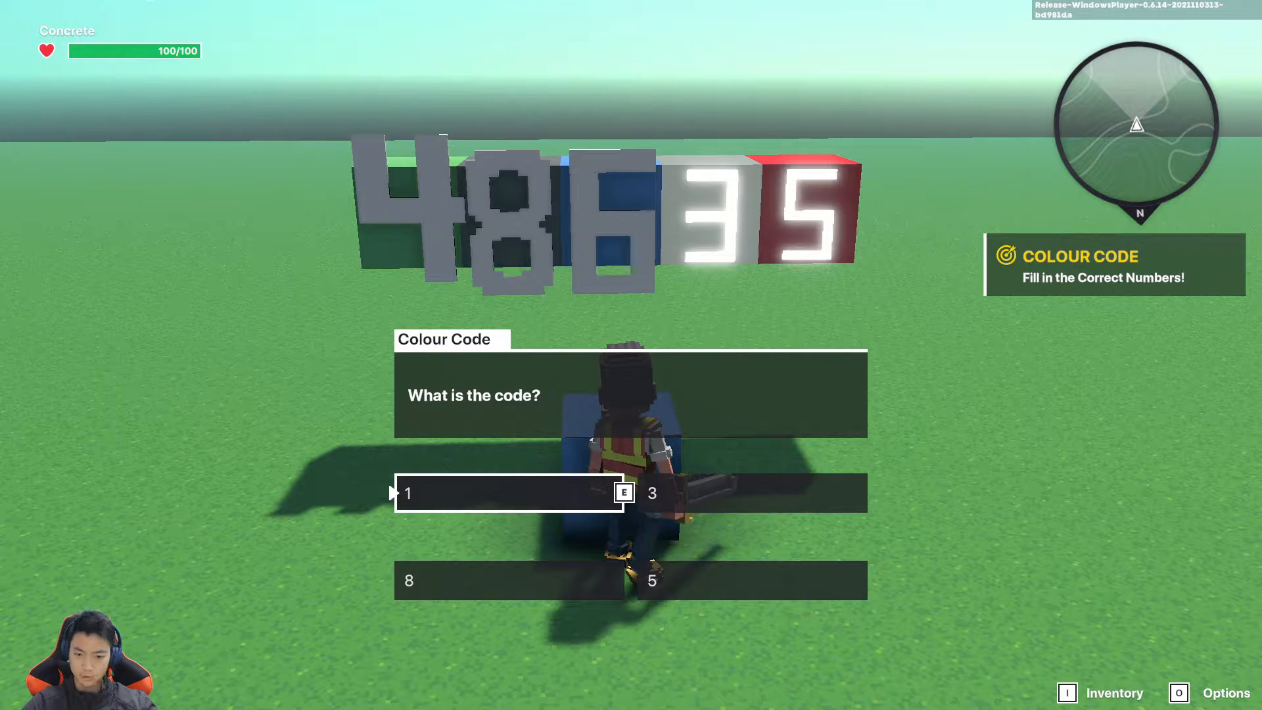
key(Down)
key(e)
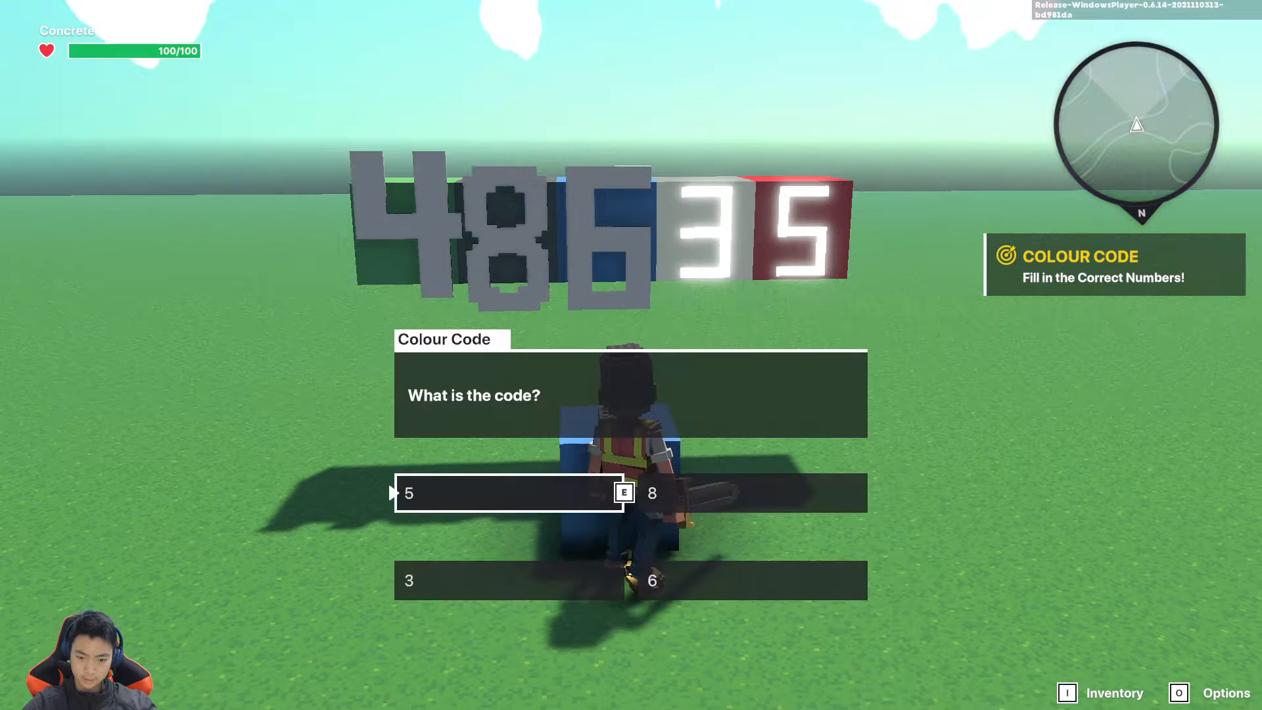
Answer the remaining digits of the colour code with 6, 3 and 5, and end the dialogue
key(Right)
key(e)
key(Right)
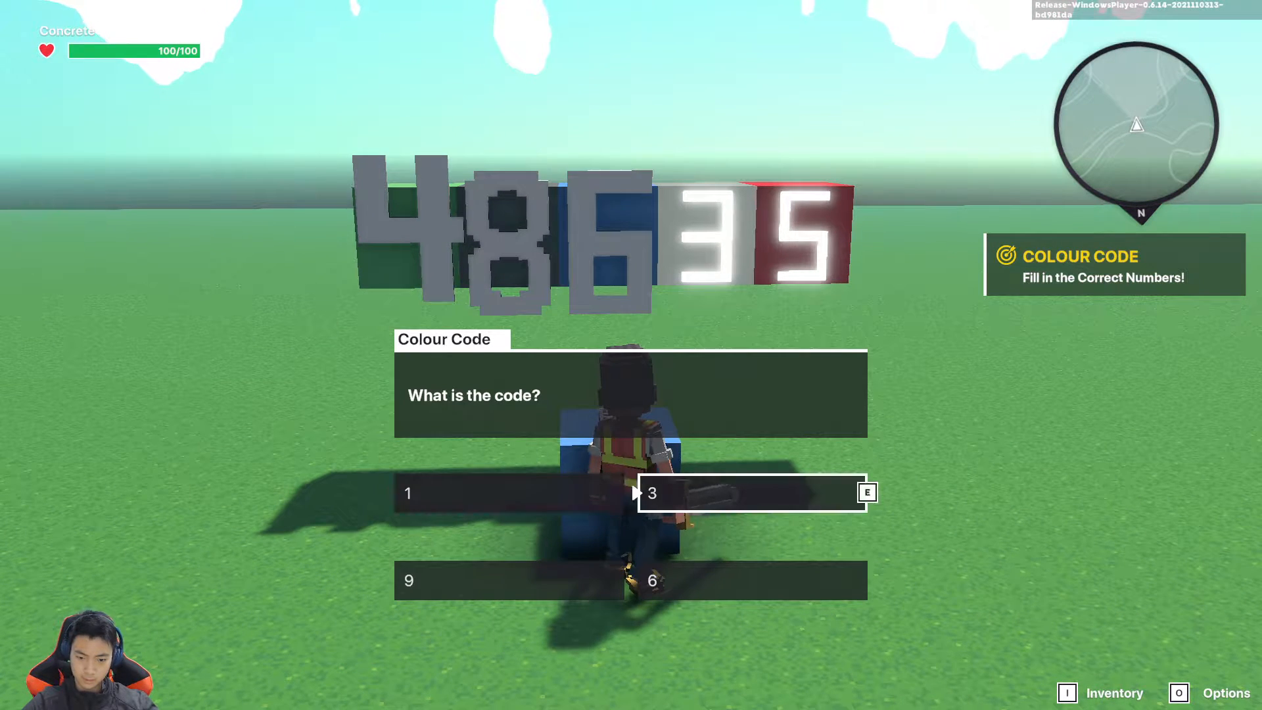
key(e)
key(Down)
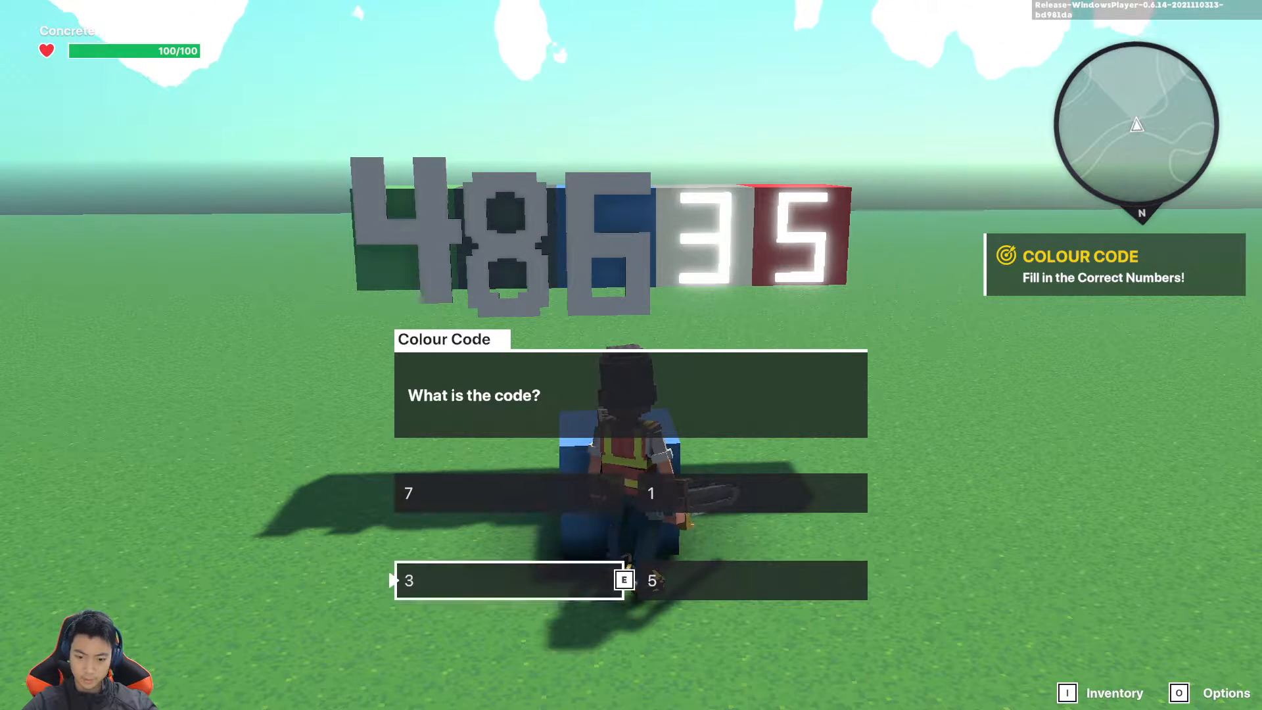
key(Up)
key(Right)
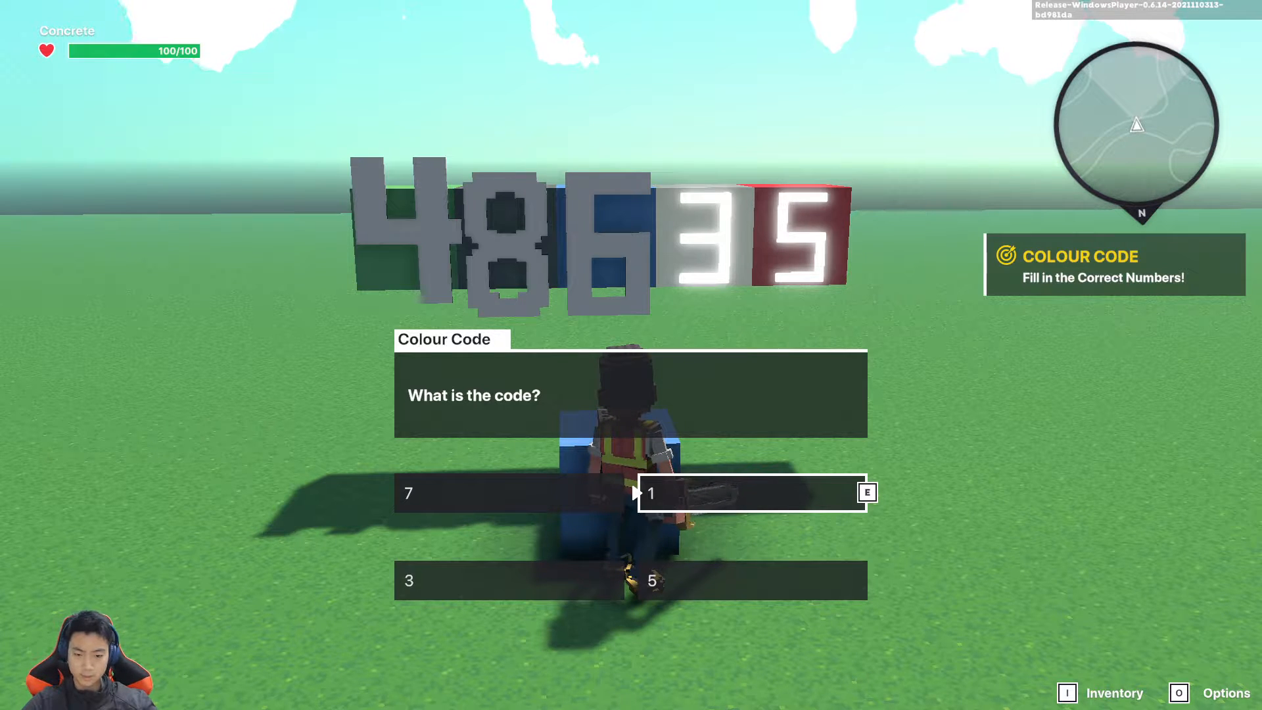
key(Down)
key(e)
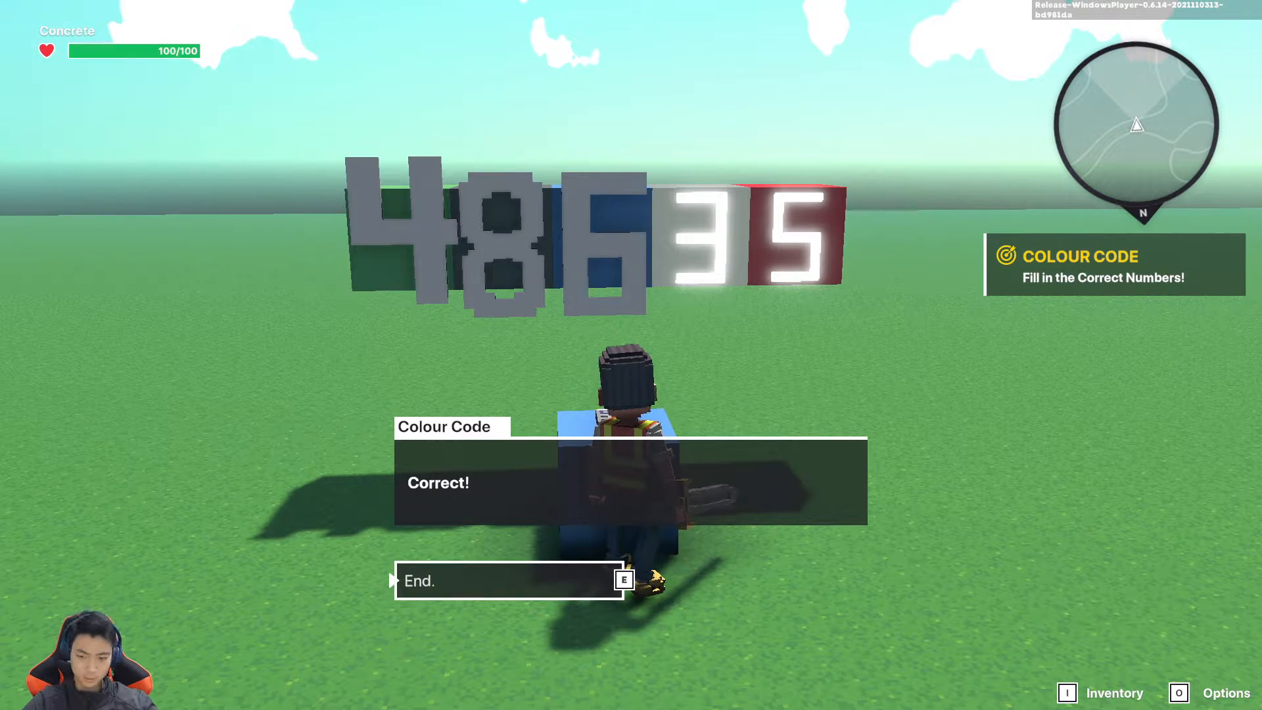
key(e)
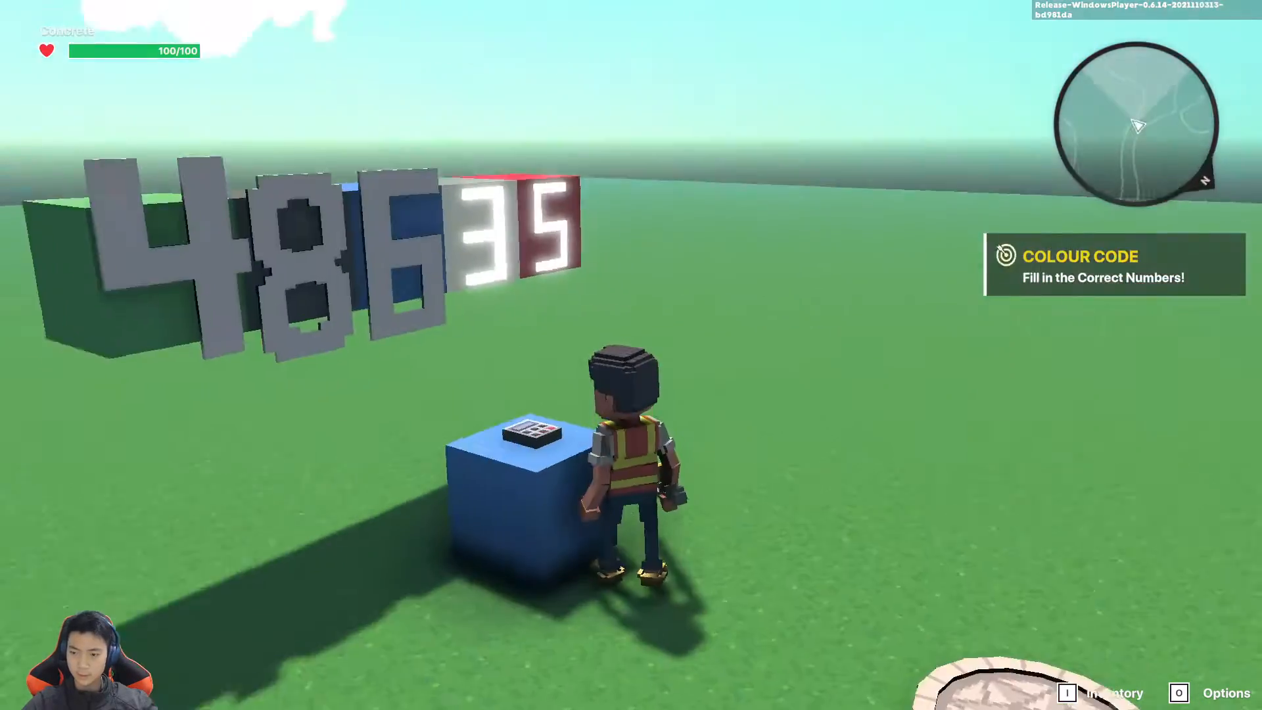
key(w)
key(space)
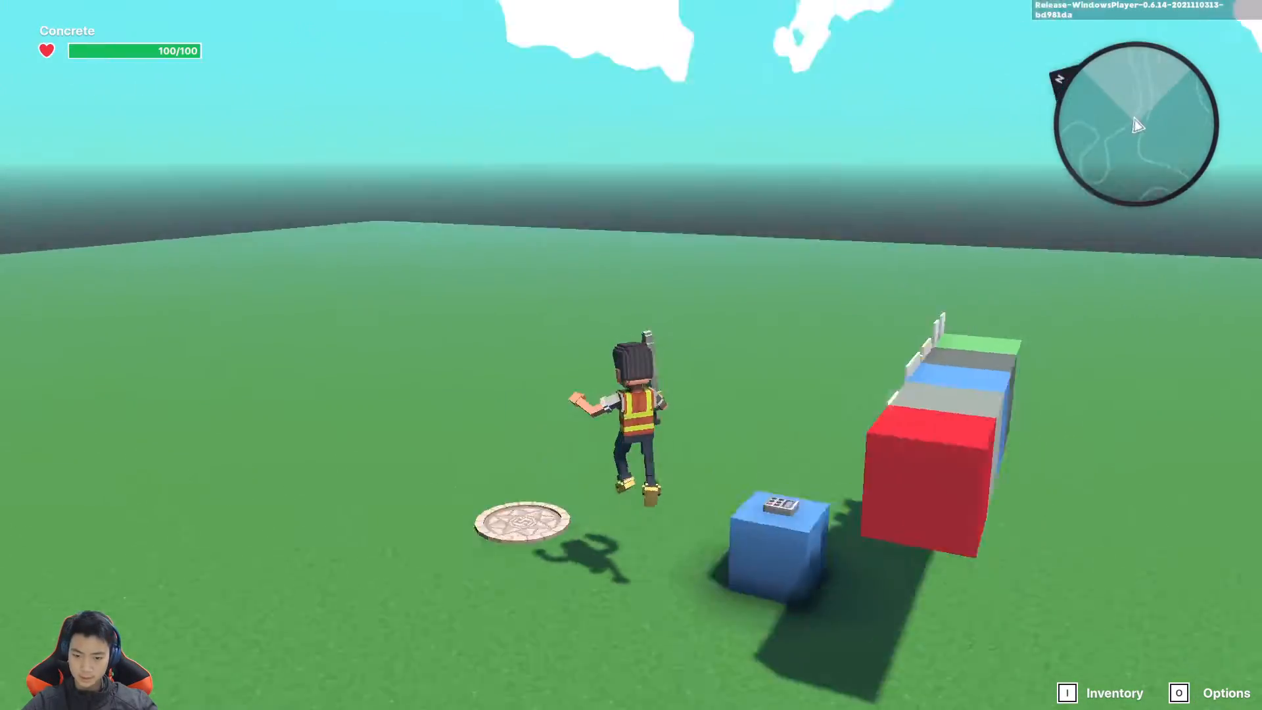
key(w)
key(space)
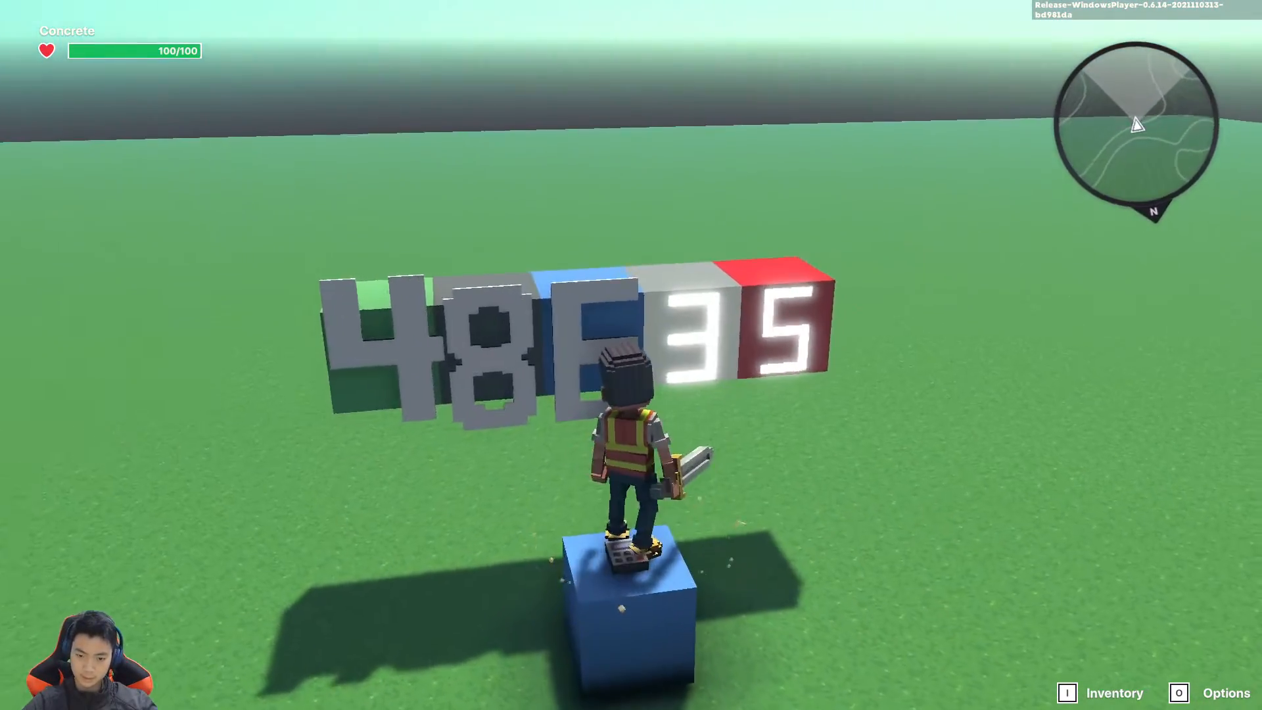
key(d)
key(space)
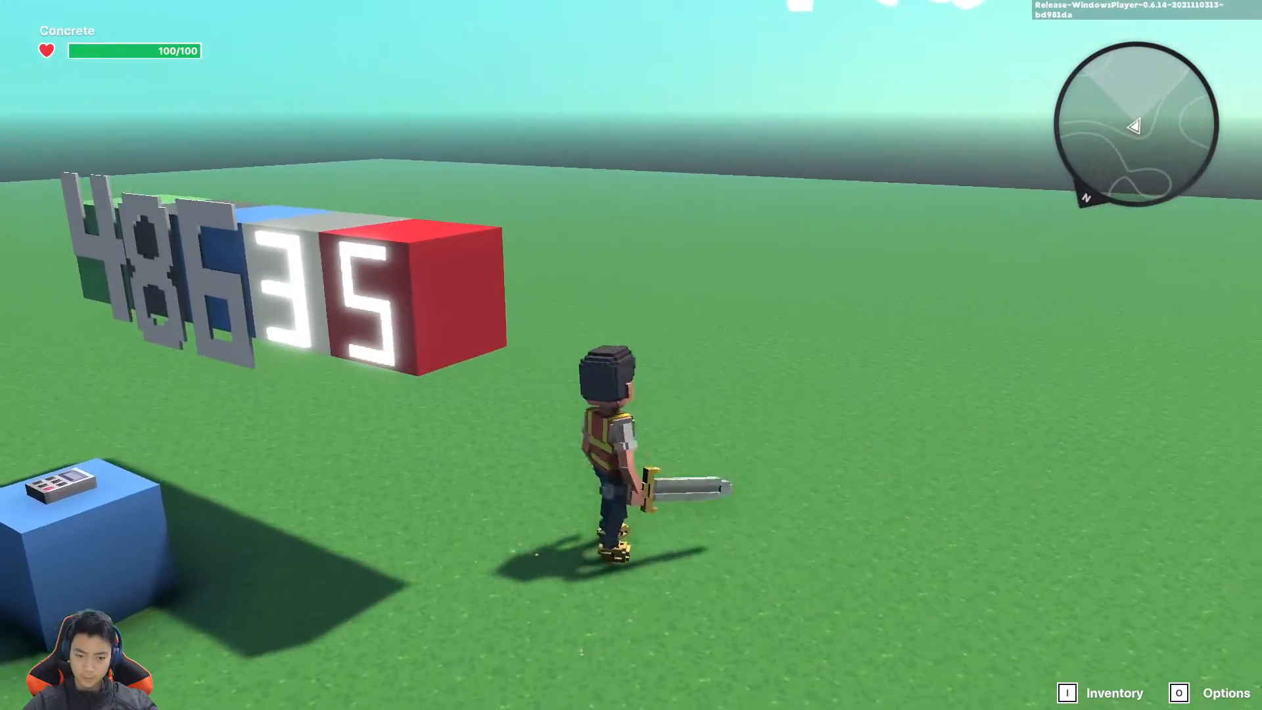
key(a)
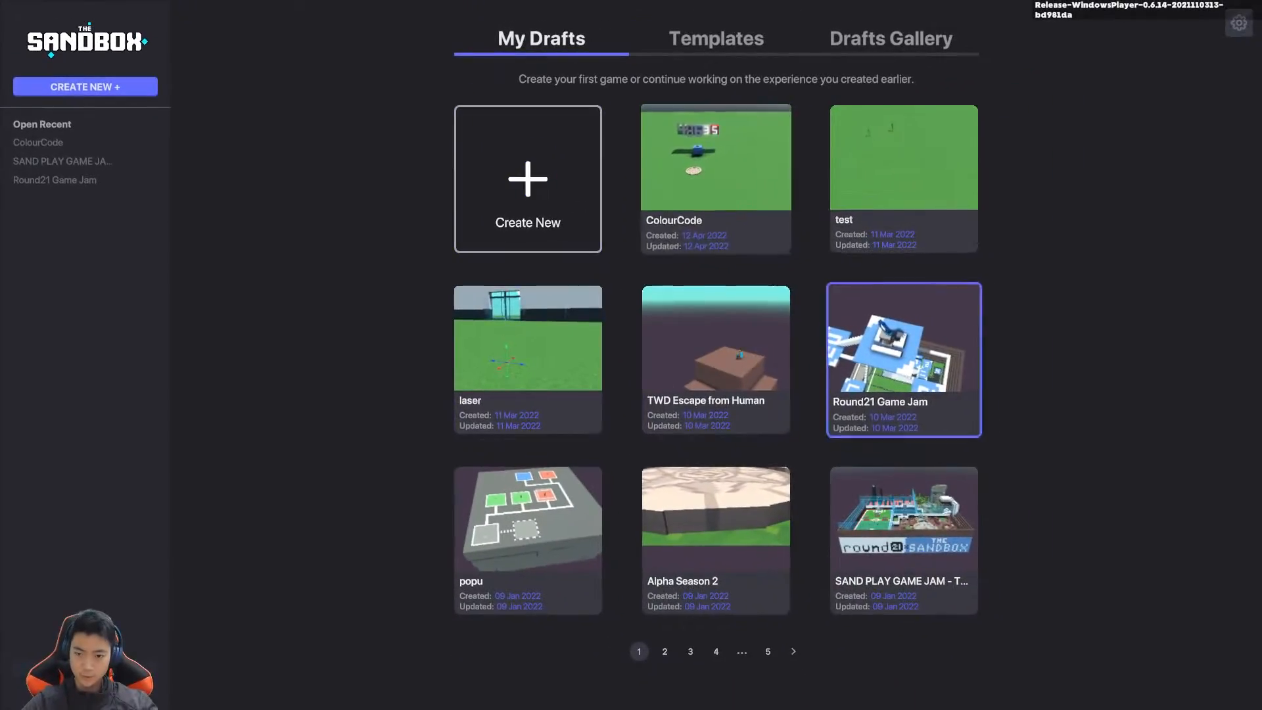
Create a new experience named ColourCode with the Empty theme and a 1x1 land size
click(528, 178)
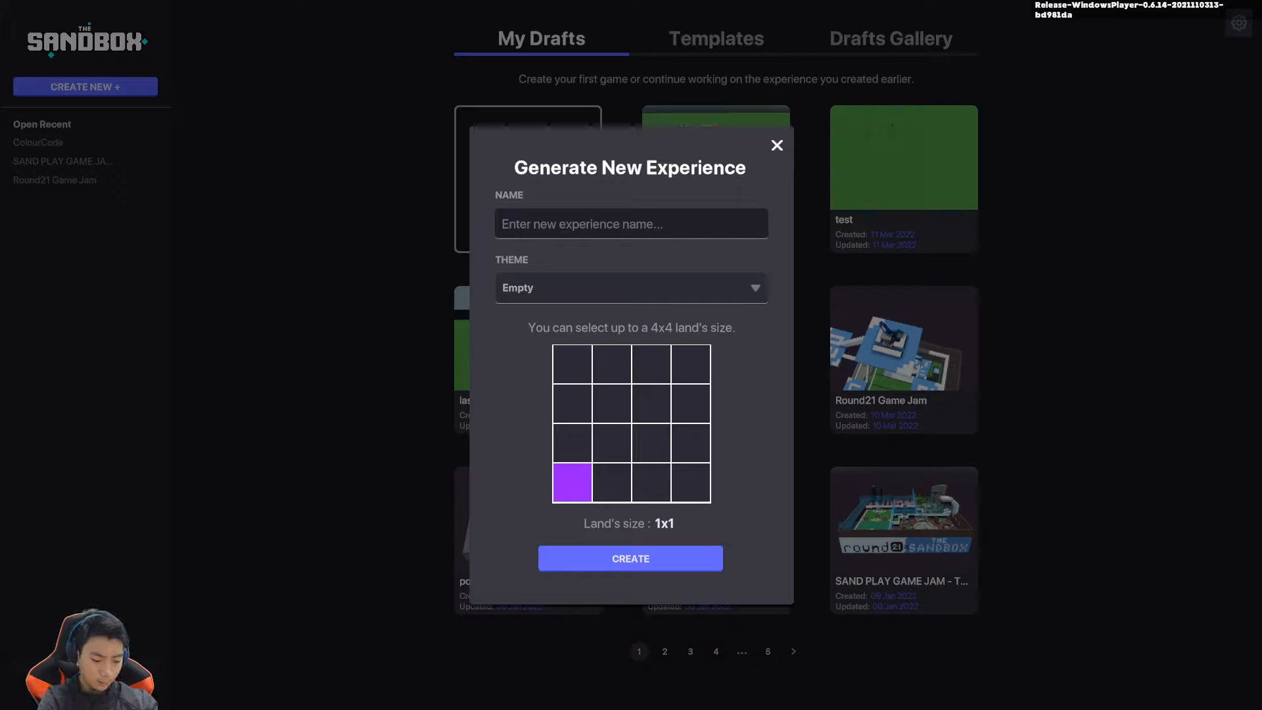
text(C)
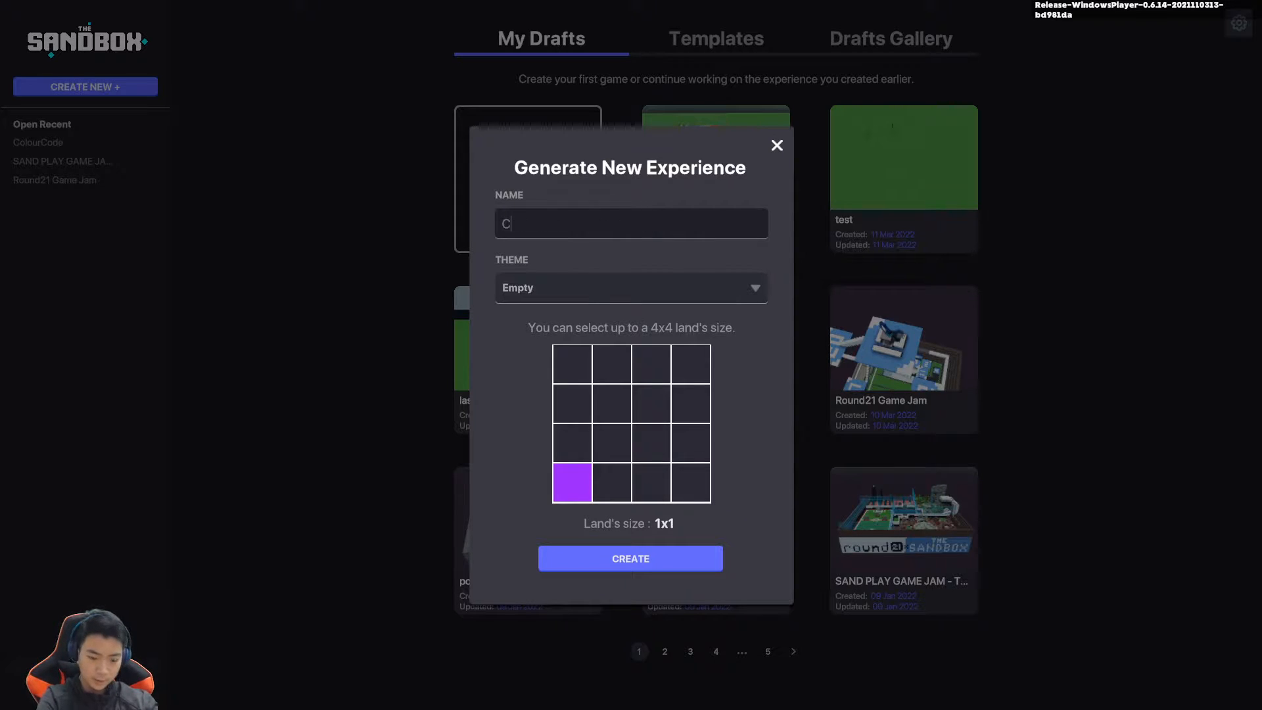
text(oloyur)
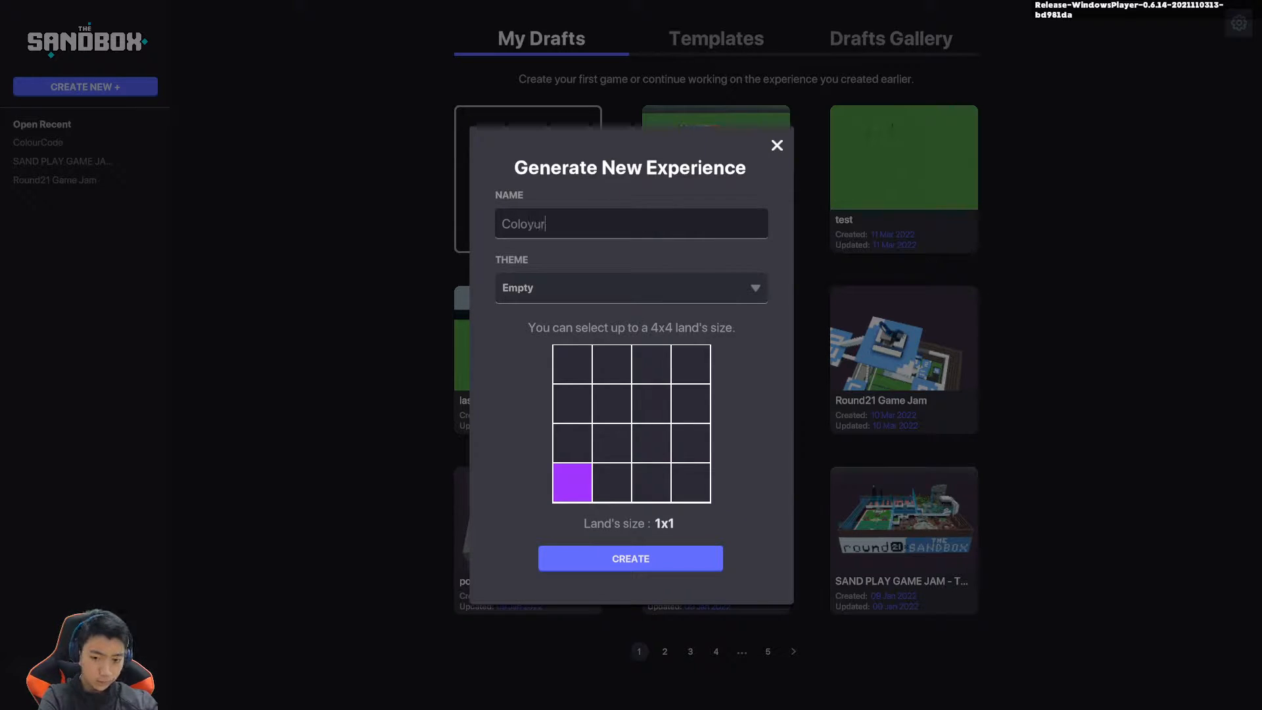
key(BackSpace)
key(BackSpace)
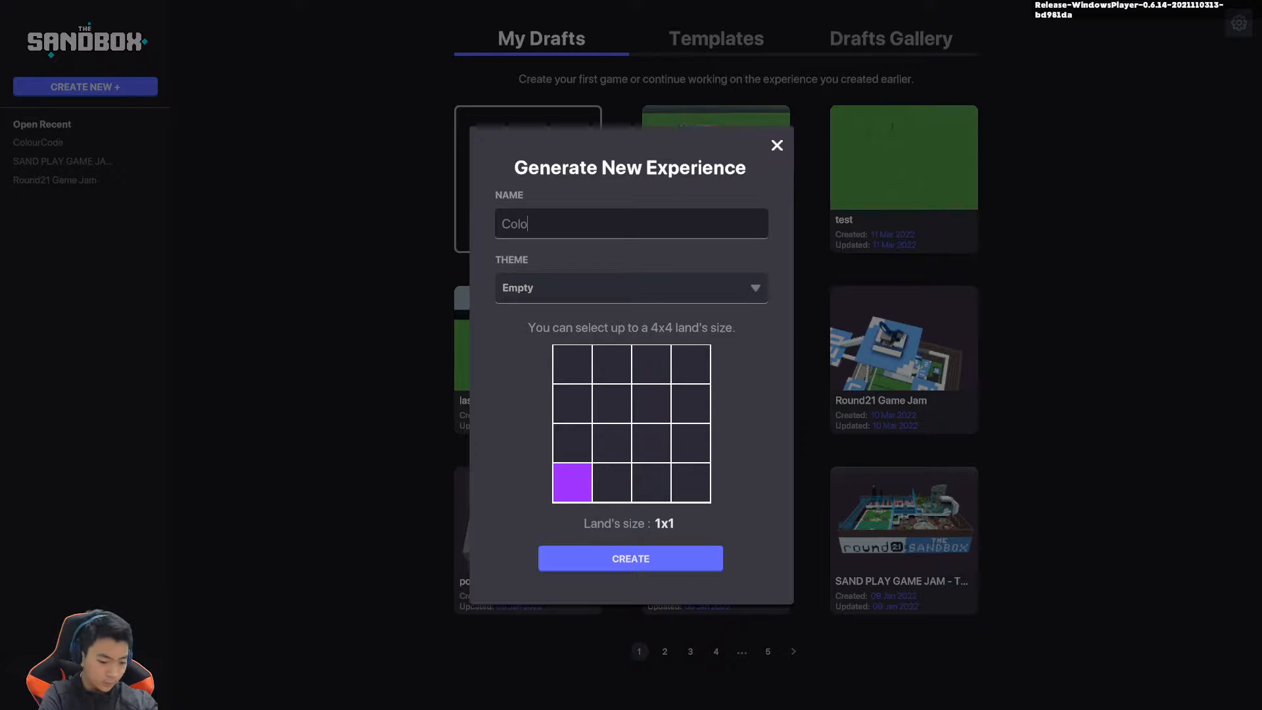
text(urCode)
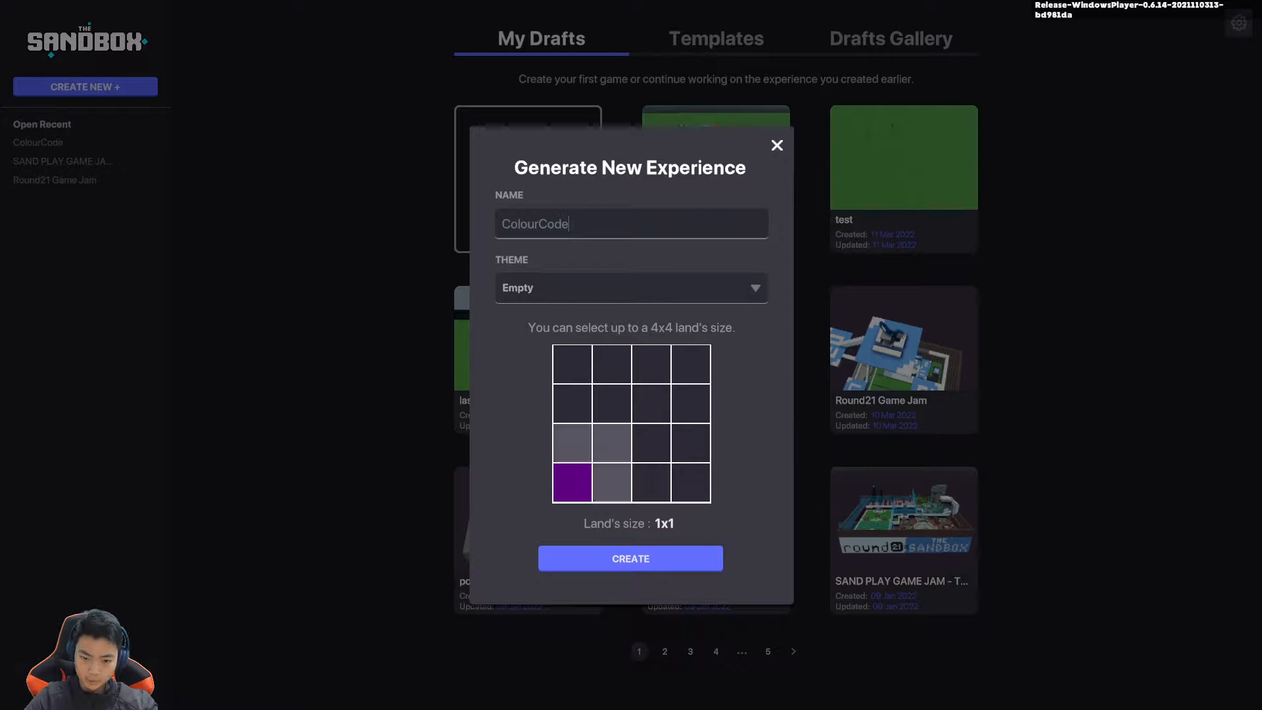
click(630, 559)
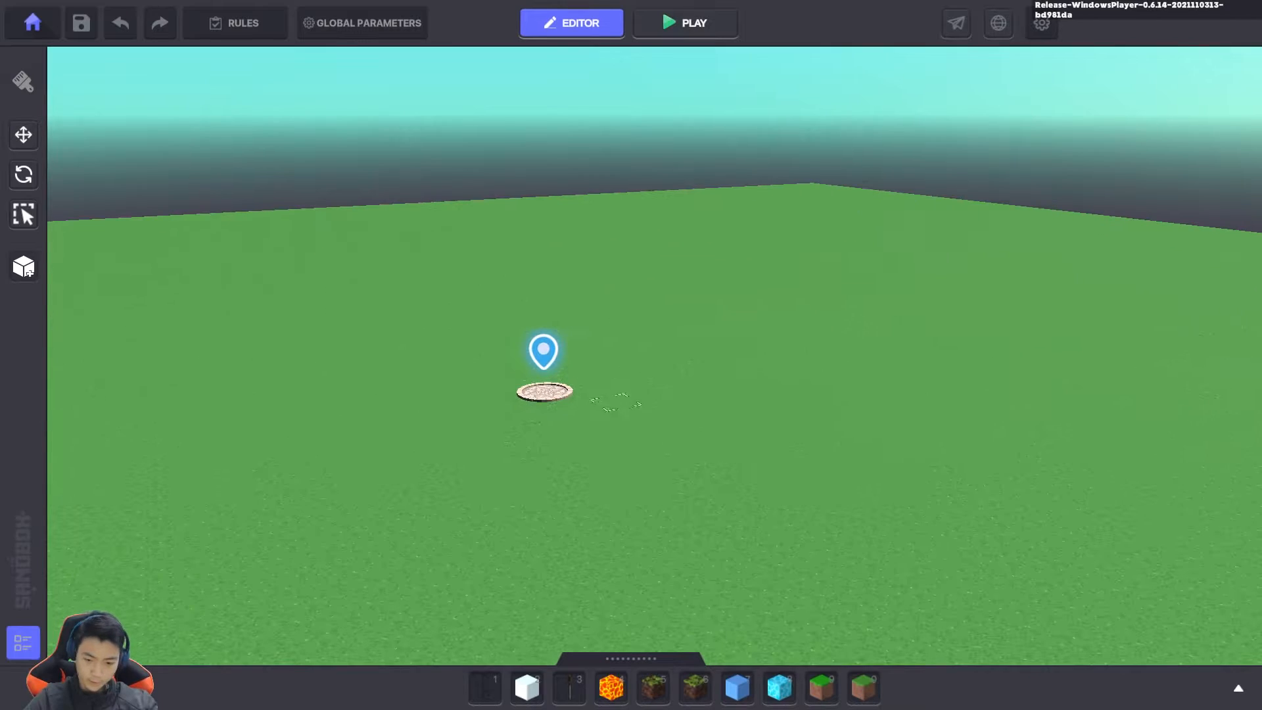
Open the asset library and remove the assets from all ten quick-access slots
right_drag(615, 432, 766, 506)
key(w)
scroll(579, 431, down, 1)
scroll(618, 434, up, 2)
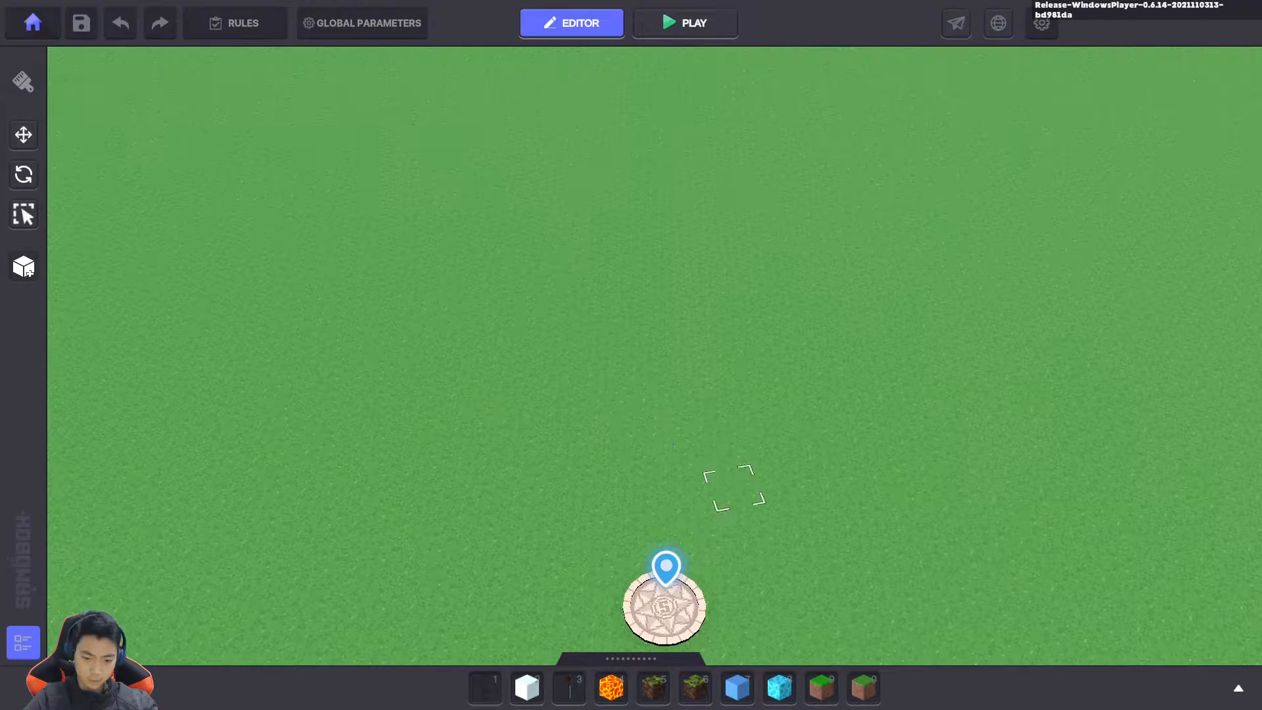
key(Tab)
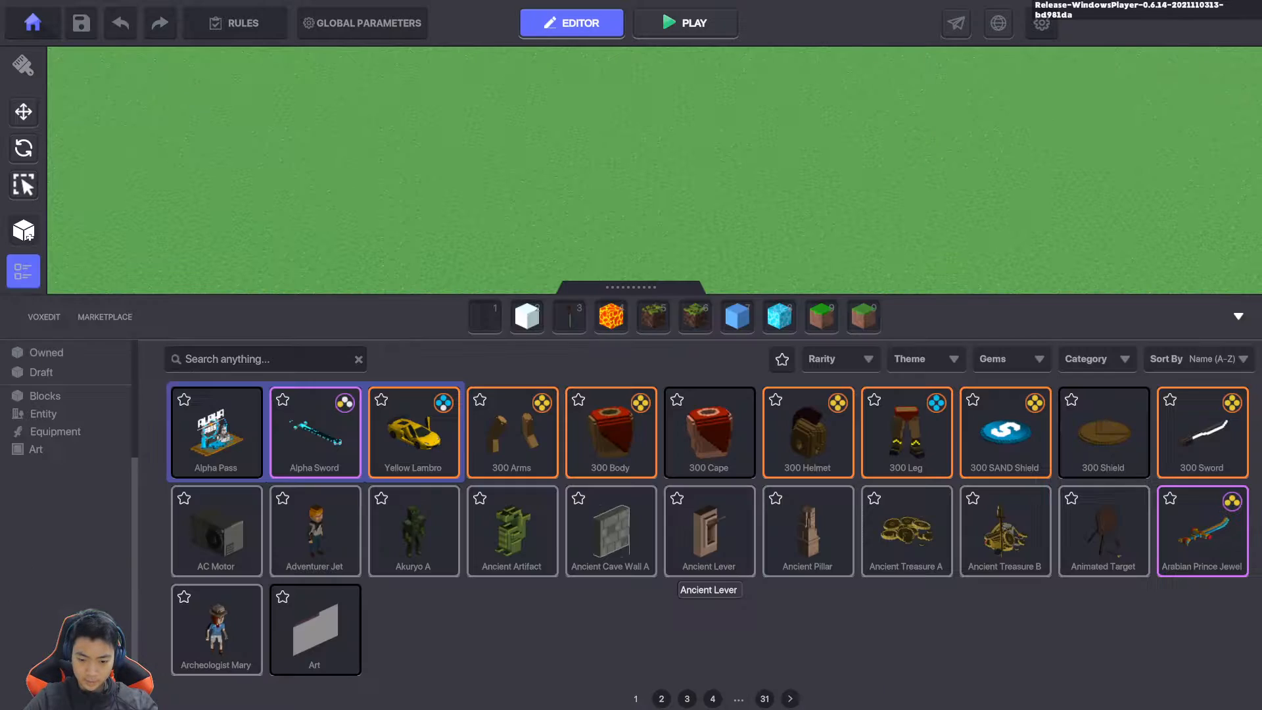
drag(485, 316, 488, 363)
drag(527, 317, 531, 361)
drag(570, 317, 572, 365)
drag(612, 317, 614, 368)
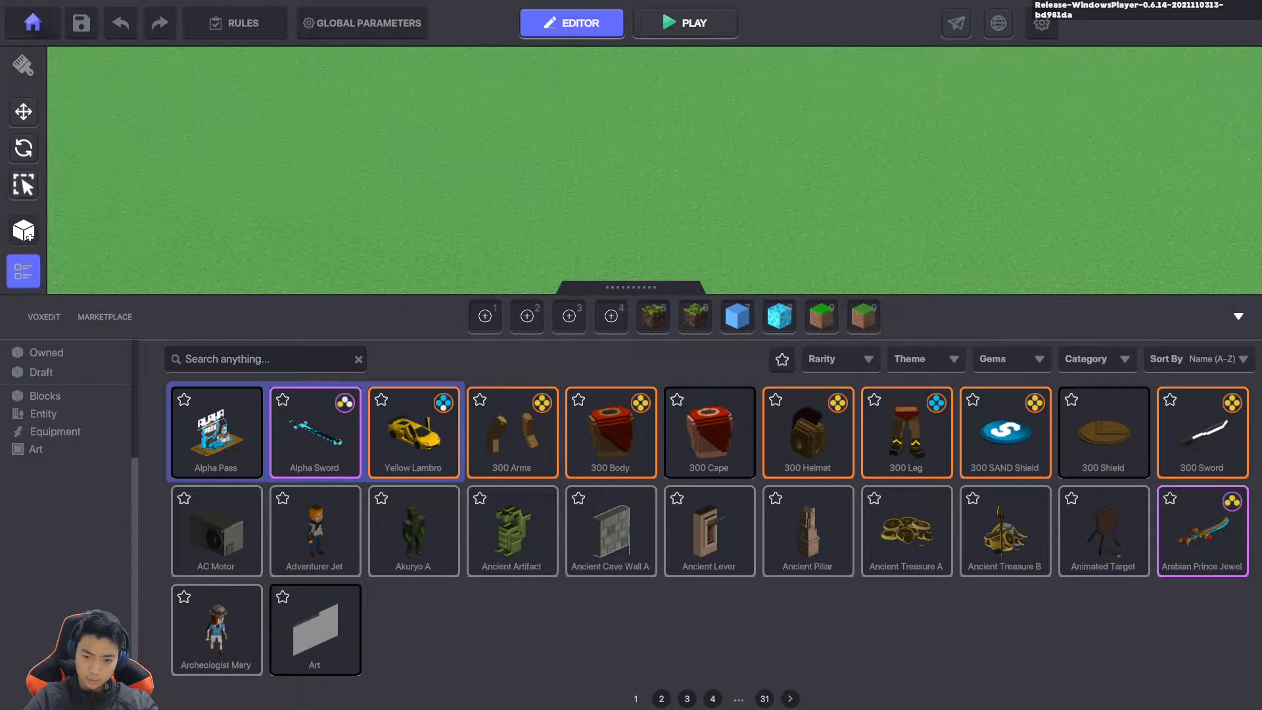
drag(653, 317, 650, 378)
drag(695, 317, 685, 371)
drag(738, 317, 738, 372)
drag(779, 316, 780, 375)
drag(822, 317, 826, 396)
drag(864, 317, 858, 375)
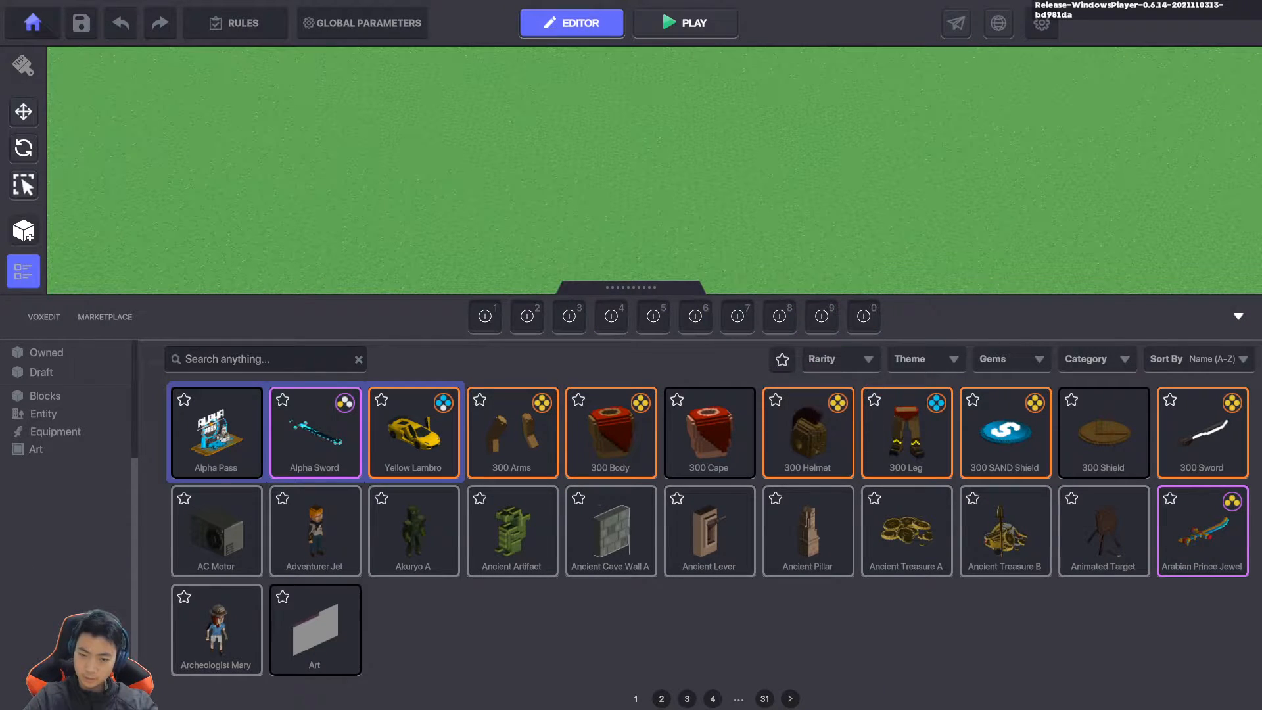
Choose the Ice block from the block assets and place one on the ground near the spawn point
click(46, 396)
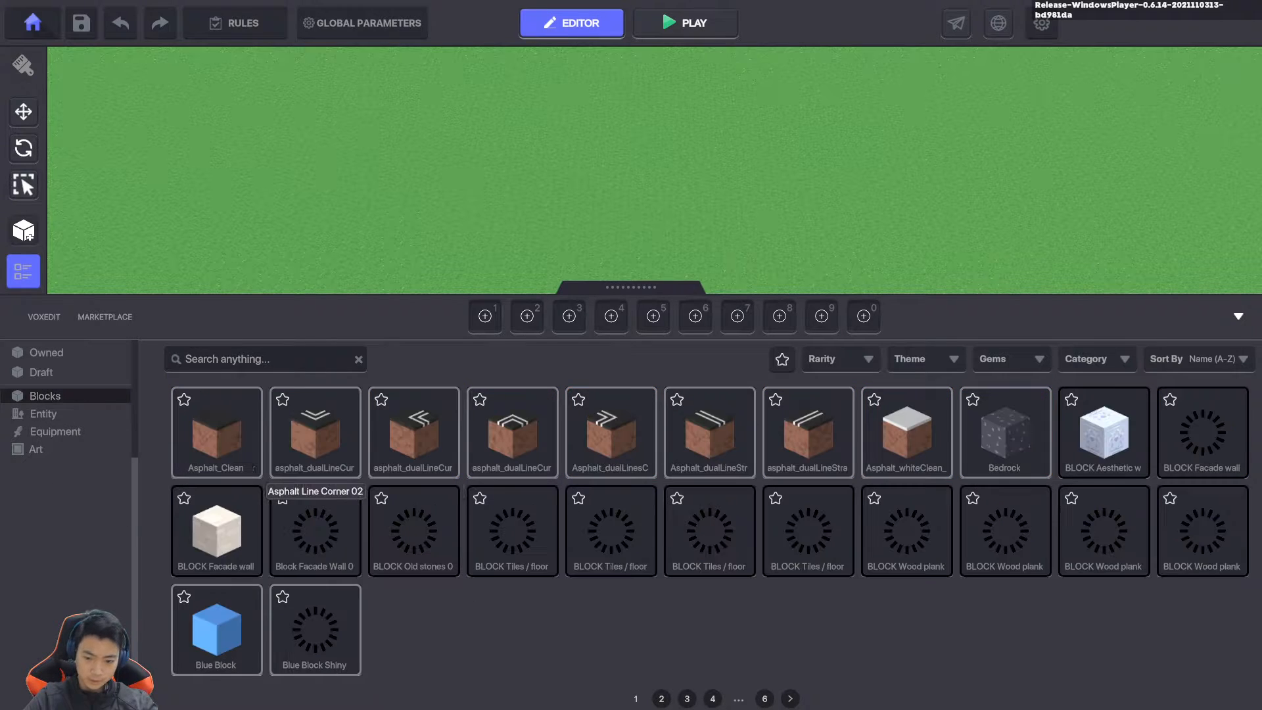
click(661, 699)
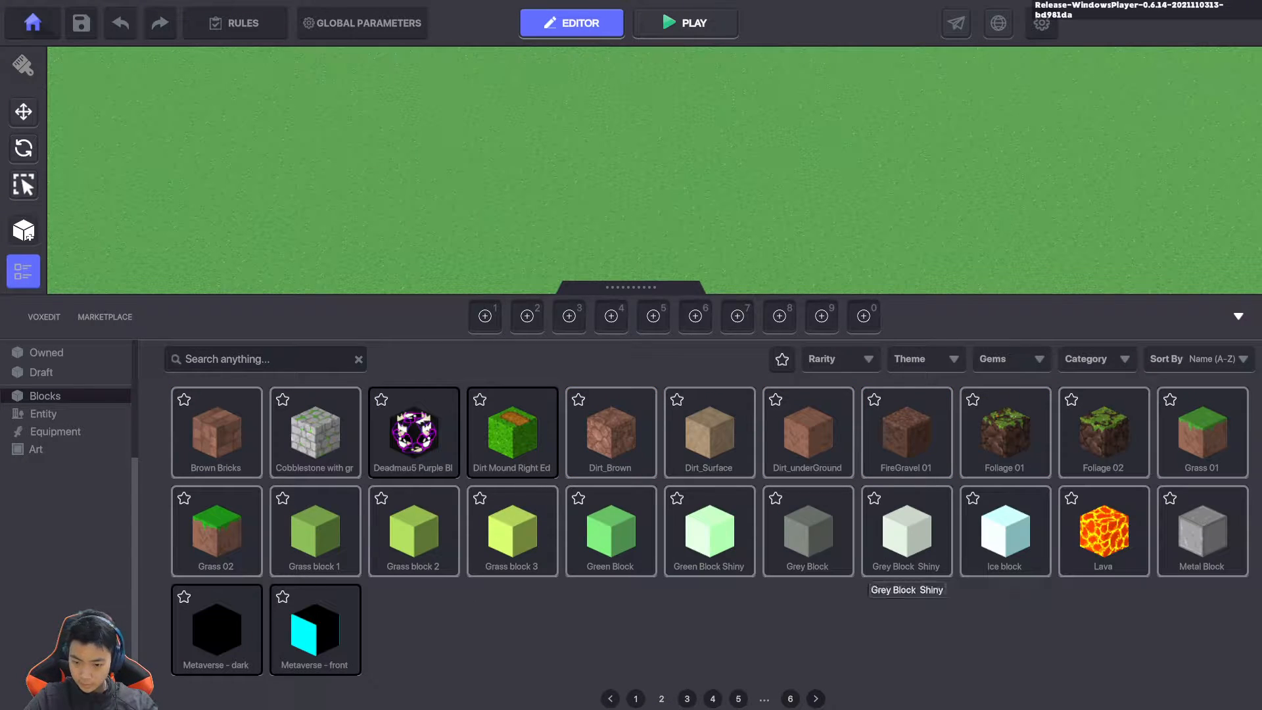
click(1004, 539)
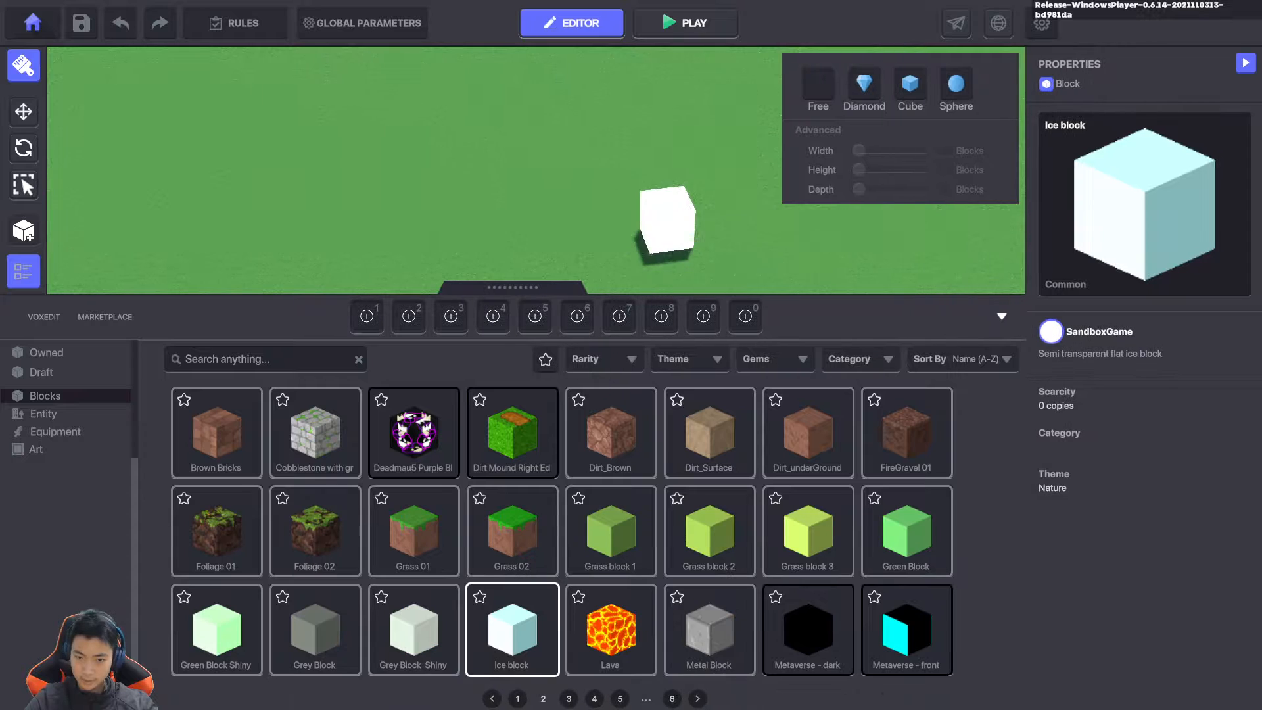
key(s)
key(a)
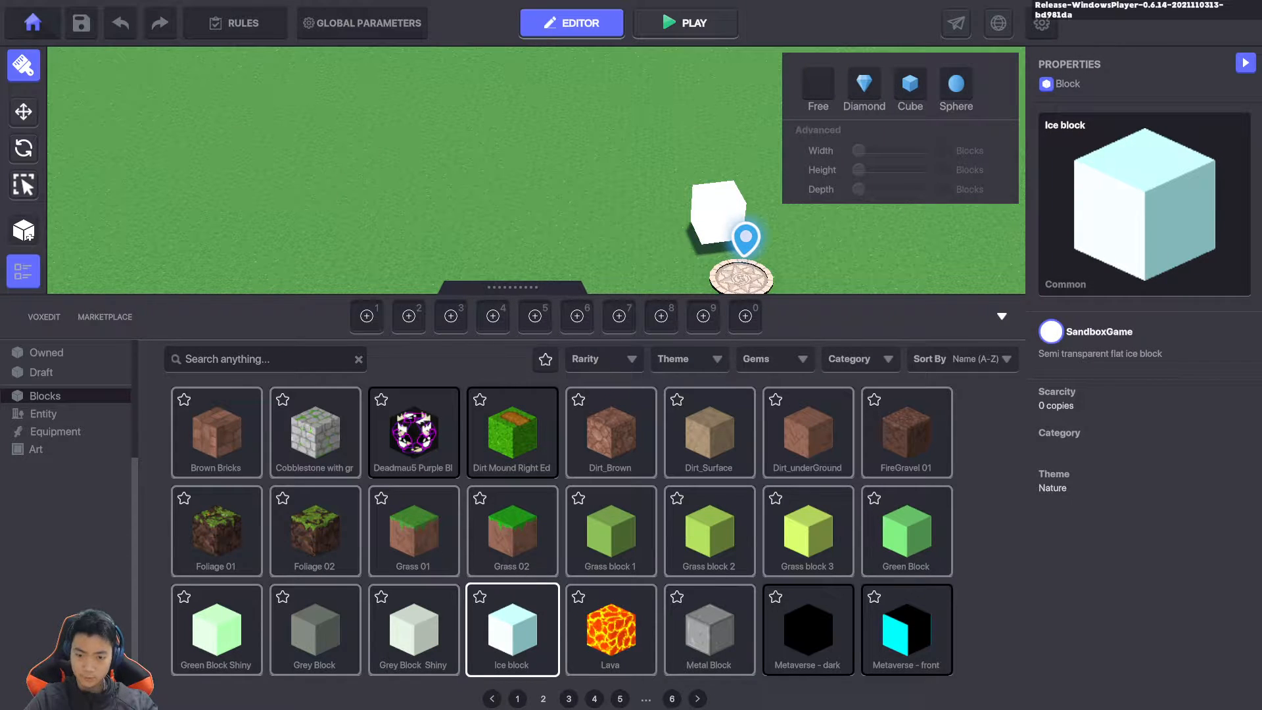
key(Tab)
key(w)
key(d)
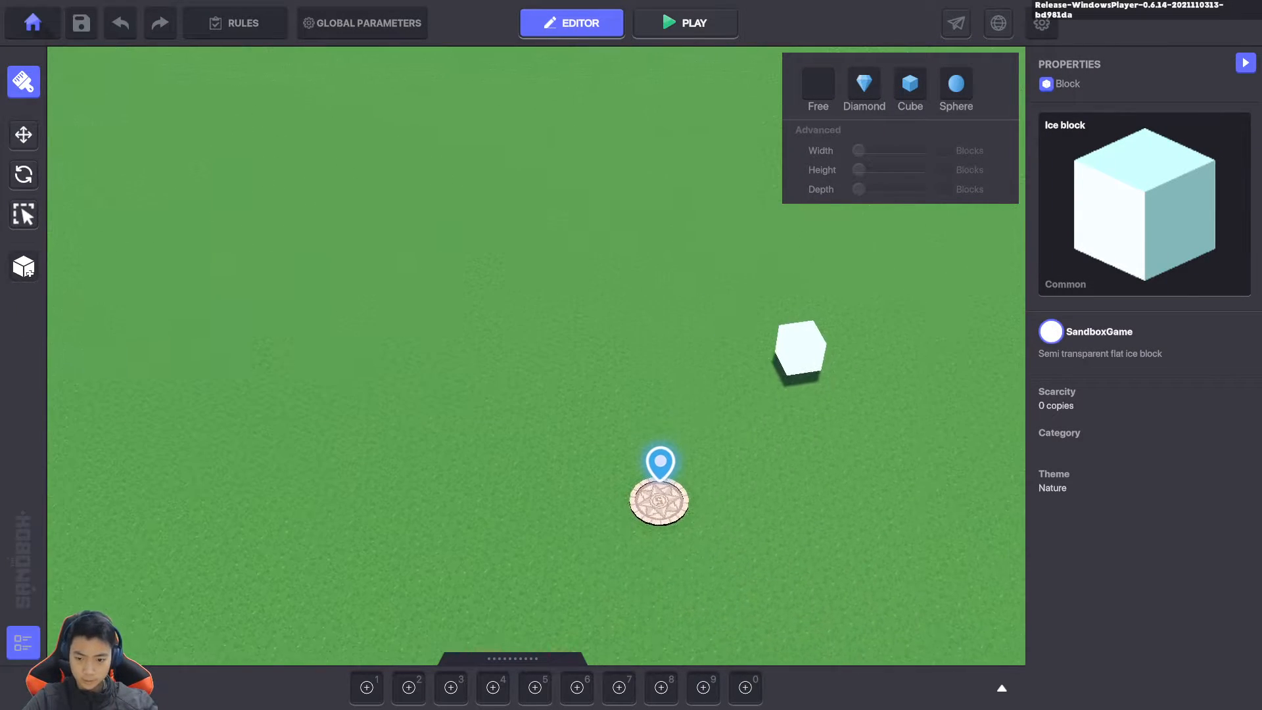
click(612, 332)
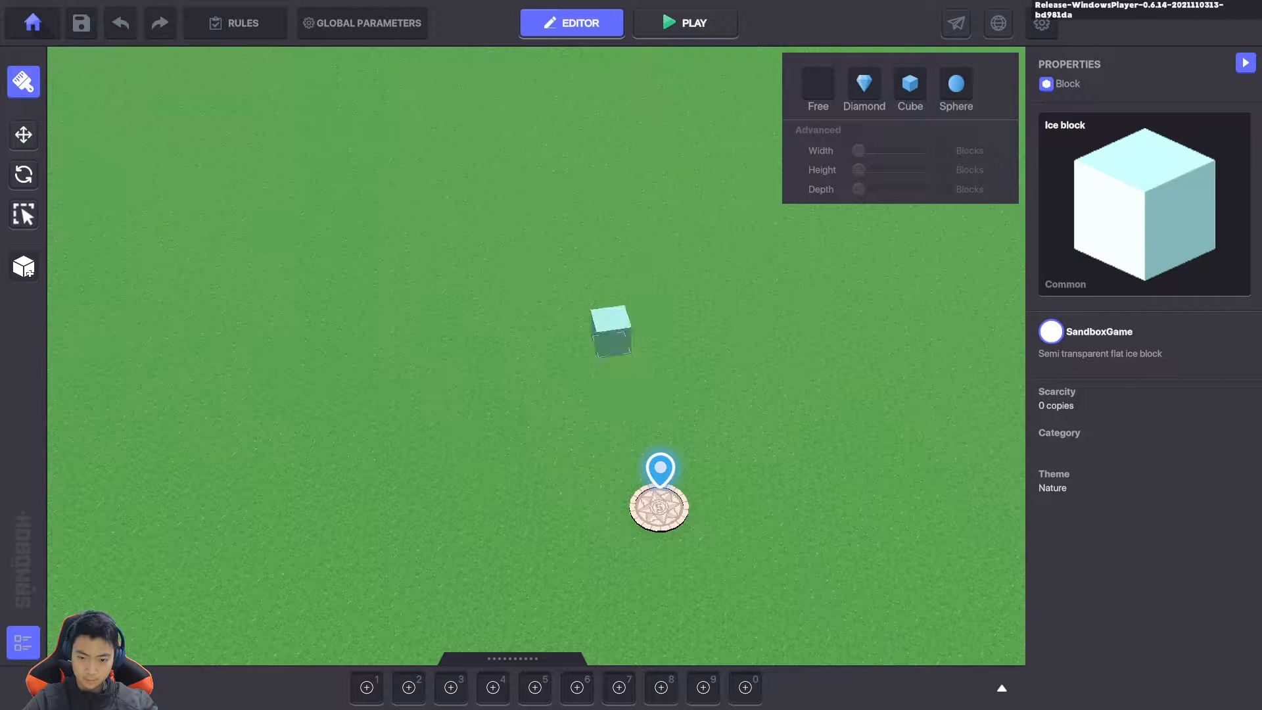
Assign the Ice block from the block assets to the first quick-access slot
right_drag(744, 395, 689, 415)
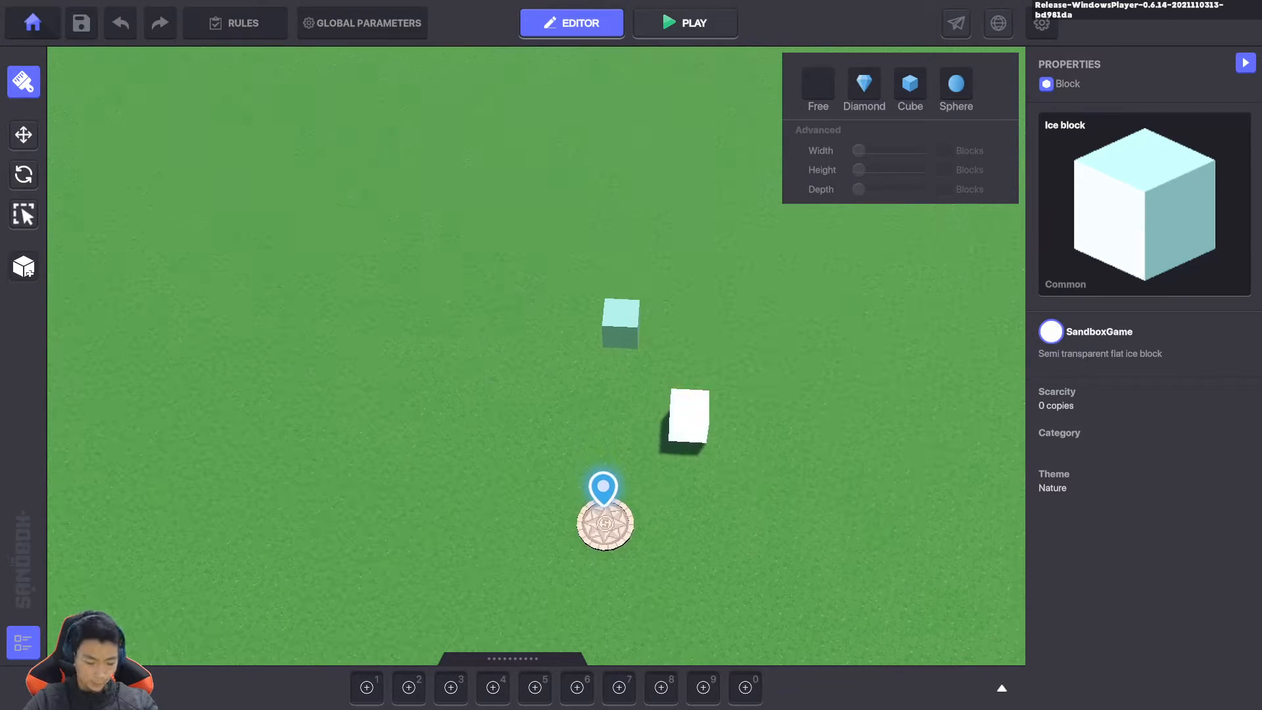
key(Tab)
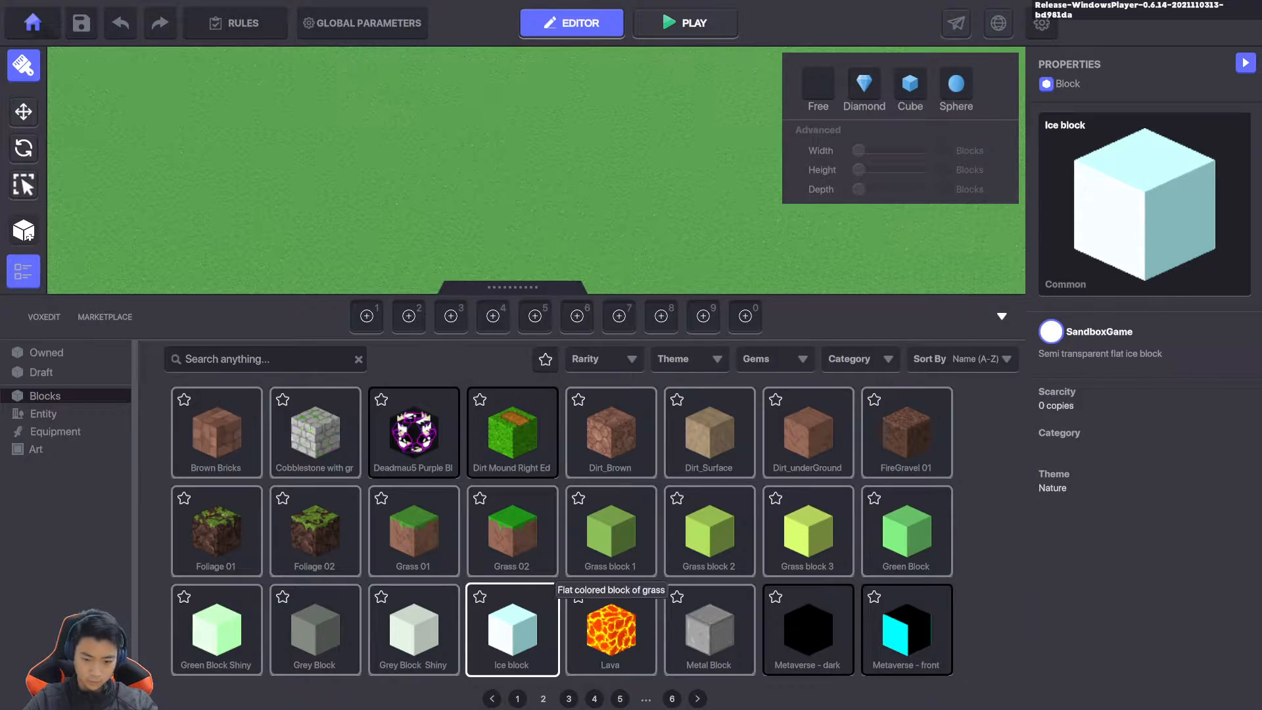
drag(498, 519, 366, 316)
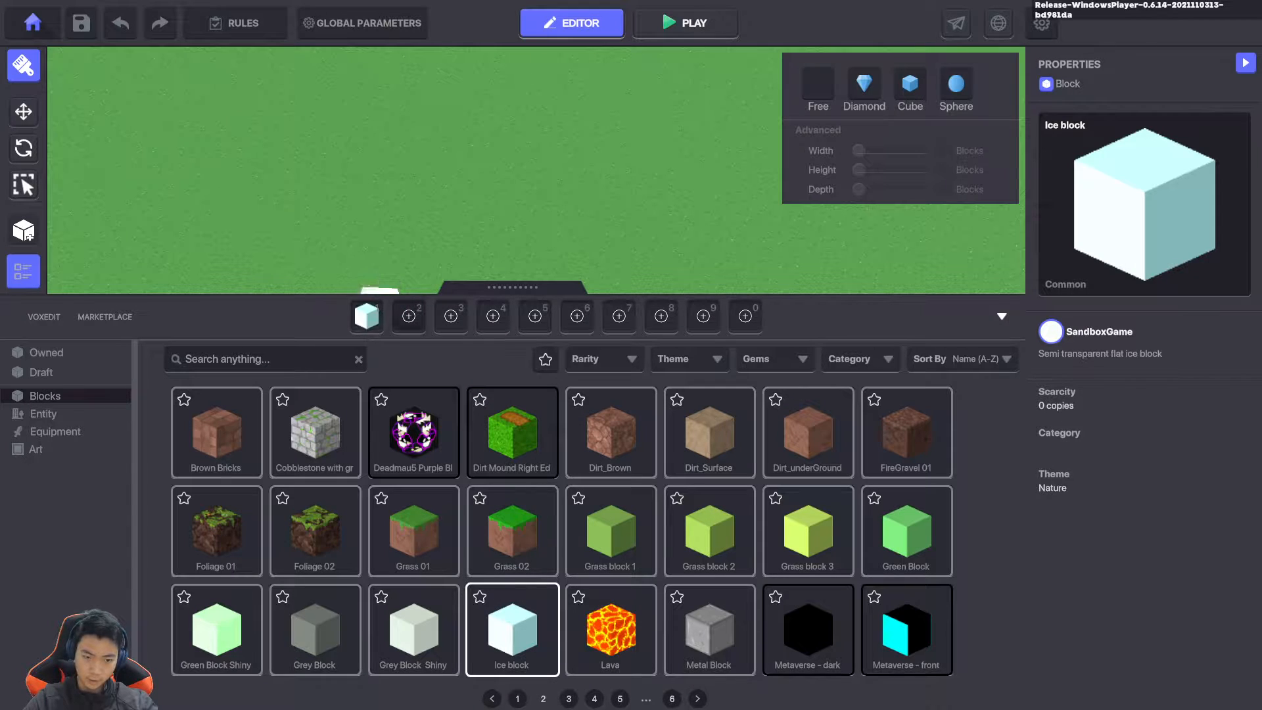
Search the entity assets for "nu", choose the NumPad Switch and place it on top of the ice block
text(num)
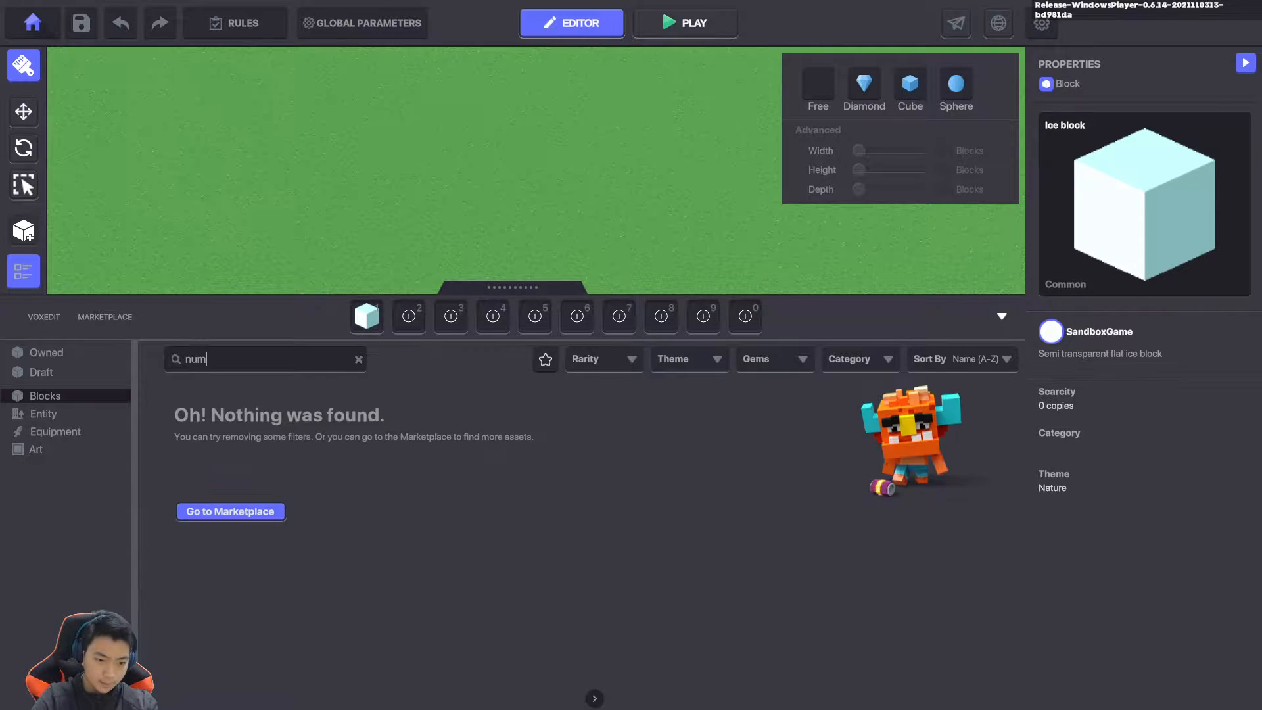
key(BackSpace)
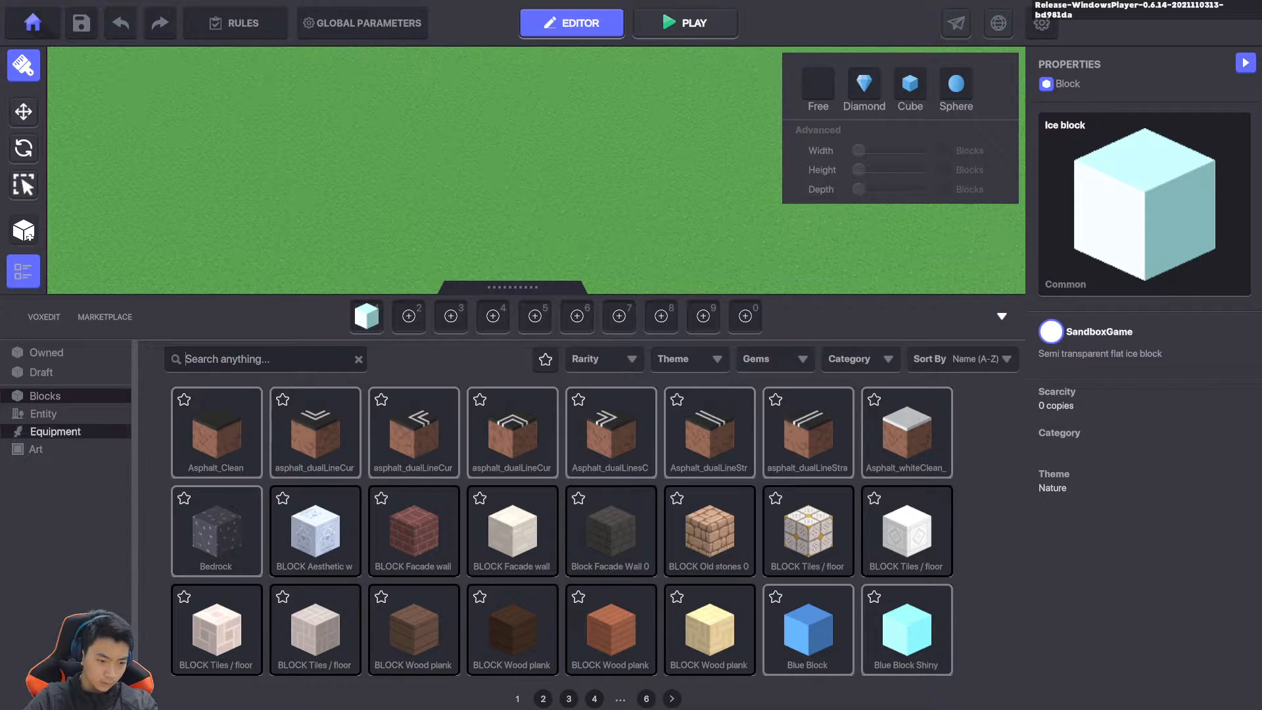
click(43, 413)
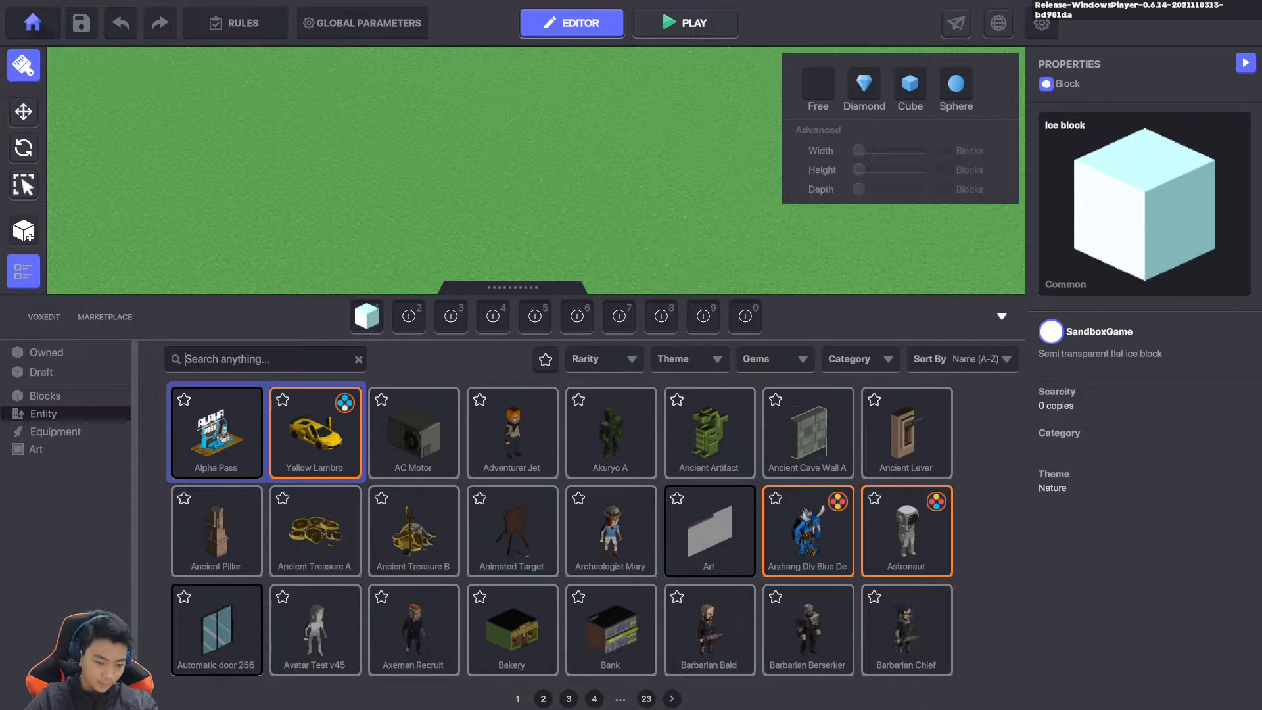
text(nu)
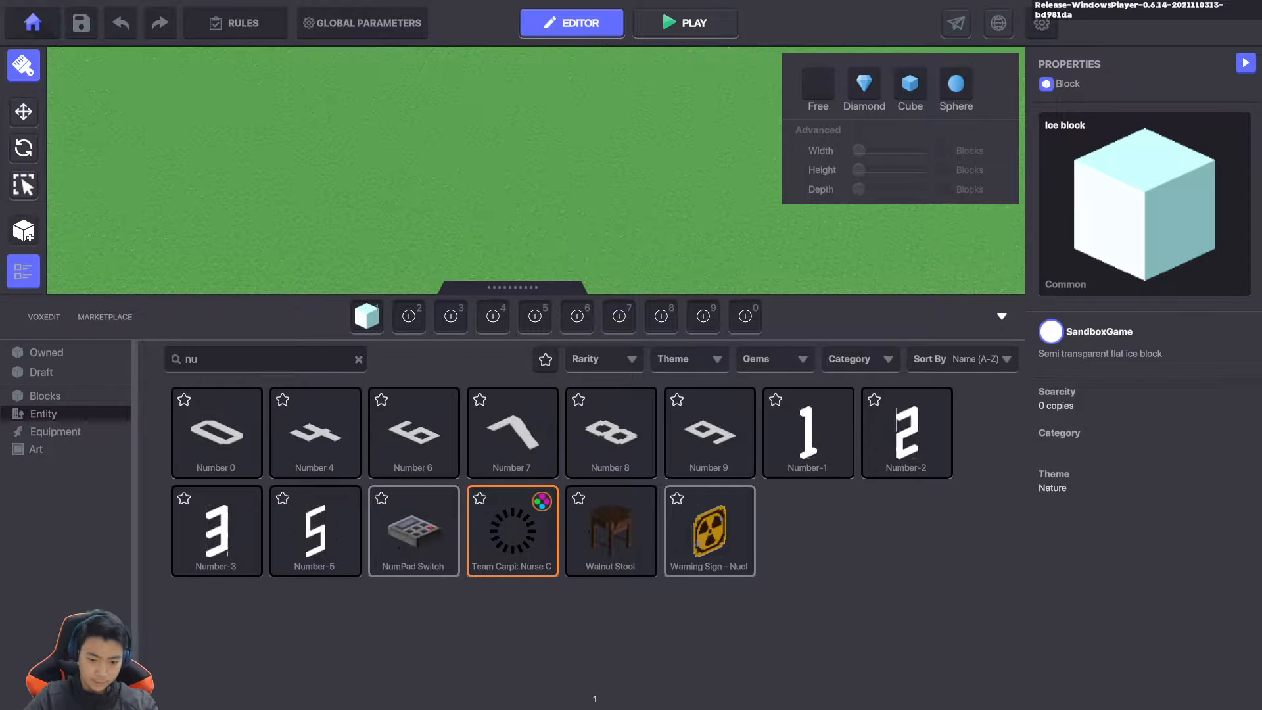
click(413, 531)
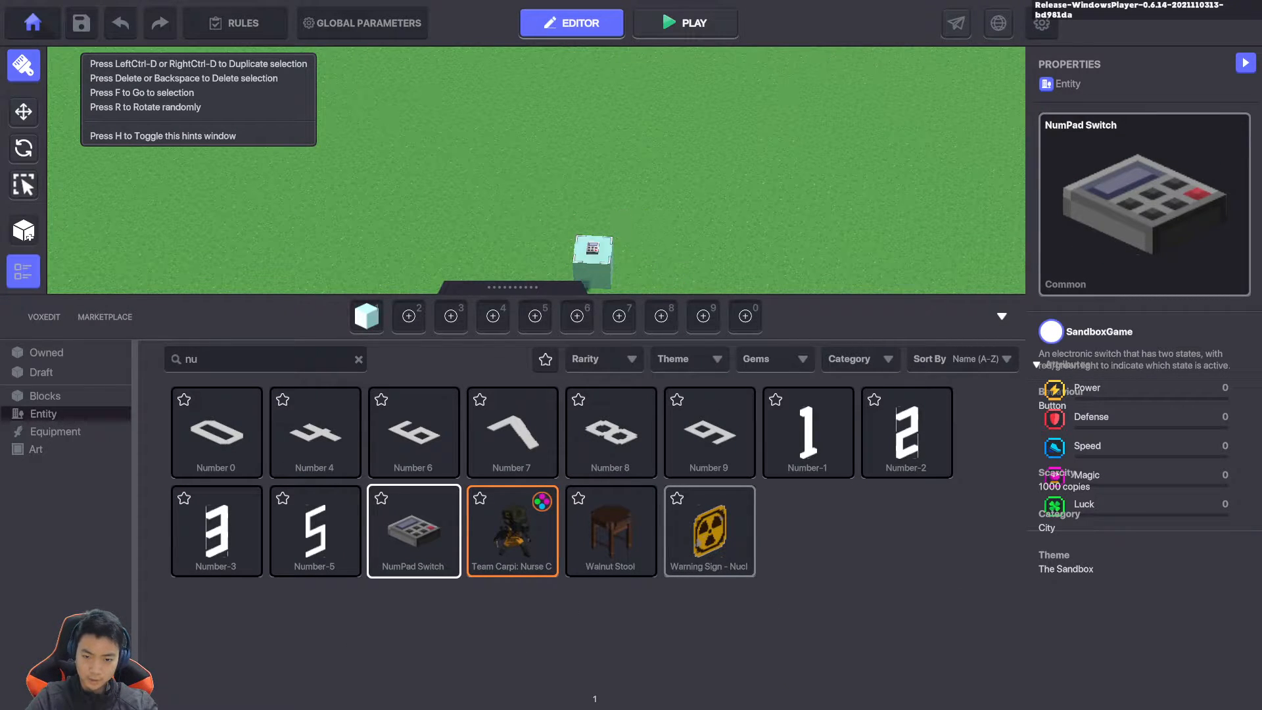
key(Tab)
scroll(669, 345, up, 4)
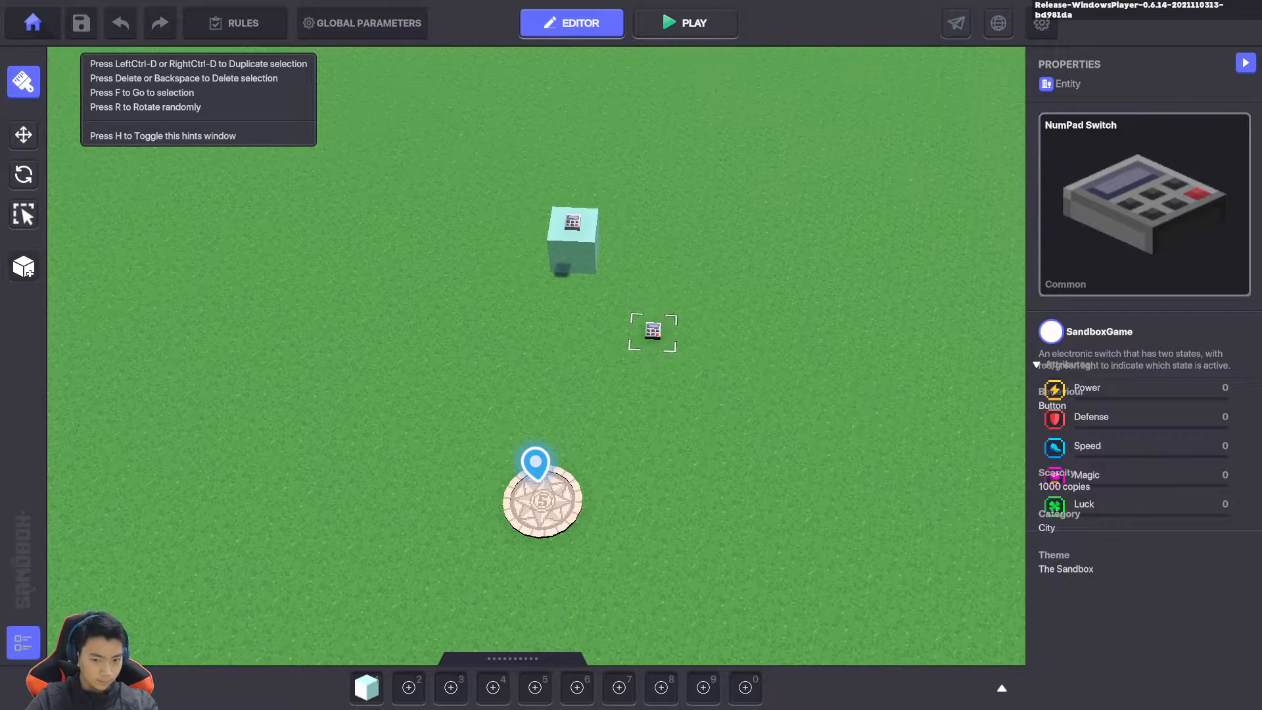
Select the placed NumPad Switch and set its behaviour to NONE
key(w)
key(a)
click(24, 214)
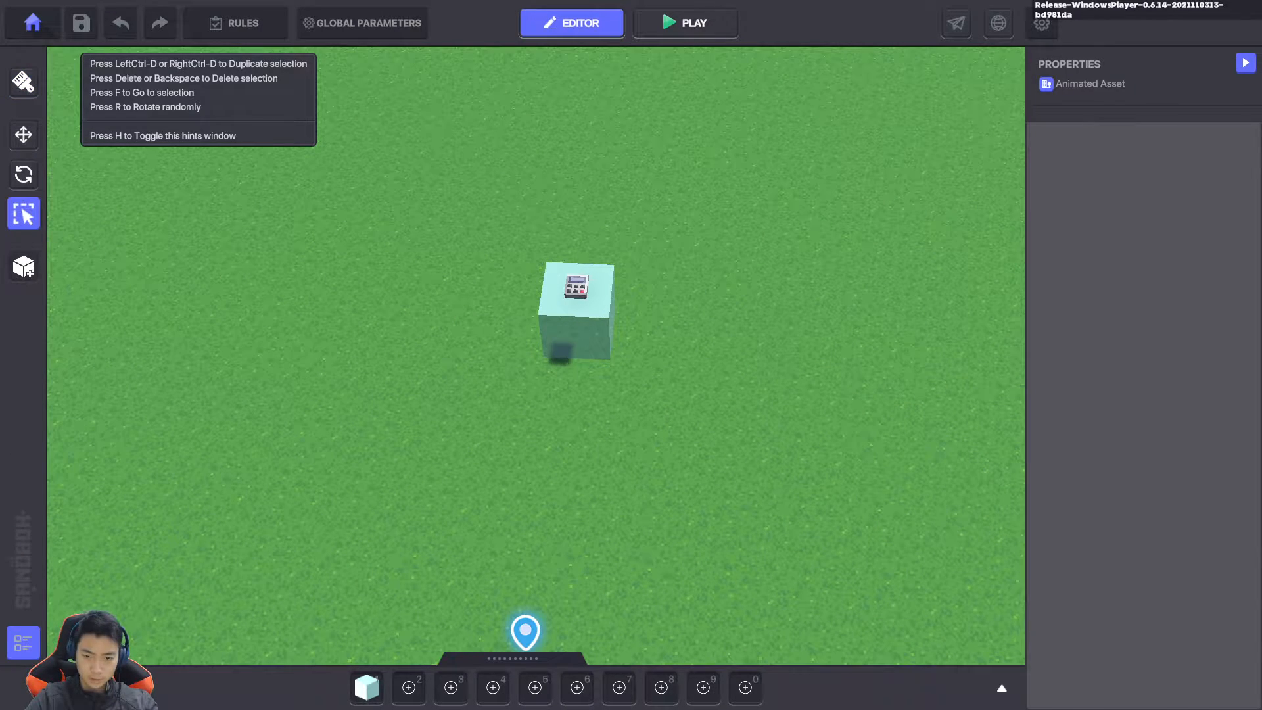
click(576, 288)
scroll(1141, 394, down, 3)
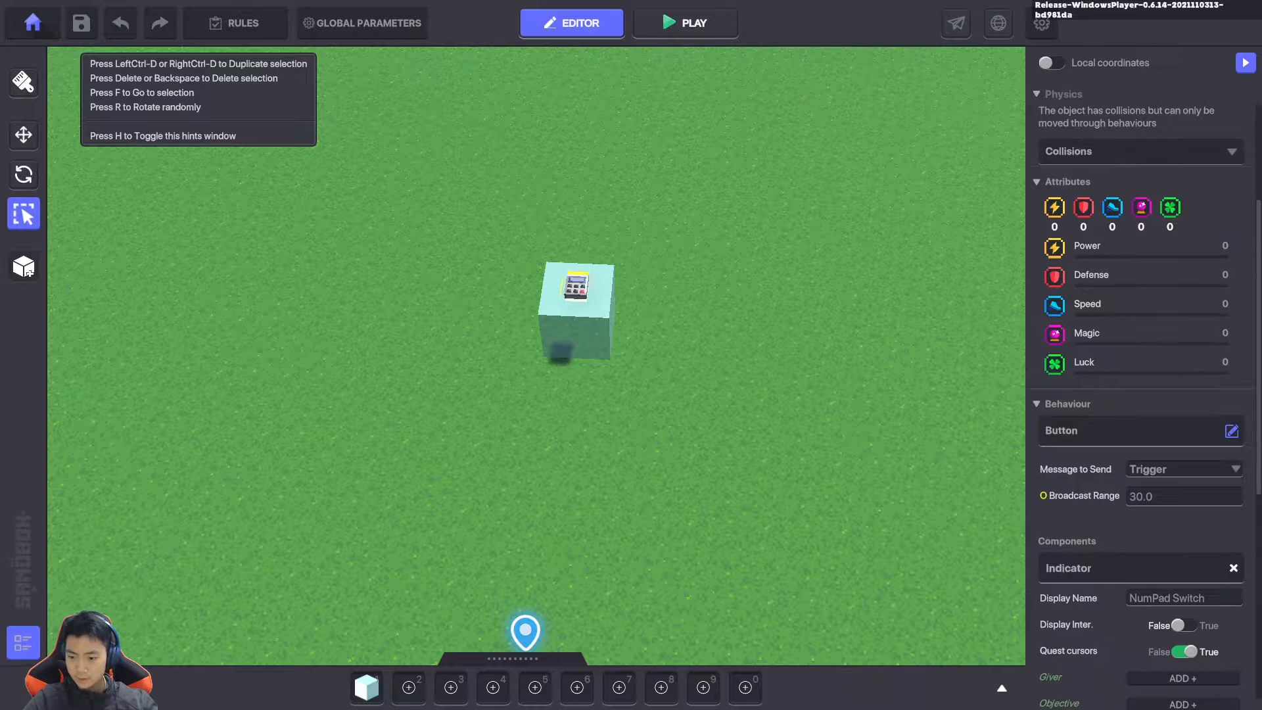
click(1232, 431)
click(471, 295)
scroll(1141, 395, down, 3)
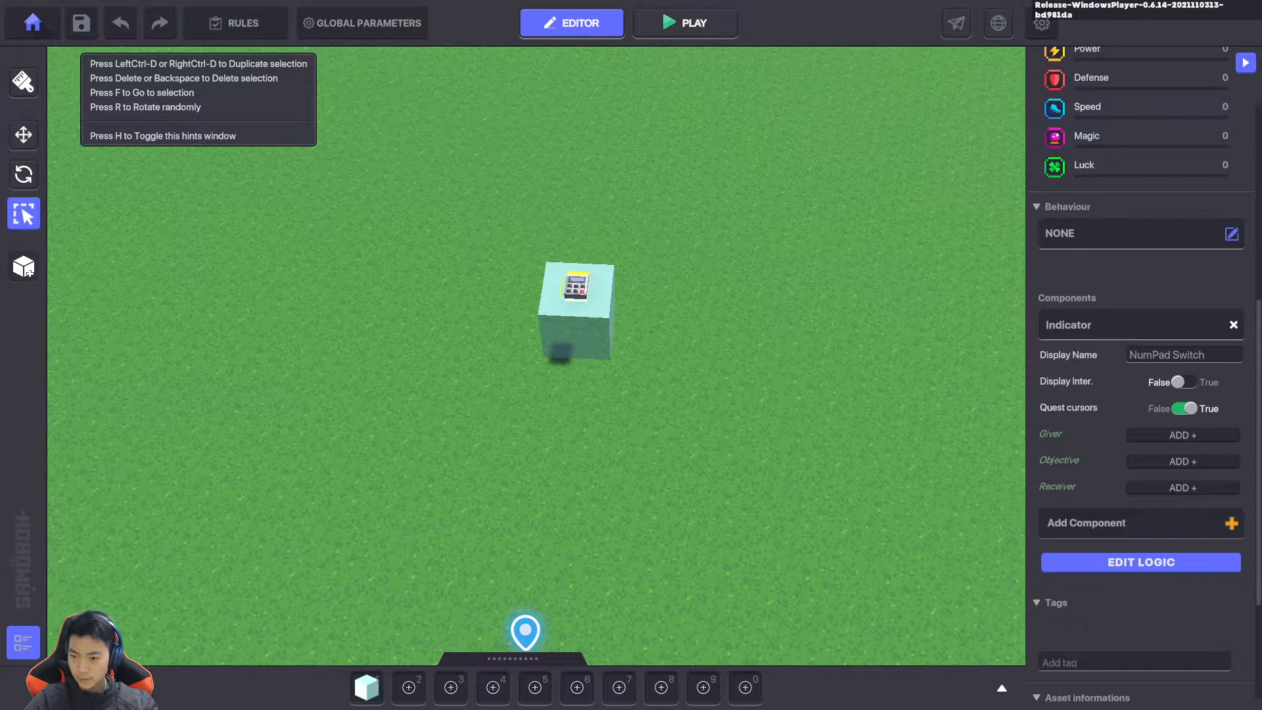
Play-test the experience, walking up to the NumPad Switch and away from it, and return to the editor
key(Escape)
key(ctrl+p)
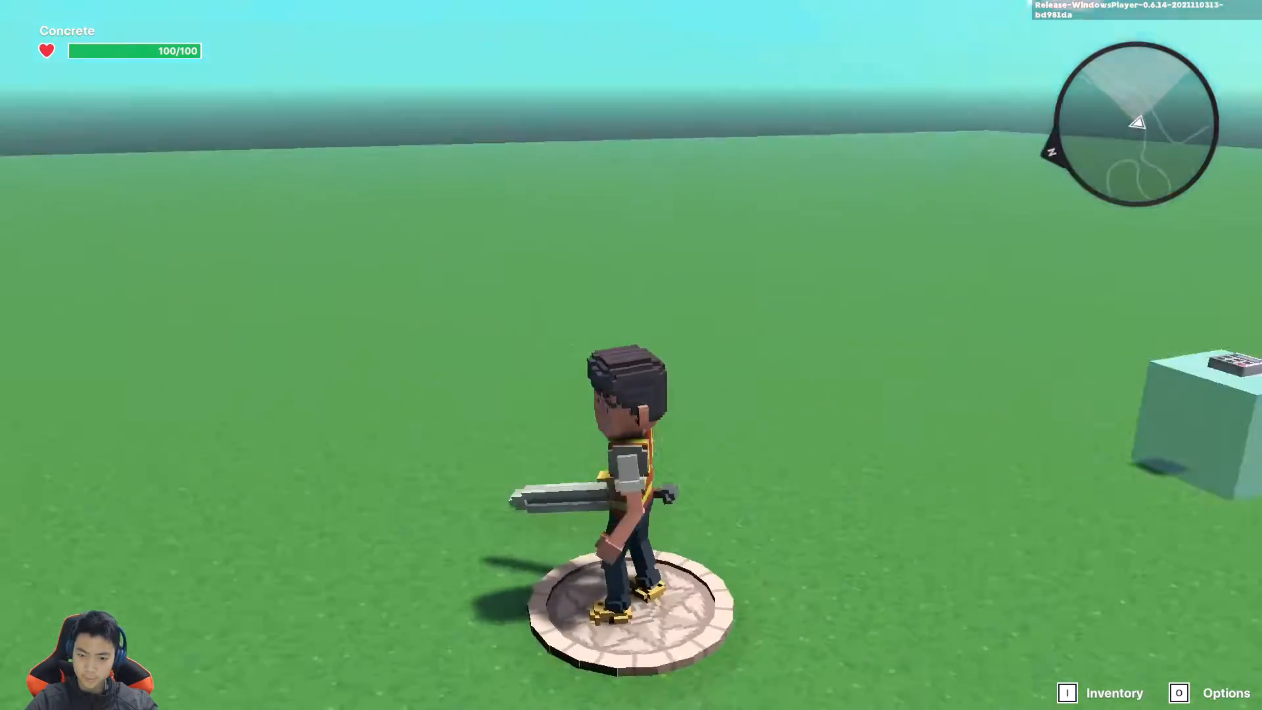
key(w)
key(d)
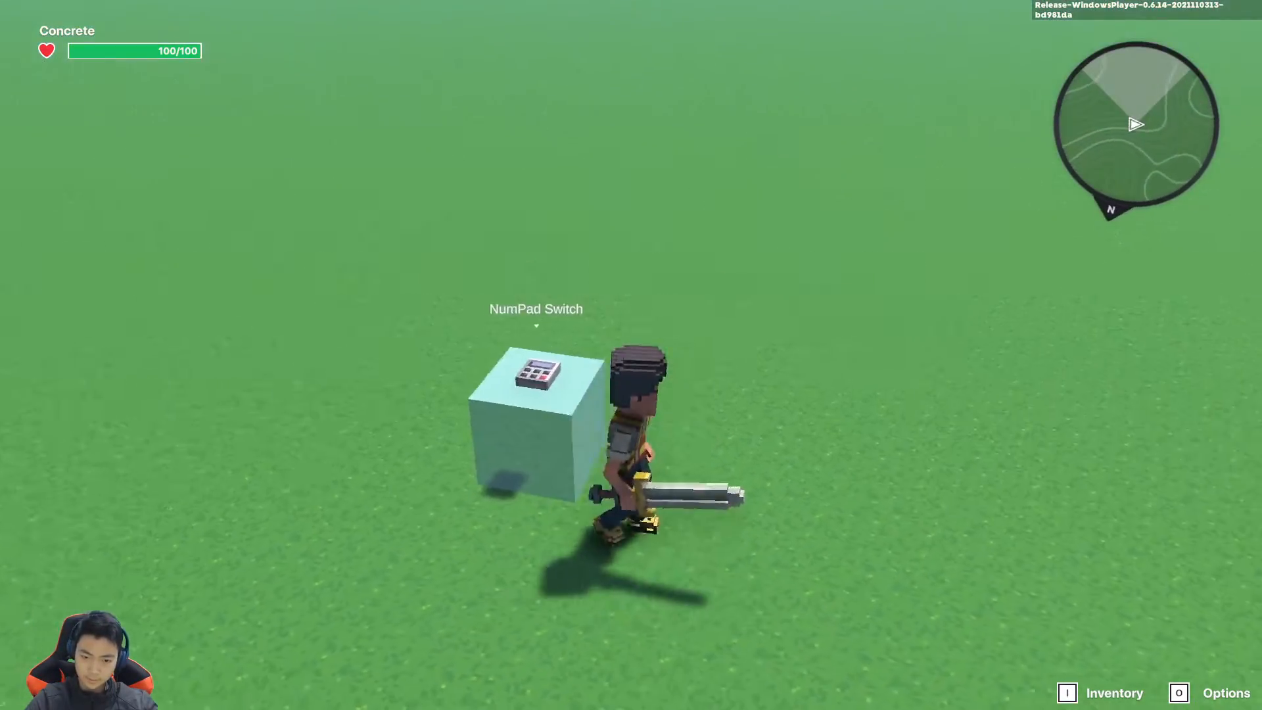
key(s)
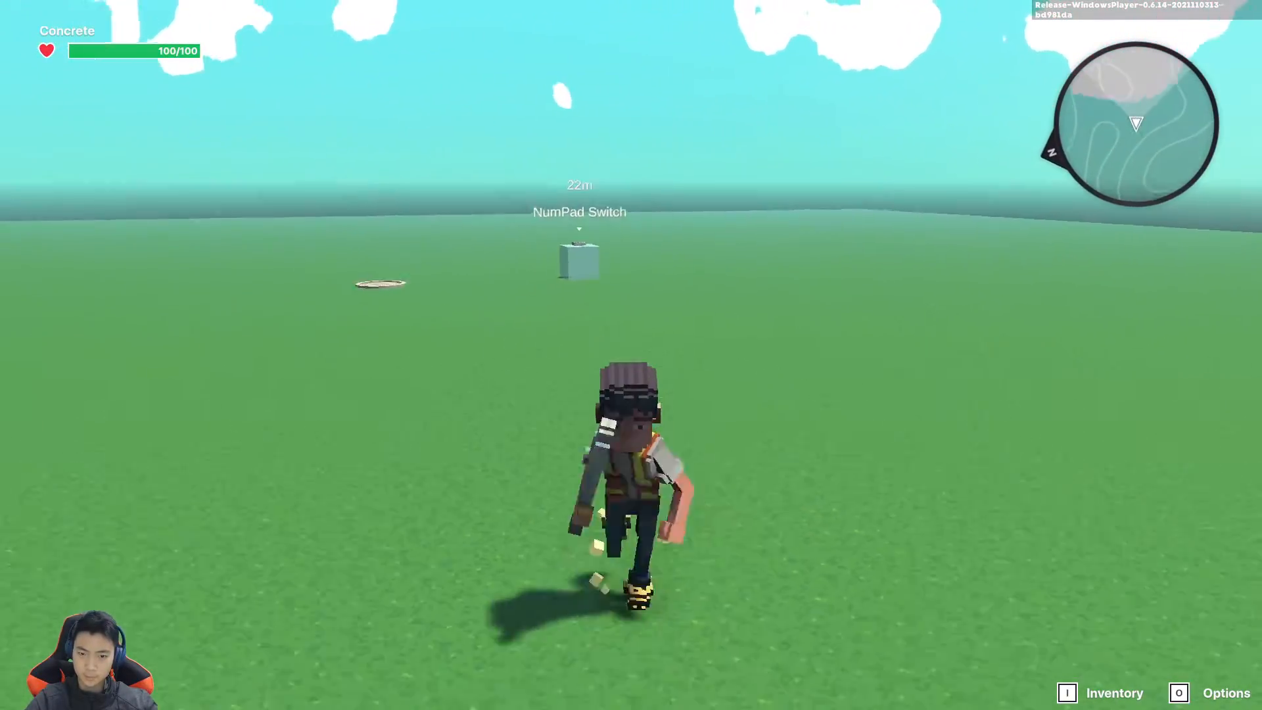
key(Escape)
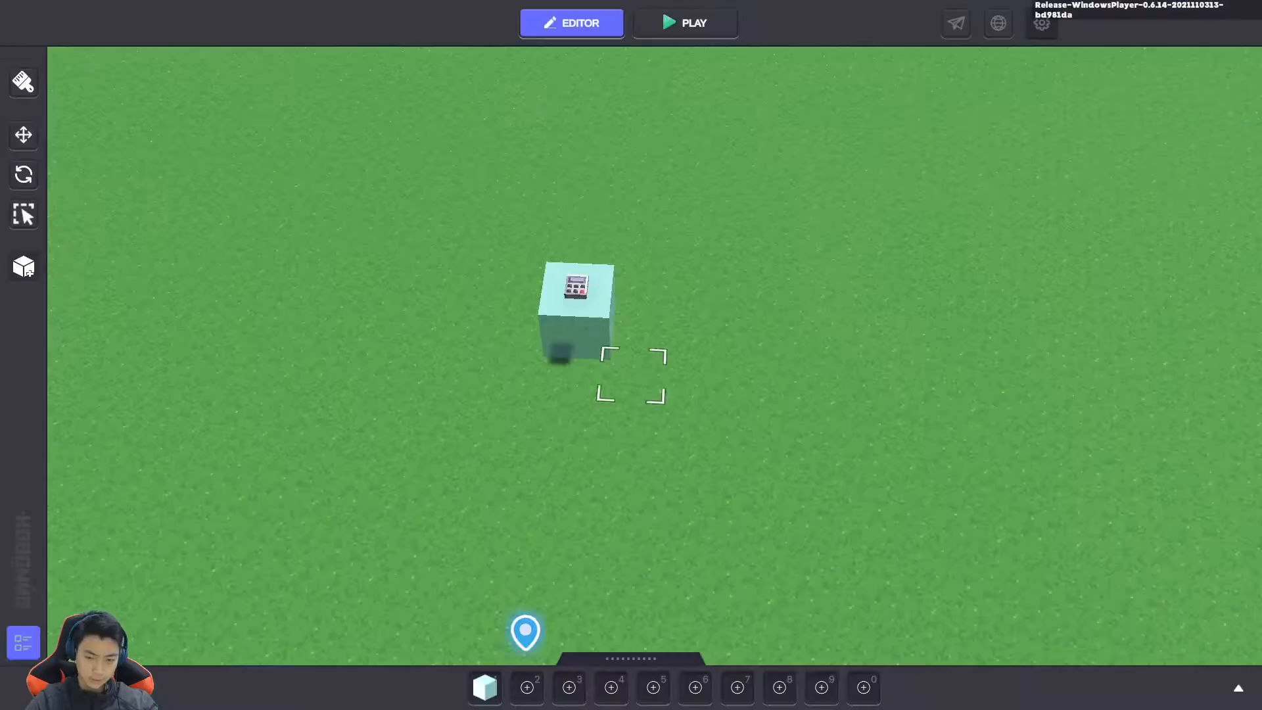
Remove the Indicator component from the NumPad Switch and assign it the Asker behaviour
click(577, 287)
scroll(1183, 462, down, 6)
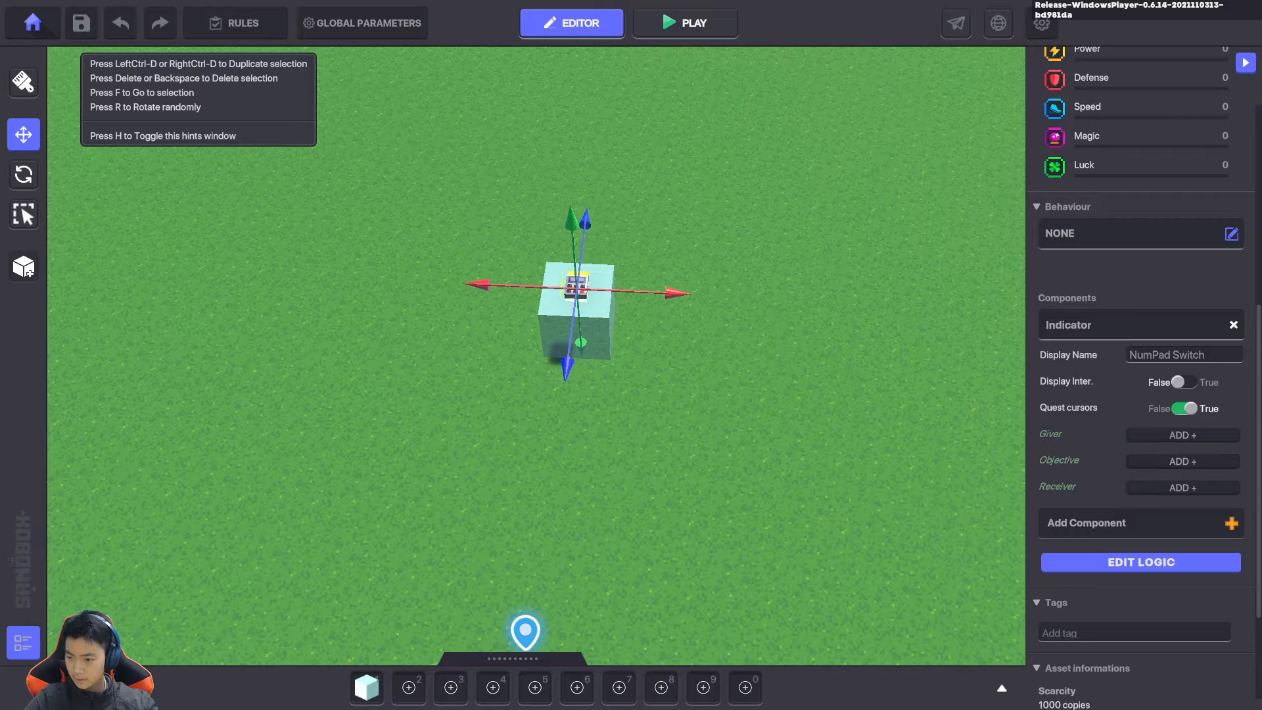
click(1234, 325)
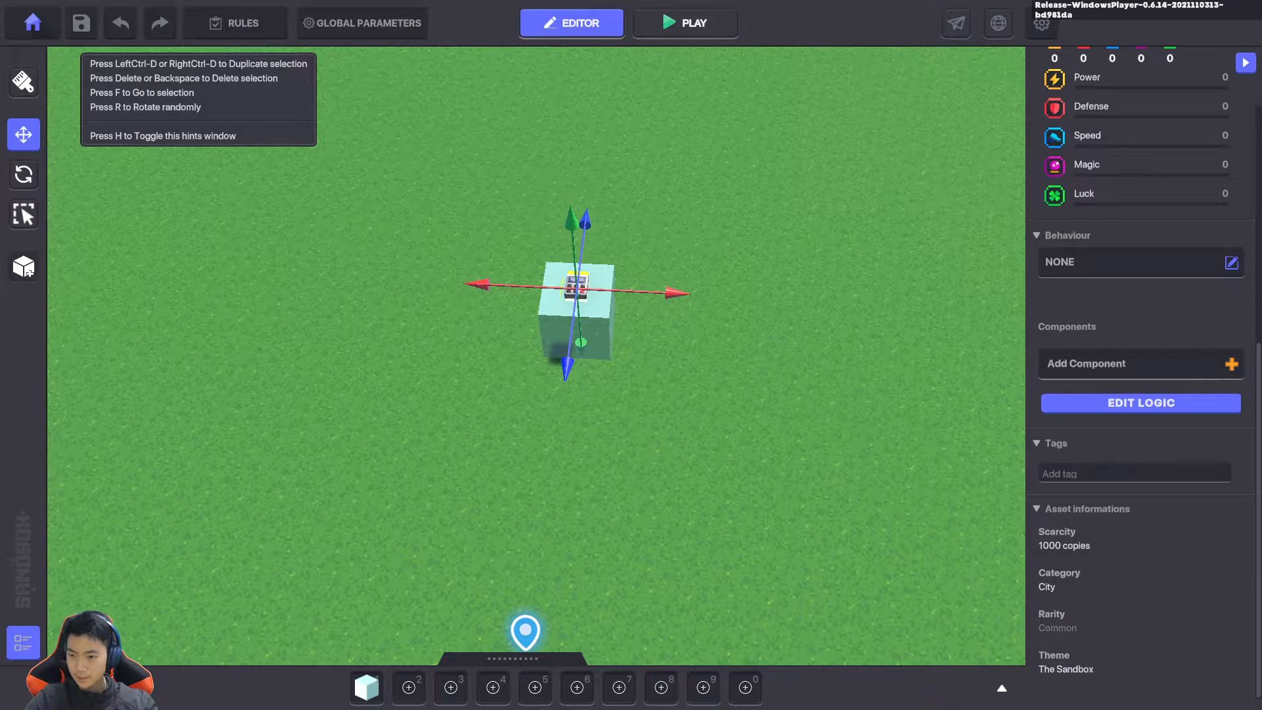
click(1232, 262)
click(788, 292)
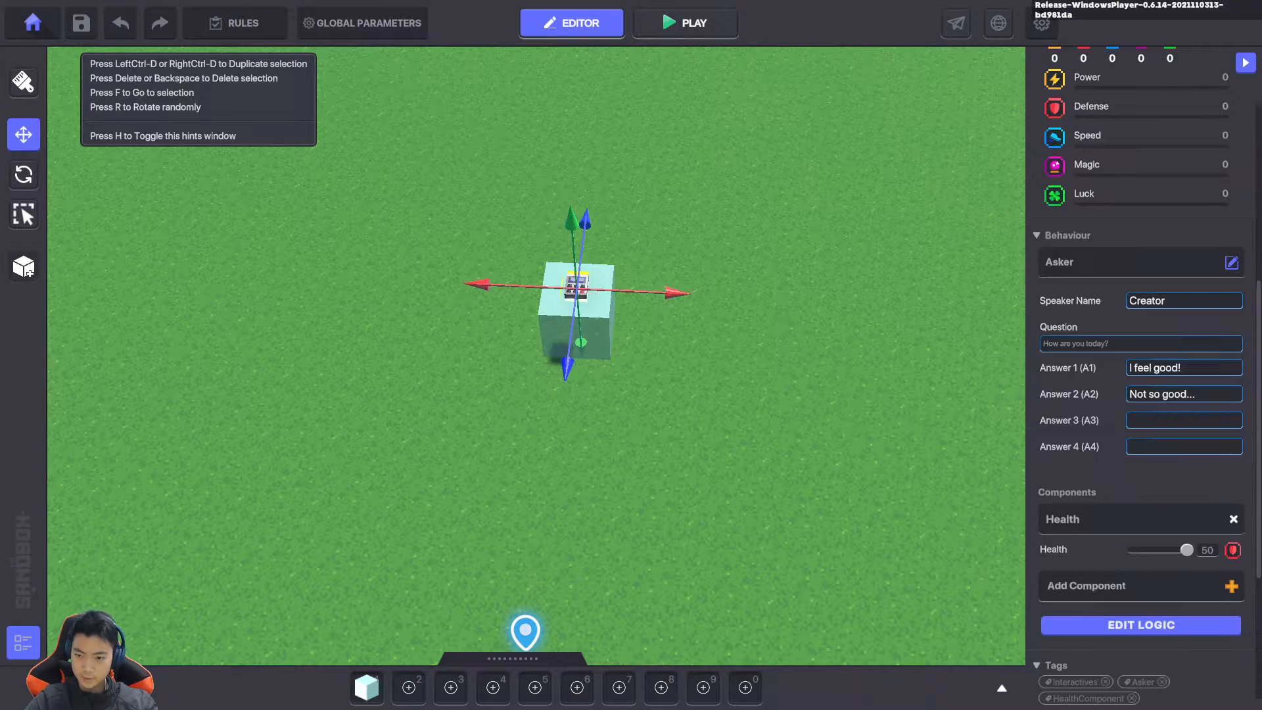
Set the Asker's speaker name to "Code Collecter" and its question to "Want to start filling in the code?"
click(1183, 301)
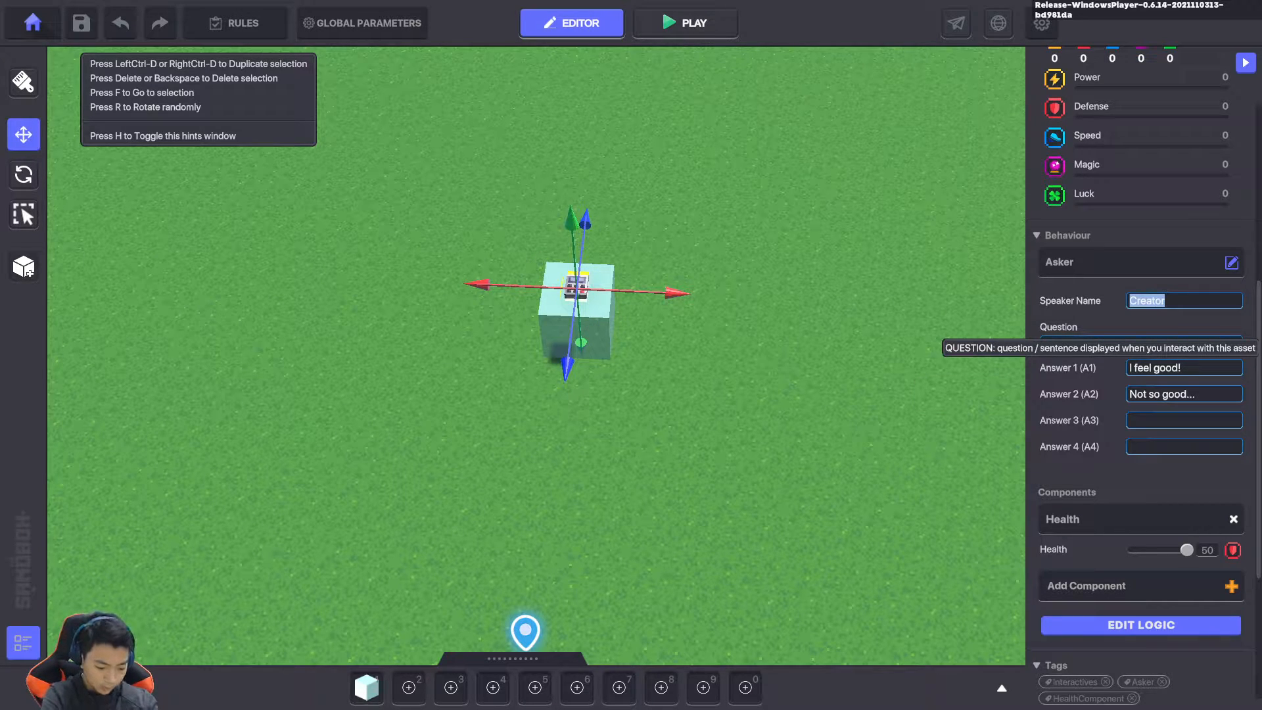
text(Code Collecter)
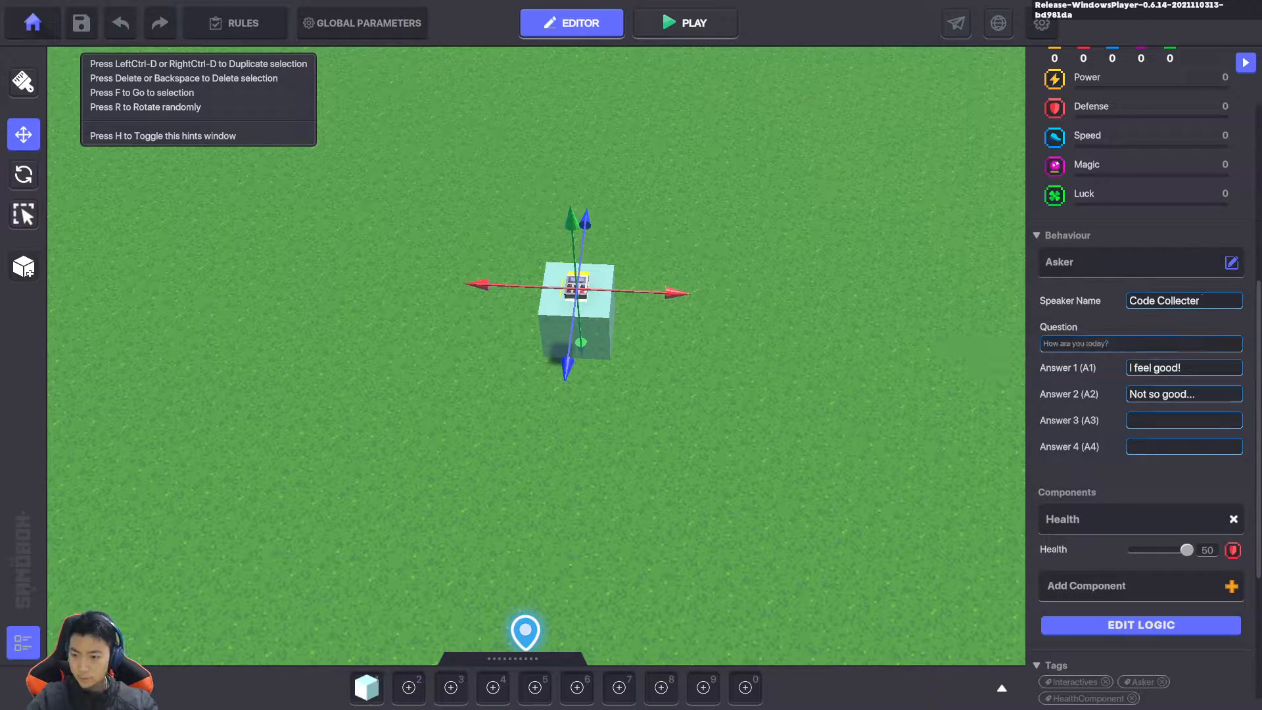
click(1107, 344)
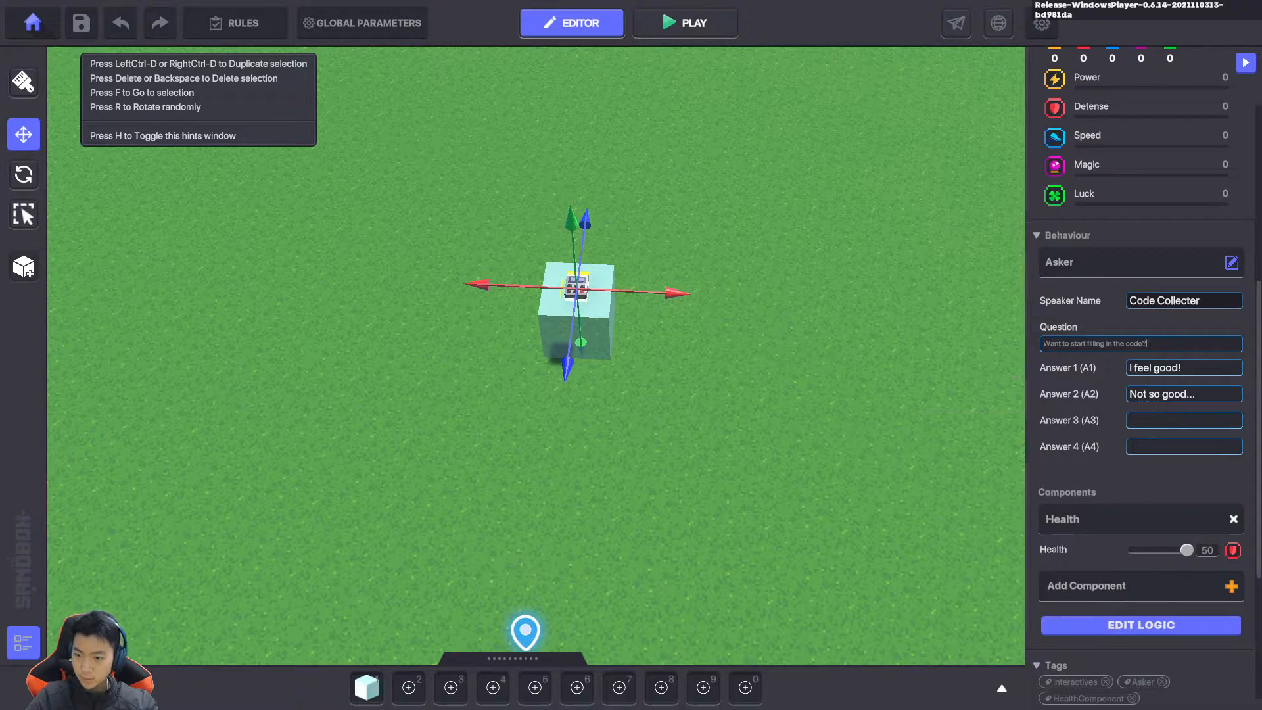
Set the Asker's Answer 1 to "Yes." and Answer 2 to "No."
click(1184, 367)
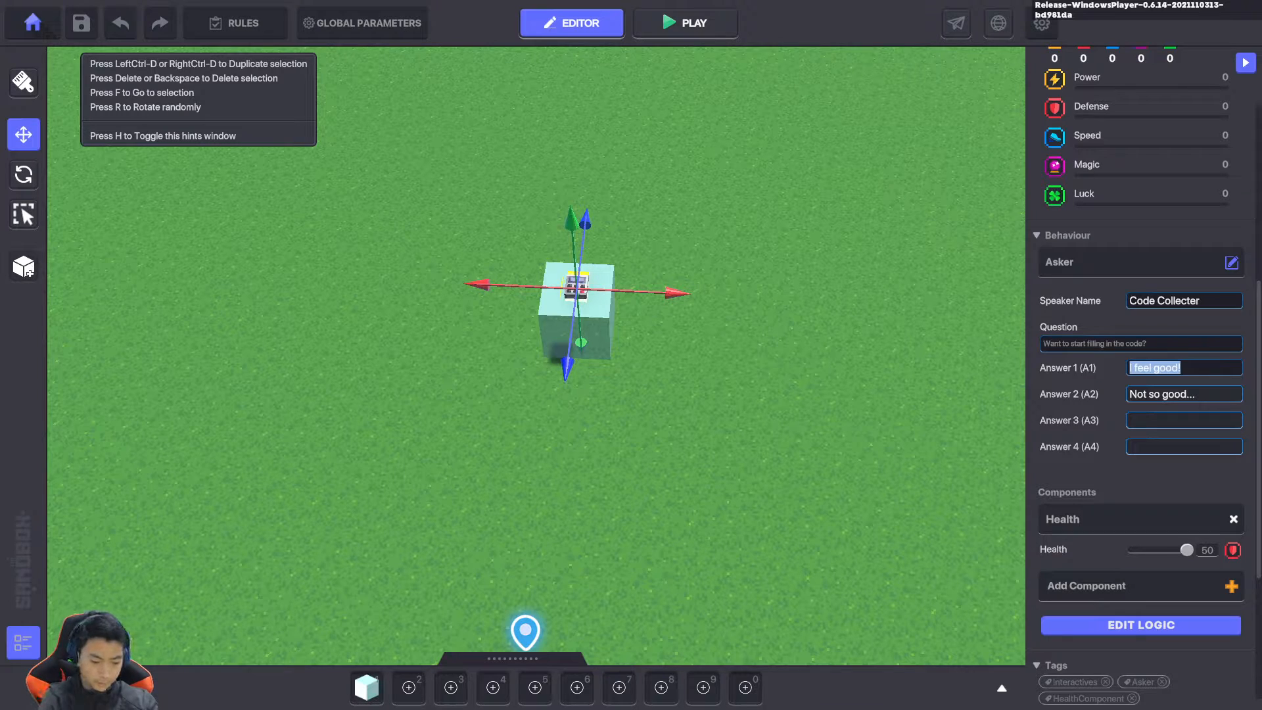
text(Yes.)
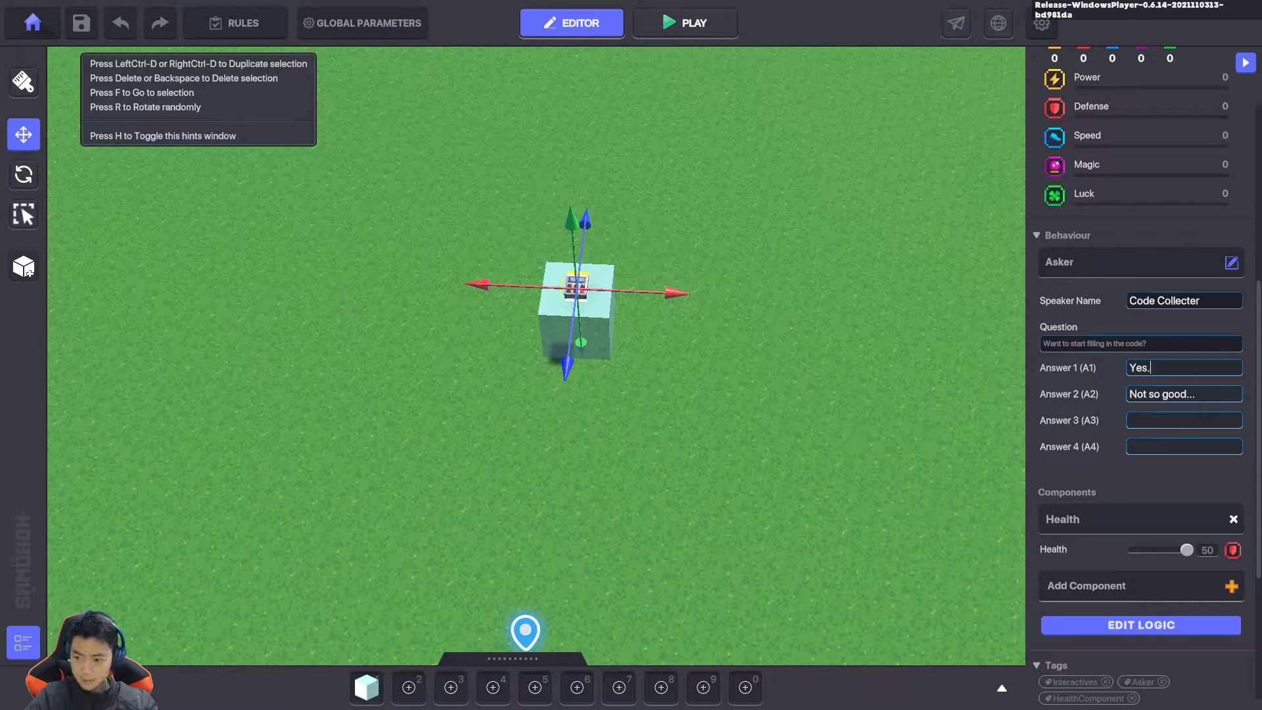
key(Tab)
text(N)
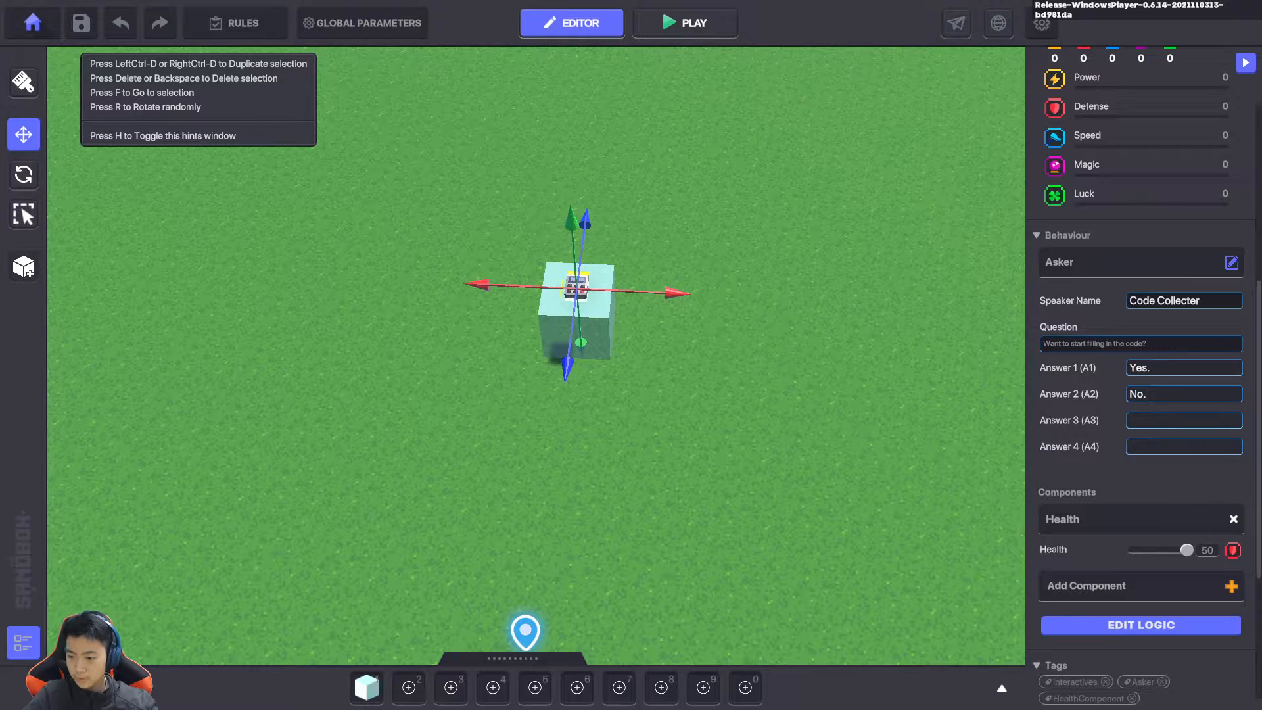
Remove the Health component from the NumPad Switch and open its logic settings at the answer messages
click(1234, 519)
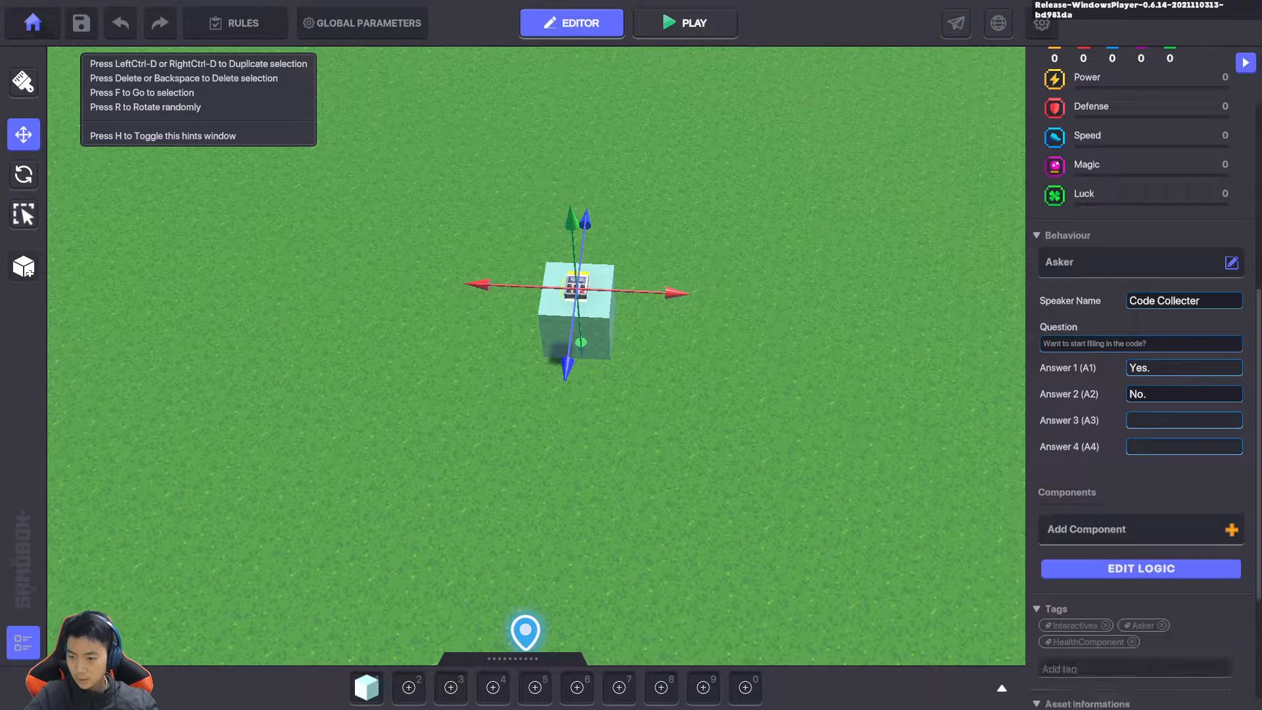
click(1141, 568)
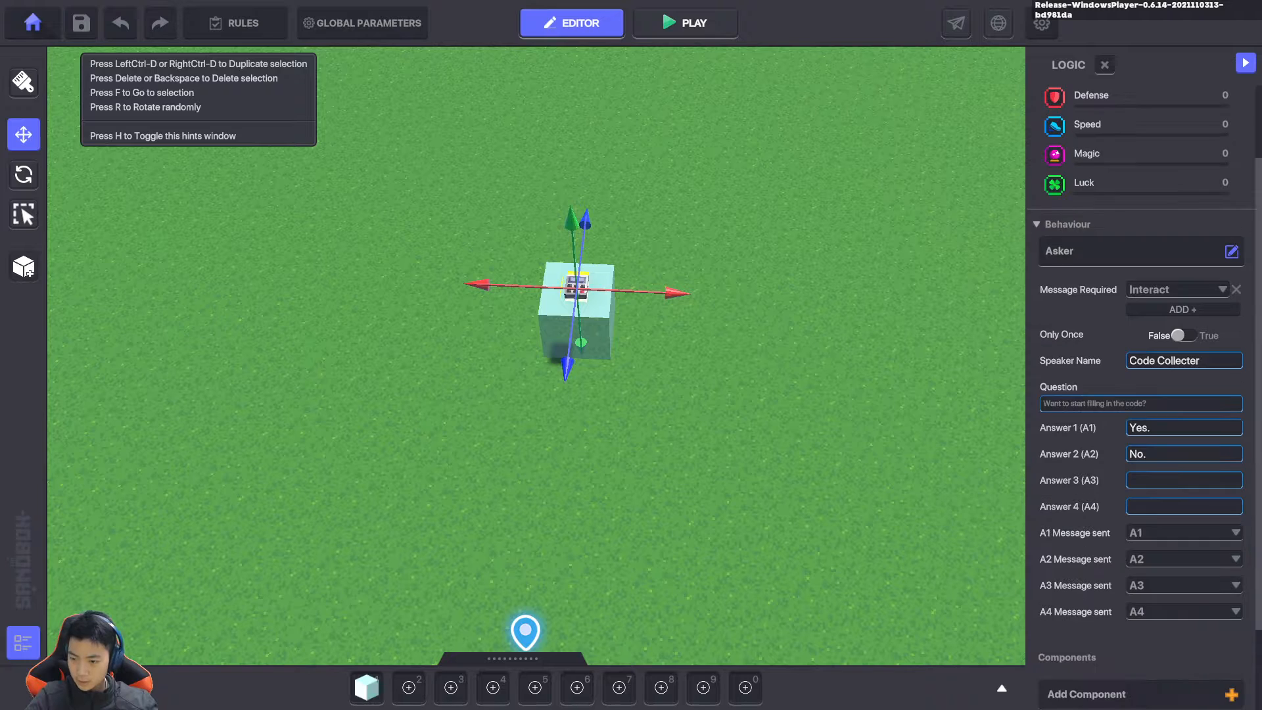
scroll(1141, 394, down, 3)
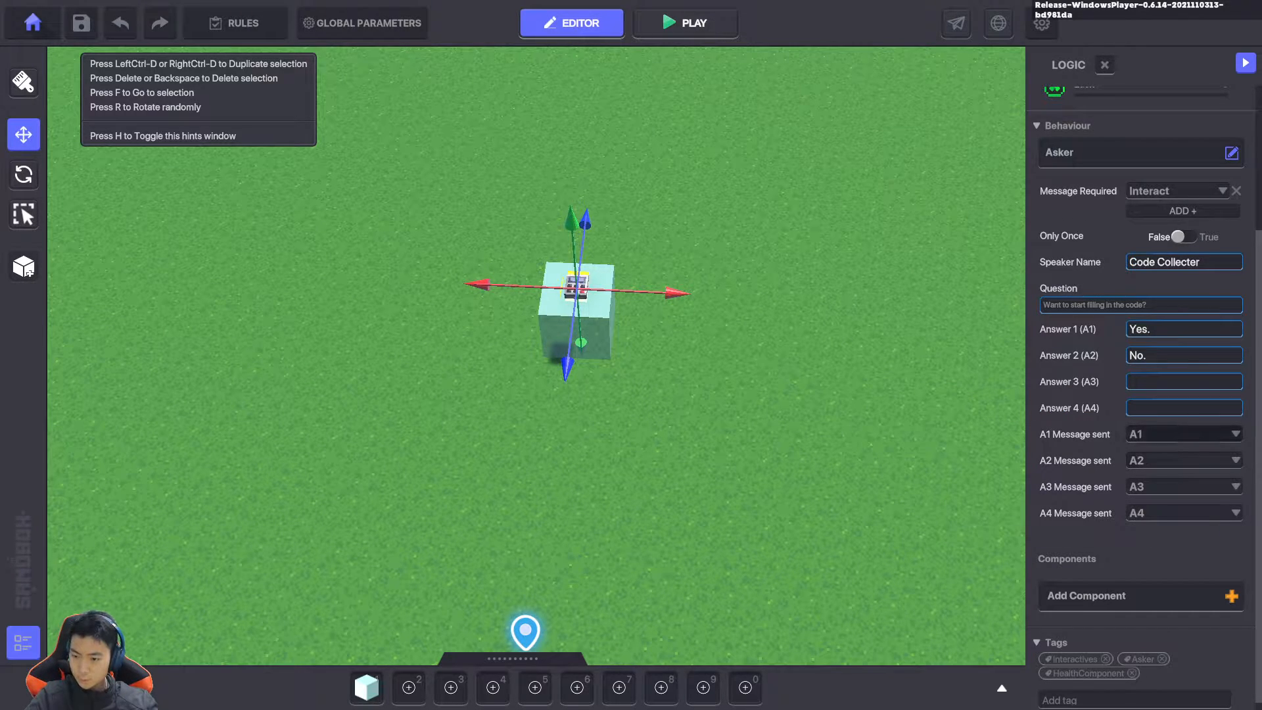
Add a new message named StartColour as the message sent by Answer 1
click(1183, 435)
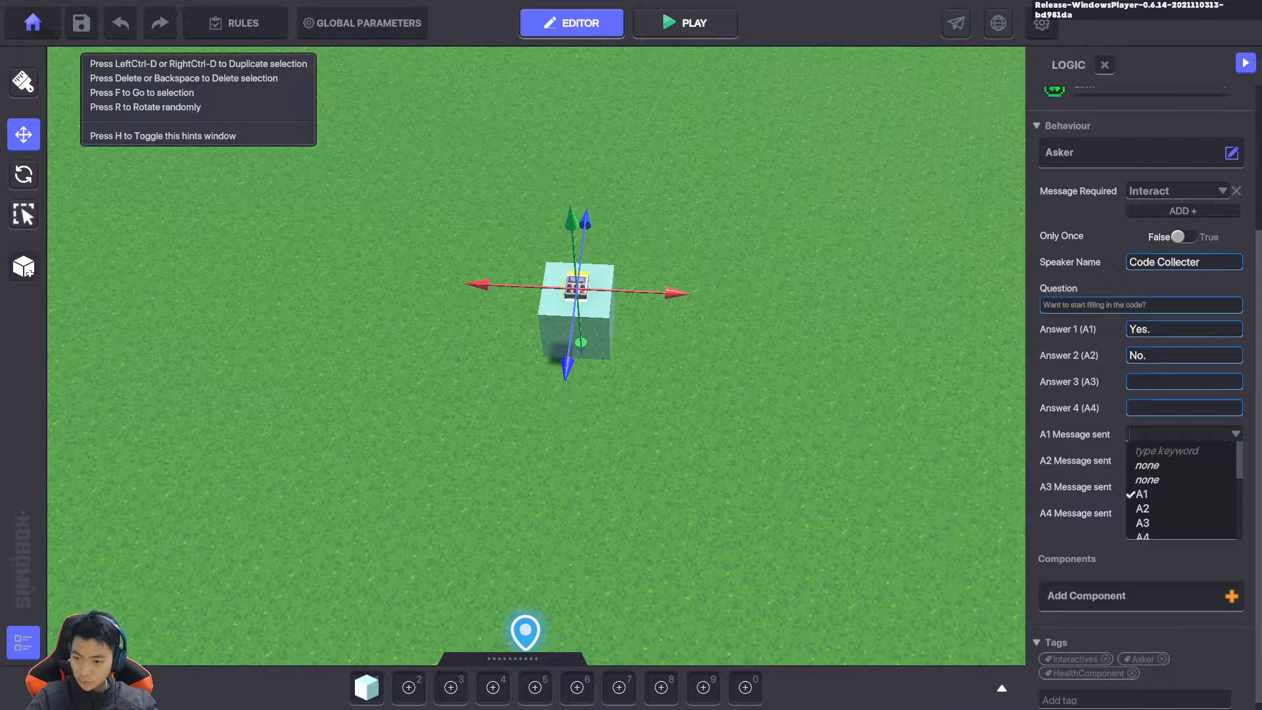
text(CQ)
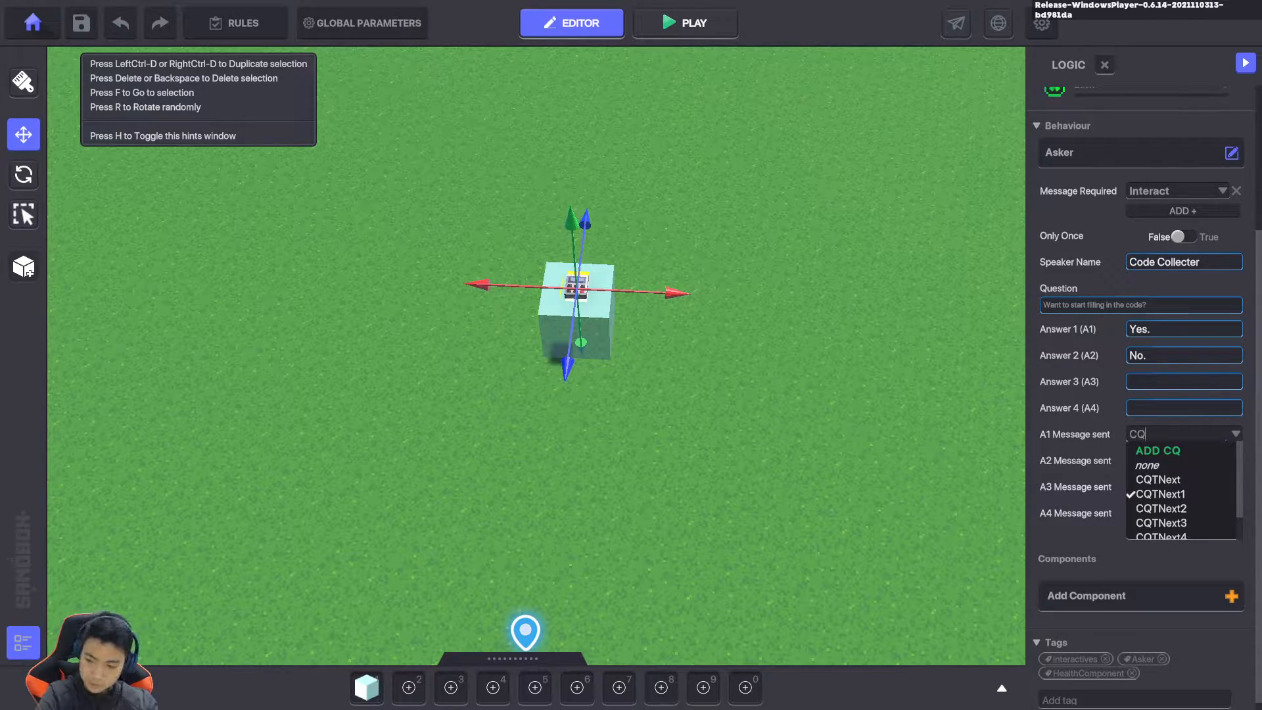
key(BackSpace)
key(BackSpace)
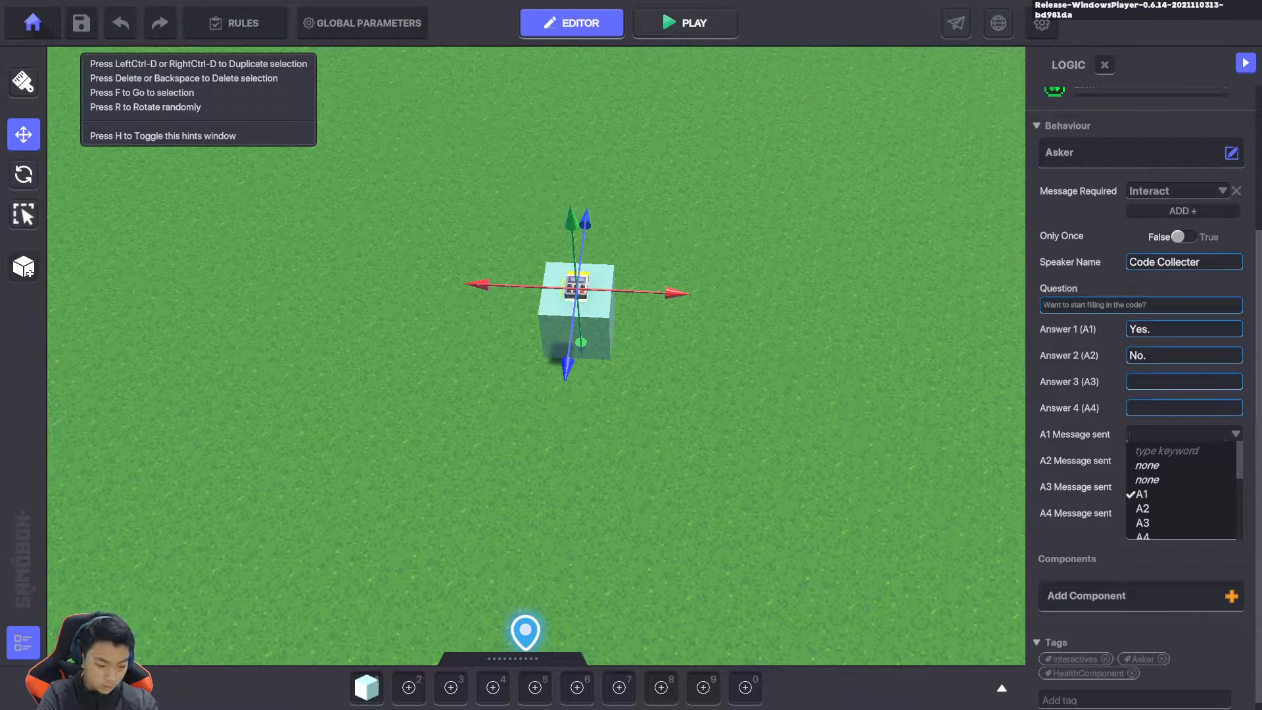
text(Start)
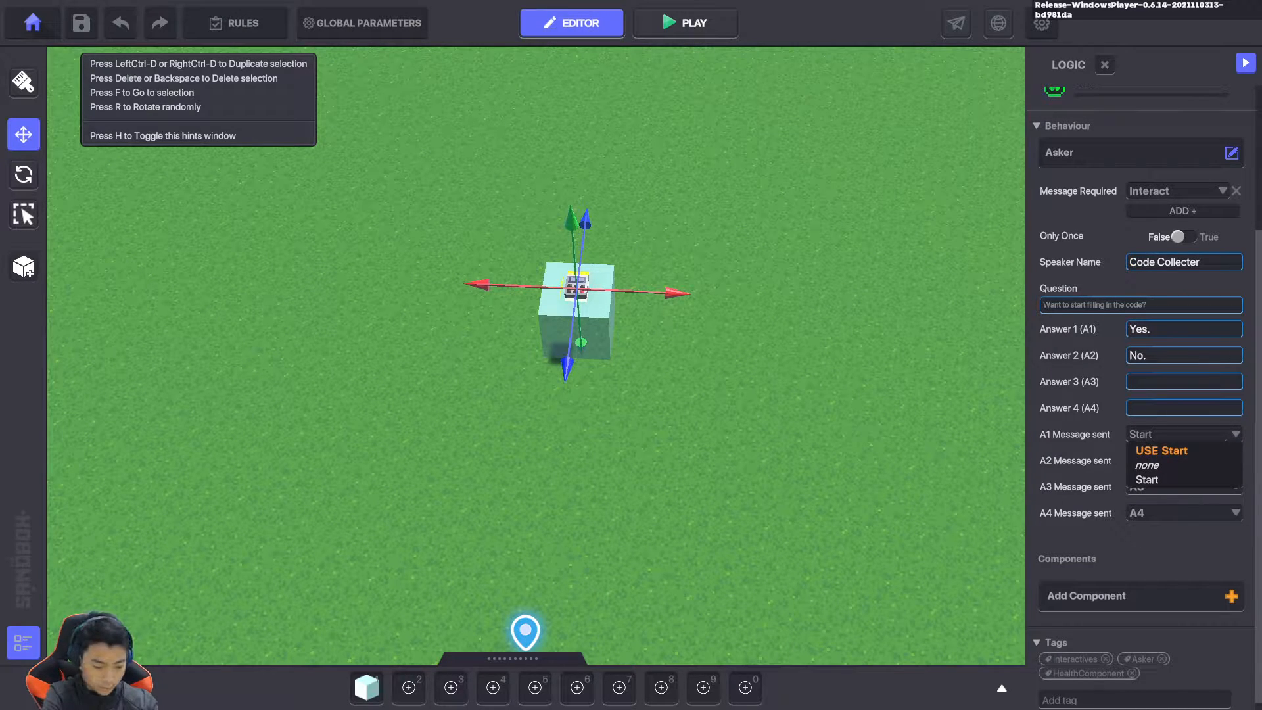
text(Colour)
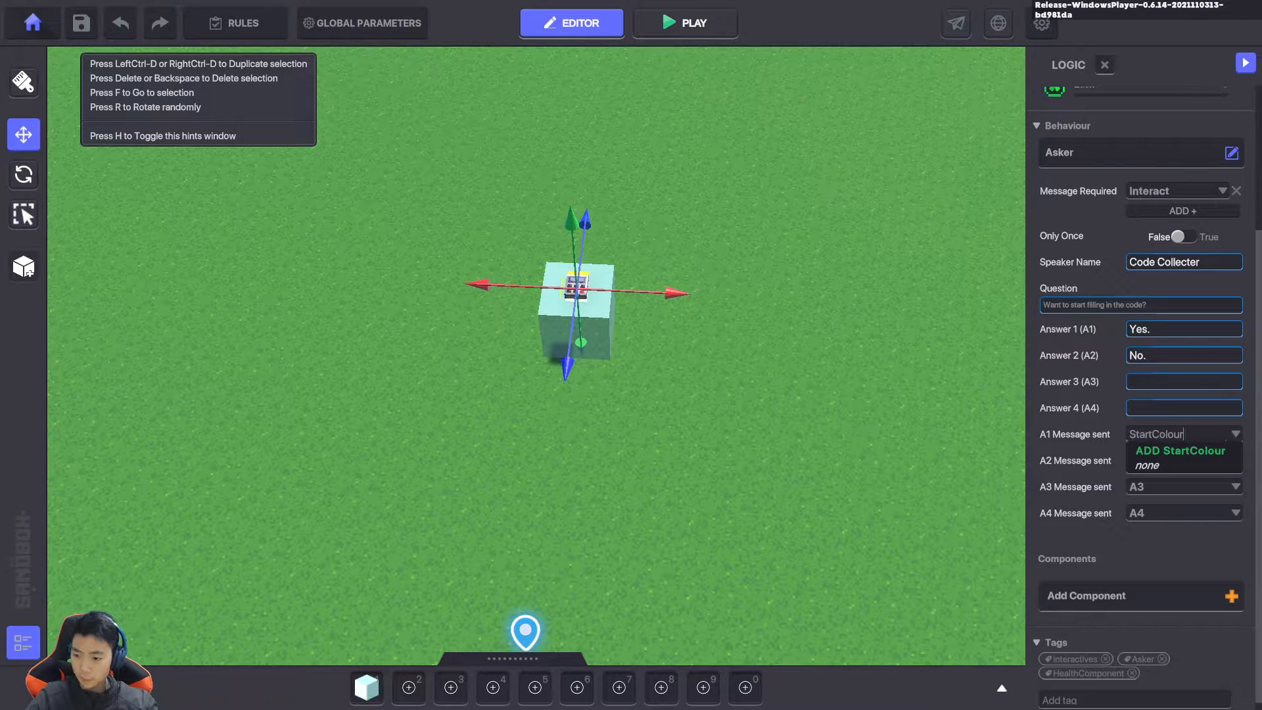
key(Return)
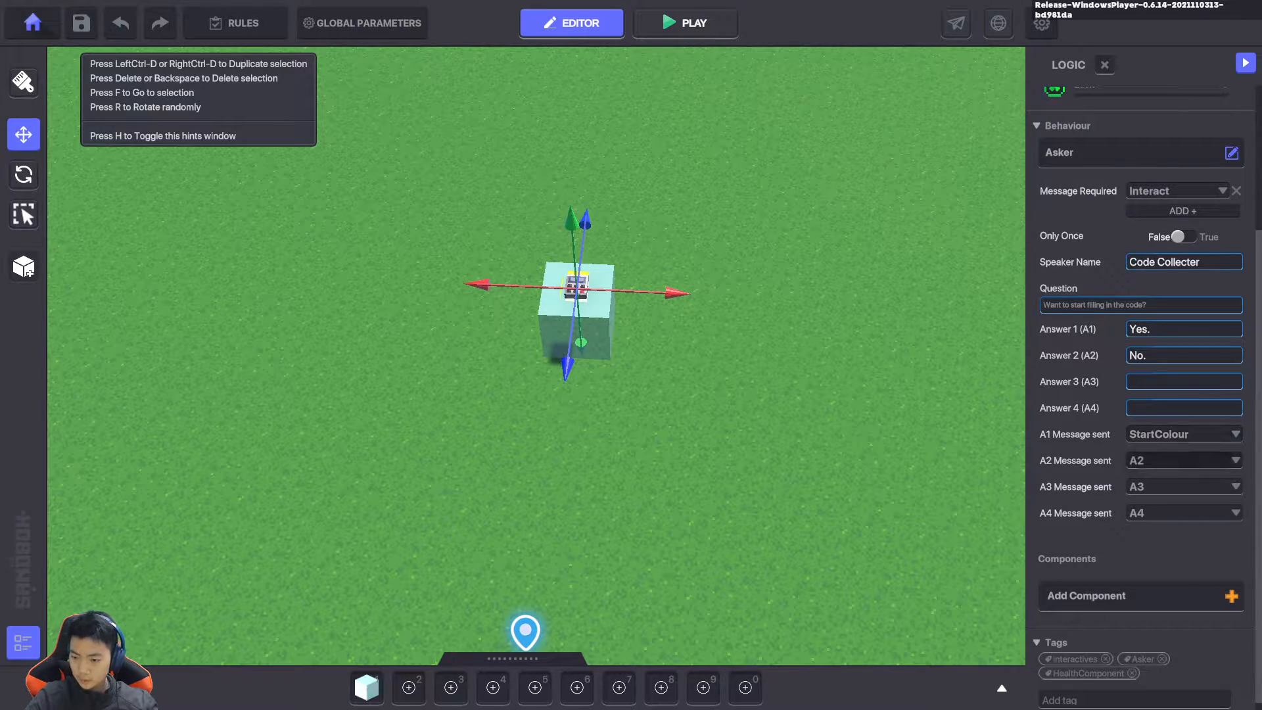
Set the messages sent by Answers 2, 3 and 4 of the Asker to none
click(1183, 460)
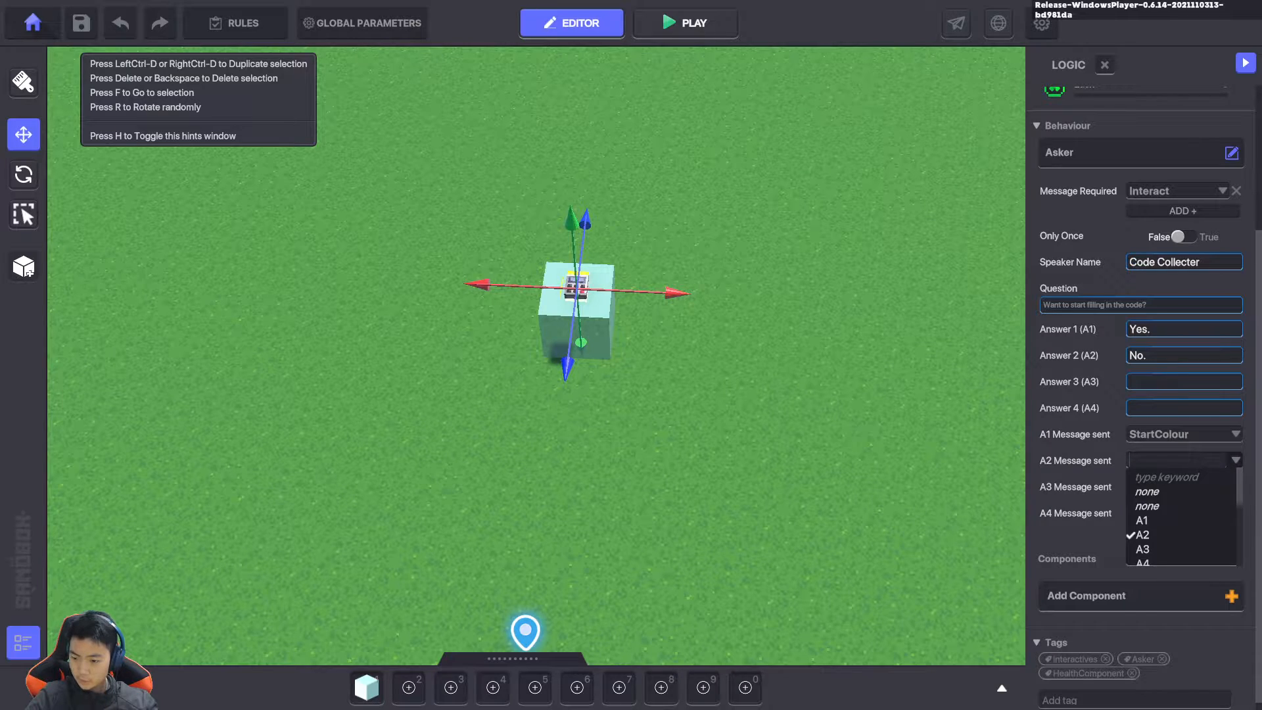
click(1149, 492)
click(1157, 487)
click(1150, 518)
click(1157, 514)
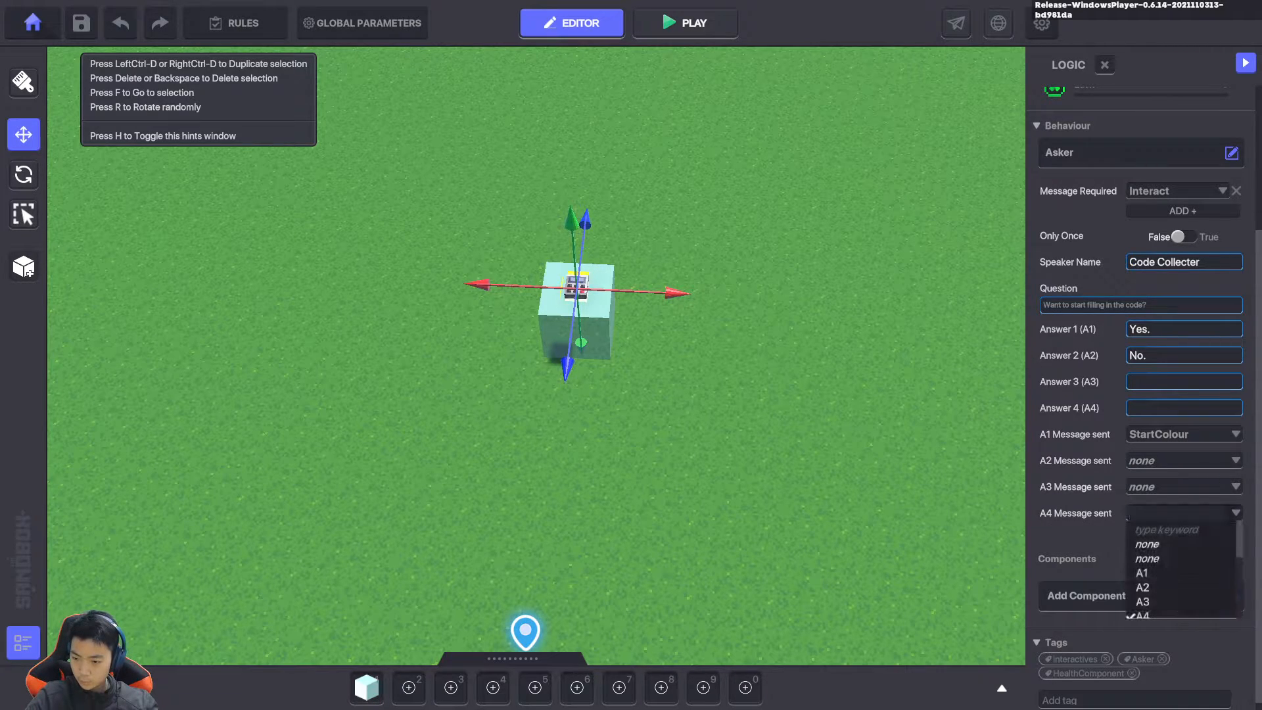
click(1147, 544)
Play-test the experience by walking to the keypad, answering its question with "No." and interacting with it again, then return to editing
click(685, 23)
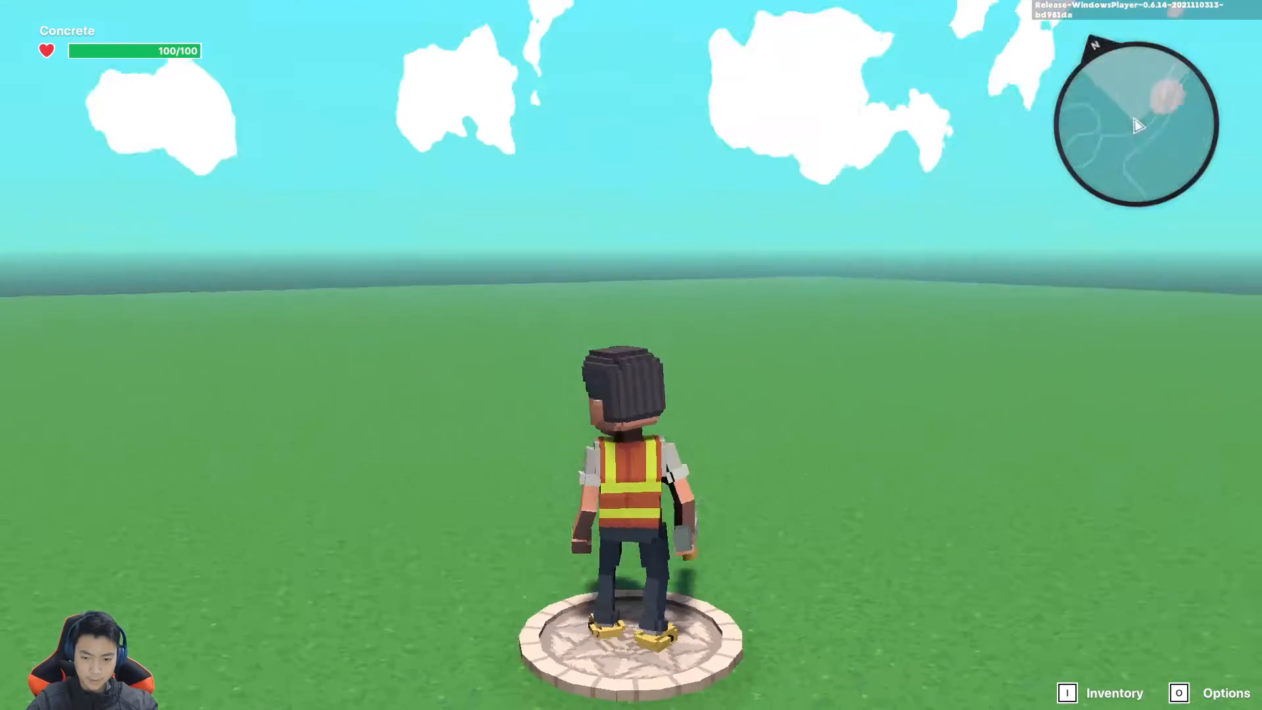
key(w)
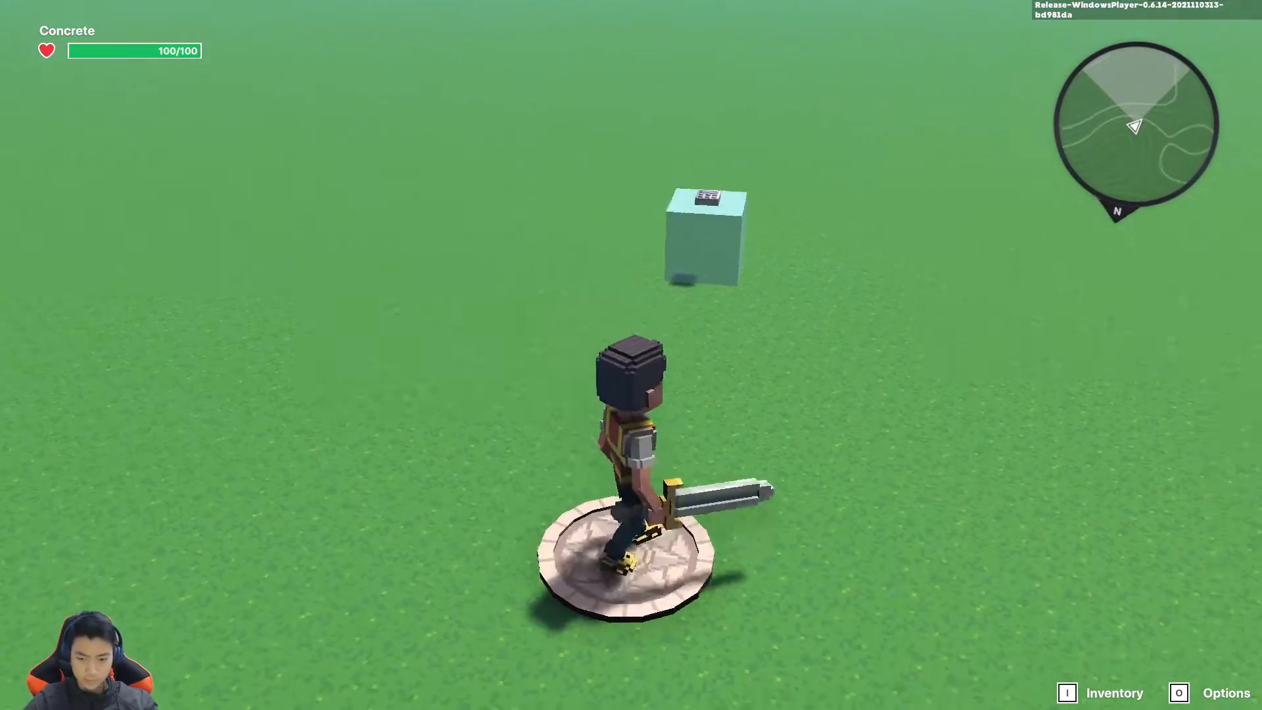
key(w)
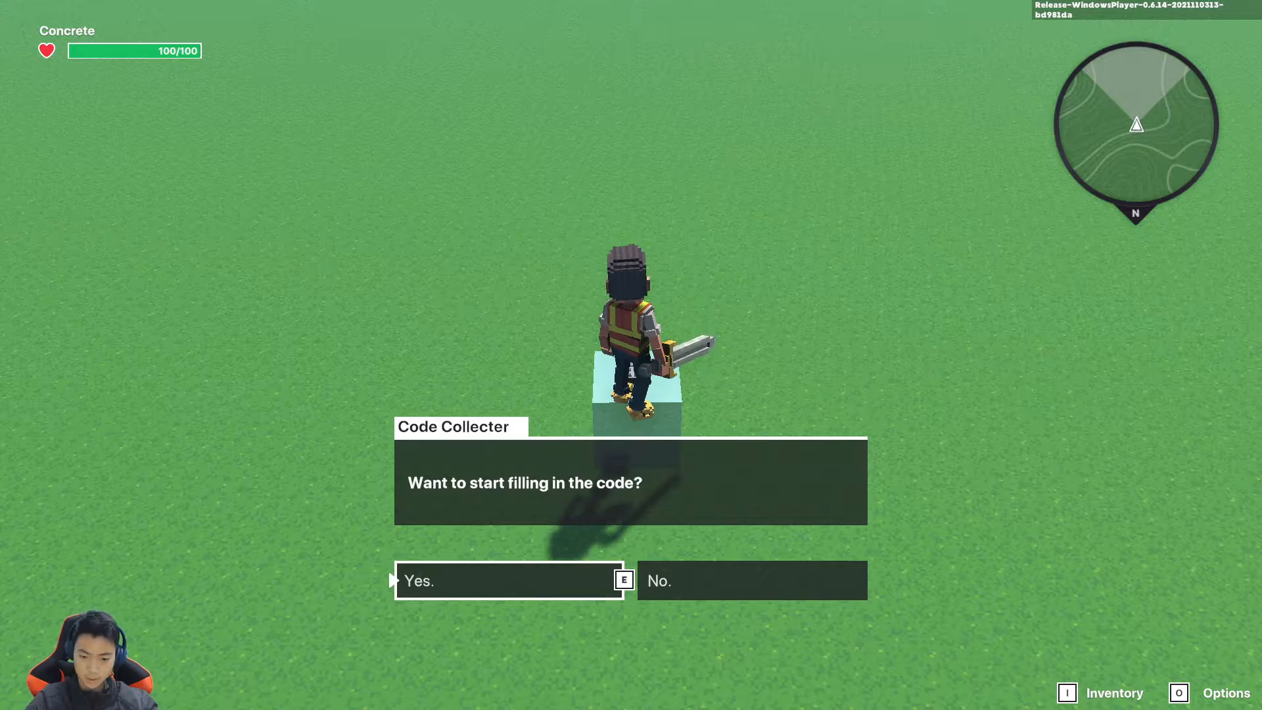
key(Right)
key(e)
key(s)
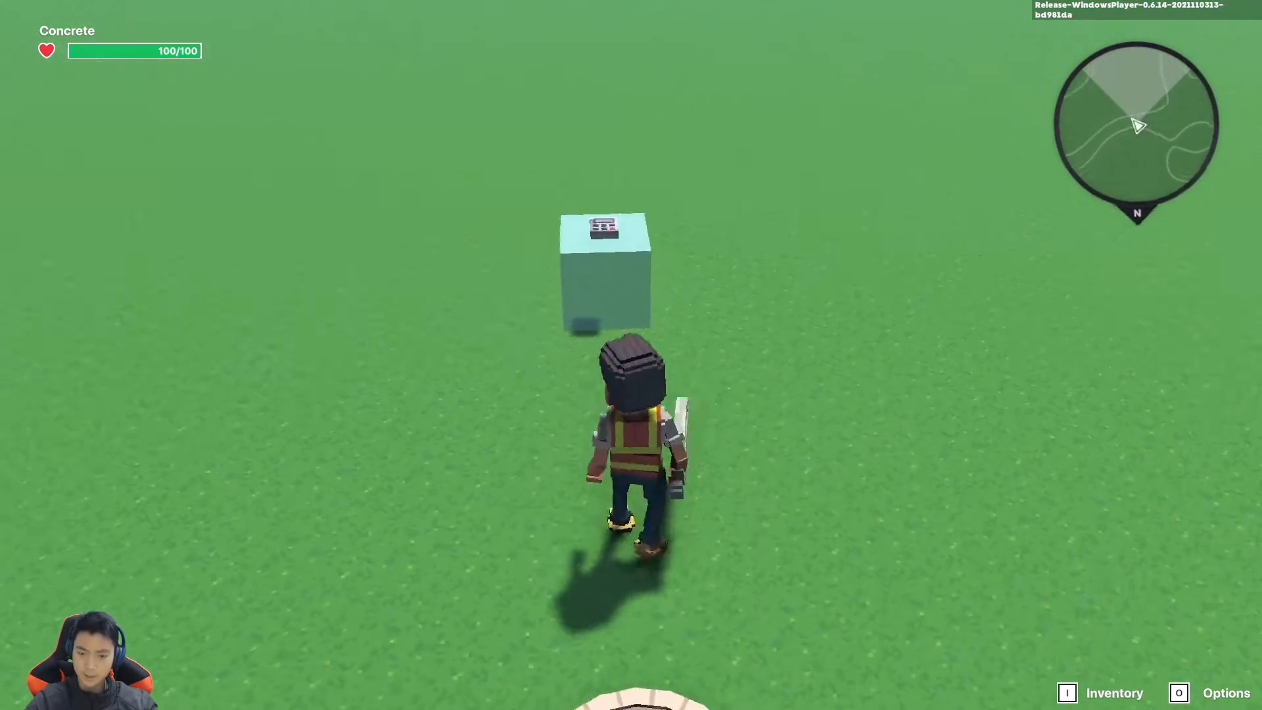
key(w)
key(space)
key(e)
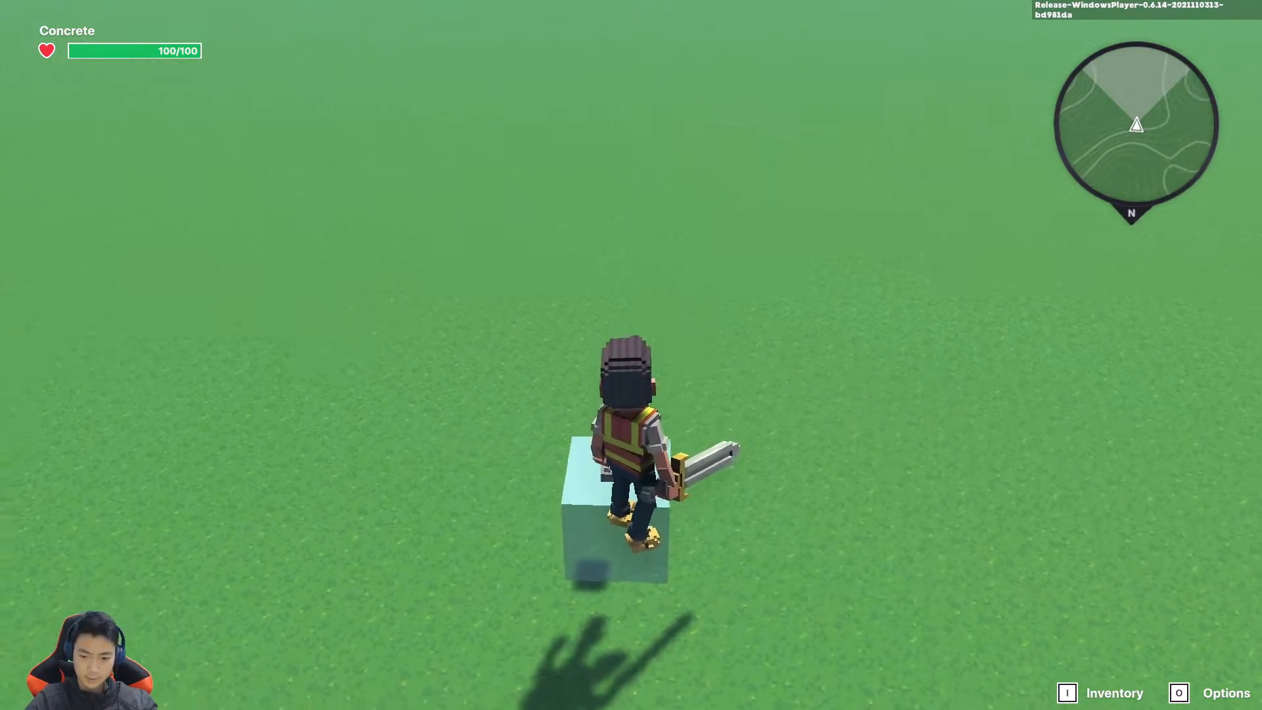
key(space)
key(Escape)
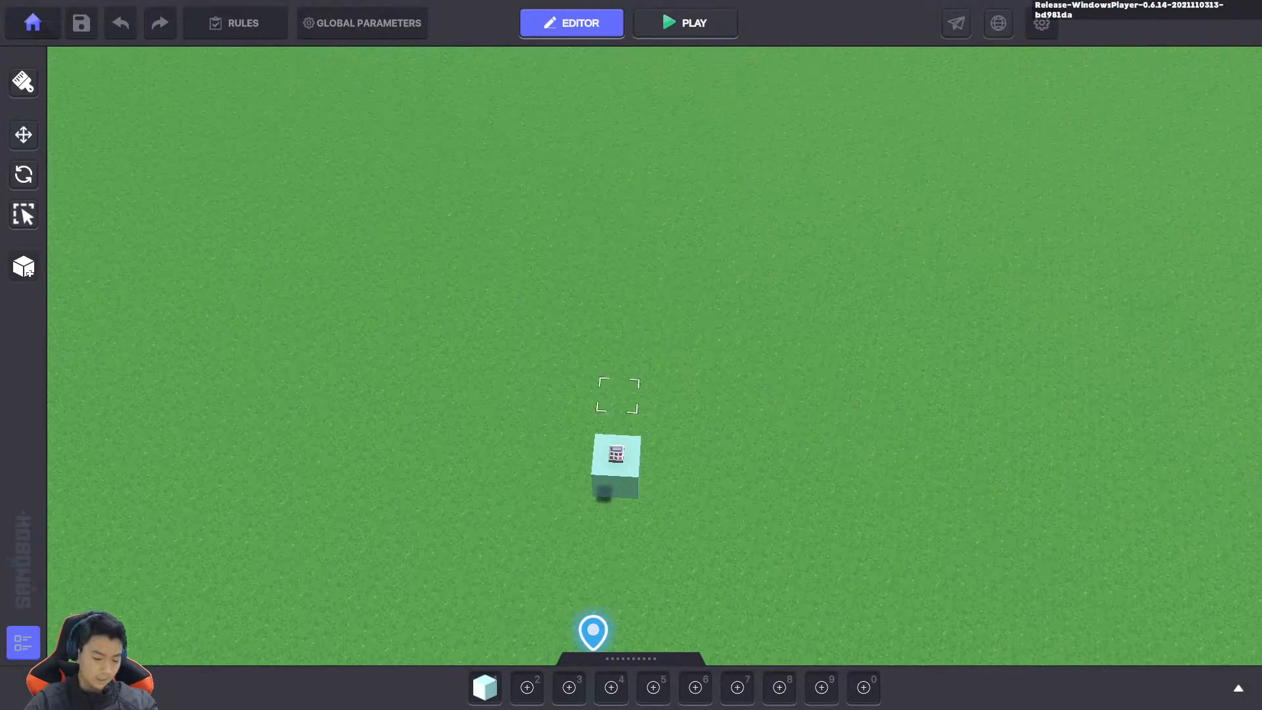
Build an ice-block column three blocks high behind the keypad and start a sideways row from its top block
click(616, 453)
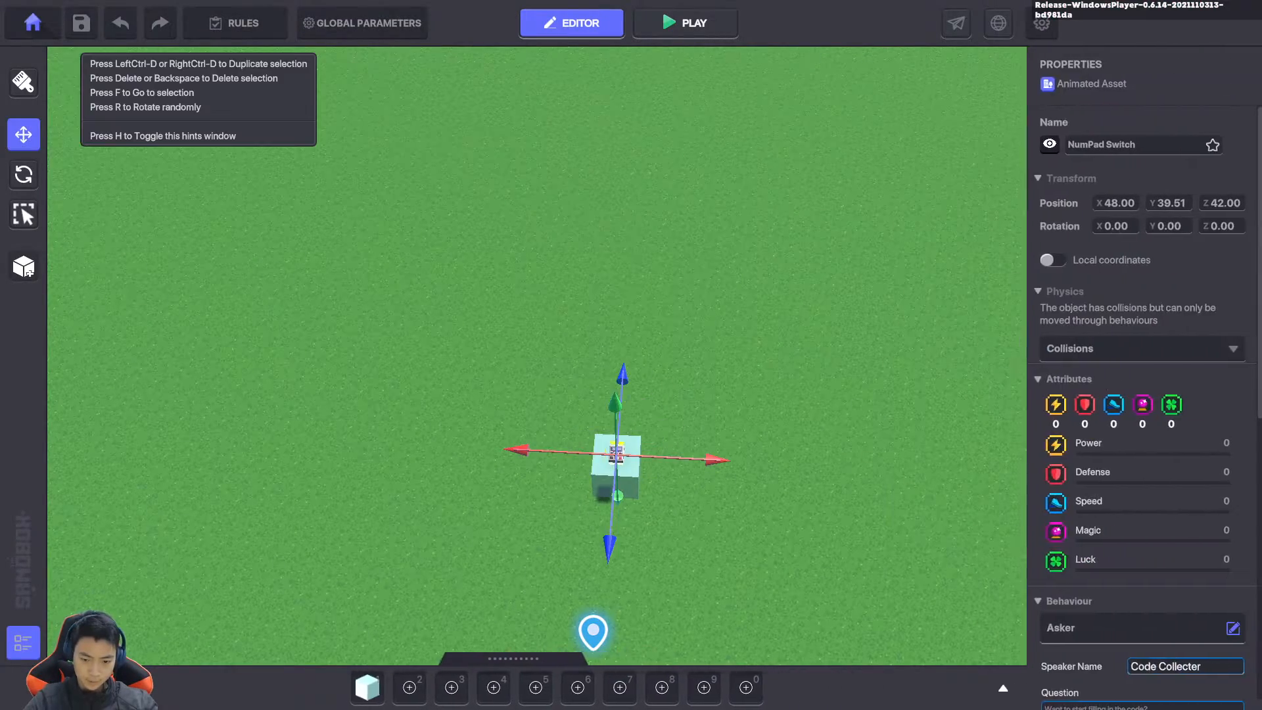
key(1)
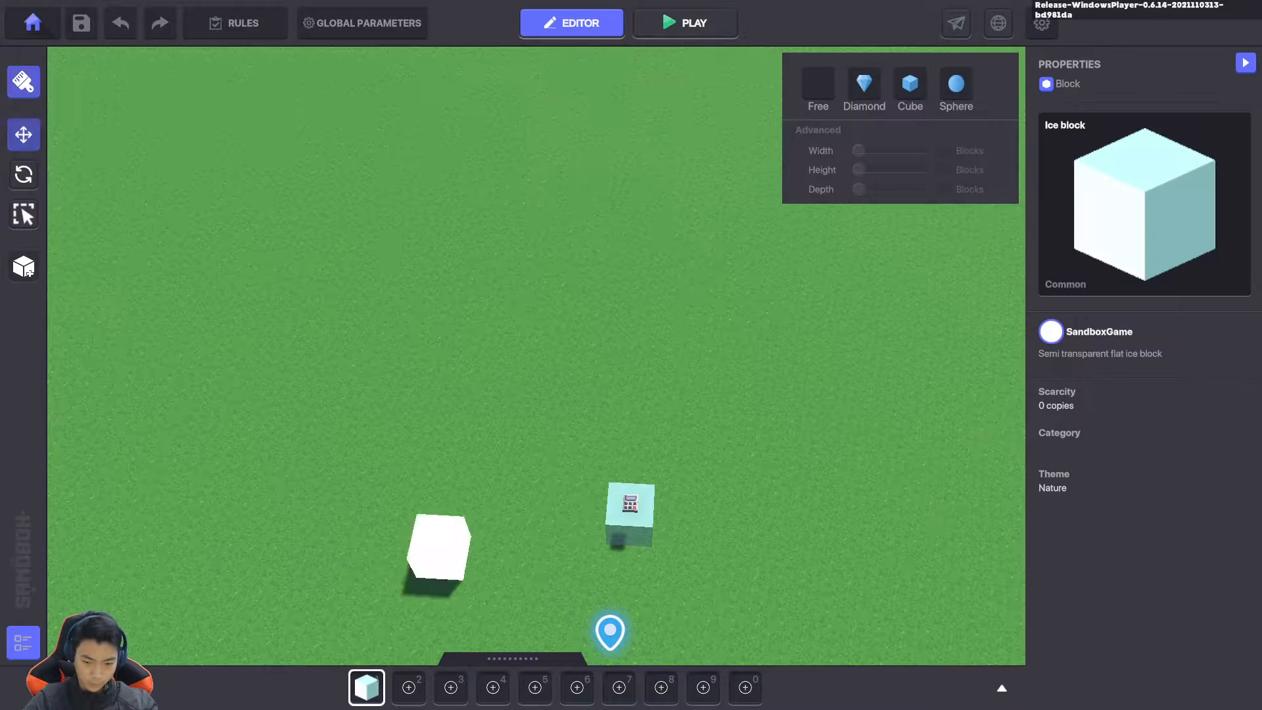
click(635, 431)
click(636, 424)
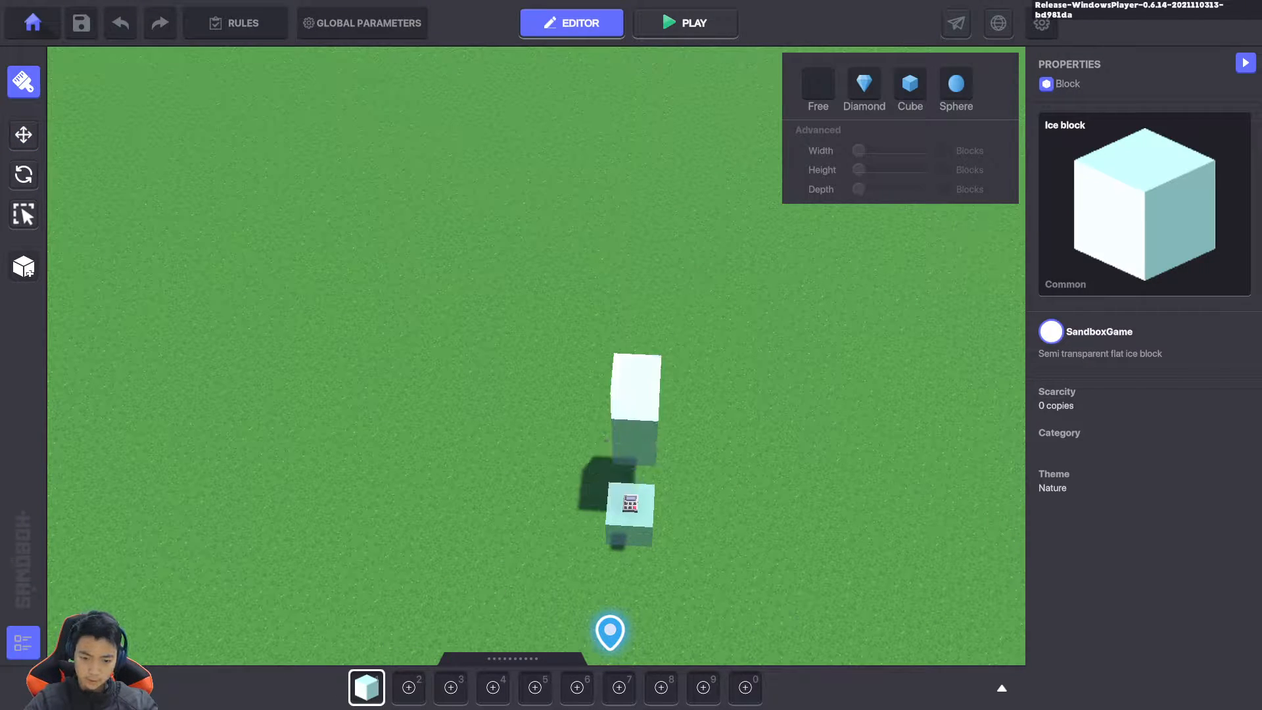
click(635, 404)
mouse_move(723, 442)
right_down()
mouse_move(559, 410)
mouse_move(539, 299)
right_up()
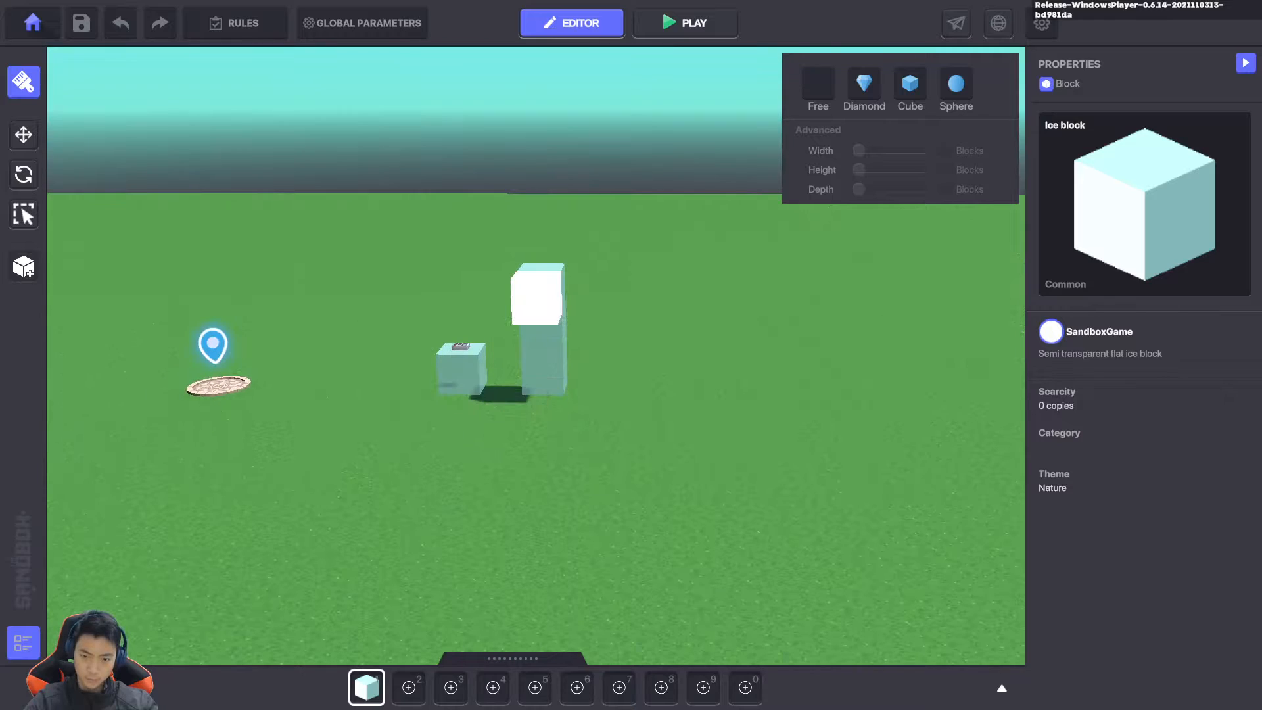
click(537, 297)
click(537, 299)
right_drag(502, 368, 822, 394)
drag(697, 401, 690, 345)
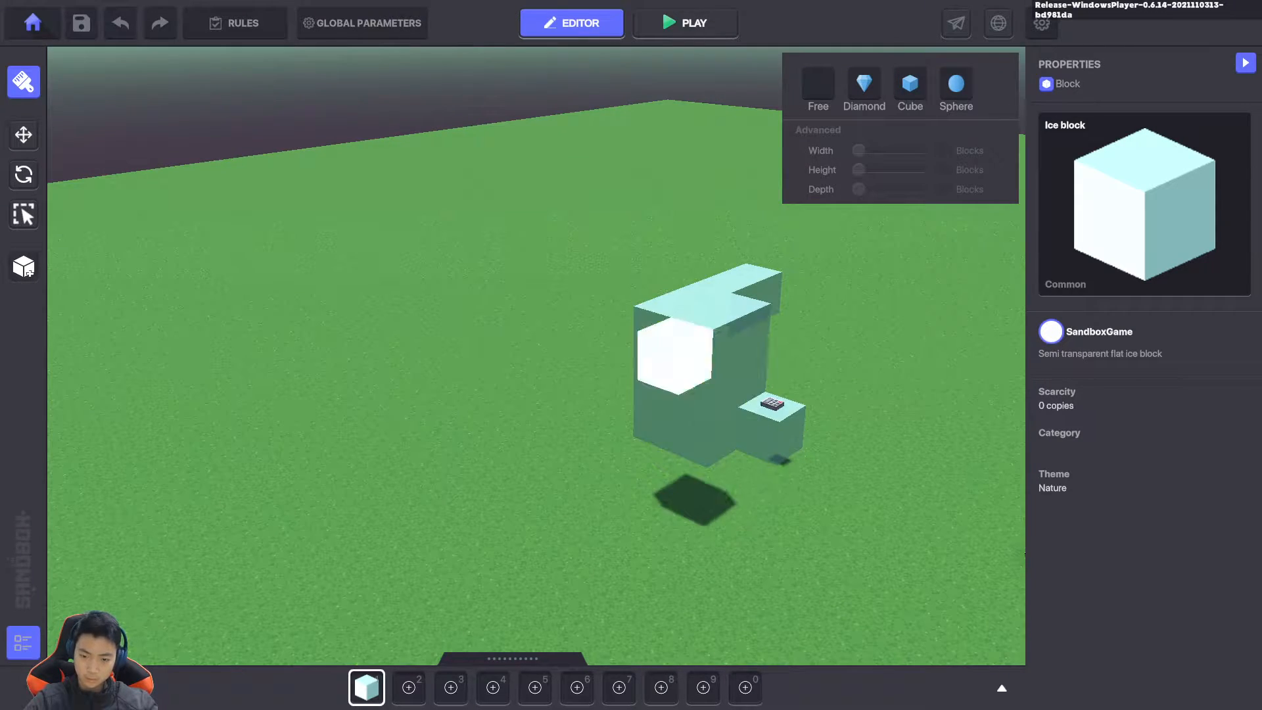
key(ctrl+z)
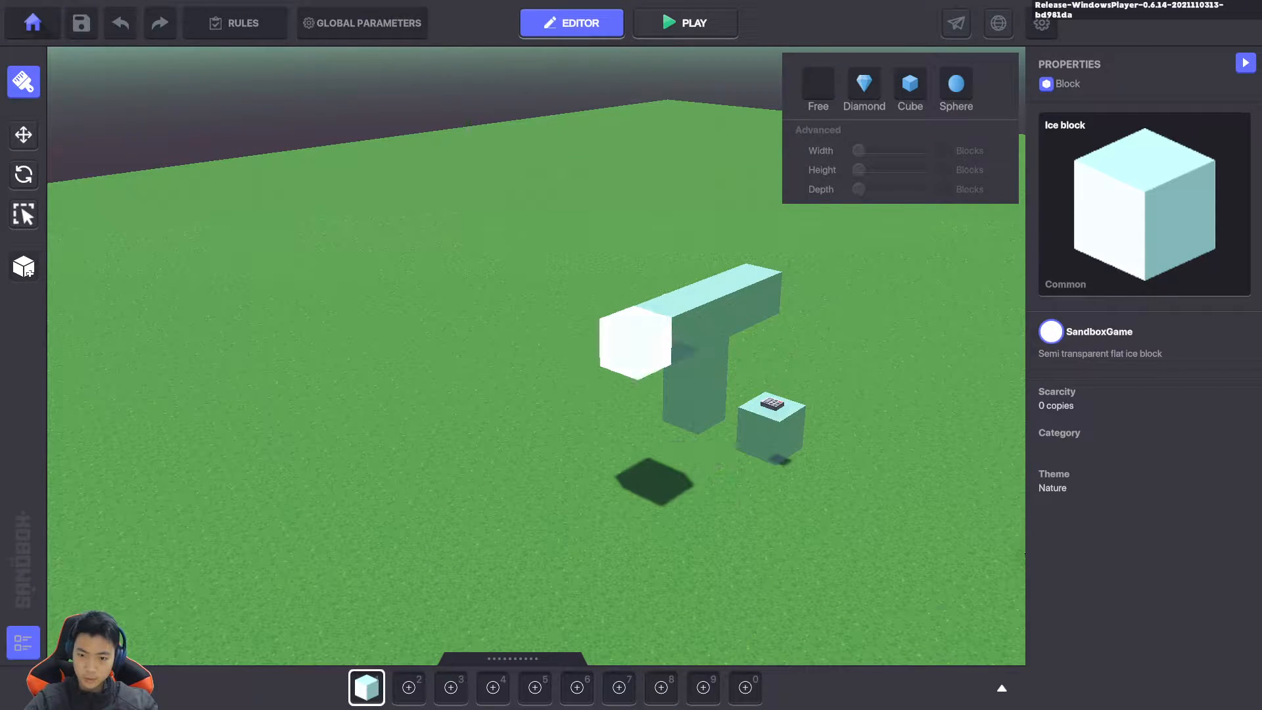
Complete the raised row of five ice blocks and remove the two supporting blocks beneath it
click(634, 343)
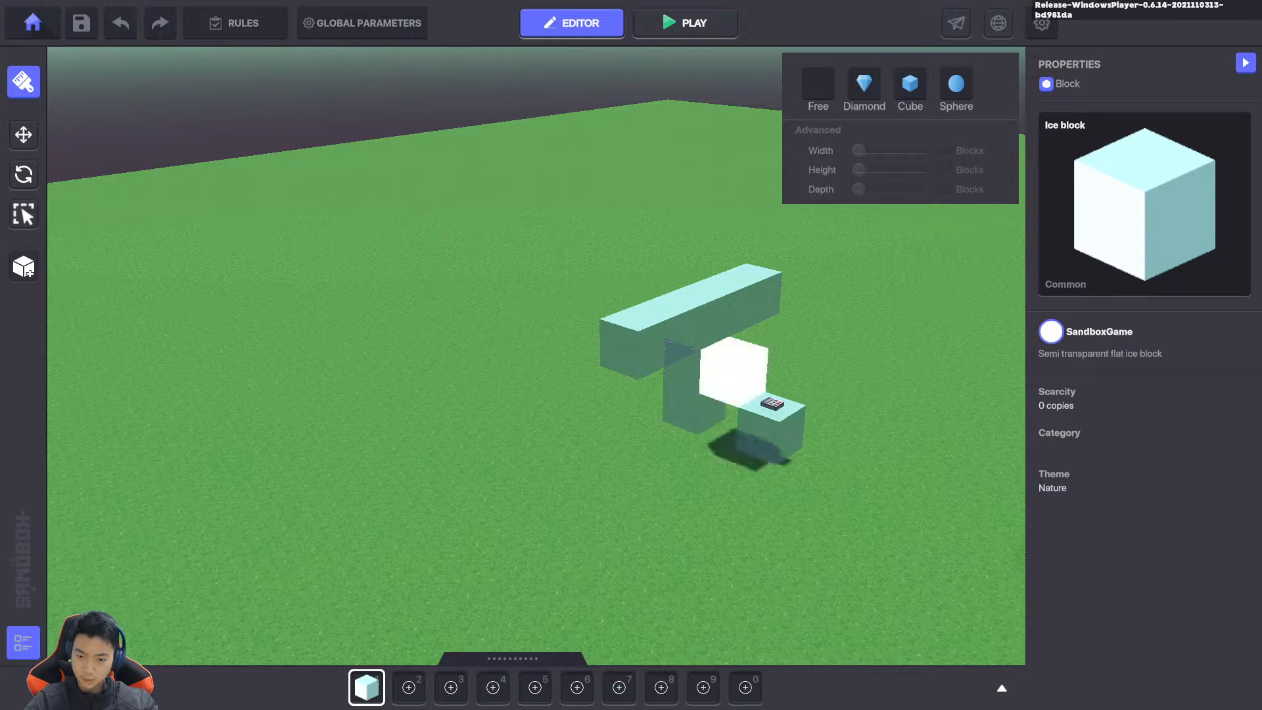
ctrl+click(713, 366)
ctrl+click(717, 401)
right_drag(814, 442, 687, 500)
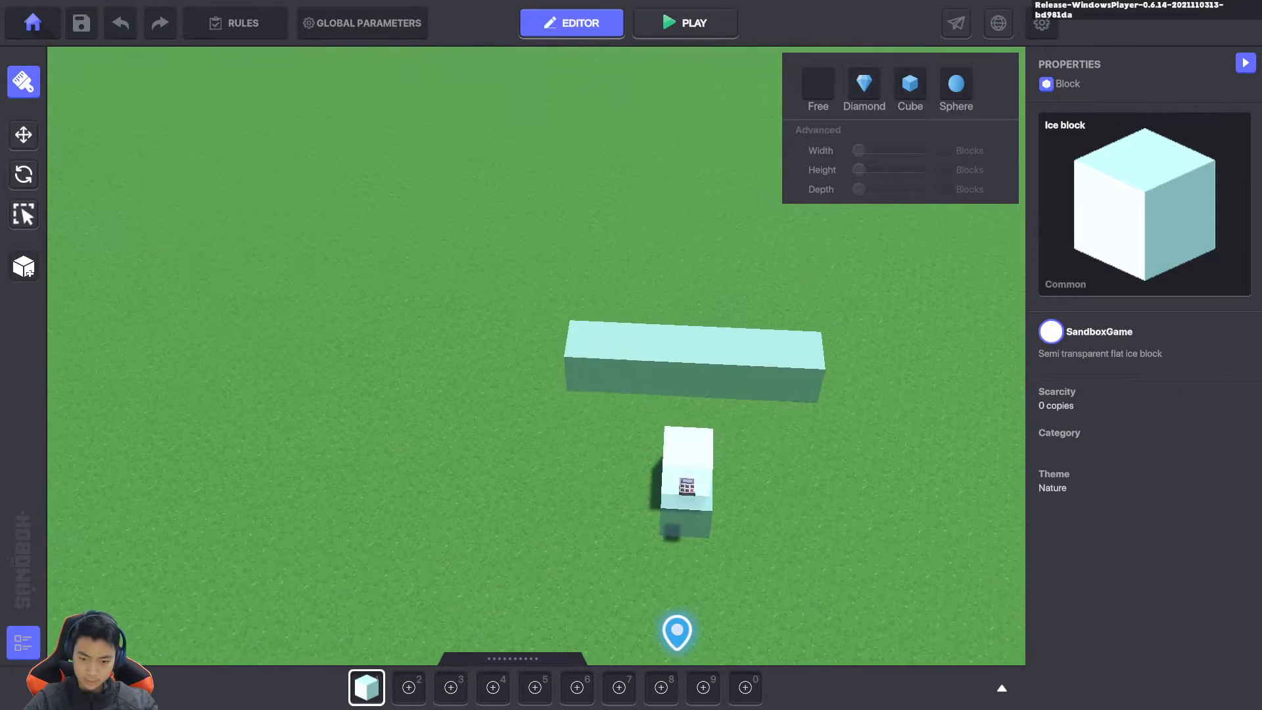
Find Red Saturated block 02 in the block library and replace the ice block at one end of the raised row with it
key(Tab)
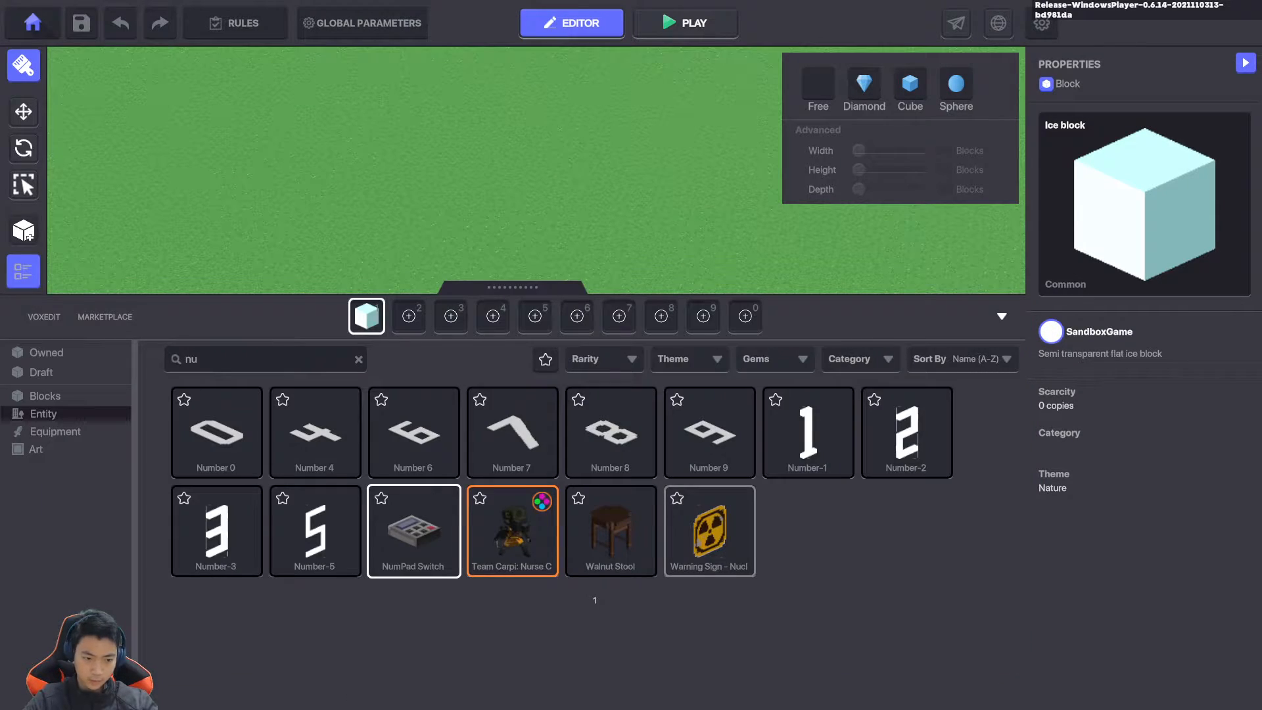
text(red)
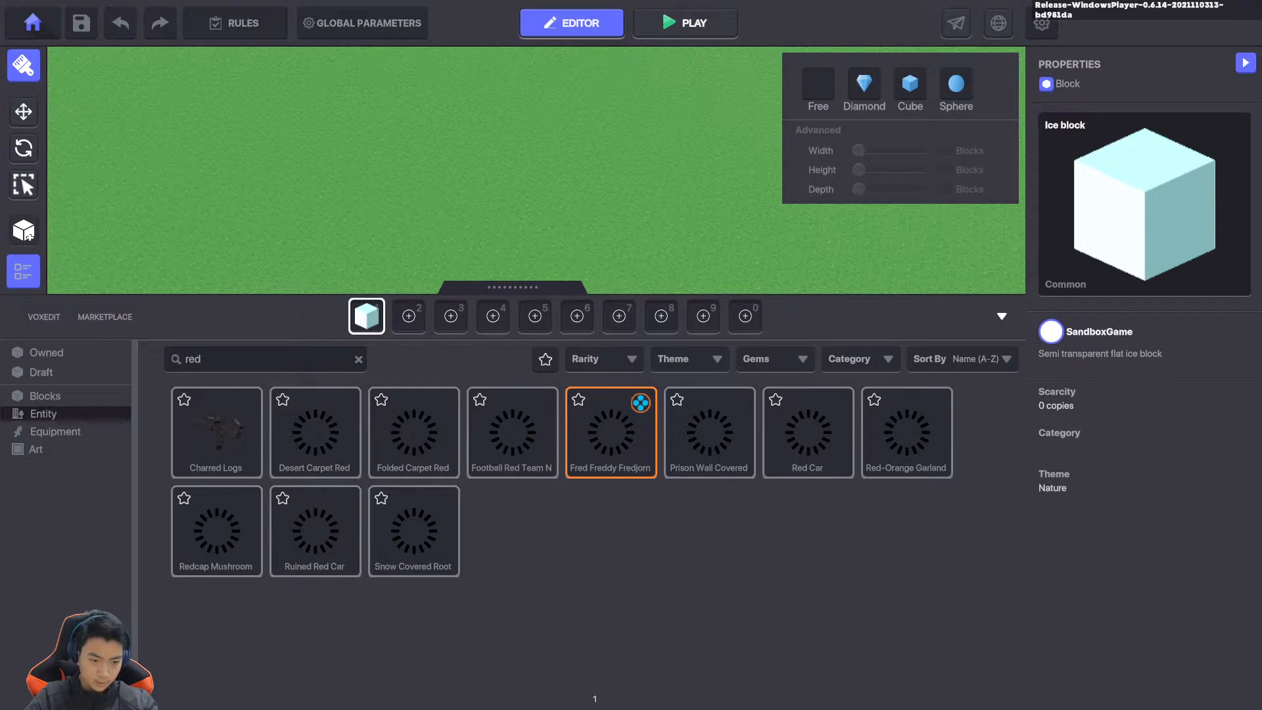
click(45, 395)
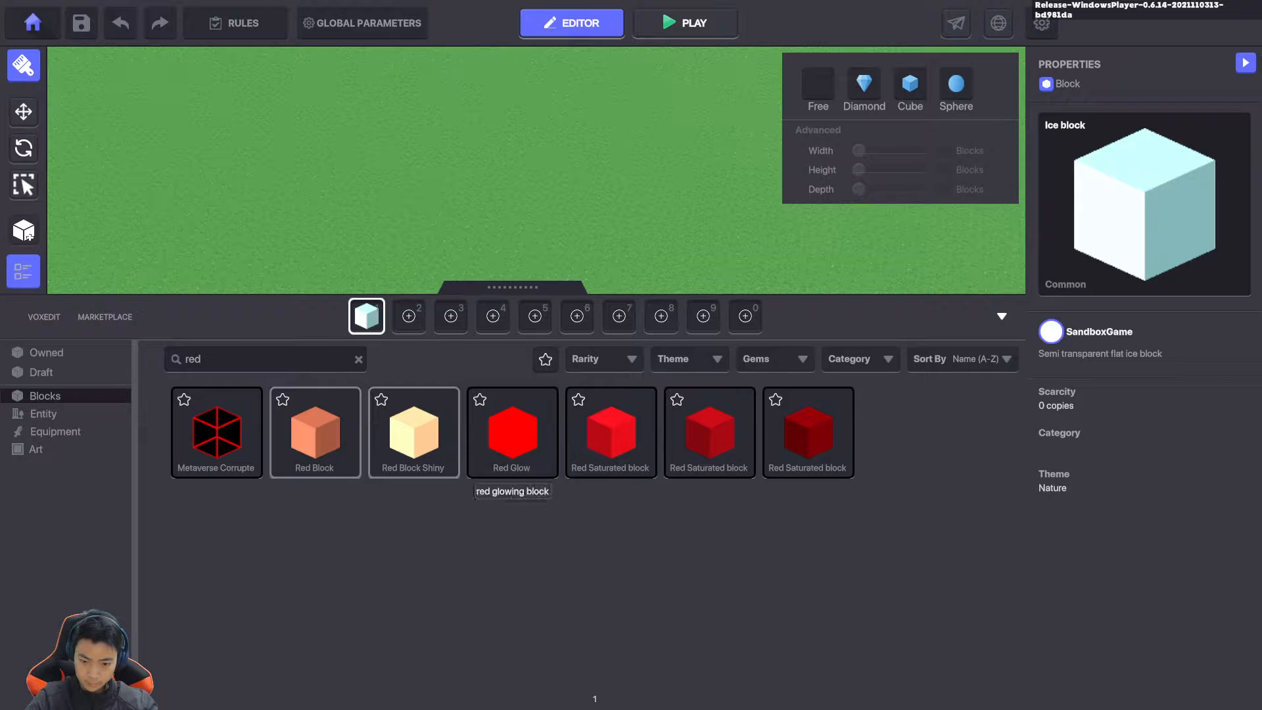
click(710, 432)
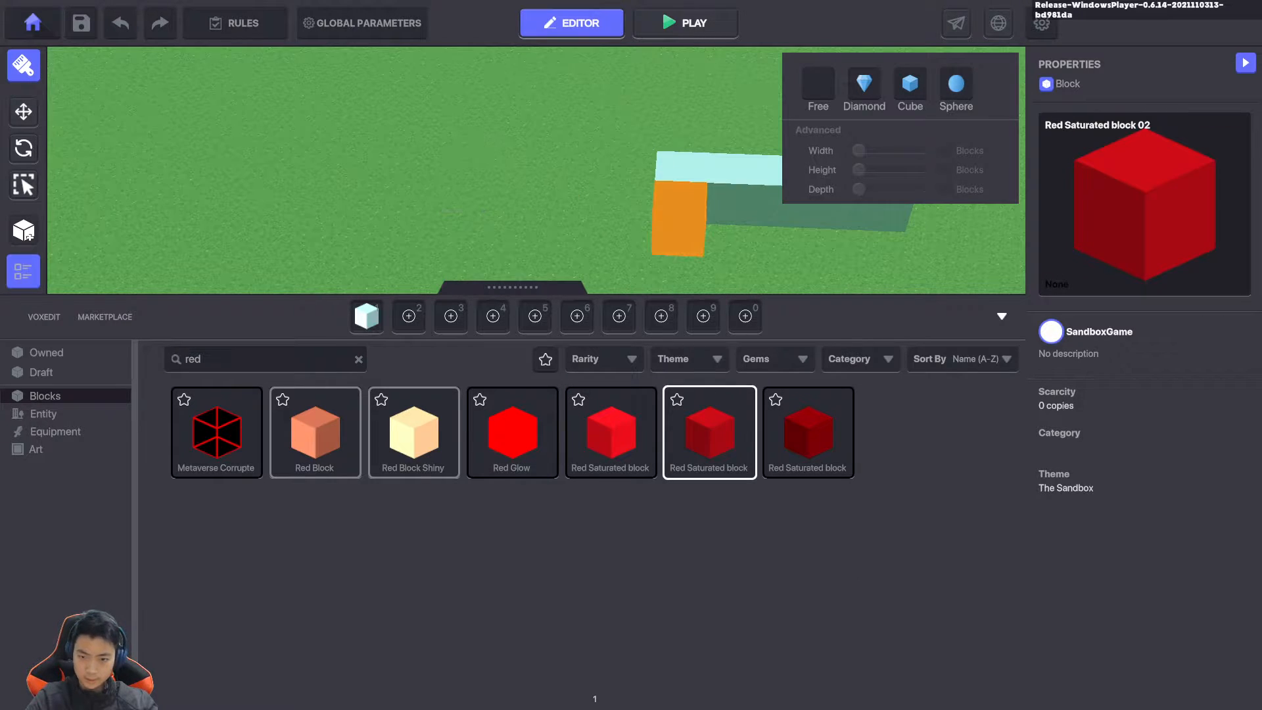
right_drag(677, 242, 711, 212)
key(Tab)
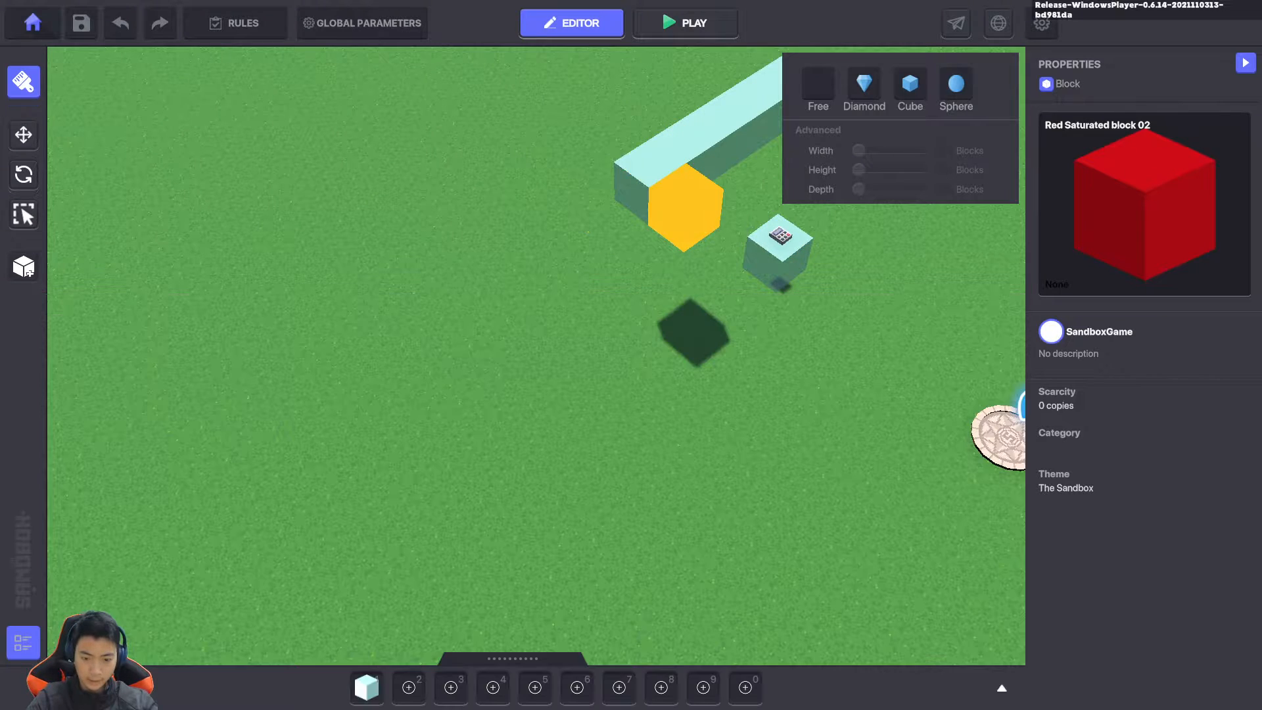
click(661, 172)
key(d)
key(w)
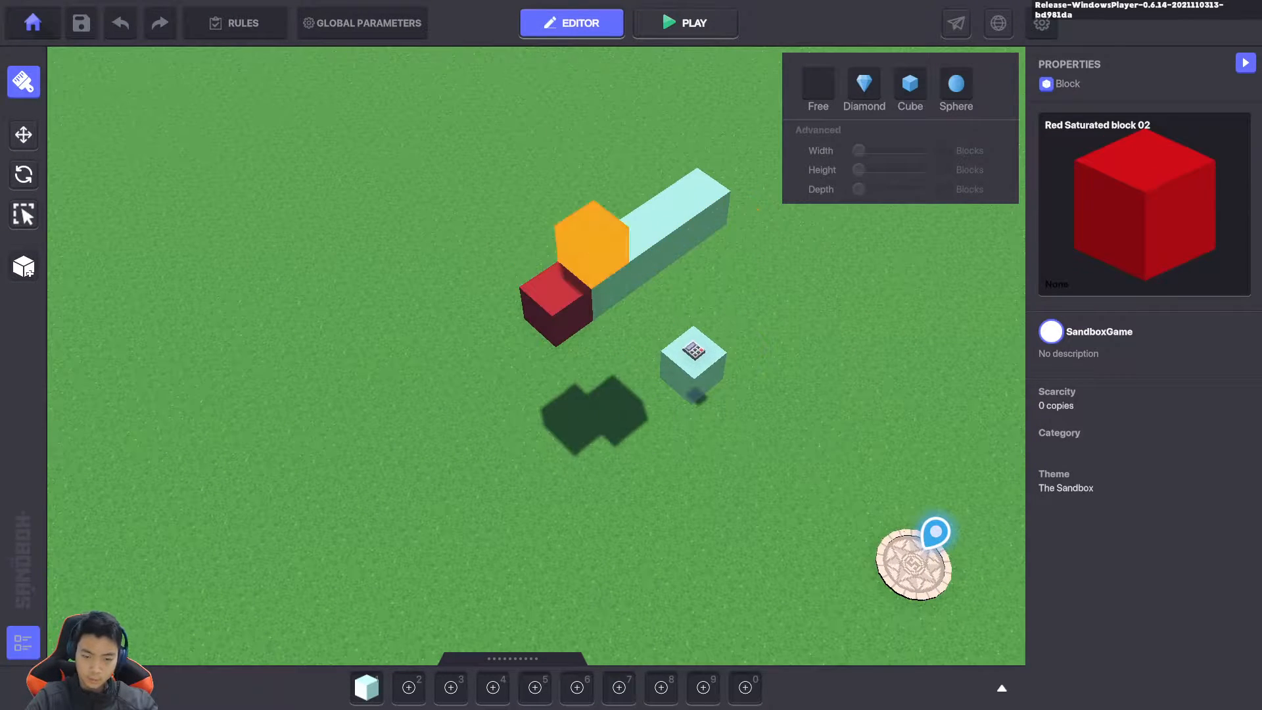
Search the block library for "blue" and replace the ice block next to the red one with Blue Block
key(Tab)
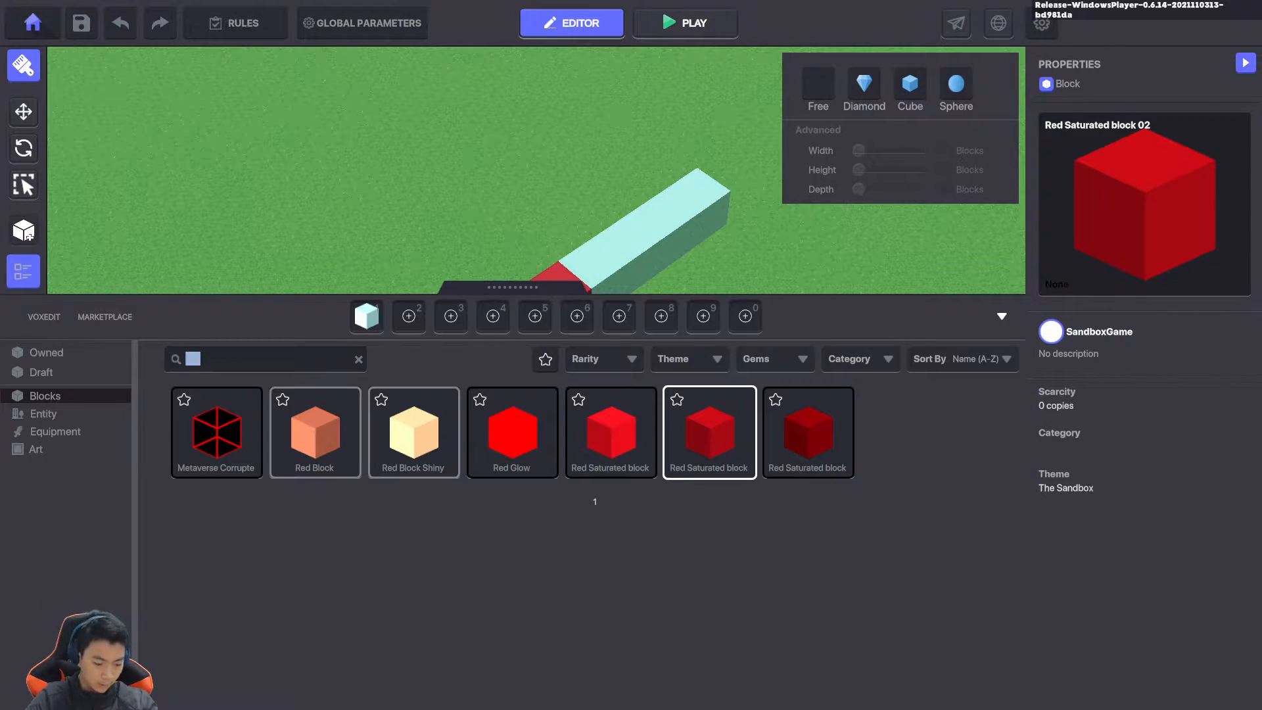
text(bluie)
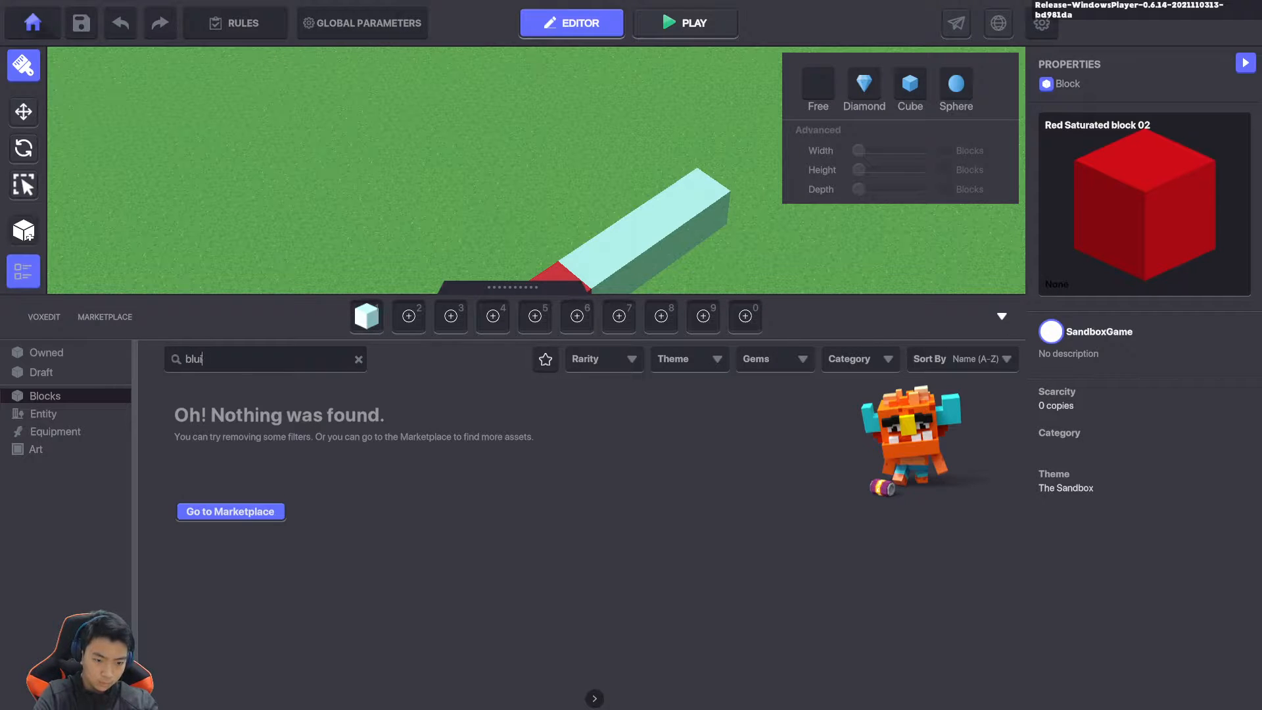
key(BackSpace)
text(e)
click(222, 434)
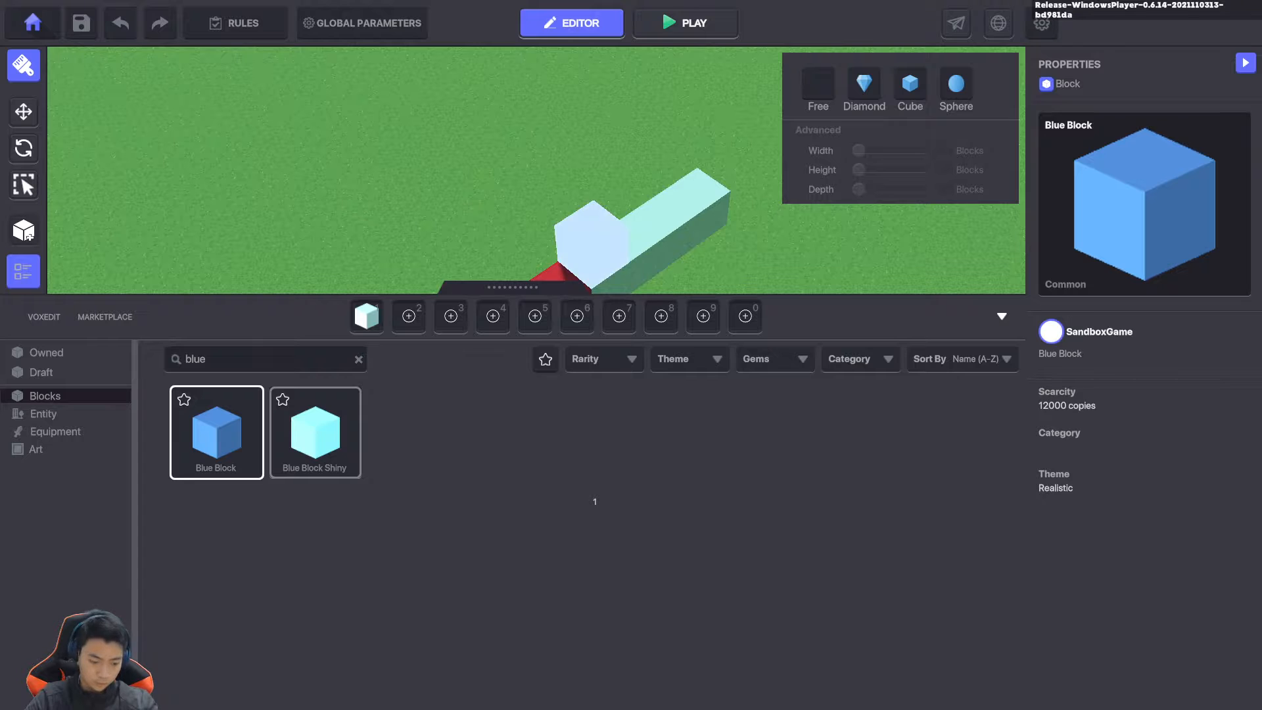
click(593, 259)
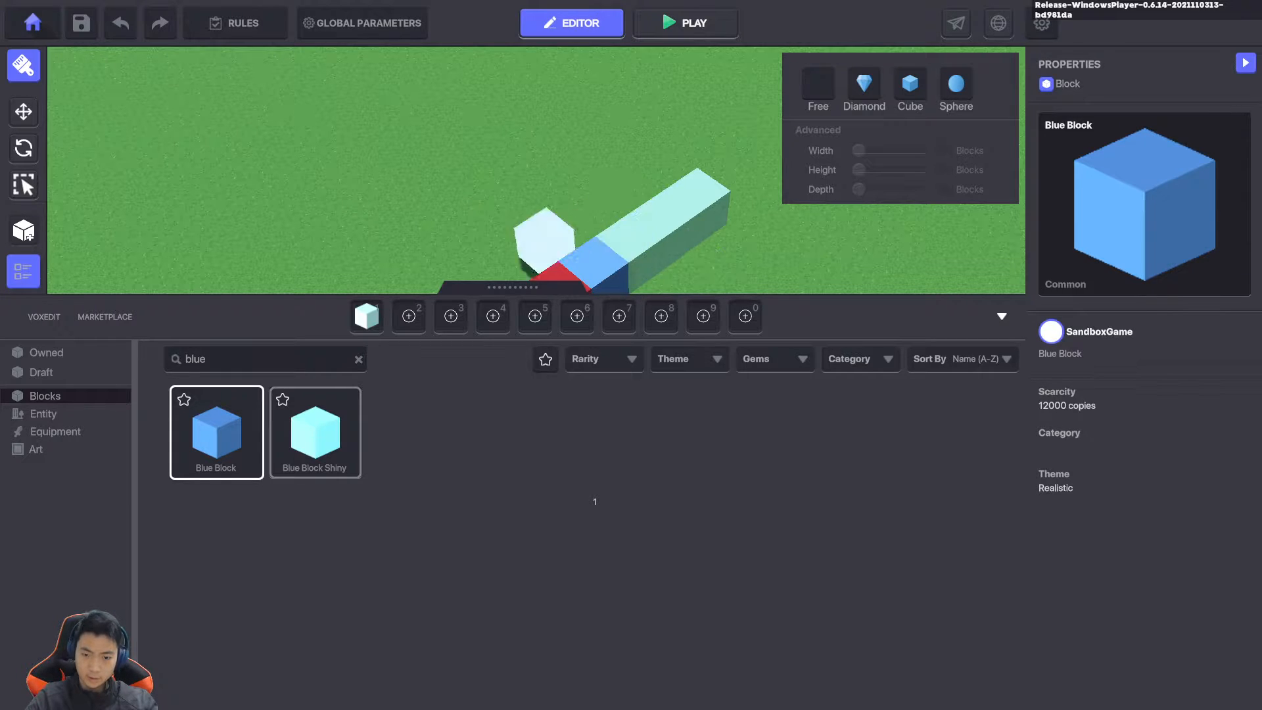
Search the block library for "grey" and replace the middle ice block of the row with Grey Block
click(226, 359)
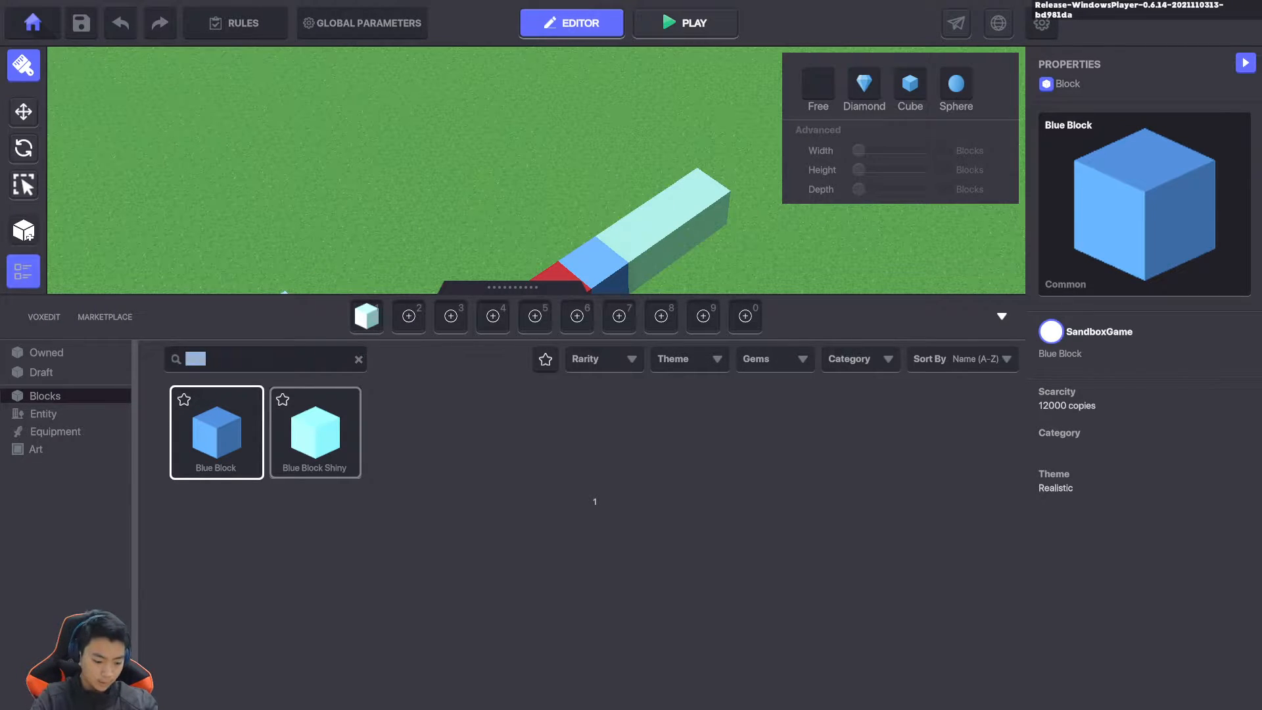
text(grey)
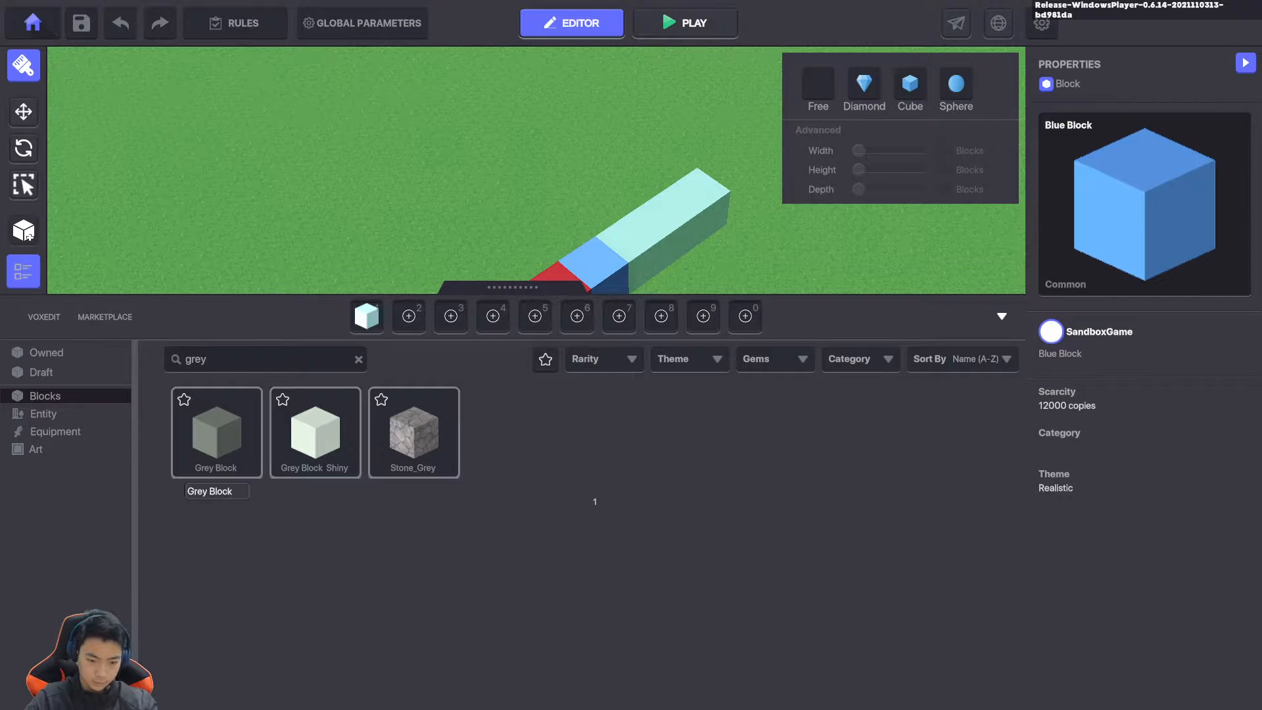
click(217, 434)
click(631, 230)
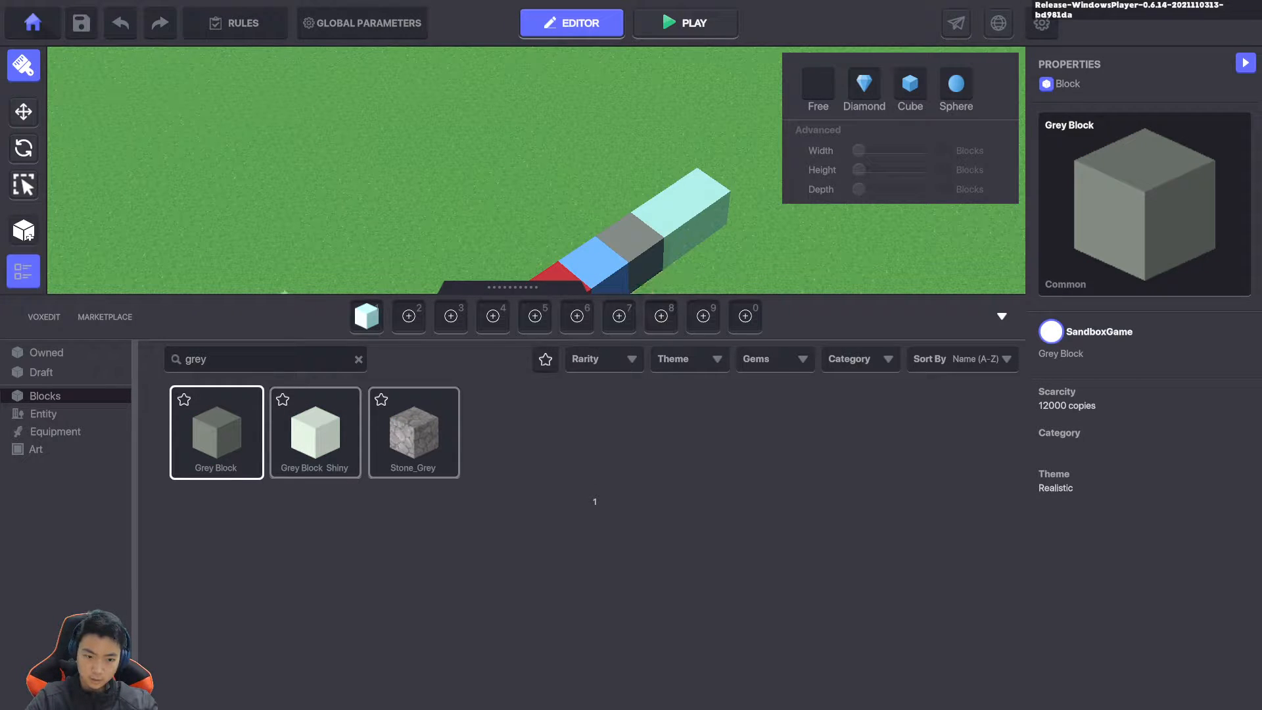
text(ora)
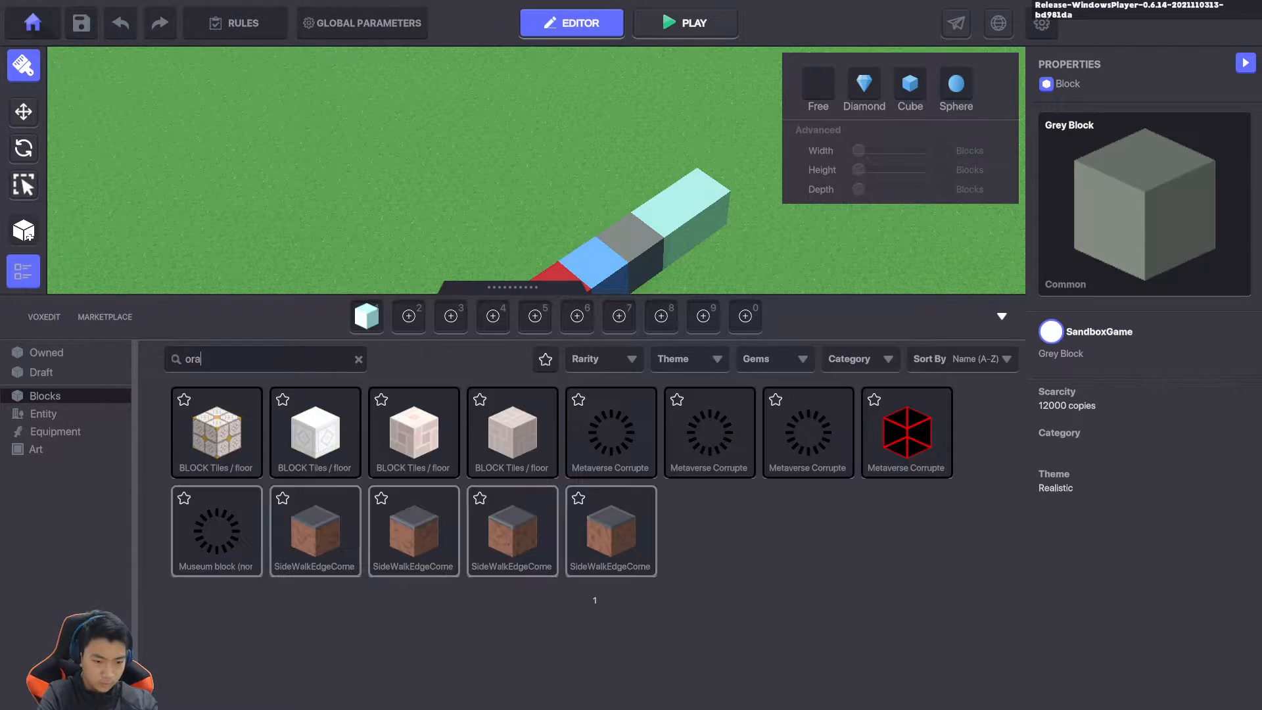
key(BackSpace)
key(BackSpace)
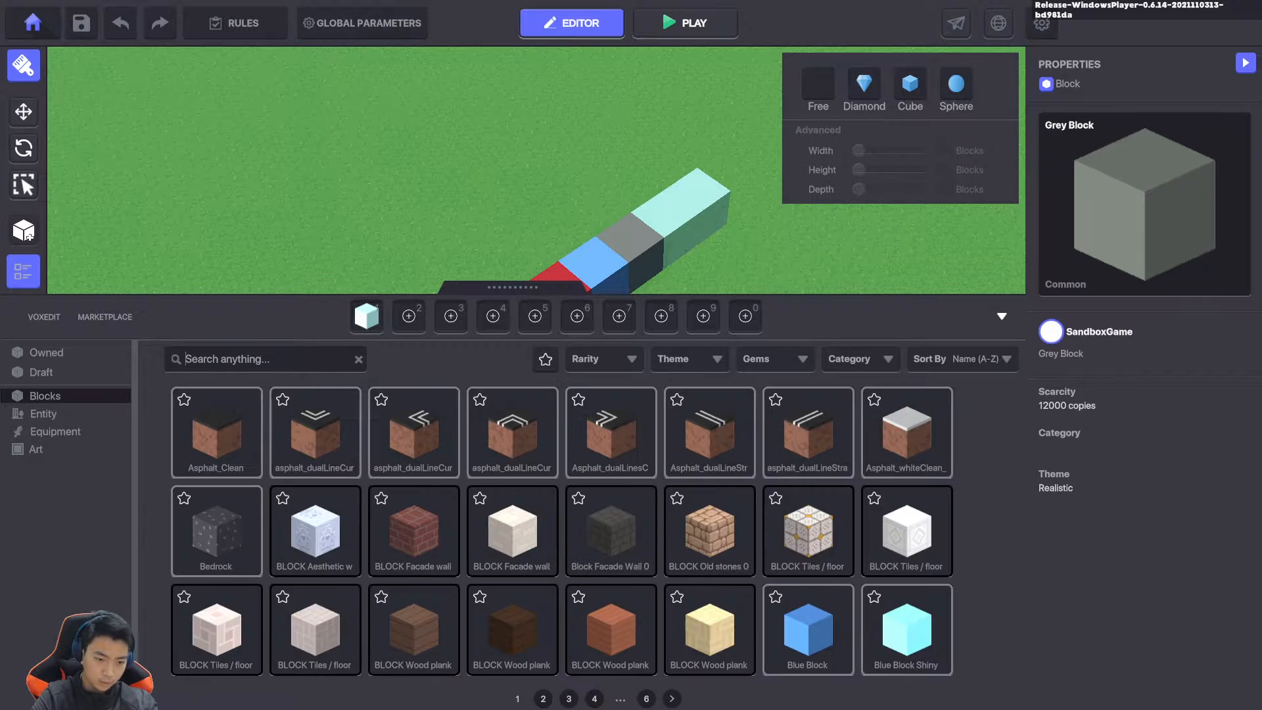
Search the block library for "yell" and replace the ice block next to the grey one with Yellow Block
text(yell)
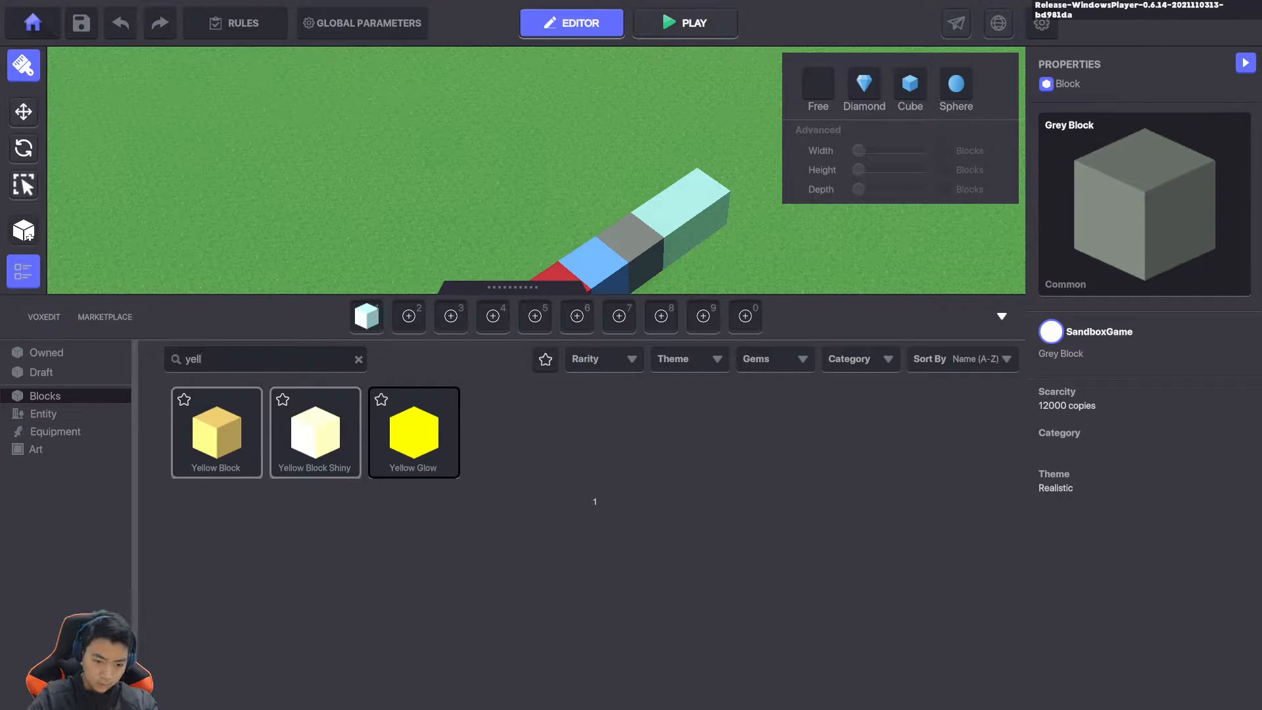
click(216, 434)
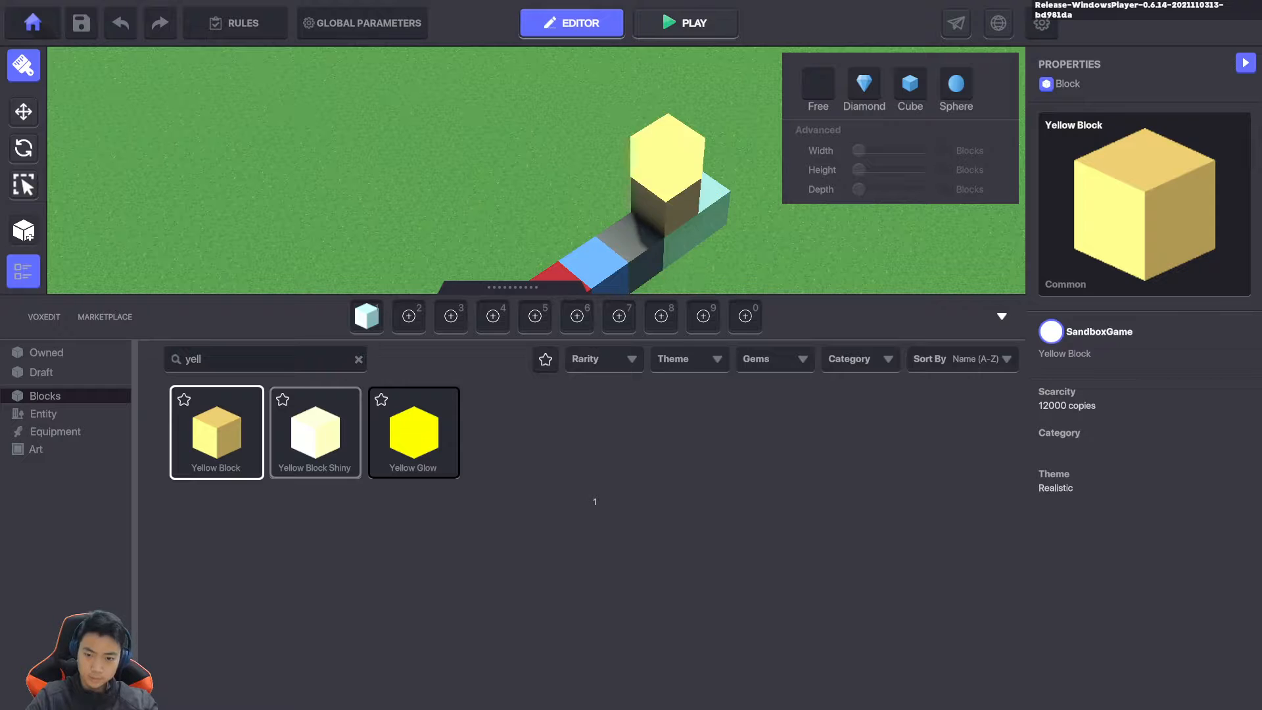
click(666, 197)
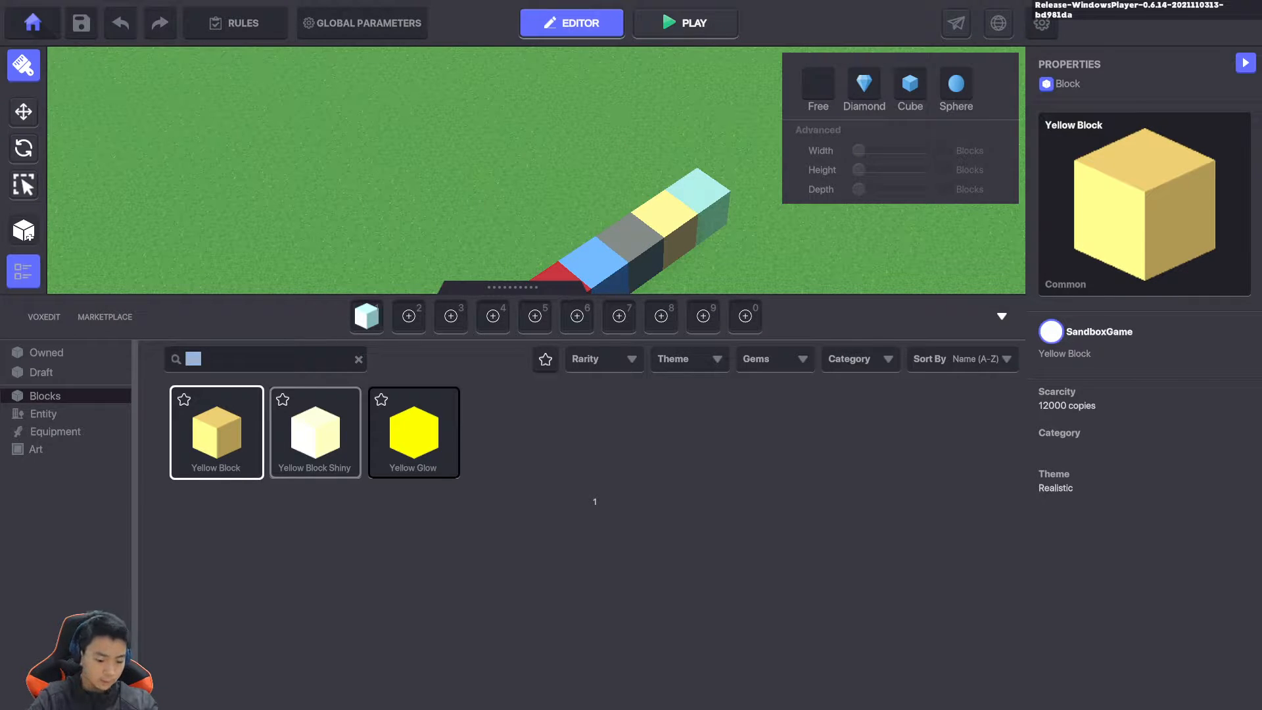
Search the block library for "pin" and replace the remaining ice block at the end of the raised row with Pink Block
text(pin)
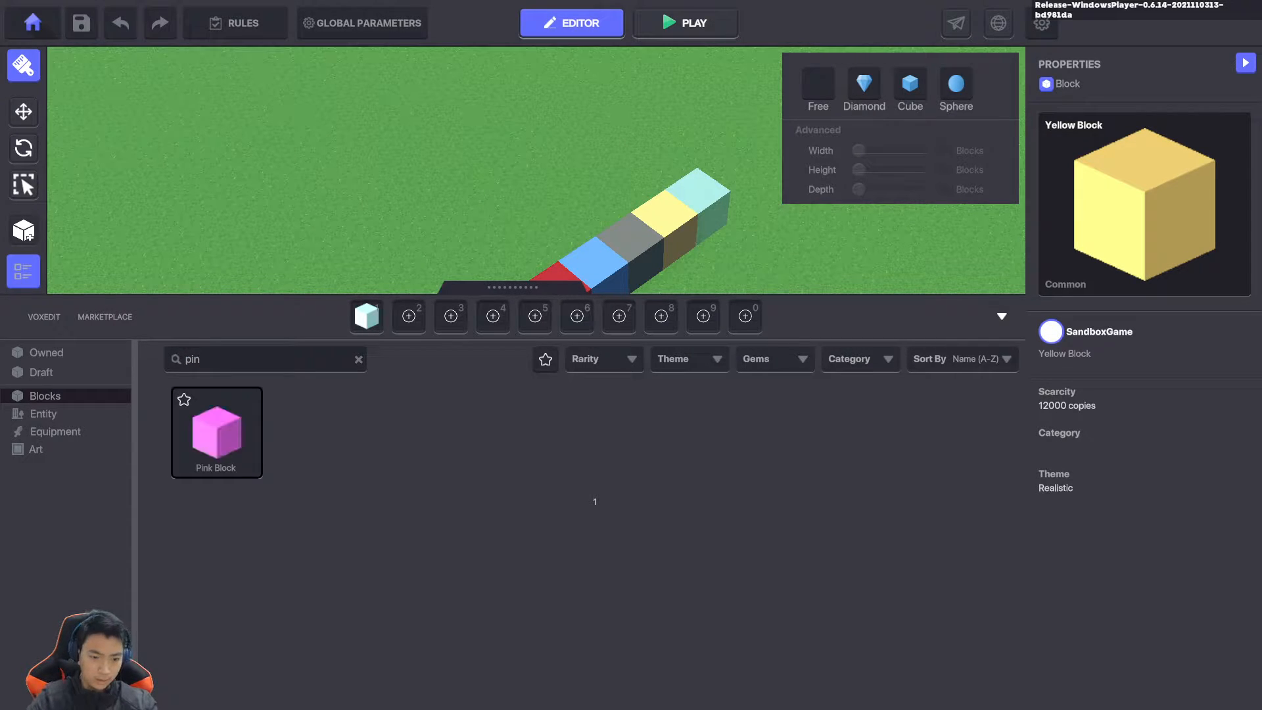
click(216, 434)
click(700, 173)
scroll(778, 254, down, 3)
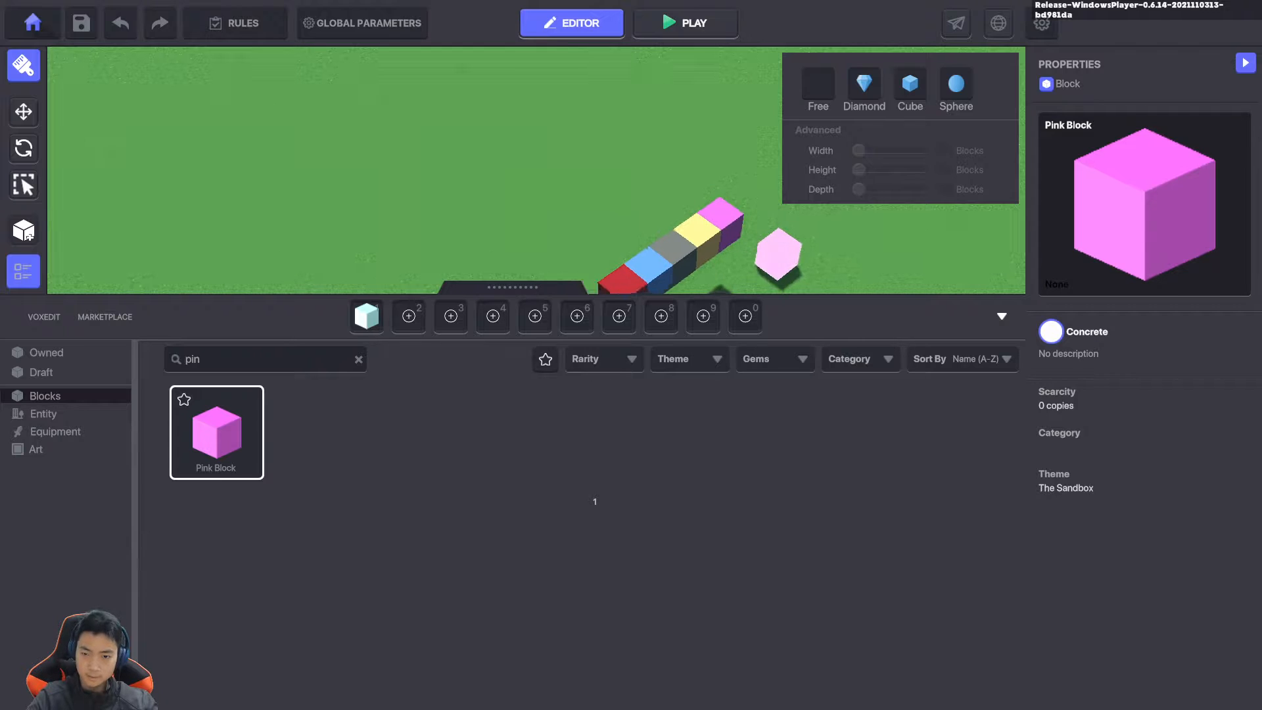
middle_drag(756, 268, 654, 171)
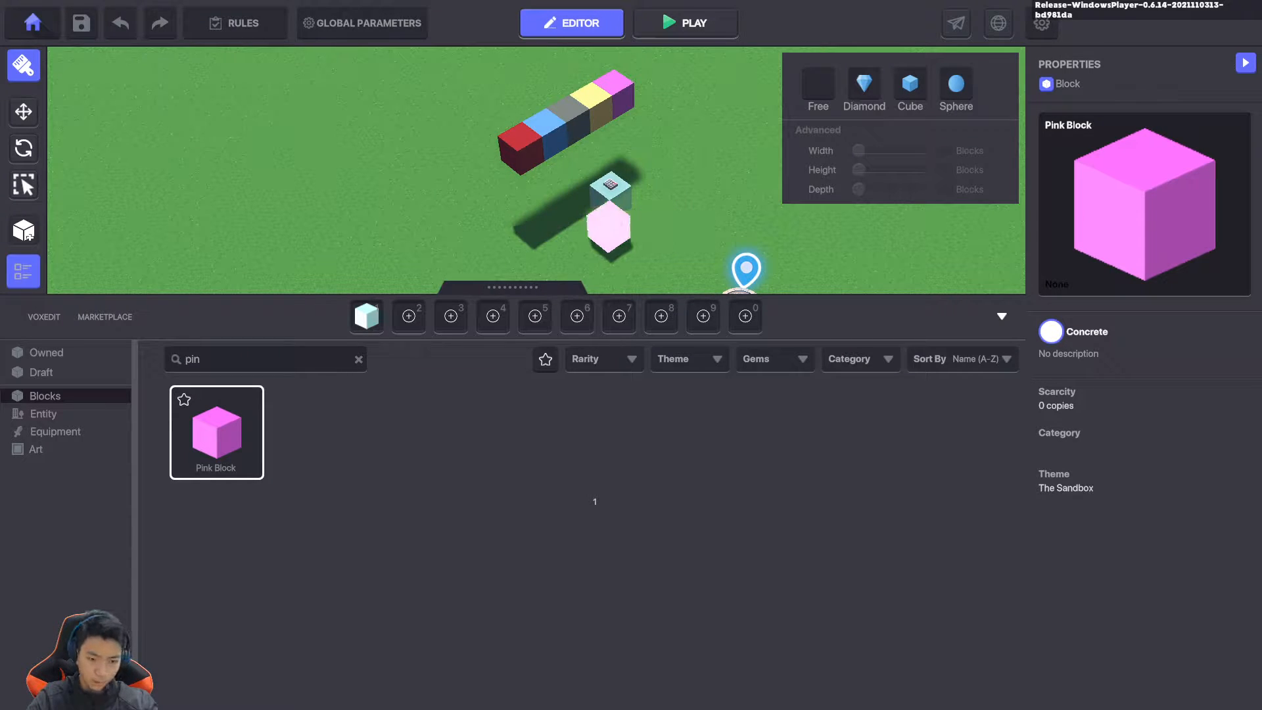
Assign Pink Block from the block library to quick slot 2
click(539, 287)
key(w)
scroll(653, 239, down, 2)
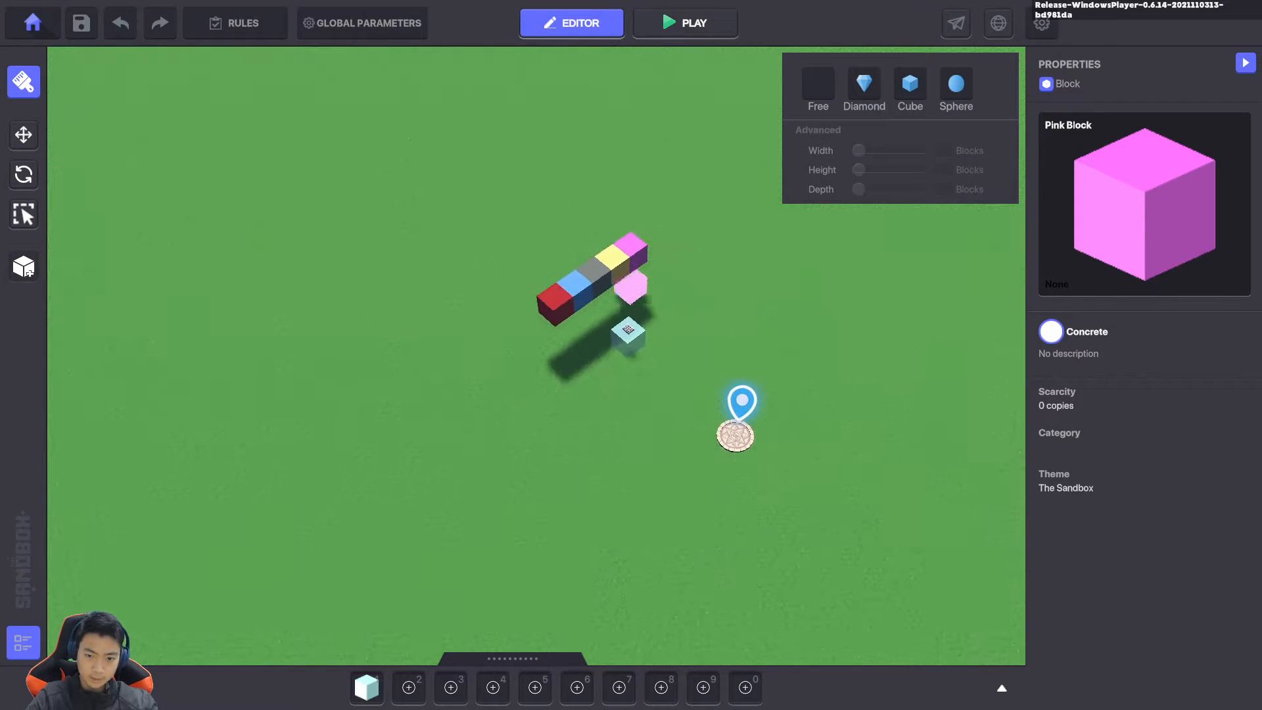
click(526, 659)
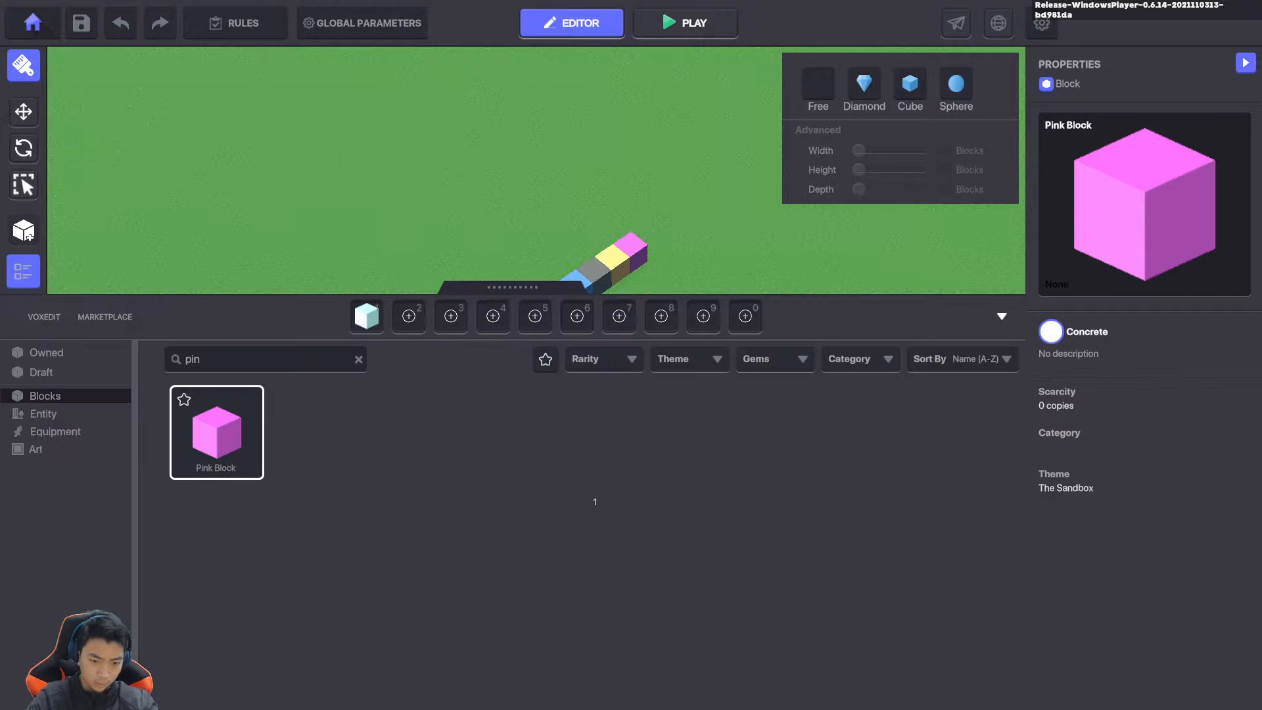
drag(217, 432, 424, 308)
Search the block library for "red" and assign Red Saturated block 01 to quick slot 3
text(r)
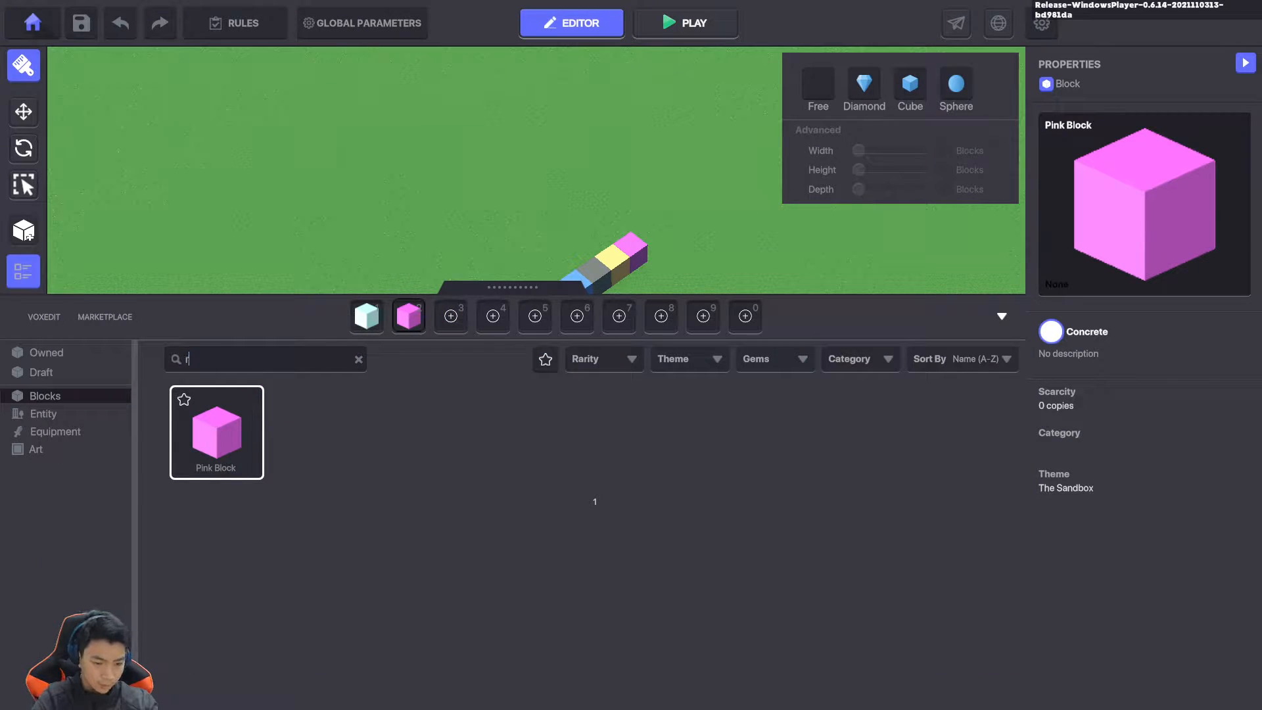
text(ed)
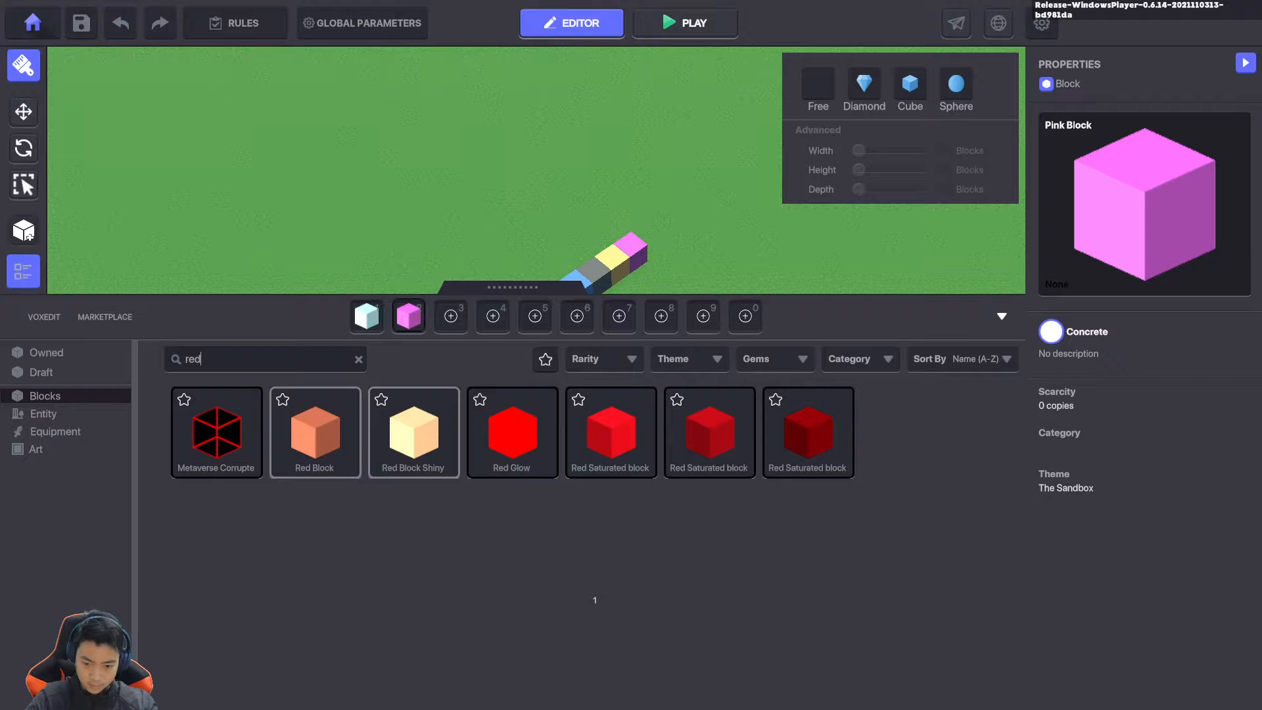
click(612, 432)
middle_drag(631, 244, 624, 167)
click(567, 201)
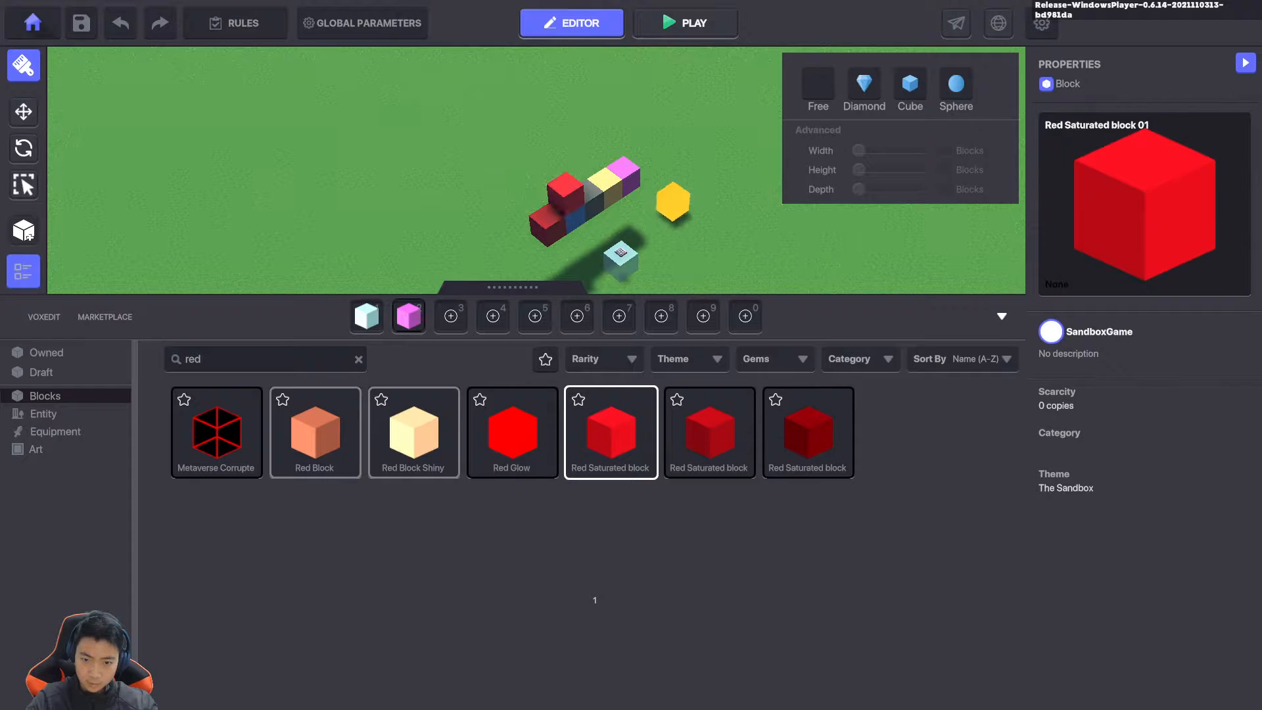
drag(611, 432, 451, 316)
Search the block library for "blu" and assign Blue Block to quick slot 4
text(b)
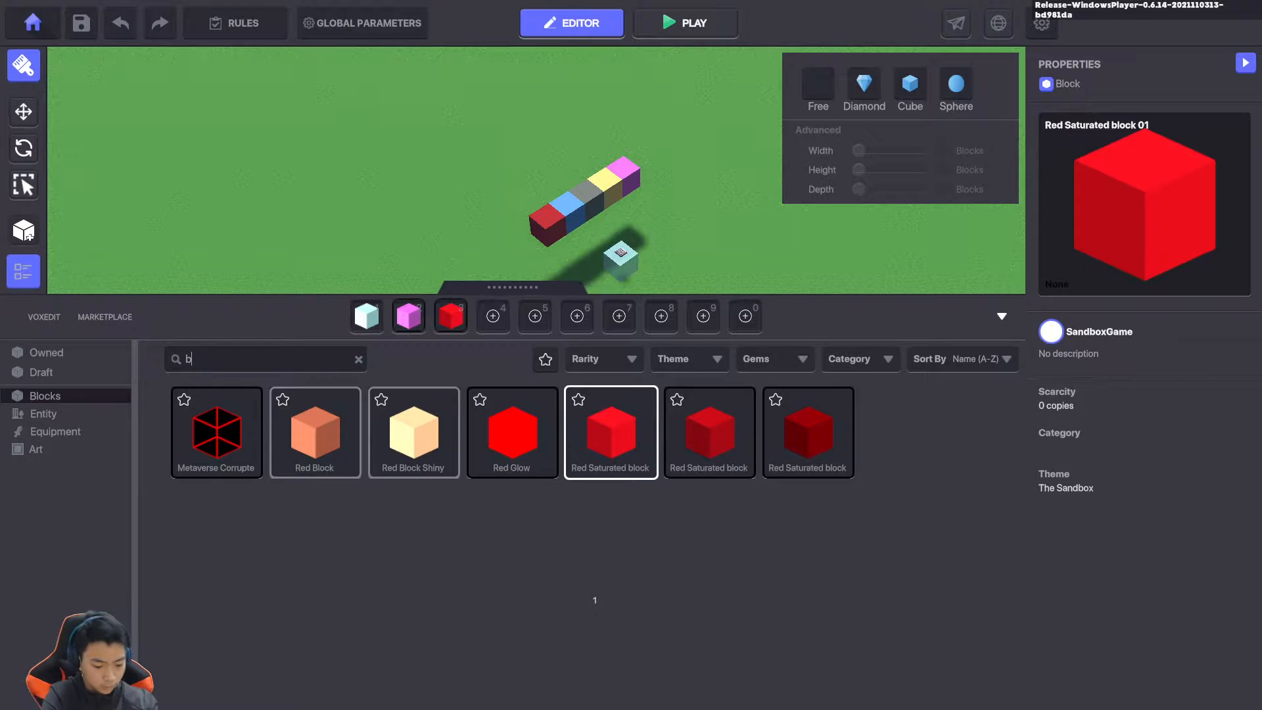
text(li)
text(u)
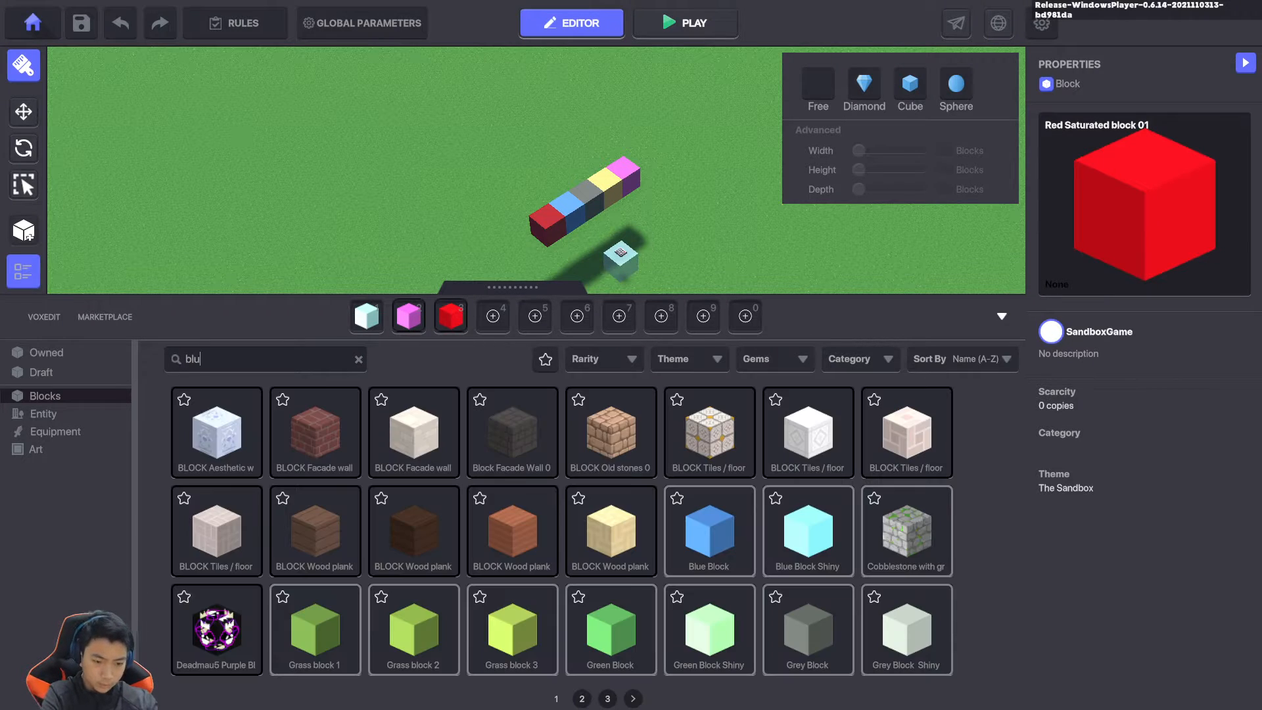
drag(217, 432, 493, 316)
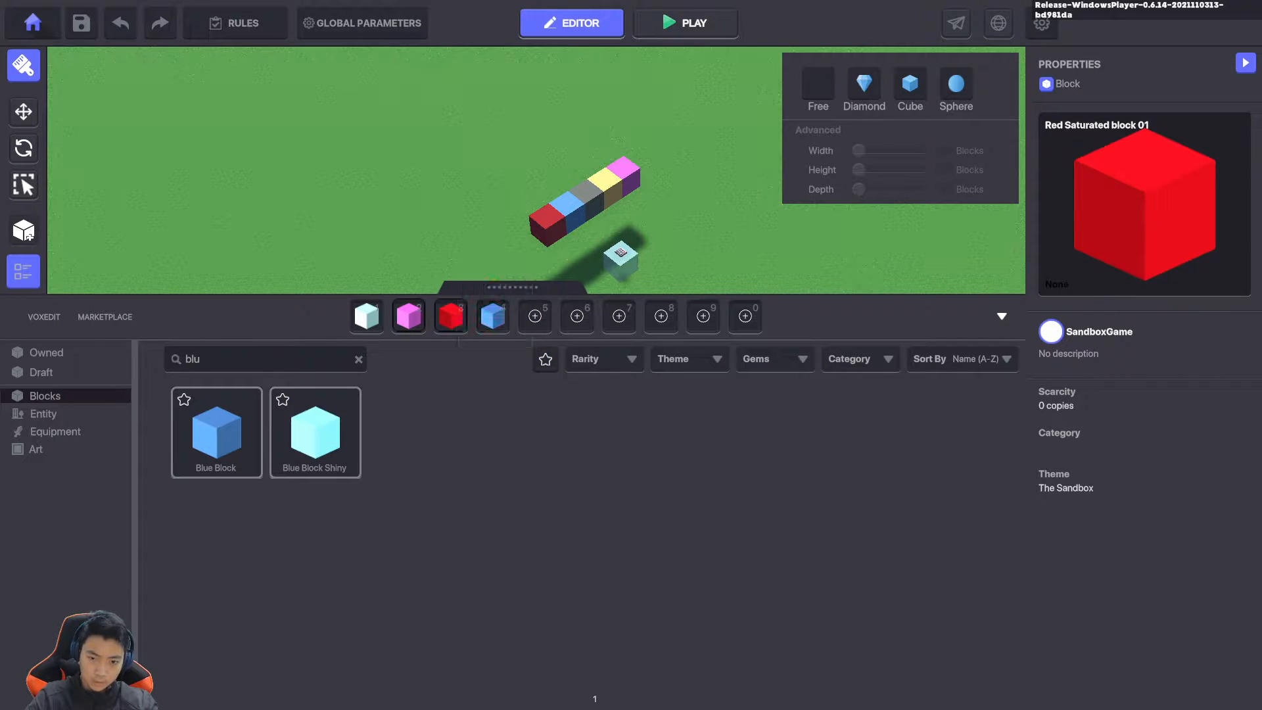
Find Grey Block with "grey" and Yellow Block with "yello" in the block library, and assign them to quick slots 5 and 6
text(grey)
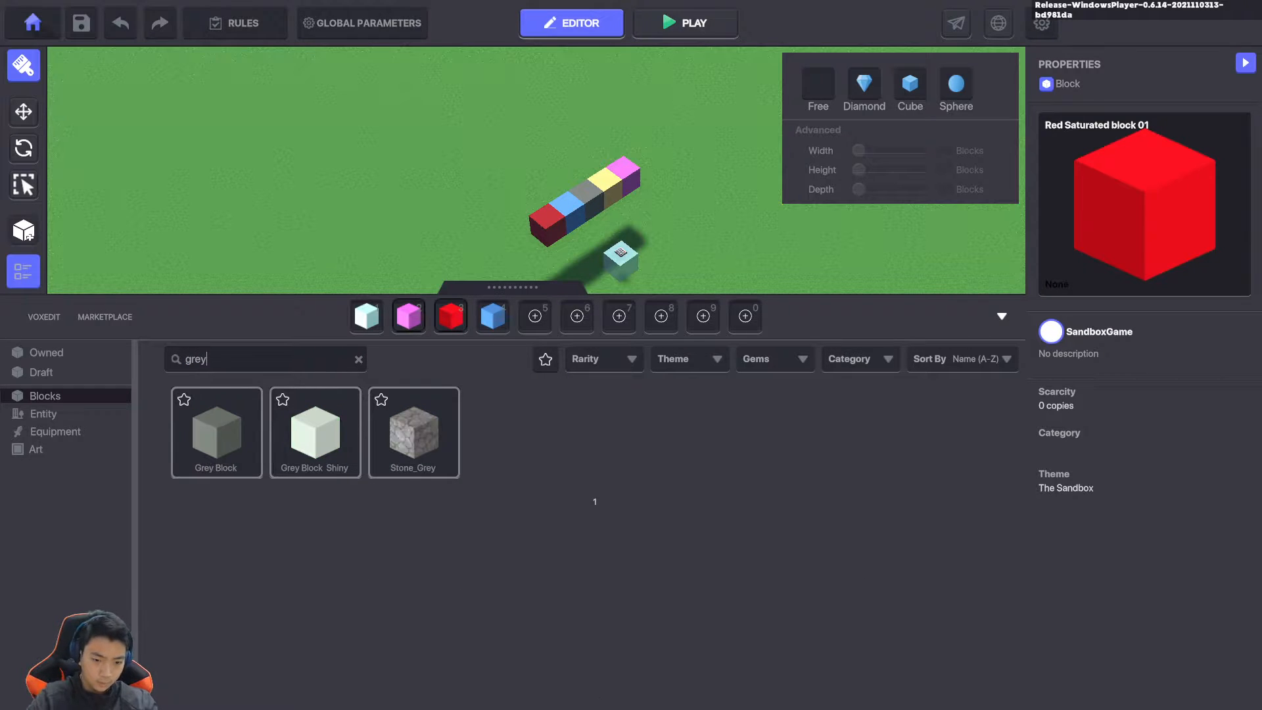
drag(314, 434, 536, 316)
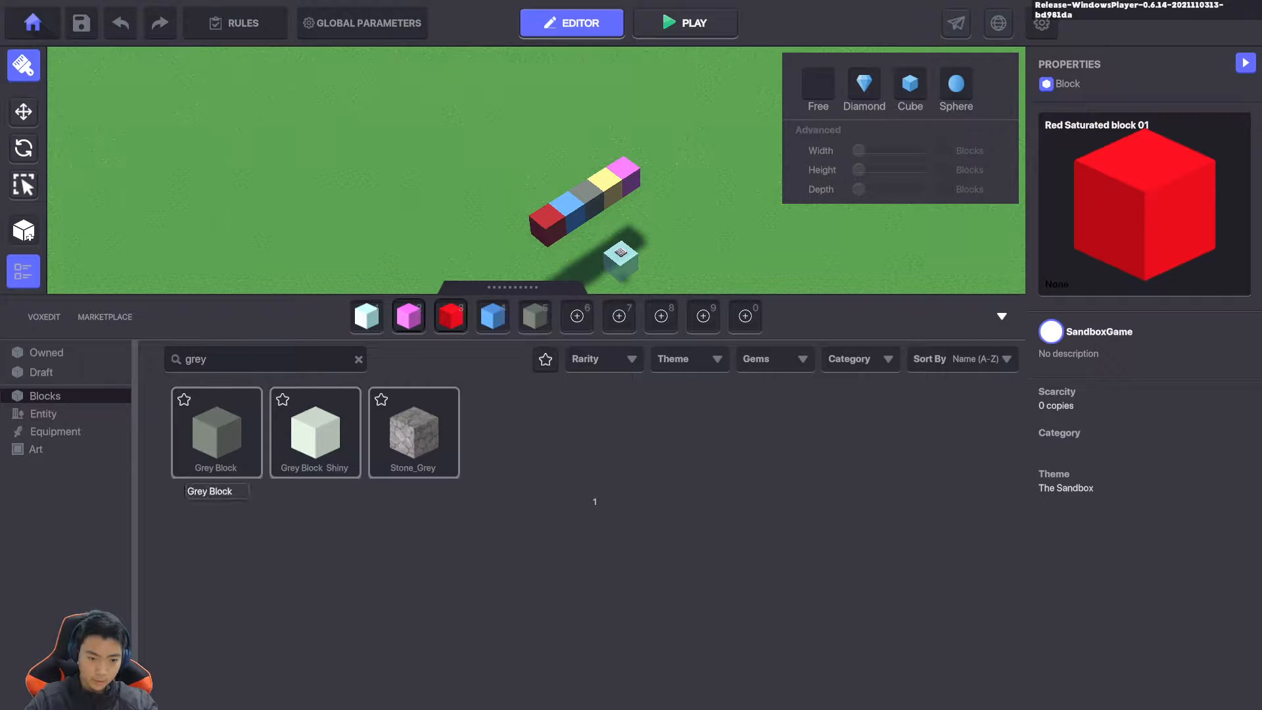
text(yello)
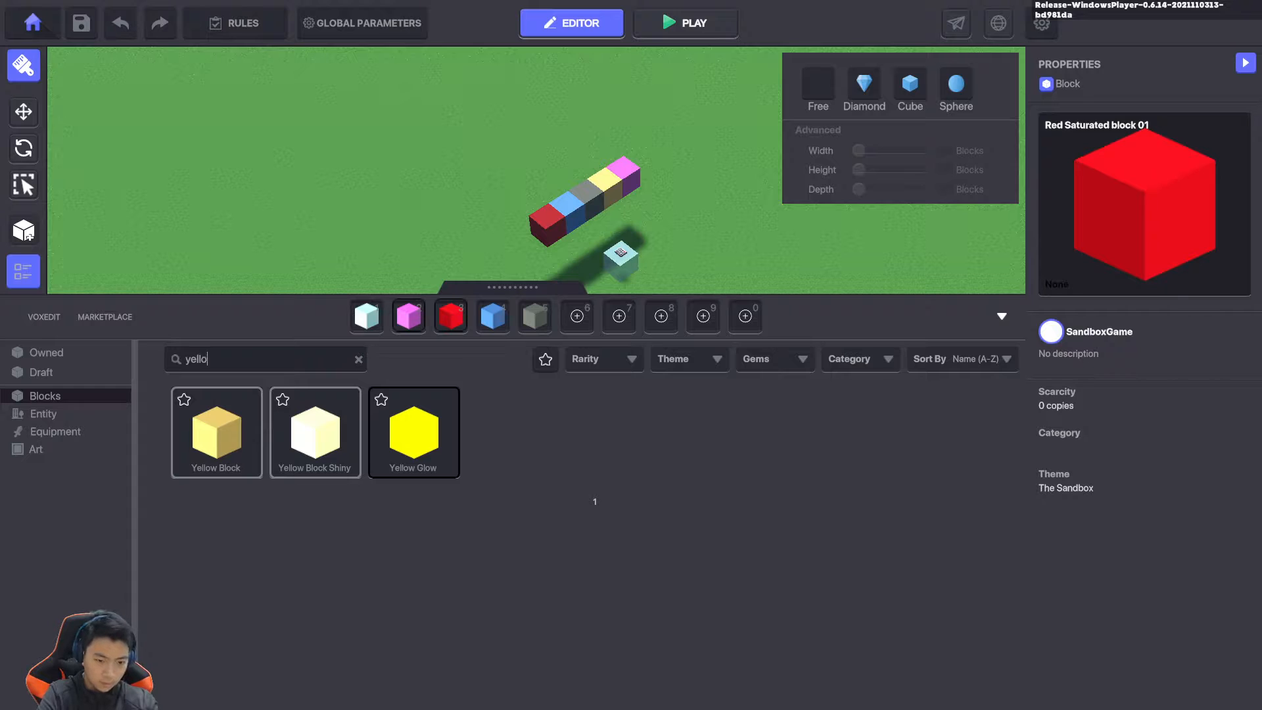
drag(217, 434, 577, 316)
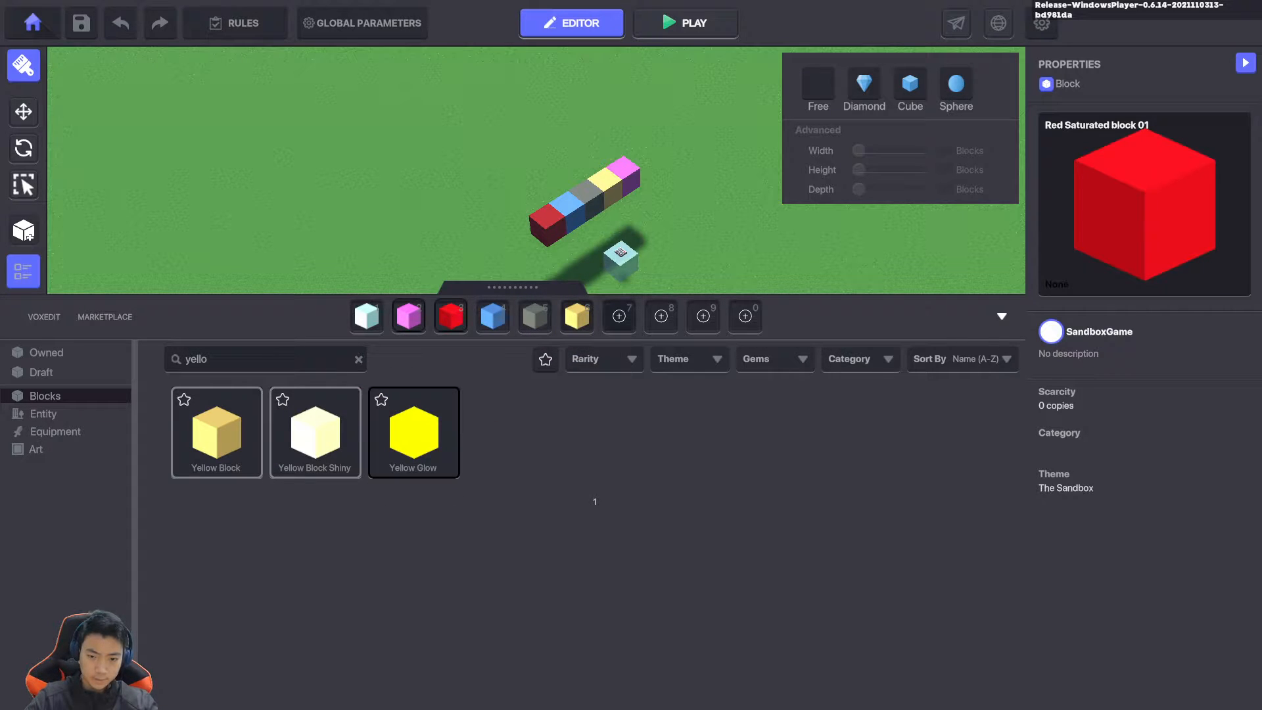
Place a single Red Saturated block 01 on open grass away from the coloured row and the spawn point
key(Tab)
click(451, 687)
scroll(702, 363, down, 2)
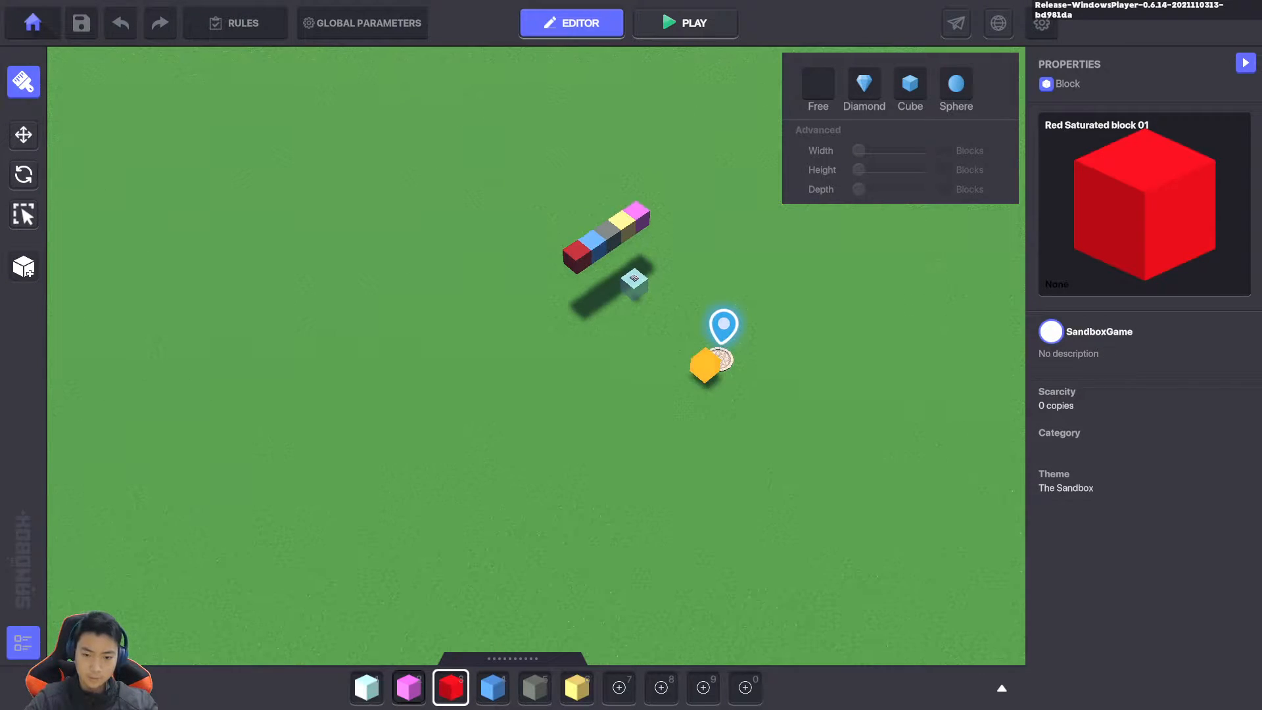
middle_drag(704, 366, 483, 529)
middle_drag(657, 376, 769, 350)
mouse_move(789, 394)
middle_down()
mouse_move(549, 420)
mouse_move(541, 316)
middle_up()
middle_drag(377, 403, 618, 305)
click(597, 271)
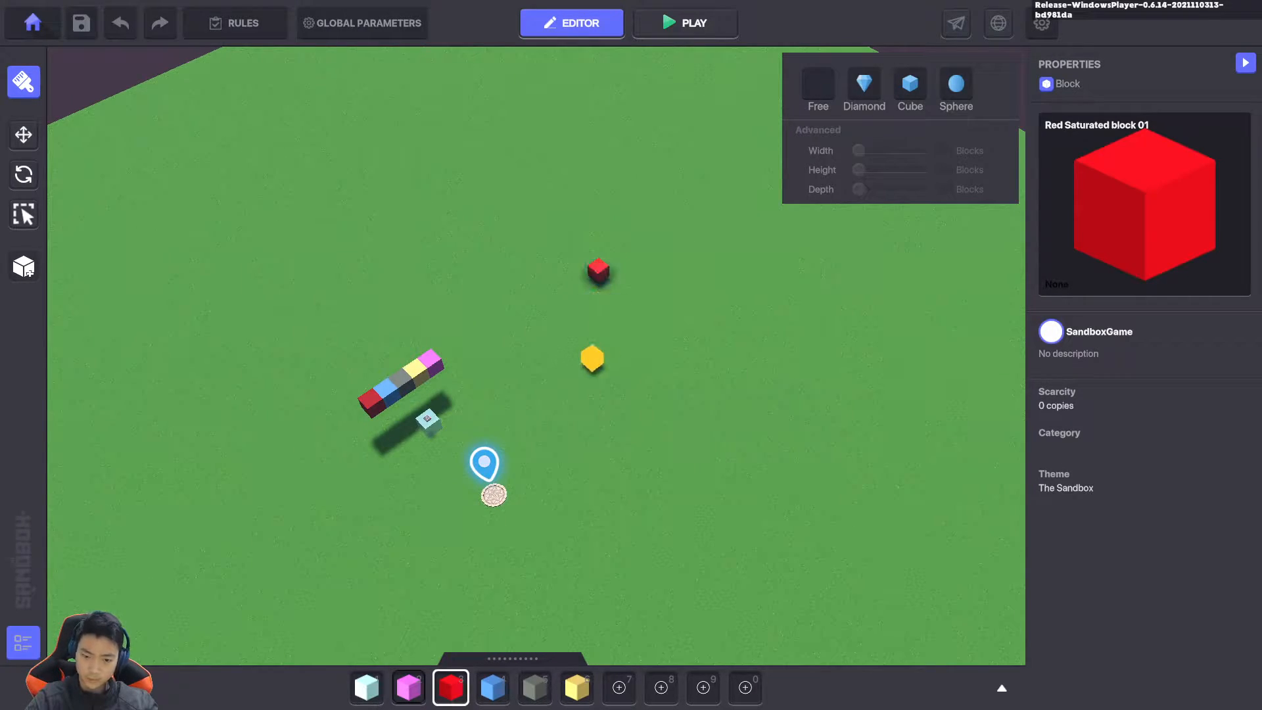
Search the entity library for "4" and select the Number 4 entity for placement near the lone red block
scroll(593, 323, up, 3)
scroll(588, 290, up, 2)
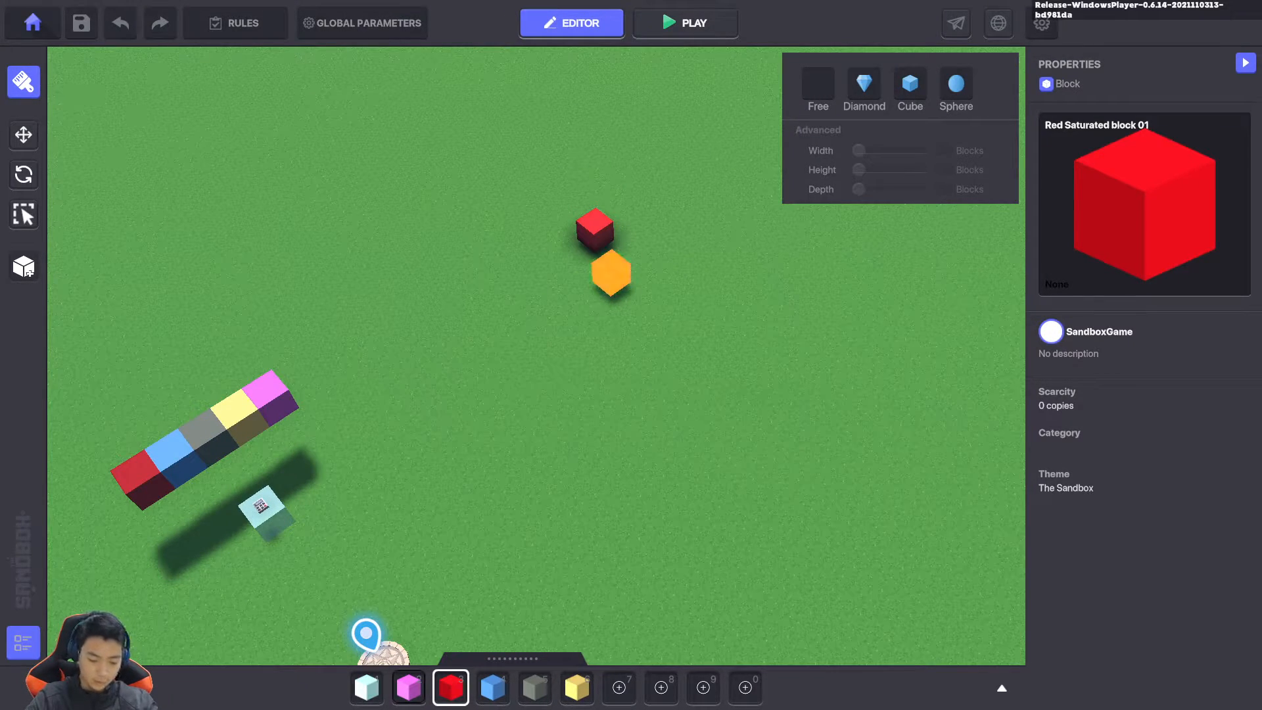
key(Tab)
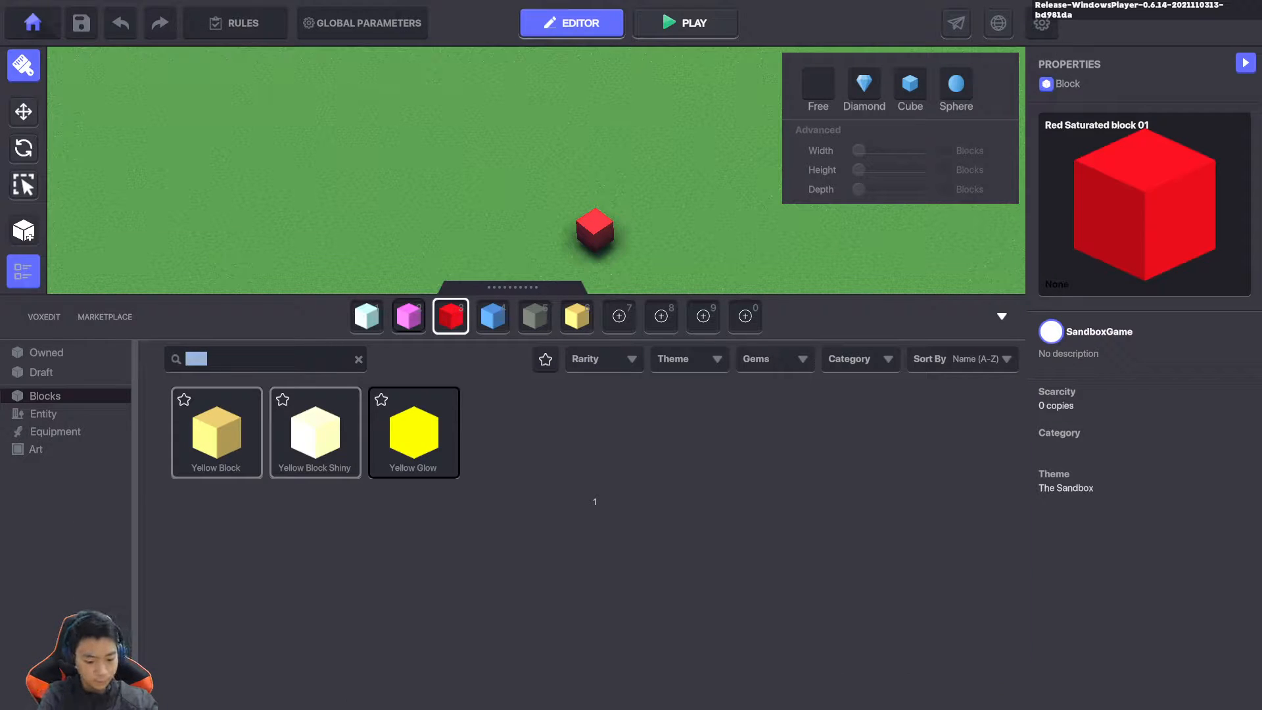
text(fou)
click(45, 414)
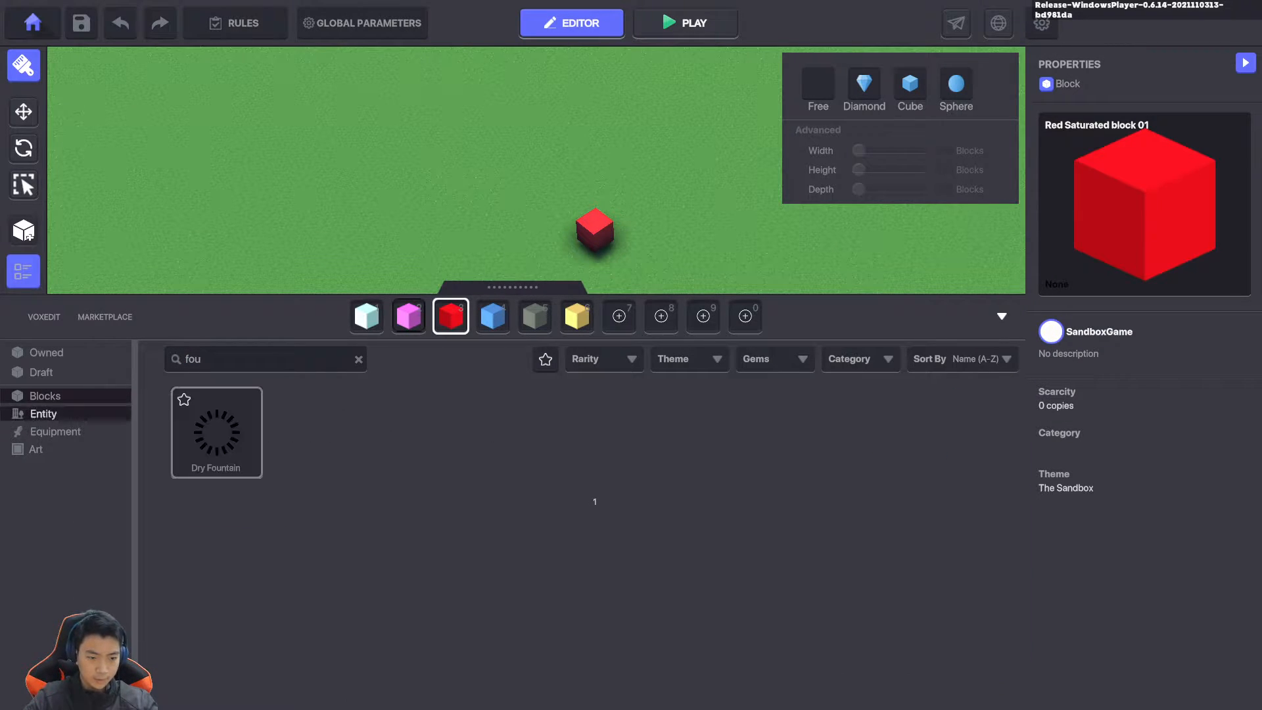
click(217, 359)
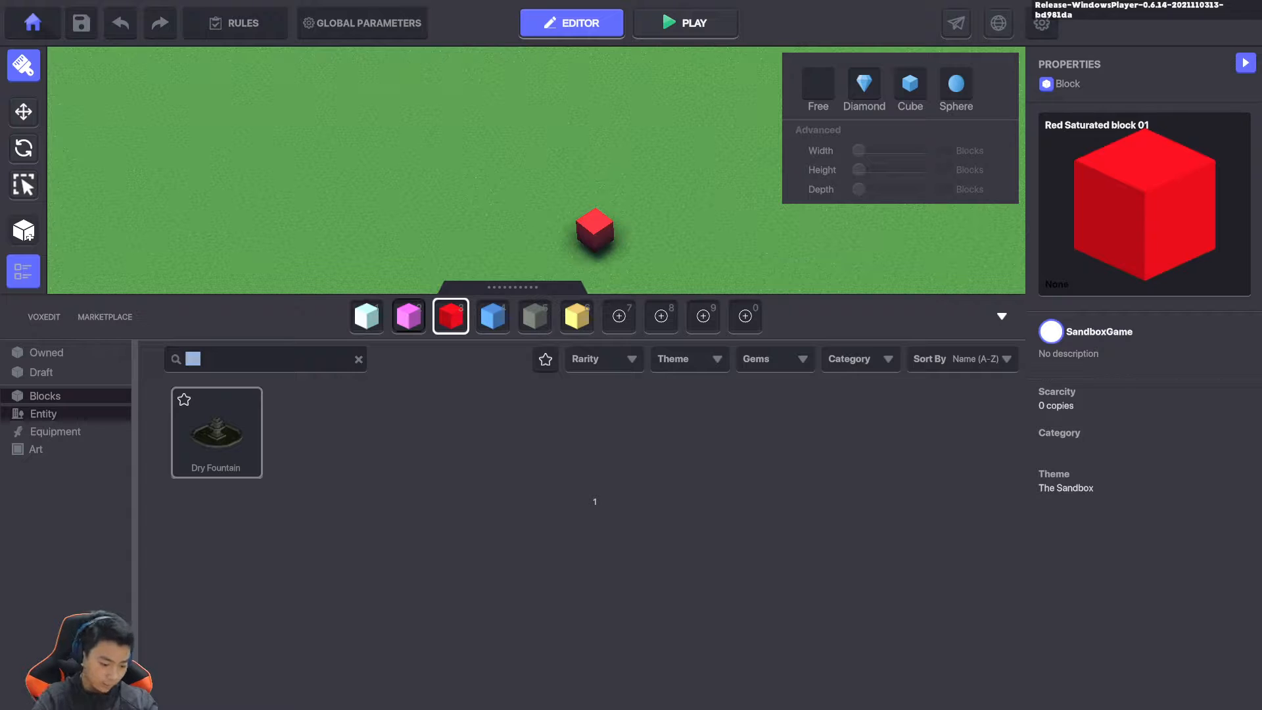
click(808, 433)
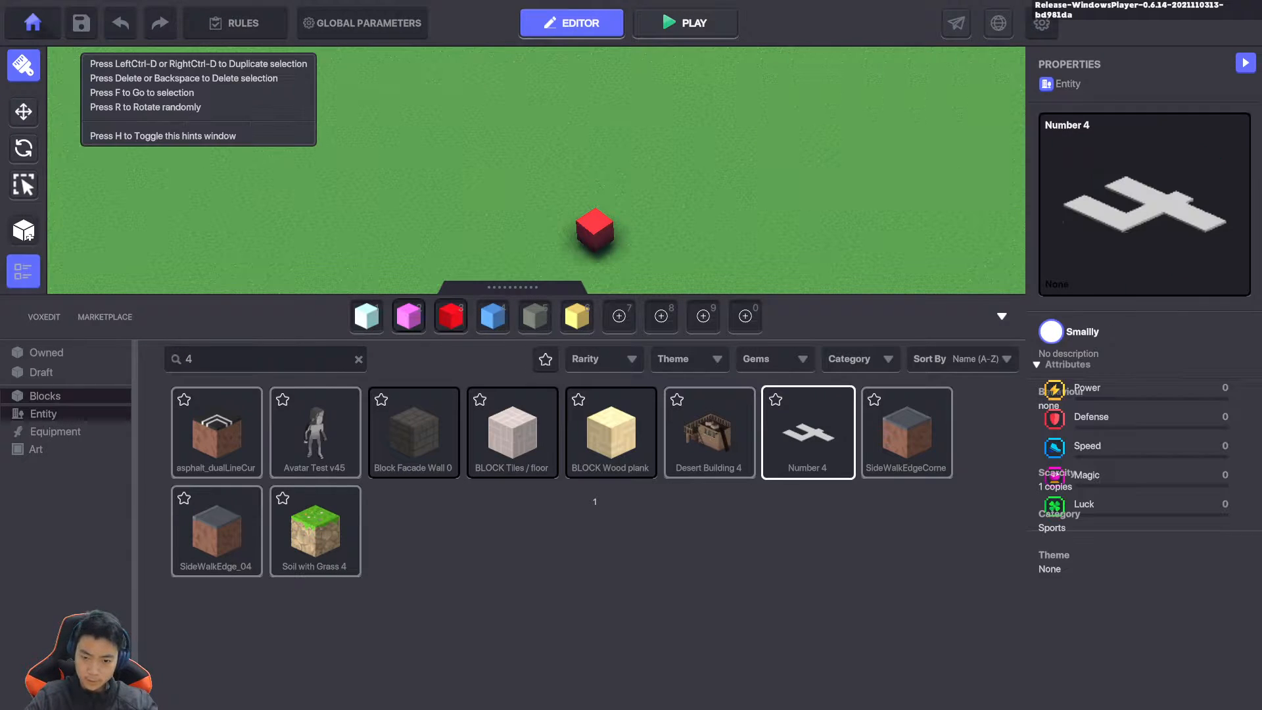
key(a)
key(s)
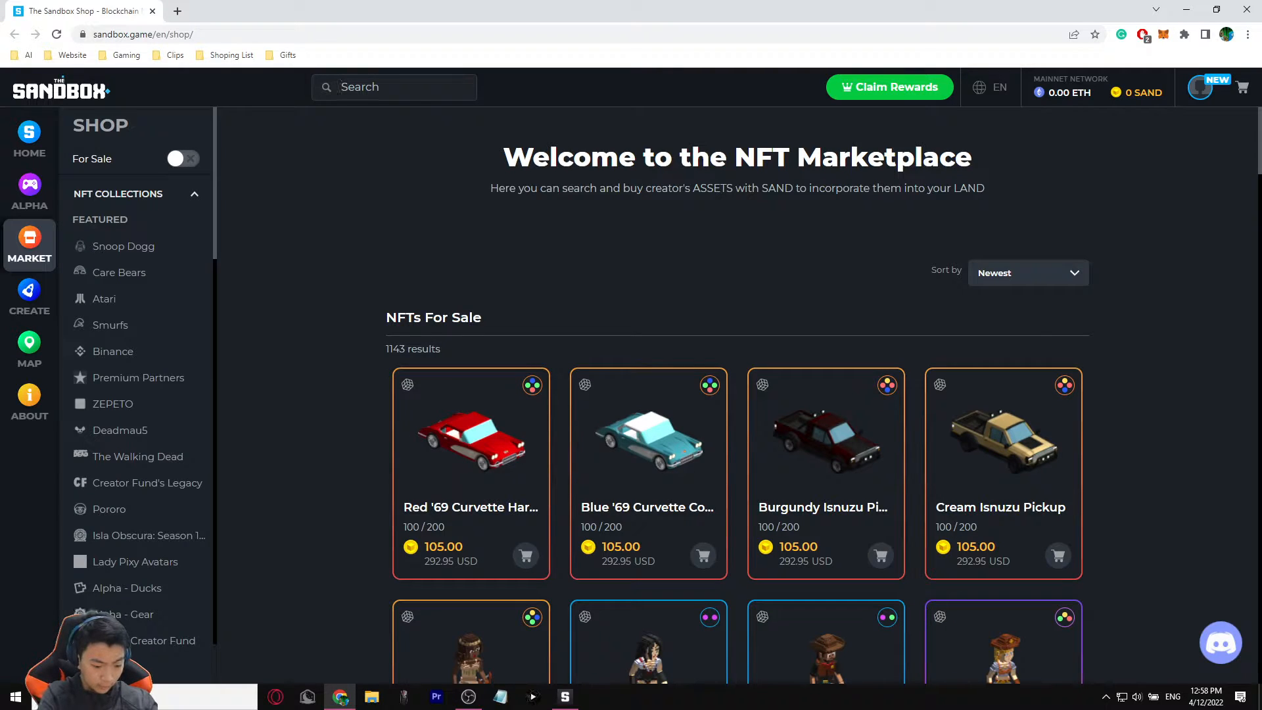
Search The Sandbox marketplace in the browser for "numbers" and examine the matching entities, the collection filters and the sort options
text(bers)
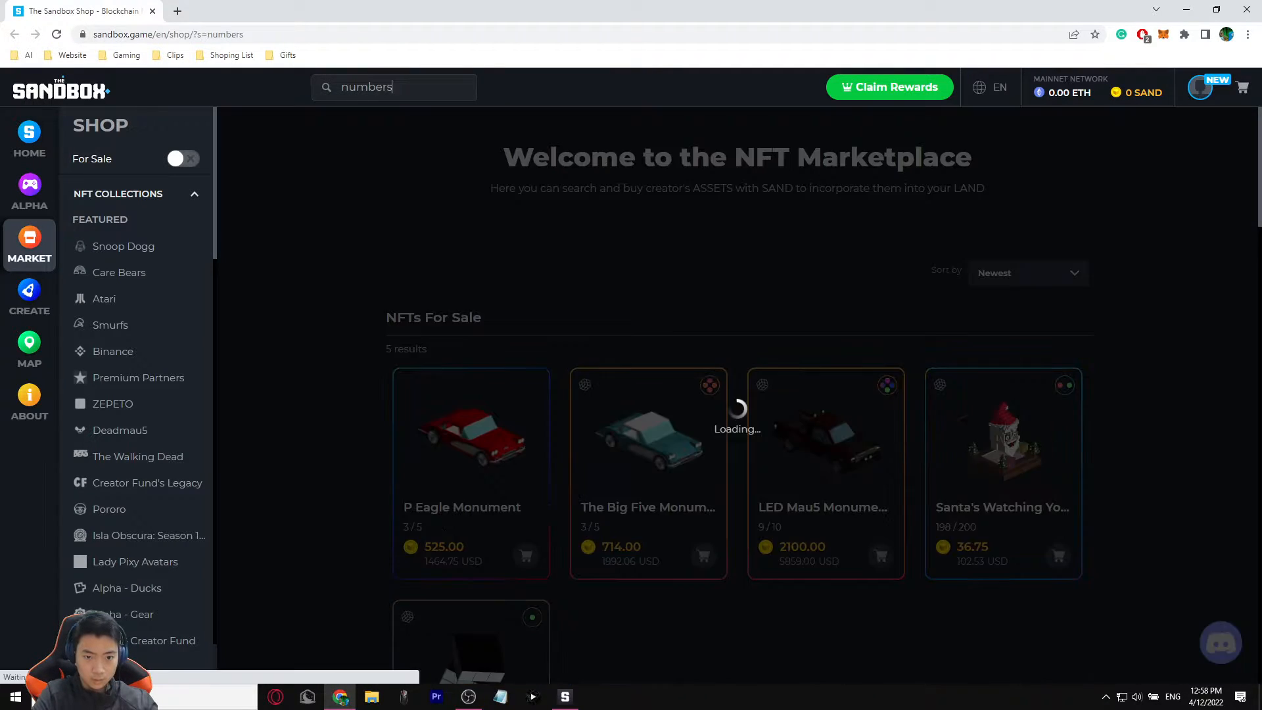
scroll(736, 407, down, 5)
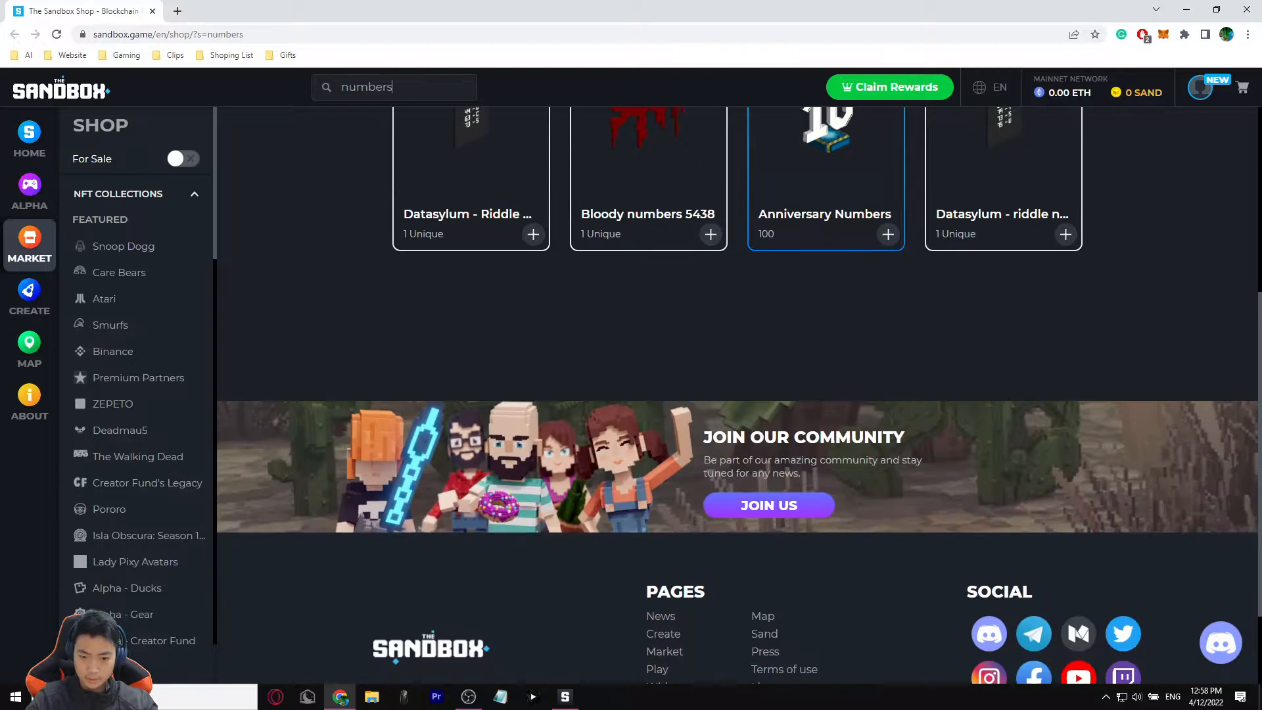
scroll(736, 408, up, 4)
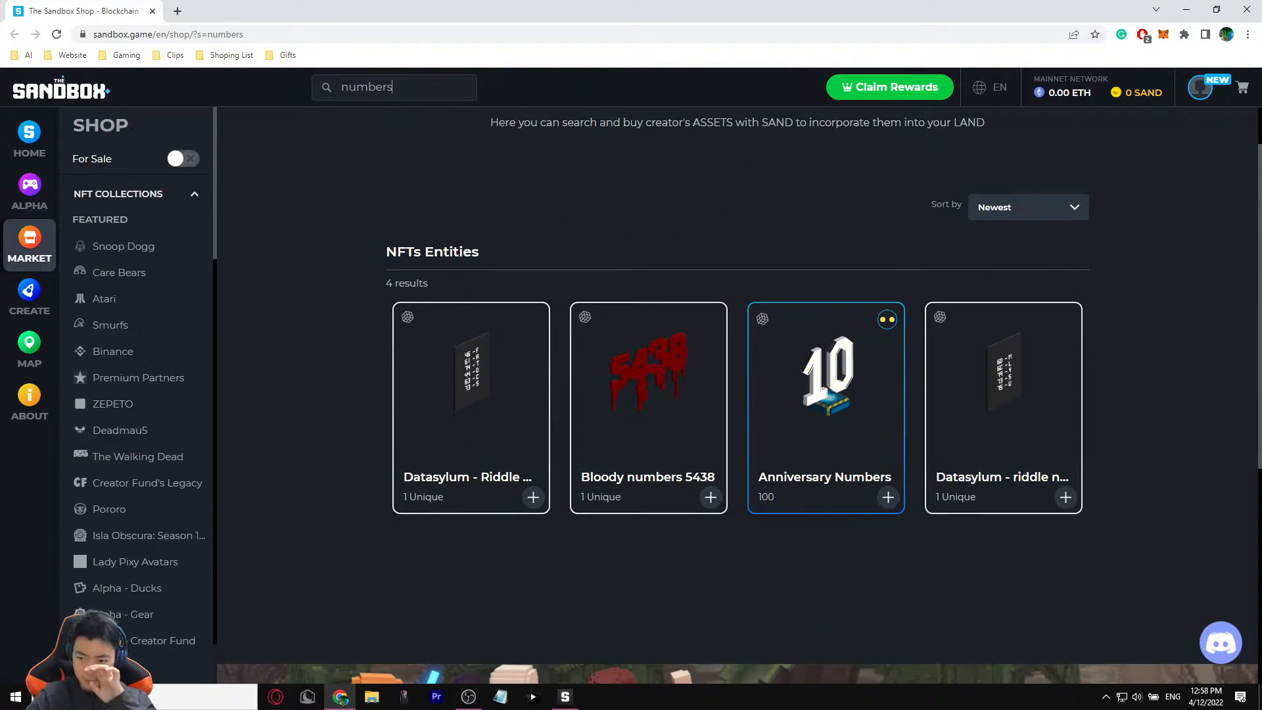
scroll(737, 394, up, 1)
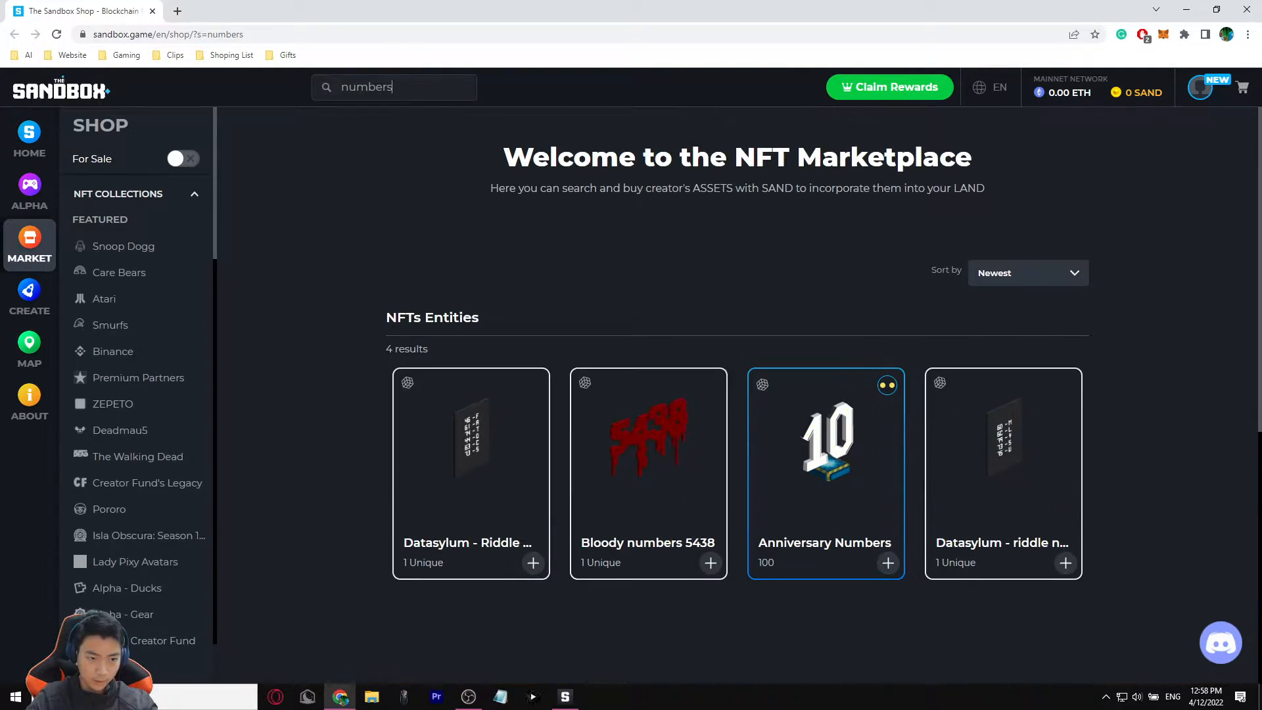
scroll(145, 375, down, 20)
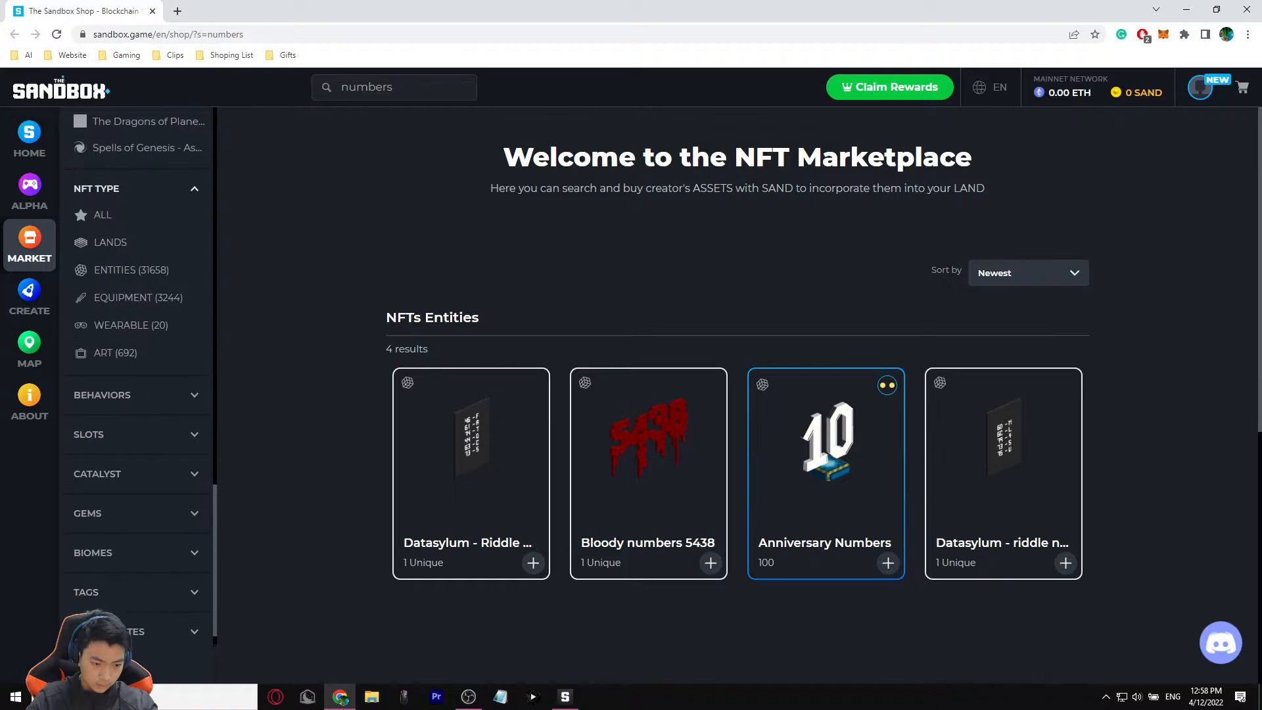
scroll(145, 375, up, 4)
scroll(148, 329, up, 15)
scroll(973, 428, down, 6)
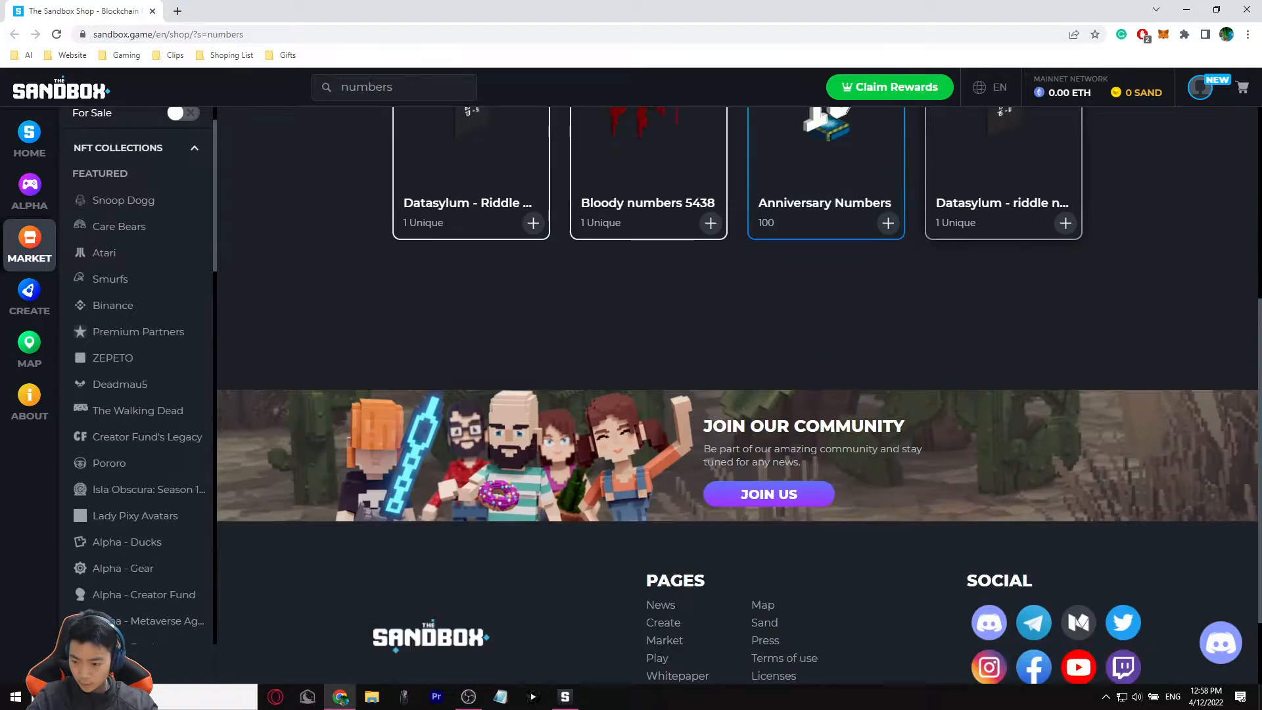
scroll(973, 427, up, 5)
click(1029, 220)
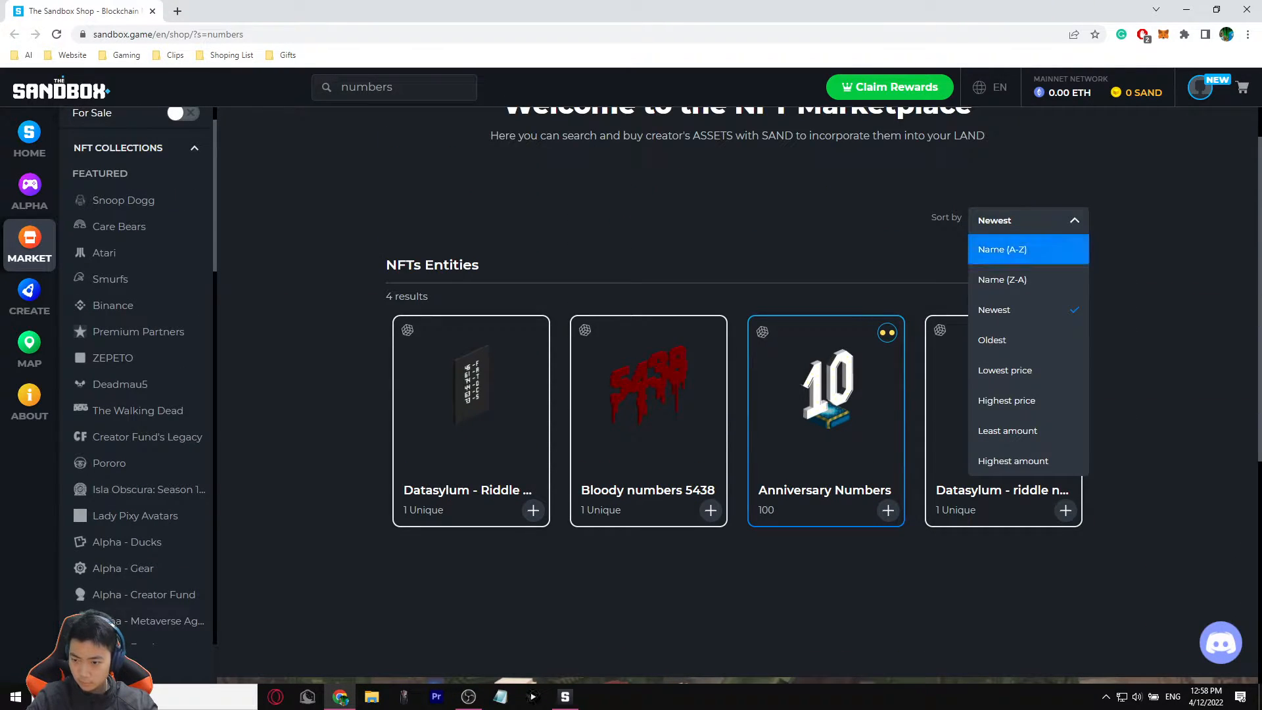
scroll(1029, 370, down, 6)
scroll(1029, 370, up, 6)
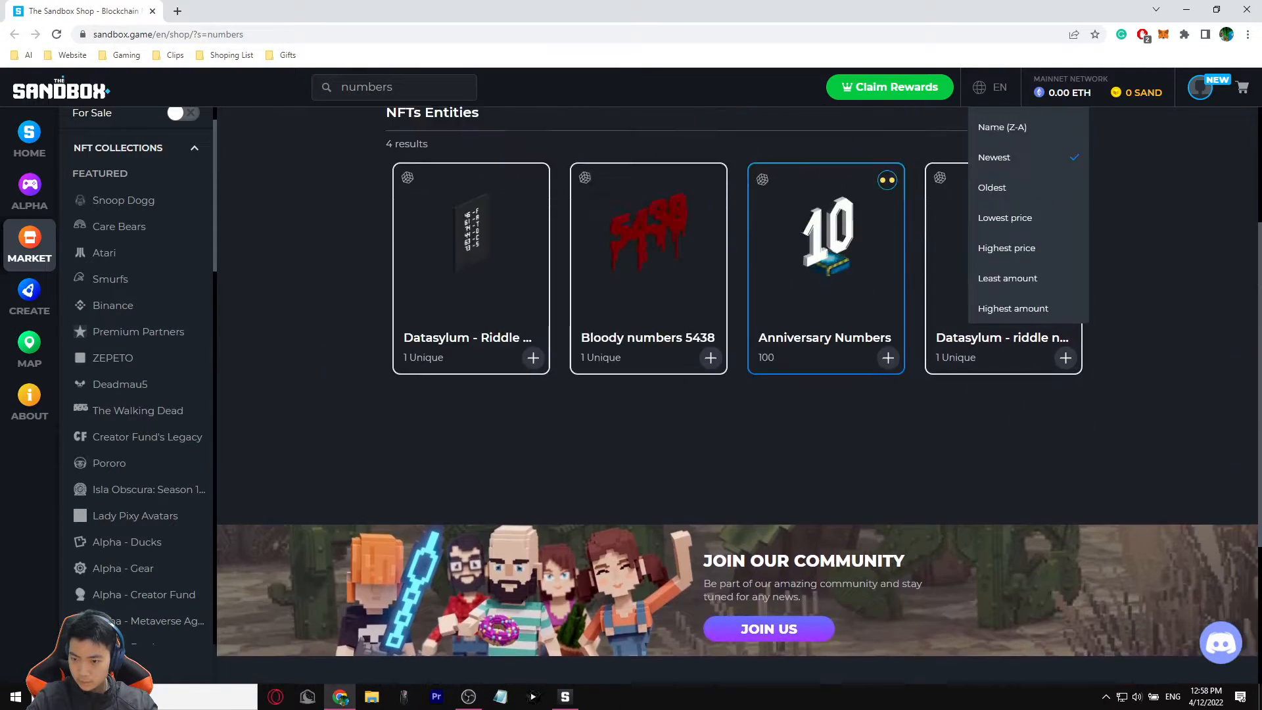
click(1028, 220)
scroll(740, 394, up, 1)
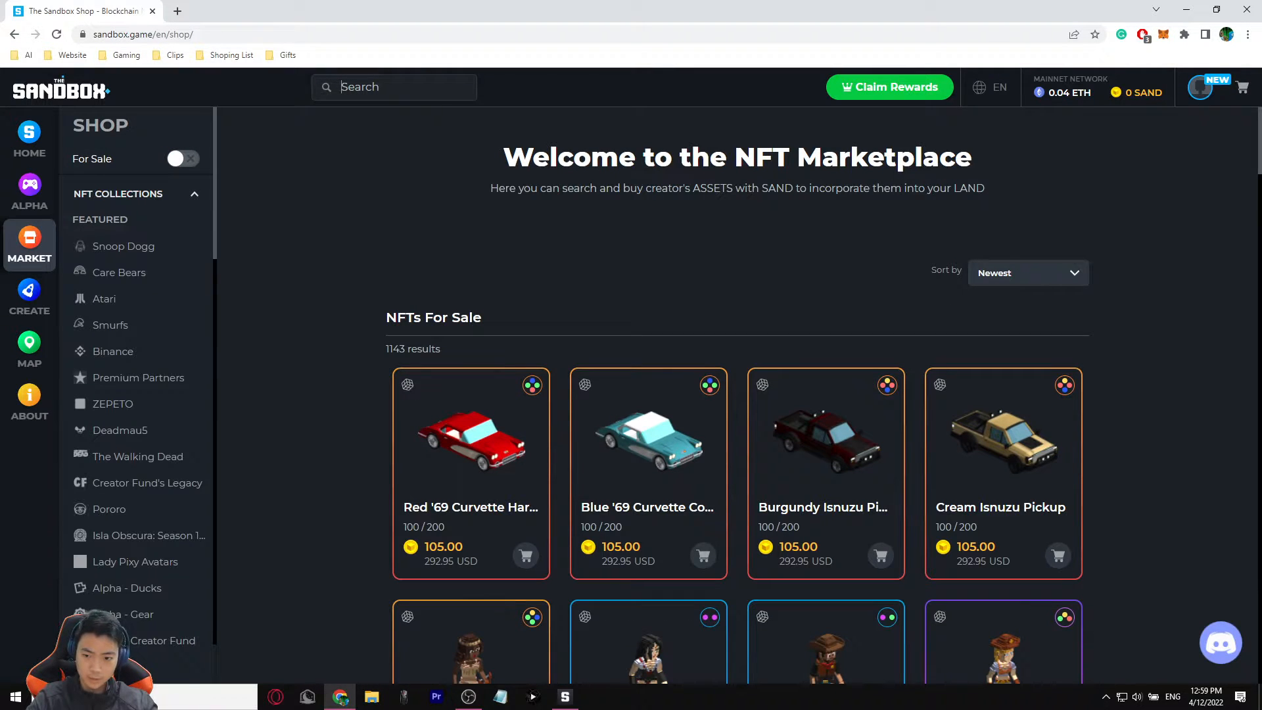
Search the marketplace for "number" and examine the matching number entities, including the option to add Number-0
text(umber)
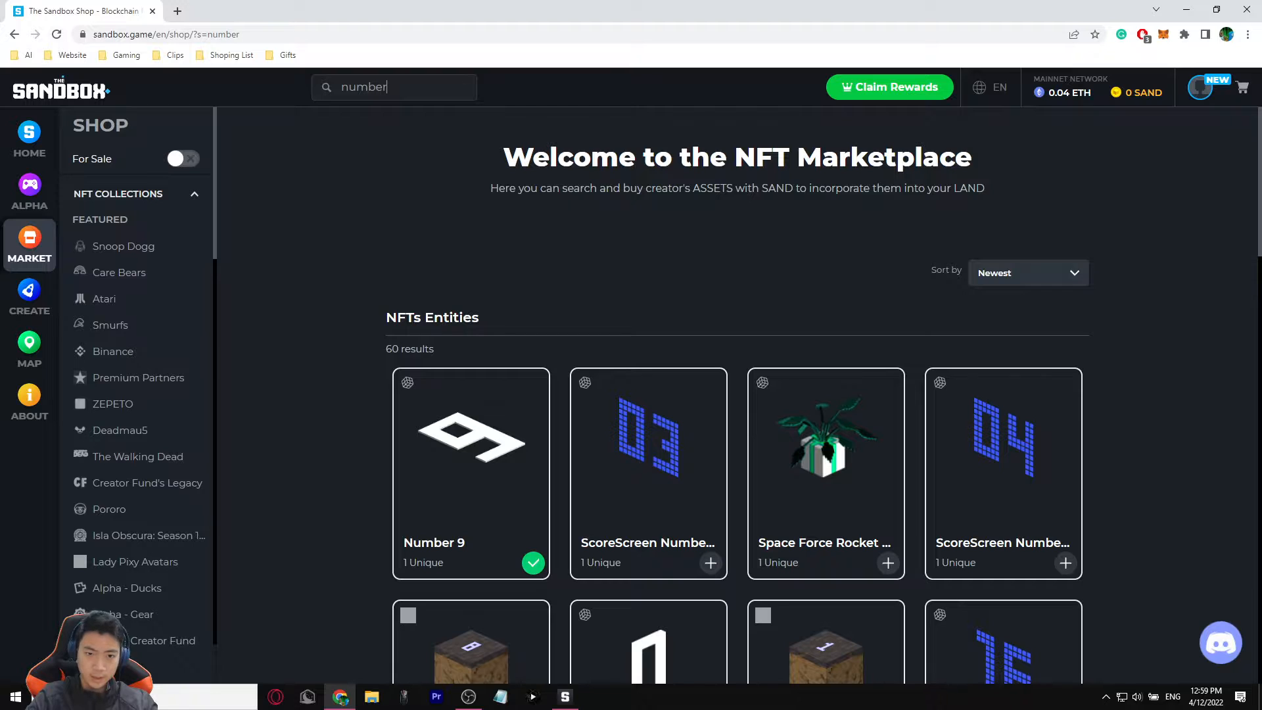
scroll(737, 395, down, 4)
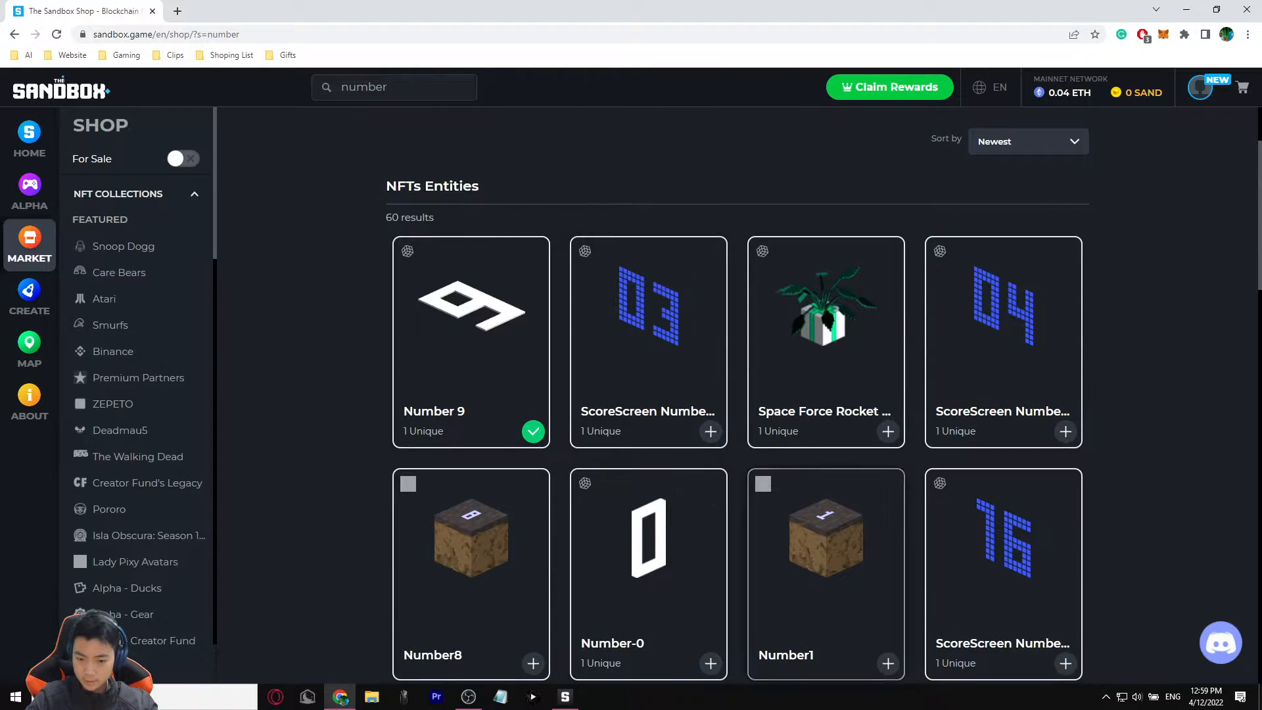
scroll(826, 526, down, 2)
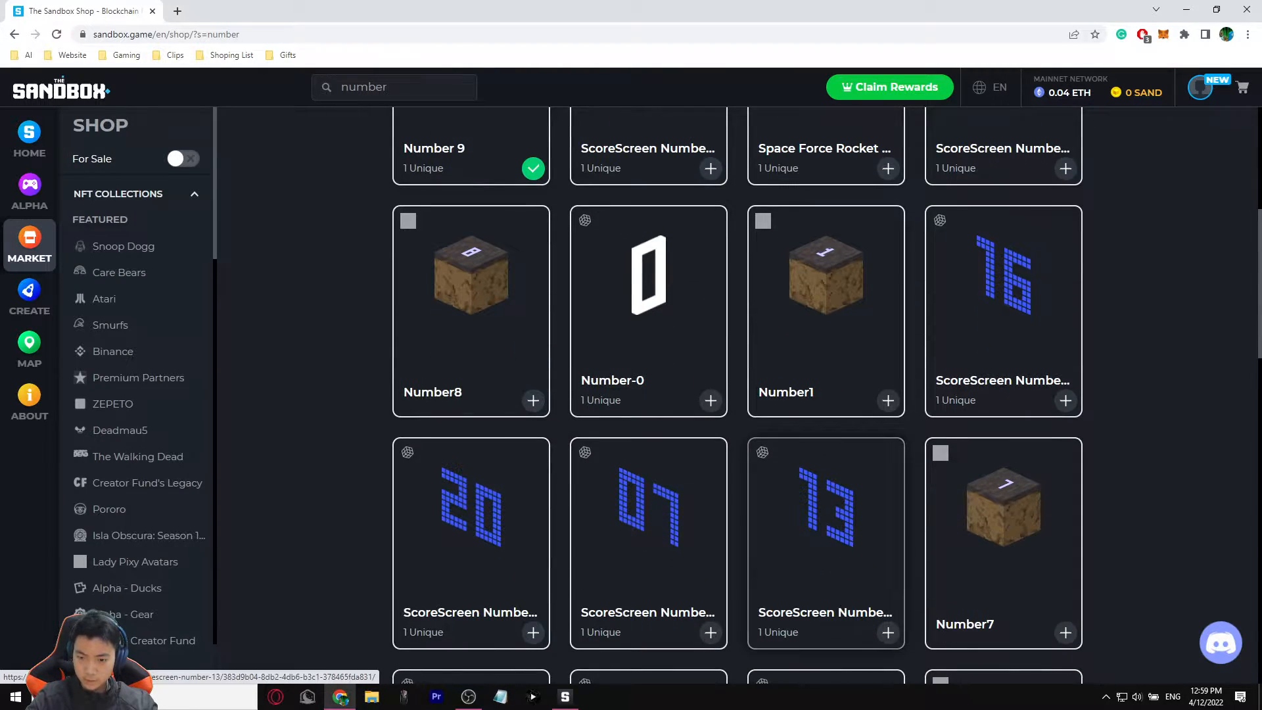
scroll(826, 525, up, 2)
scroll(826, 526, down, 9)
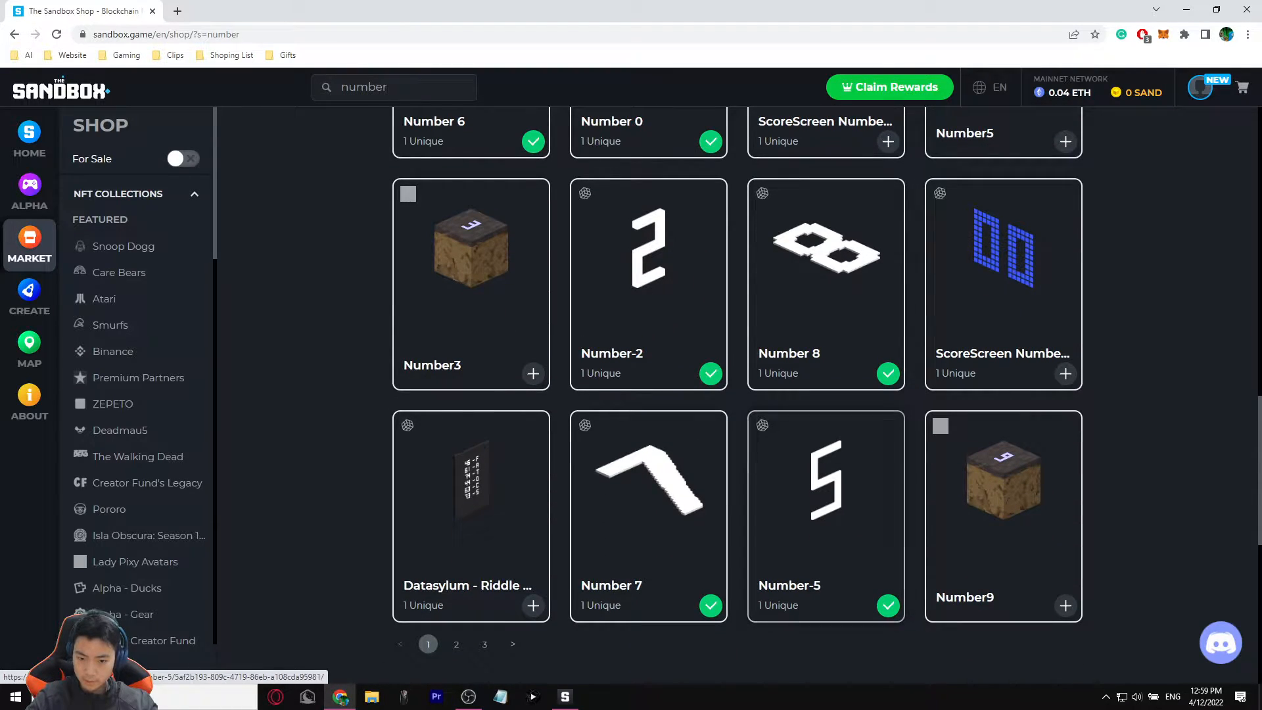
scroll(738, 394, down, 5)
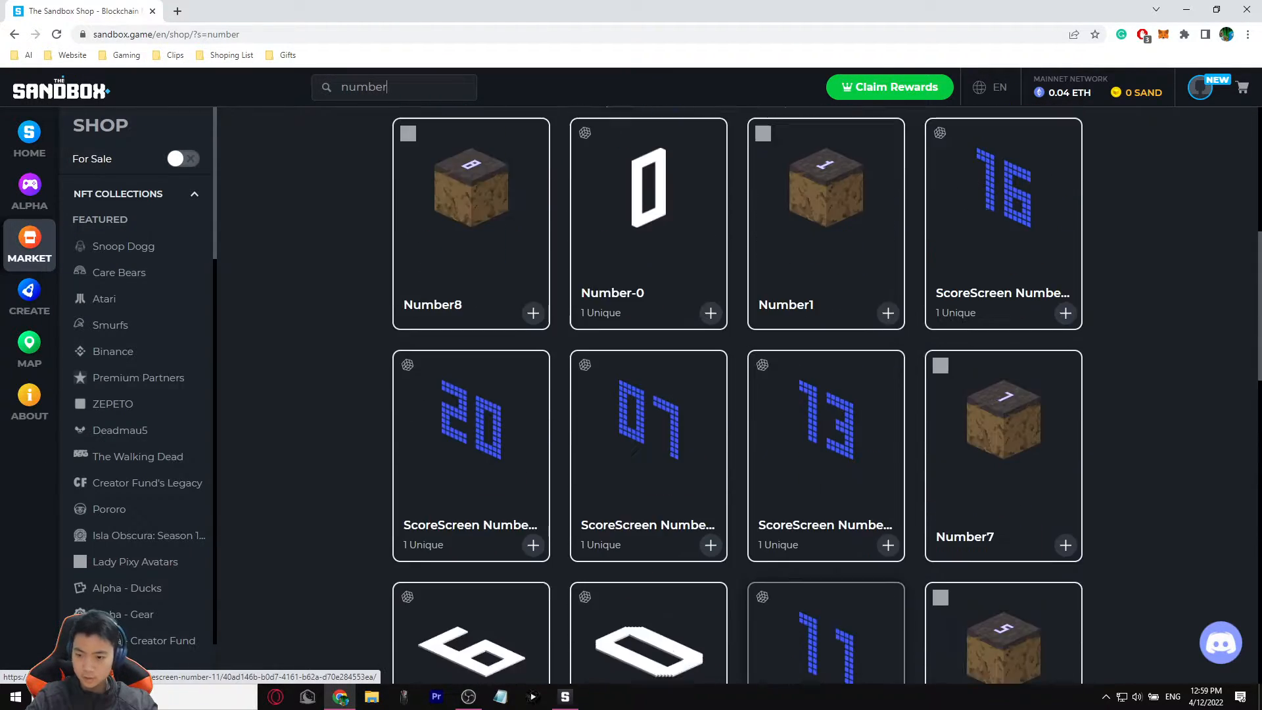
scroll(826, 480, up, 7)
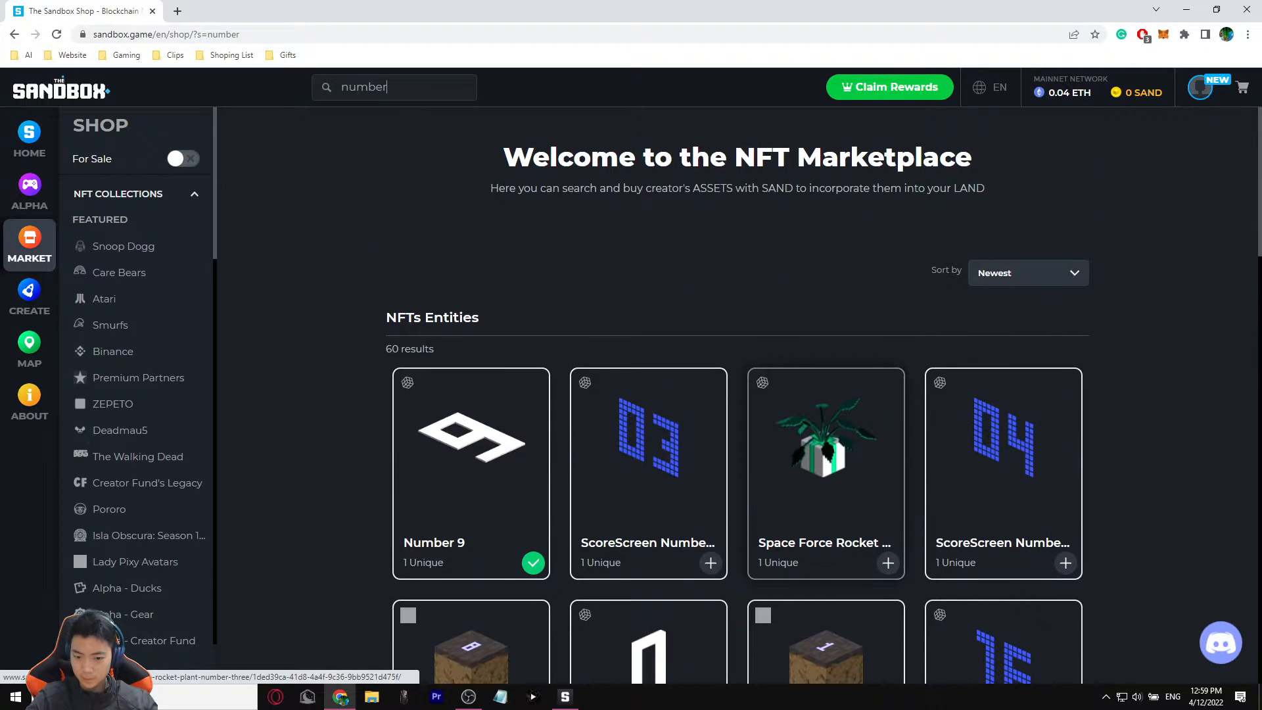
scroll(826, 479, down, 5)
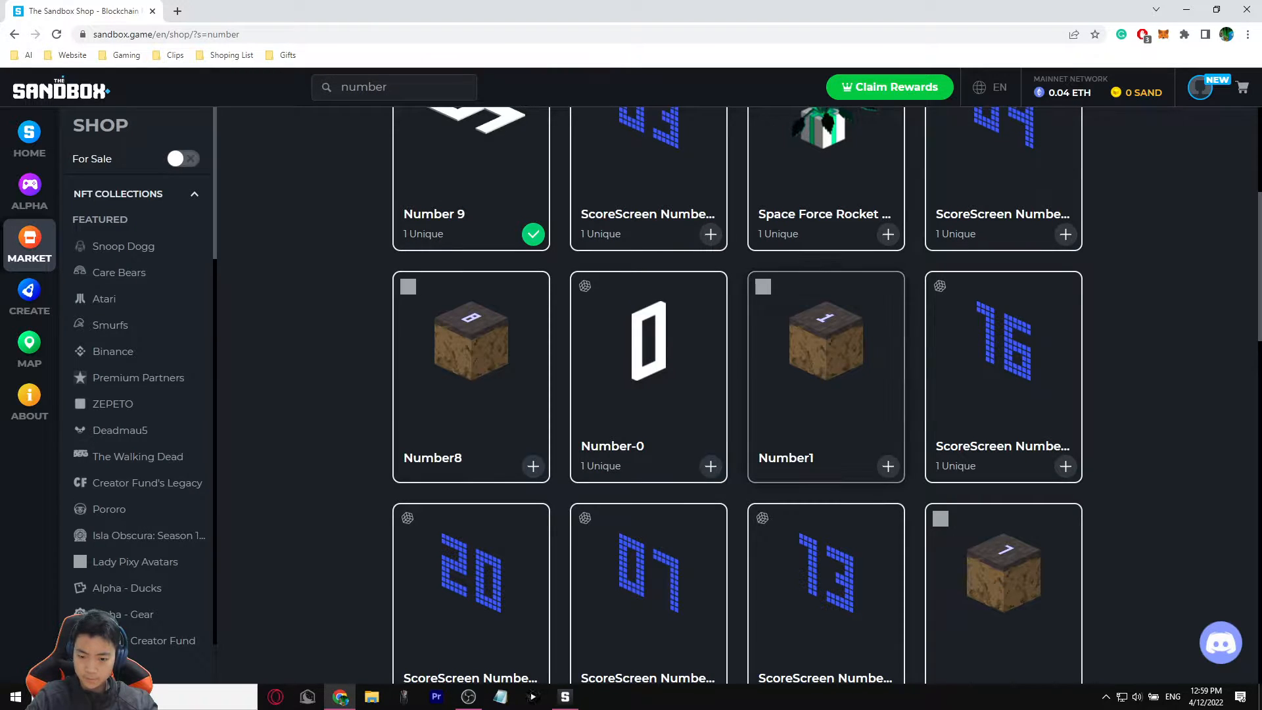
click(710, 466)
click(711, 466)
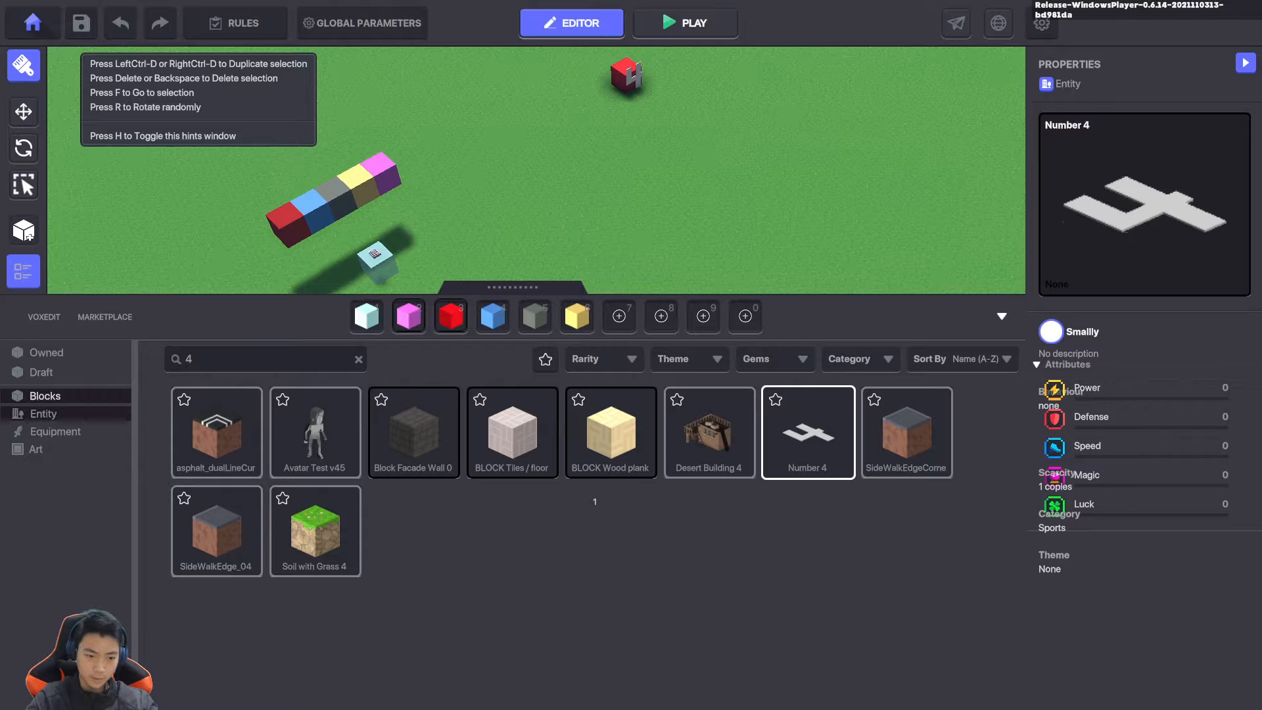
Filter the library to entities and try removing the Number 4 attached to the lone red block
click(43, 414)
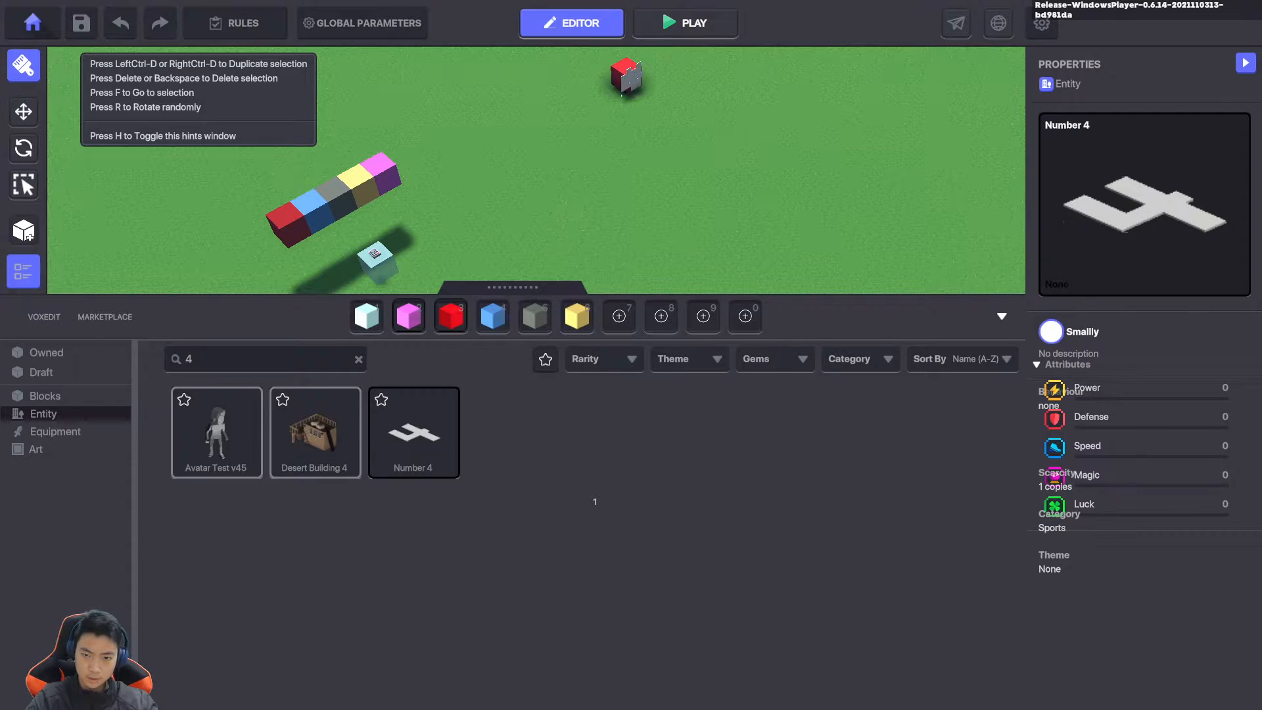
key(f)
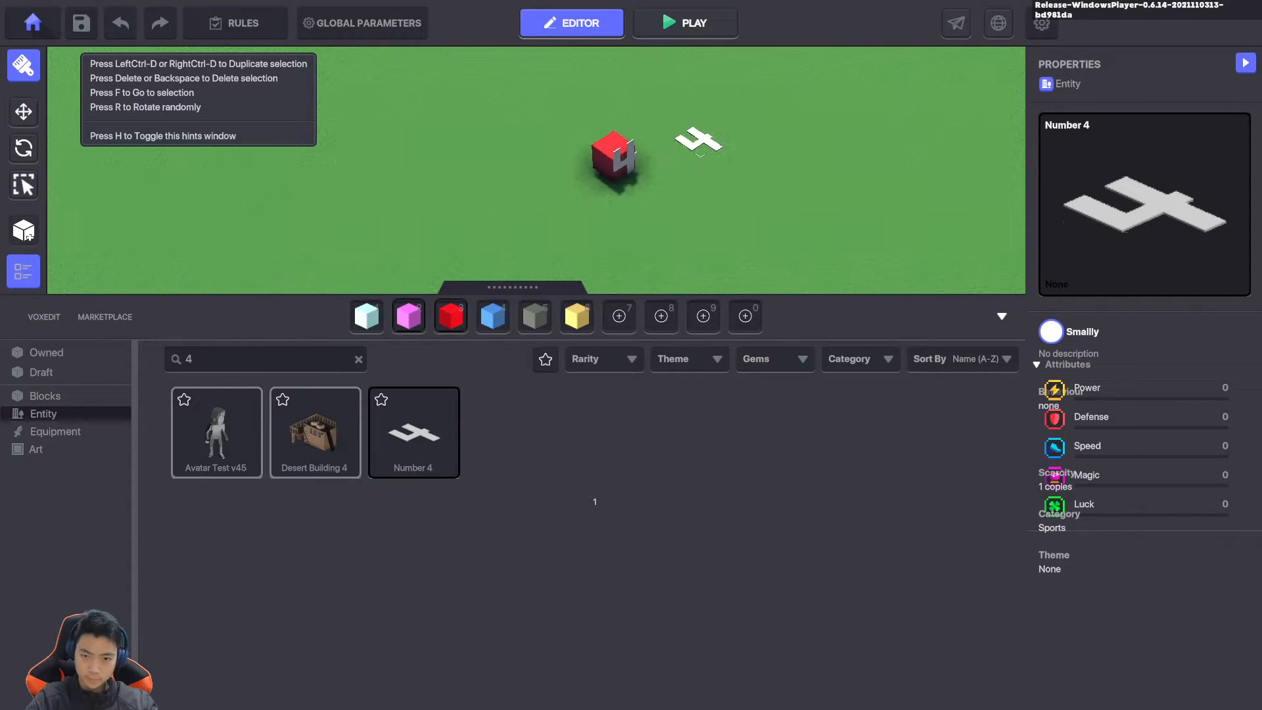
click(24, 111)
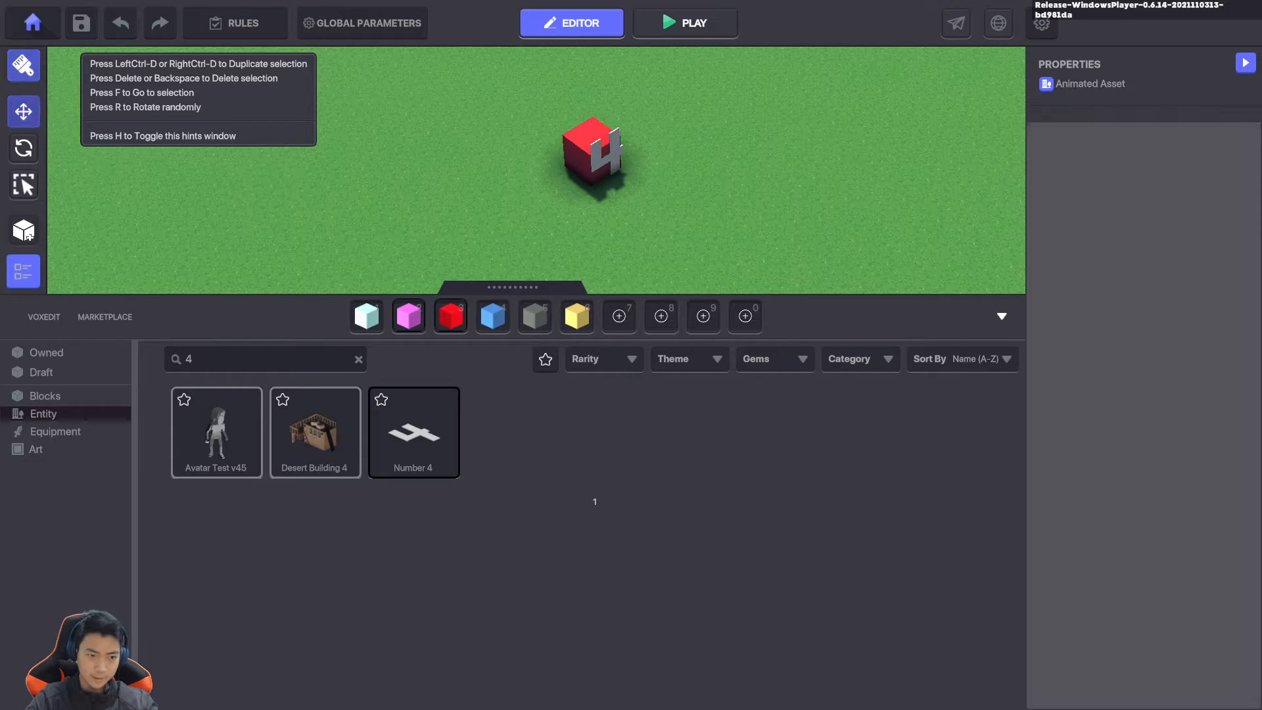
key(Delete)
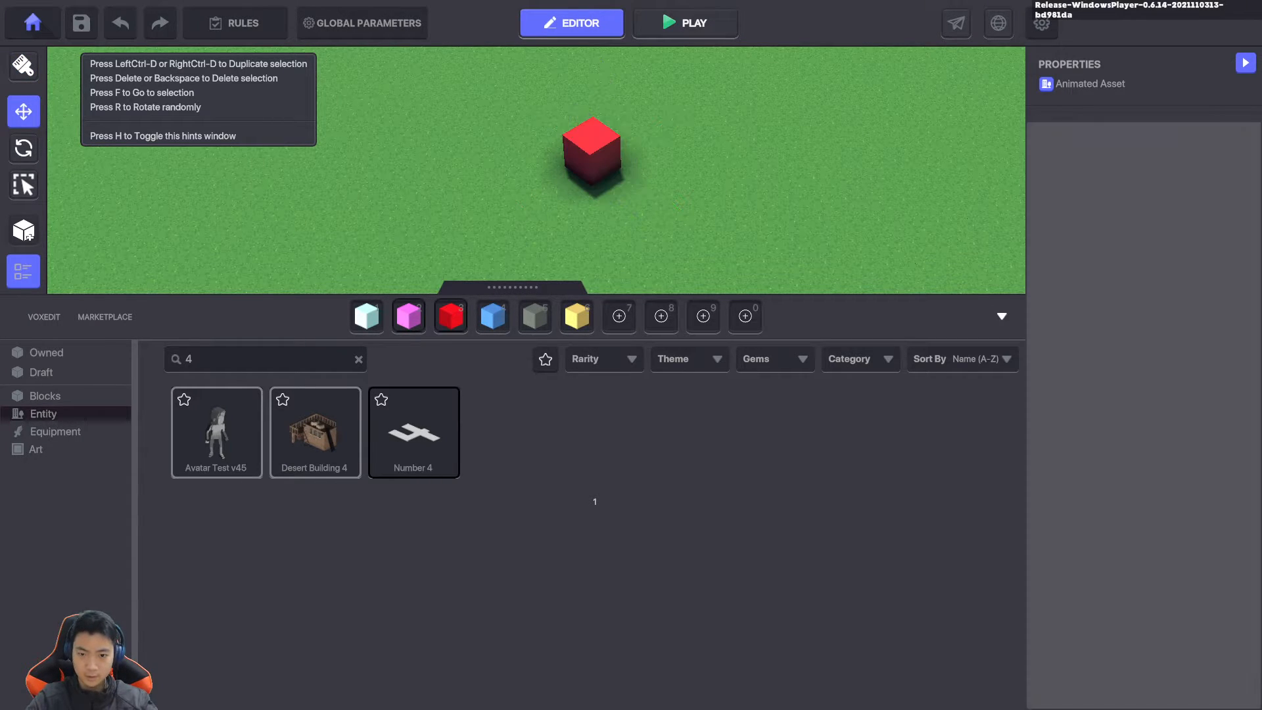
drag(413, 432, 571, 409)
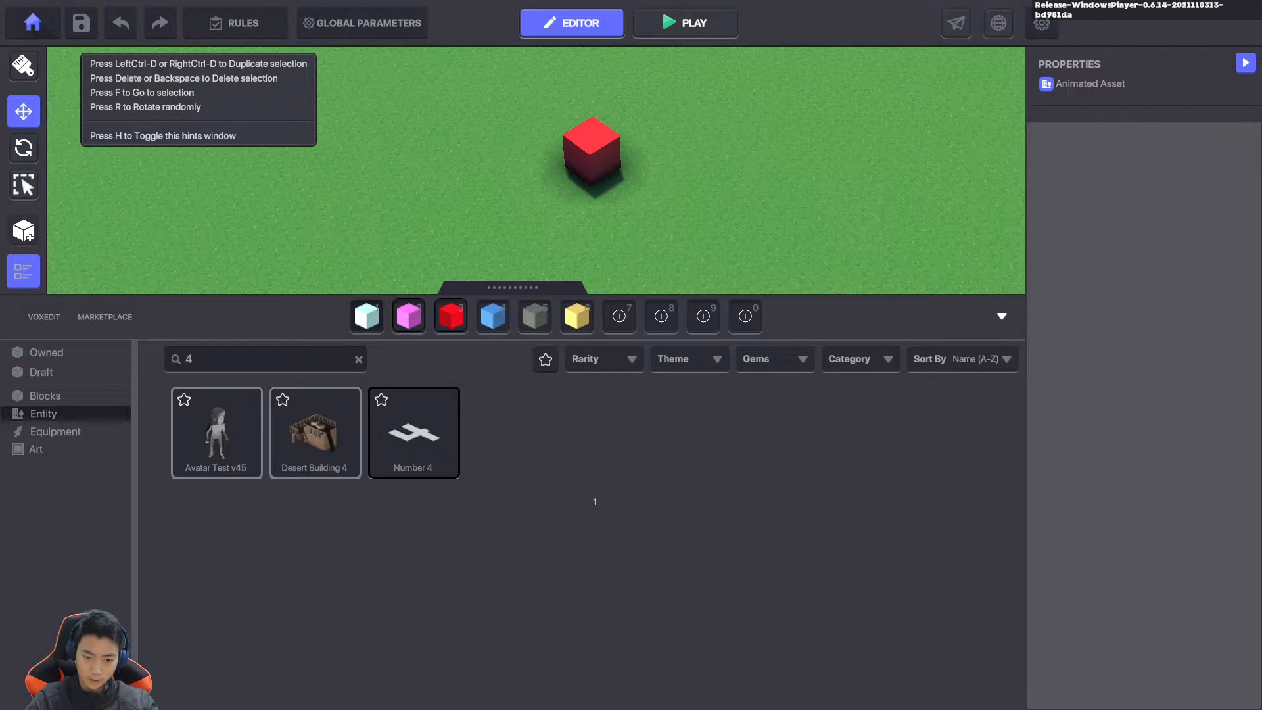
Remove the light block from the first quick slot and shift the pink, red and blue blocks to slots 1, 2 and 3
drag(366, 315, 374, 255)
drag(408, 315, 366, 315)
drag(451, 315, 408, 315)
drag(492, 315, 450, 315)
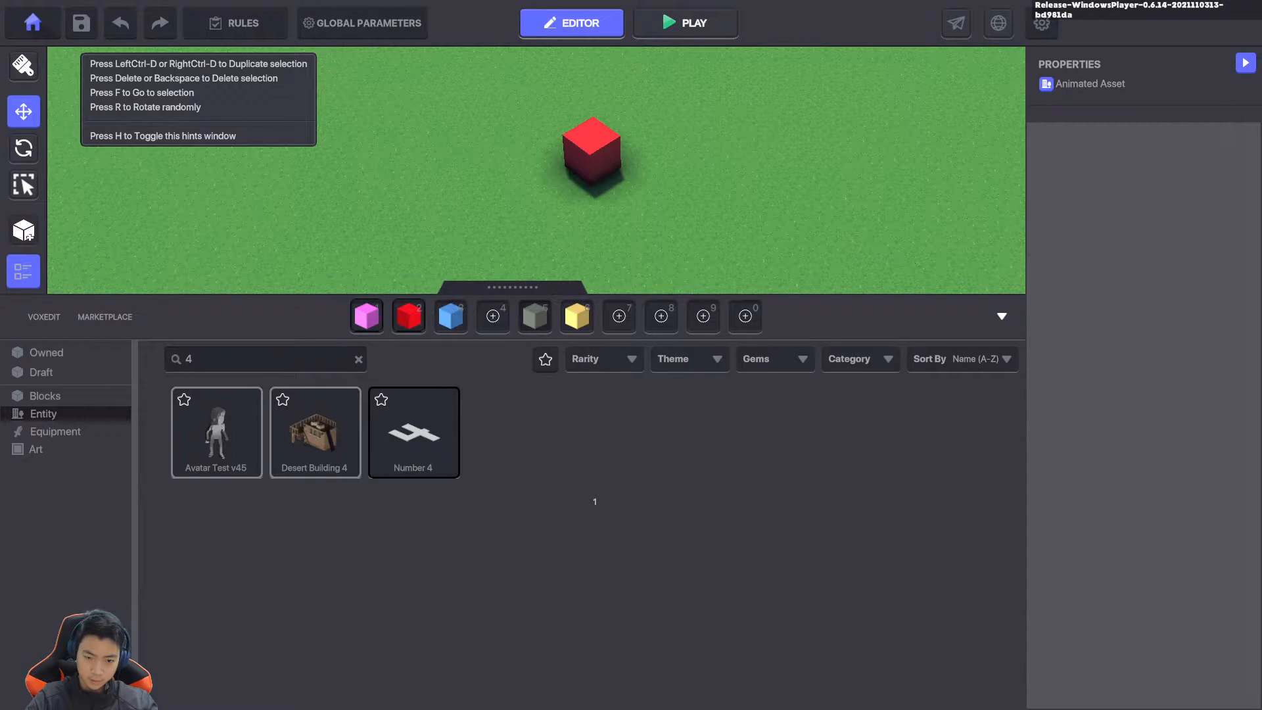
drag(534, 315, 492, 316)
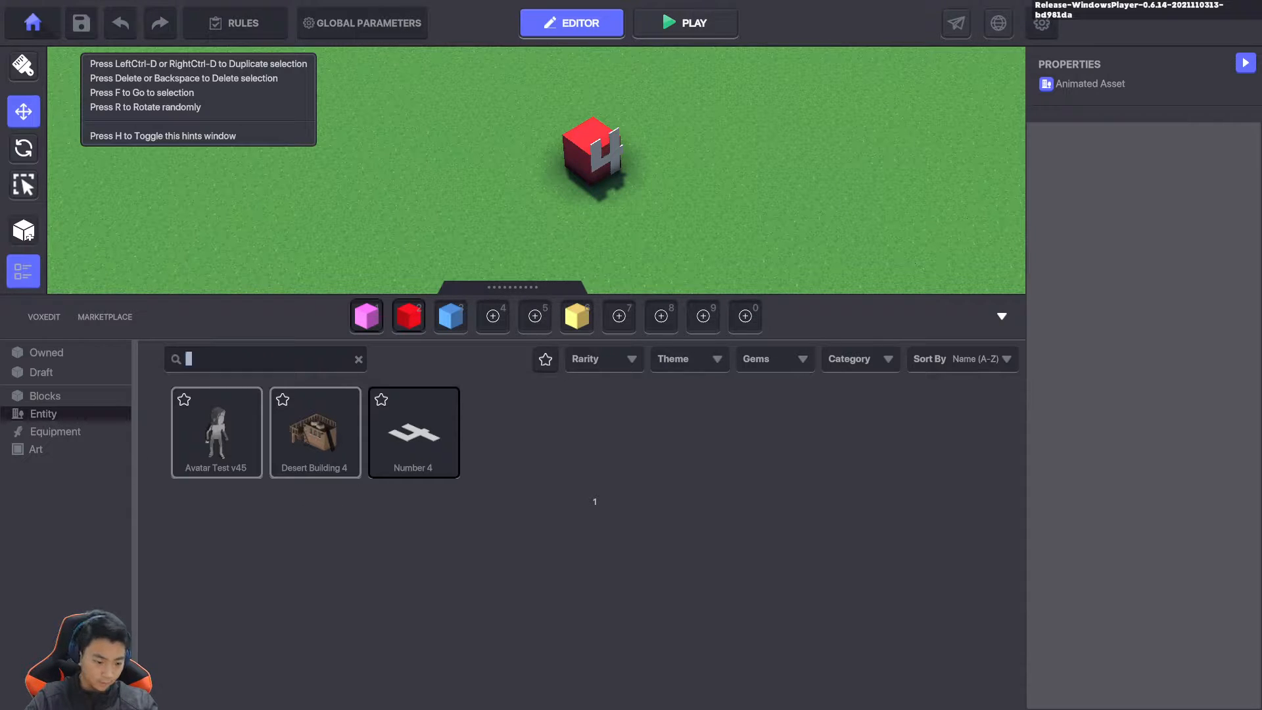
Find Grey Block with "grey" in the block library, assign it to quick slot 4 and move the yellow block to slot 5
text(grey)
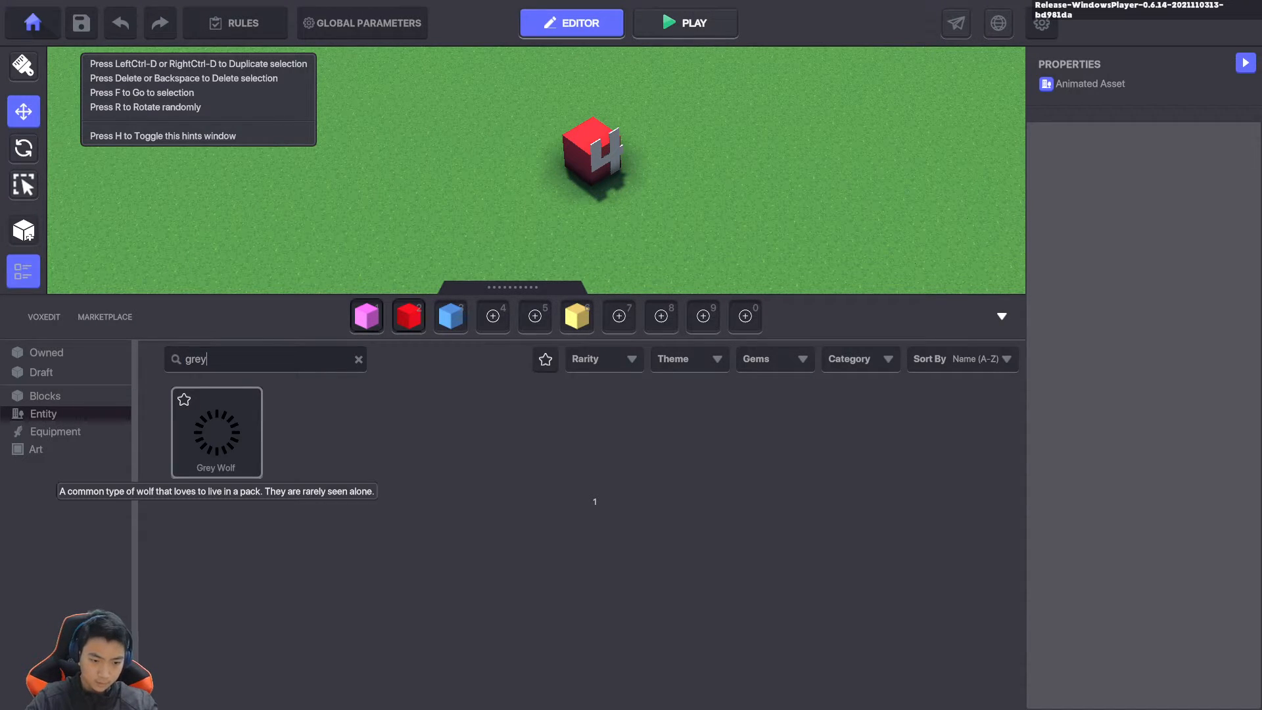
click(46, 396)
drag(217, 432, 495, 315)
drag(577, 316, 535, 316)
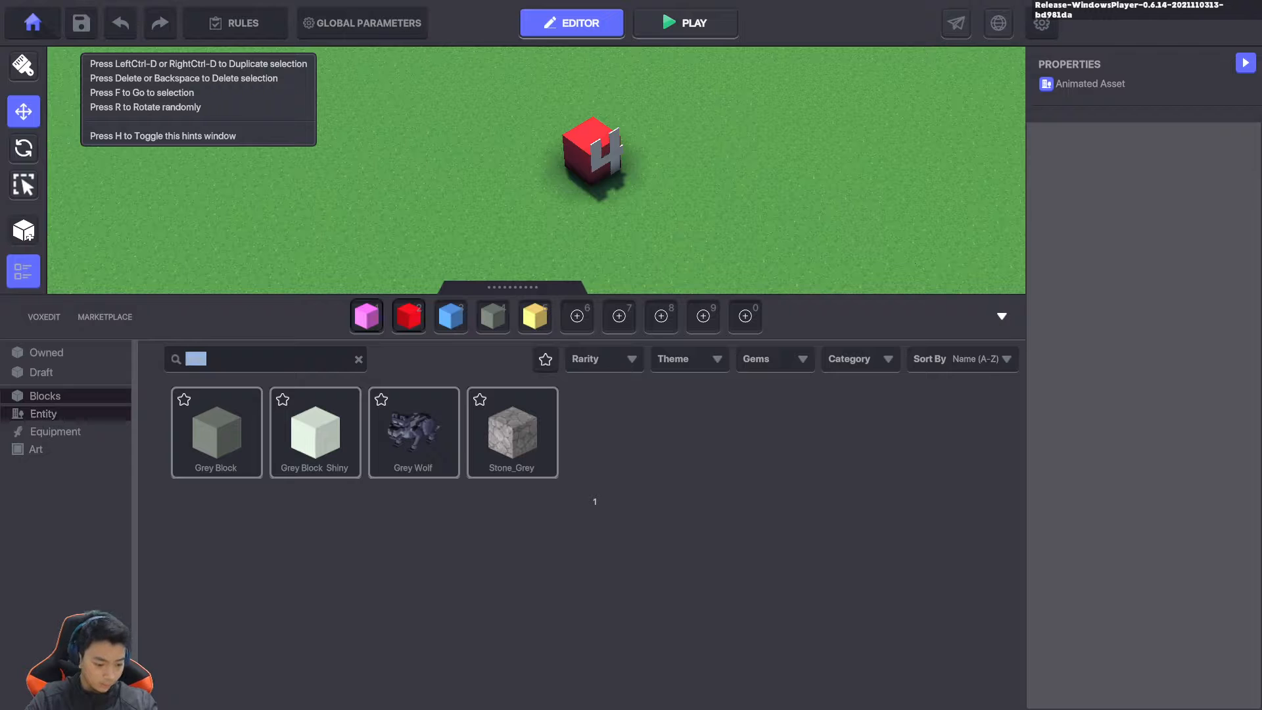
Find the number entities with "4", "8" and "1", and assign Number 4 to quick slot 0, Number 8 to slot 7 and Number-1 to slot 8
text(4)
drag(808, 432, 746, 317)
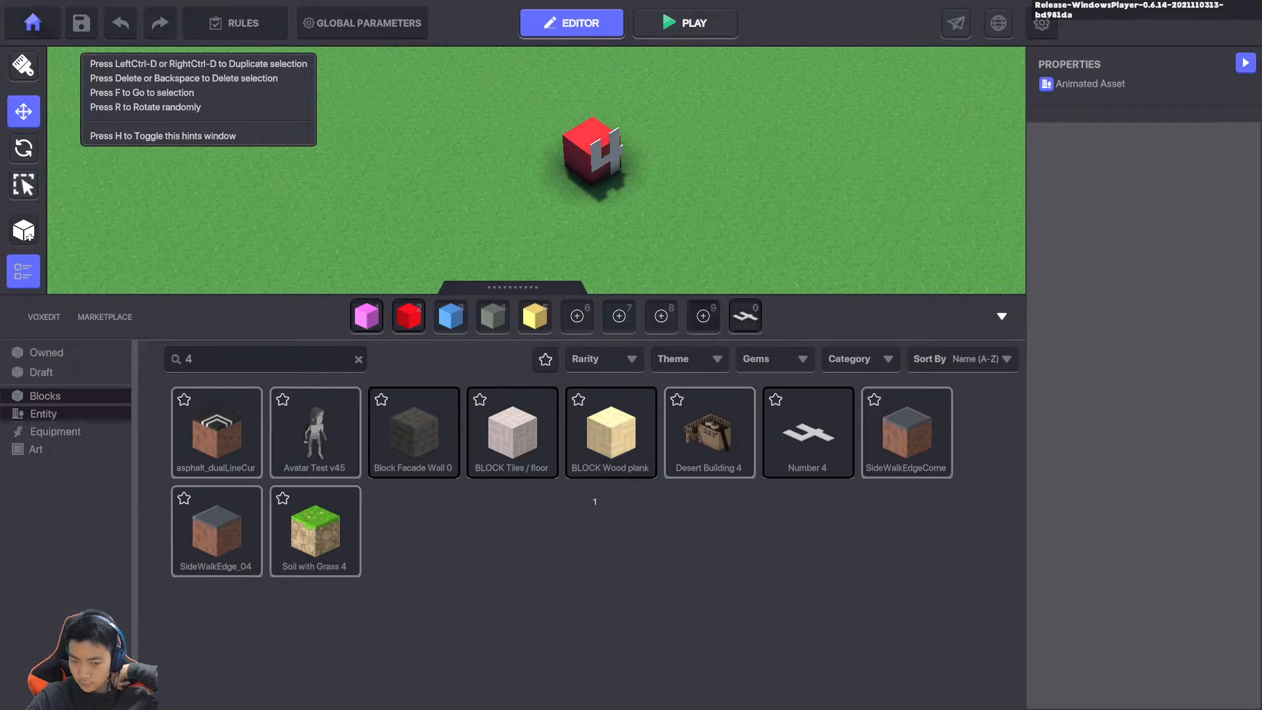
text(8)
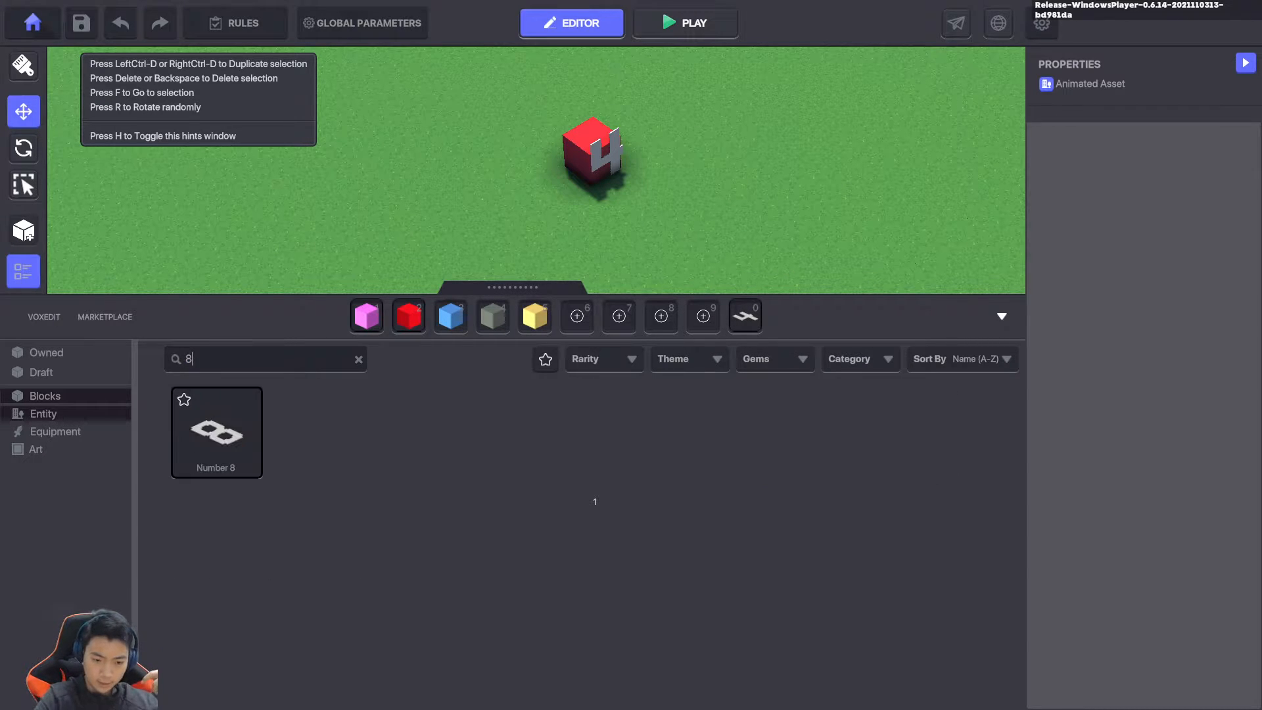
drag(217, 427, 619, 314)
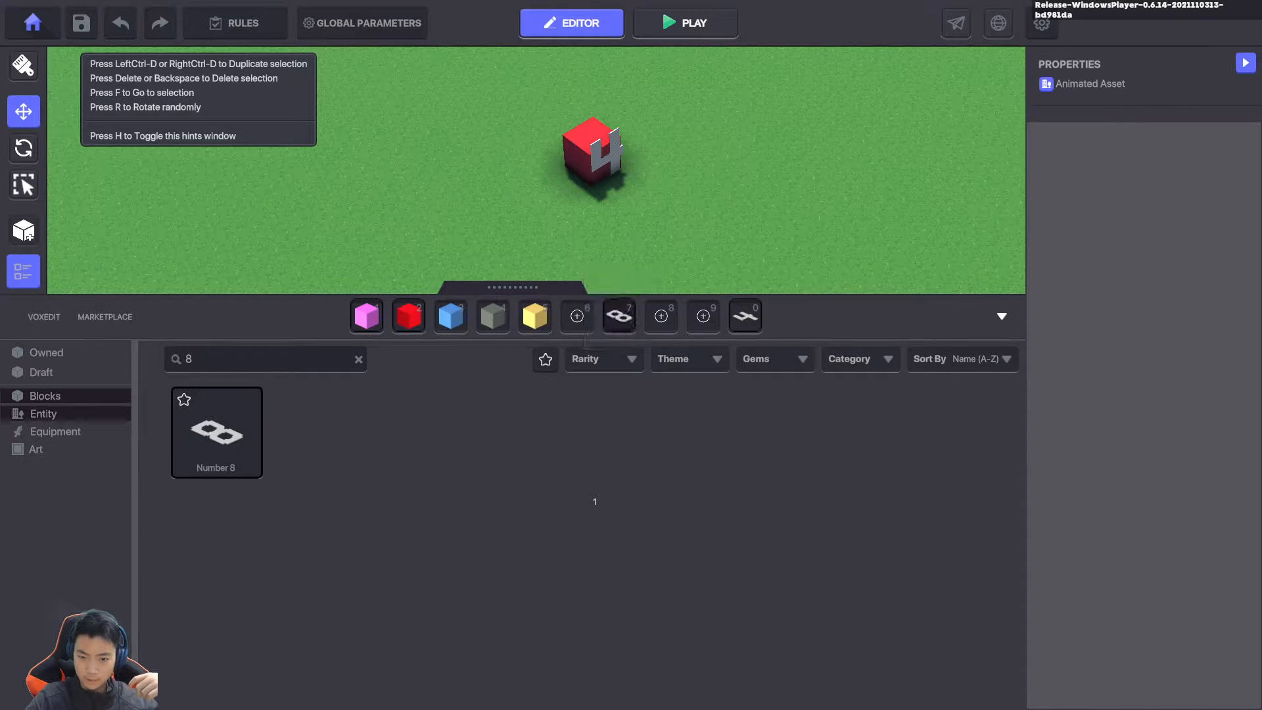
text(1)
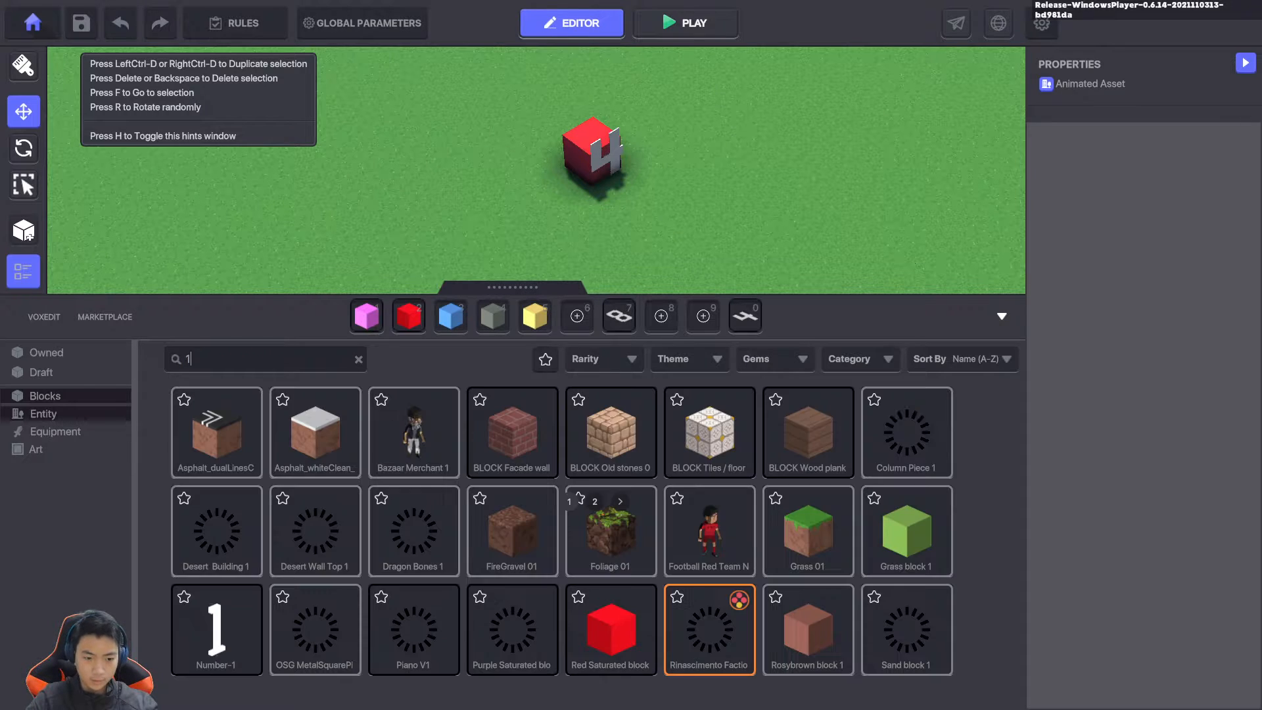
drag(216, 628, 662, 315)
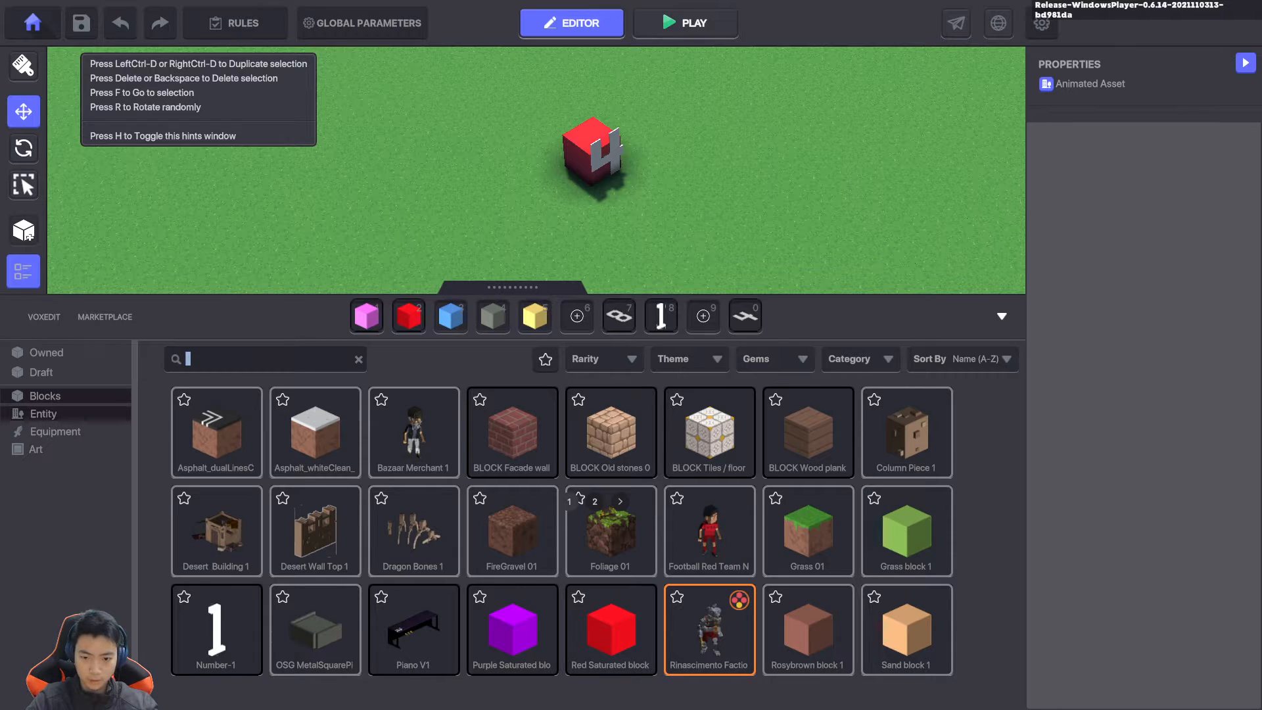
Search the library for "3" and assign the Number-3 entity to quick slot 6
mouse_move(661, 315)
mouse_down()
mouse_move(699, 304)
mouse_move(712, 352)
mouse_move(657, 304)
mouse_move(703, 315)
mouse_move(661, 315)
mouse_up()
scroll(697, 257, down, 3)
click(662, 315)
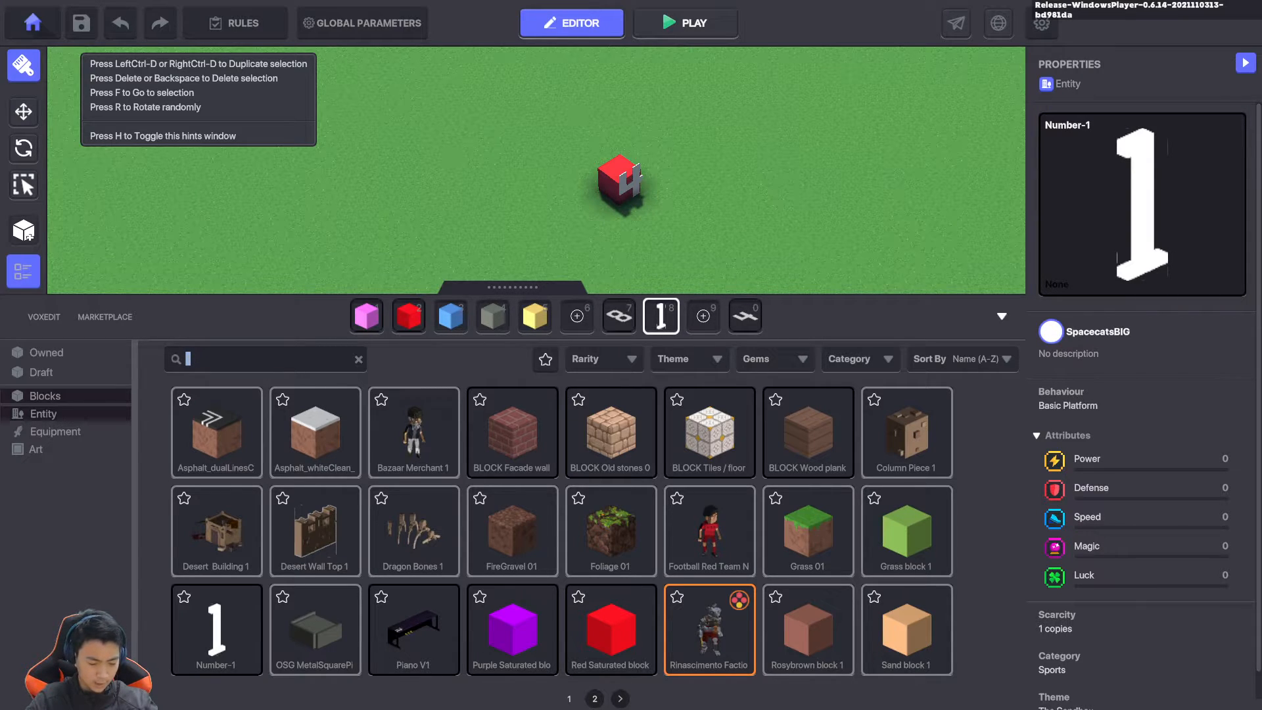
text(4)
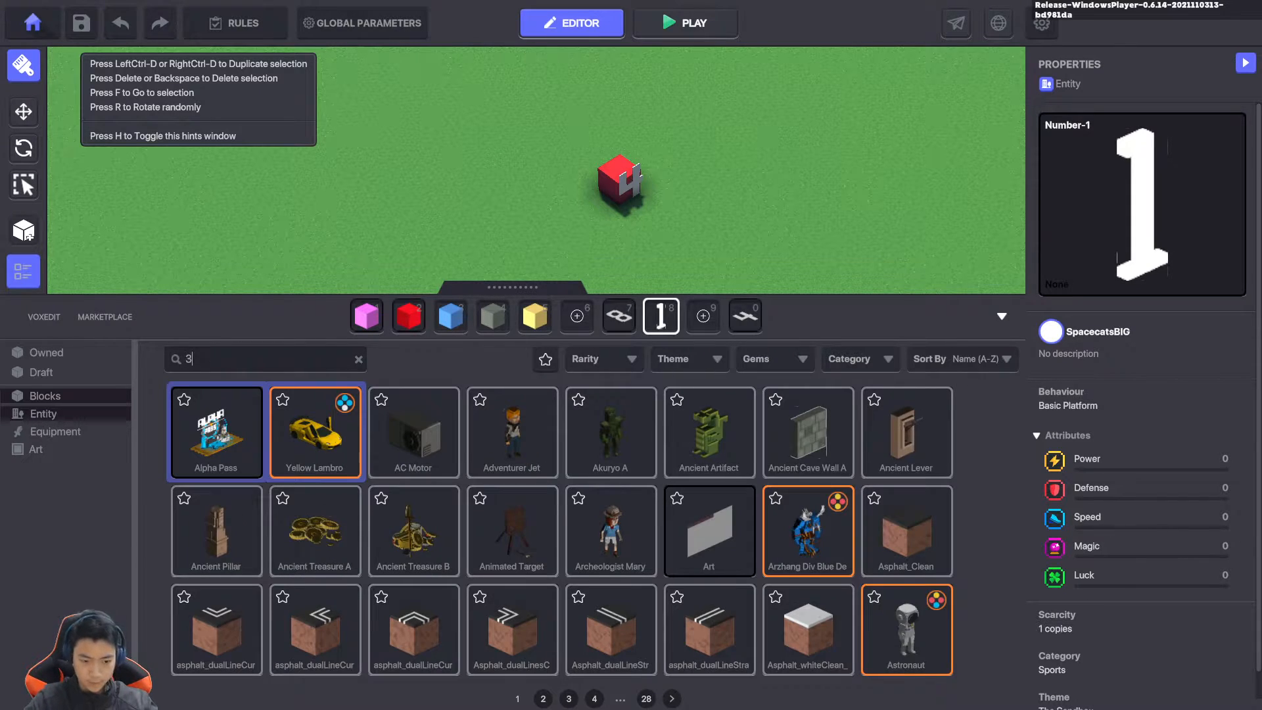
drag(216, 532, 579, 314)
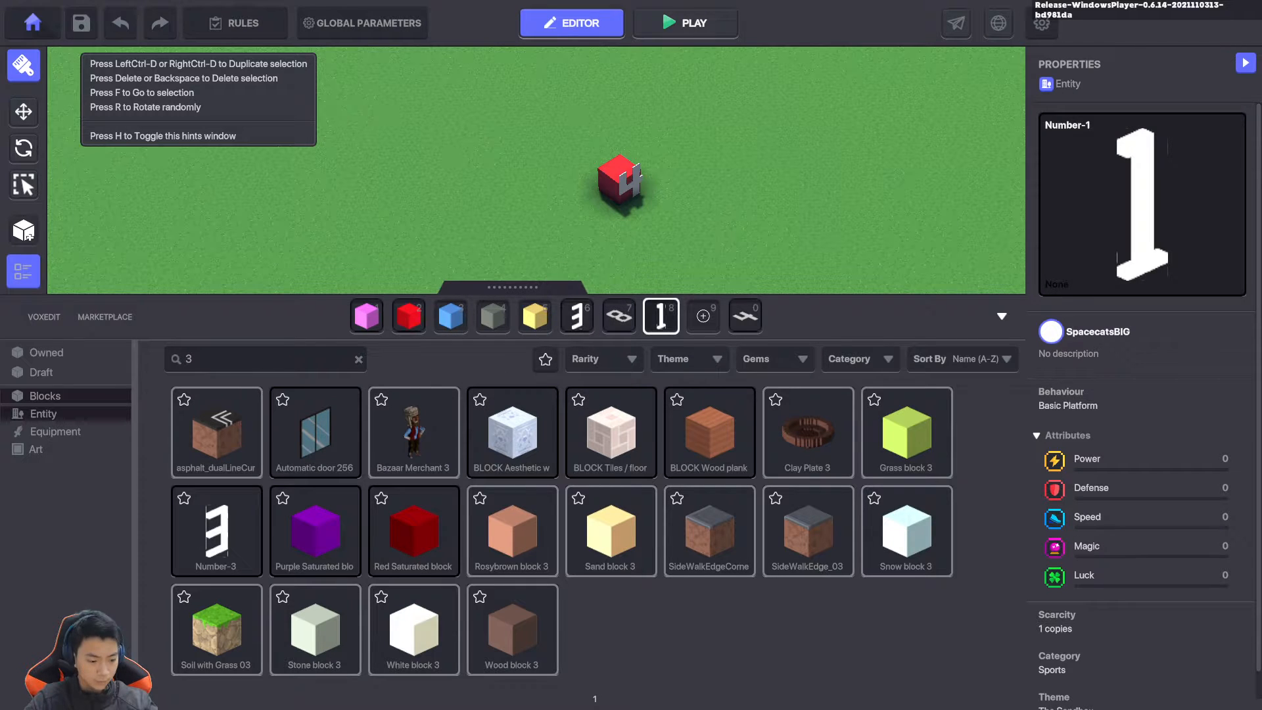
Collapse the asset library and place the Number 4 entity in front of the pink block of the coloured row
key(Tab)
key(a)
key(s)
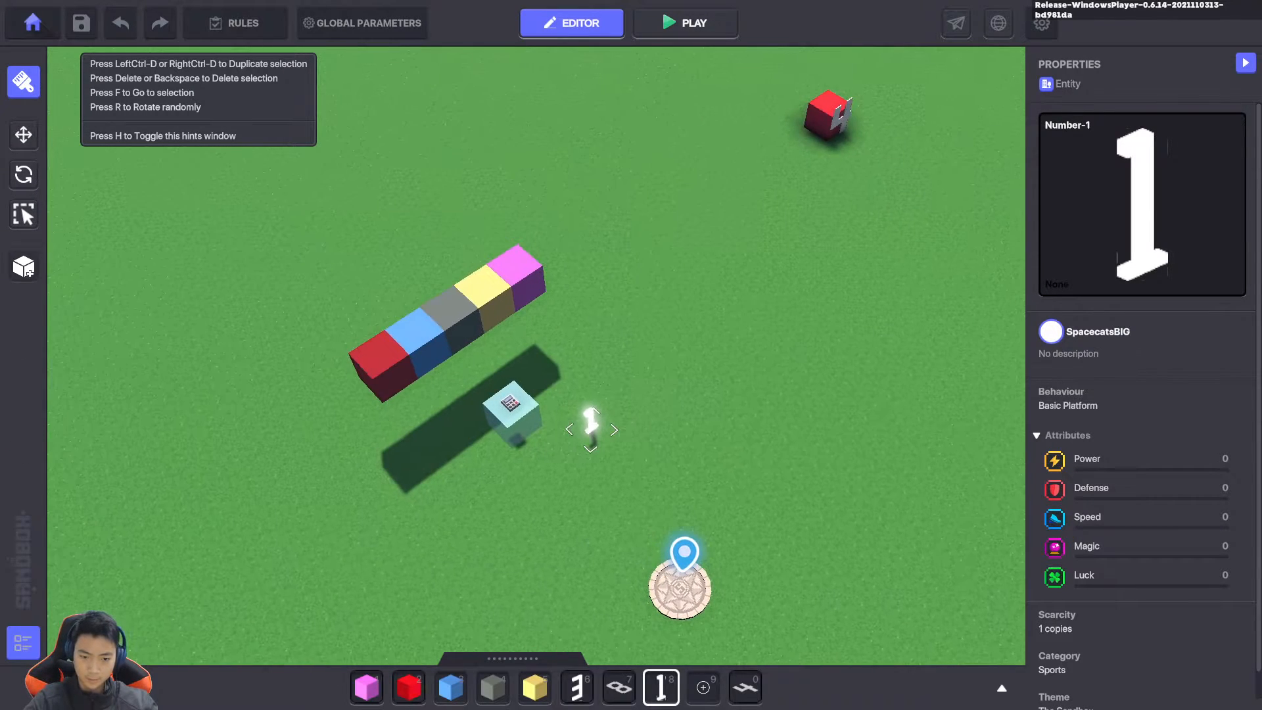
right_drag(701, 394, 660, 343)
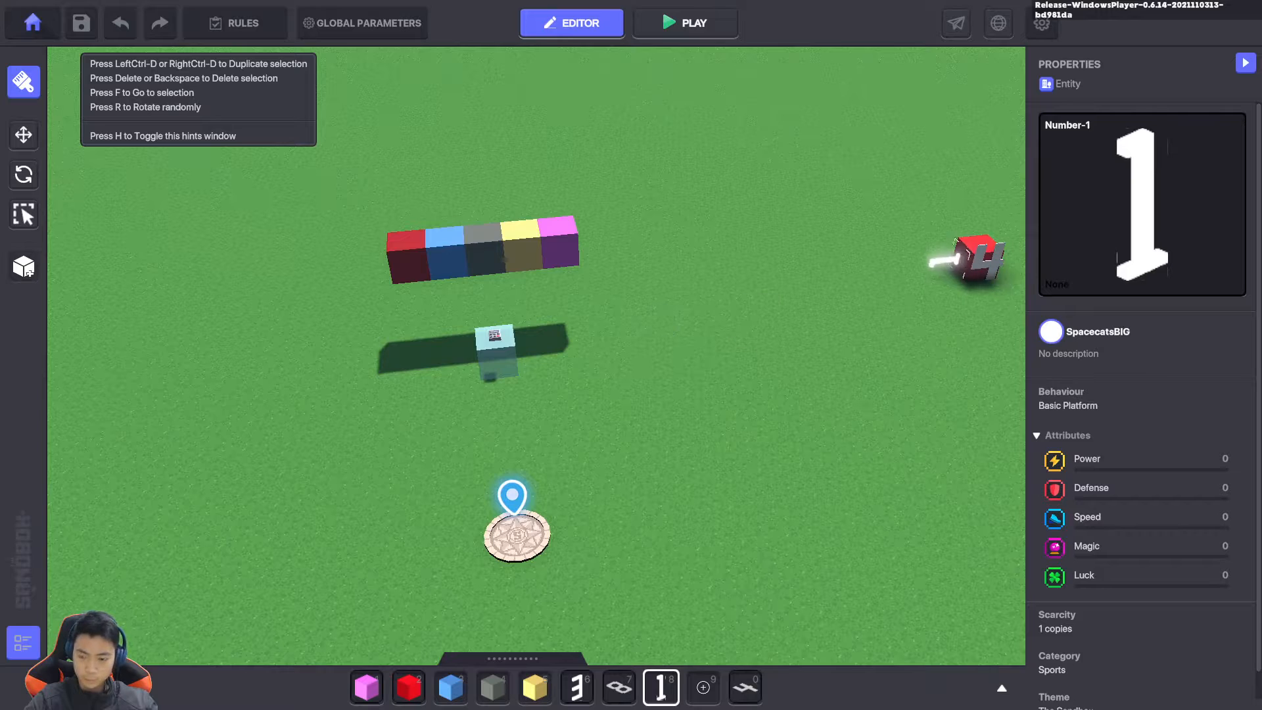
key(d)
key(w)
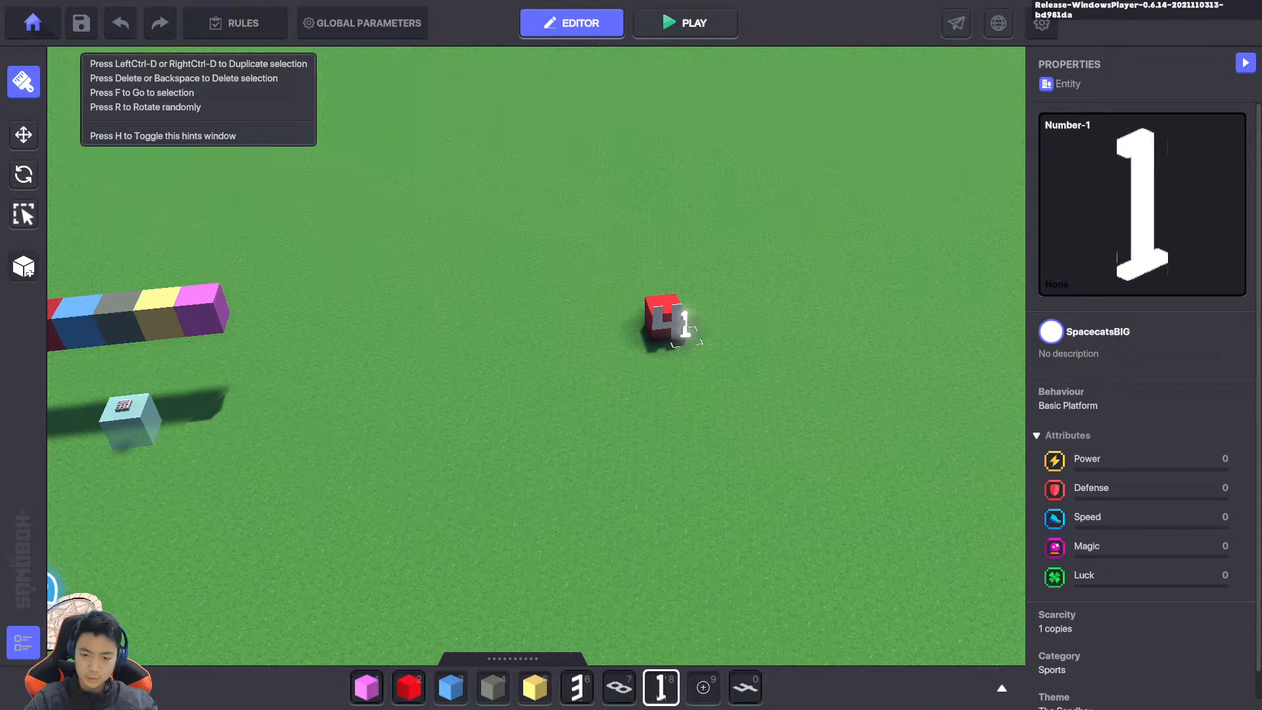
key(a)
key(s)
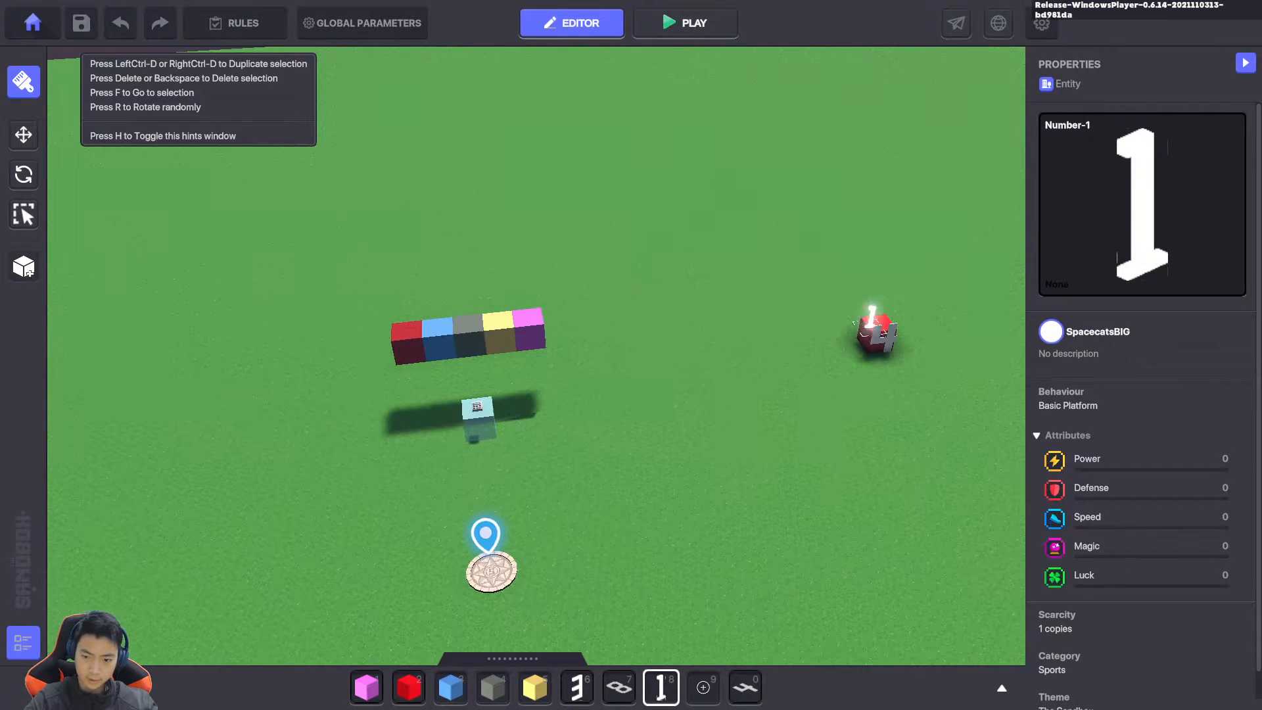
key(1)
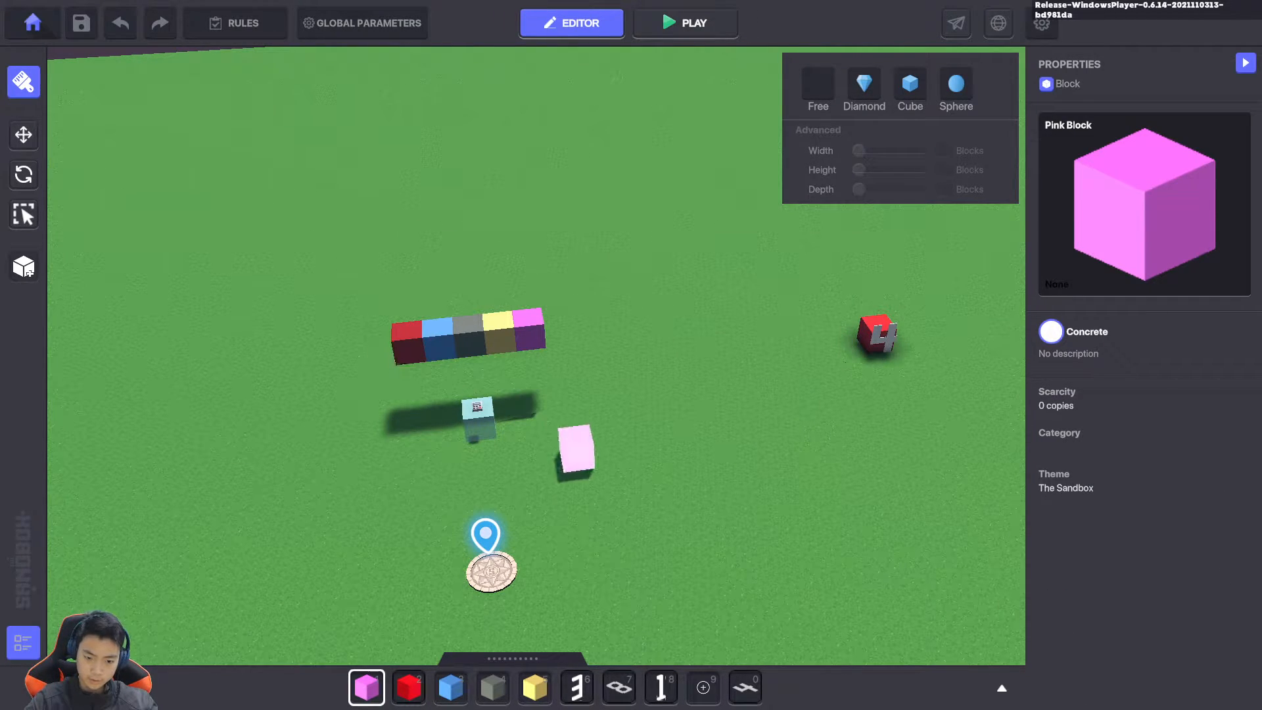
key(0)
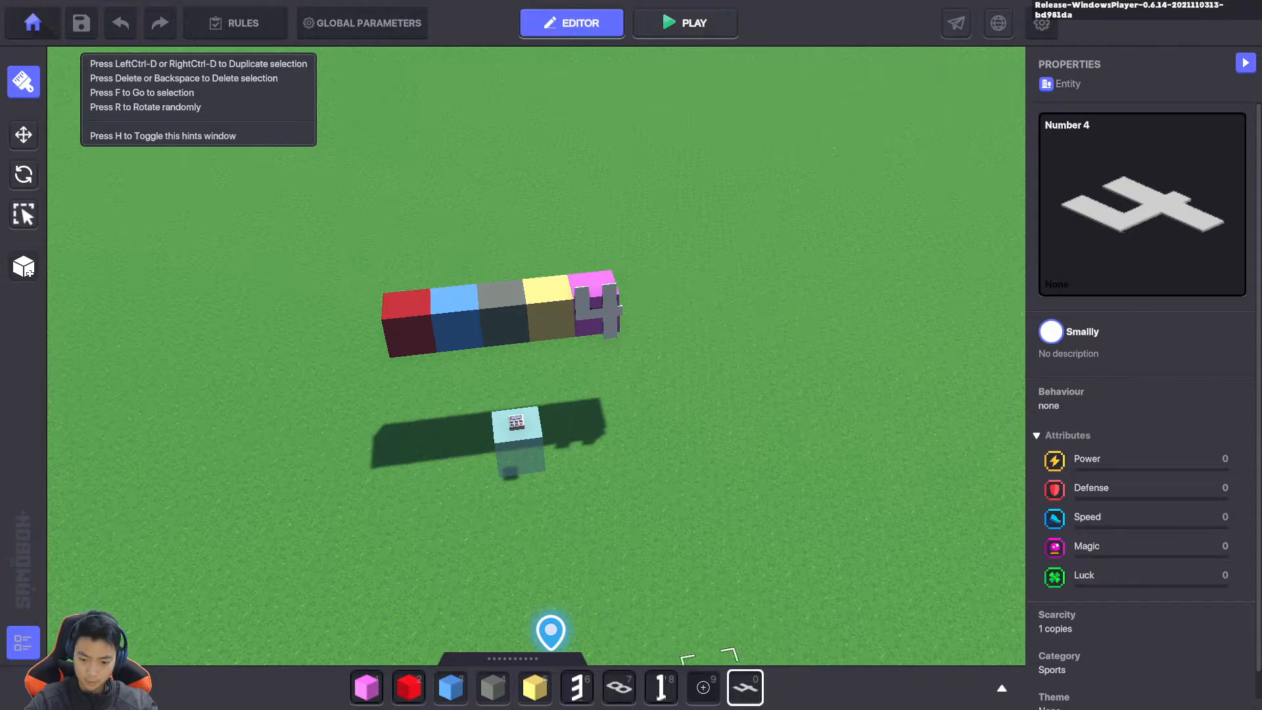
Place Number-1 in front of the yellow and grey blocks, Number 8 in front of the blue block and Number-3 in front of the red block
click(661, 687)
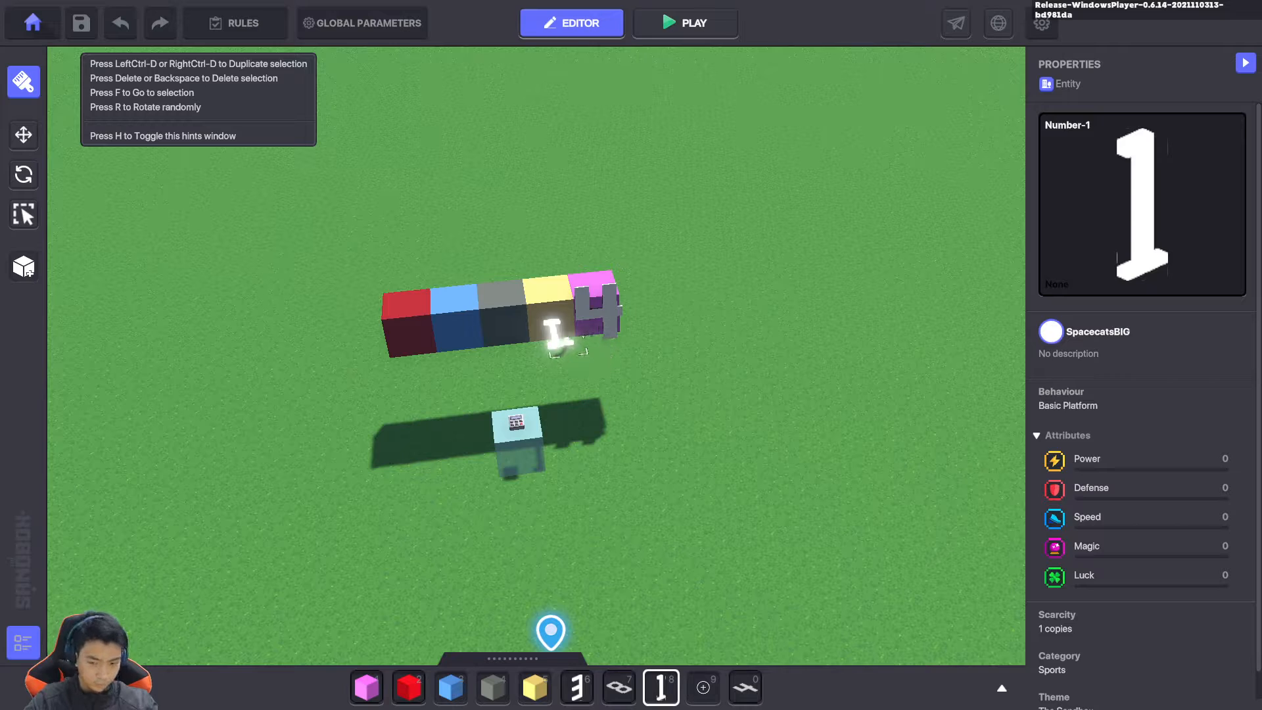
click(505, 337)
click(619, 687)
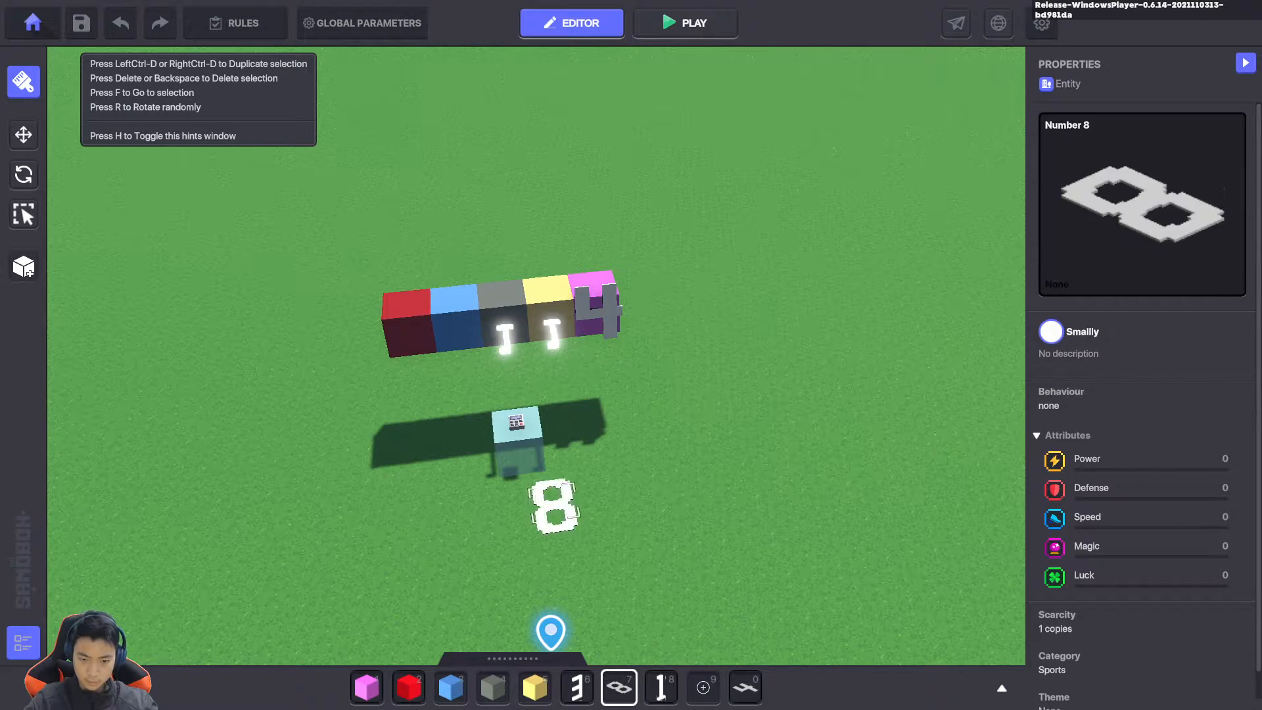
click(576, 687)
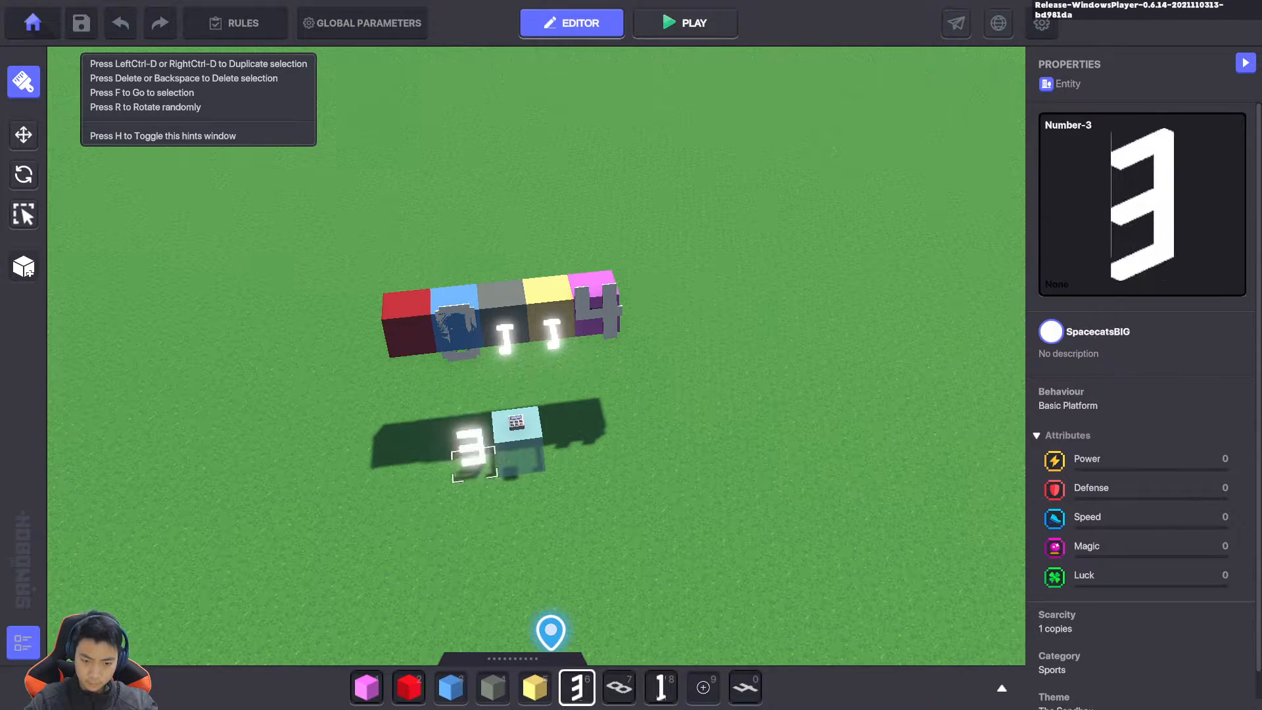
click(408, 347)
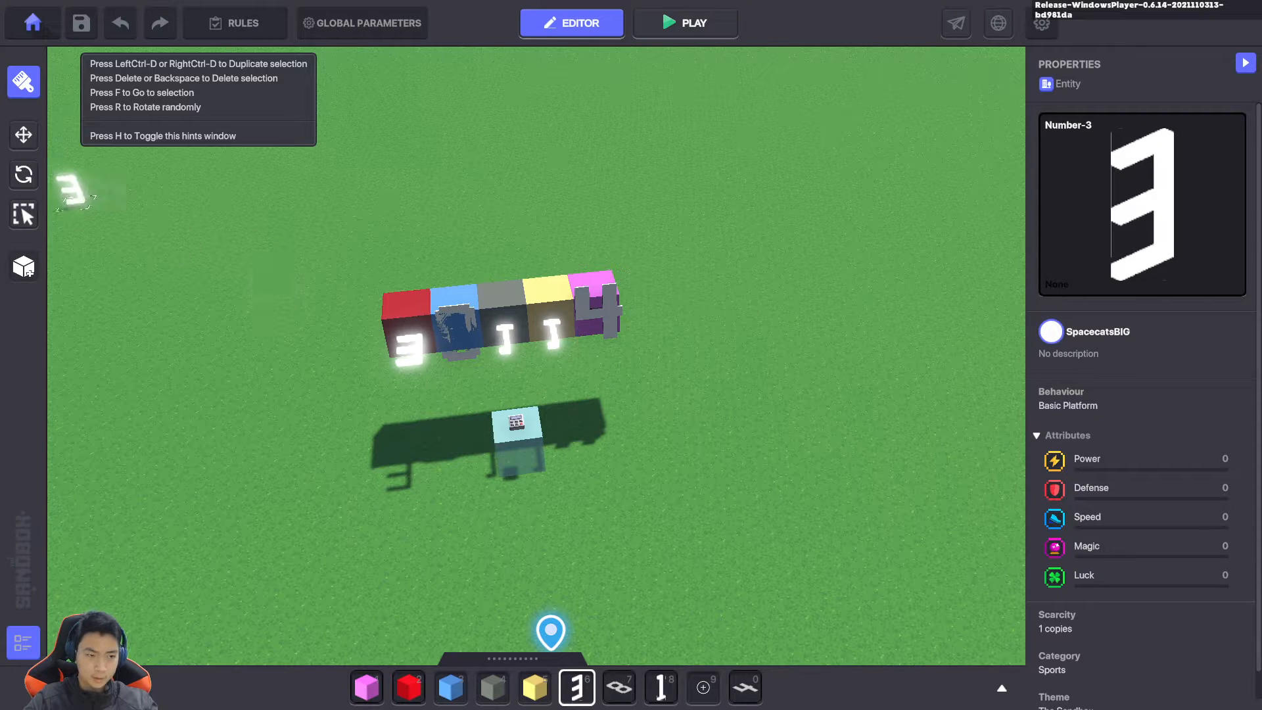
Set the behaviour of the Number-3 entity in front of the red block to NONE instead of Basic Platform
click(24, 175)
click(409, 350)
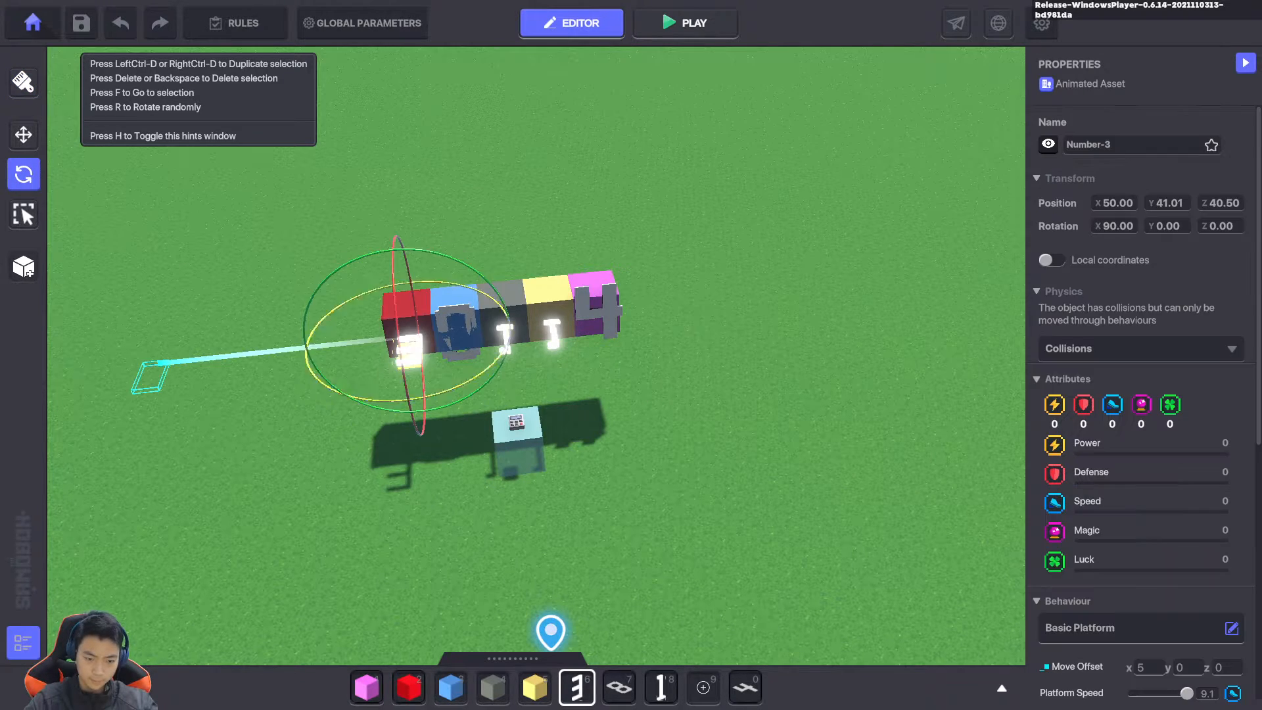
scroll(1140, 394, down, 5)
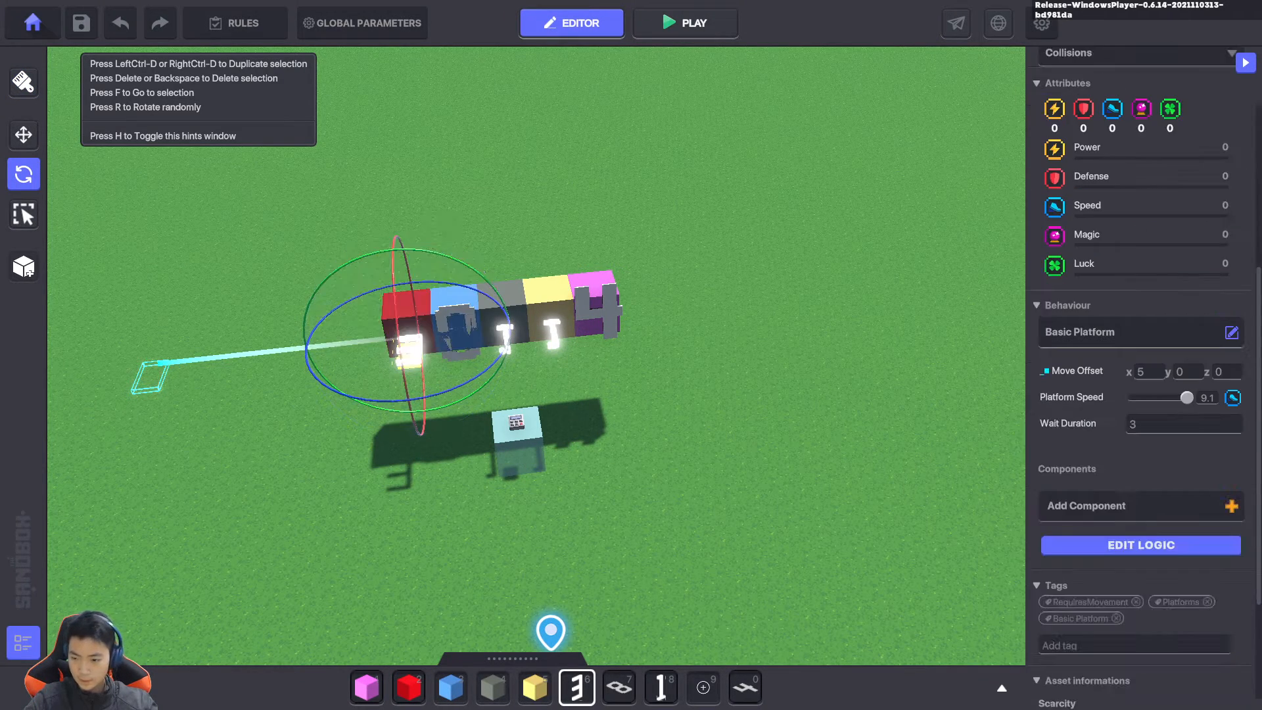
click(1232, 332)
click(474, 292)
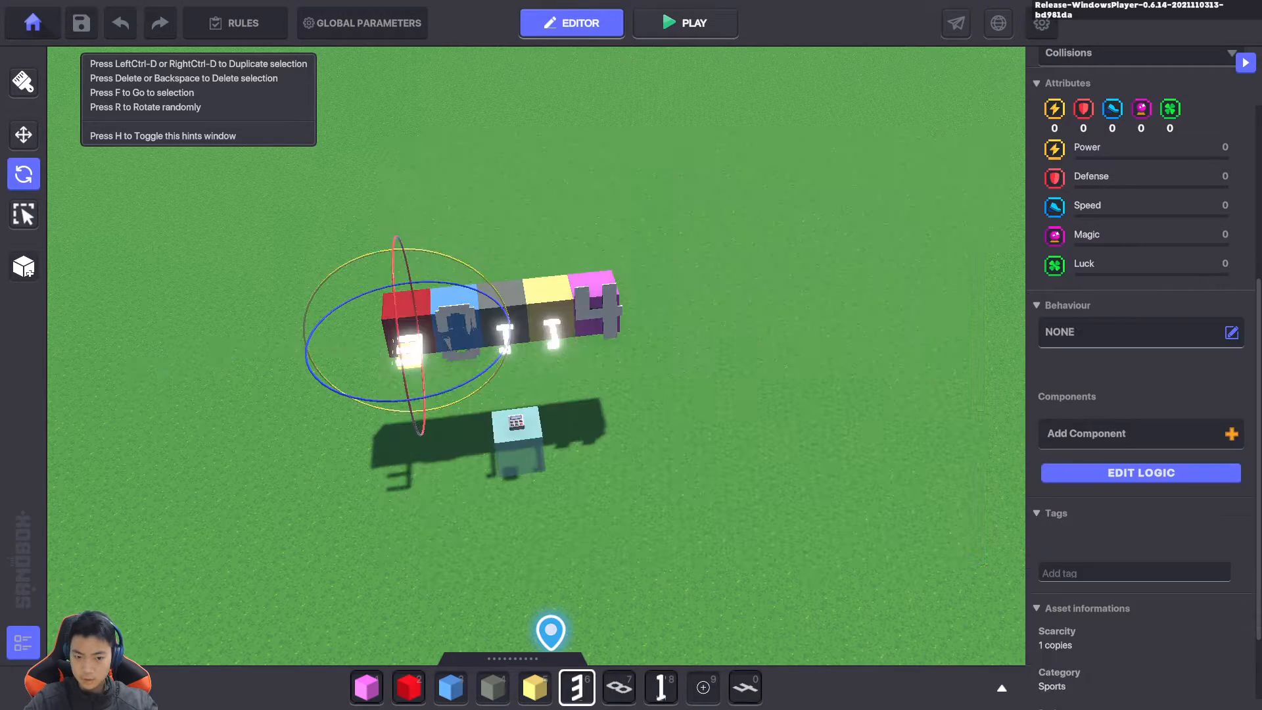
Play-test the experience, checking how the numbers stand and move in front of the coloured row, and return to the editor
click(554, 337)
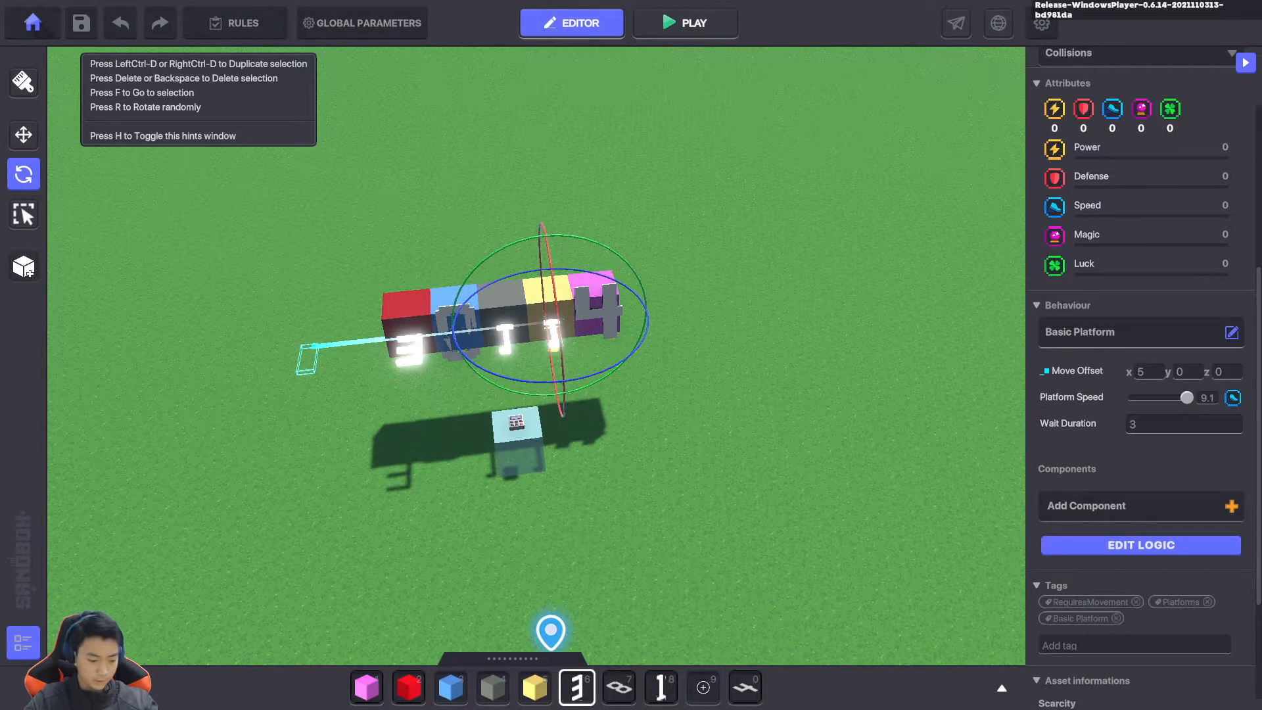
click(686, 23)
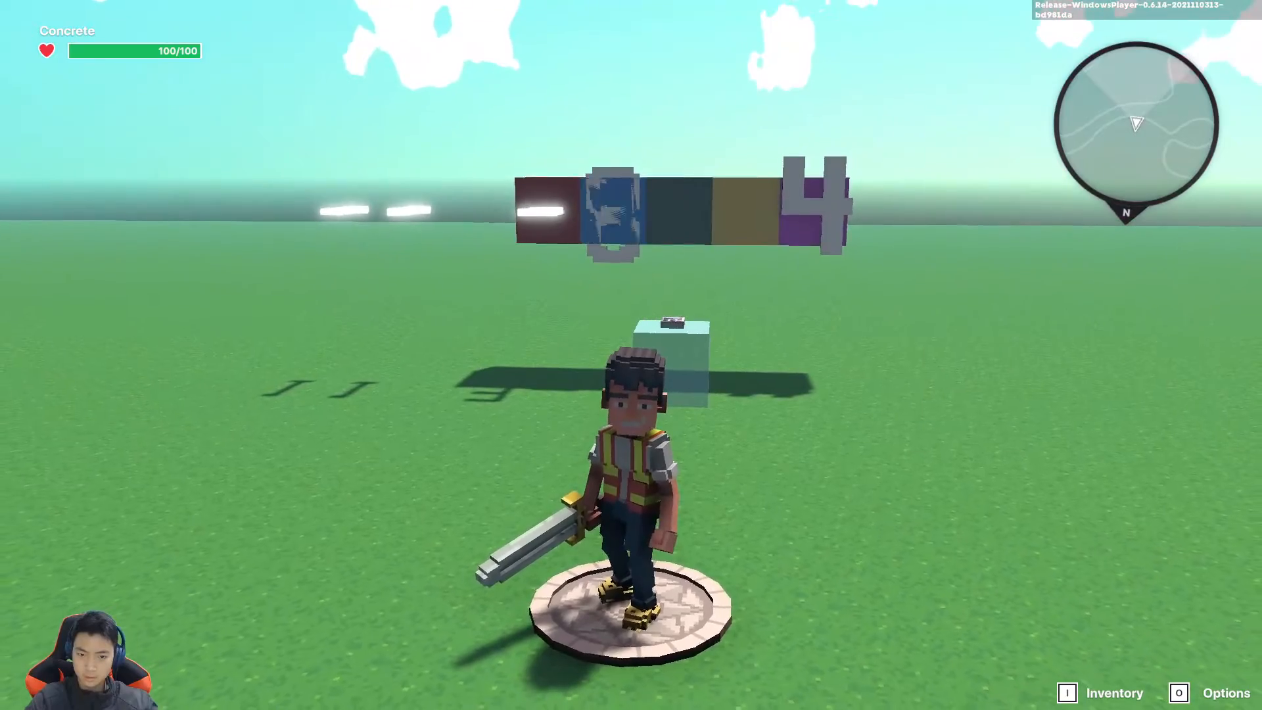
key(w)
key(space)
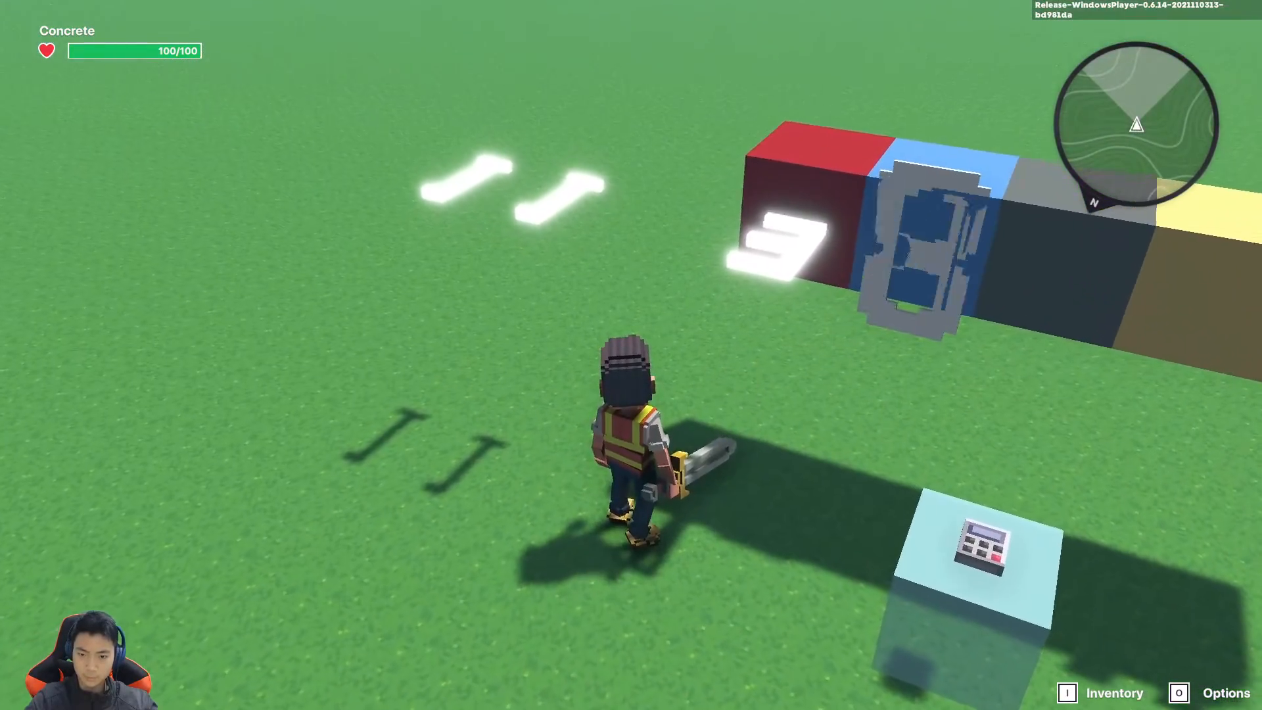
key(Escape)
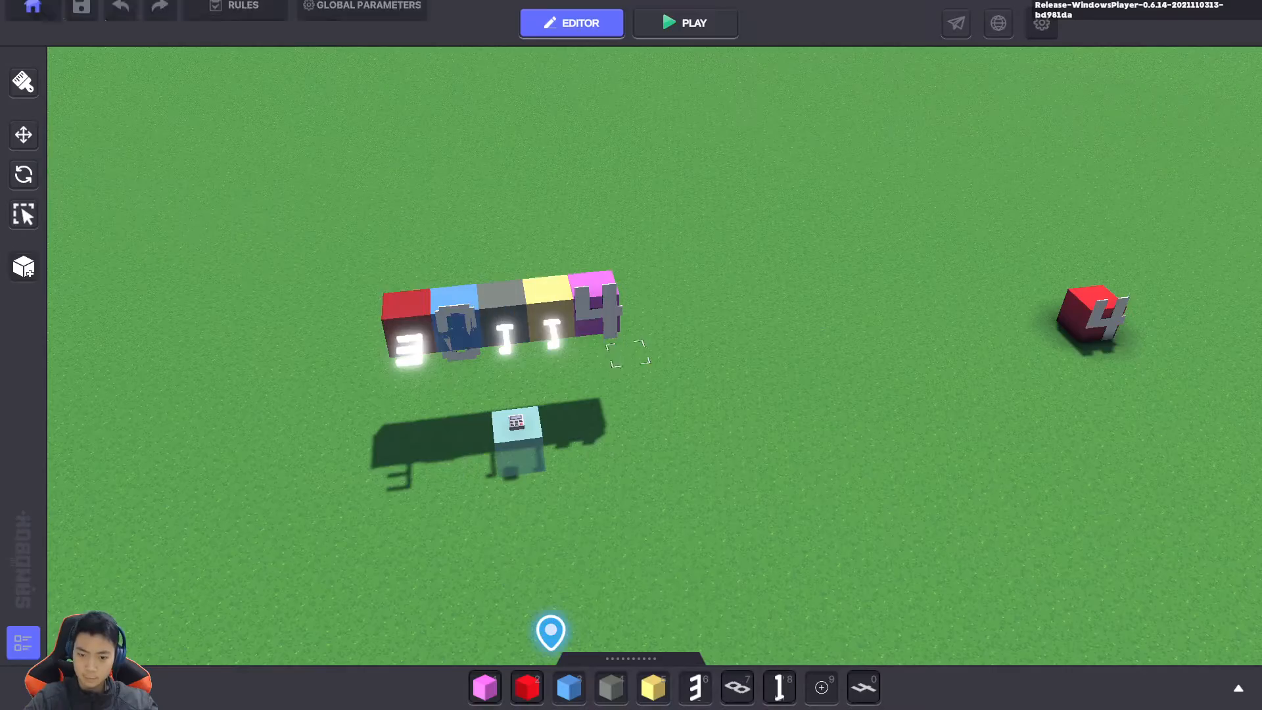
Select the Number-1 entities in front of the yellow and grey blocks together and set their behaviour to NONE
click(553, 335)
click(24, 215)
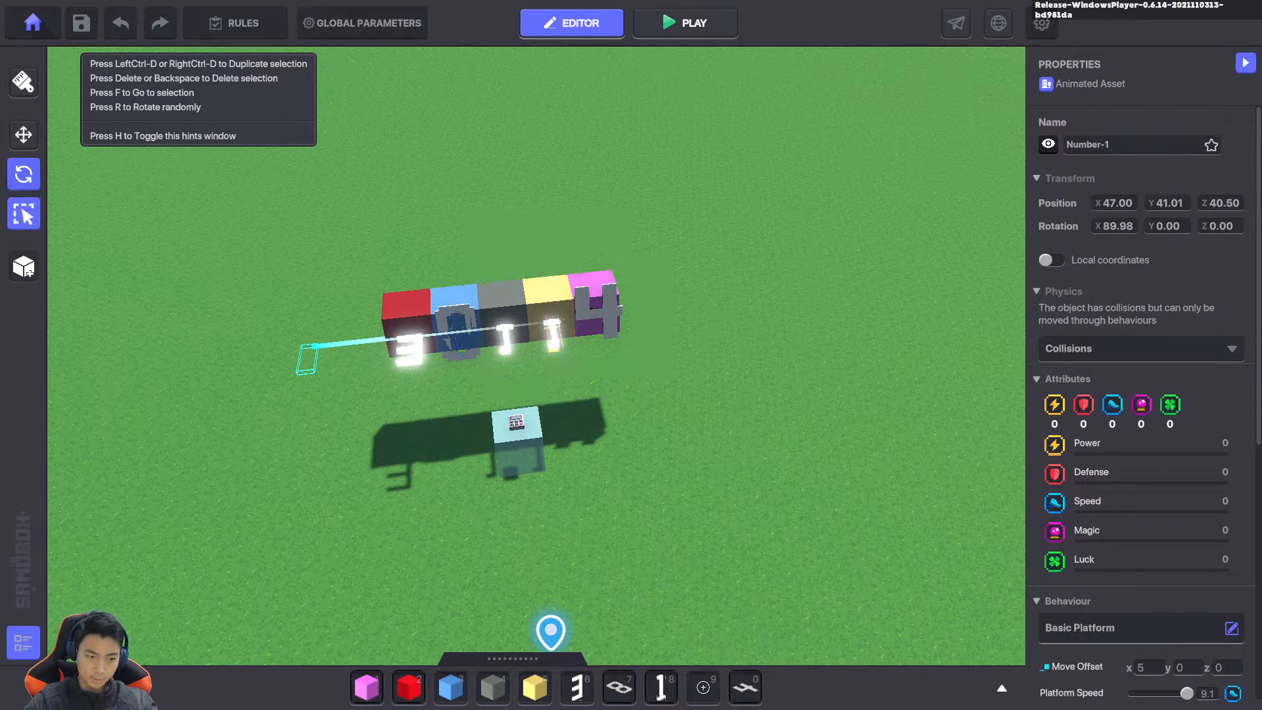
shift+click(504, 340)
scroll(1140, 374, down, 4)
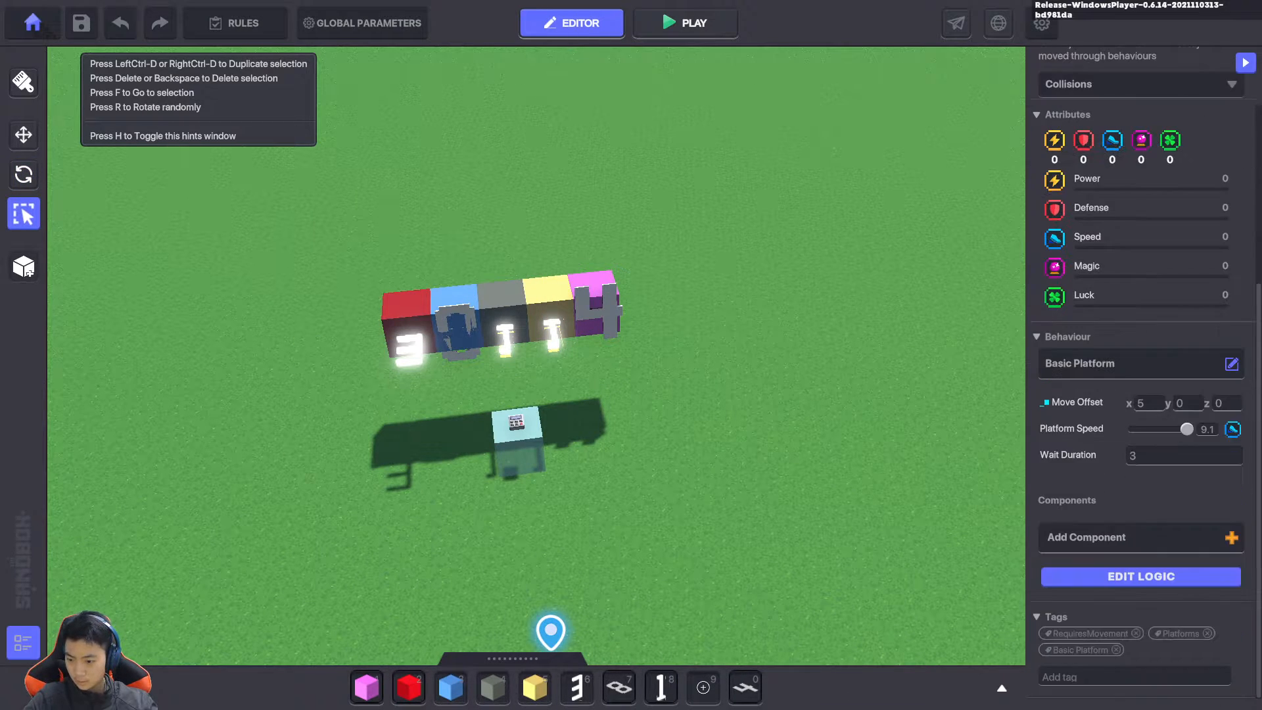
click(1232, 364)
click(471, 287)
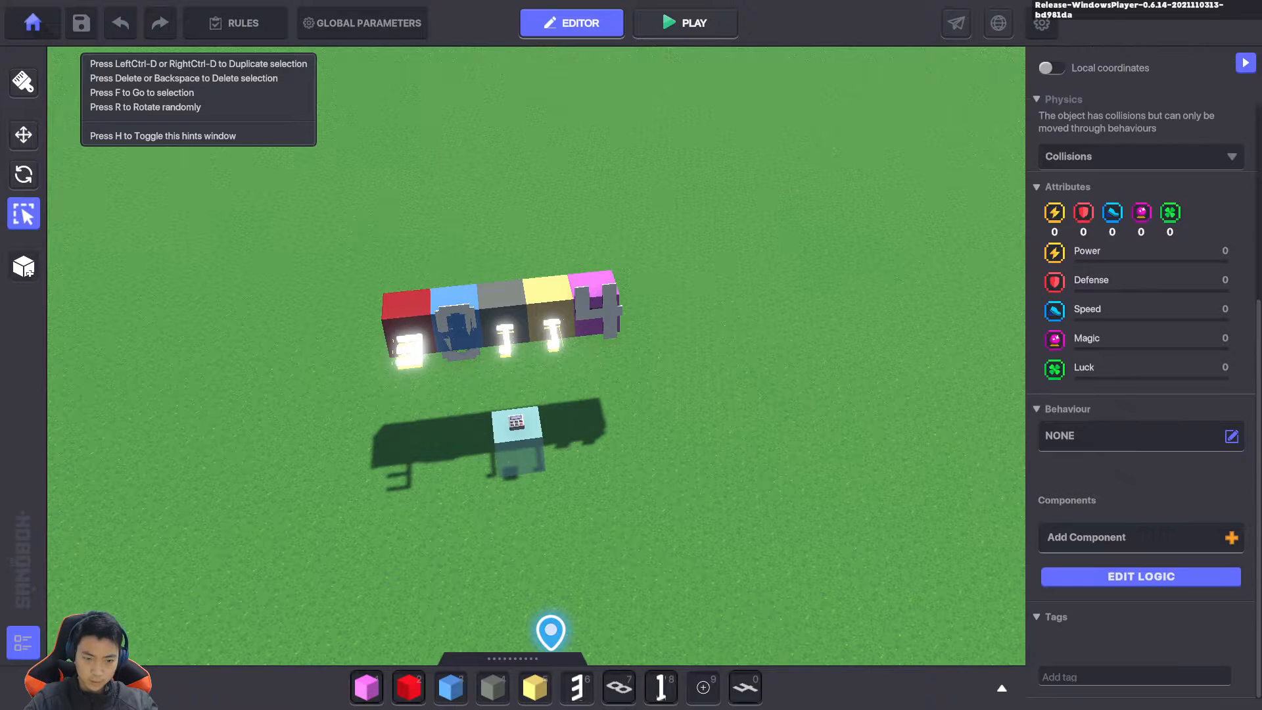
Rotate Number-3 and both Number-1 entities together until they stand upright, and lower them onto the front faces of their blocks
click(24, 174)
right_drag(822, 368, 670, 282)
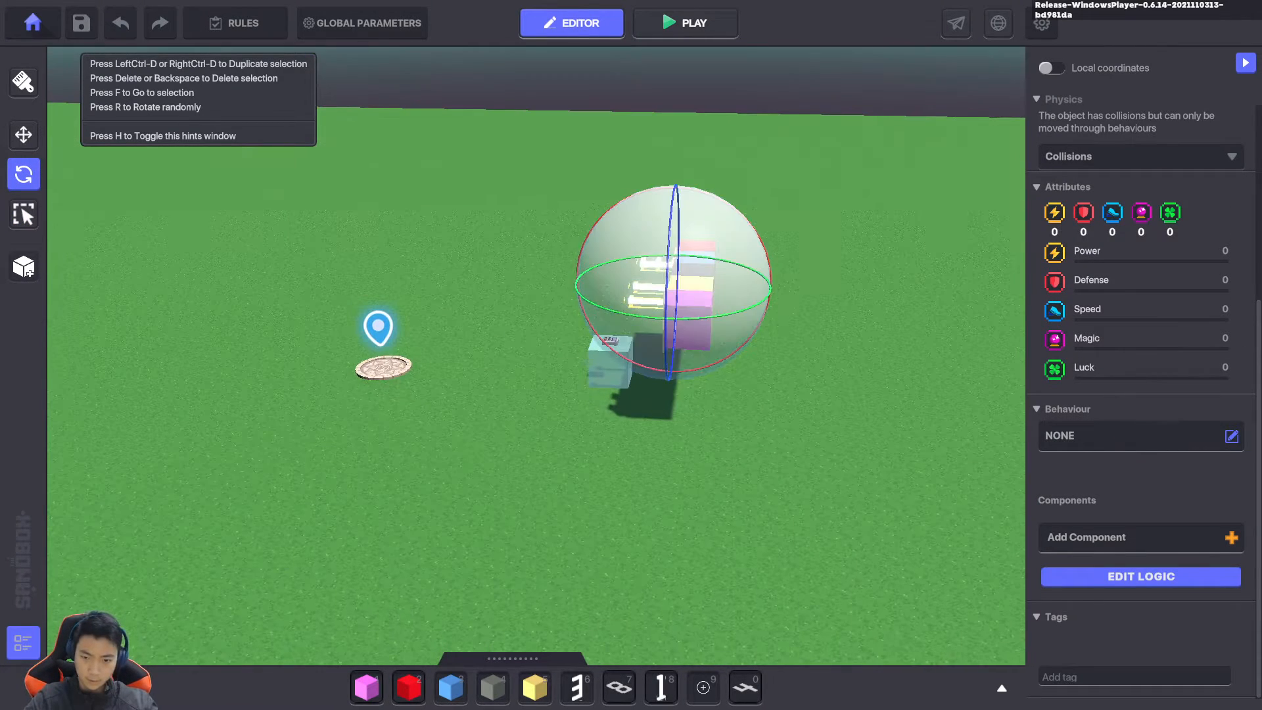
drag(593, 228, 690, 189)
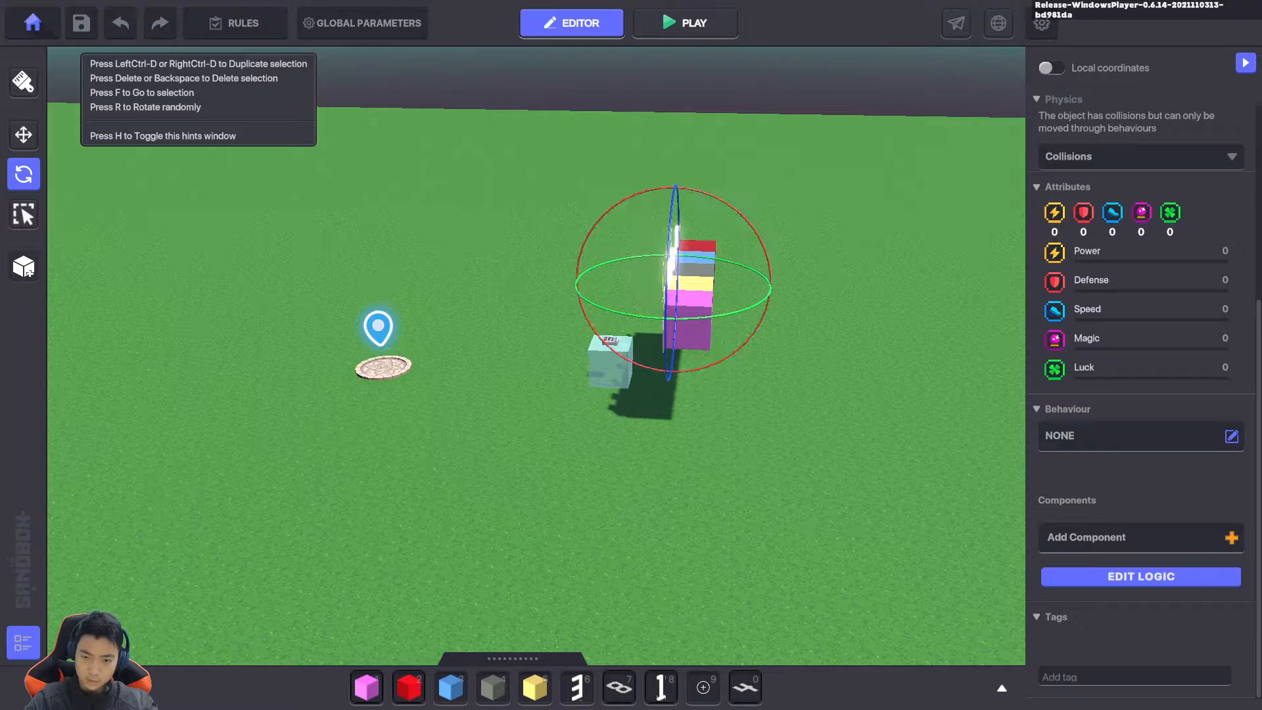
right_drag(691, 197, 845, 259)
click(24, 135)
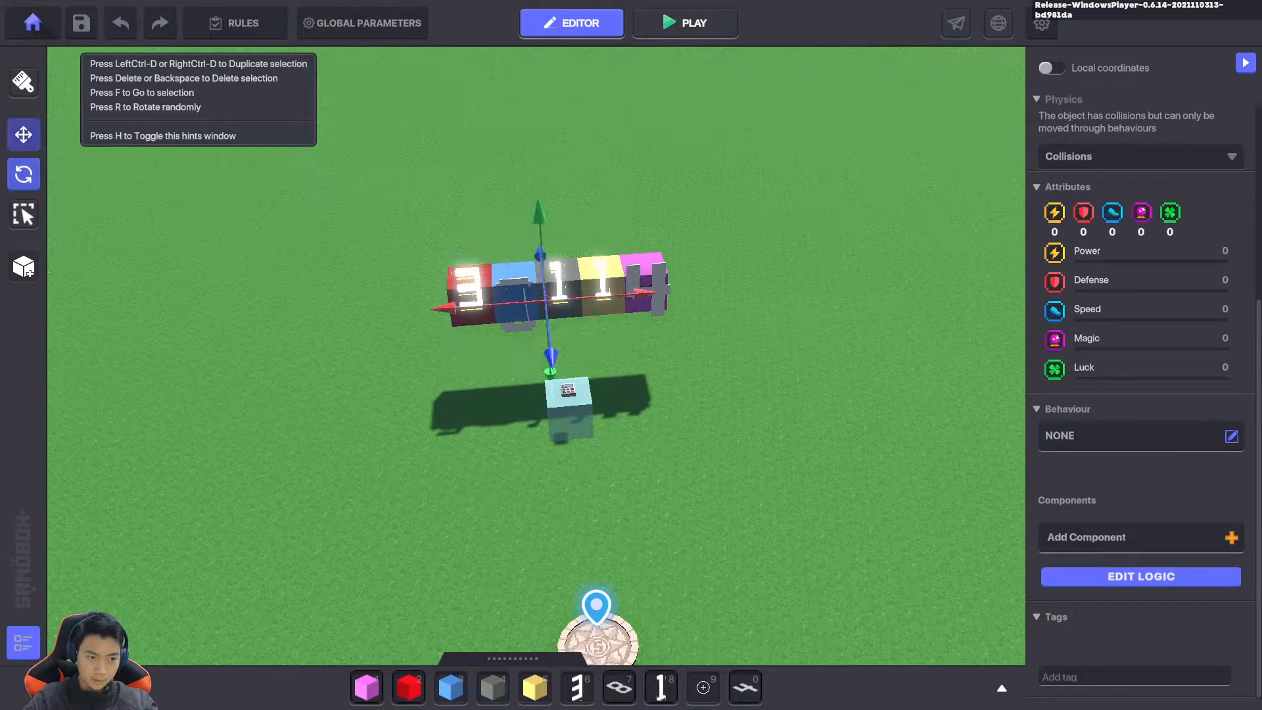
drag(539, 211, 541, 232)
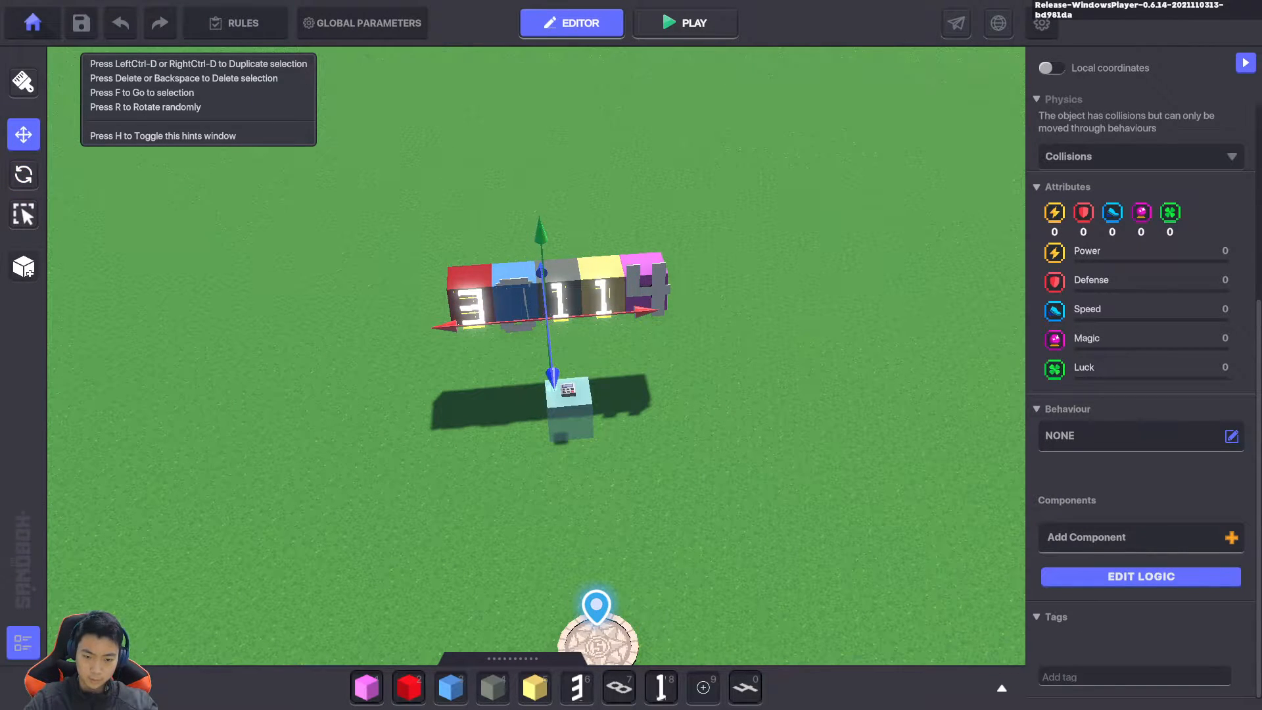
key(f)
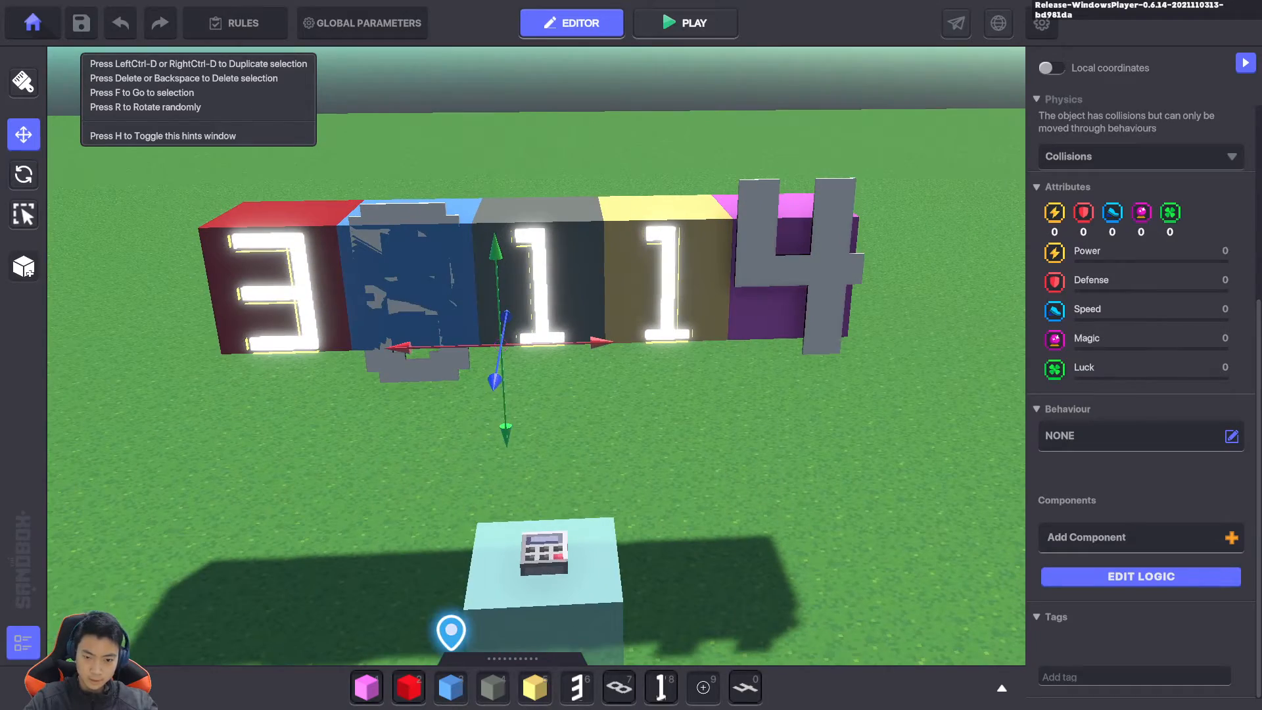
mouse_move(710, 368)
right_down()
mouse_move(542, 437)
mouse_move(710, 388)
right_up()
key(Escape)
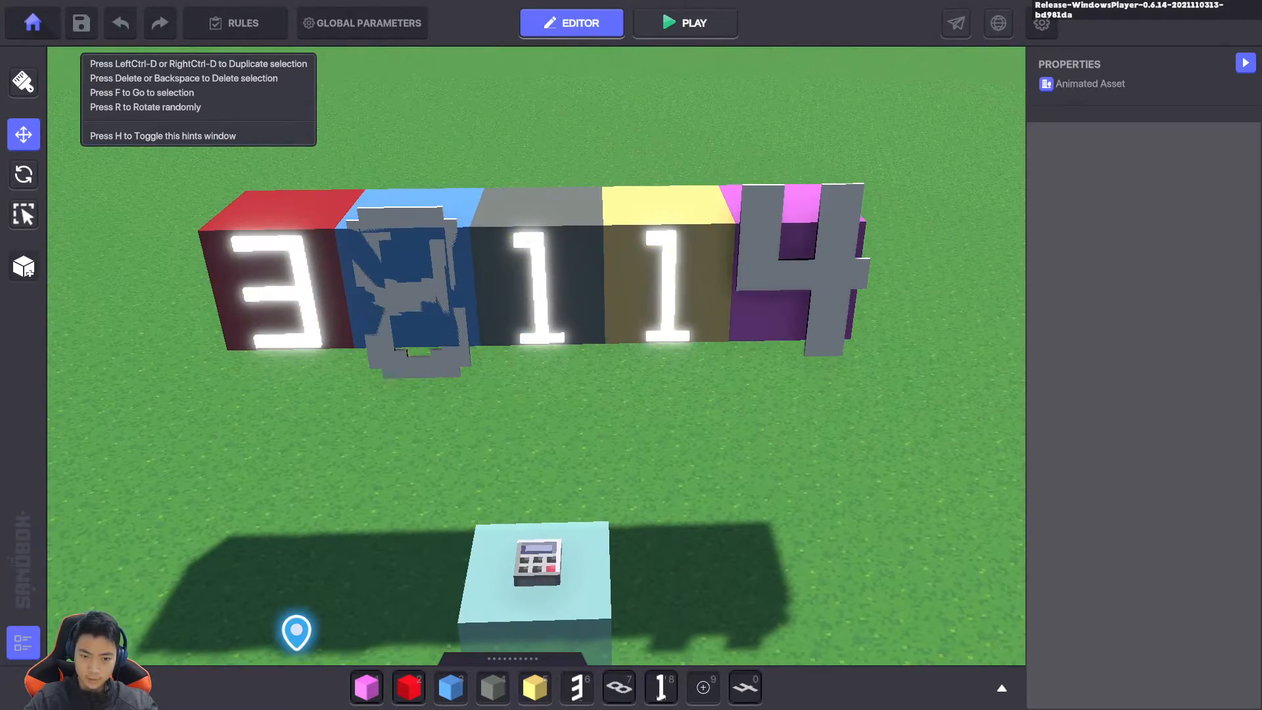
Nudge Number 8 out of the blue block's front face to Z 40.51
click(415, 295)
right_drag(416, 315, 441, 276)
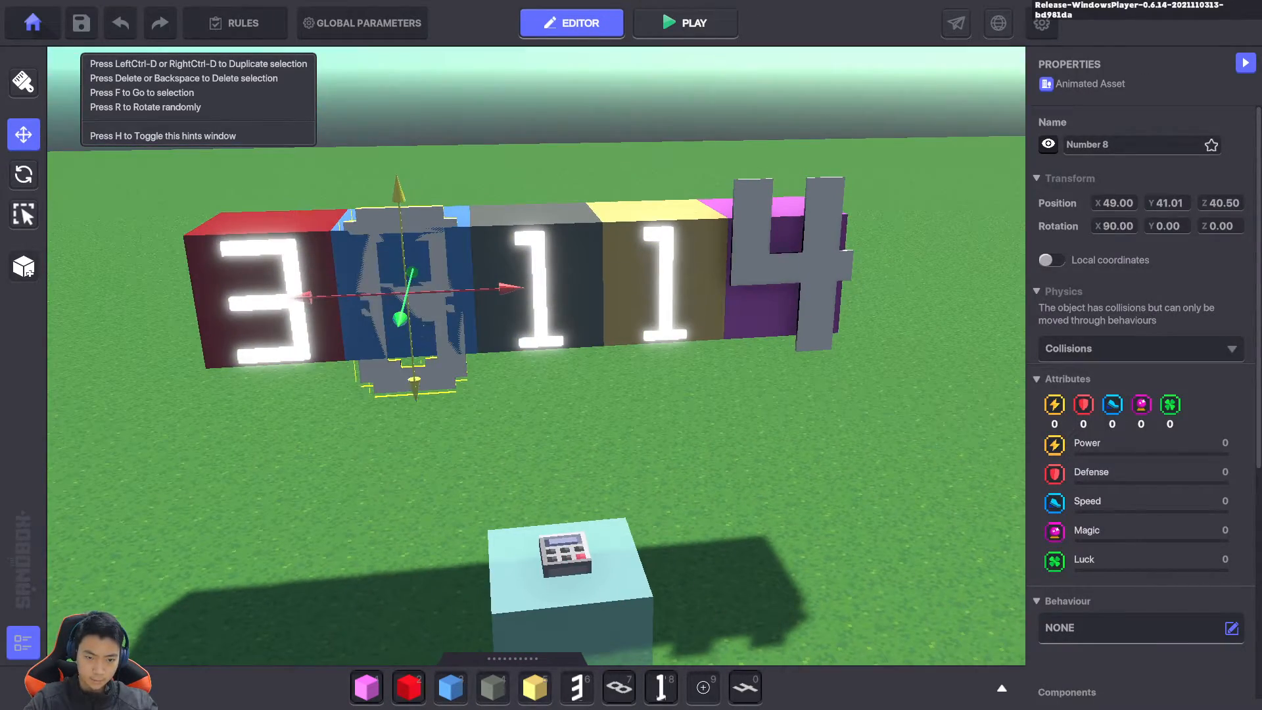
mouse_move(399, 194)
mouse_down()
mouse_move(395, 138)
mouse_move(393, 209)
mouse_move(398, 193)
mouse_up()
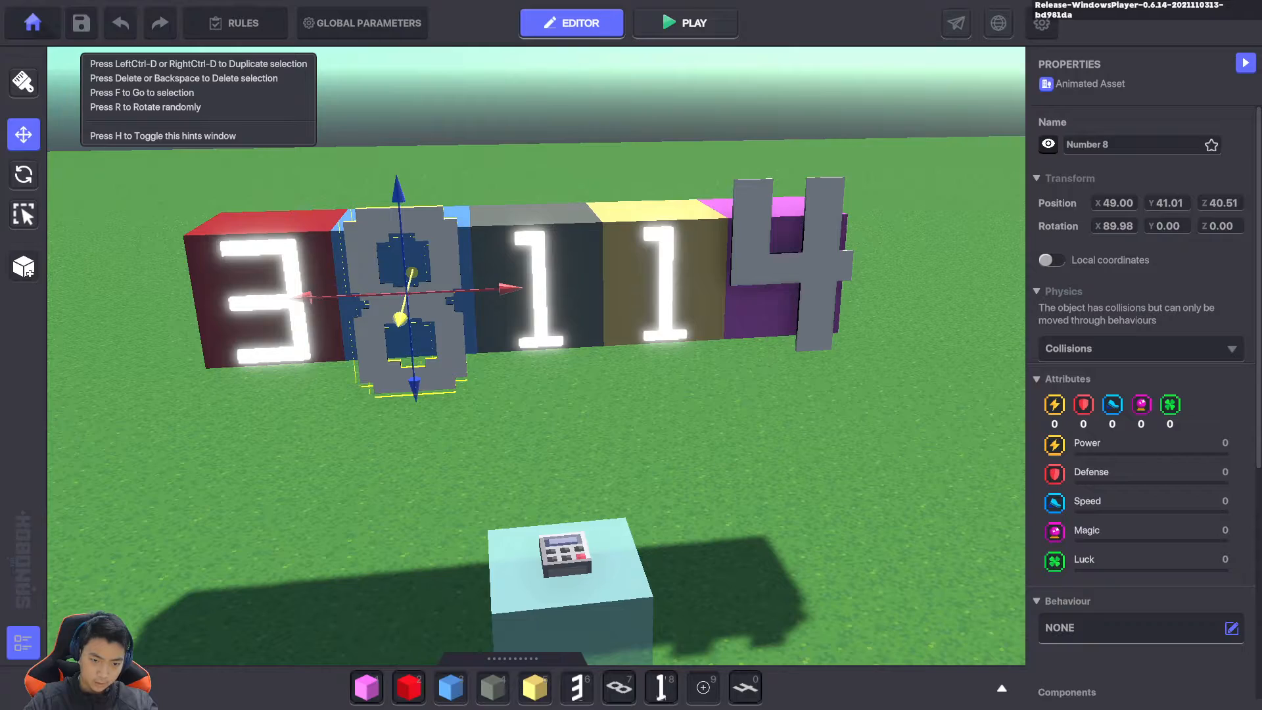
key(Escape)
Select Number 4 in front of the pink block and adjust its position slightly
right_drag(401, 321, 342, 352)
key(d)
click(519, 325)
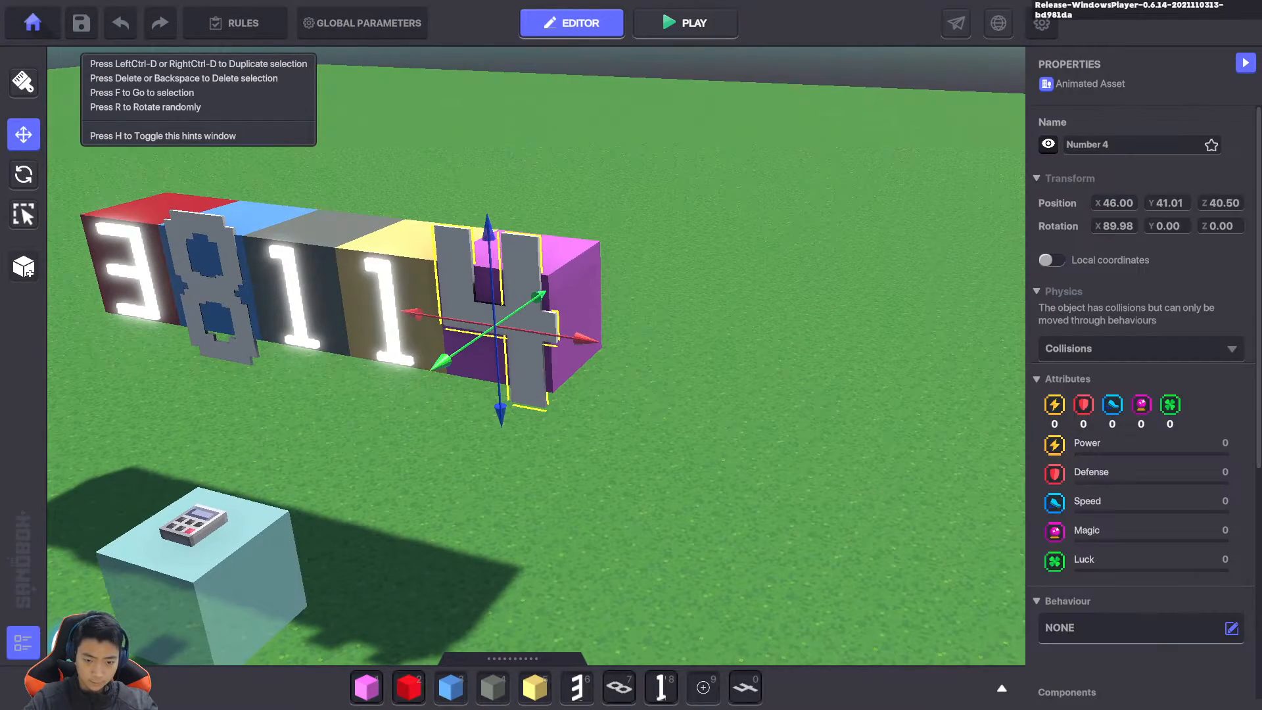
right_drag(520, 326, 579, 256)
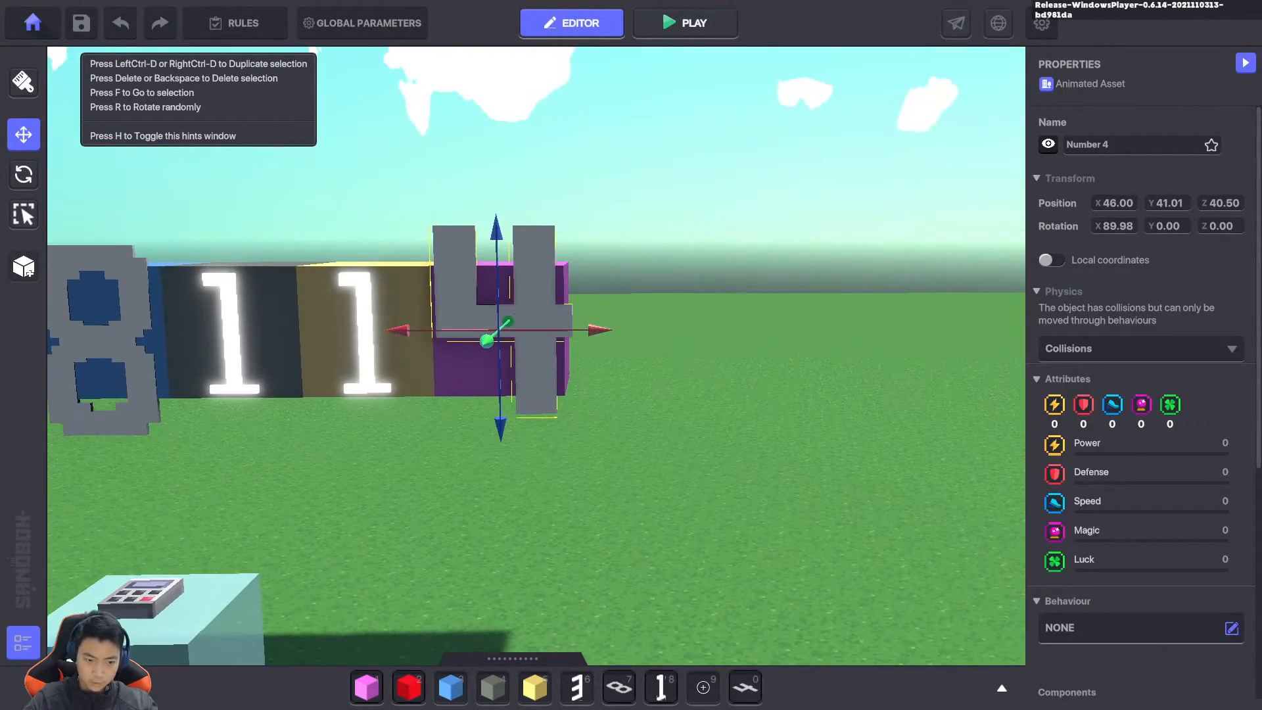
mouse_move(497, 228)
mouse_down()
mouse_move(500, 293)
mouse_move(497, 229)
mouse_up()
key(Escape)
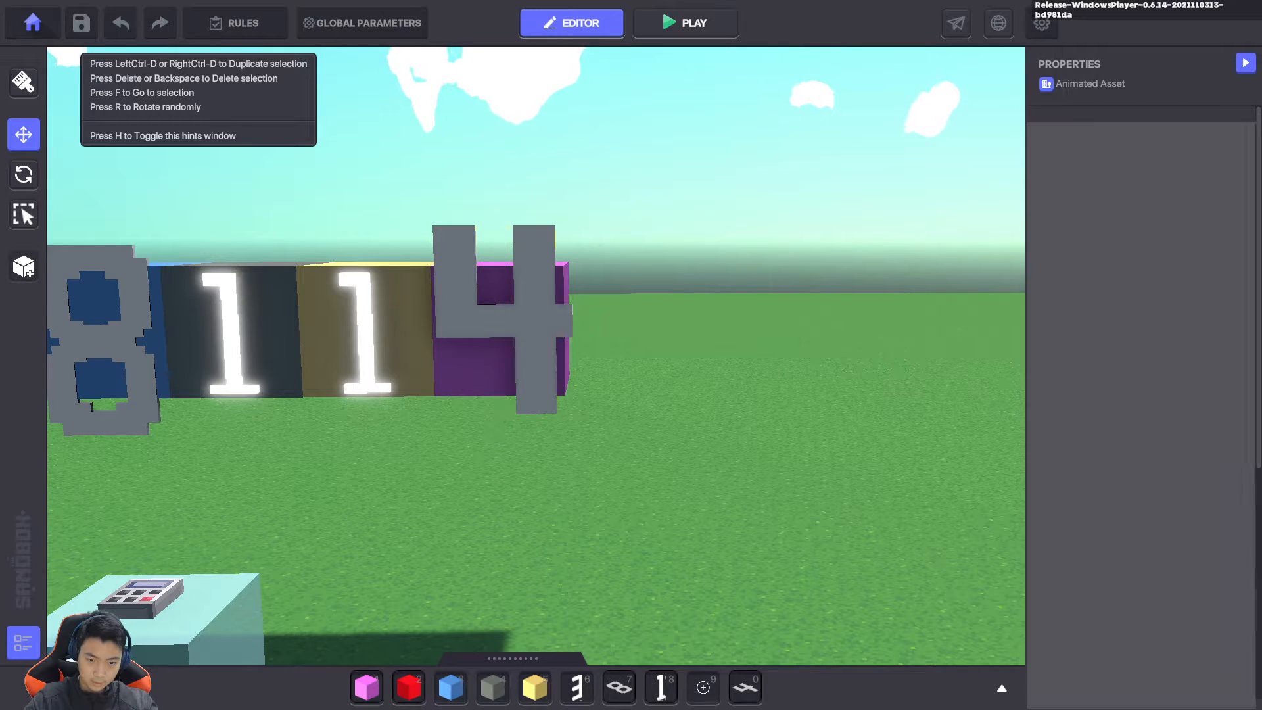
Examine the numbered colour row from farther back, together with the keypad, the spawn point and the separate red clue block
scroll(537, 355, down, 5)
key(a)
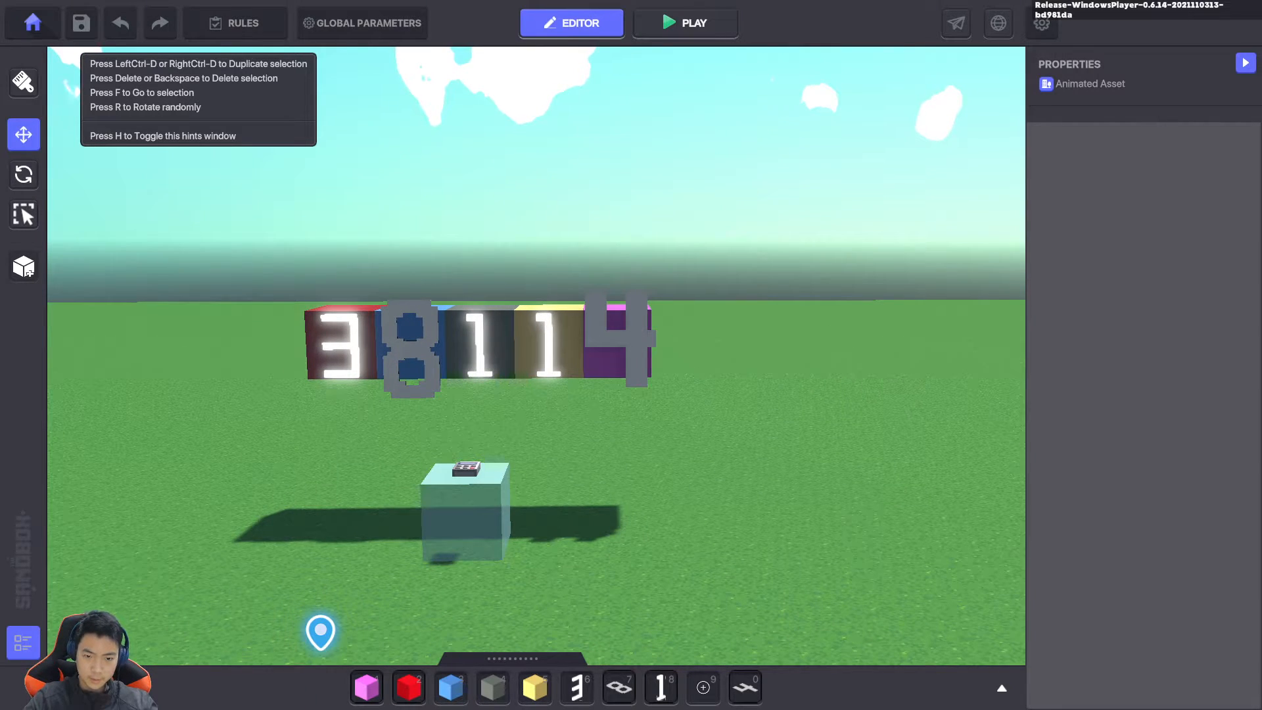
scroll(536, 355, down, 1)
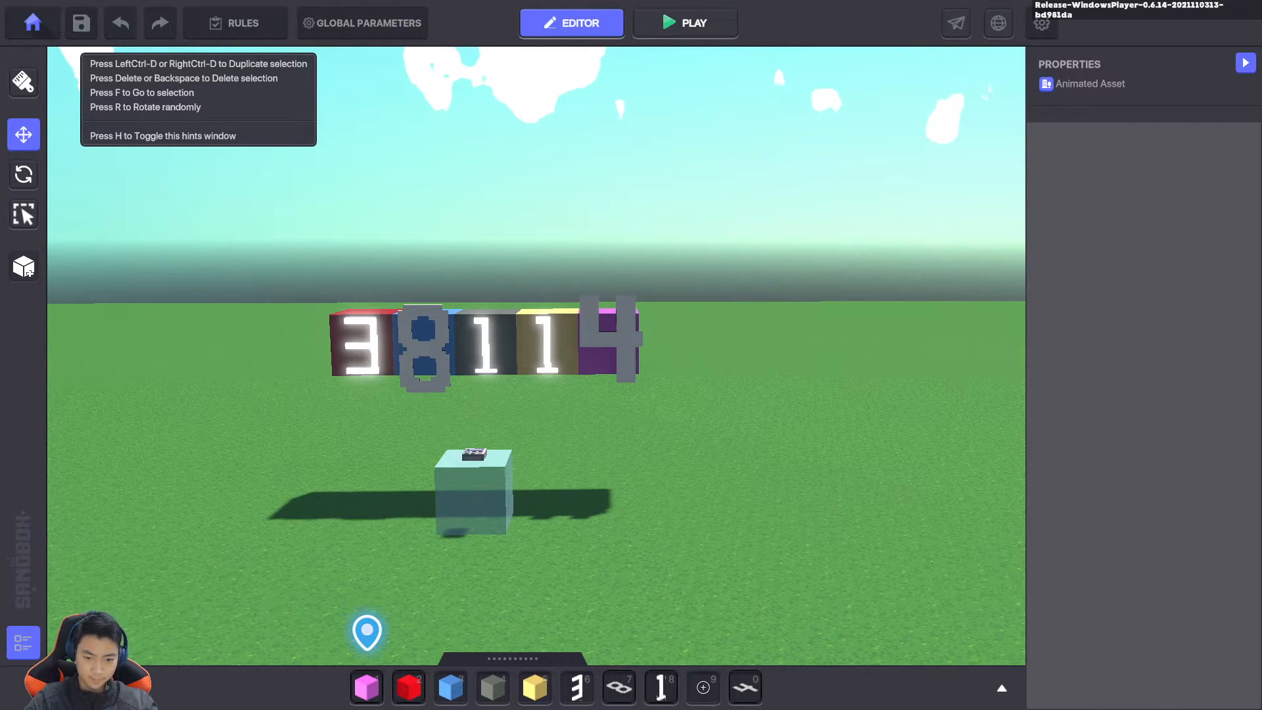
scroll(537, 355, down, 2)
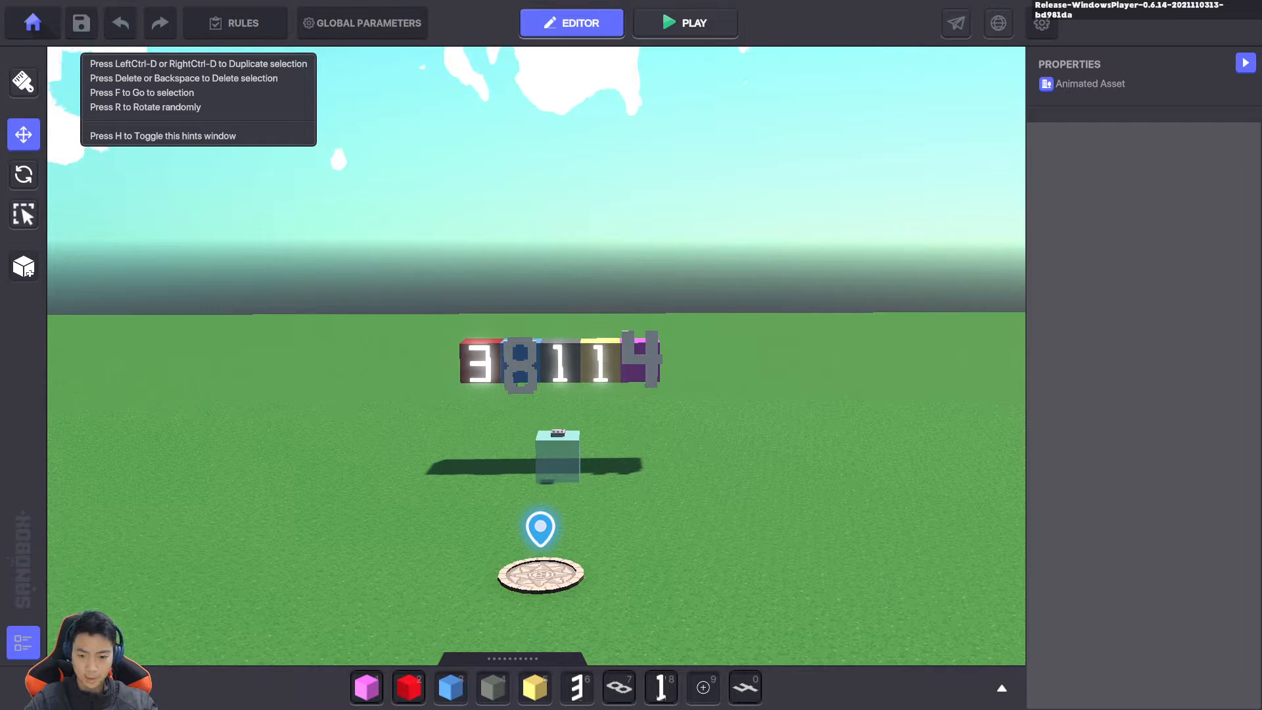
key(d)
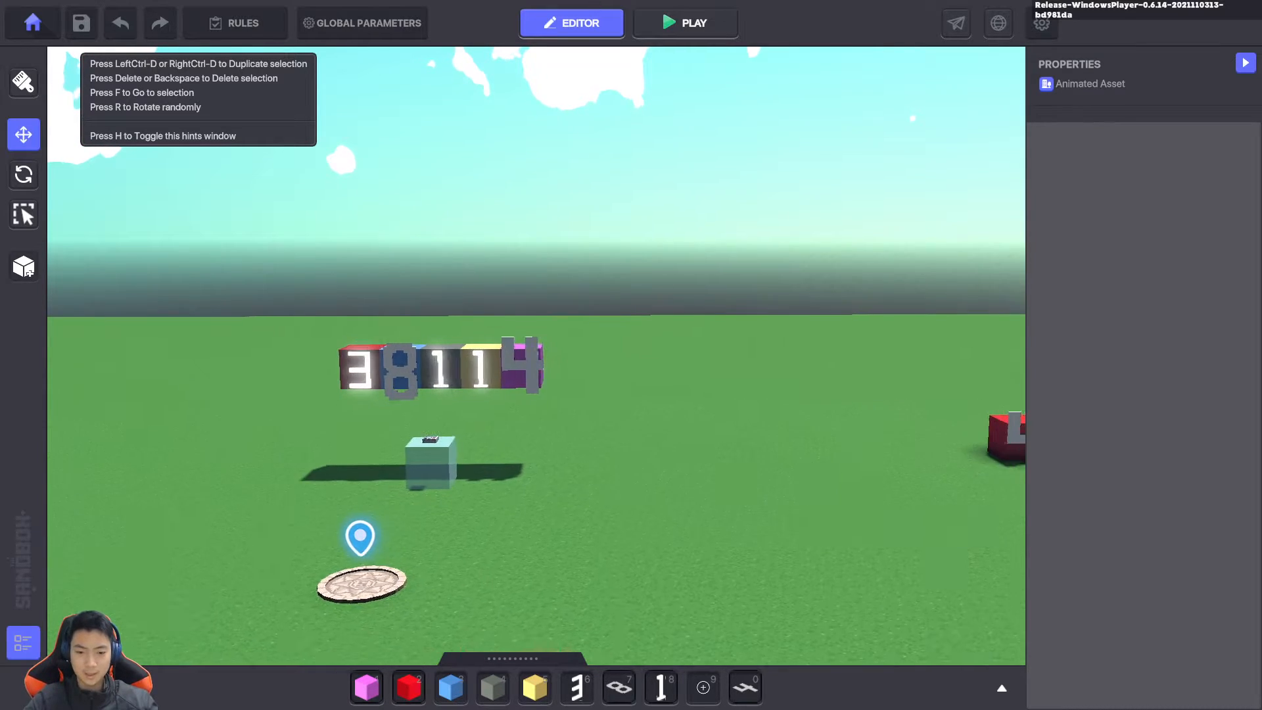
key(s)
key(d)
key(a)
key(e)
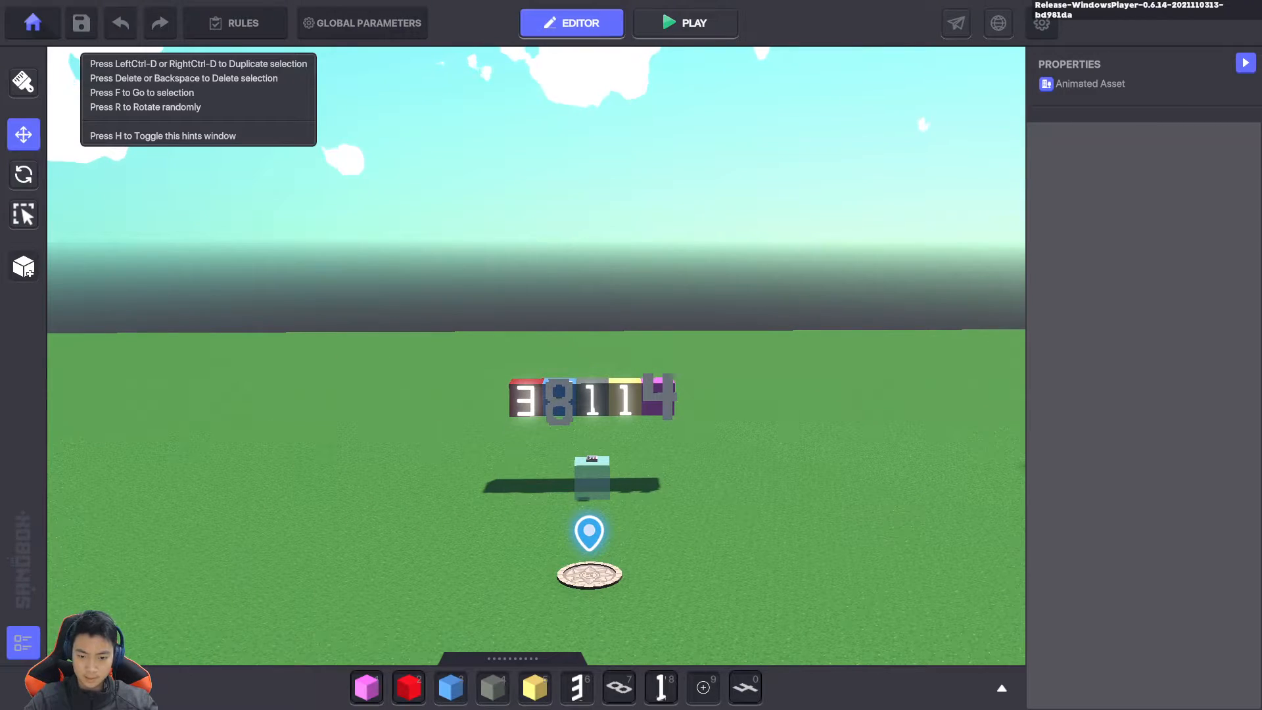
key(d)
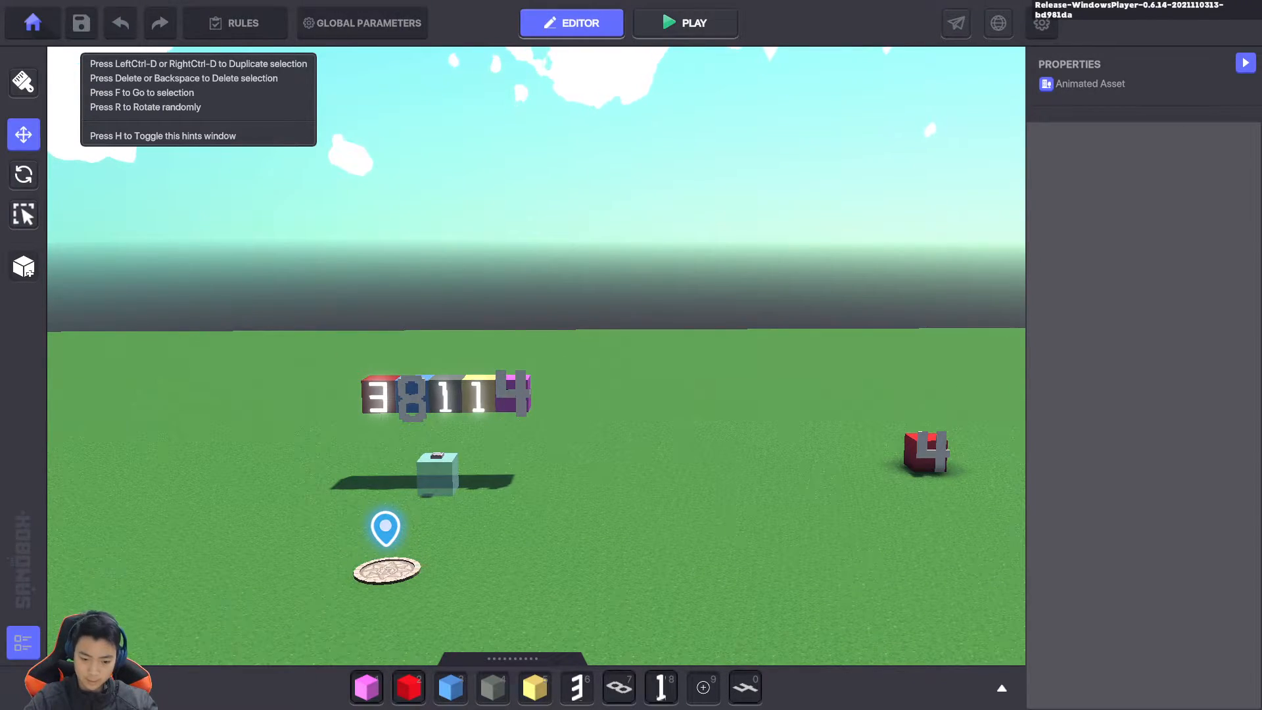
Play-test the experience, walking the avatar up to the keypad block and the numbered colour row, and return to the editor
key(w)
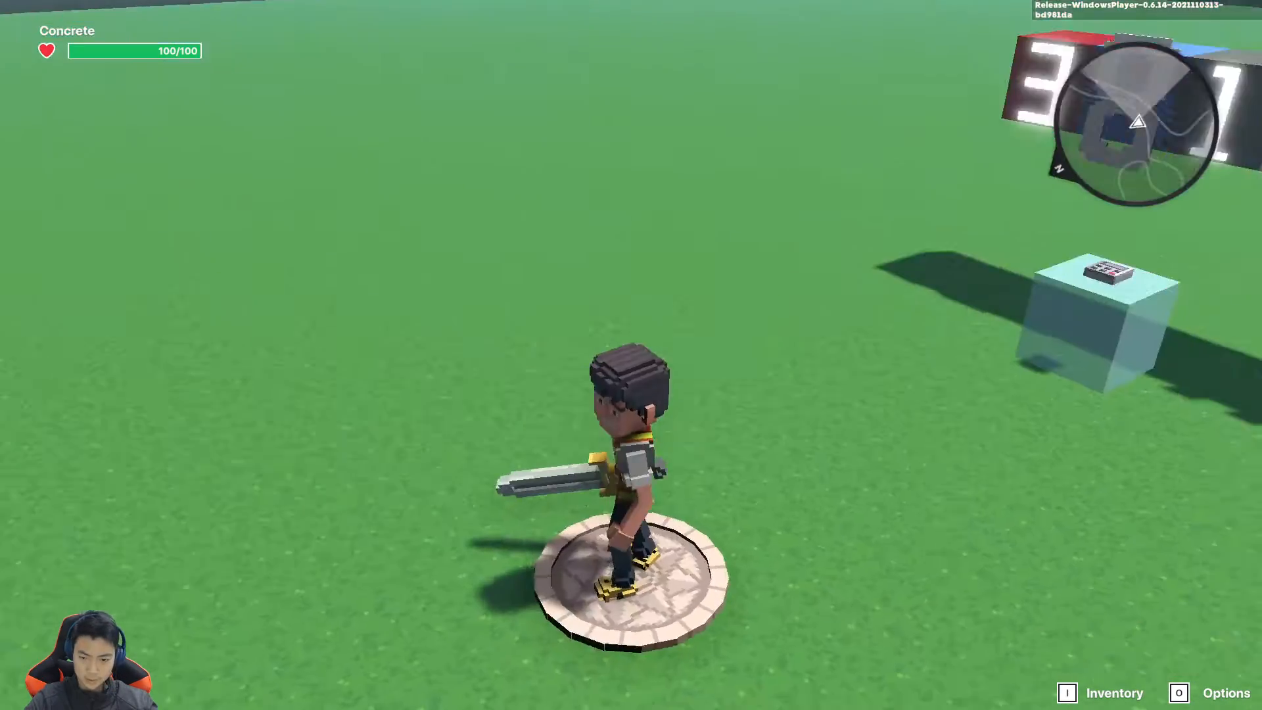
key(w)
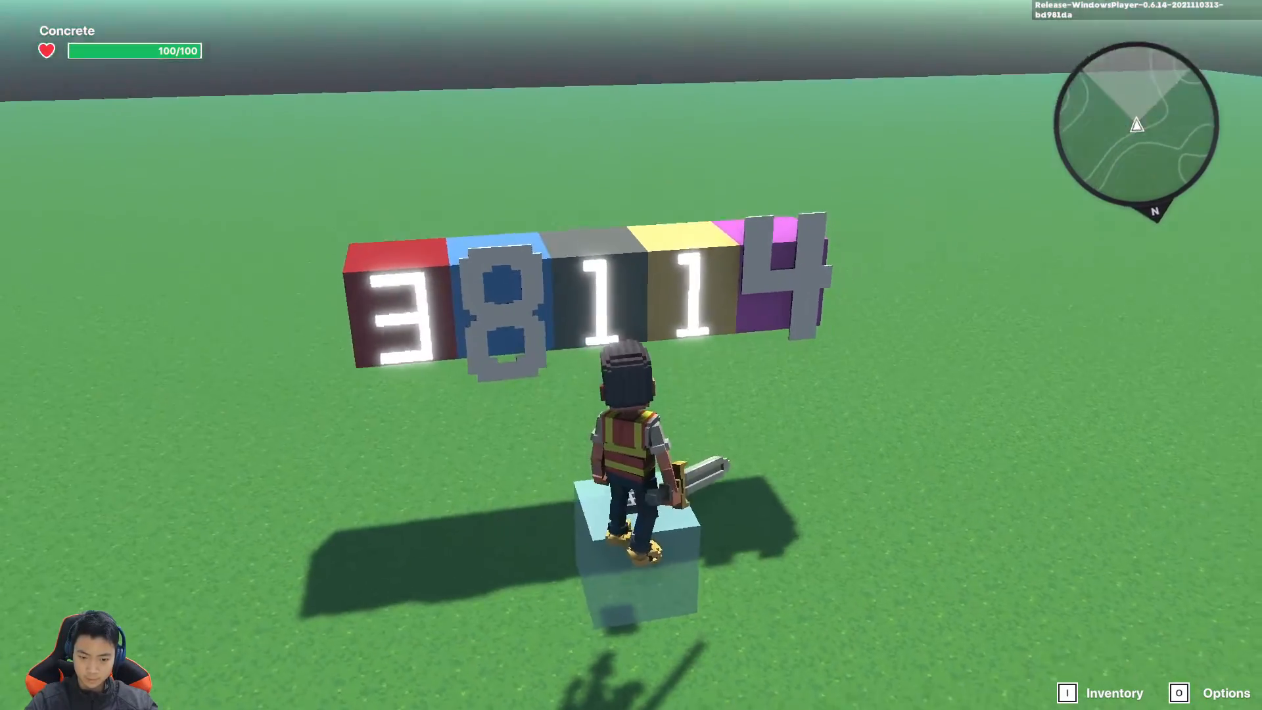
key(w)
key(space)
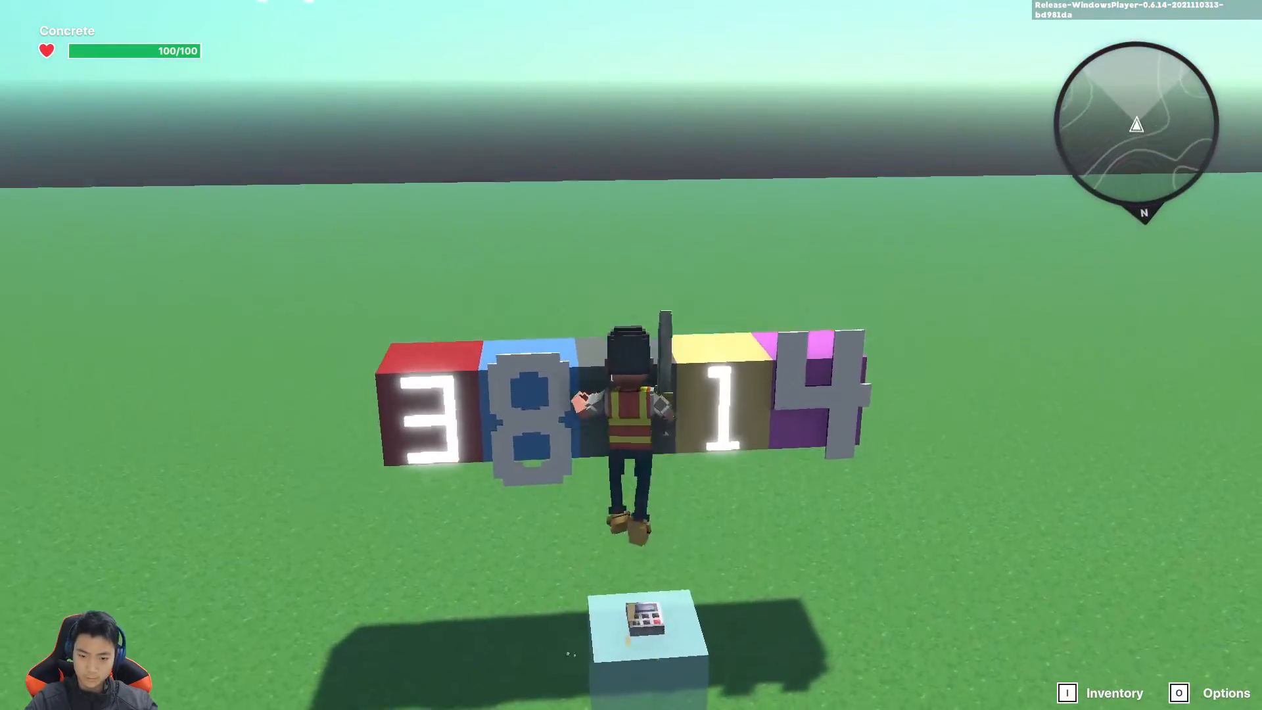
key(d)
key(Escape)
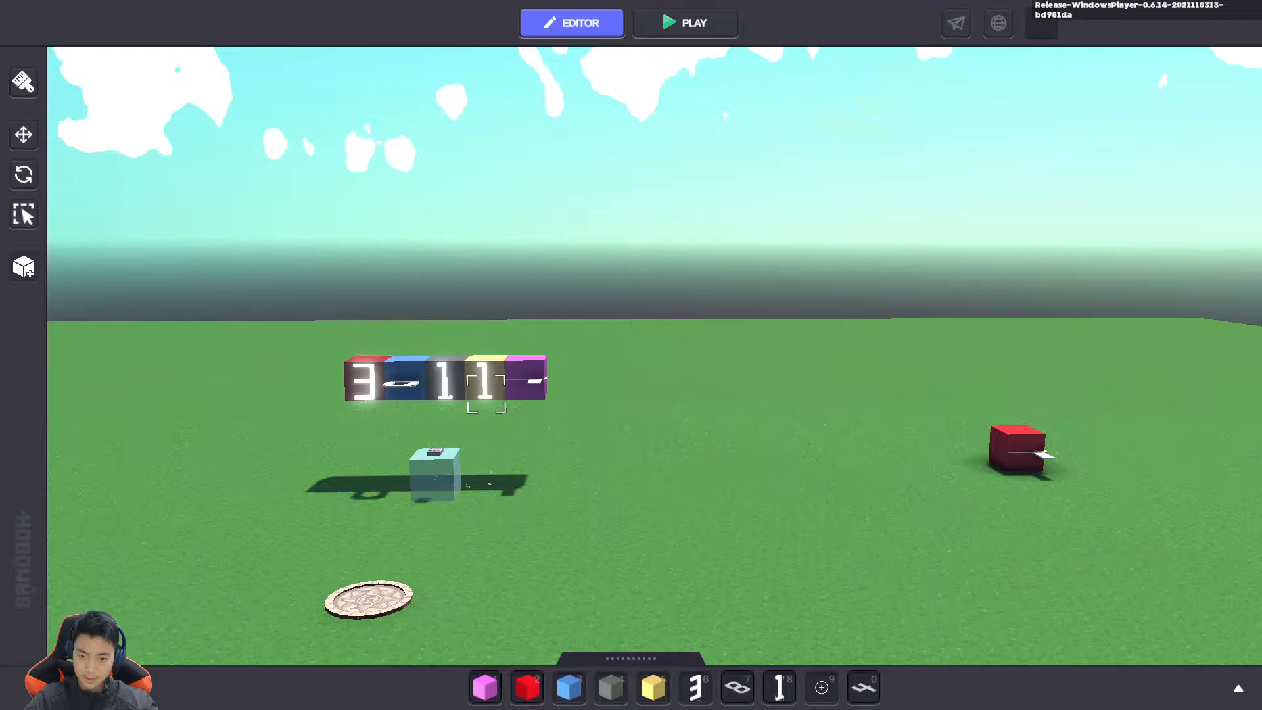
Enable quests in the experience rules and add a quest named "Colour Code"
key(a)
key(w)
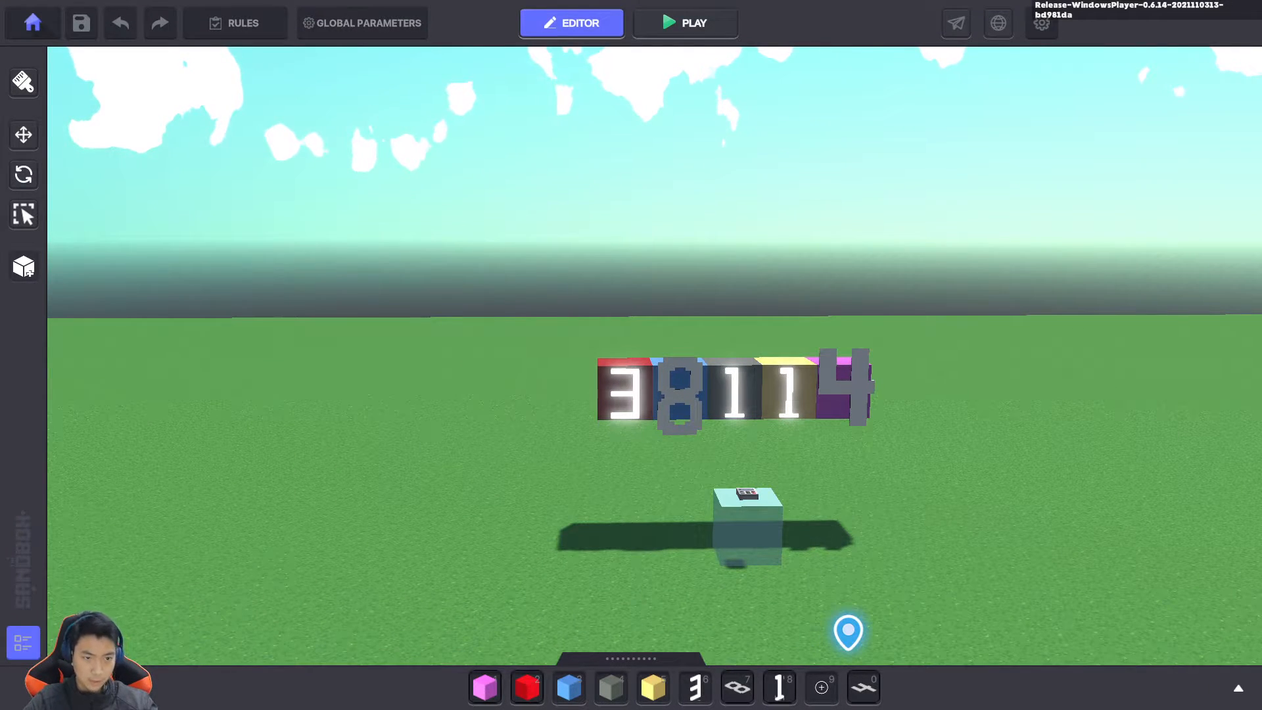
click(236, 22)
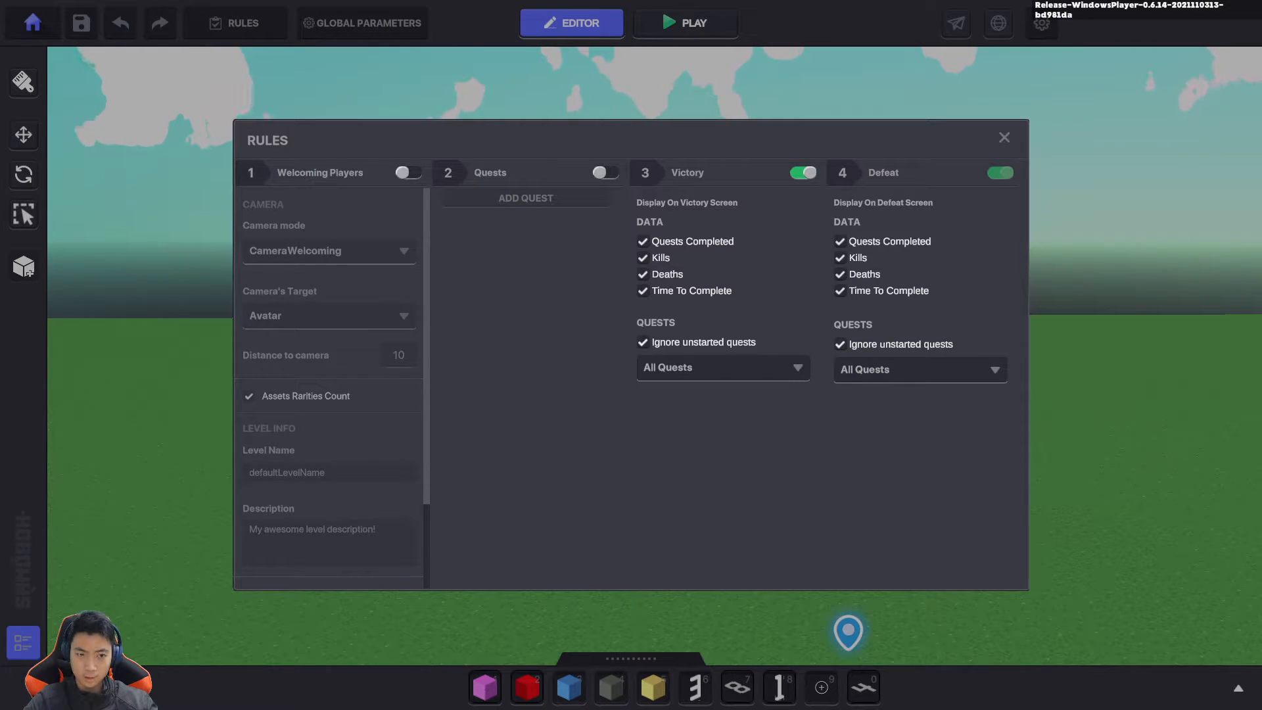
click(606, 172)
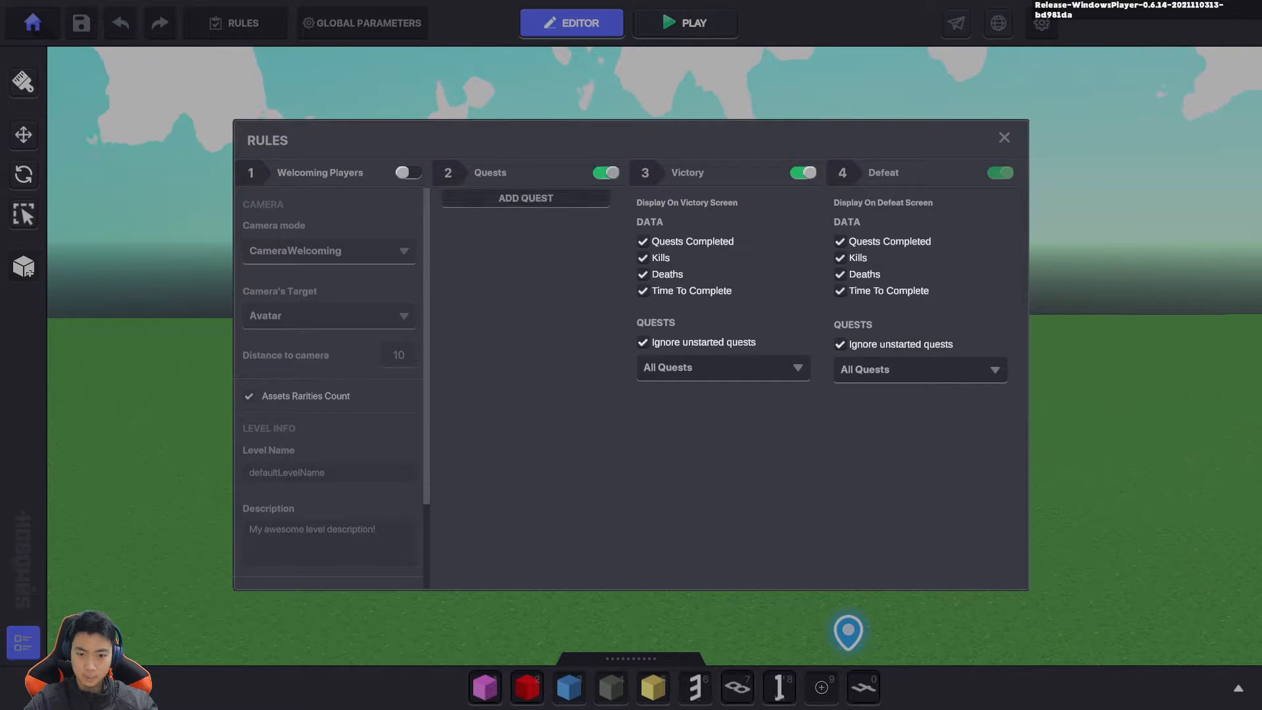
click(526, 198)
click(522, 204)
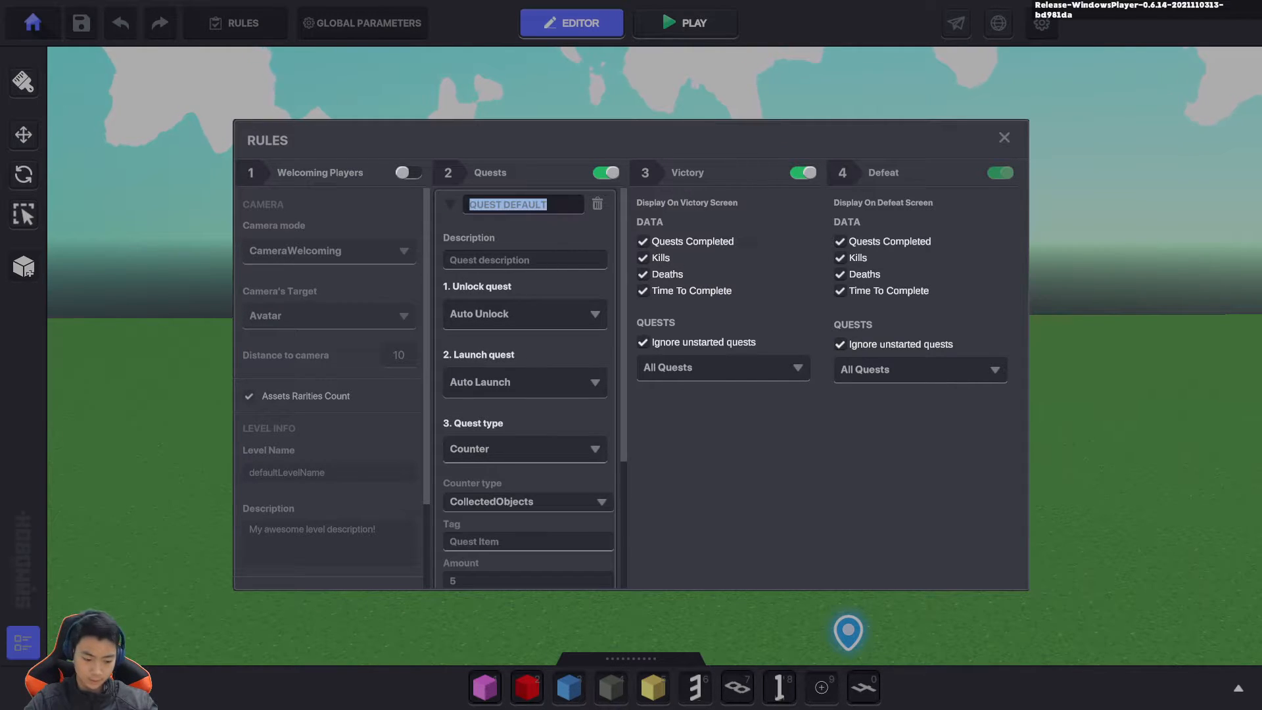
text(Co)
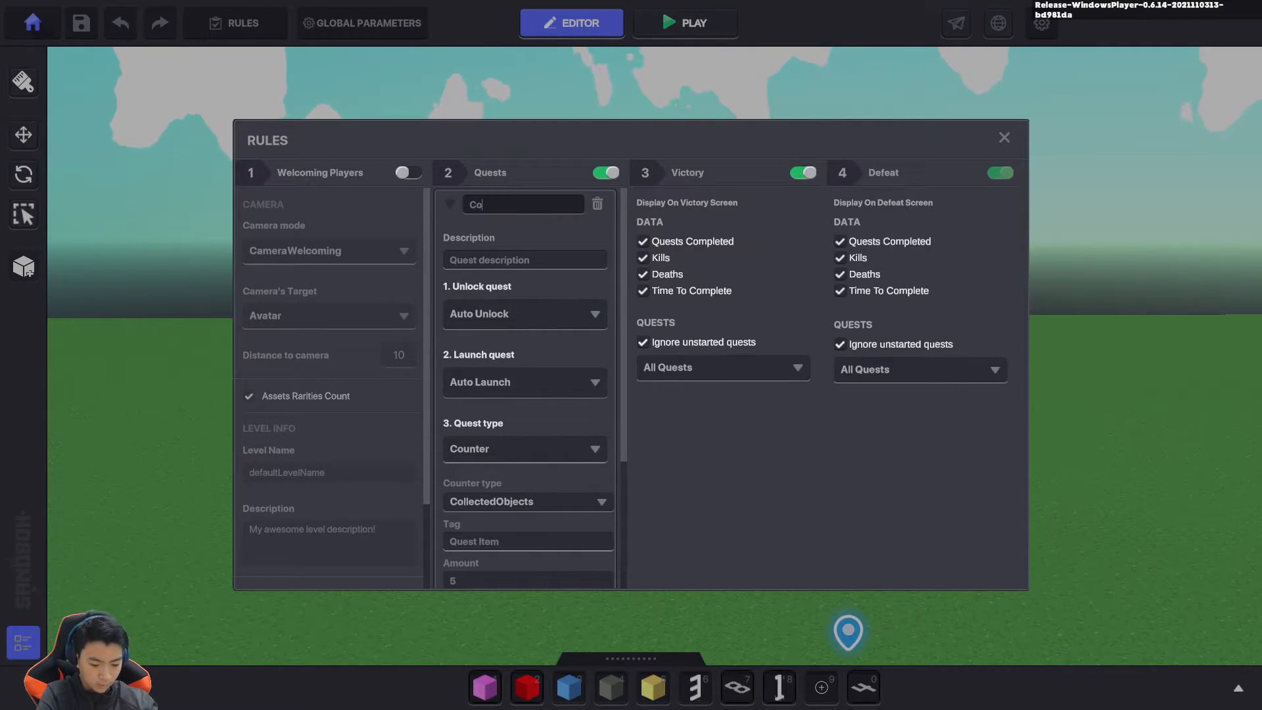
text(lour CV)
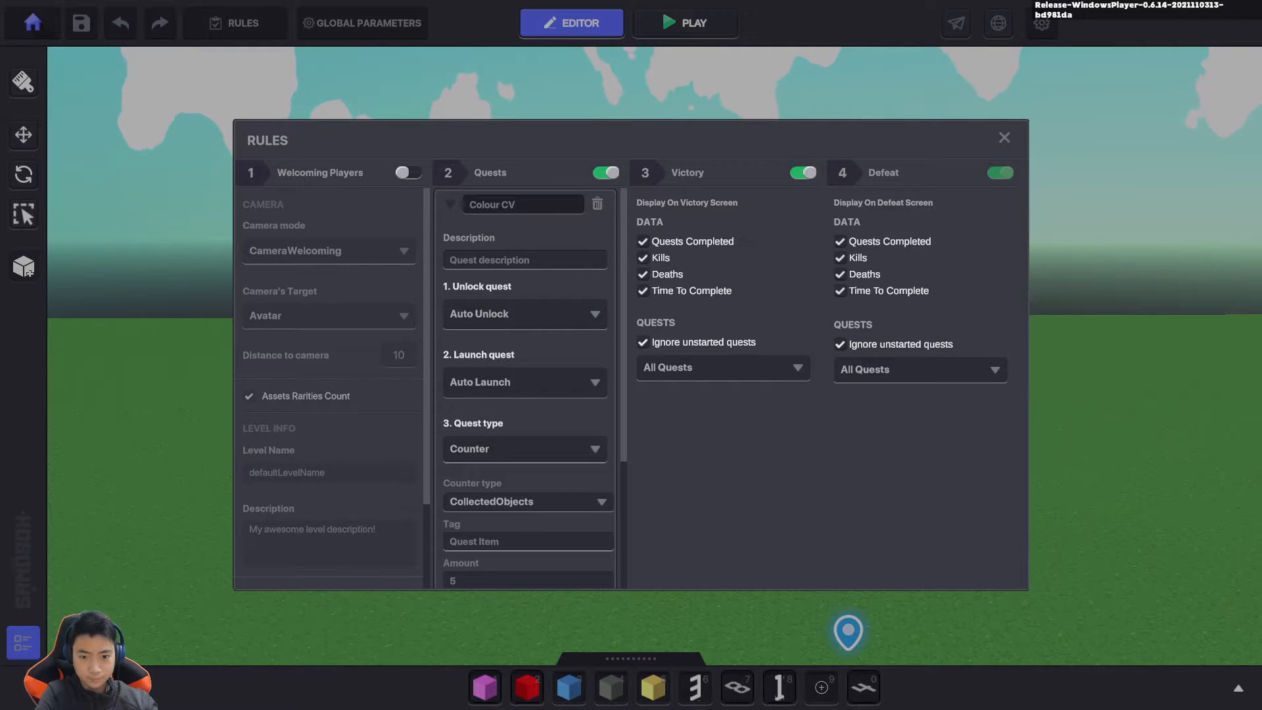
key(BackSpace)
text(ode)
Give the Colour Code quest the description "Find the correct combination."
key(Tab)
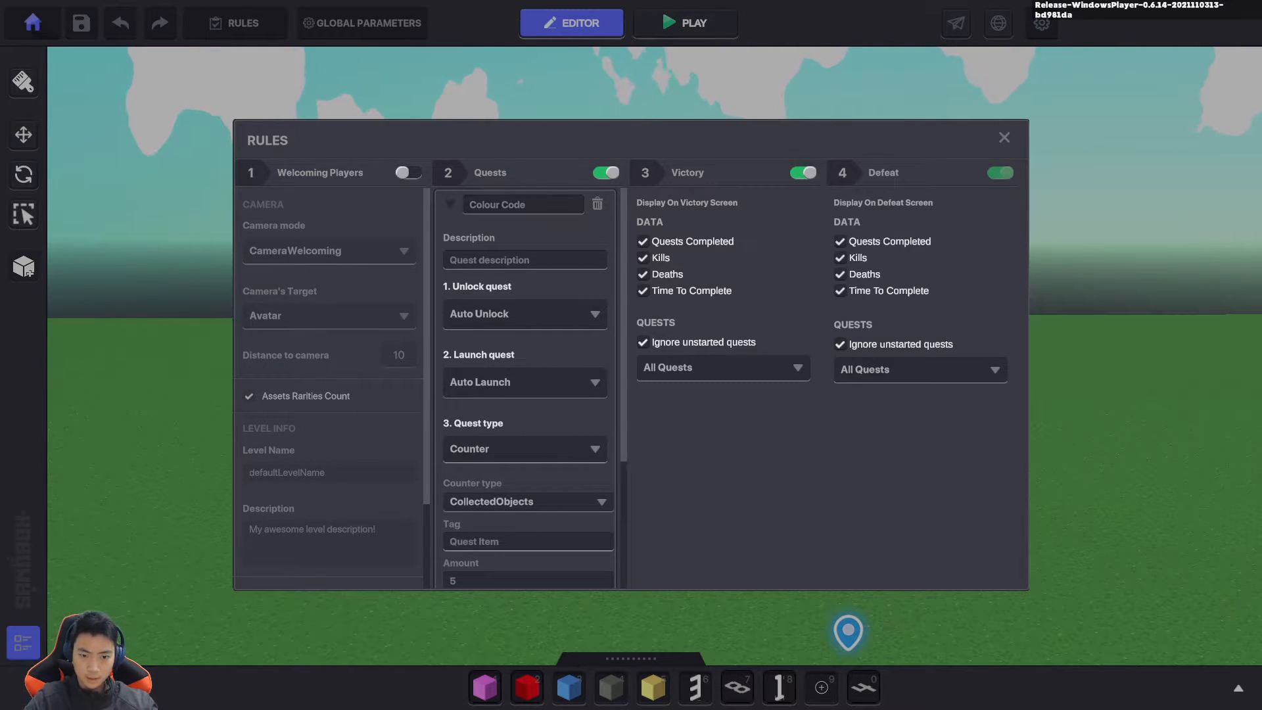
text(Fi)
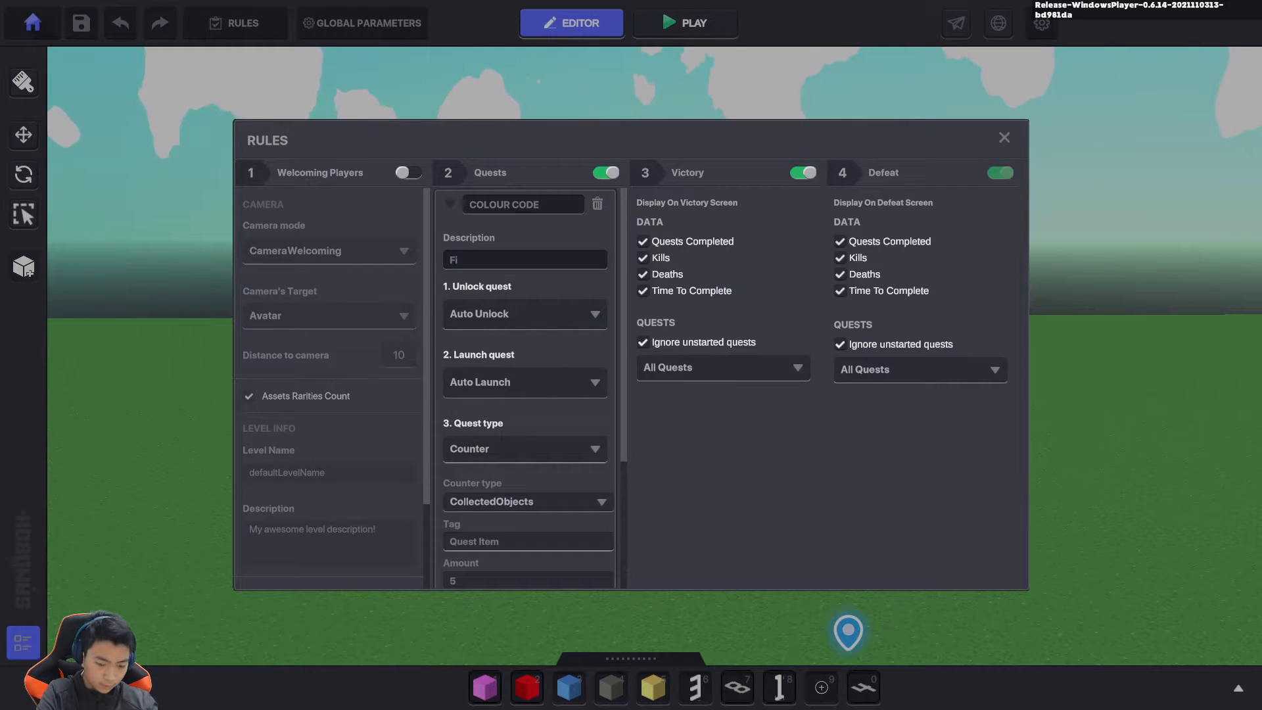
text(nd the )
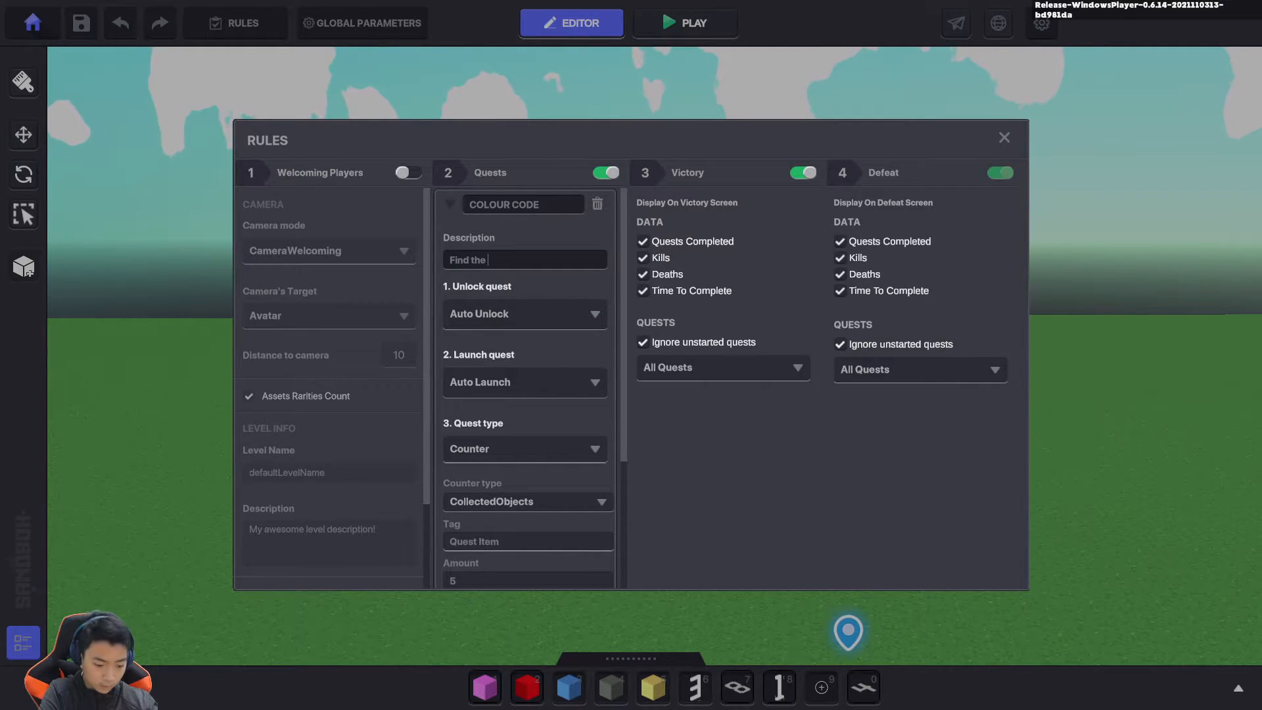
text(correc)
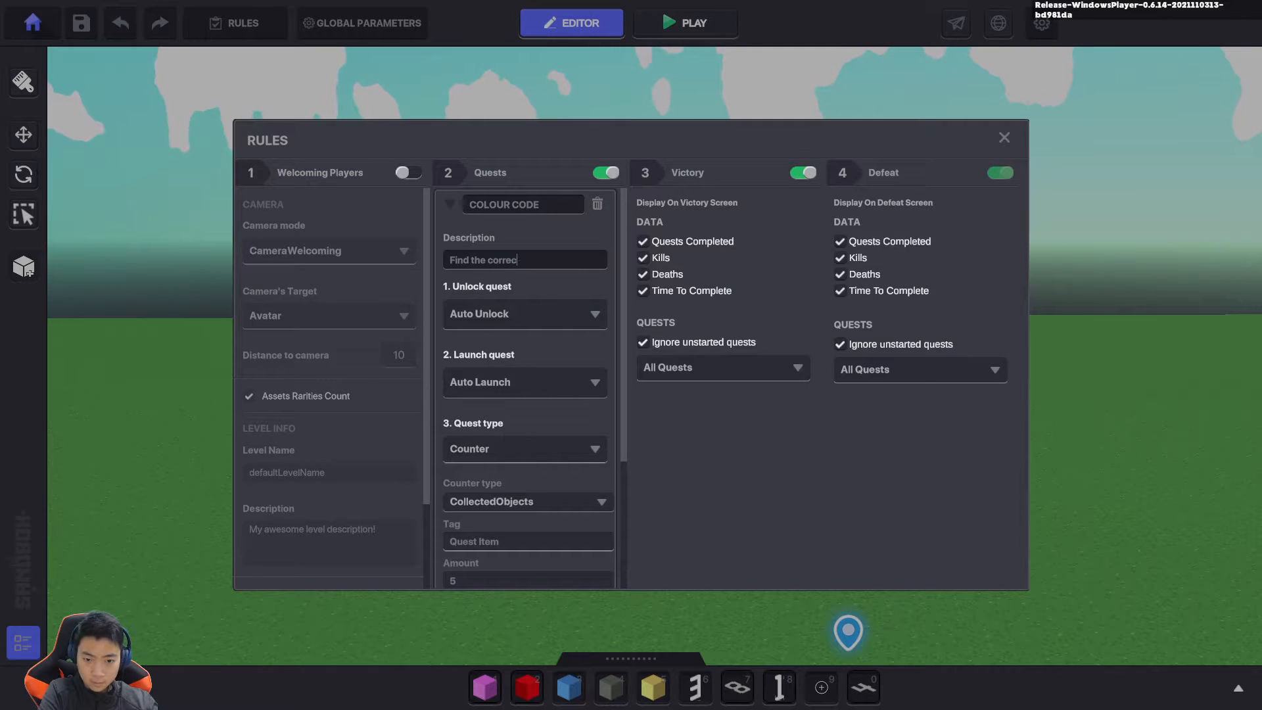
text(t com)
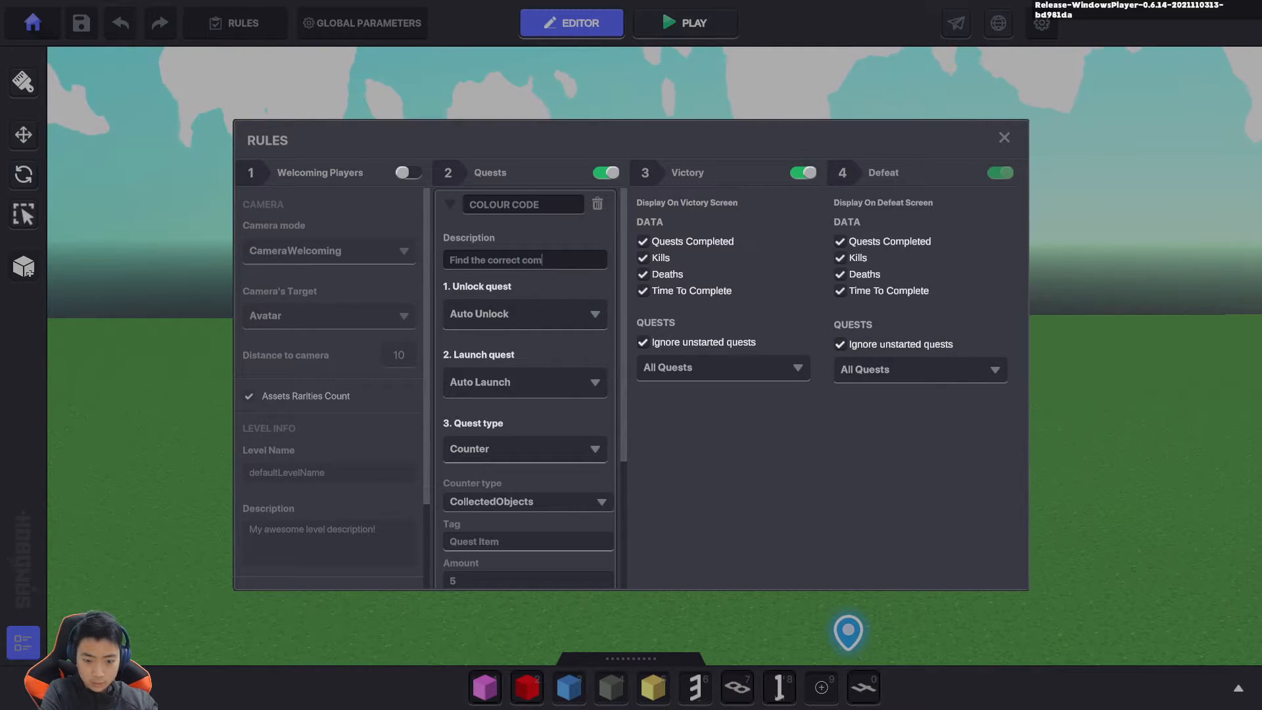
text(bination)
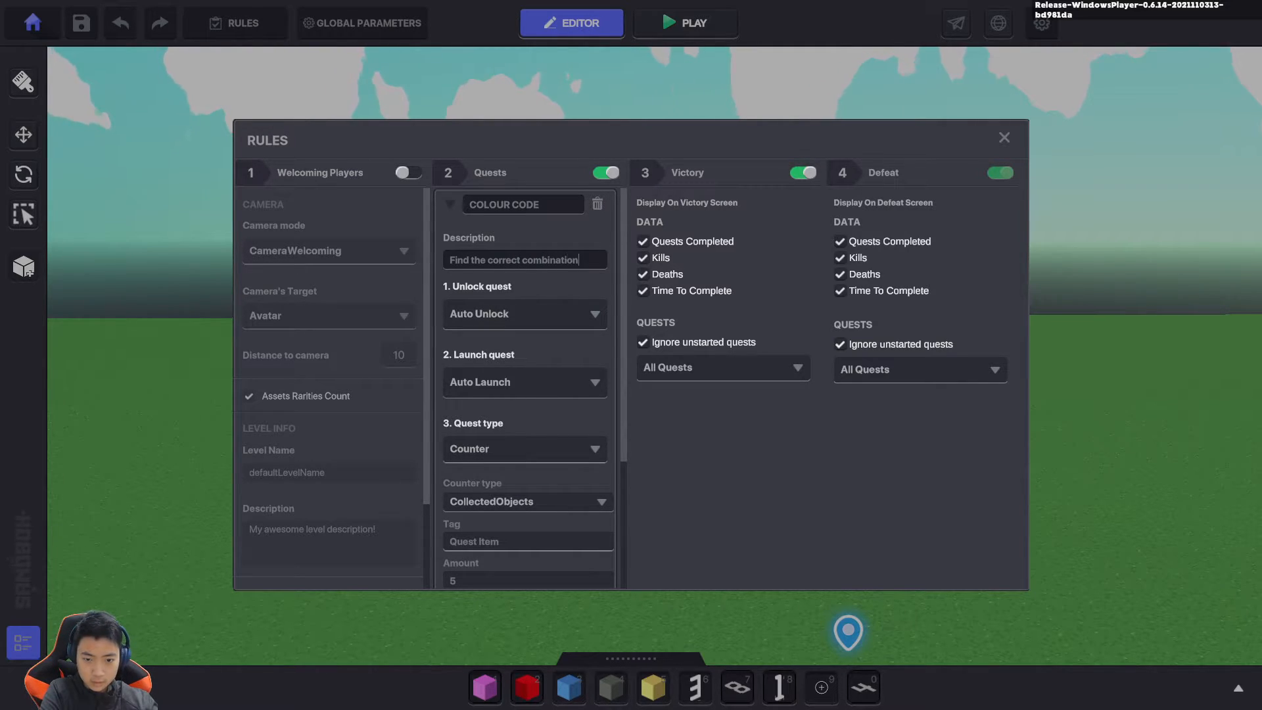
text(.)
key(Return)
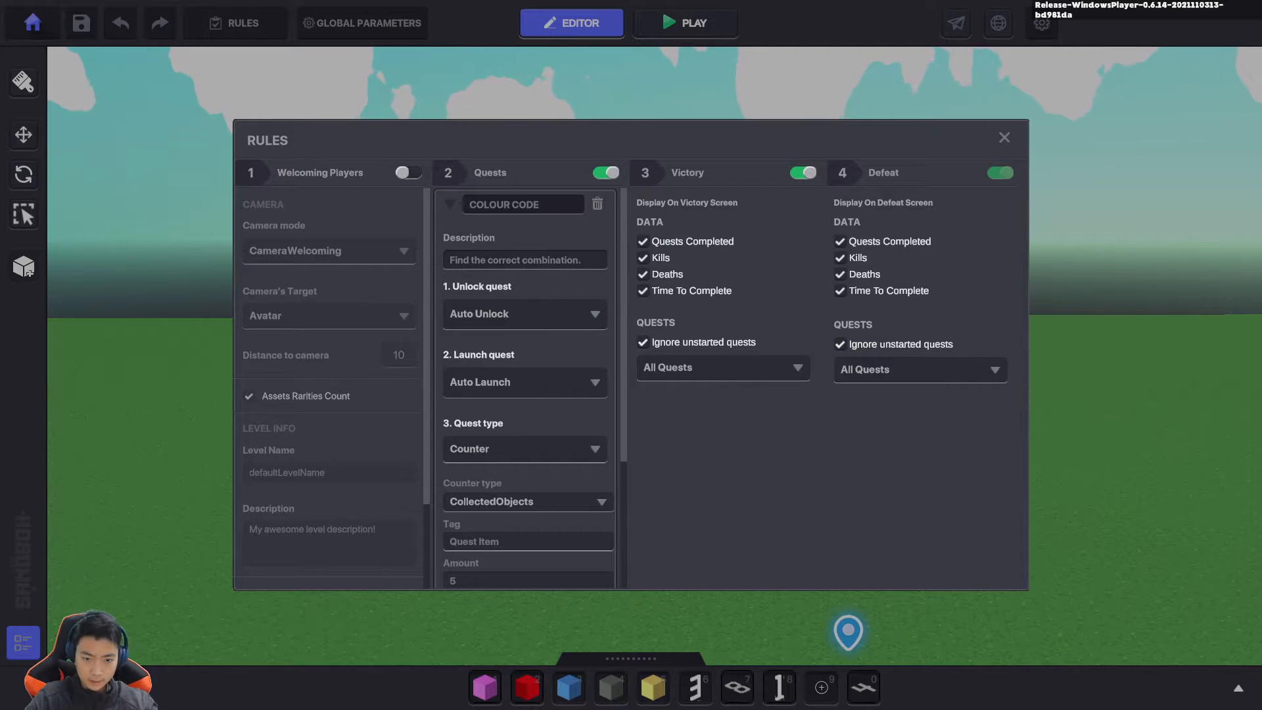
Make the Colour Code quest's unlock condition Requires Message, using the StartColour message
click(526, 314)
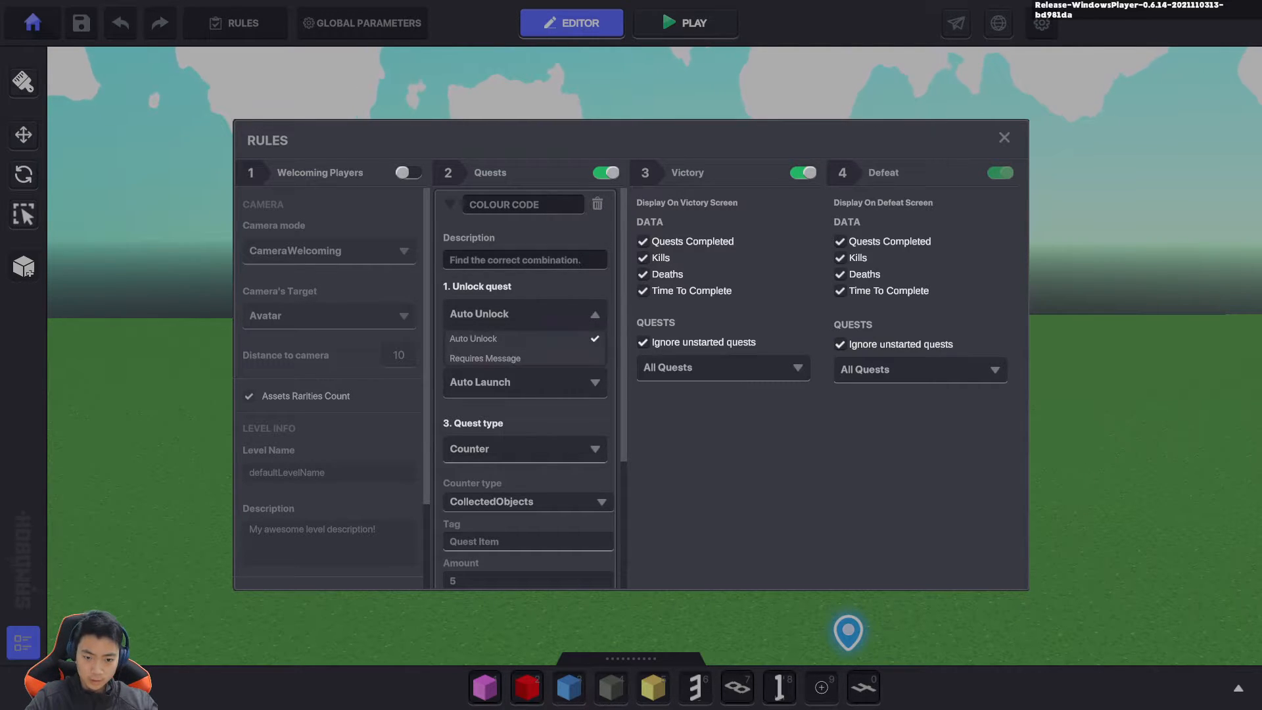
click(485, 359)
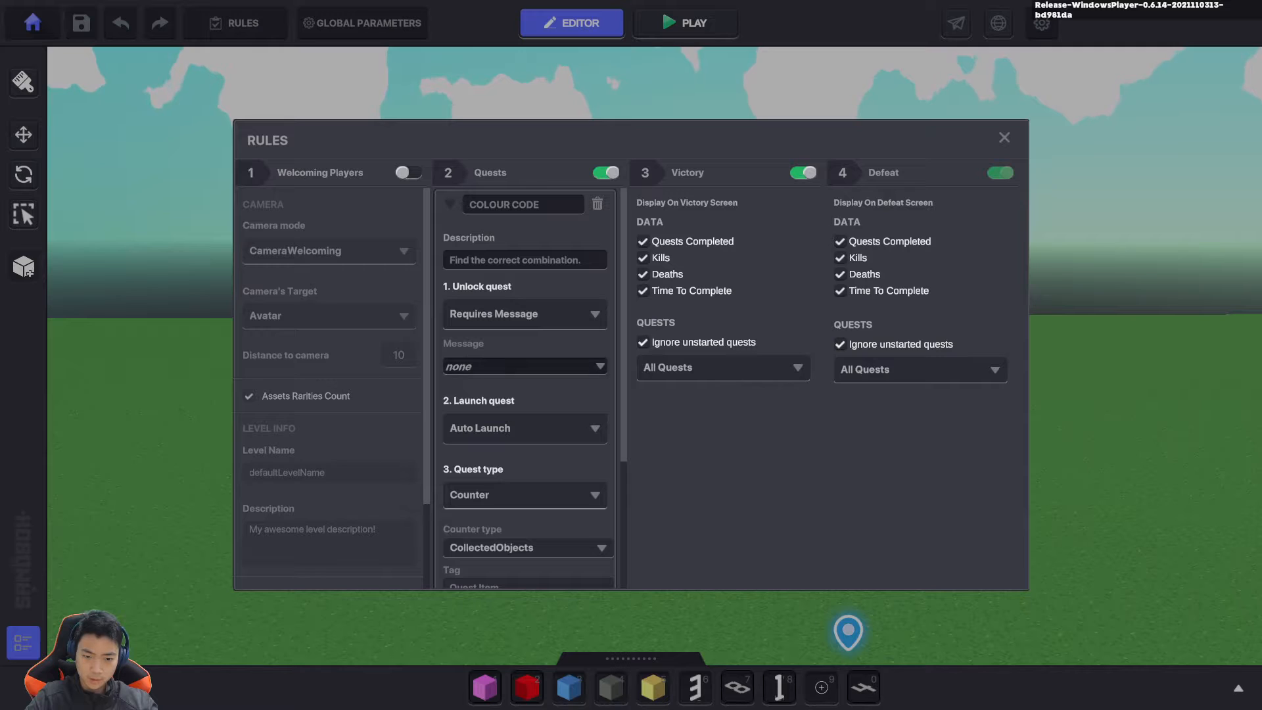
click(523, 365)
text(St)
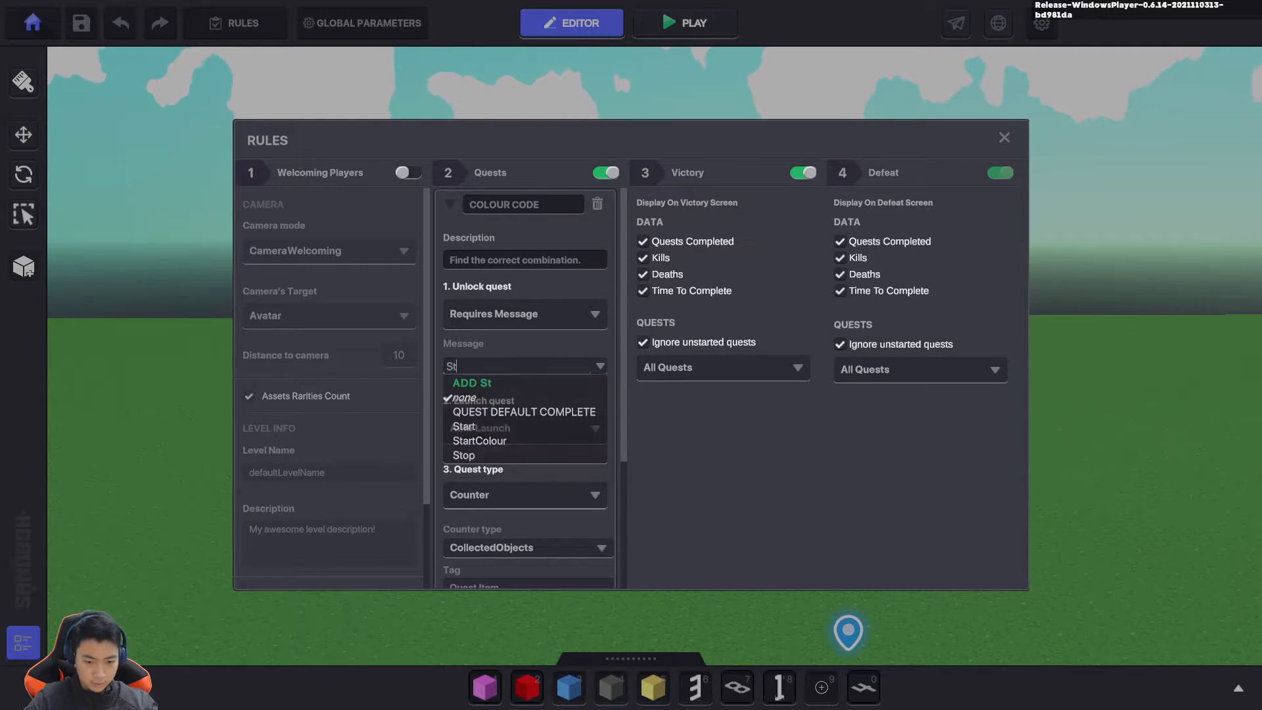
click(476, 441)
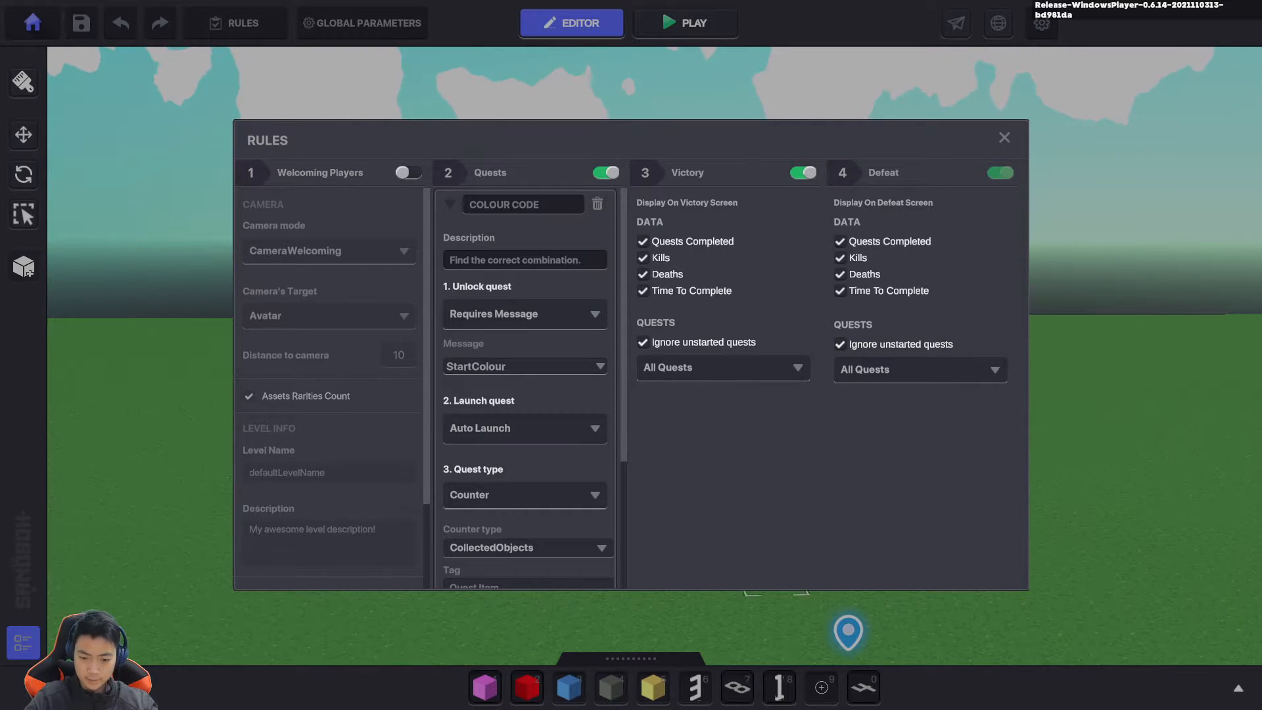
Change the quest type to Wait For Message and add a new message to receive named FinishColour
scroll(525, 388, down, 3)
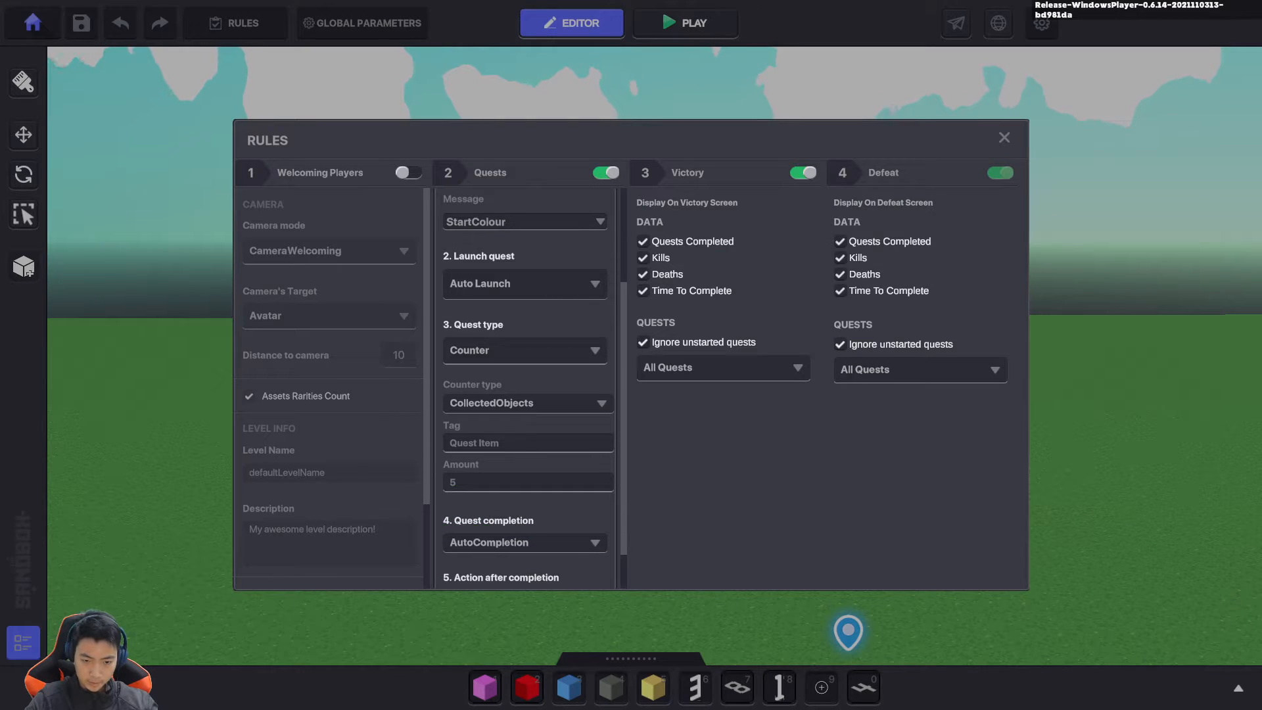
scroll(594, 342, down, 1)
click(594, 328)
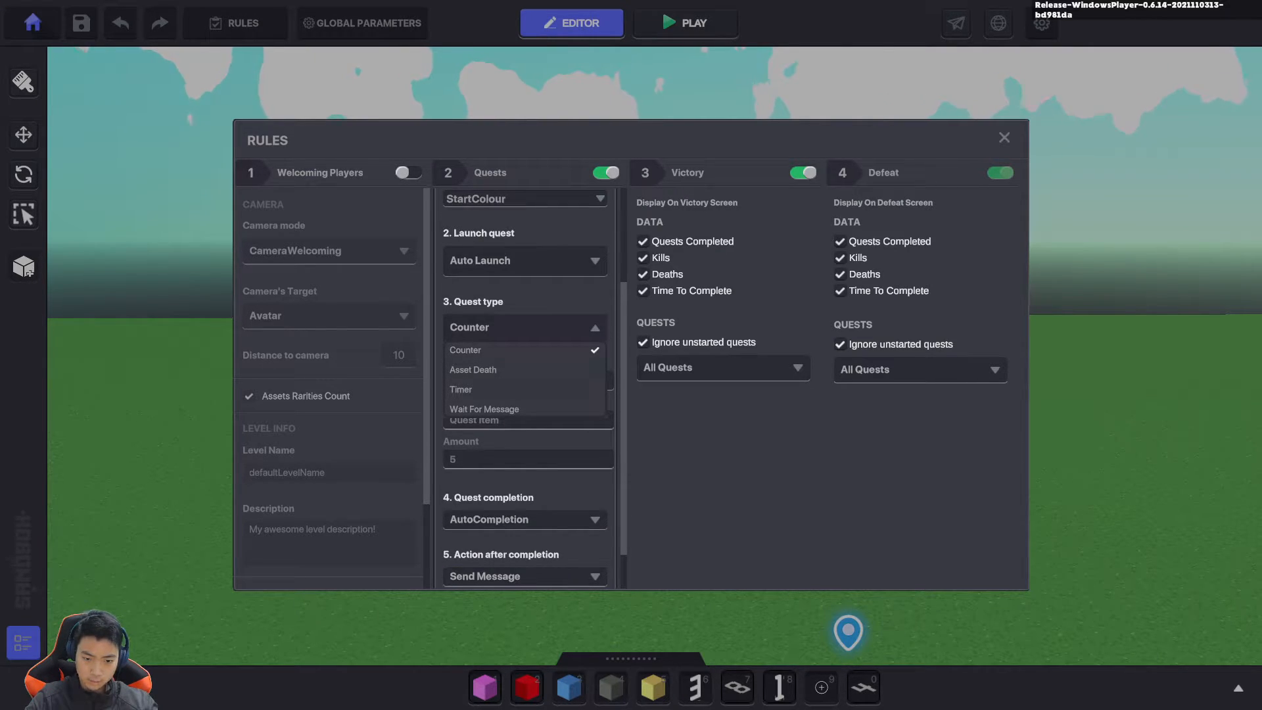
click(485, 409)
click(595, 397)
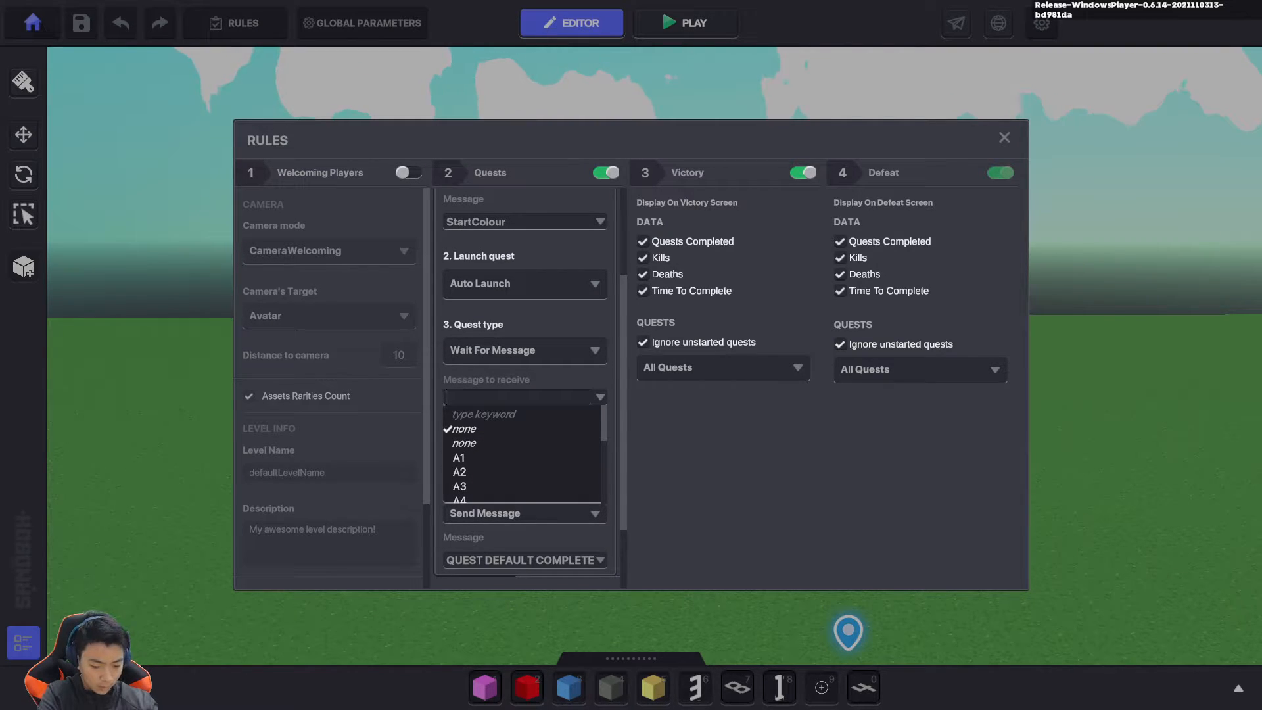
text(C)
key(BackSpace)
text(F)
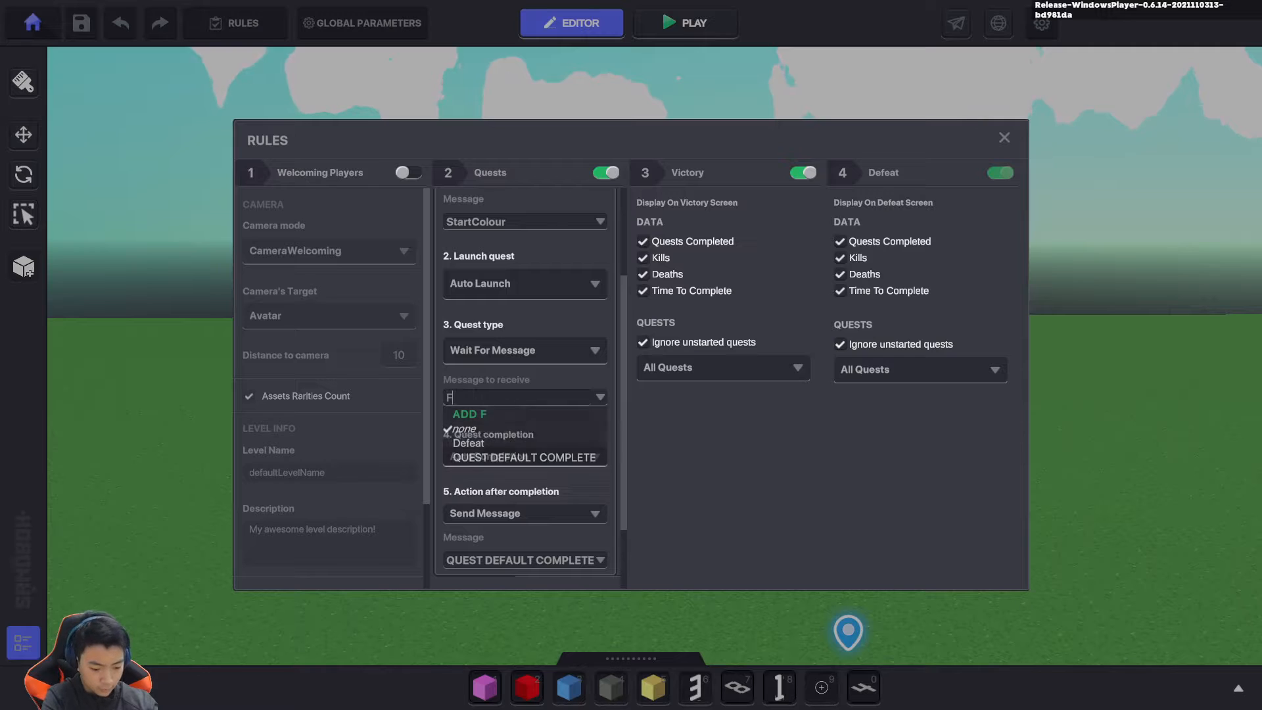
text(inis)
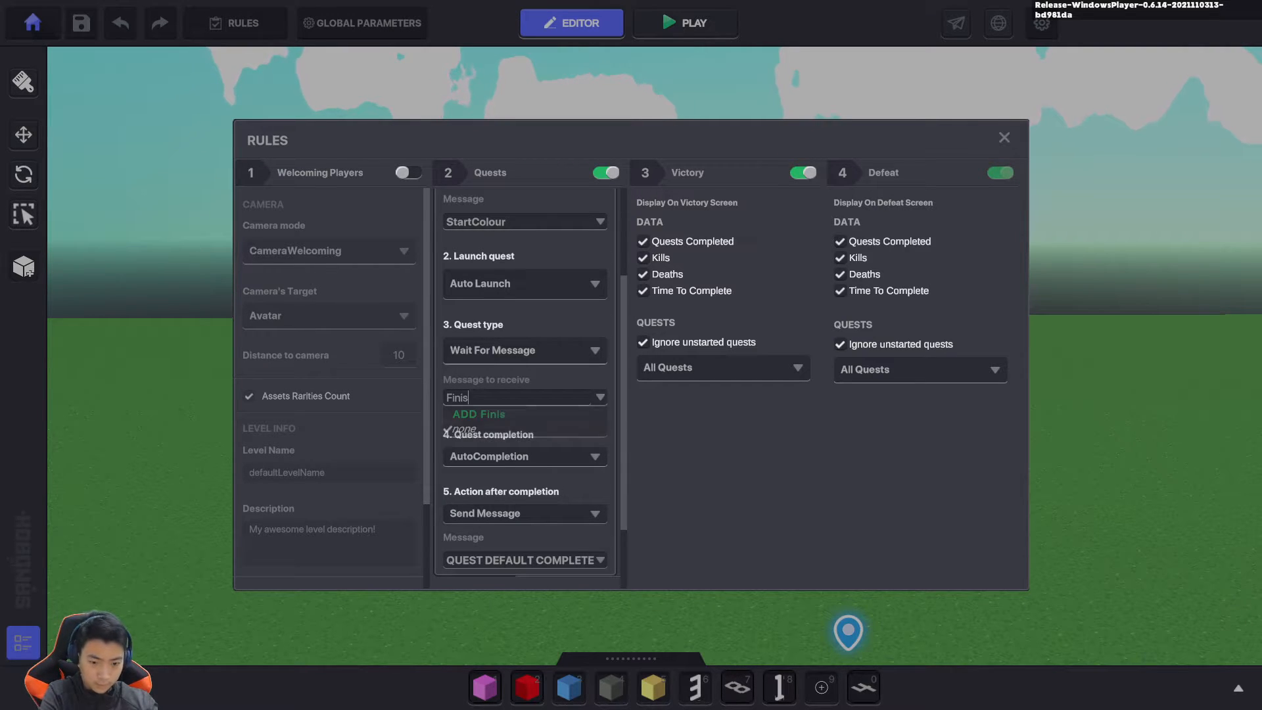
text(hColo)
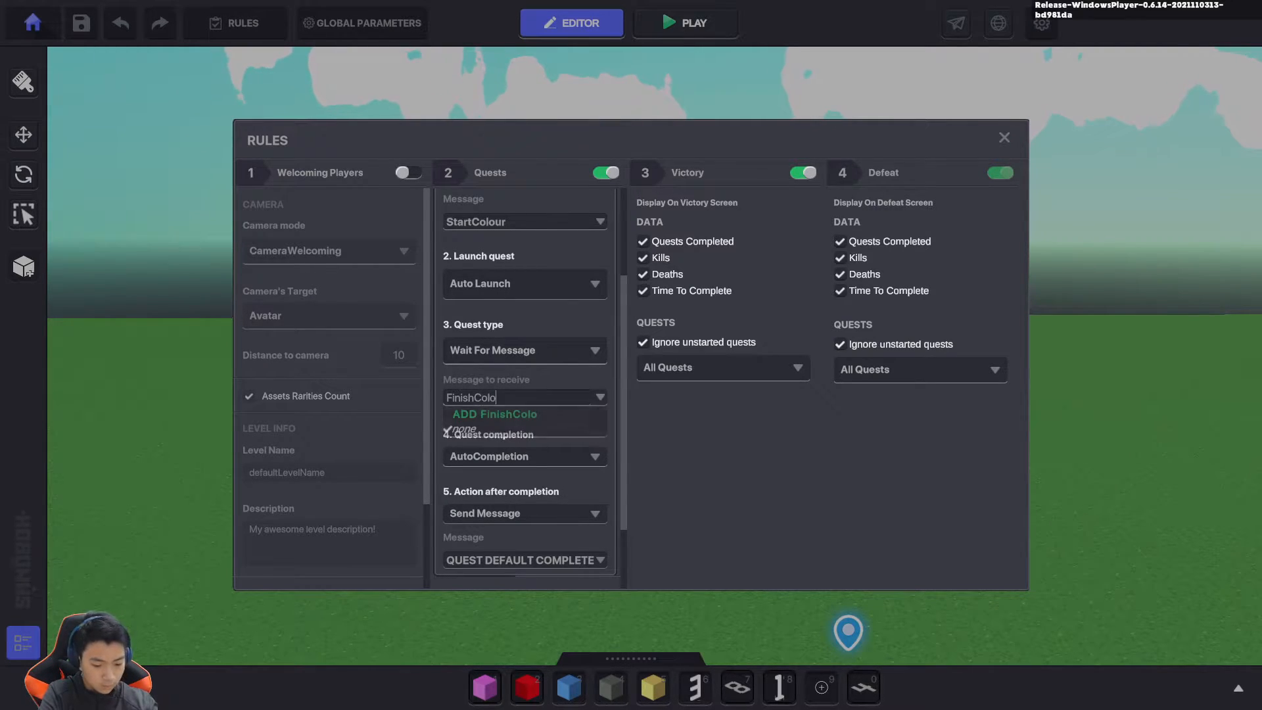
text(ur)
key(Return)
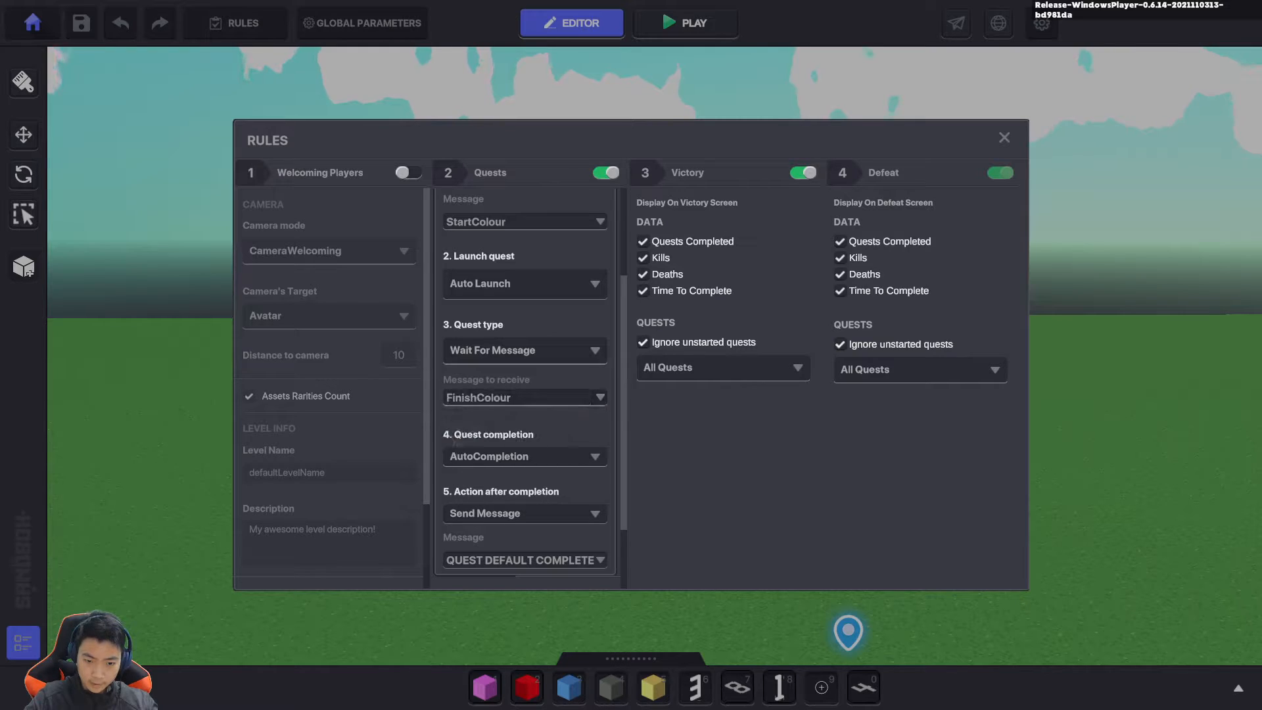
Set the quest's action after completion to Nothing, review its settings and close the rules
scroll(525, 381, down, 2)
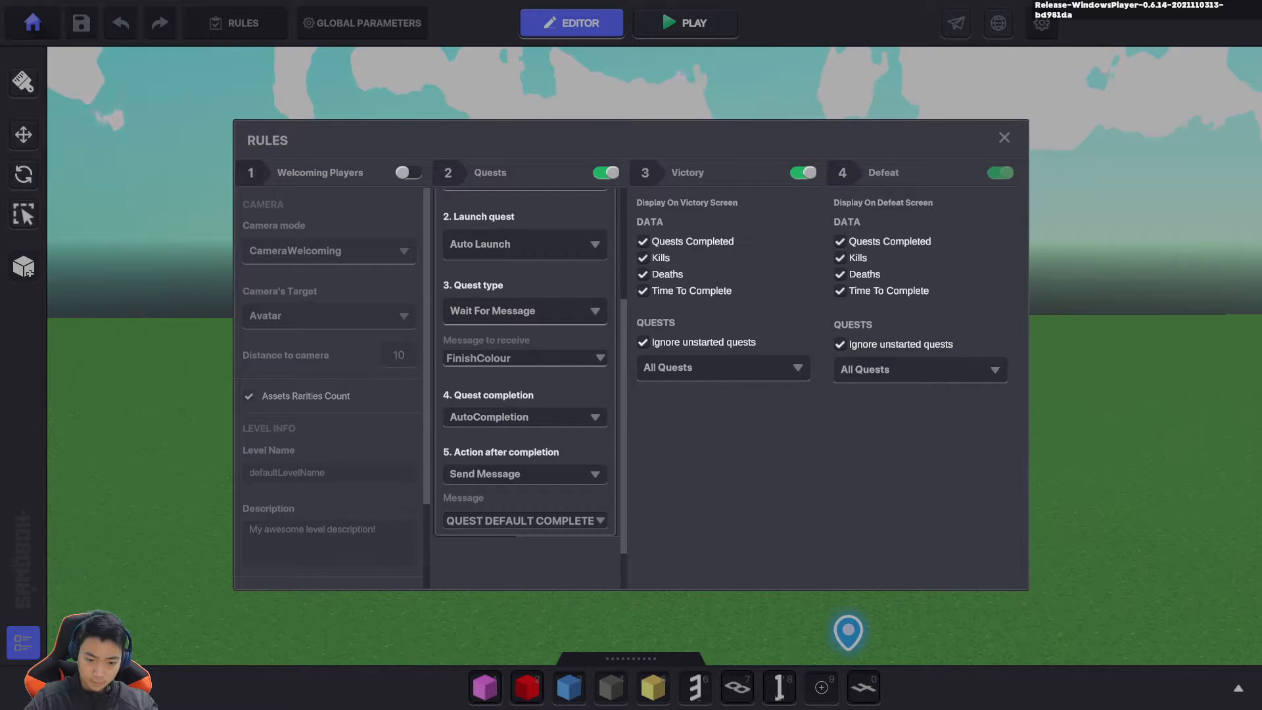
click(525, 474)
click(465, 536)
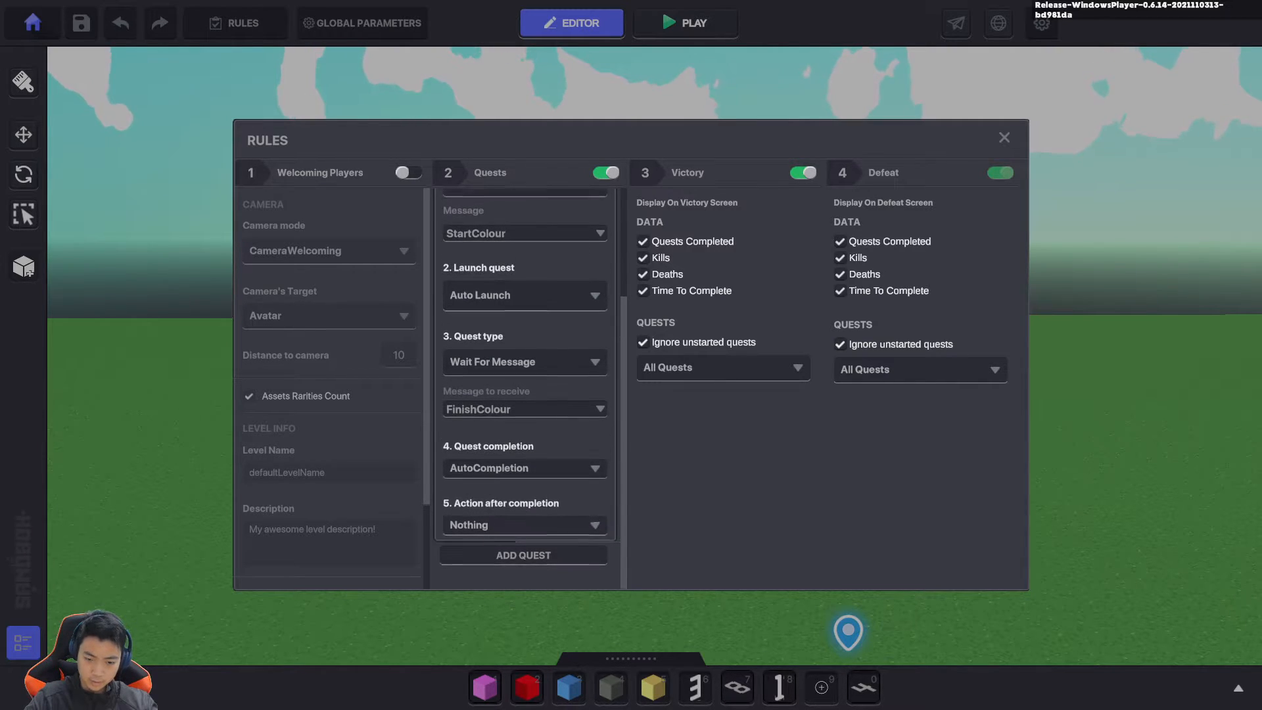
click(525, 489)
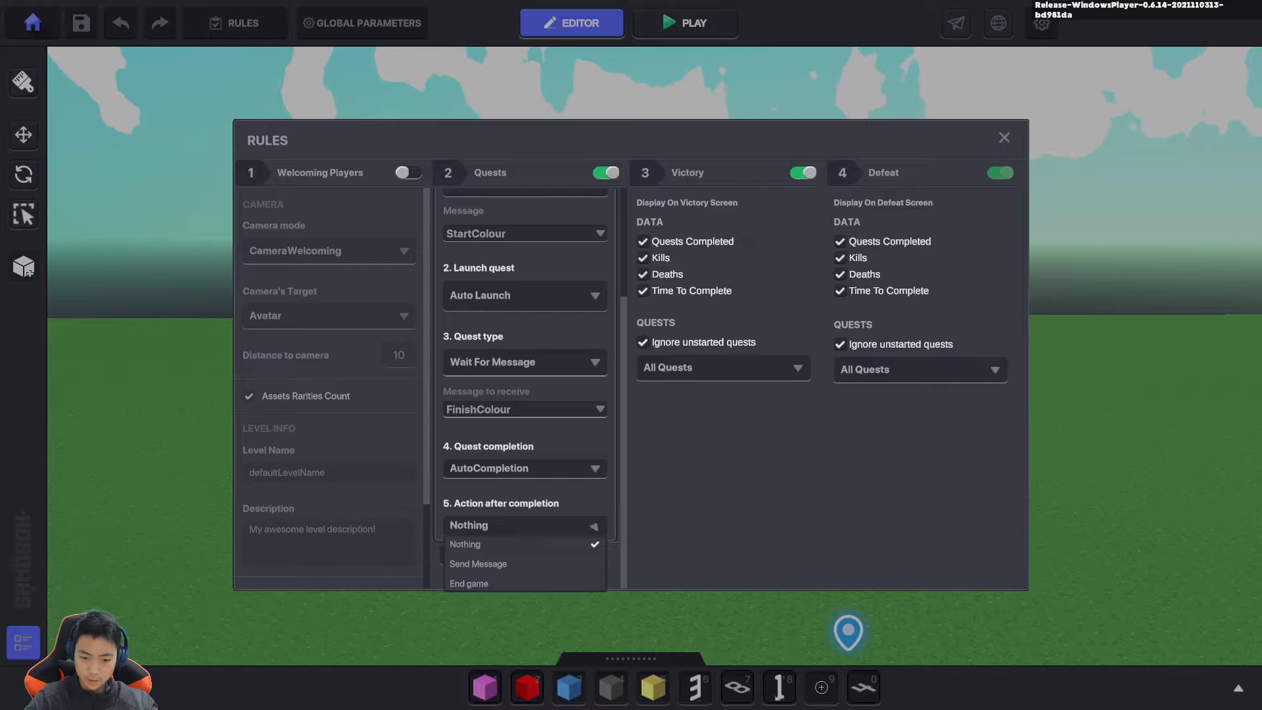
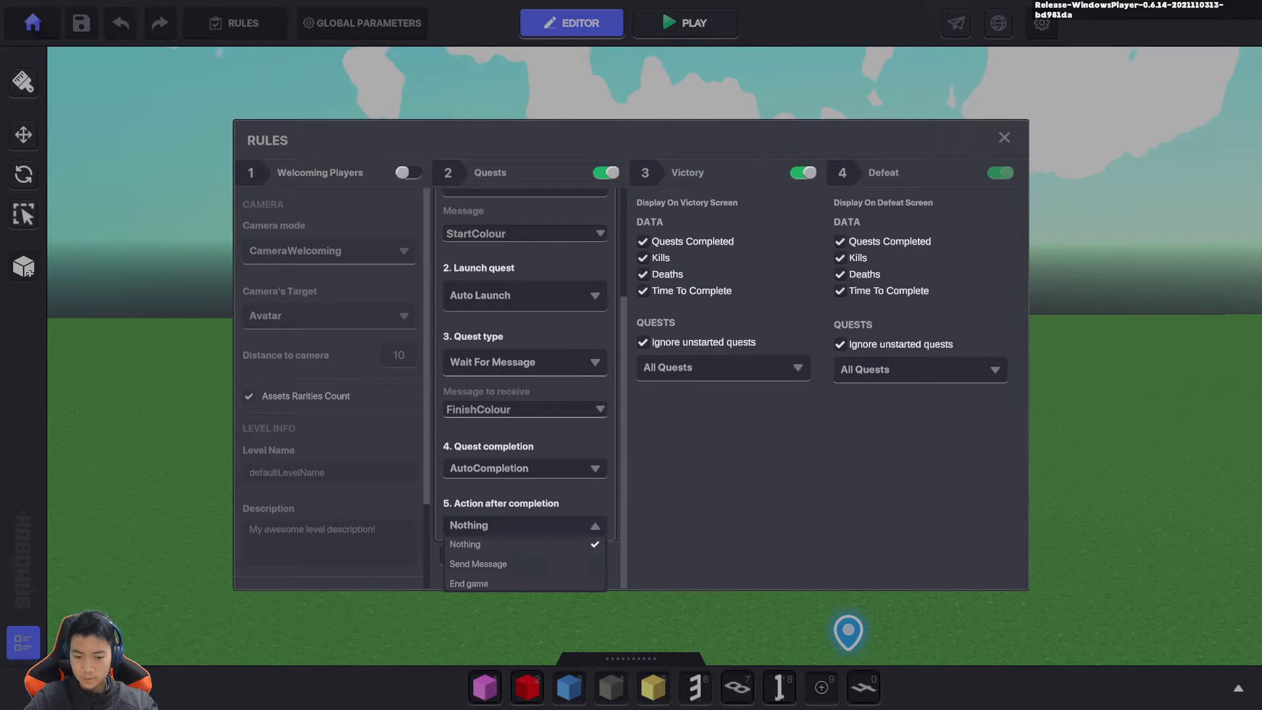
click(525, 544)
scroll(525, 407, up, 5)
scroll(525, 408, down, 3)
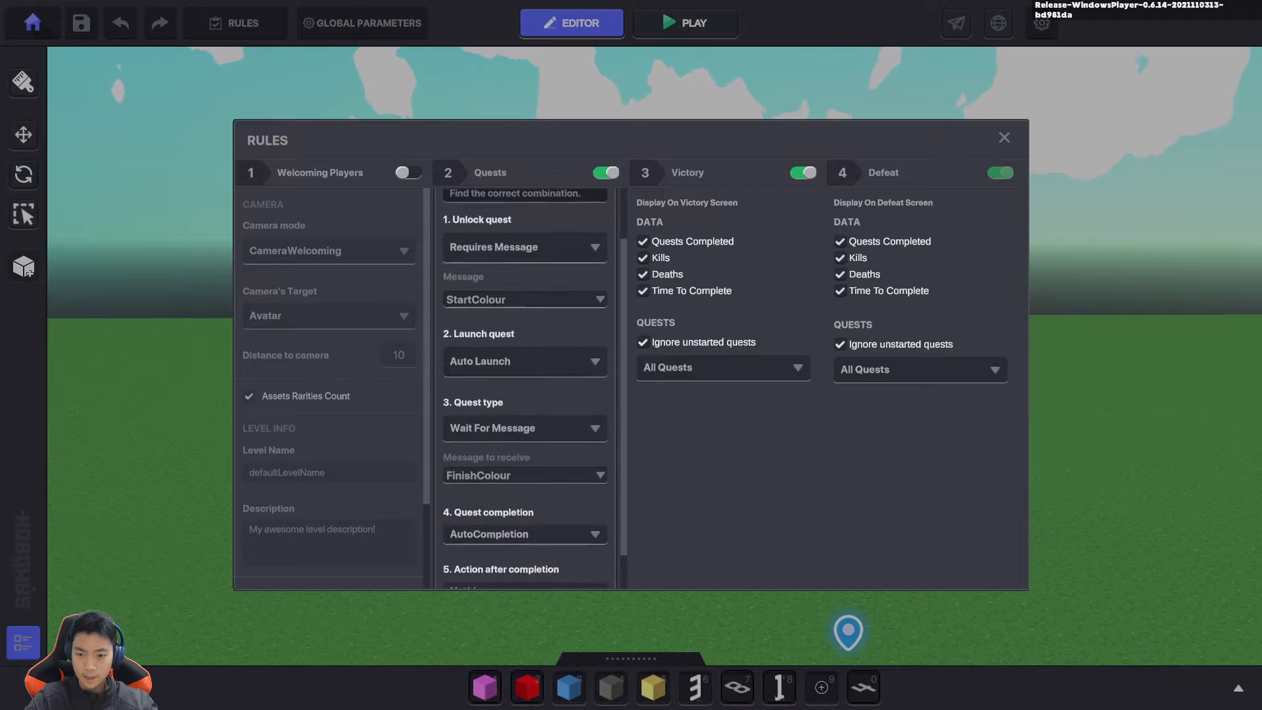
scroll(524, 388, up, 2)
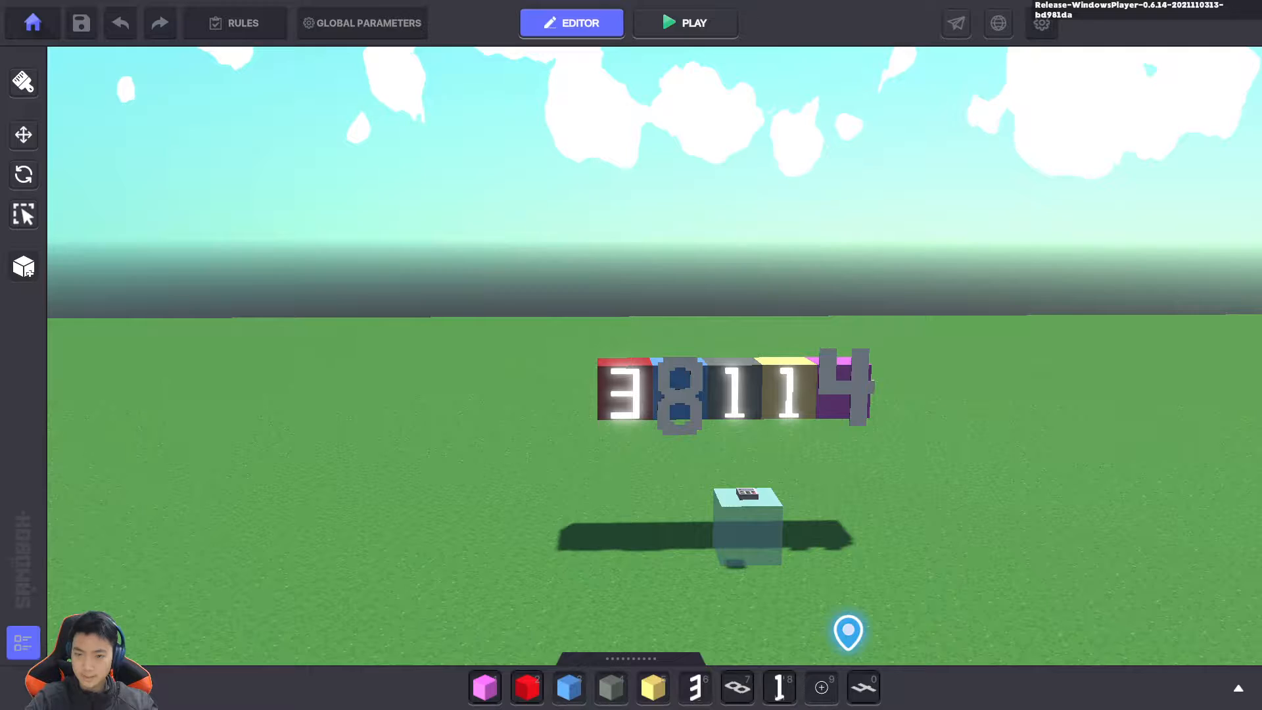
Play-test the quest trigger by jumping the avatar onto the glass block and interacting with the keypad, and return to the editor
scroll(821, 428, down, 3)
scroll(1052, 487, up, 3)
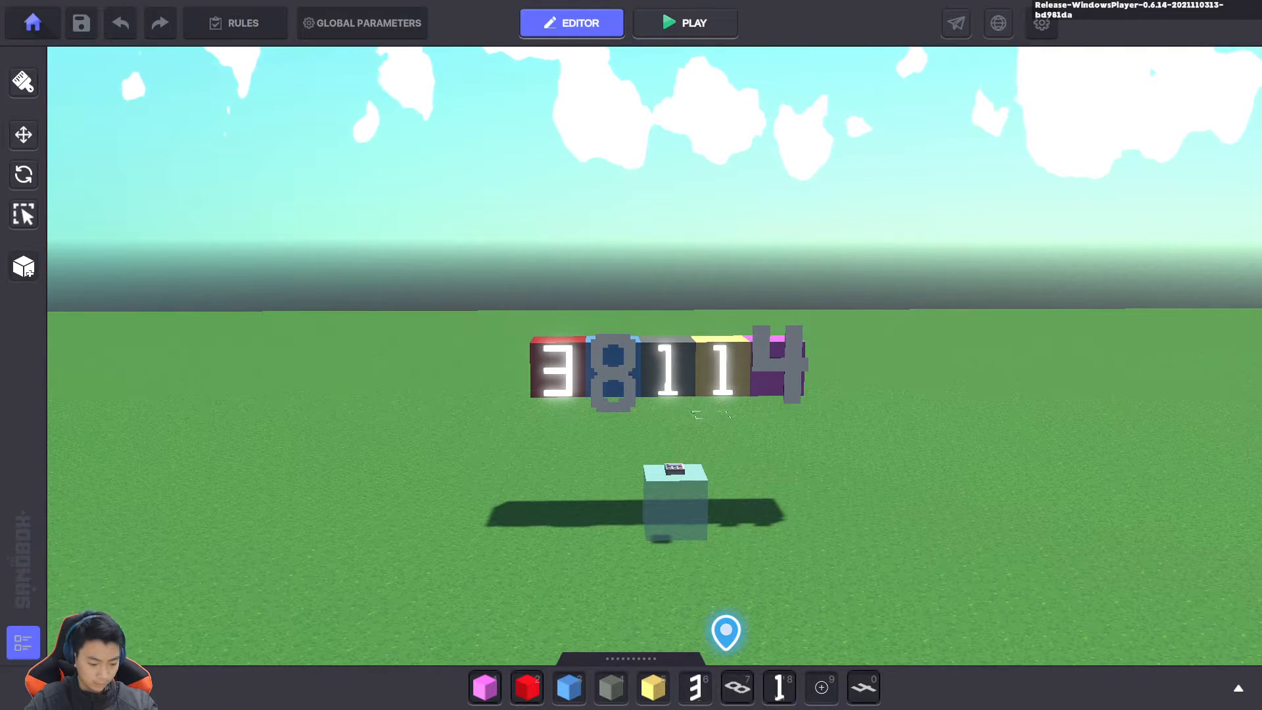
right_drag(713, 414, 752, 485)
click(686, 23)
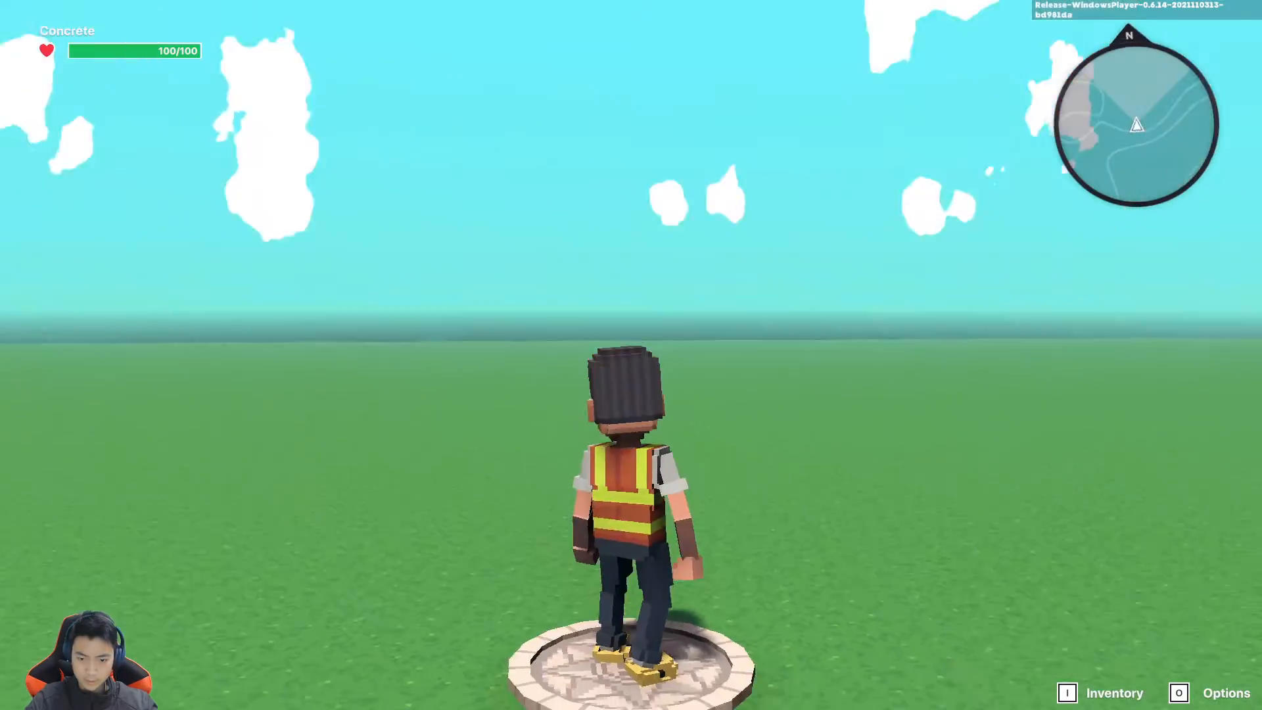
scroll(631, 355, down, 3)
key(w)
key(space)
key(e)
key(e)
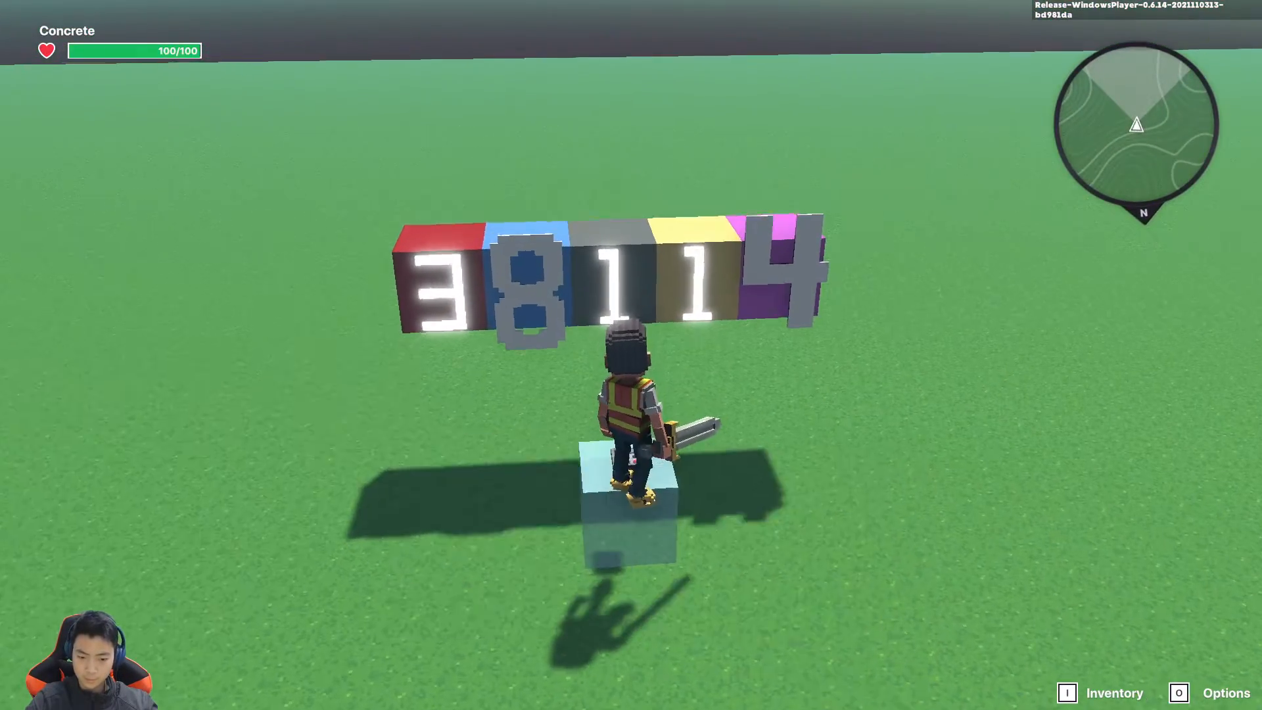
scroll(631, 355, up, 2)
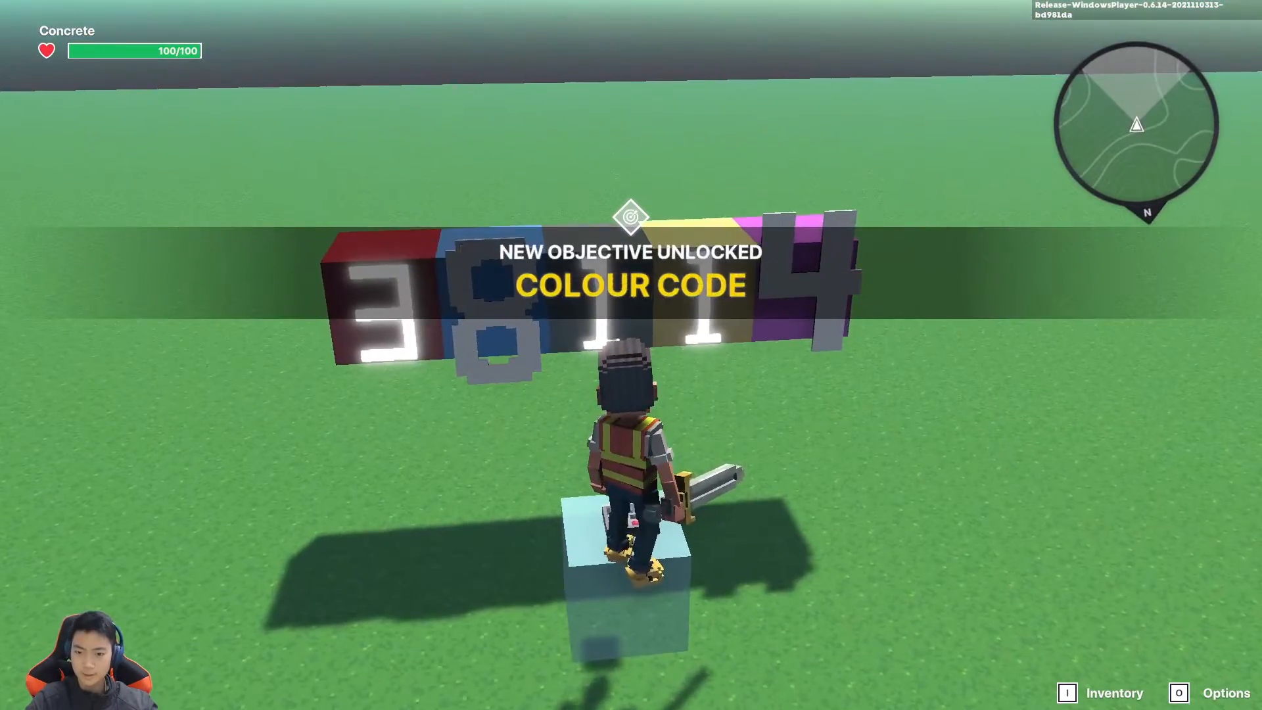
key(Escape)
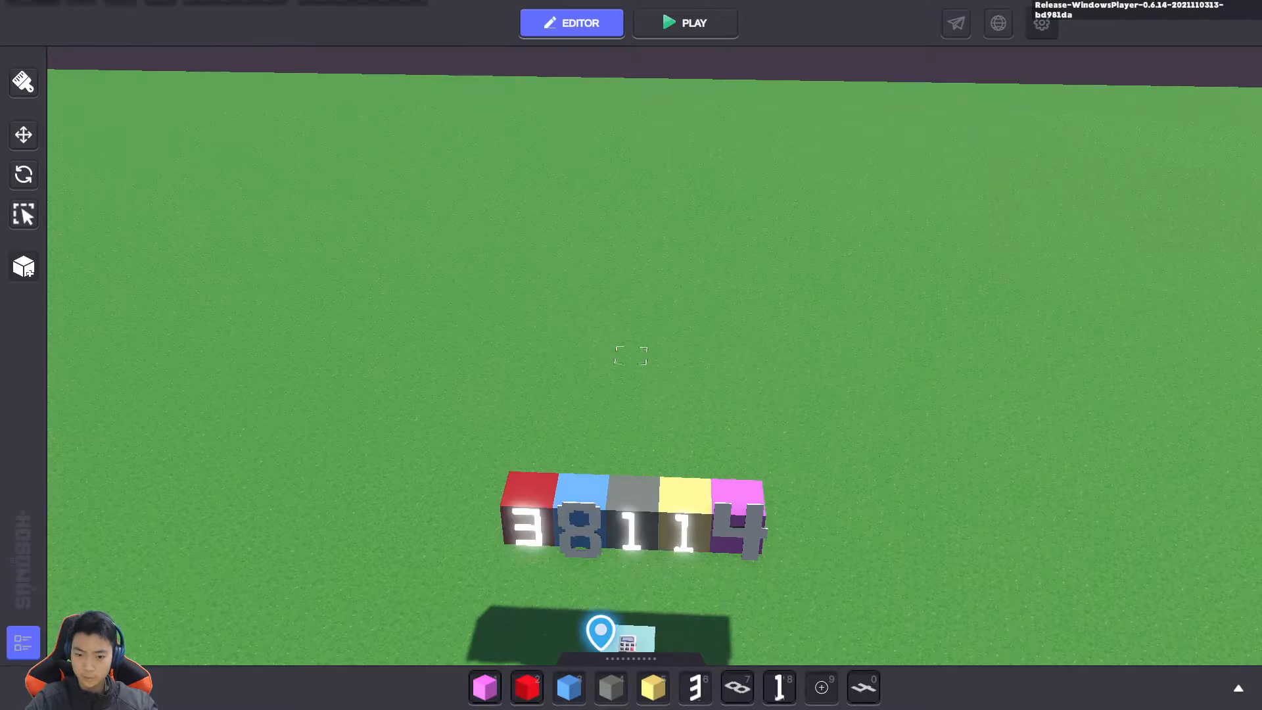
Select the NumPad Switch on top of the glass block to open its properties
right_drag(690, 475, 694, 445)
click(655, 490)
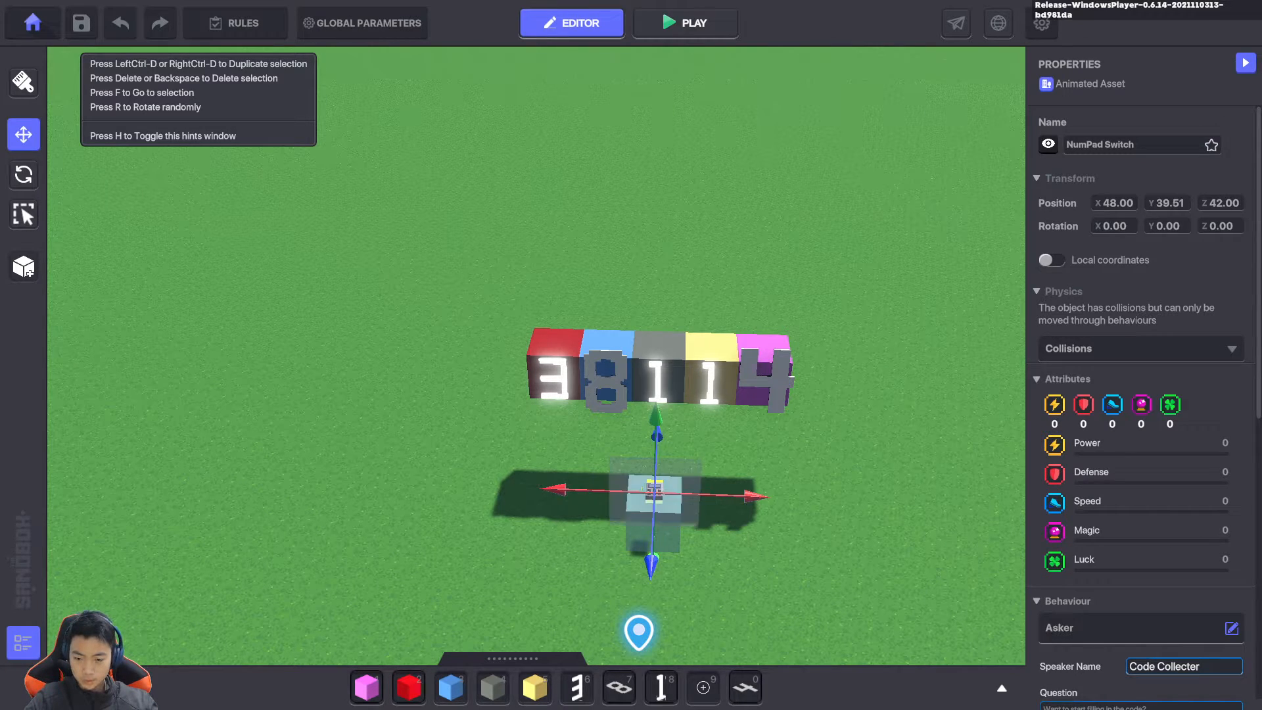
scroll(730, 529, up, 4)
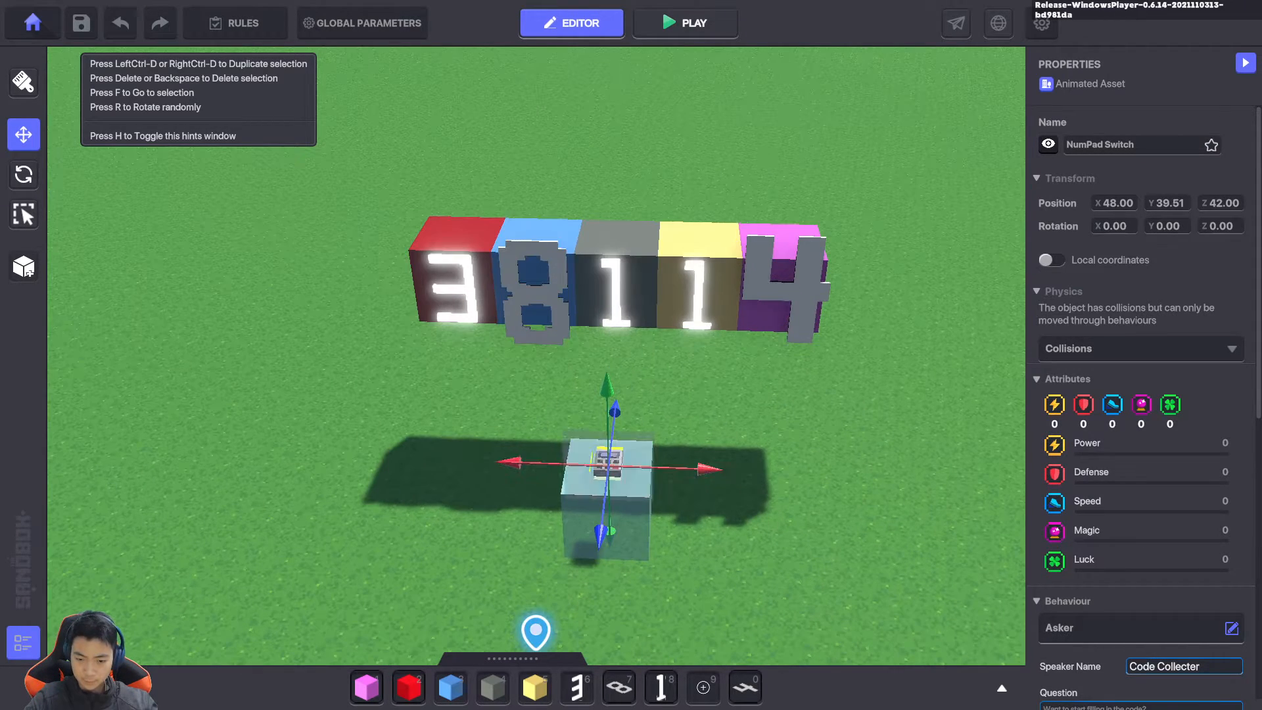
Duplicate the NumPad Switch and place the copy directly behind the original at X 48.00, Z 41.50
click(23, 214)
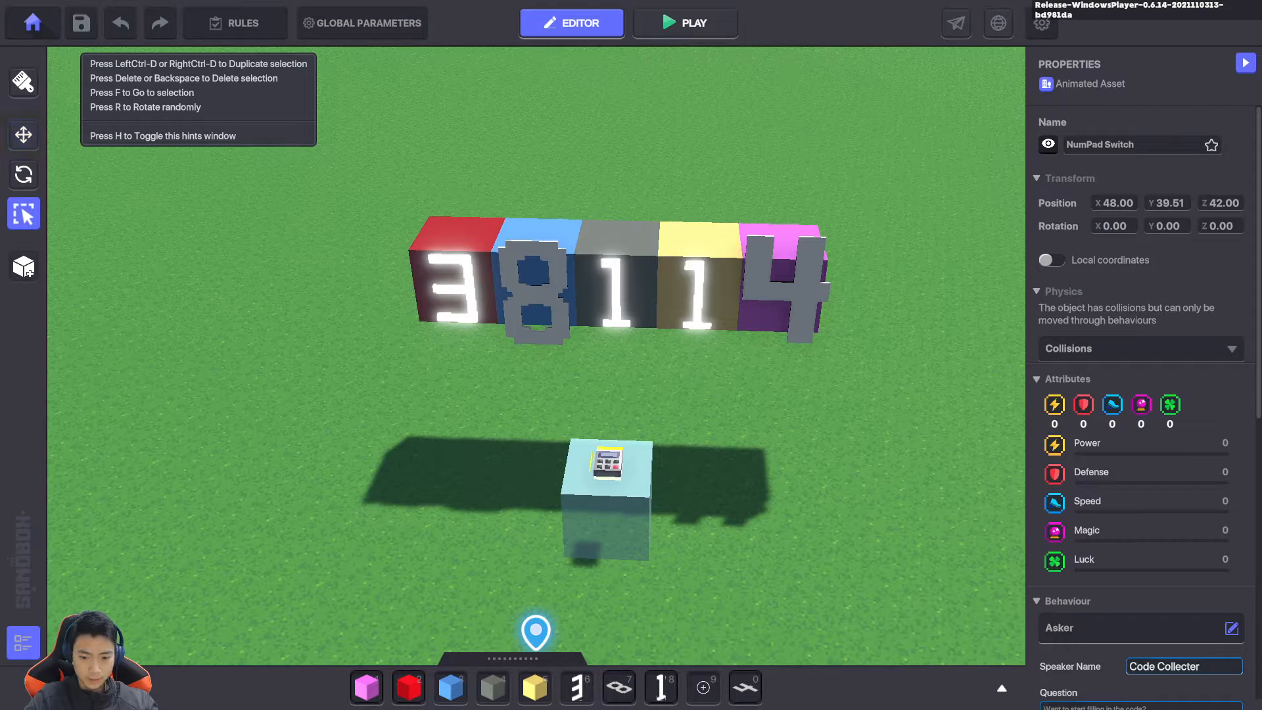
key(ctrl+d)
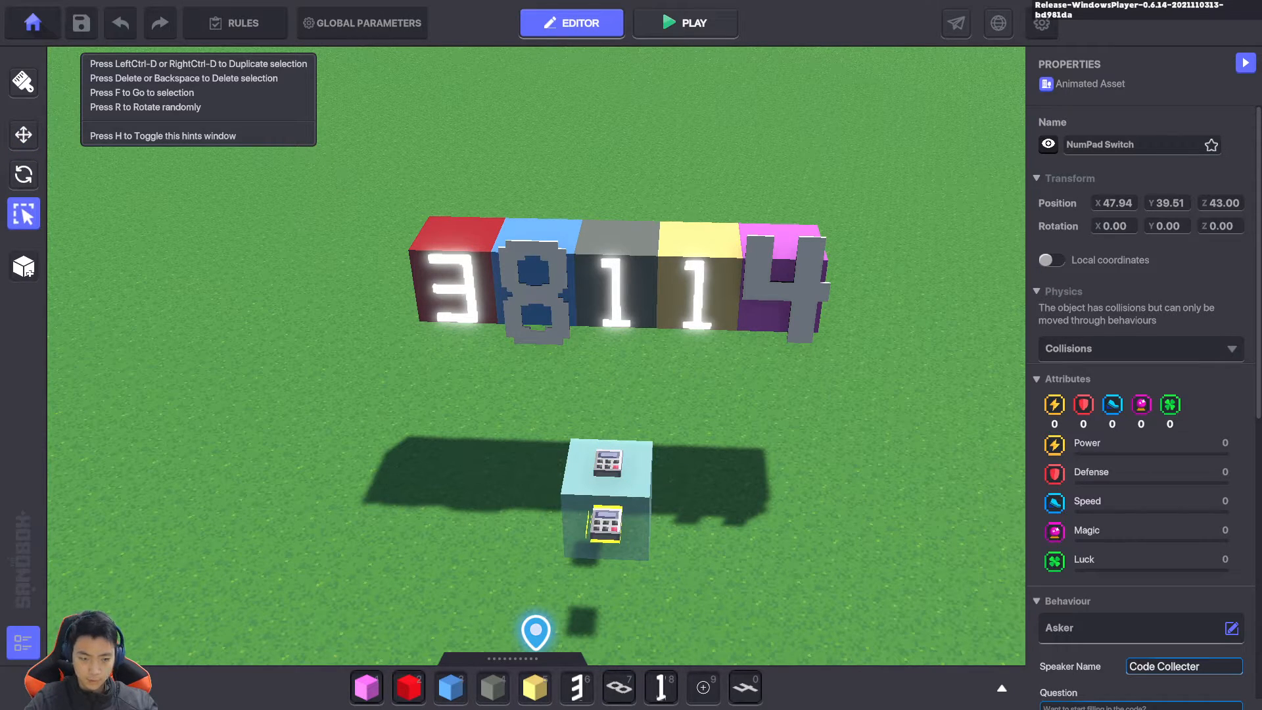
click(23, 135)
drag(597, 601, 604, 504)
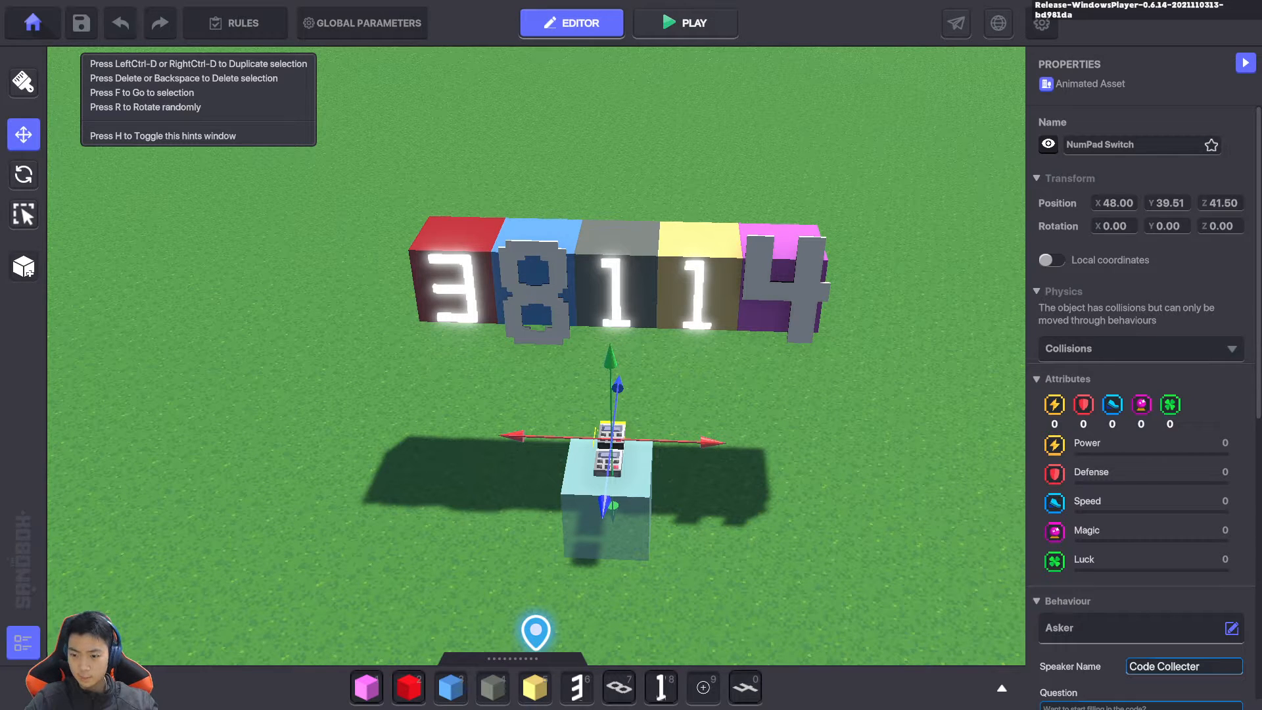
Replace the duplicated switch's Asker question with "Enter the 1st digit..."
scroll(1140, 395, down, 5)
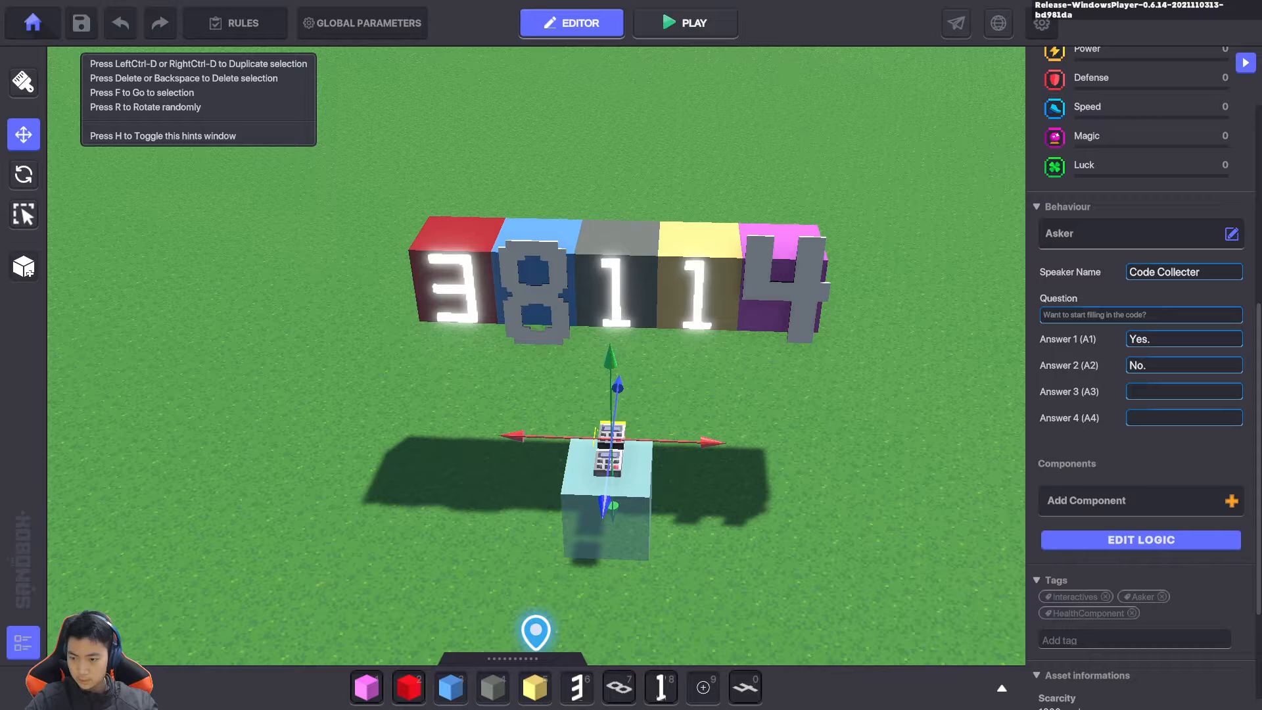
click(1151, 316)
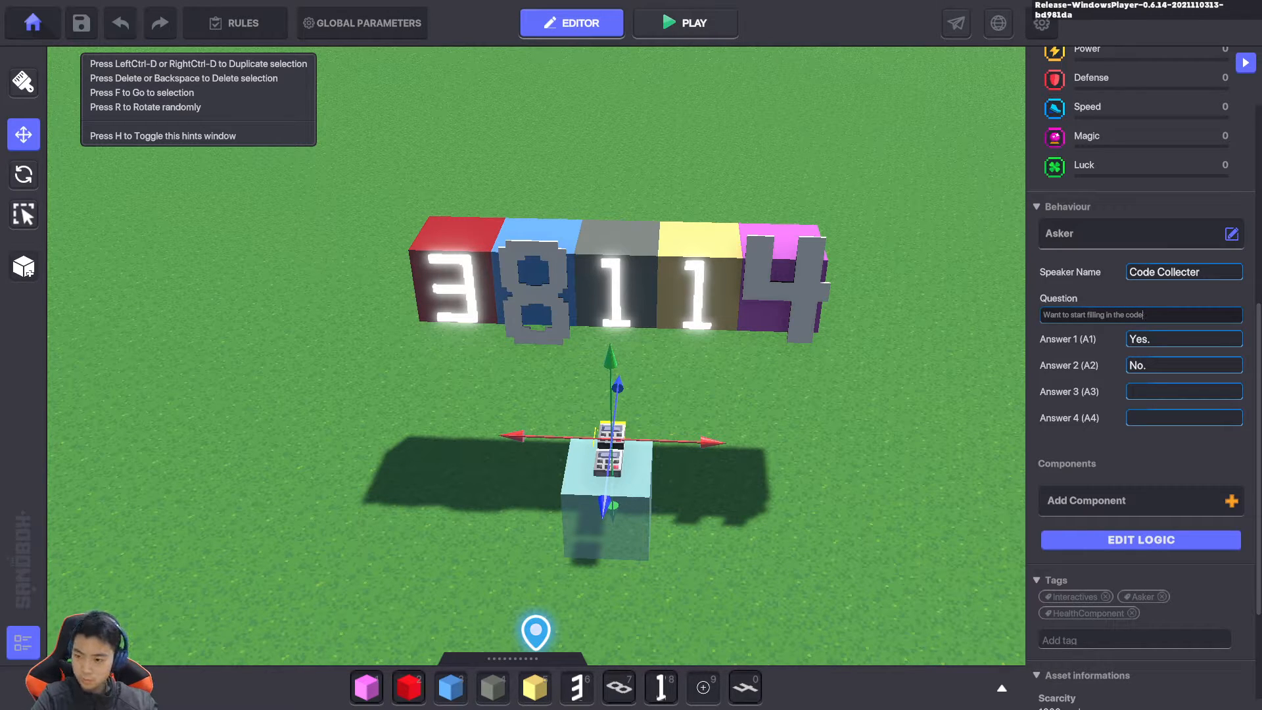
key(BackSpace)
key(BackSpace)
key(BackSpace)
key(BackSpace)
key(BackSpace)
key(BackSpace)
key(BackSpace)
key(BackSpace)
key(BackSpace)
key(BackSpace)
key(BackSpace)
key(BackSpace)
key(BackSpace)
key(BackSpace)
key(BackSpace)
key(BackSpace)
key(BackSpace)
key(BackSpace)
key(BackSpace)
key(BackSpace)
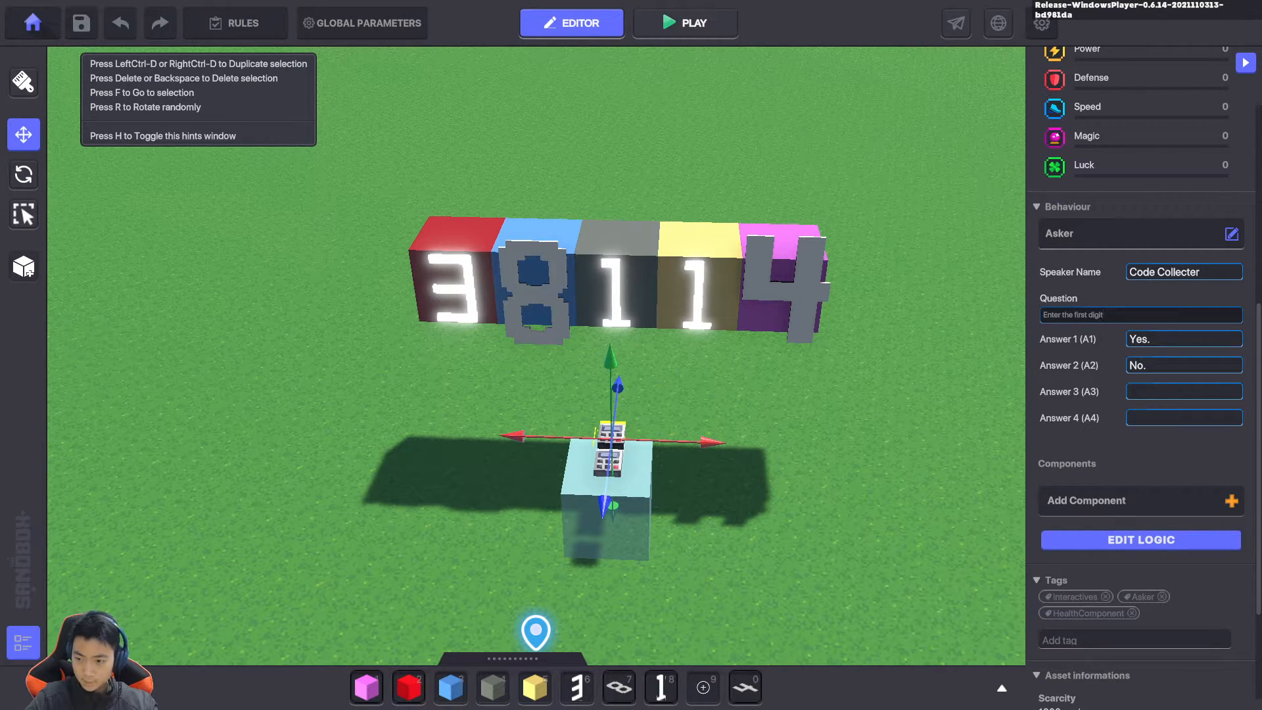
double_click(1081, 315)
text(1)
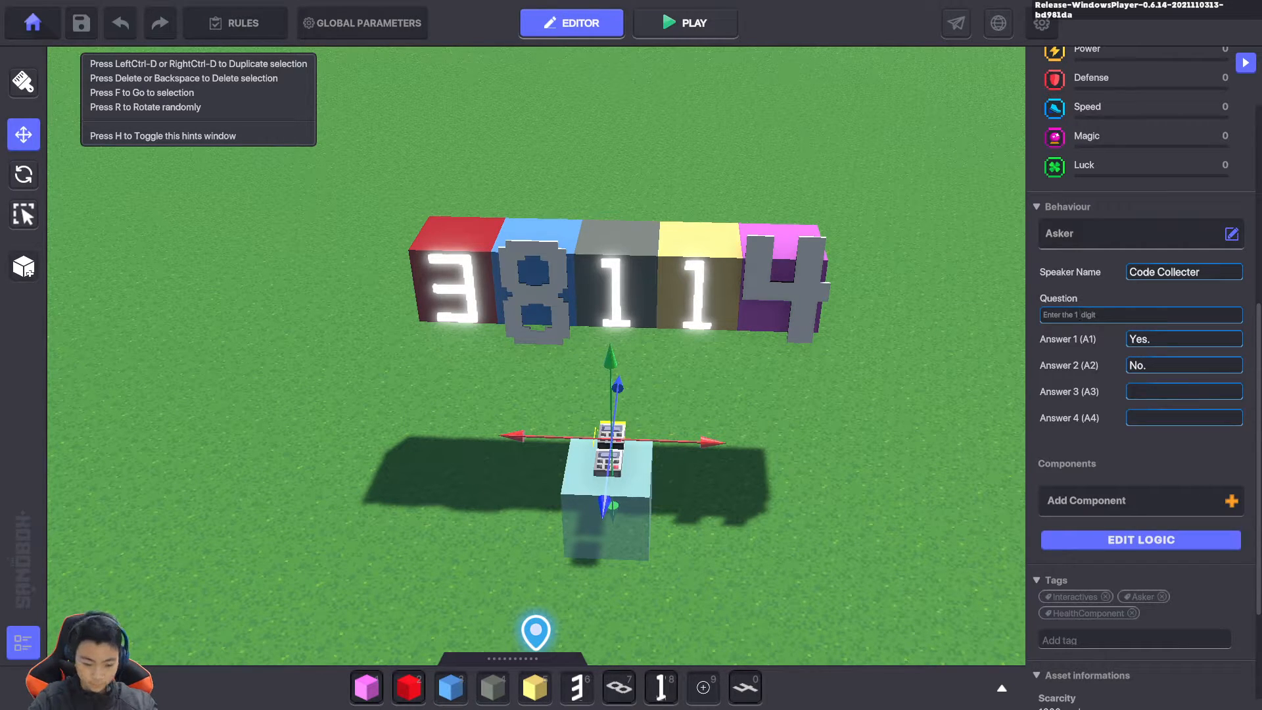
key(BackSpace)
text(st digit)
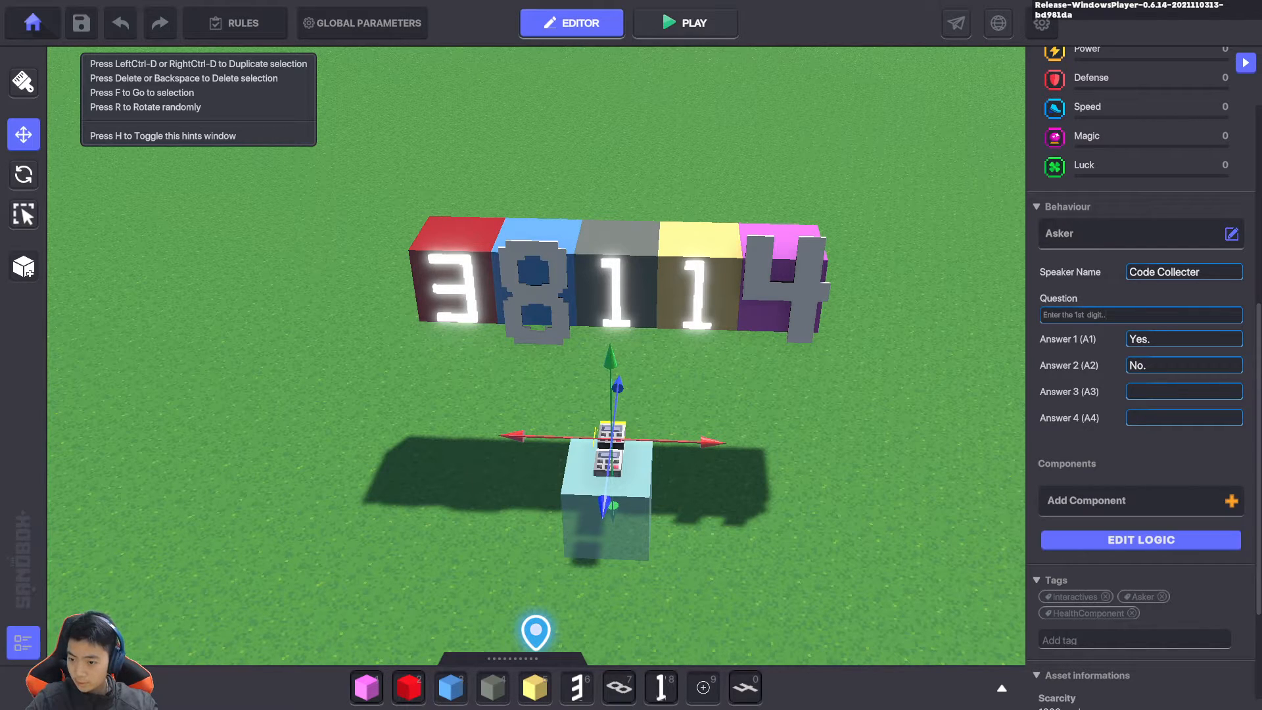
text(...)
Set the duplicated switch's four answers to 7, 3, 4 and 1, in that order
click(1163, 339)
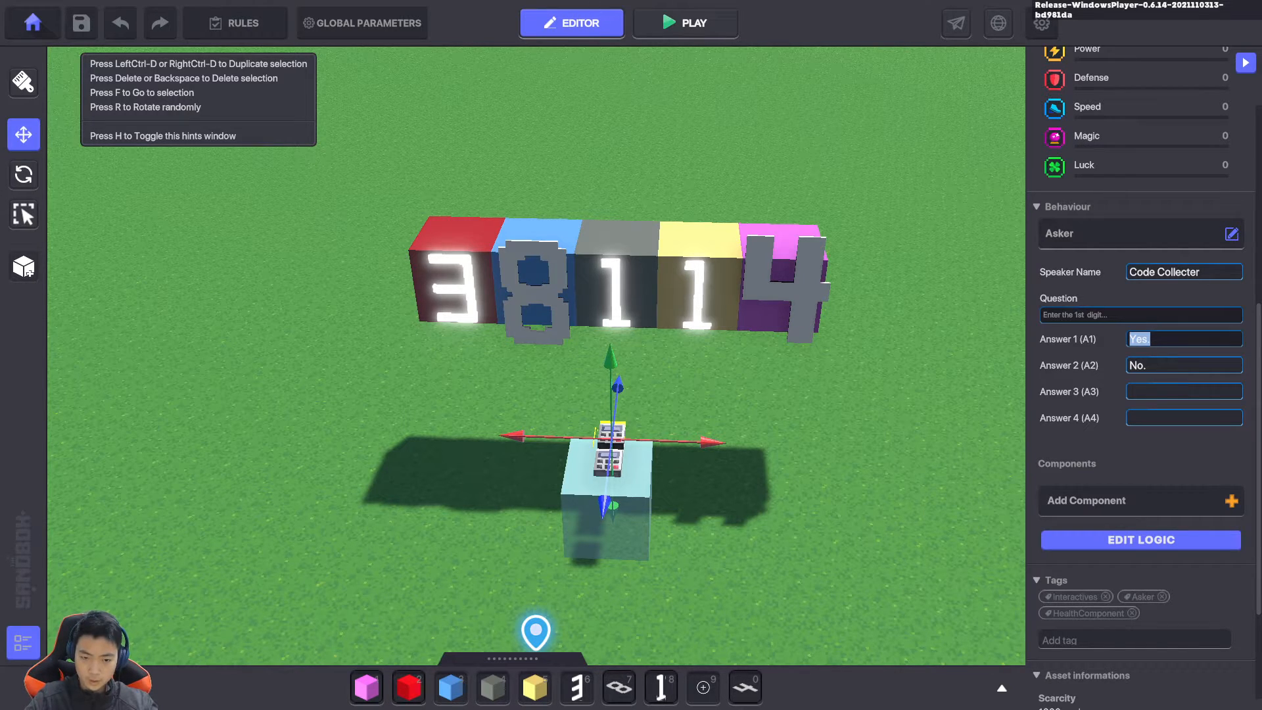
text(7)
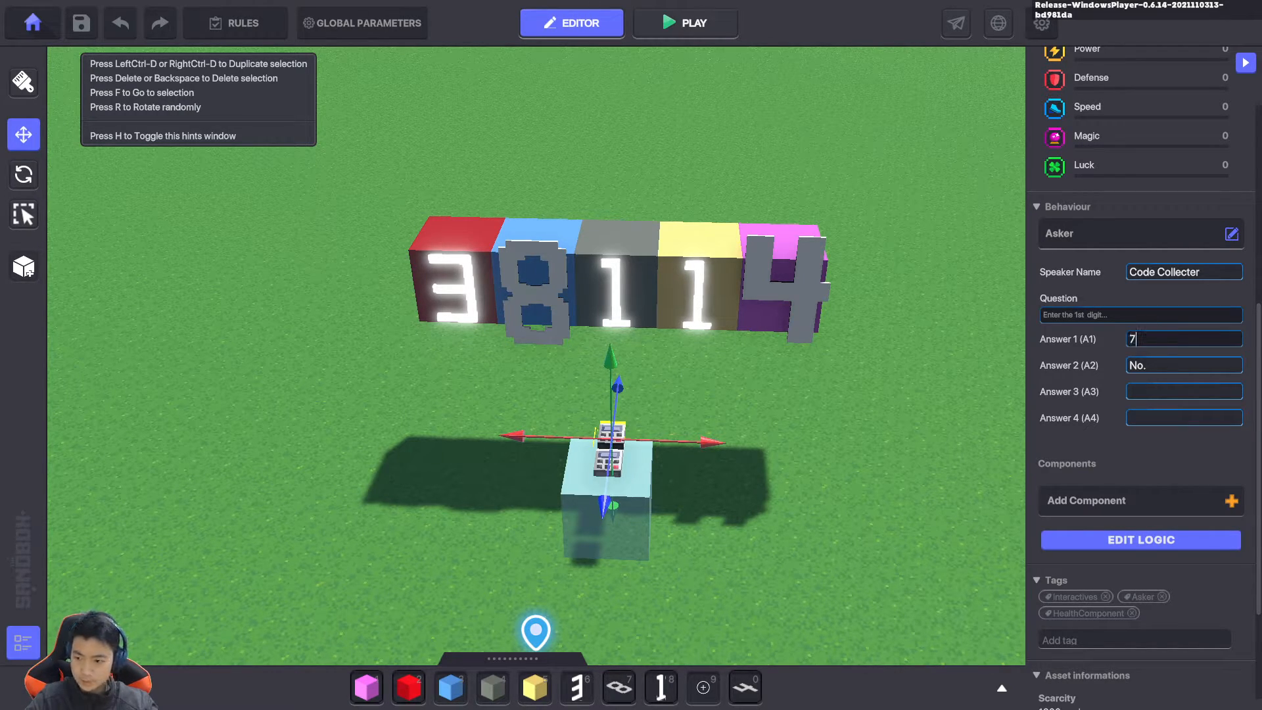
click(1164, 365)
text(4)
click(1163, 392)
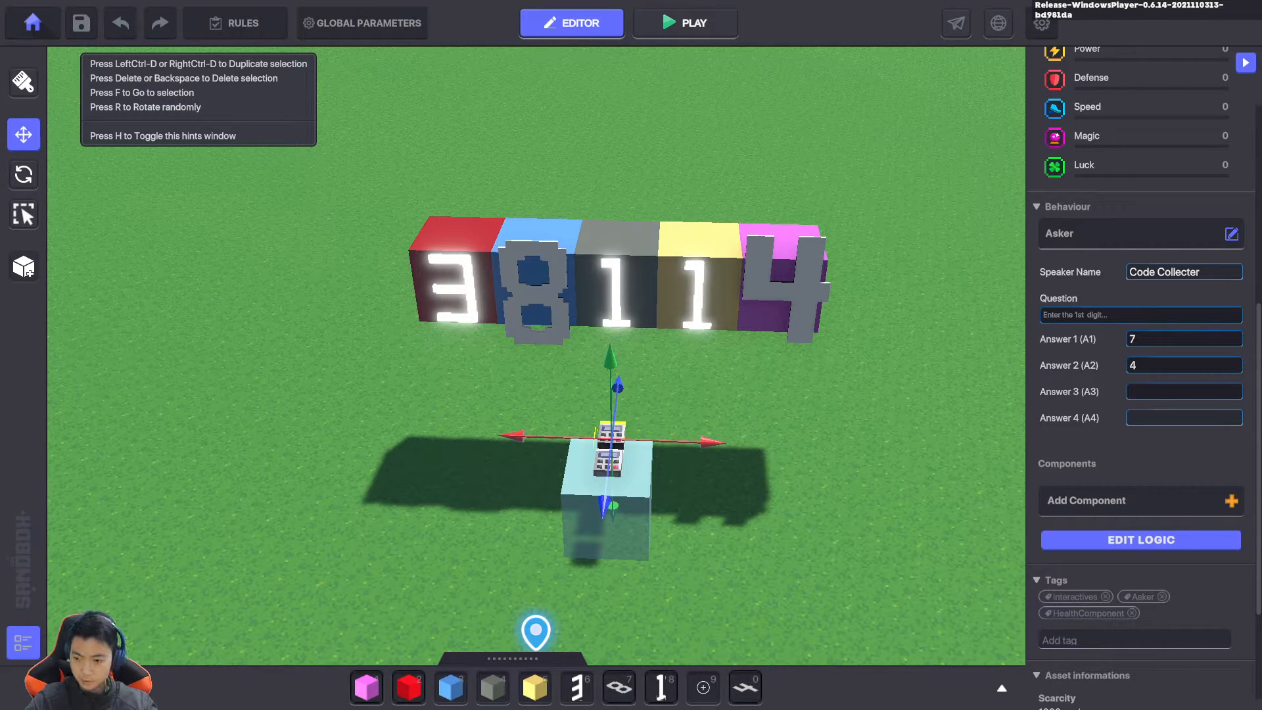
click(1164, 365)
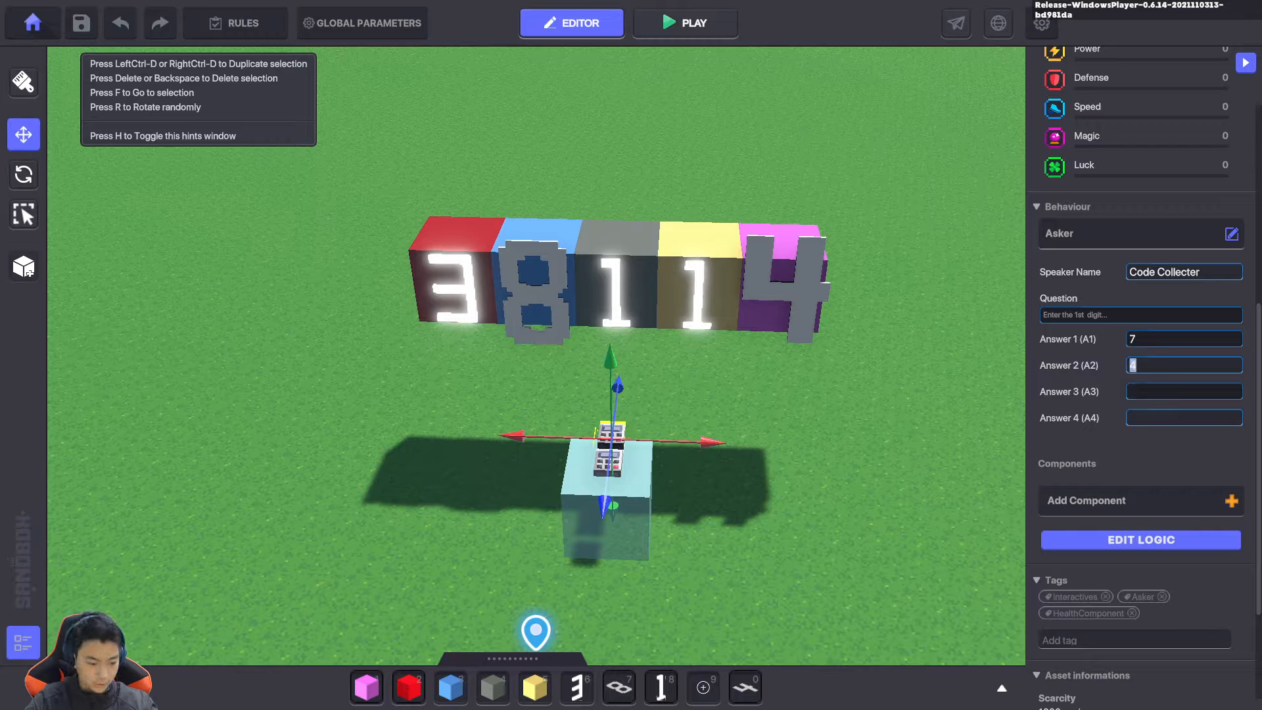
text(3)
click(1163, 392)
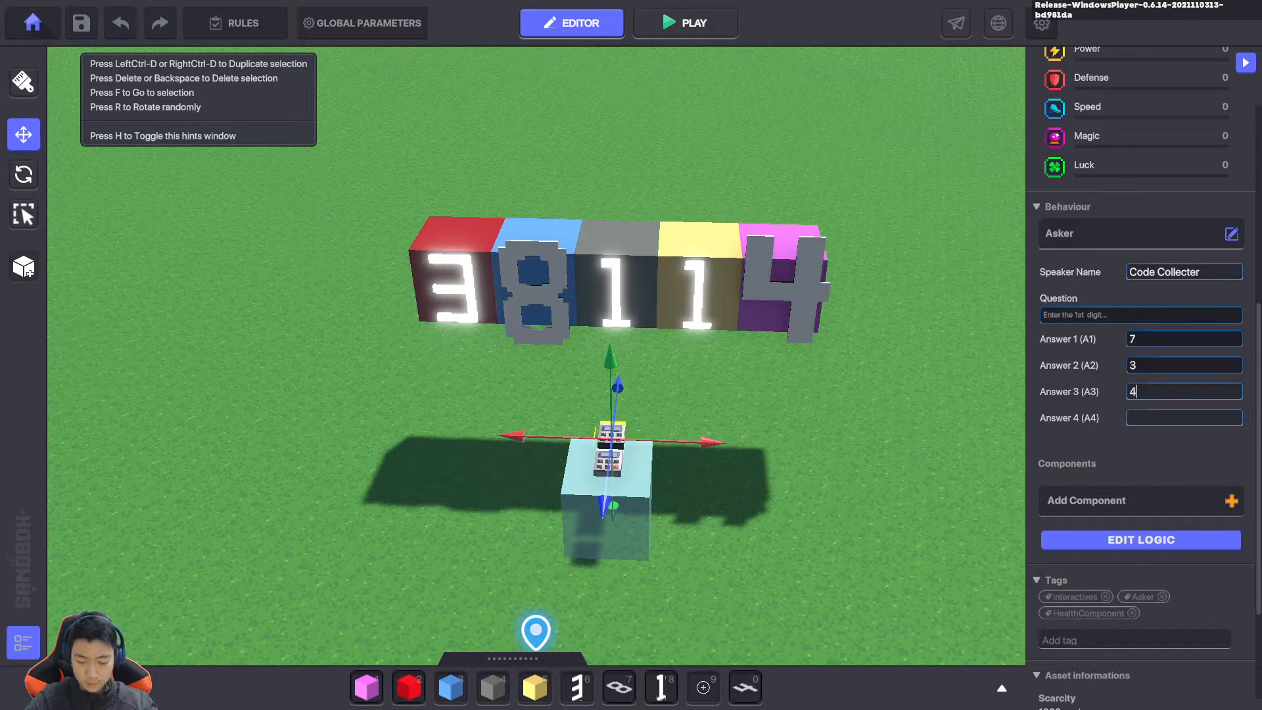
click(1163, 418)
text(1)
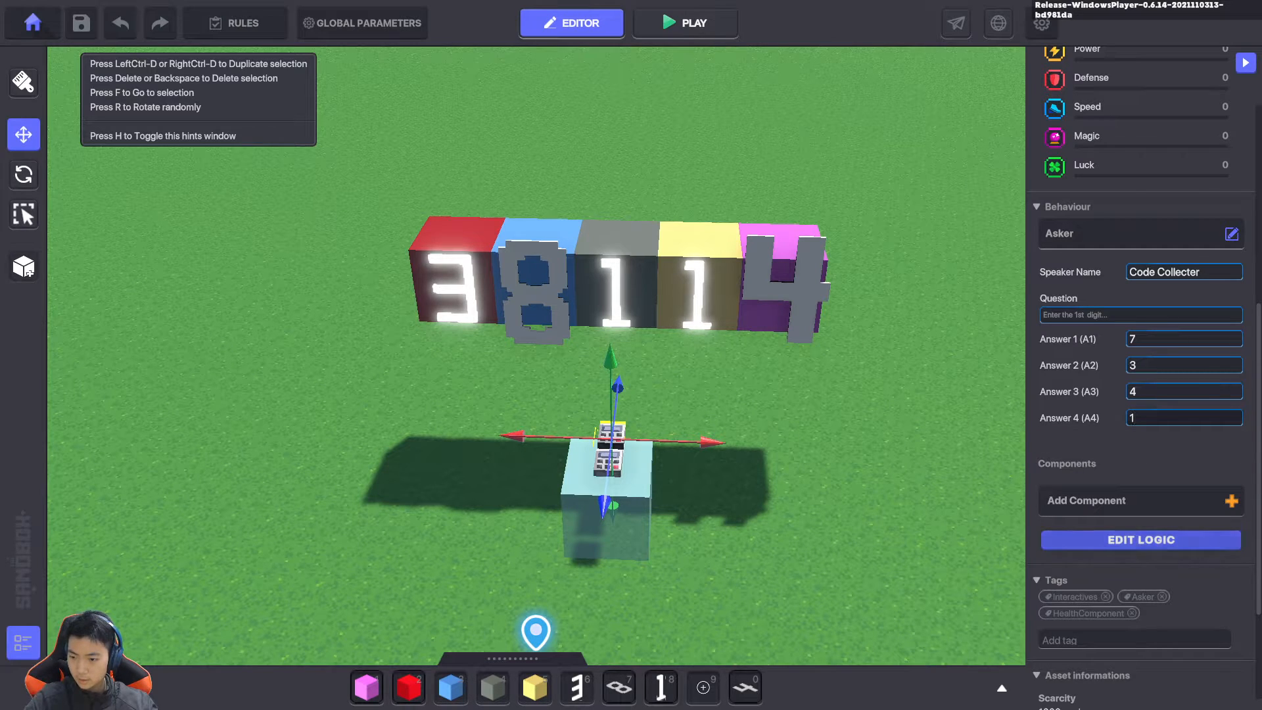
In the duplicated switch's logic, add a new message WrongDigit as the message sent by answer 1
click(1141, 539)
scroll(1148, 519, down, 3)
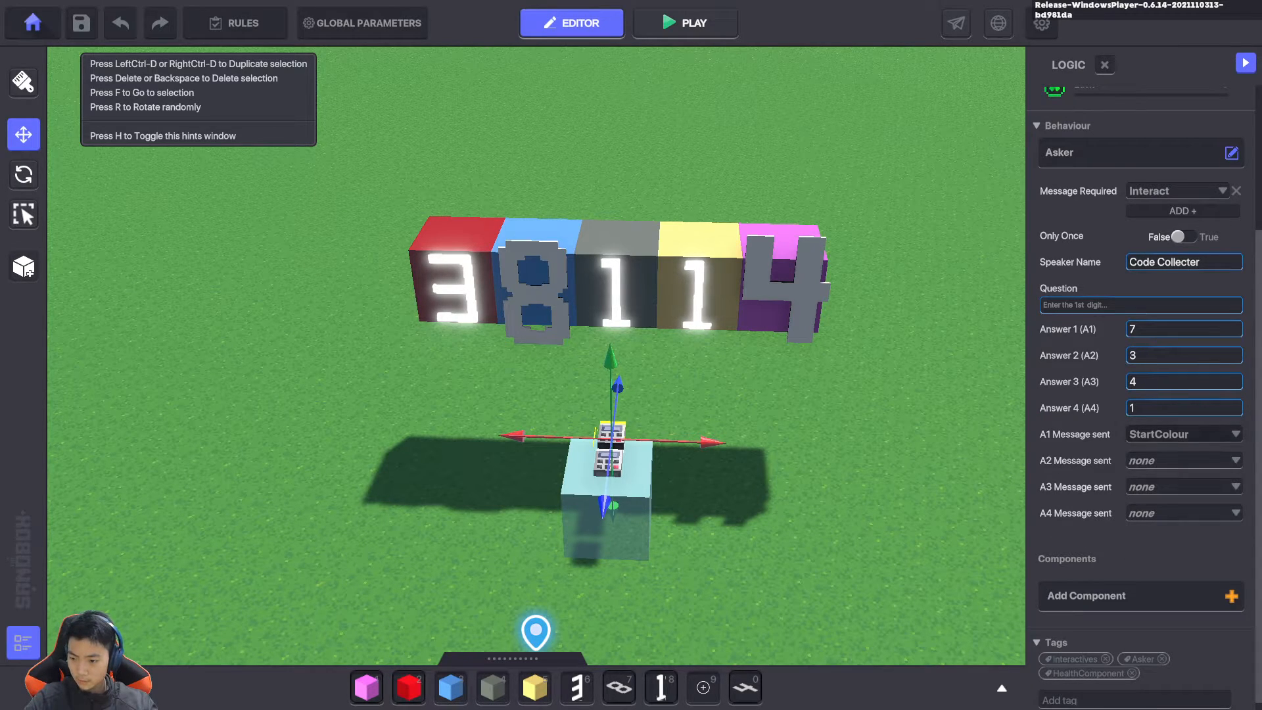
click(1207, 434)
click(1207, 435)
click(1207, 435)
text(Wrong)
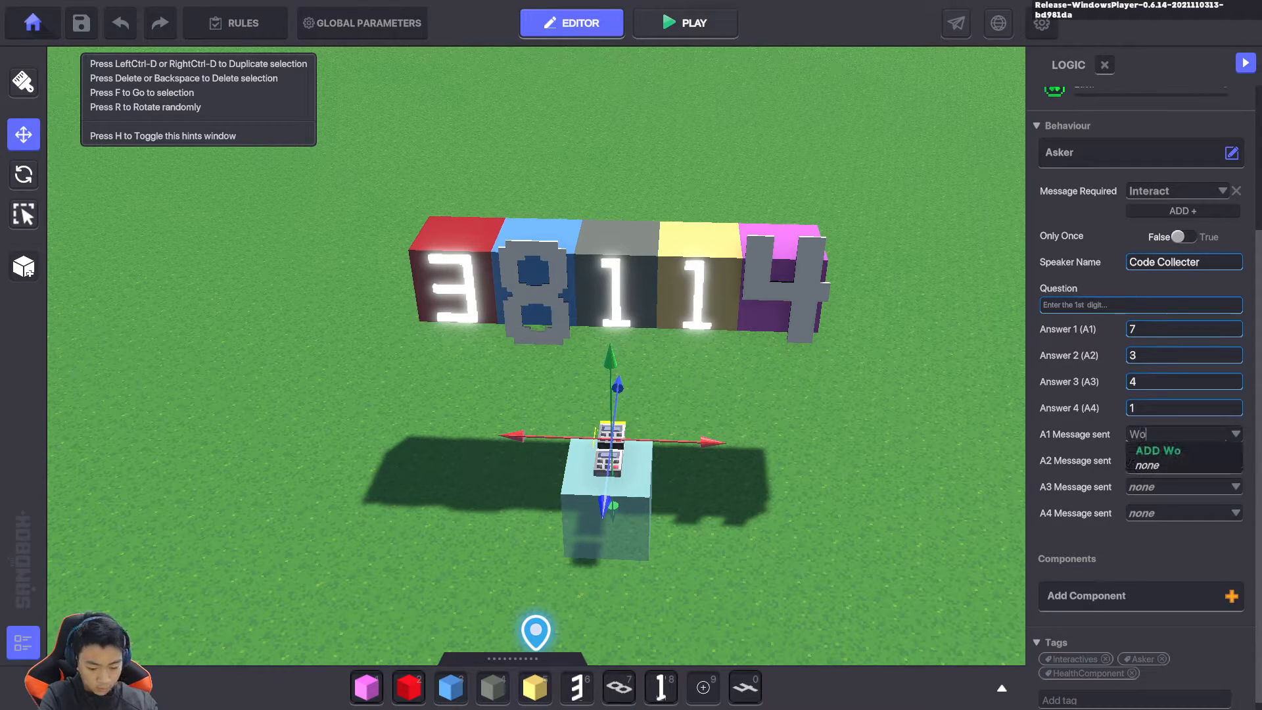
key(Return)
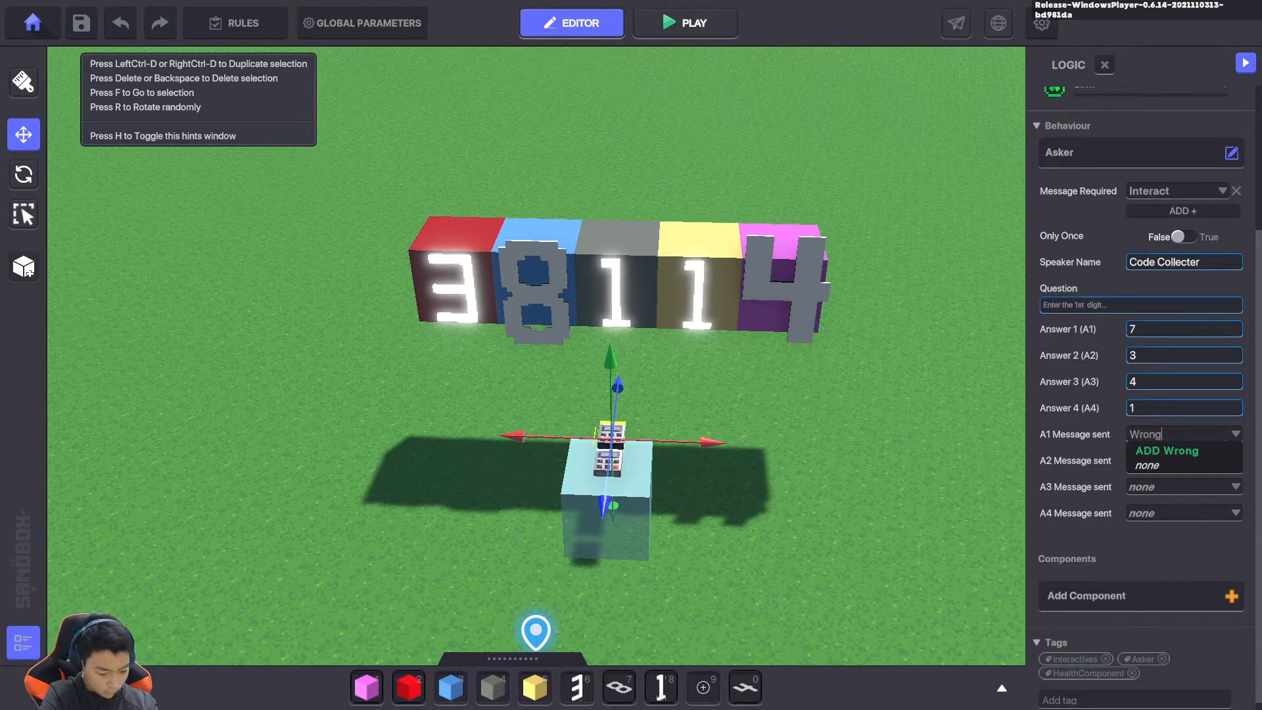
text(Digit)
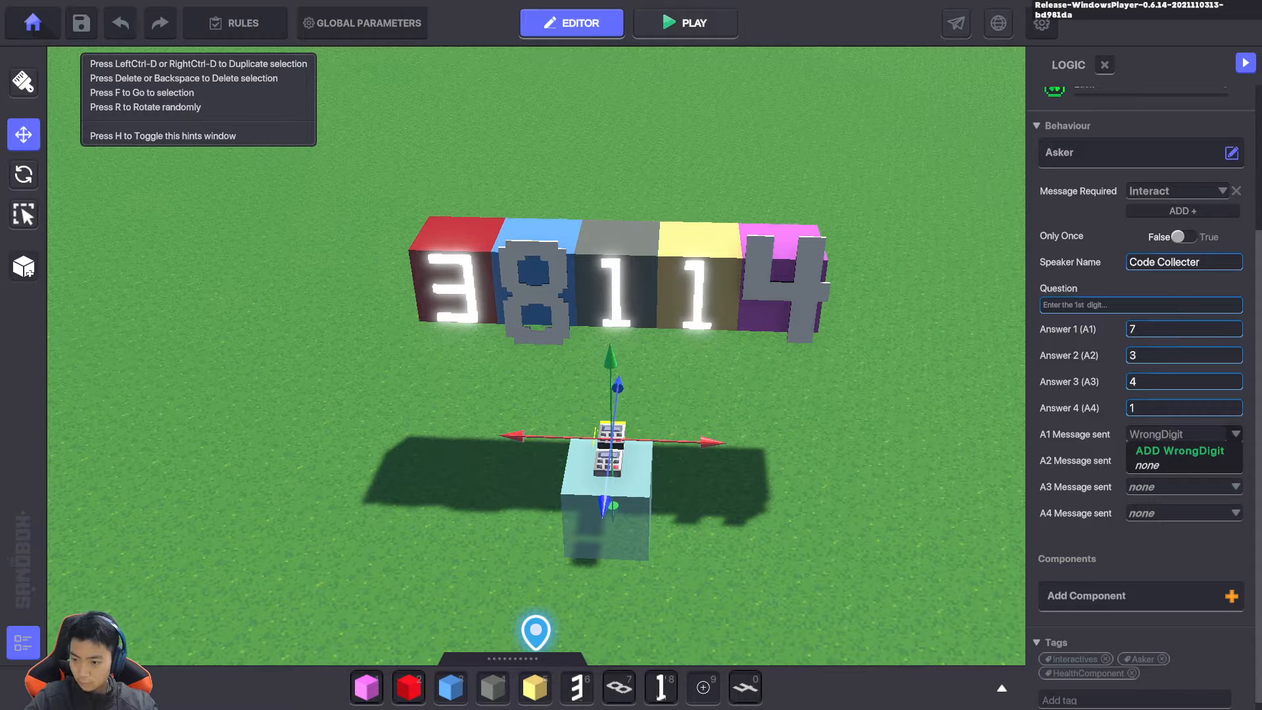
key(Return)
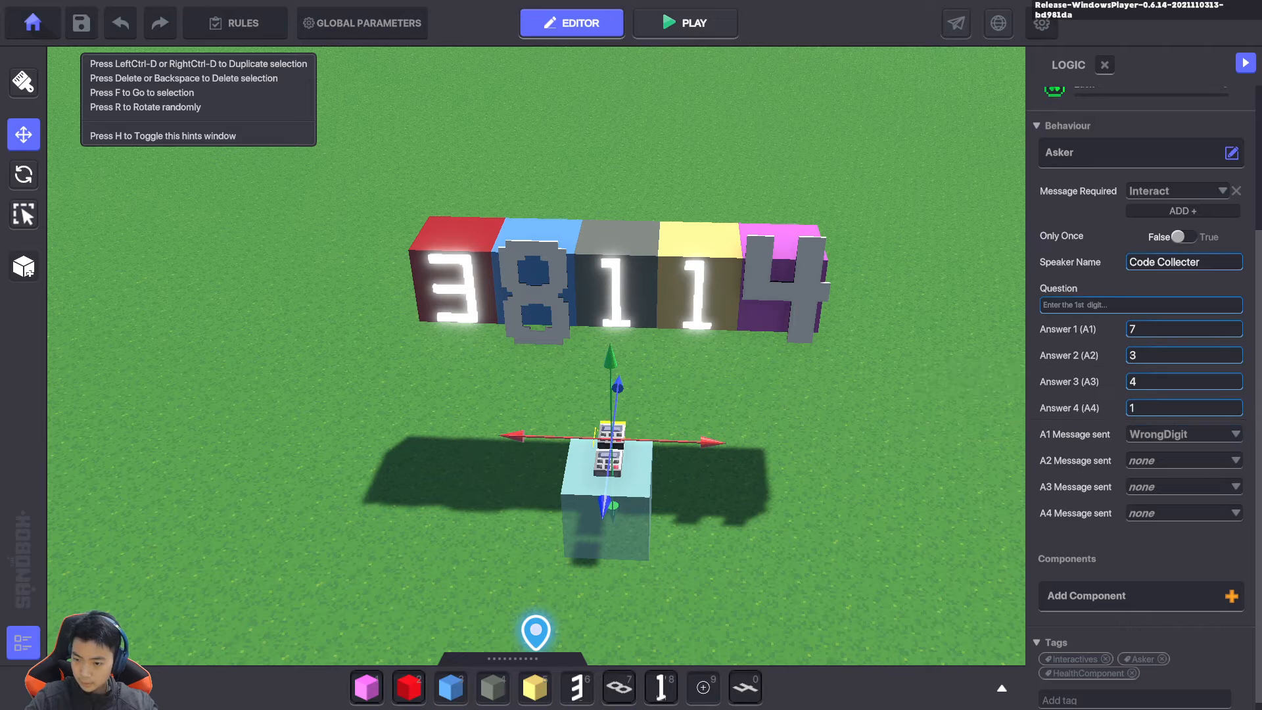
Set the message sent by answer 3 to the existing WrongDigit message
click(1177, 487)
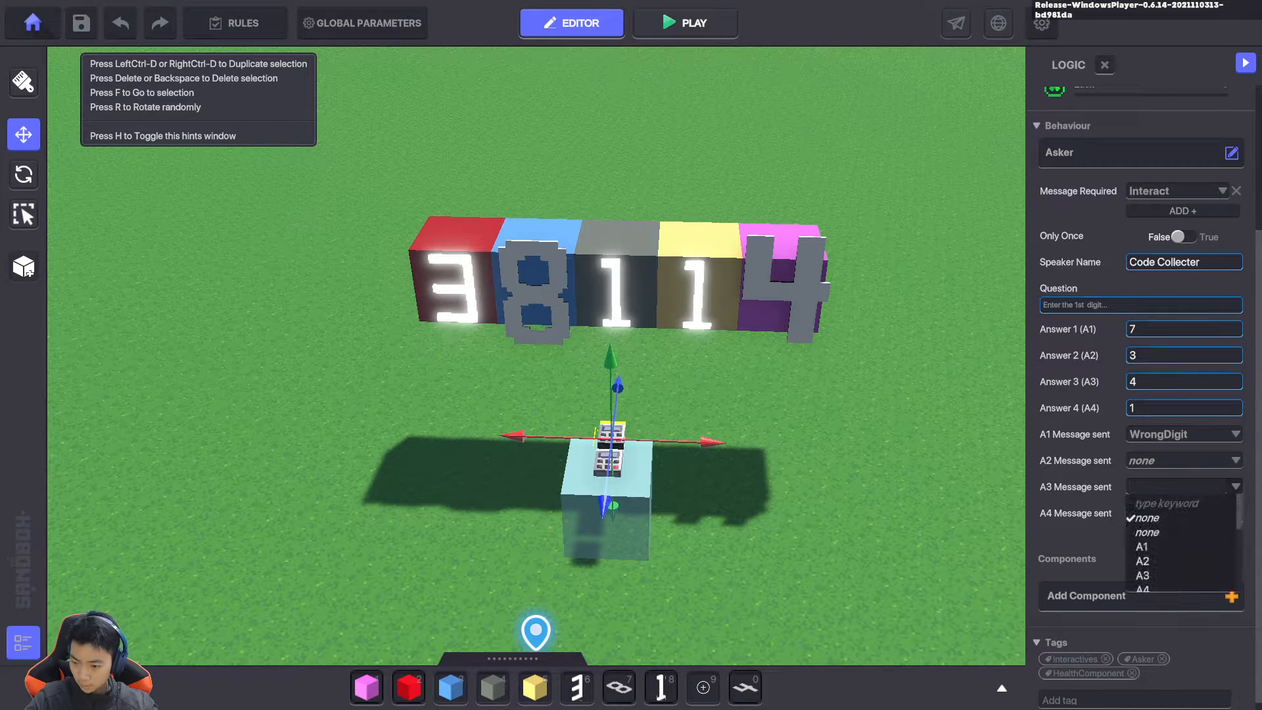
scroll(1181, 542, down, 7)
scroll(1181, 542, up, 2)
scroll(1181, 542, up, 2)
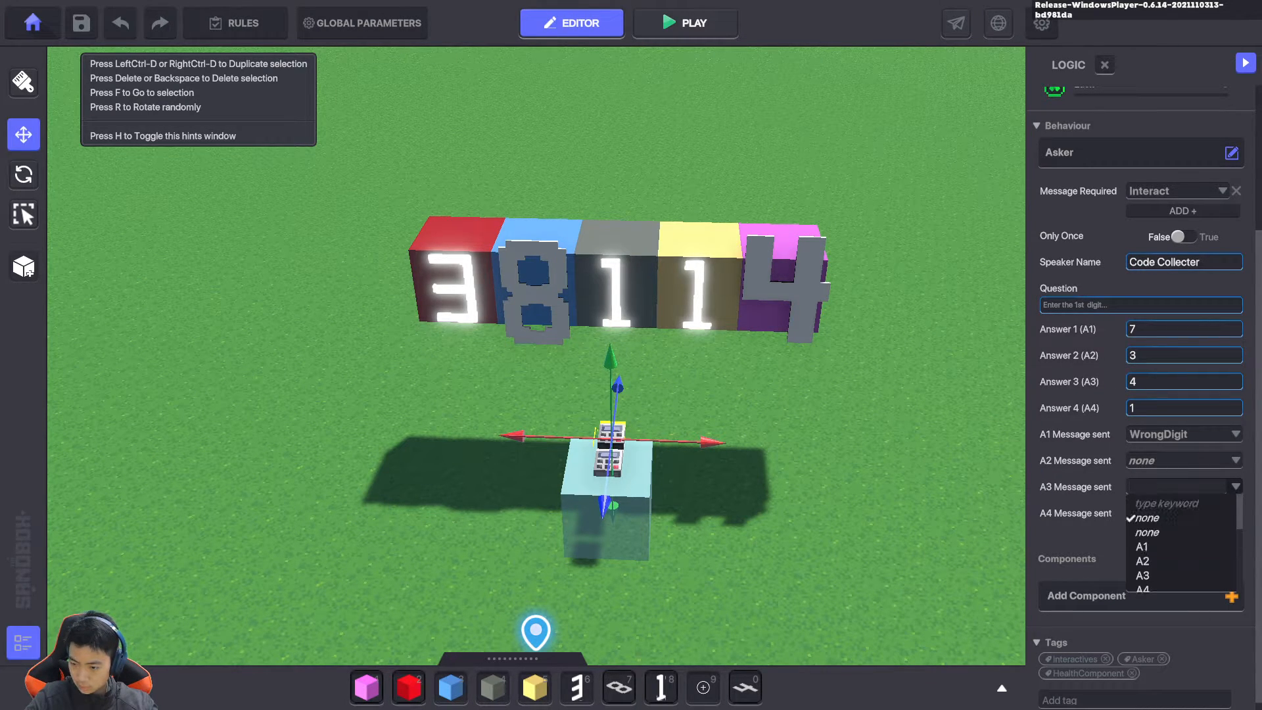
scroll(1182, 542, down, 6)
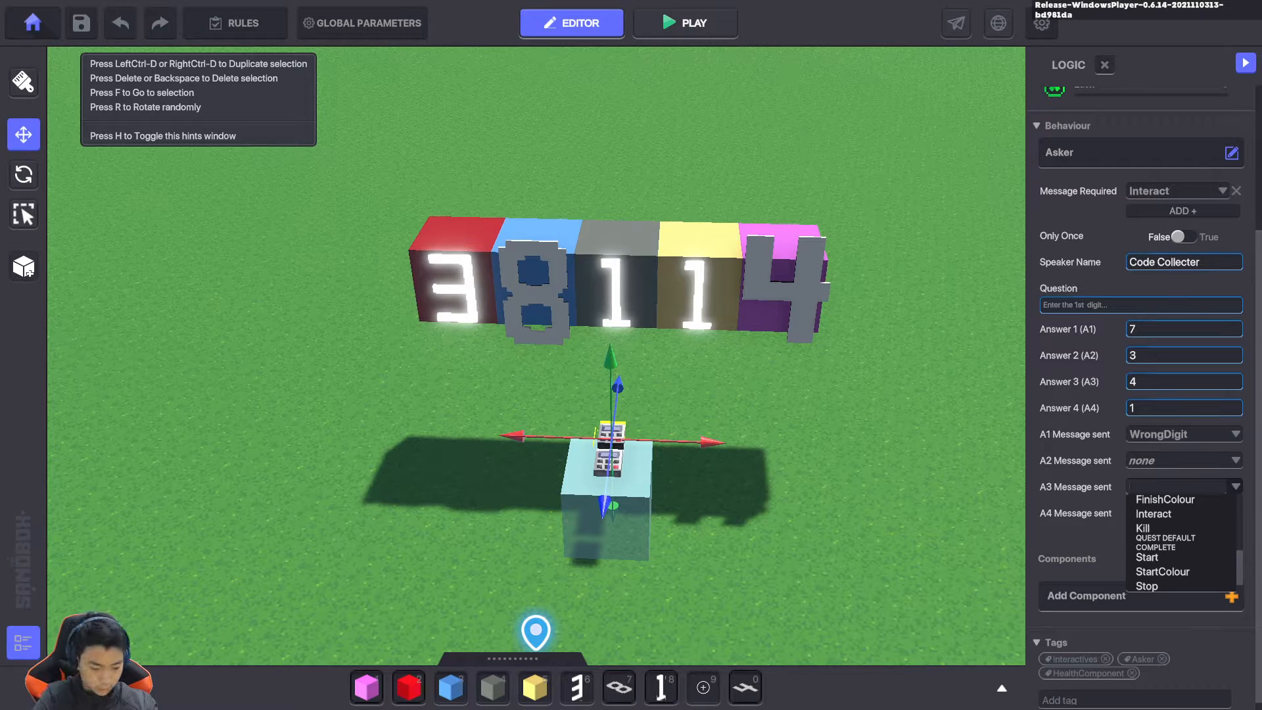
text(wro)
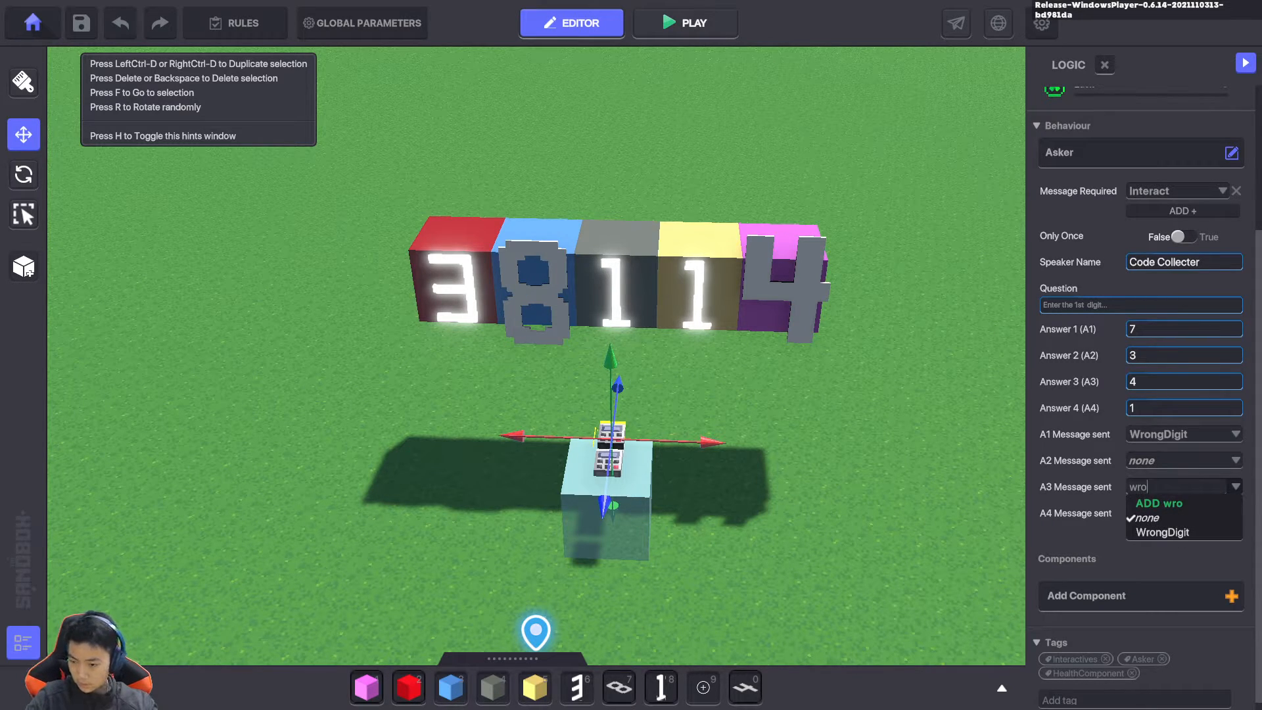
click(1162, 532)
Set the message sent by answer 4 to WrongDigit as well
click(1177, 513)
text(et)
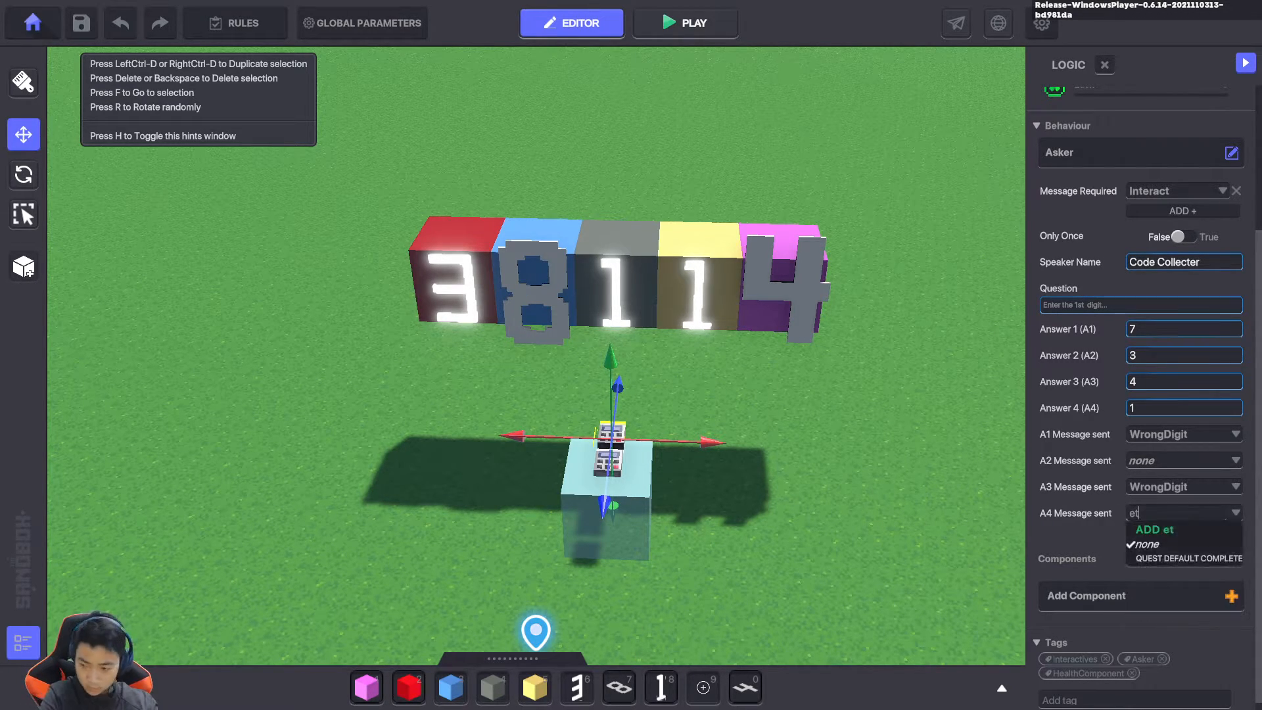
key(BackSpace)
key(BackSpace)
text(wro)
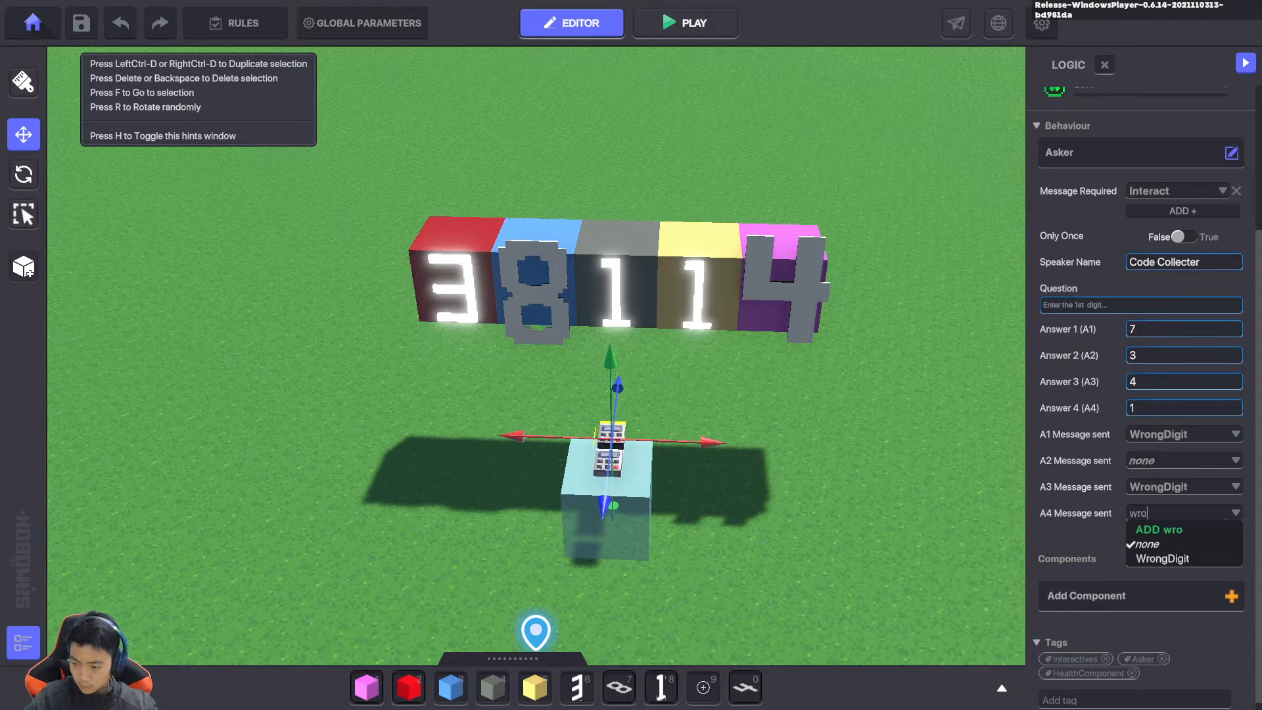
click(1162, 558)
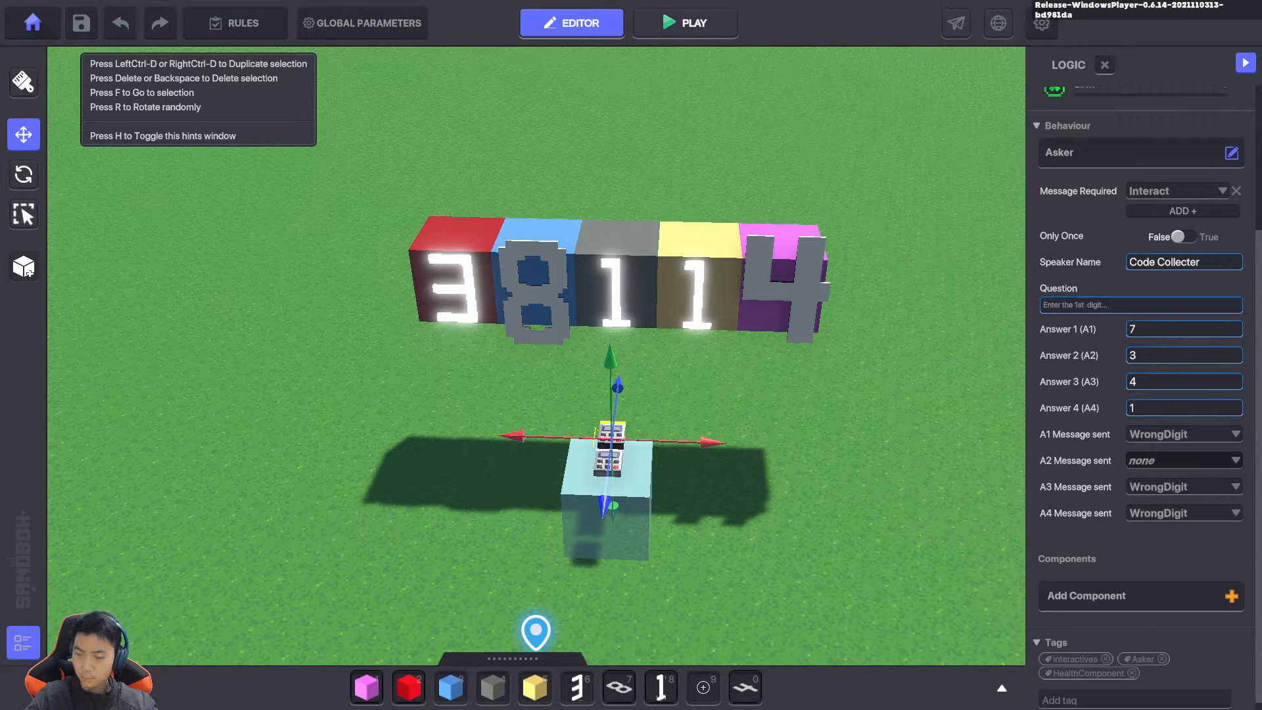
Make answer 2 send CQTNext and set the Asker's required message to StartColour
click(1177, 461)
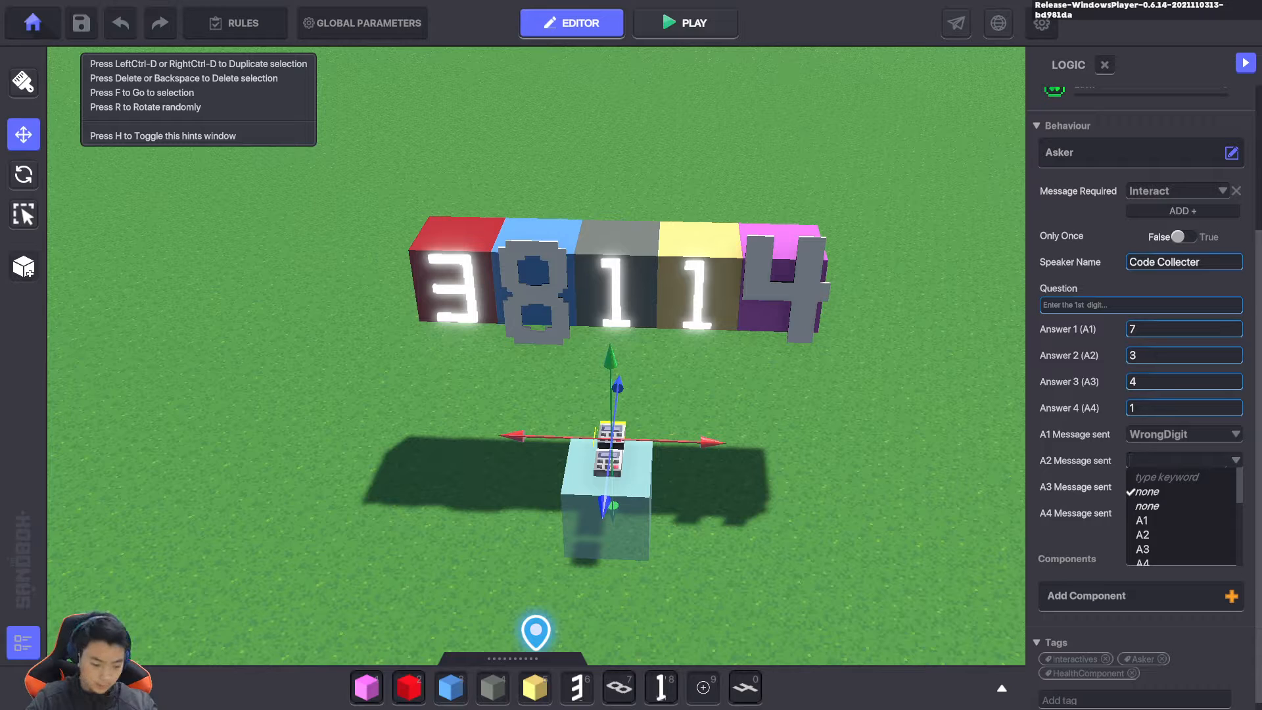
text(CQT)
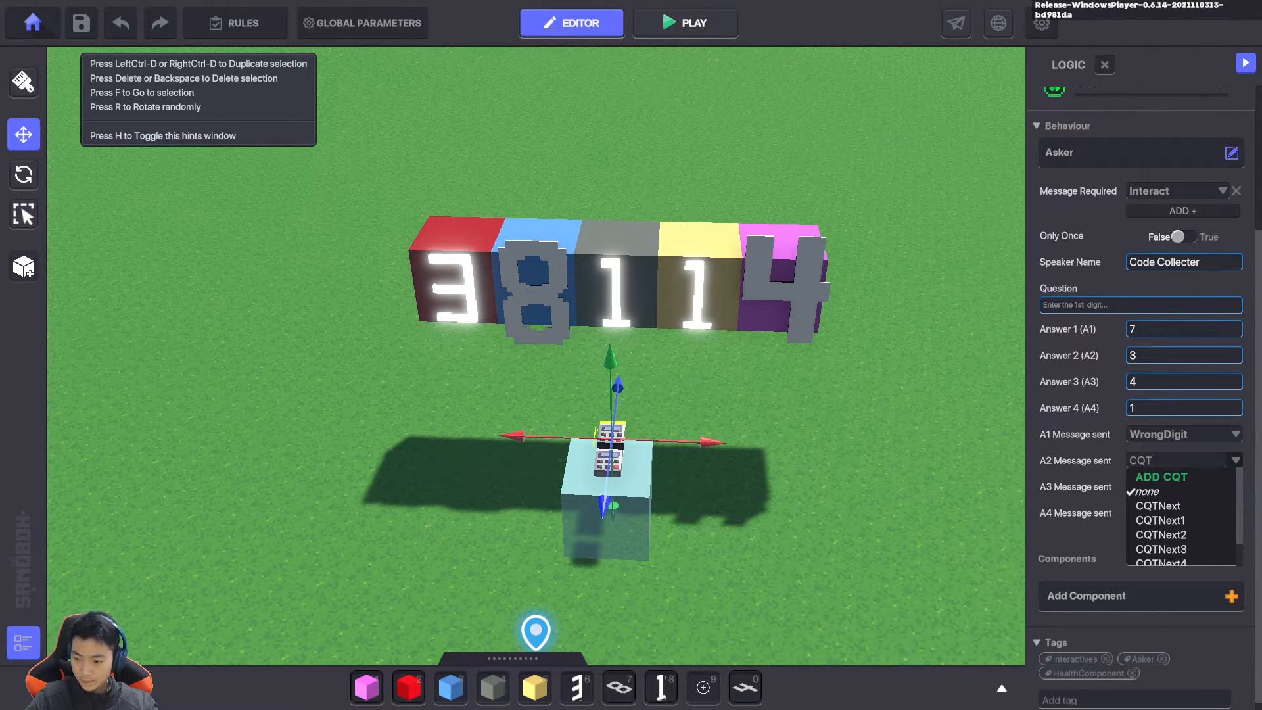
click(1158, 506)
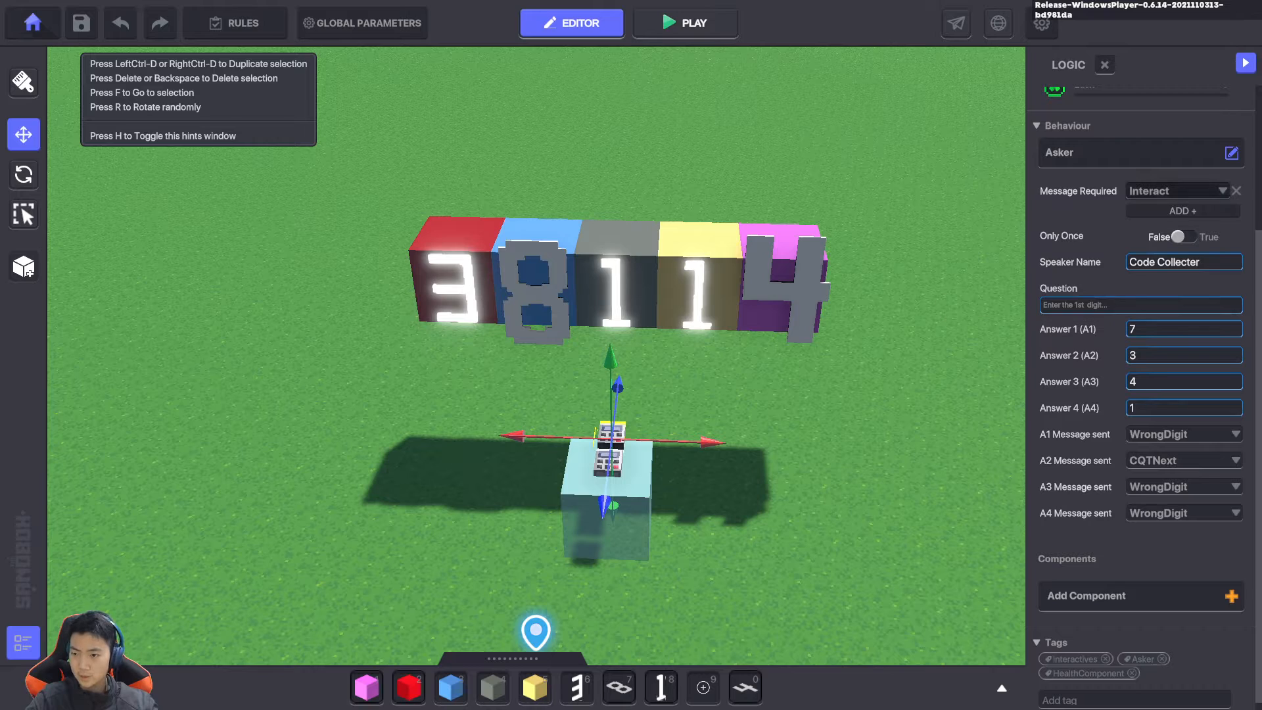
click(1177, 192)
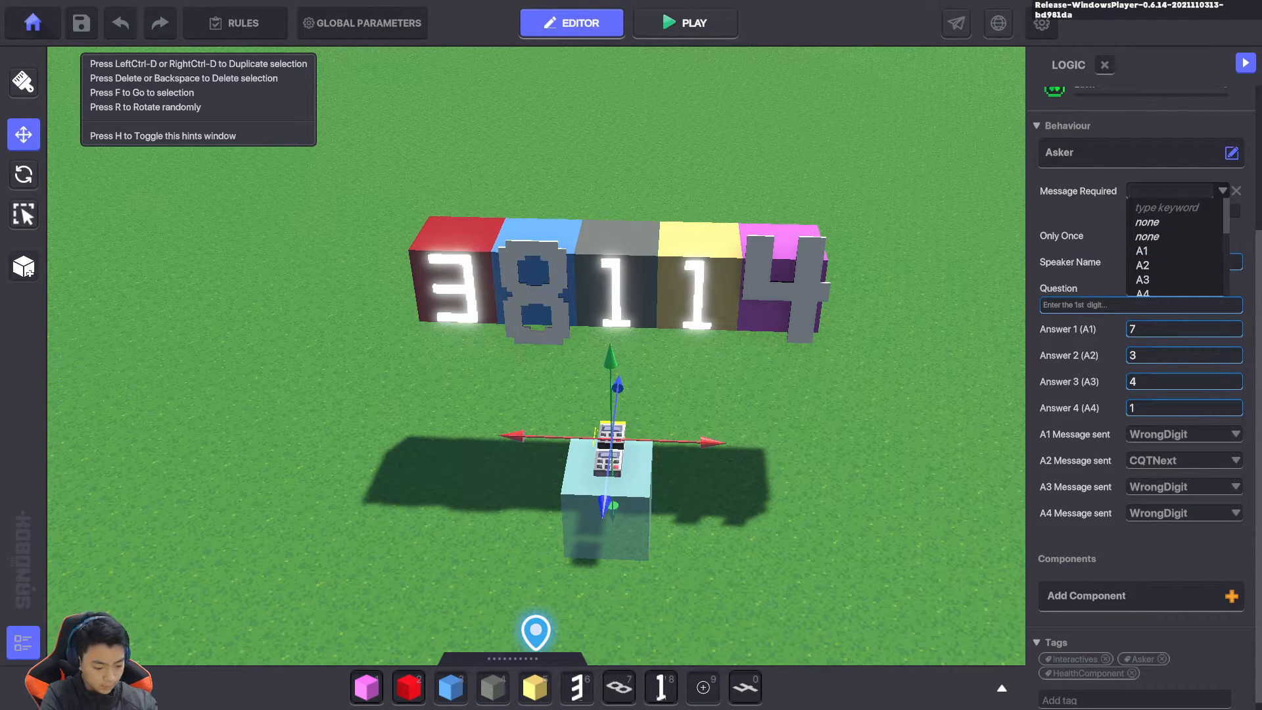
text(St)
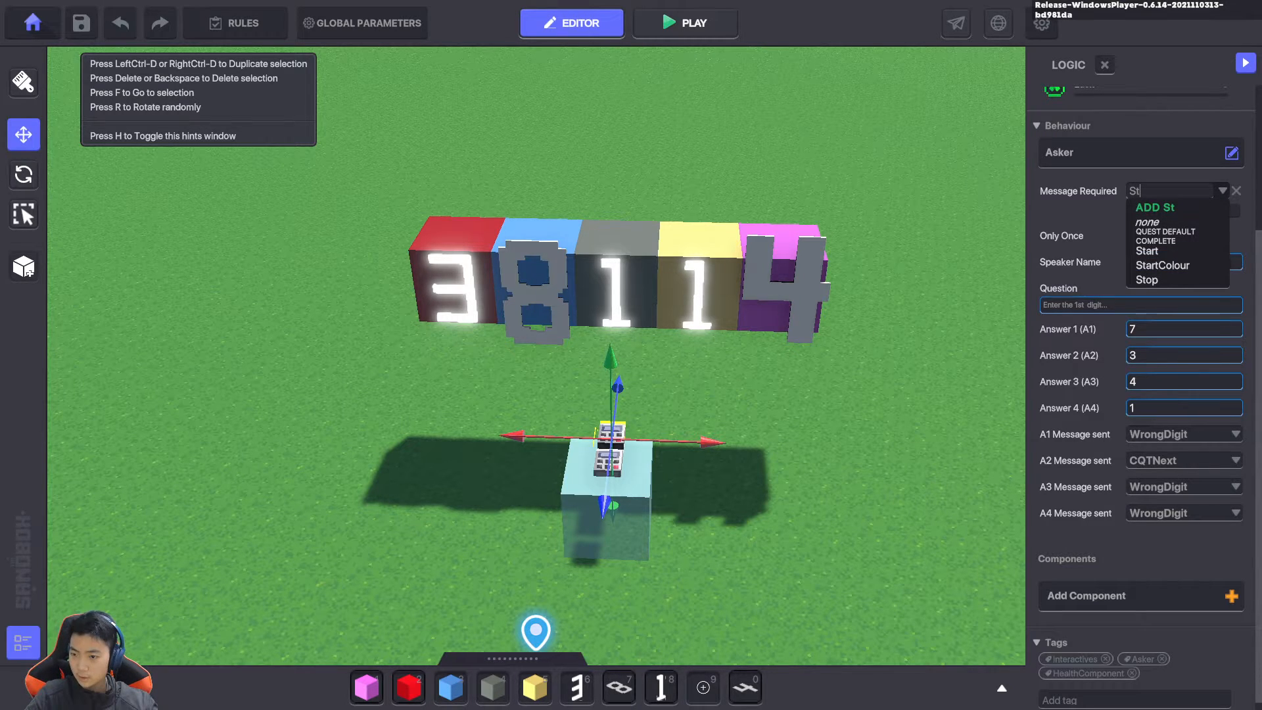
click(1162, 265)
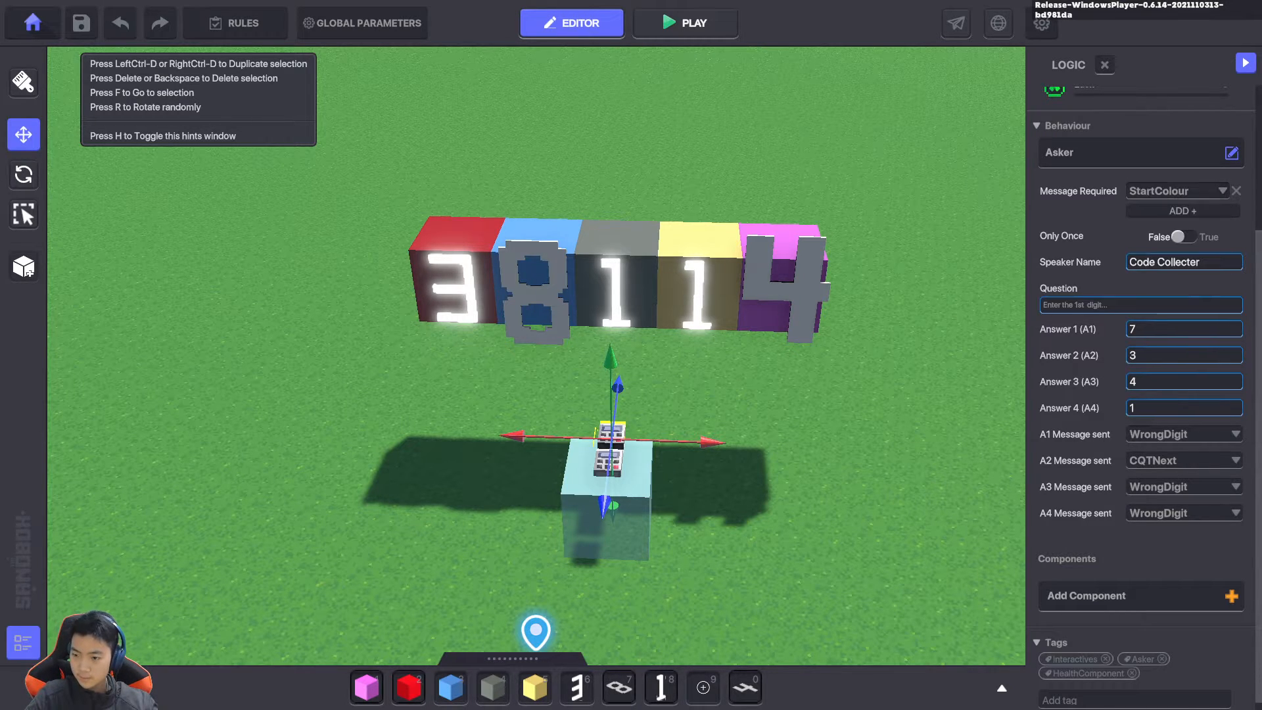
Play-test the experience by walking to the keypad and answering Yes to start filling in the code
click(608, 463)
click(685, 23)
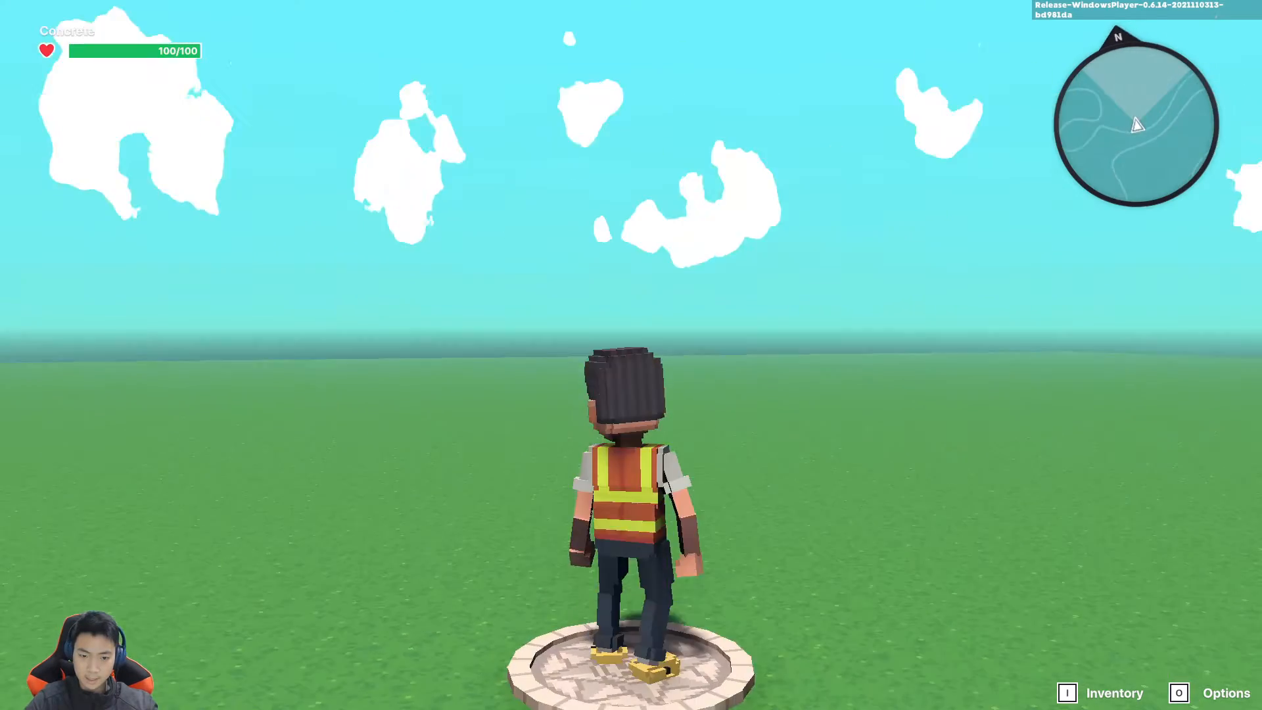
key(w)
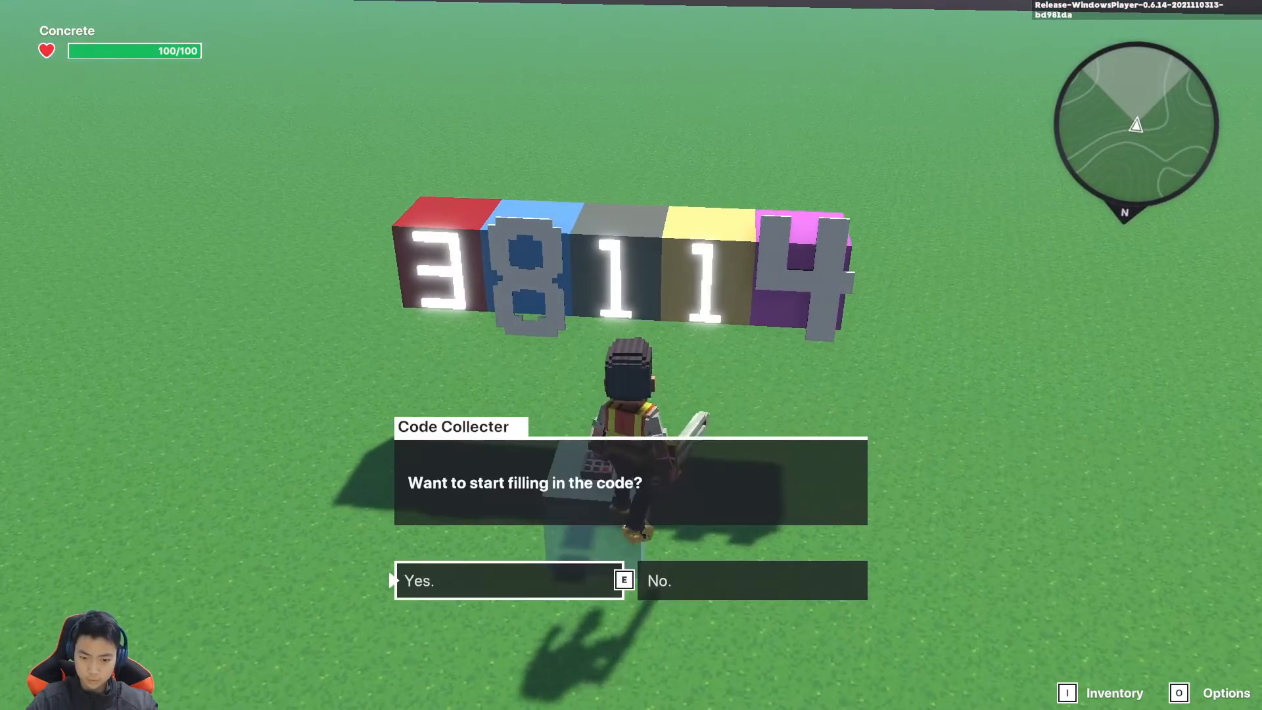
key(e)
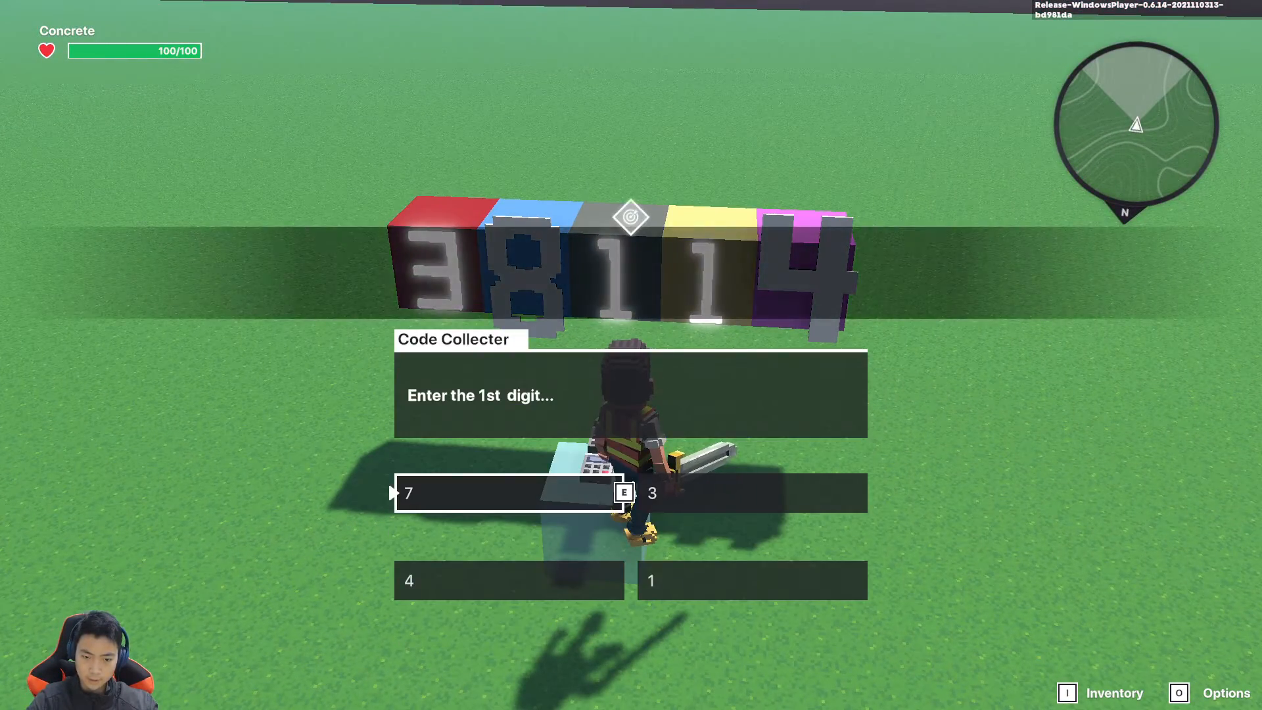
Test the first-digit prompt with the wrong answers 7 and 1, and exit the play-test
key(d)
key(a)
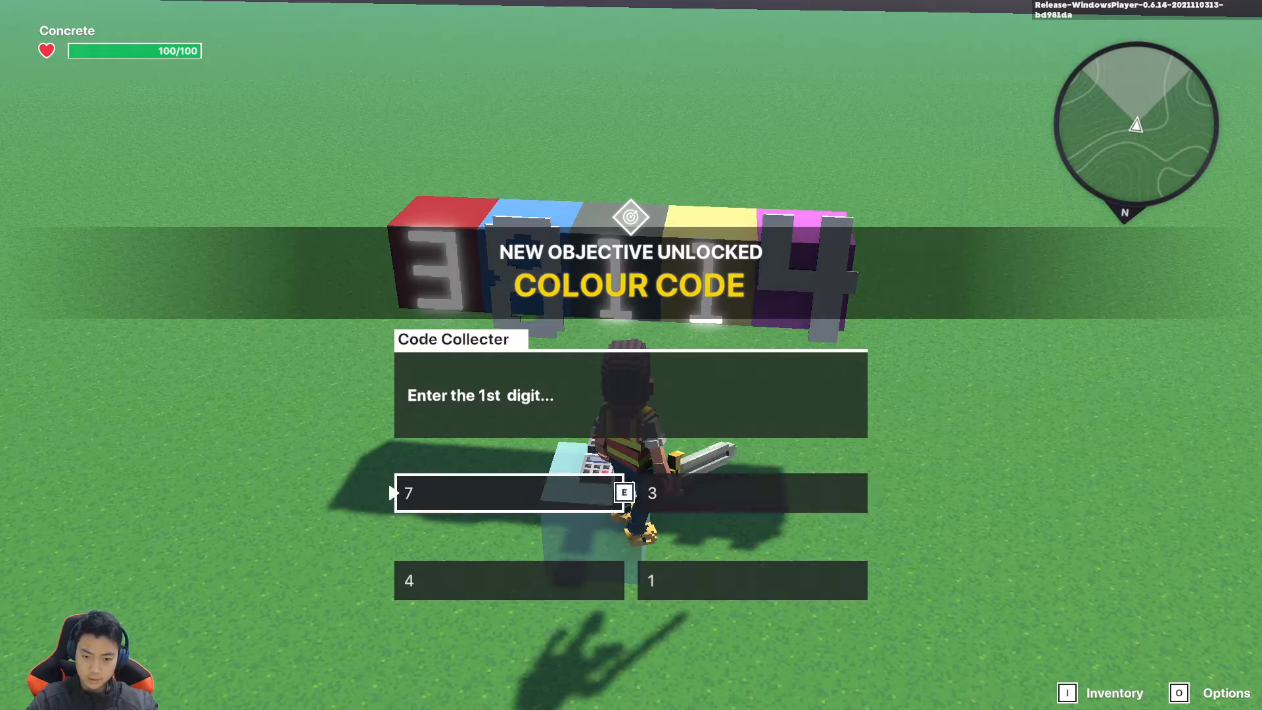
key(e)
key(e)
key(e)
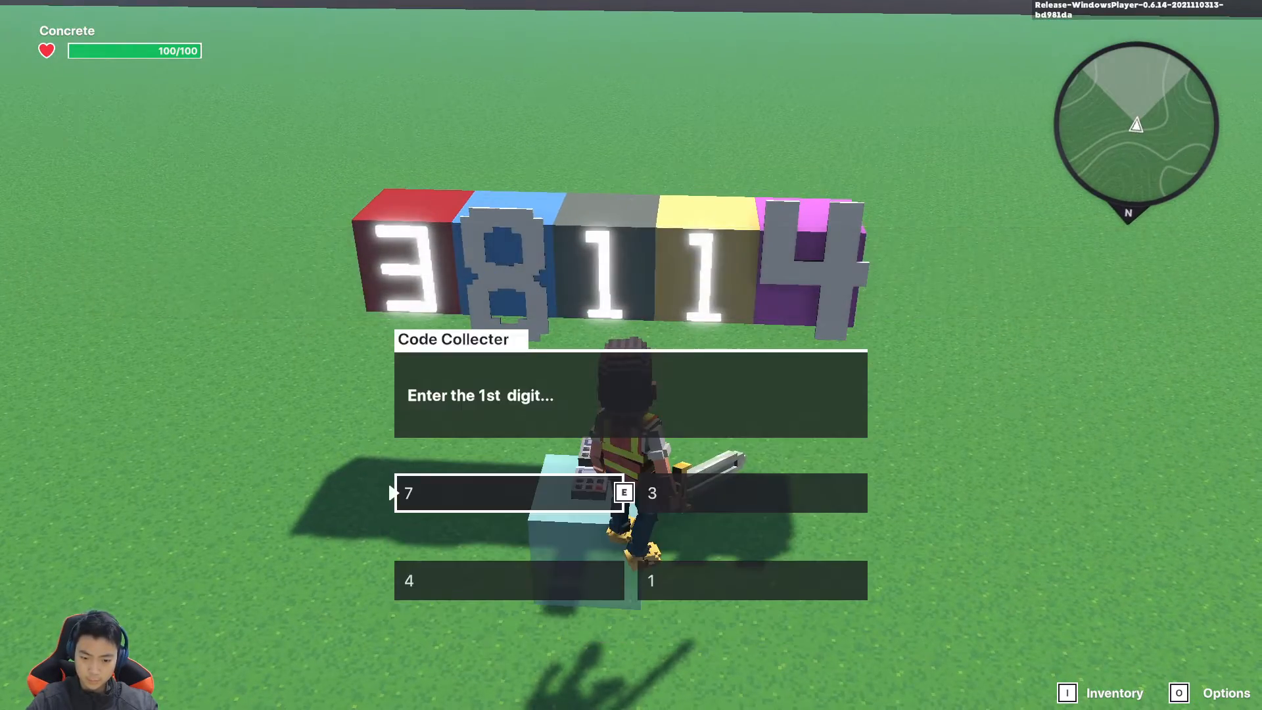
key(s)
key(d)
key(e)
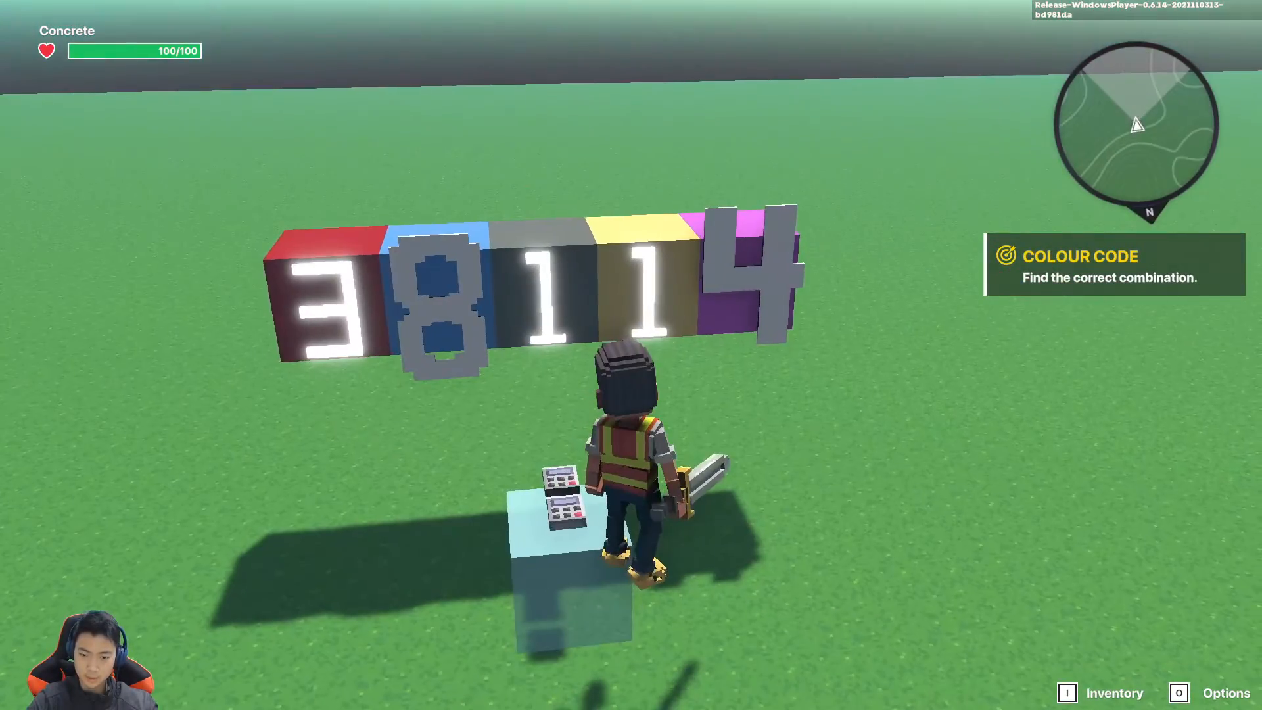
key(Escape)
Duplicate the NumPad Switch on the glass block and place the copy beside the others at X 48.50, Z 42.00
click(608, 435)
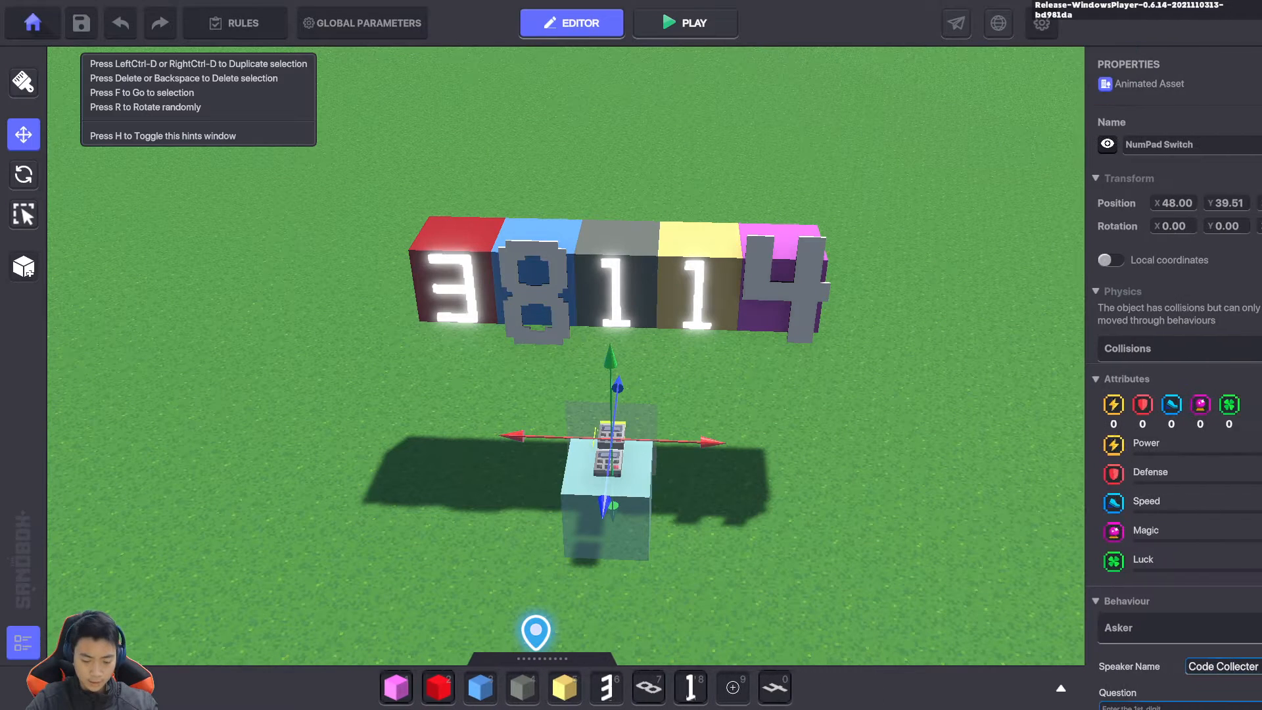
key(ctrl+d)
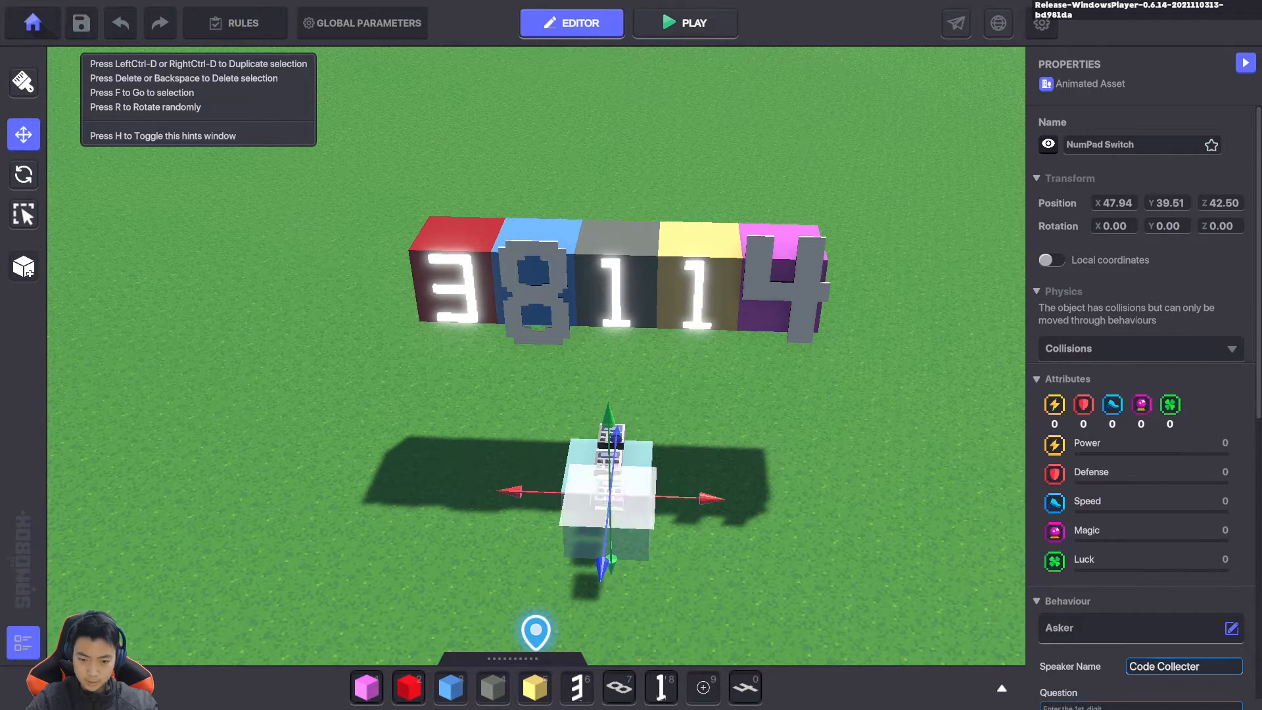
drag(711, 497, 660, 497)
drag(548, 565, 555, 535)
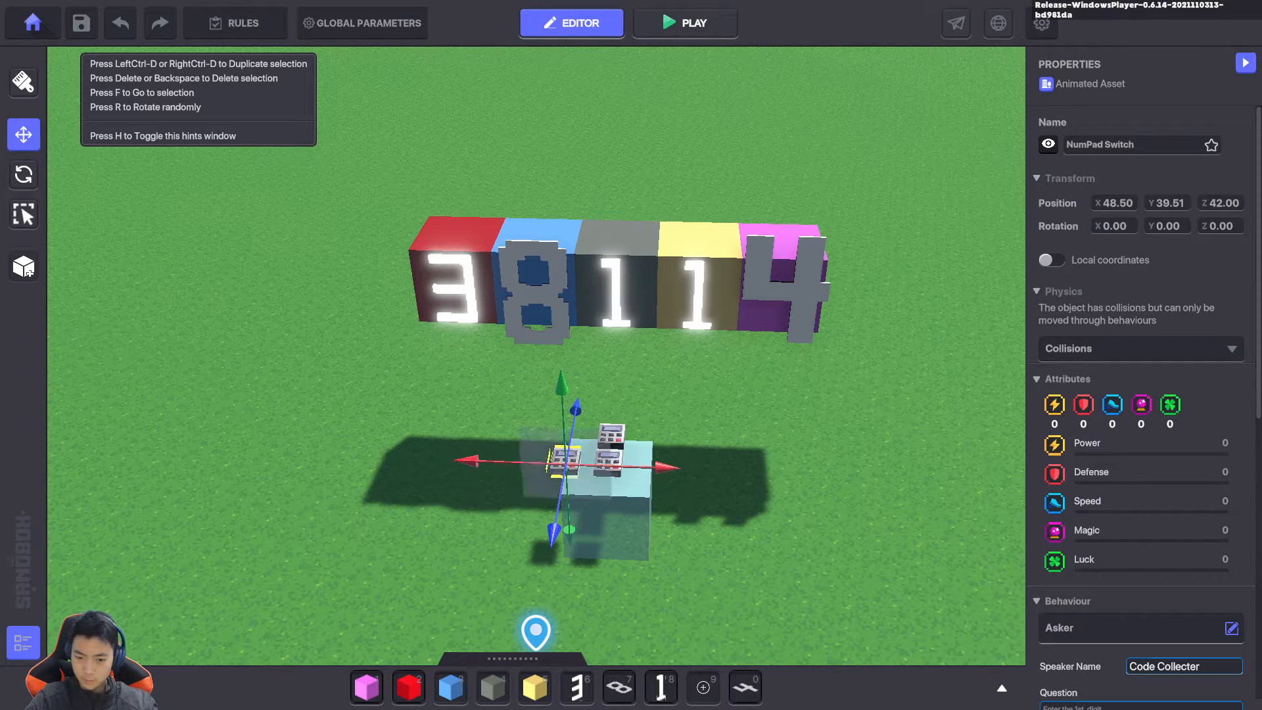
Replace the duplicated Asker's question with "You entered the wrong number..."
scroll(1141, 414, down, 5)
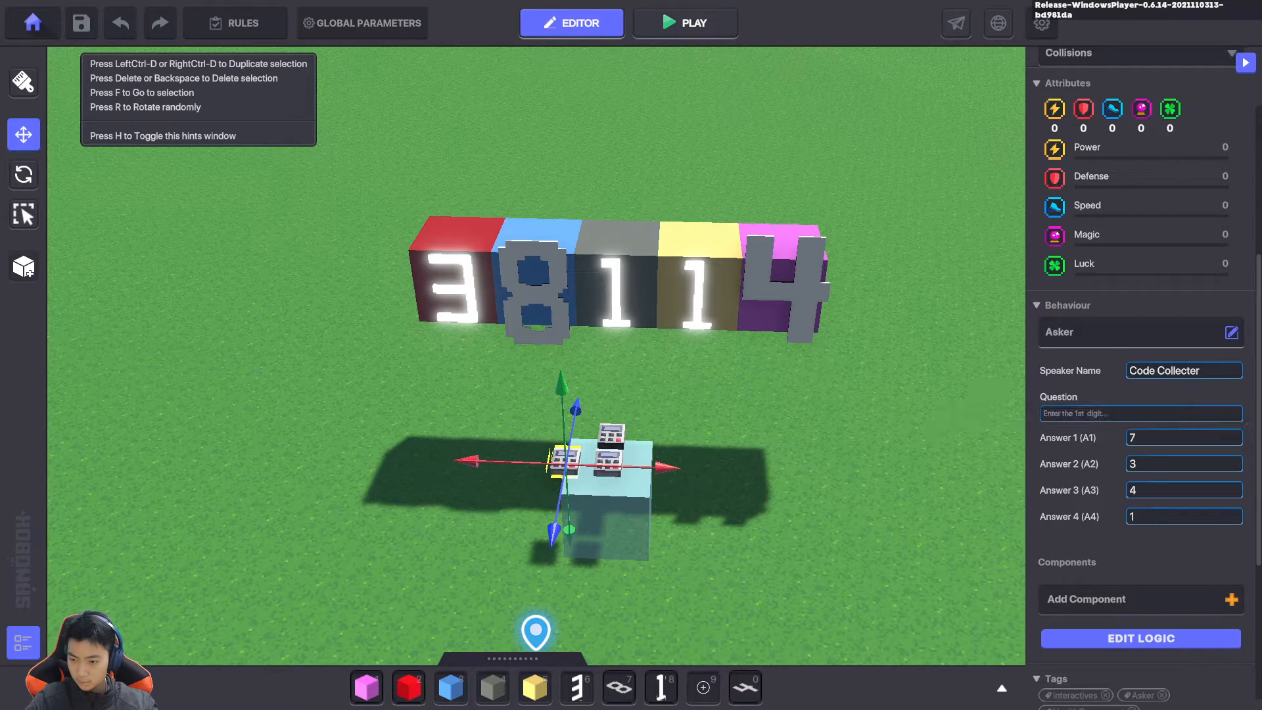
click(1183, 371)
click(1144, 414)
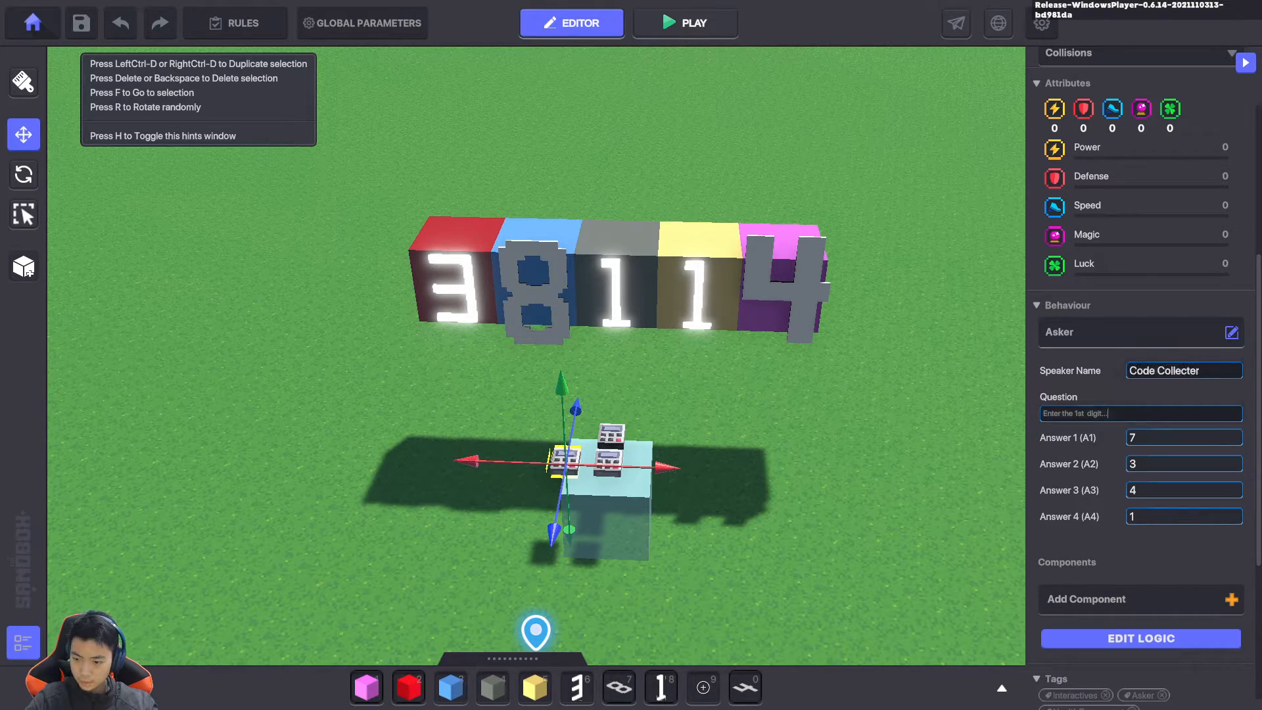
key(BackSpace)
key(BackSpace)
key(BackSpace)
key(BackSpace)
key(BackSpace)
key(BackSpace)
key(BackSpace)
key(BackSpace)
key(BackSpace)
key(BackSpace)
key(BackSpace)
key(BackSpace)
key(BackSpace)
key(BackSpace)
key(BackSpace)
key(BackSpace)
key(BackSpace)
key(BackSpace)
key(BackSpace)
key(BackSpace)
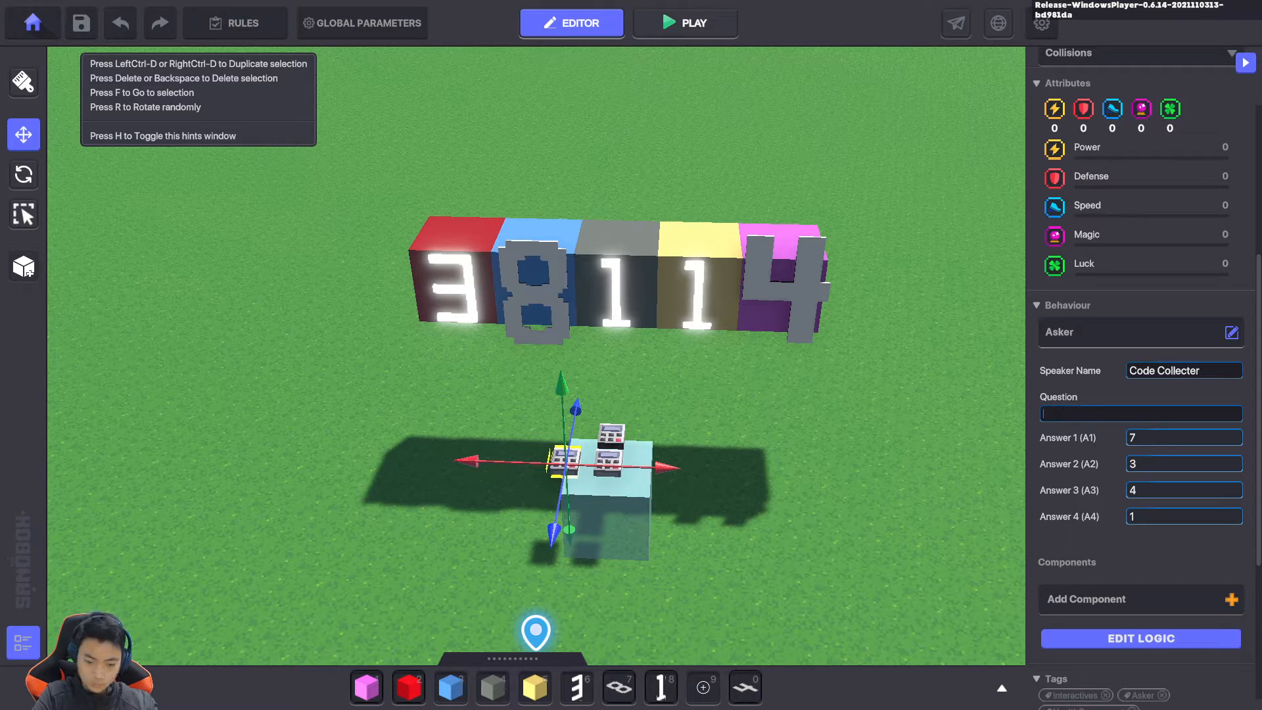
text(You entered th)
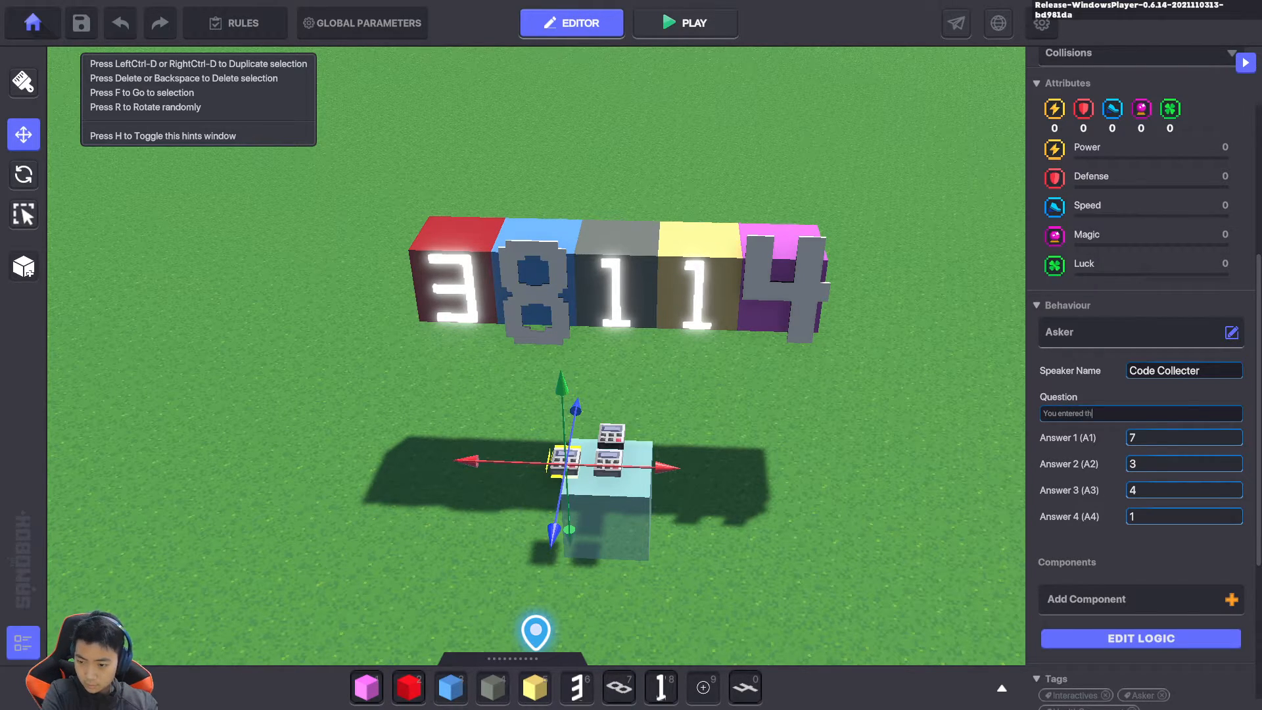
text(e wrong n)
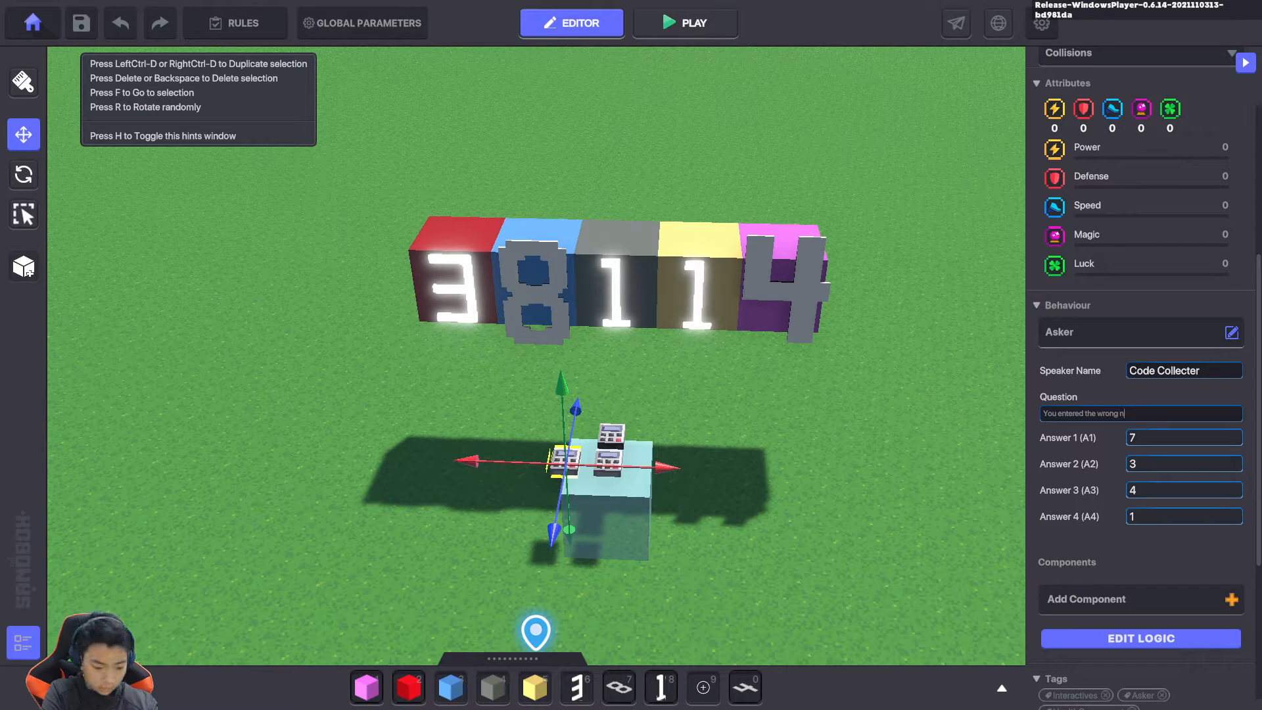
text(umber...)
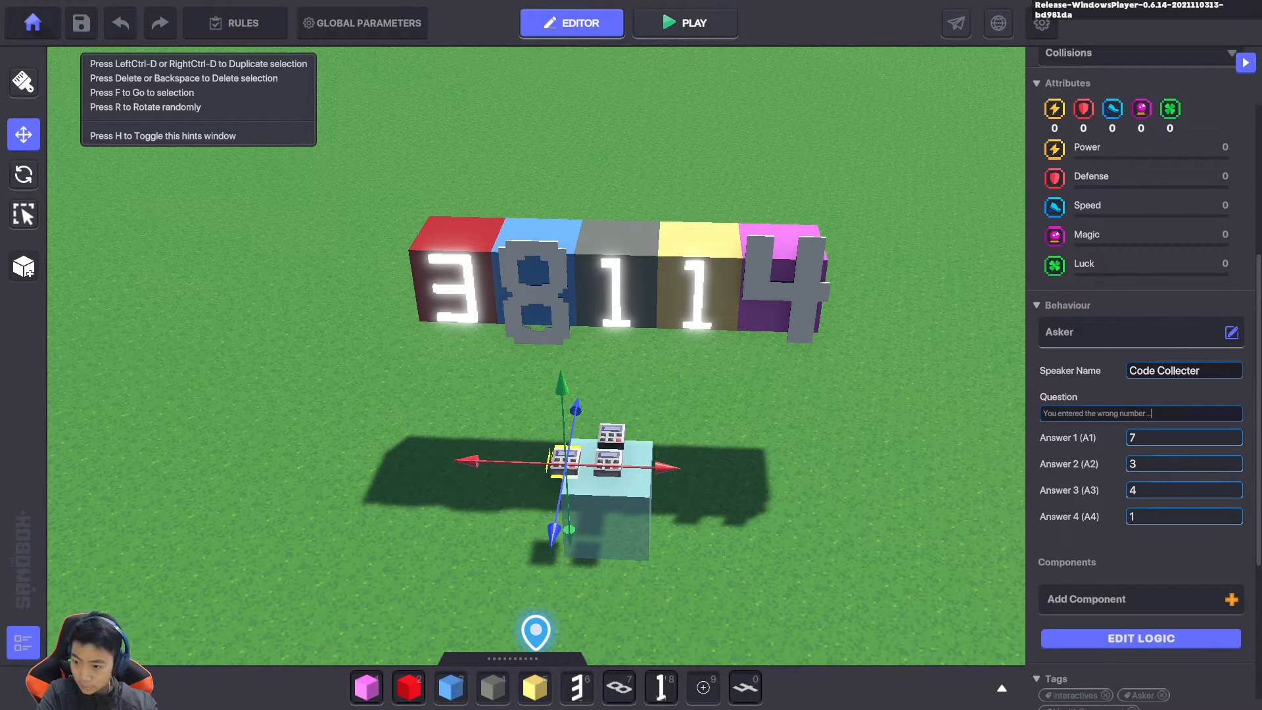
key(Return)
Change the first answer of the duplicated Asker to "Try Again..."
click(1170, 438)
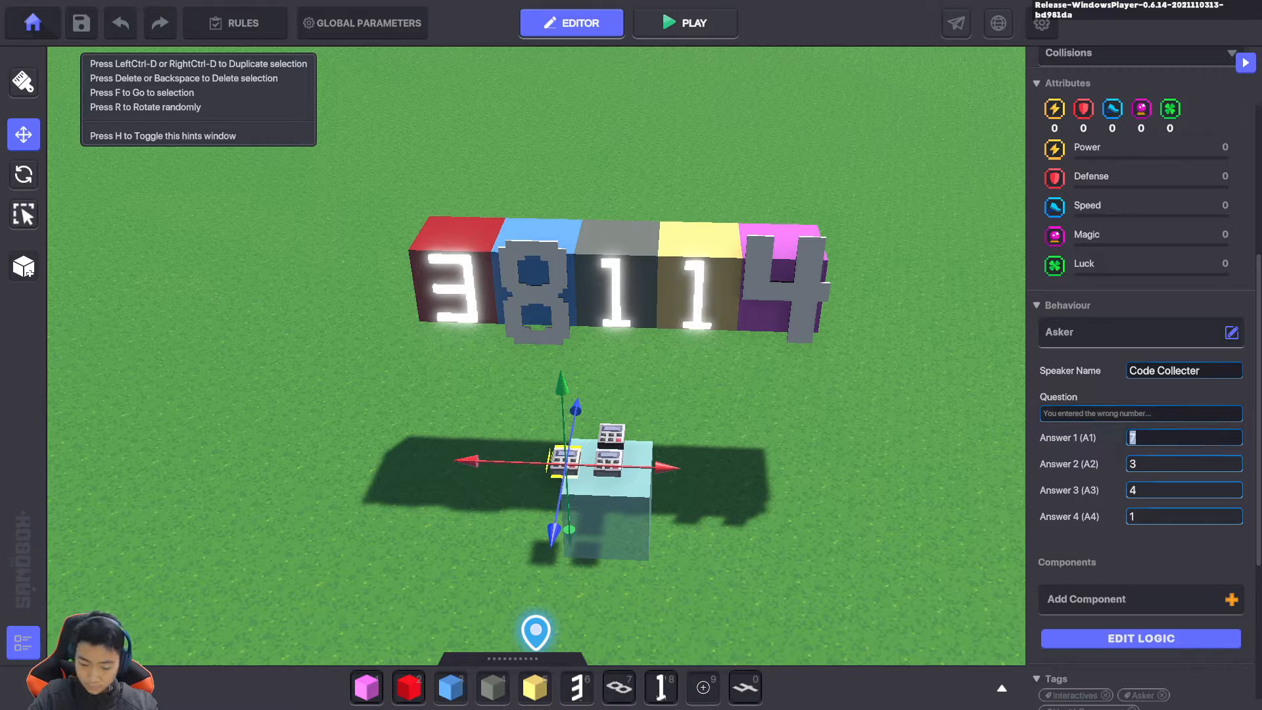
key(BackSpace)
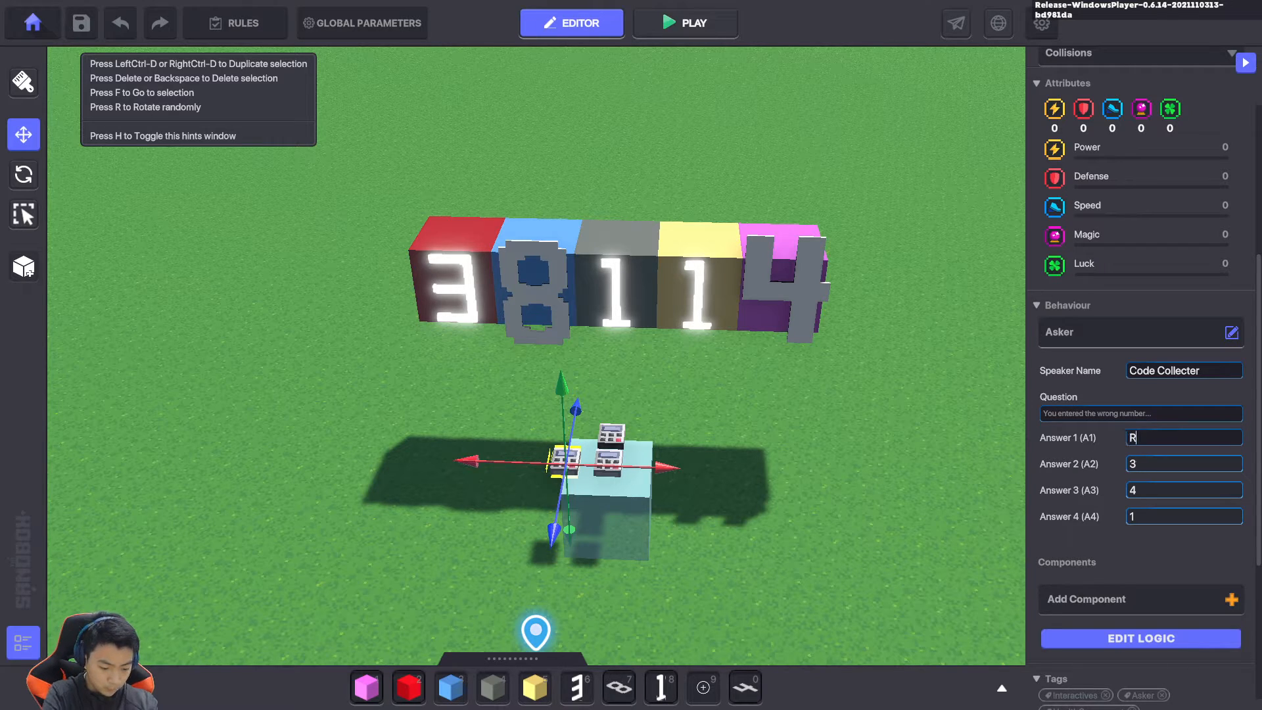
text(Try Ag)
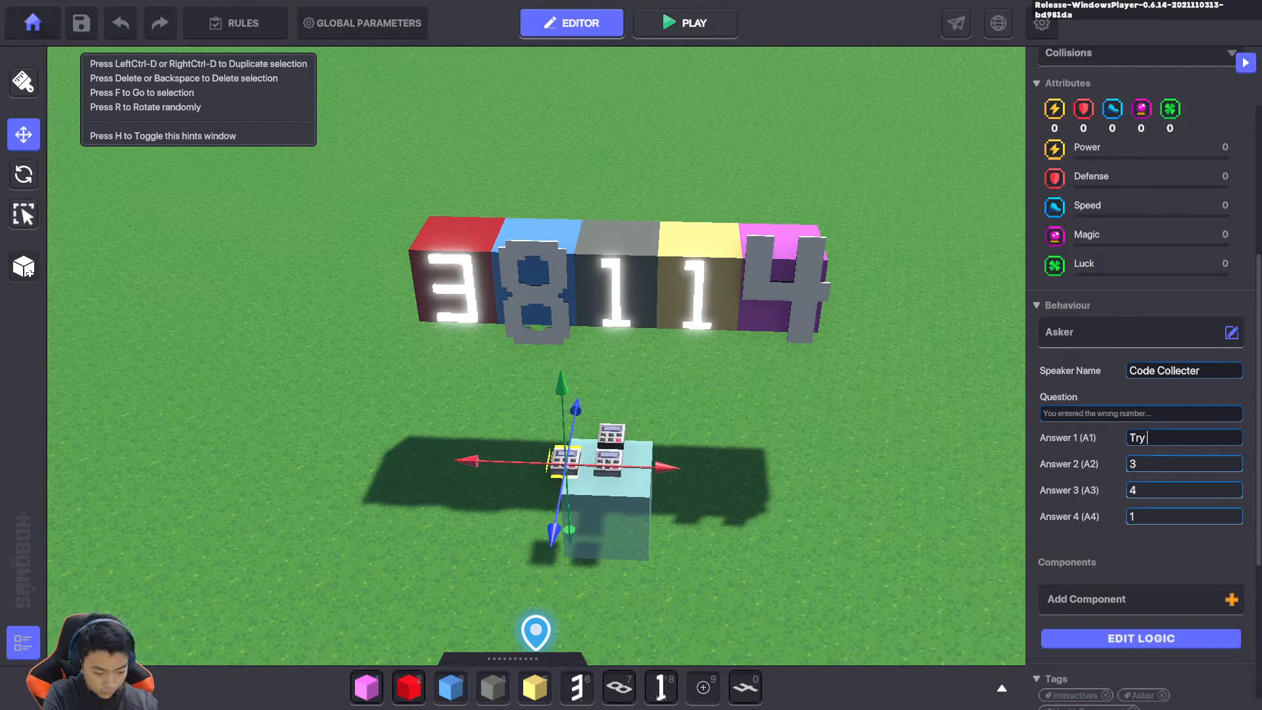
text(ain)
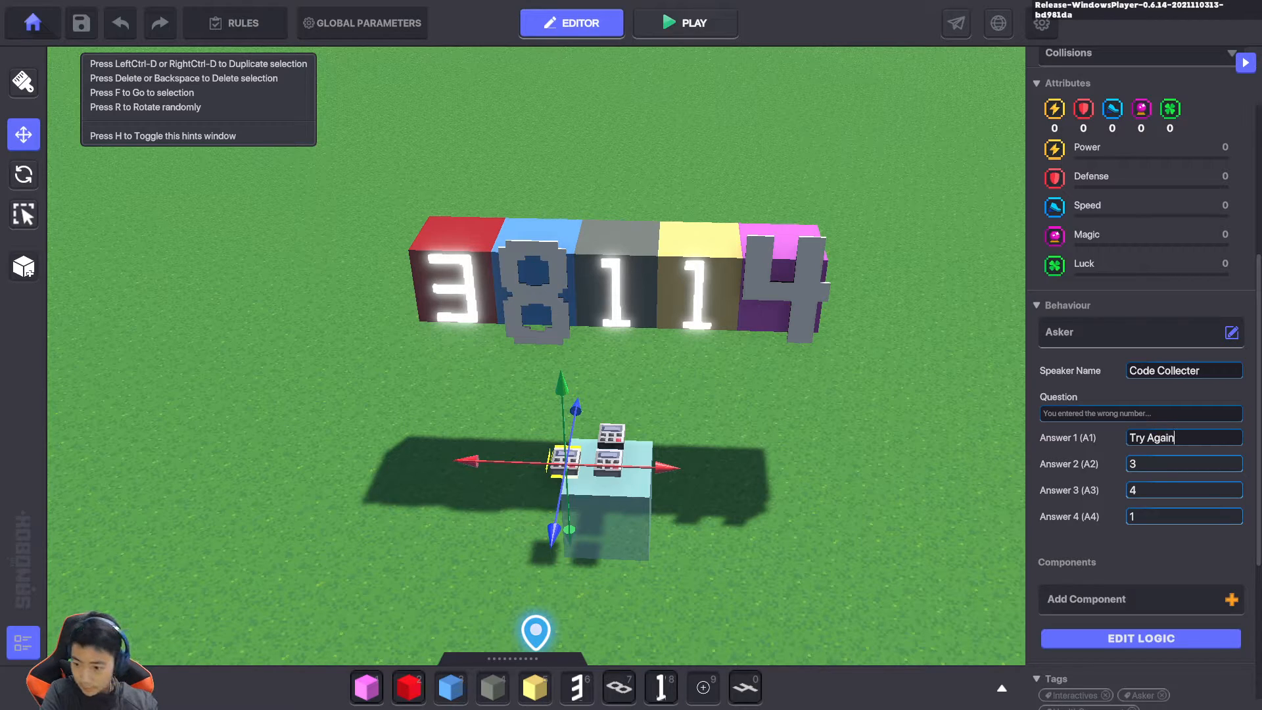
text(...)
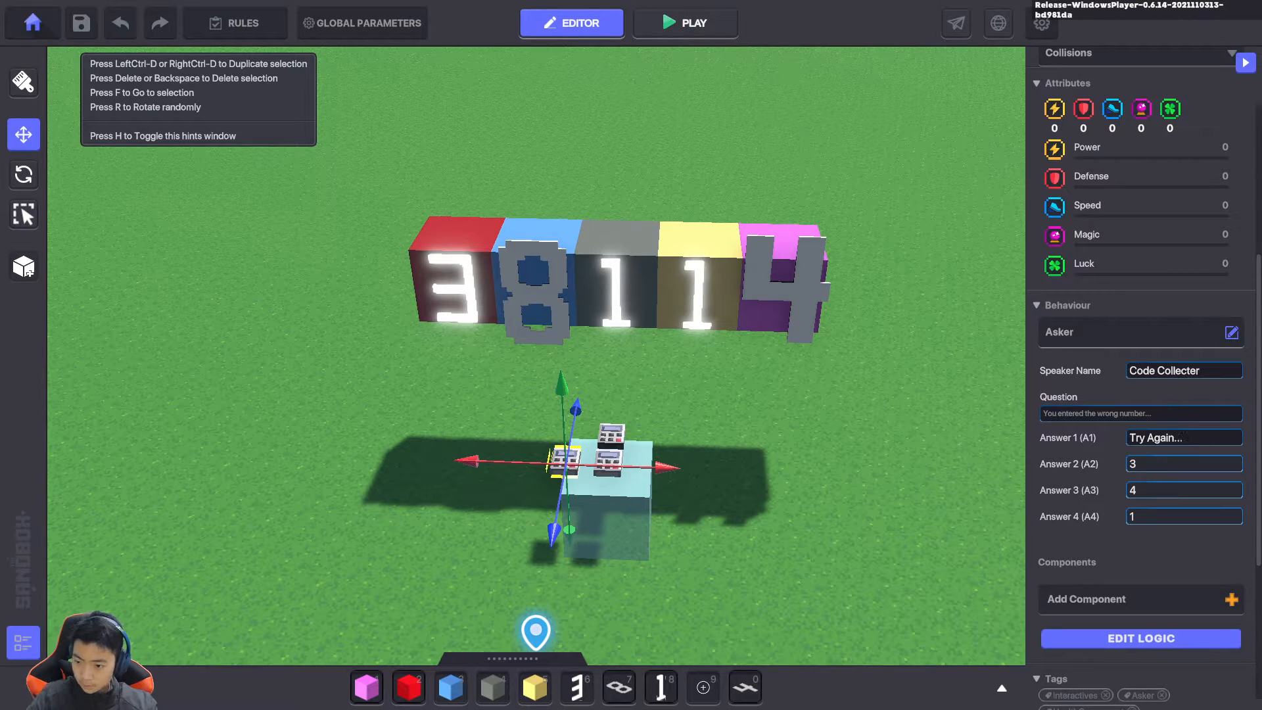
Clear the texts of answers 2, 3 and 4 on the duplicated Asker
click(1177, 464)
key(BackSpace)
key(Tab)
key(BackSpace)
key(Tab)
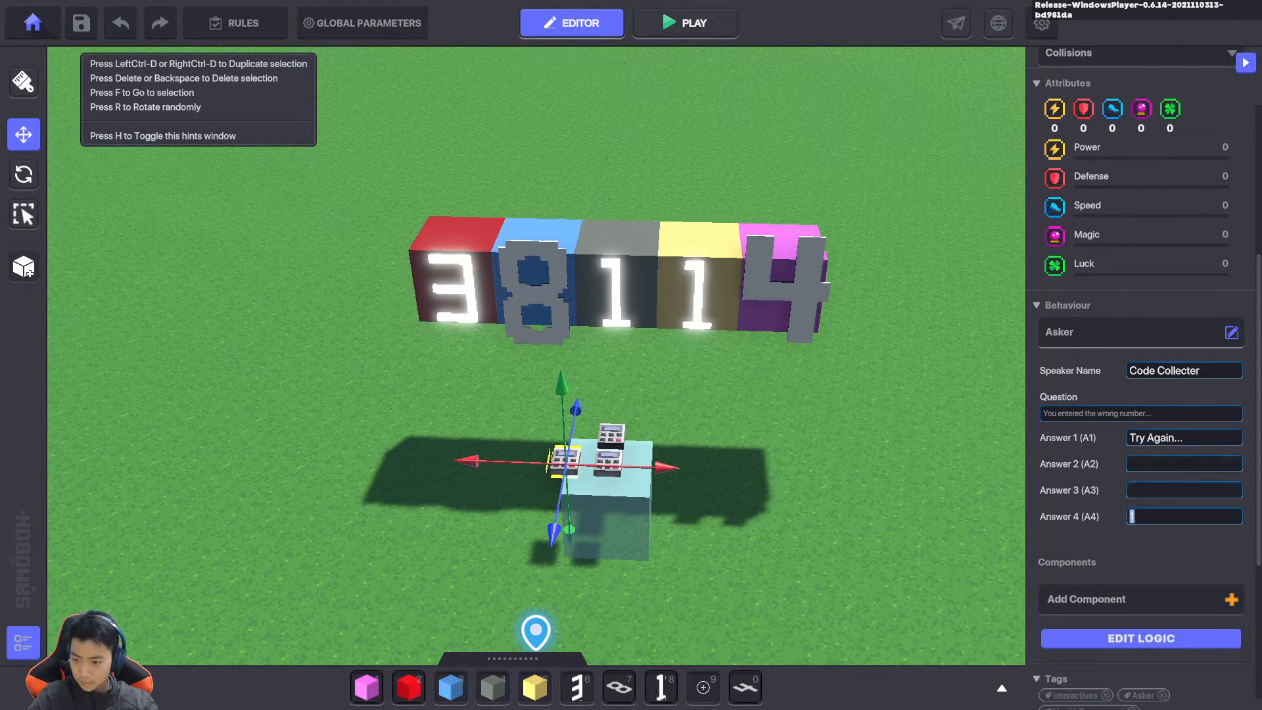
key(BackSpace)
Set the messages sent by all four answers to none in the duplicated Asker's logic
click(1141, 638)
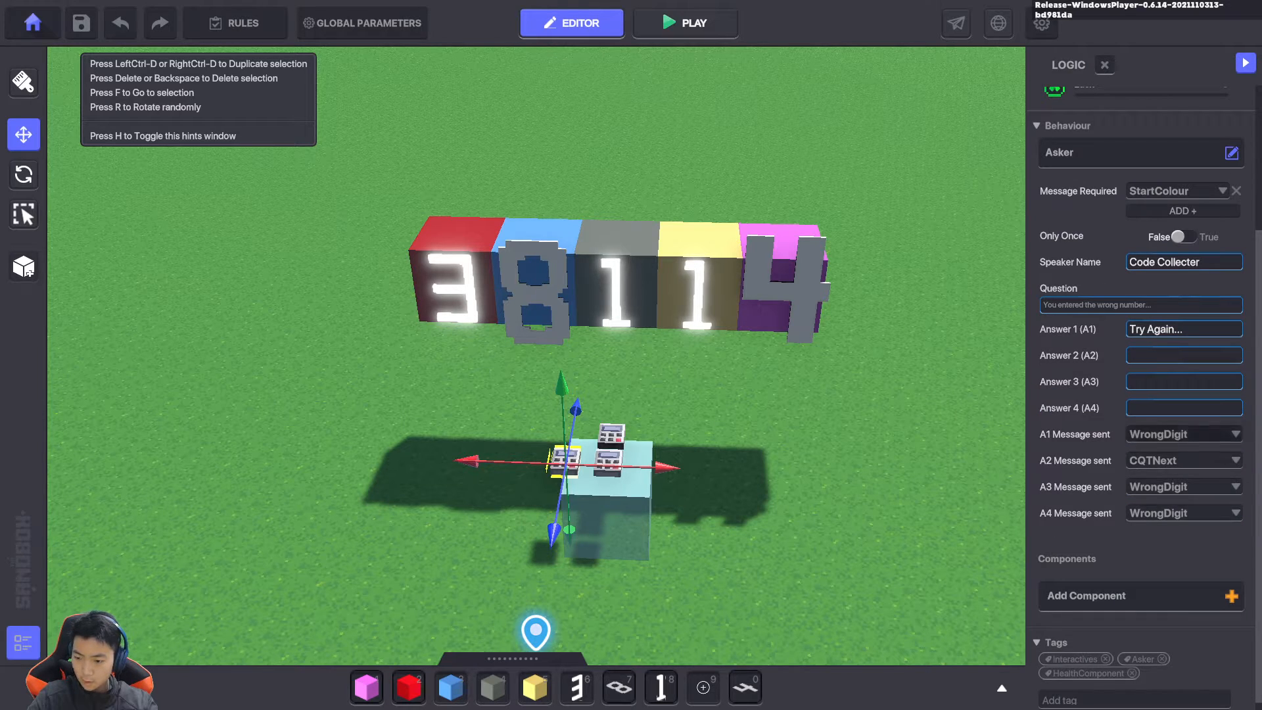
click(1200, 434)
click(1166, 451)
click(1177, 461)
click(1147, 492)
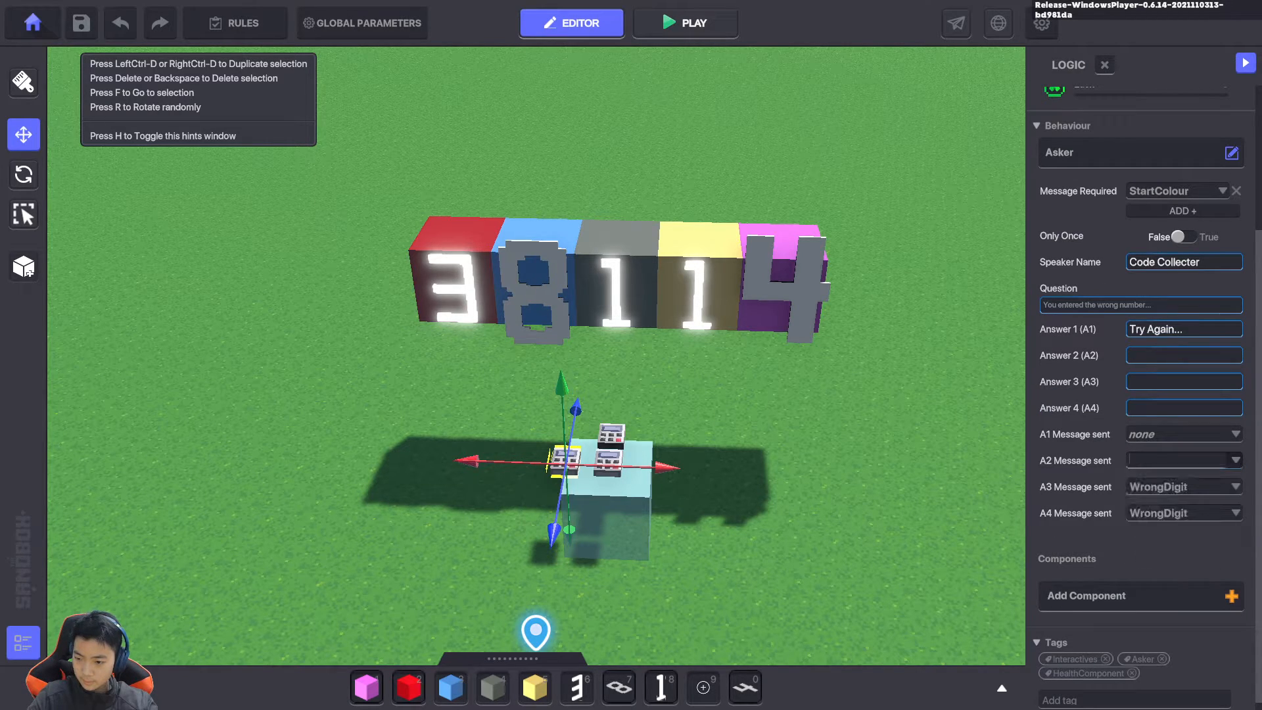
click(1177, 487)
click(1148, 518)
click(1176, 513)
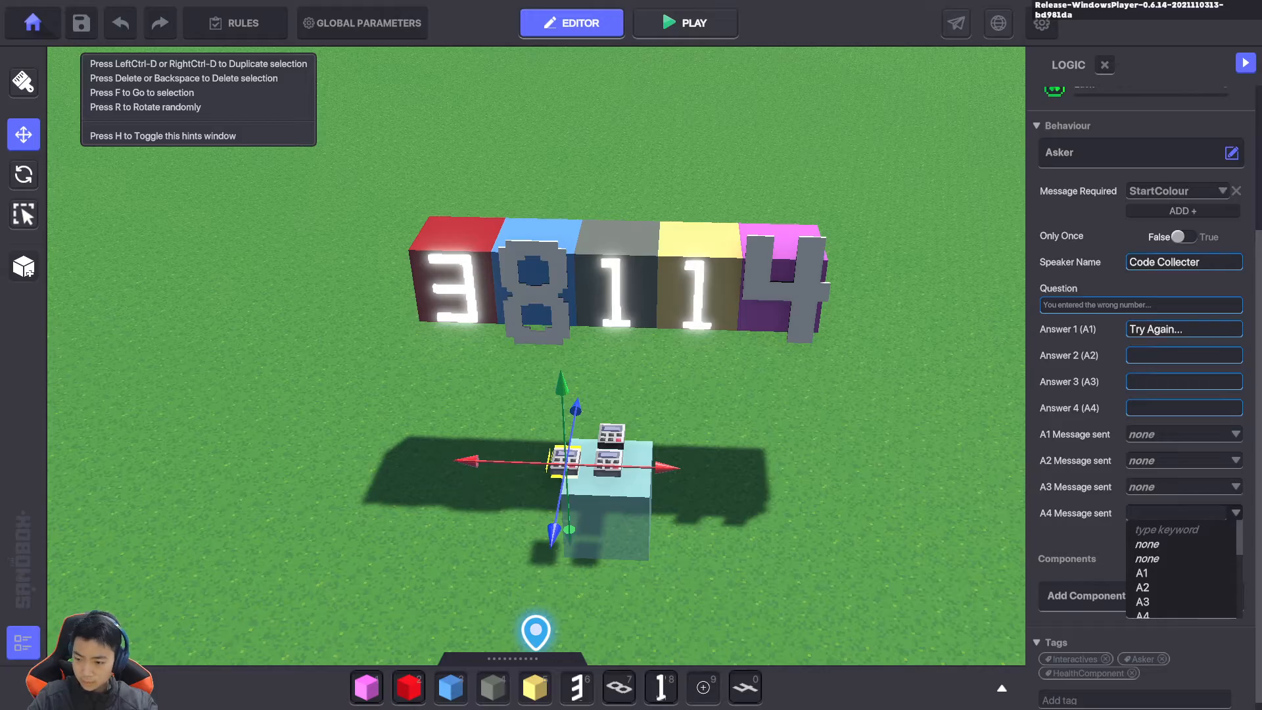
click(1148, 544)
Play-test the keypad by answering Yes, submitting 1 as the first digit, and return to the editor
click(609, 462)
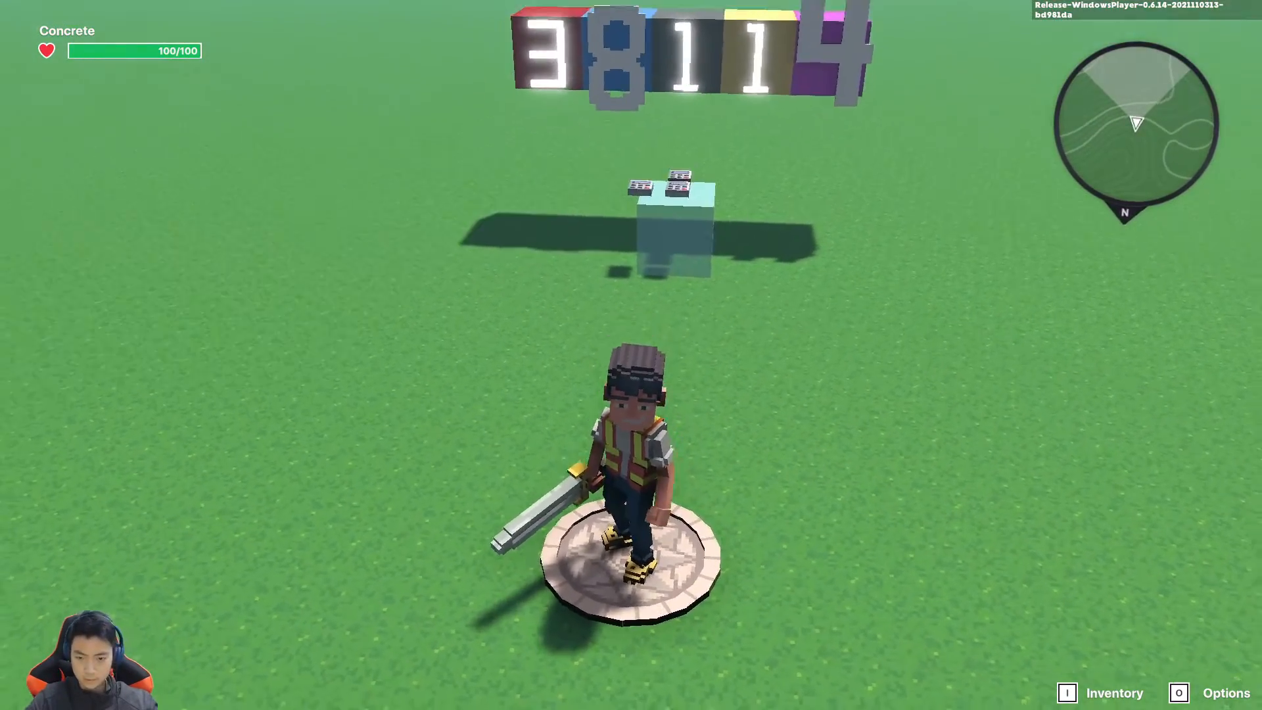
key(w)
key(e)
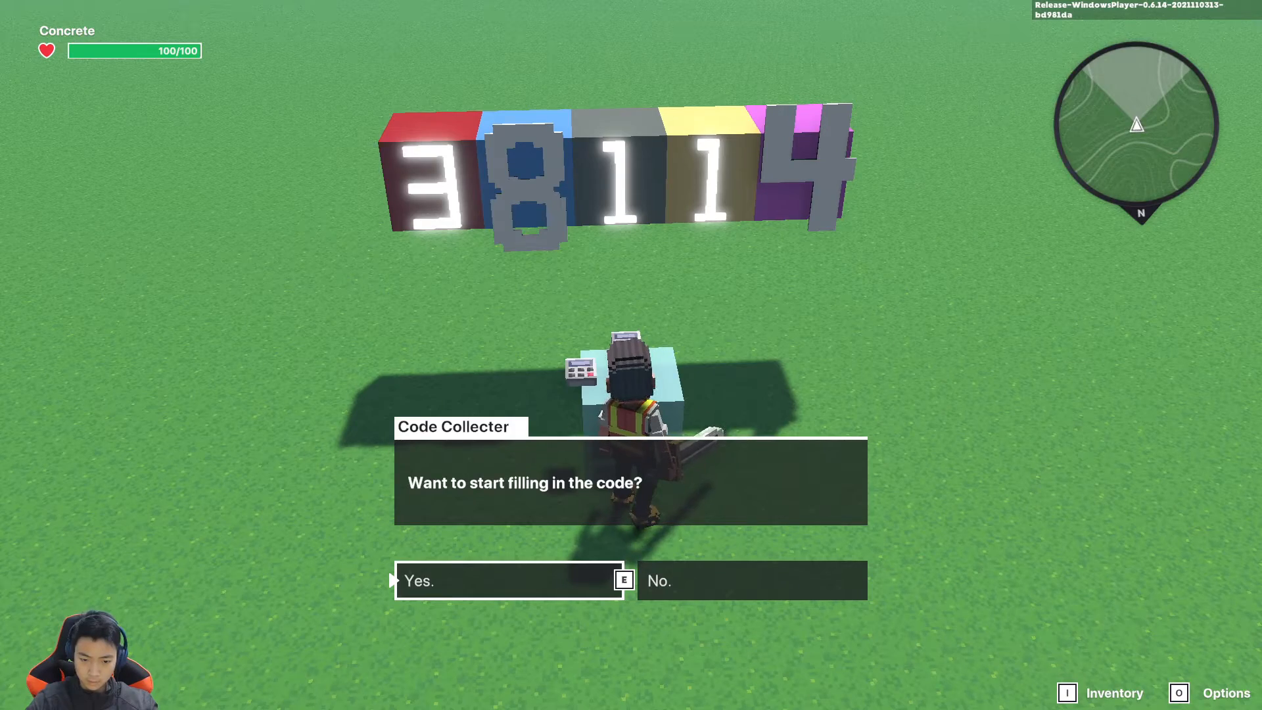
key(e)
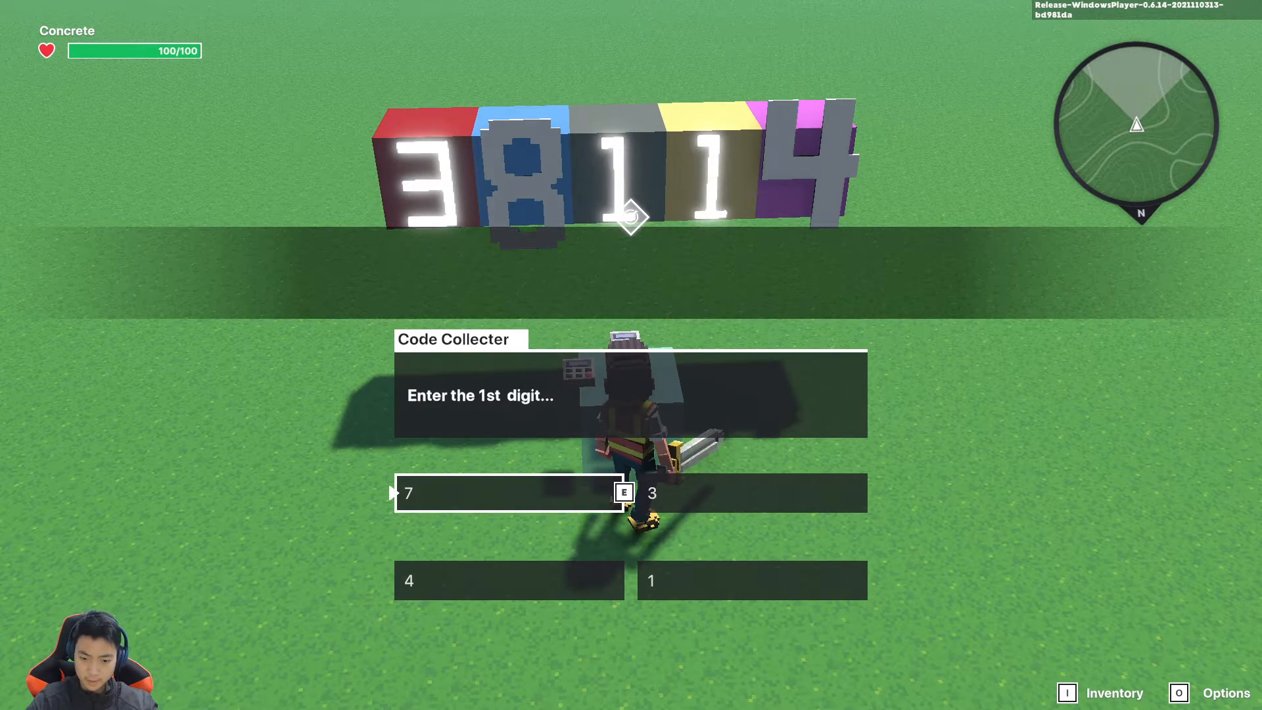
key(Right)
key(Down)
key(e)
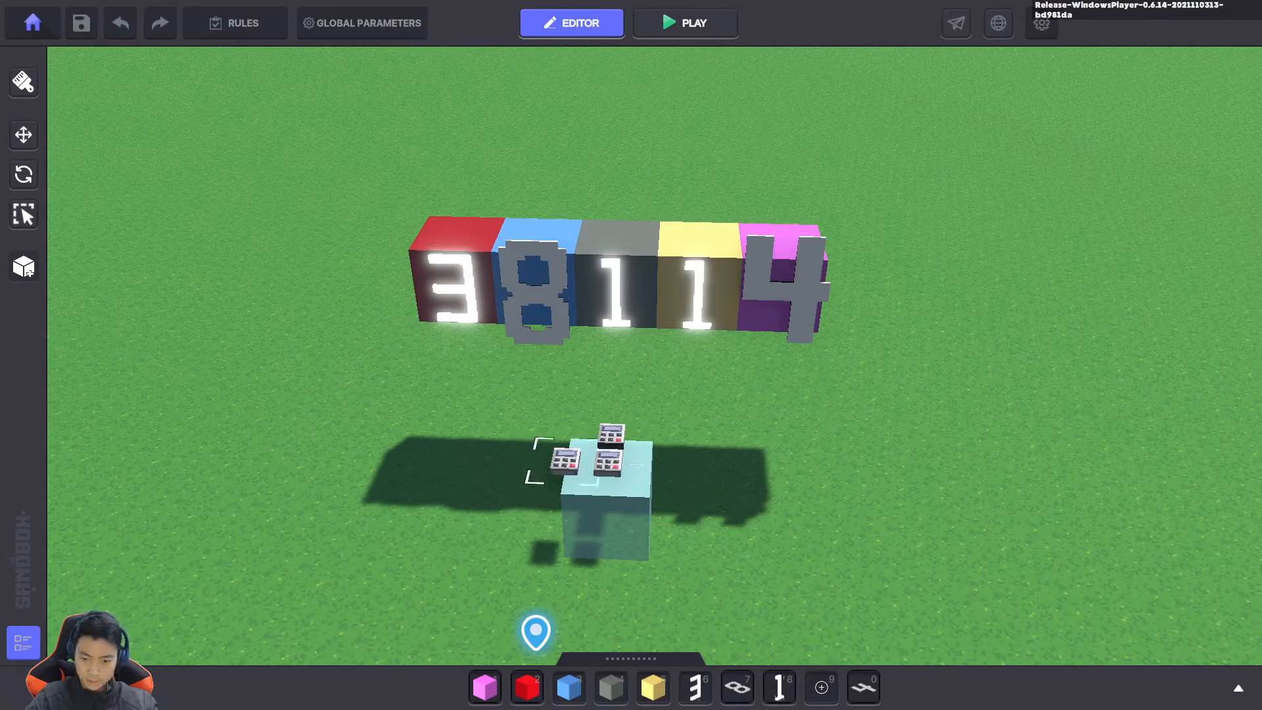
Set the required message of the "You entered the wrong number..." Asker to WrongDigit
click(566, 462)
scroll(1141, 407, down, 2)
scroll(1141, 408, down, 4)
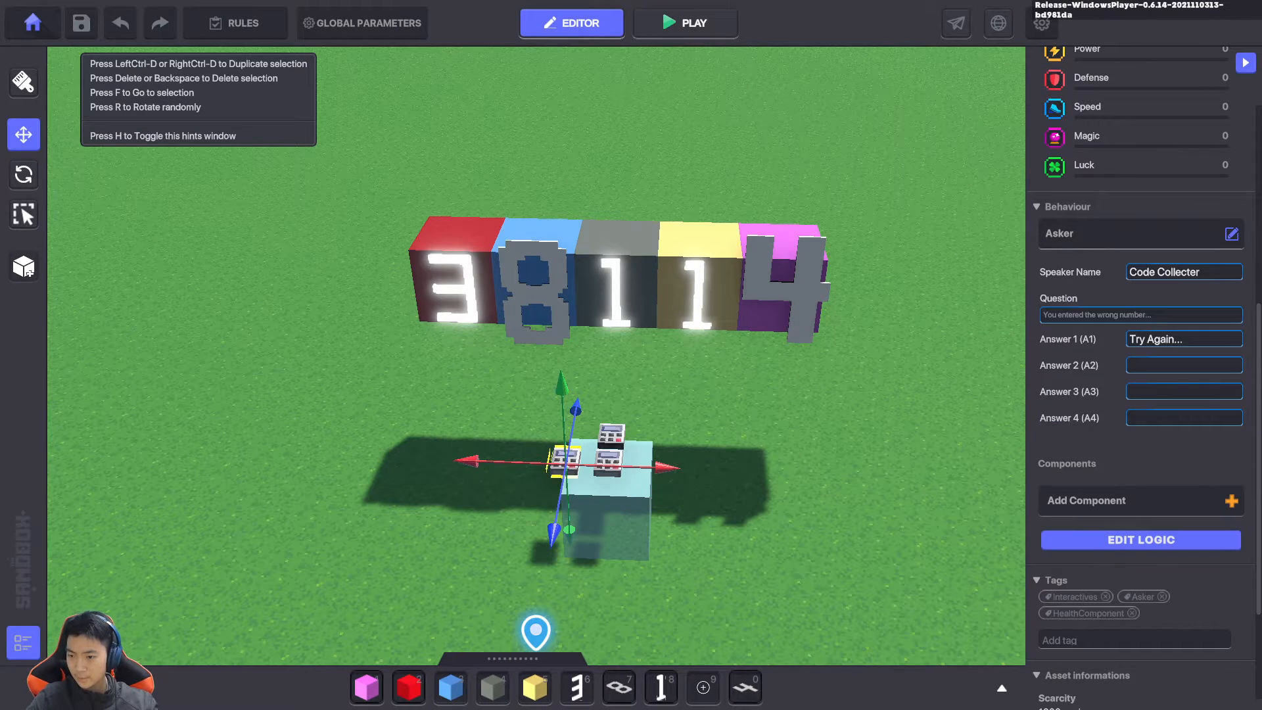
click(1141, 540)
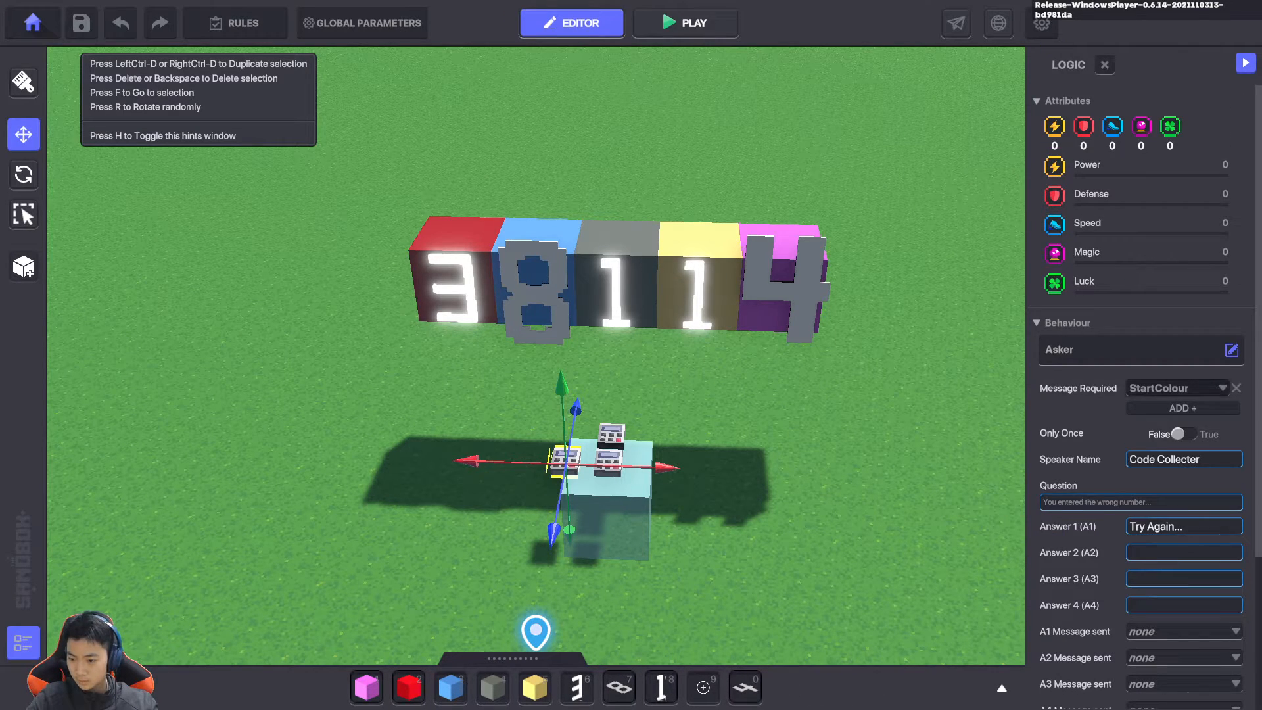
click(1222, 388)
scroll(1176, 447, down, 5)
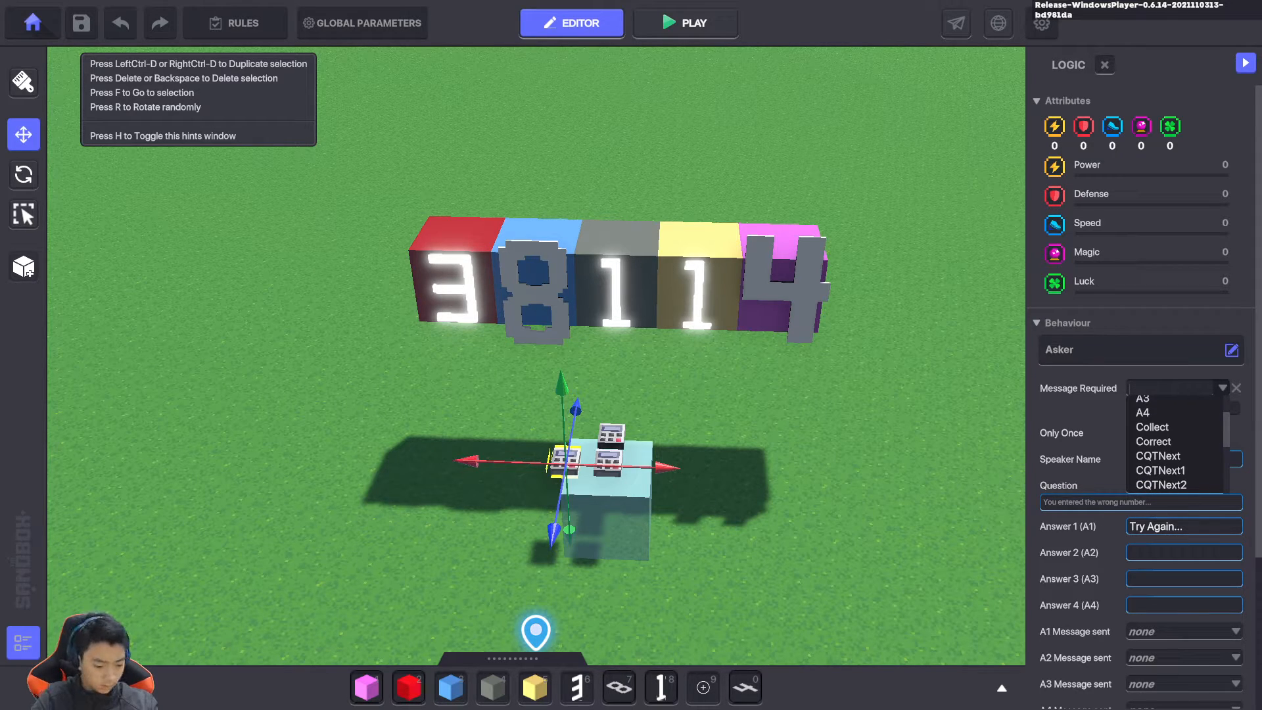
text(W)
click(1163, 434)
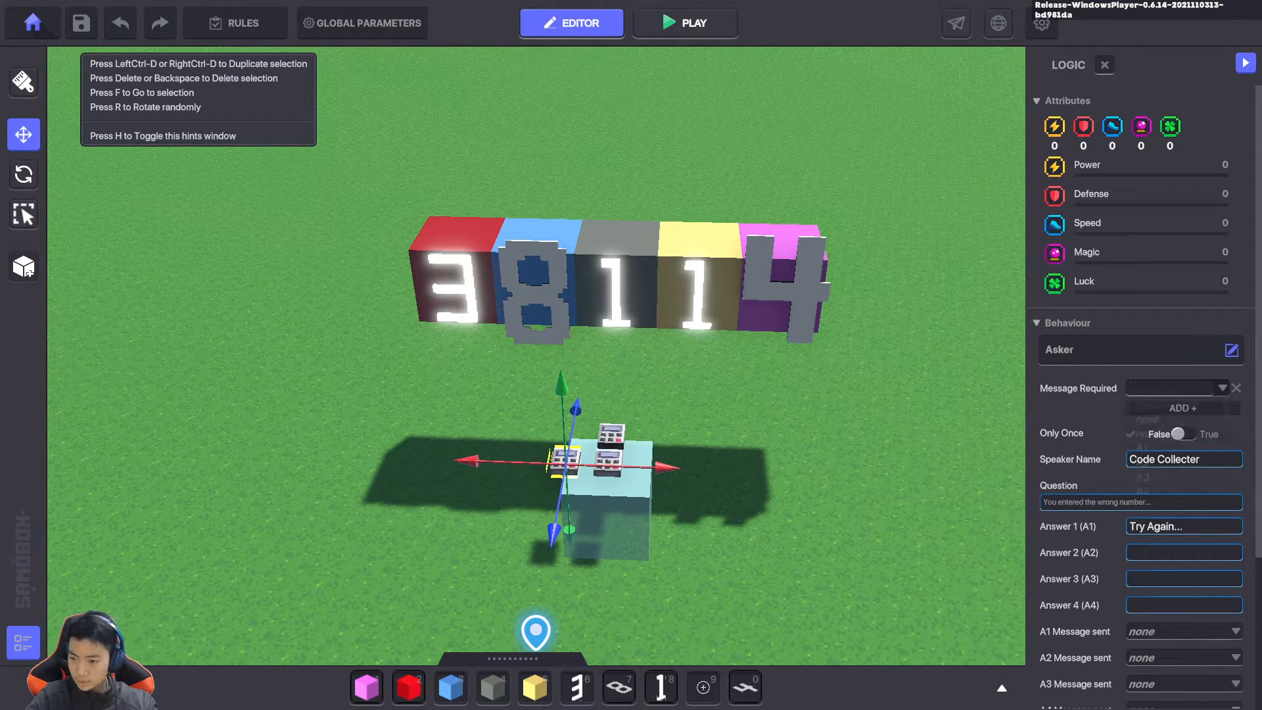
Start another play-test, walk to the keypad and answer Yes to bring up the first-digit question
click(686, 23)
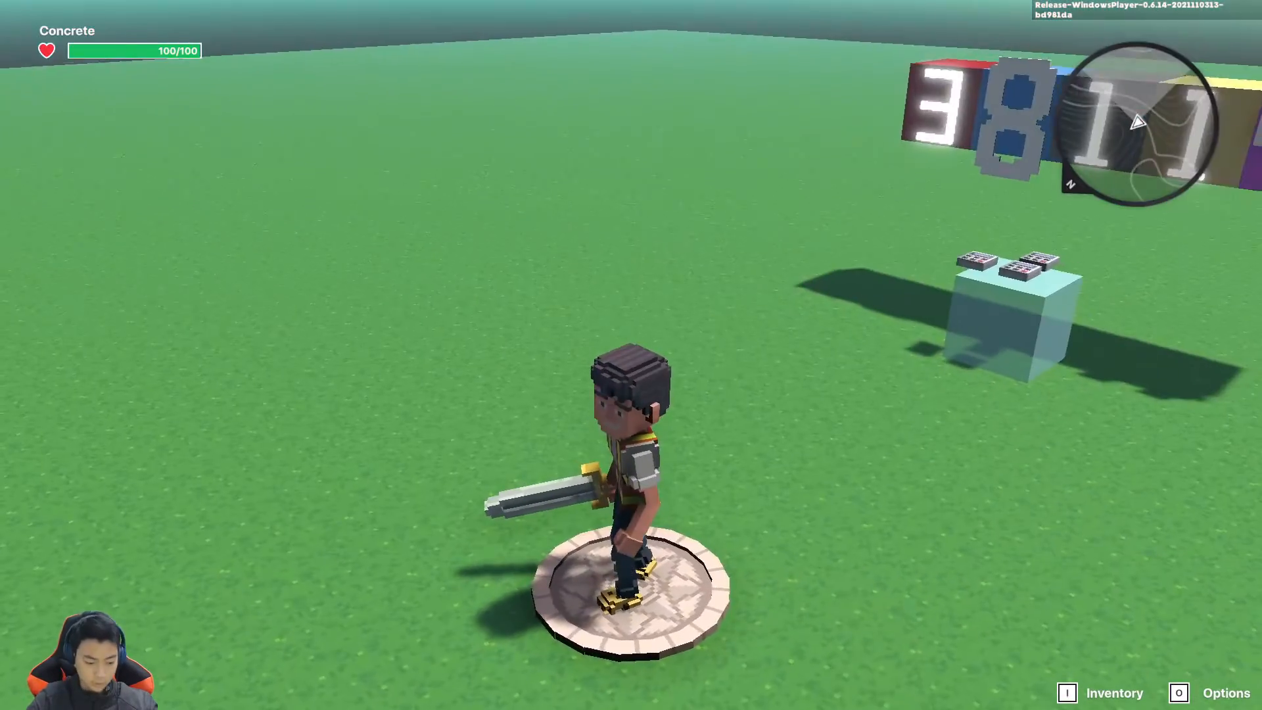
key(w)
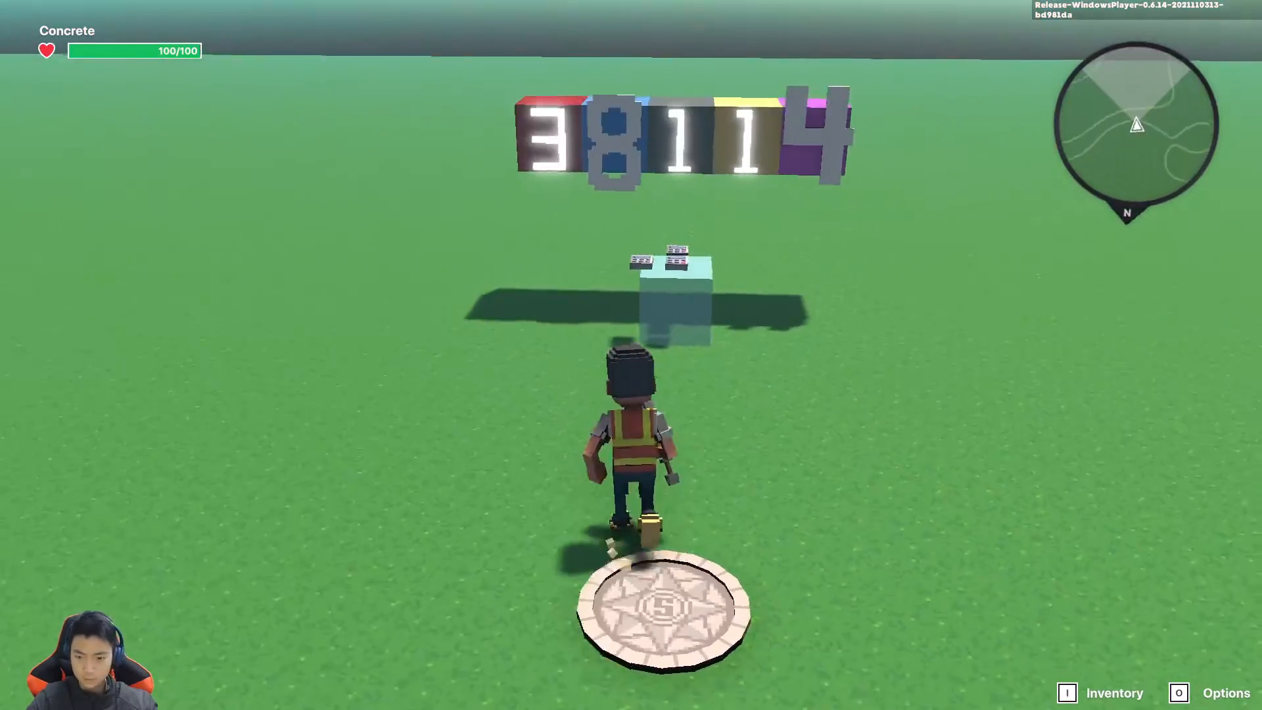
key(space)
key(e)
key(e)
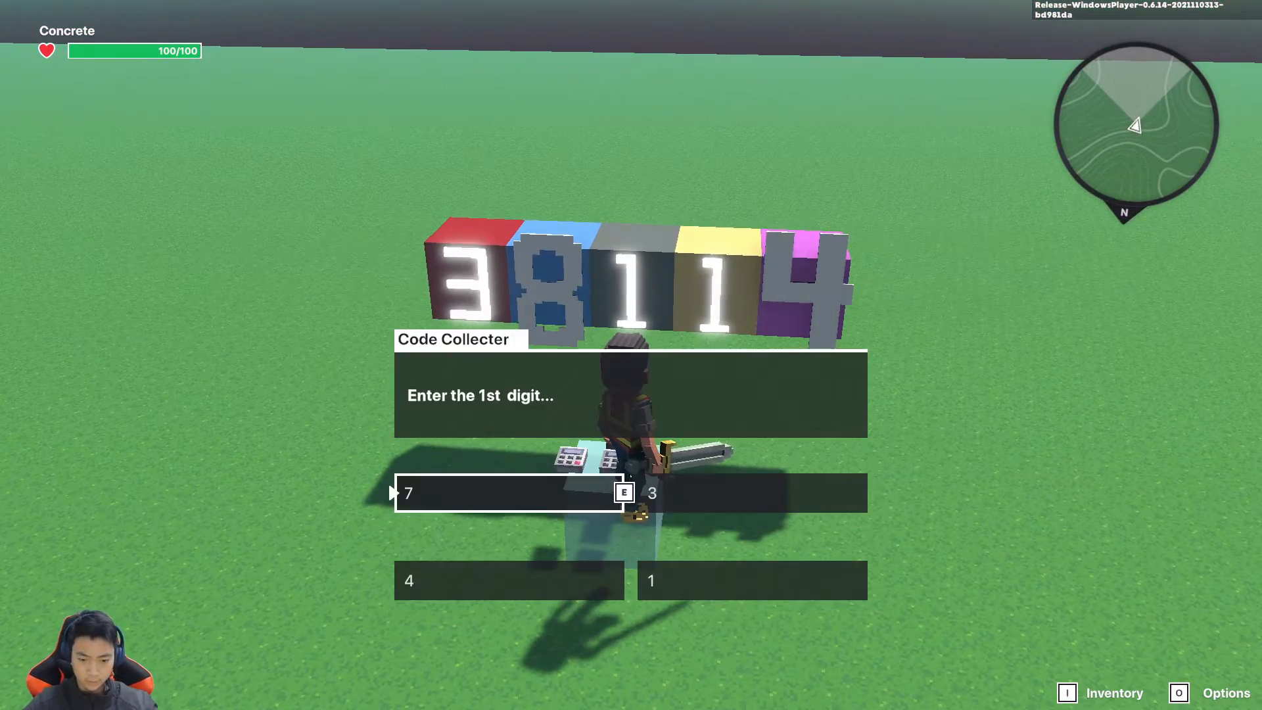
Submit the wrong digit 1, choose Try Again in the wrong-number prompt, and reopen the first-digit question
key(Right)
key(Down)
key(Up)
key(Left)
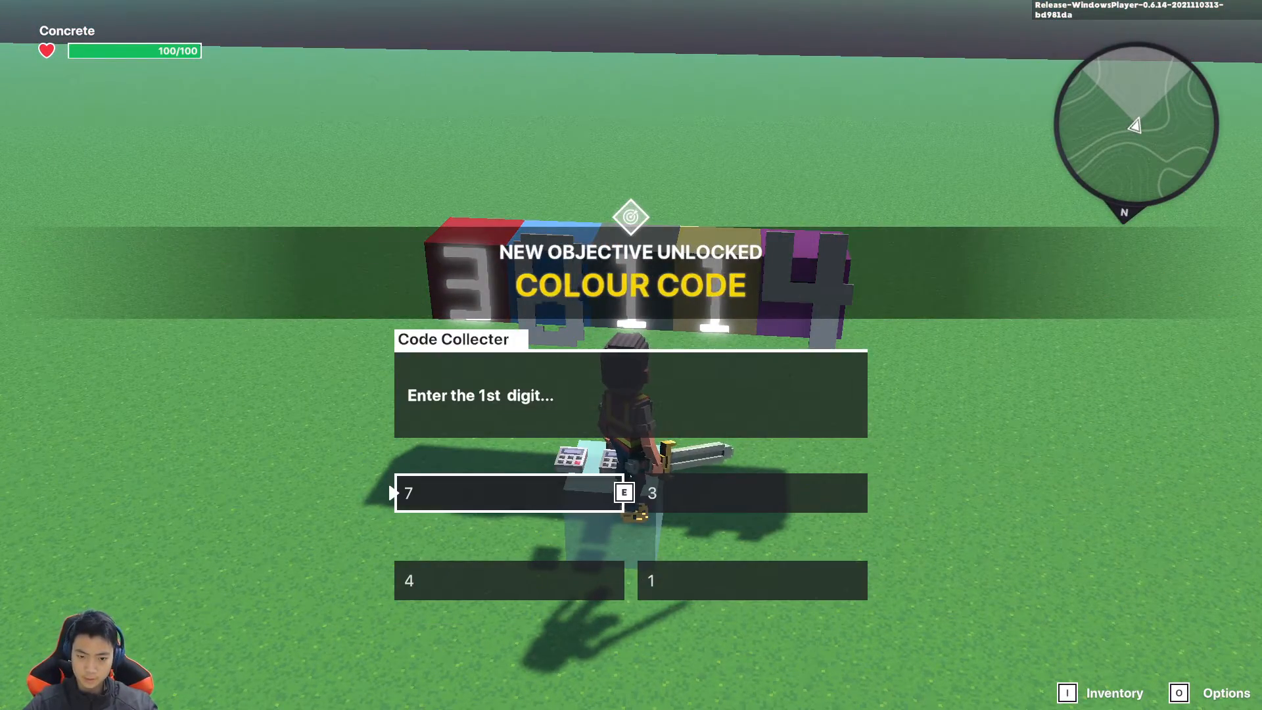
key(Down)
key(Right)
key(e)
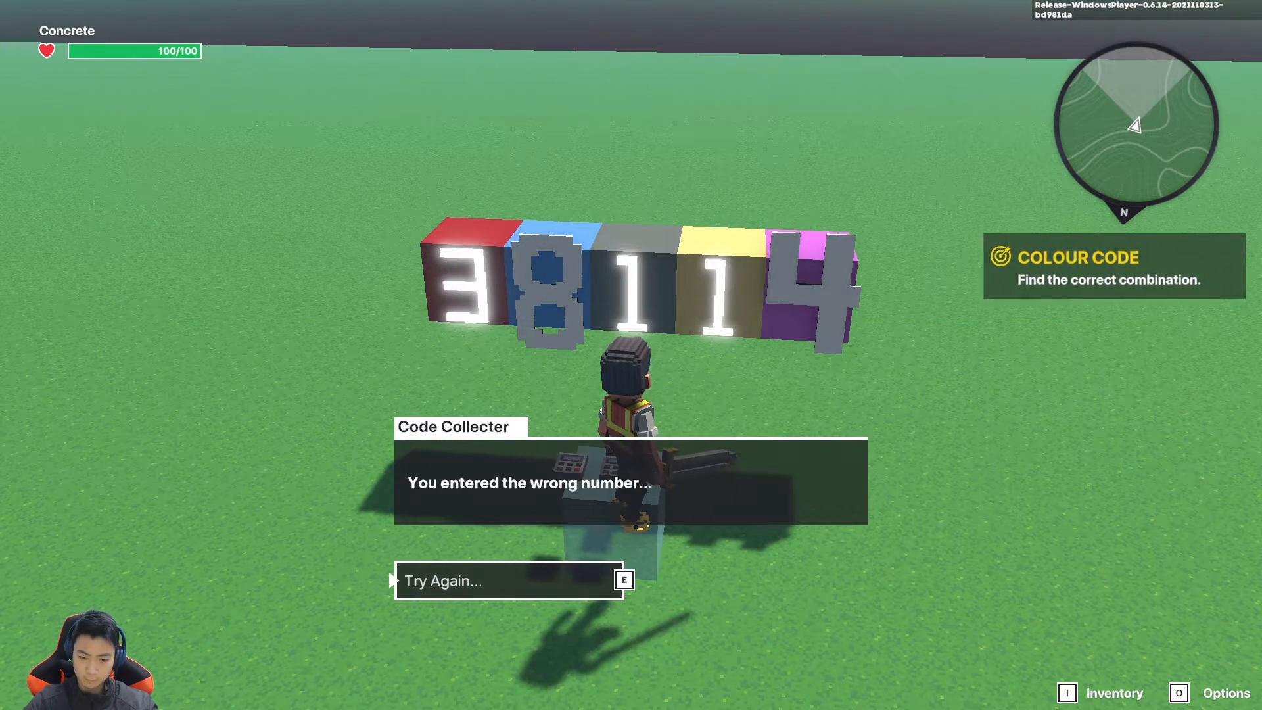
key(e)
key(e)
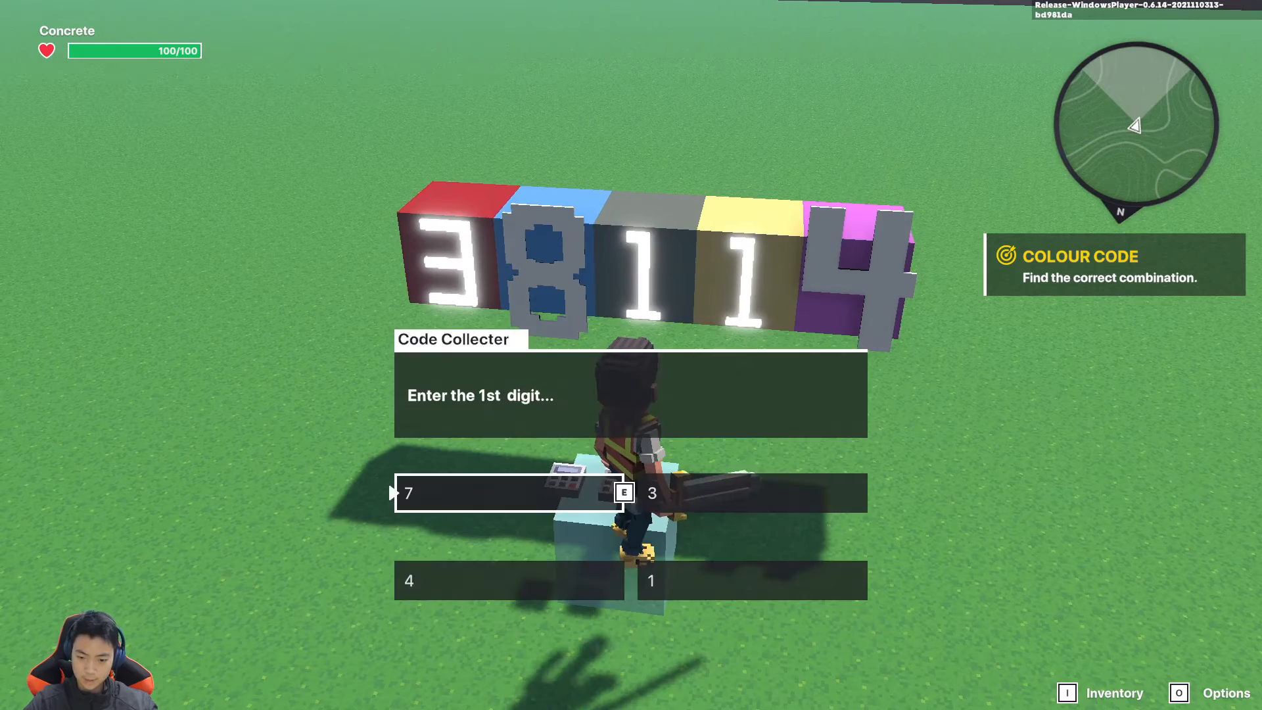
Submit an answer to the first-digit question and return to the editor
key(Right)
key(Left)
key(e)
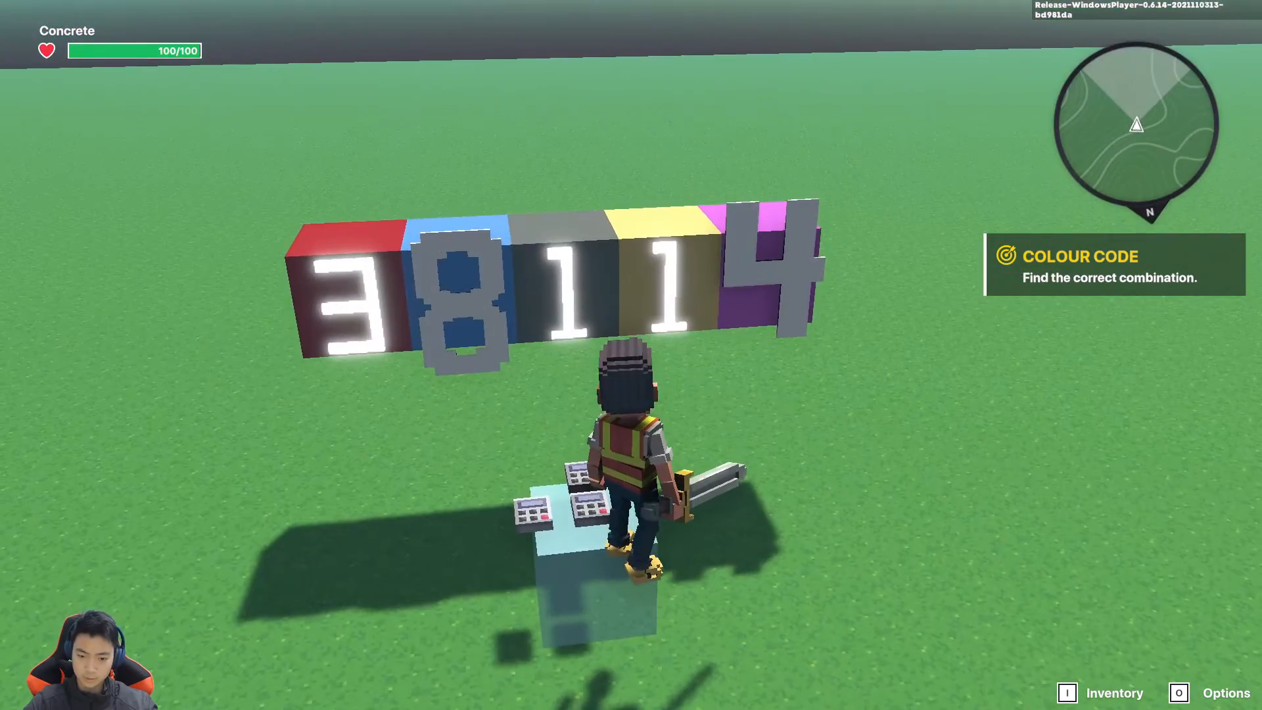
key(ctrl+p)
Duplicate the first-digit NumPad Switch and place the copy directly behind the original, toward the number blocks
click(612, 437)
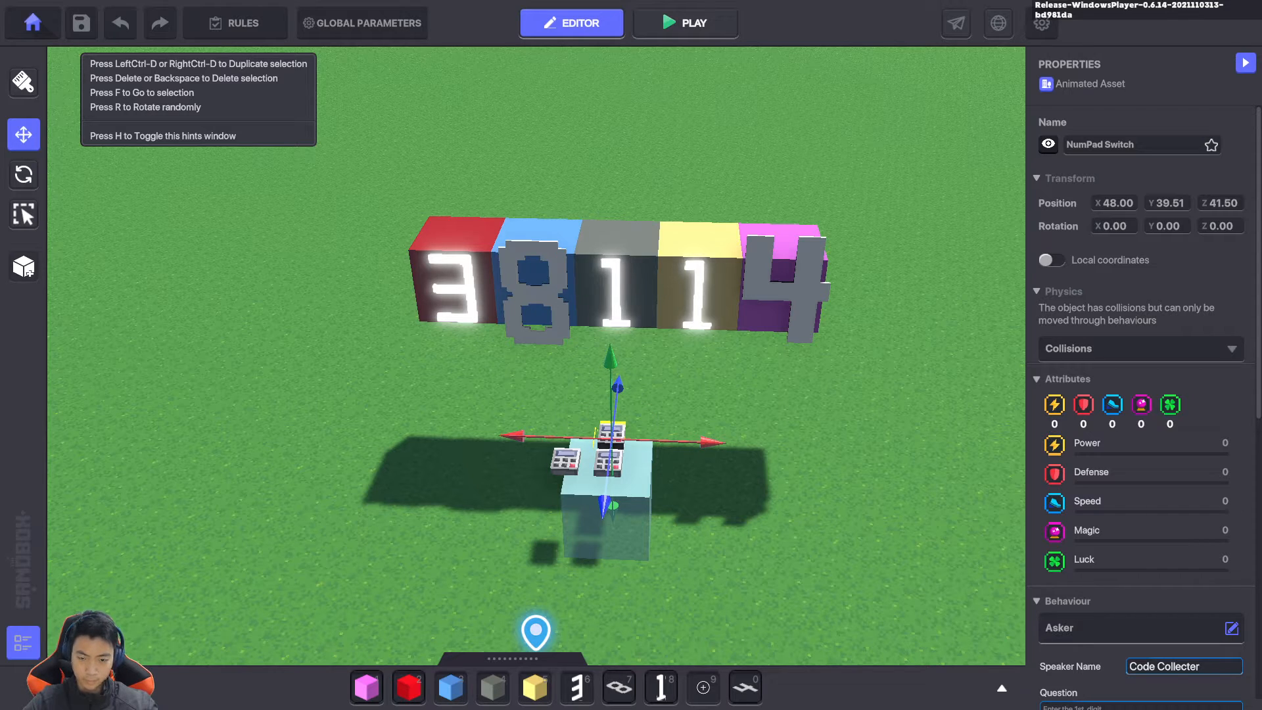
key(ctrl+d)
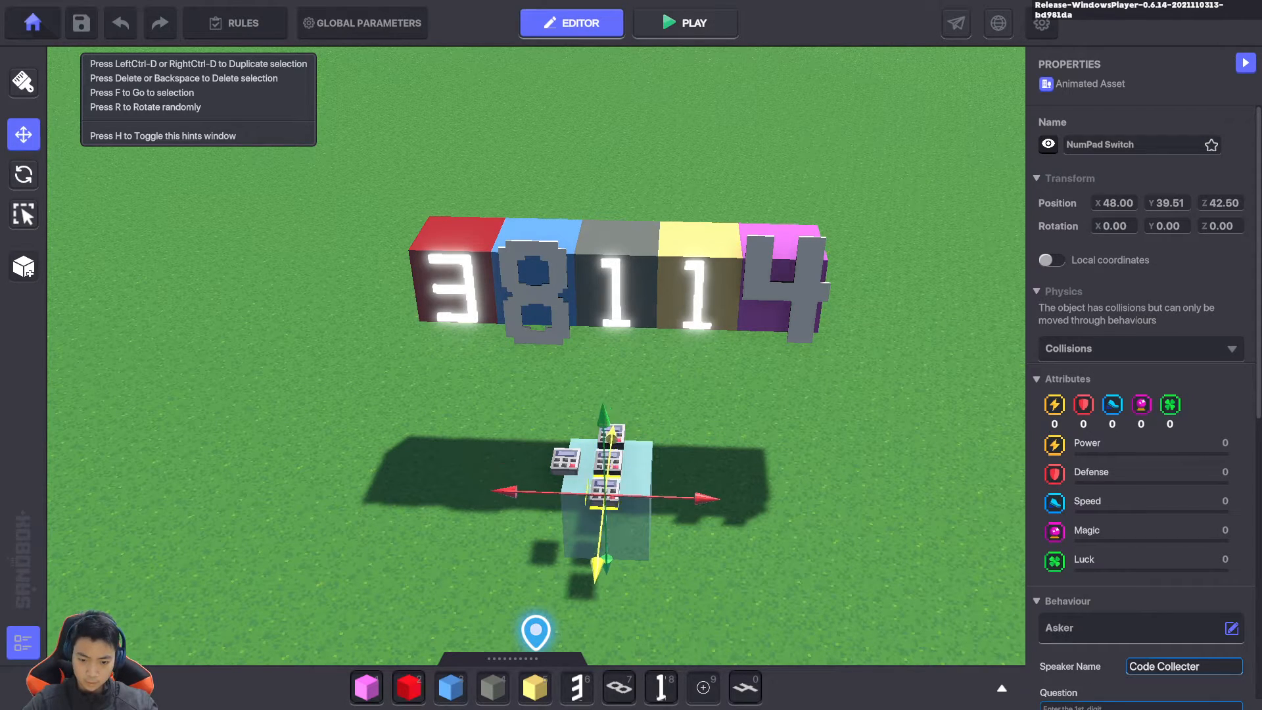
drag(599, 566, 608, 476)
Change the duplicated Asker's question to "Enter the 2nd digit..."
scroll(1141, 394, down, 3)
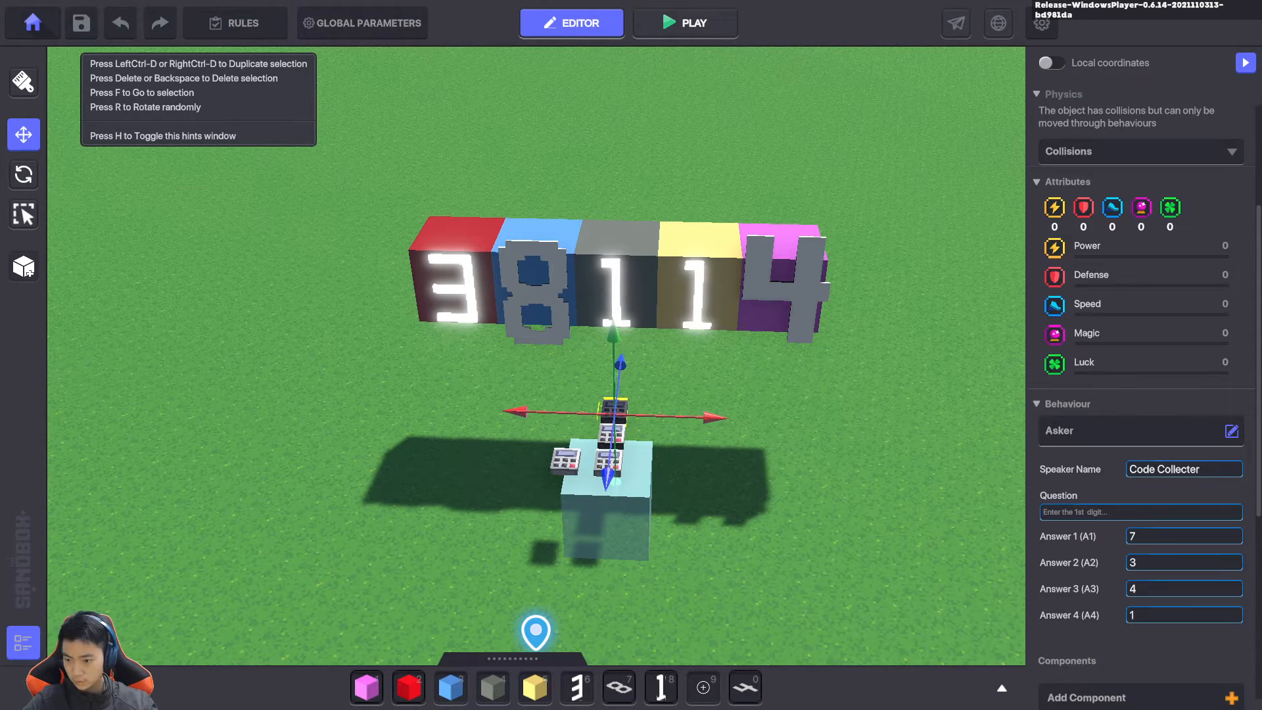
click(1088, 512)
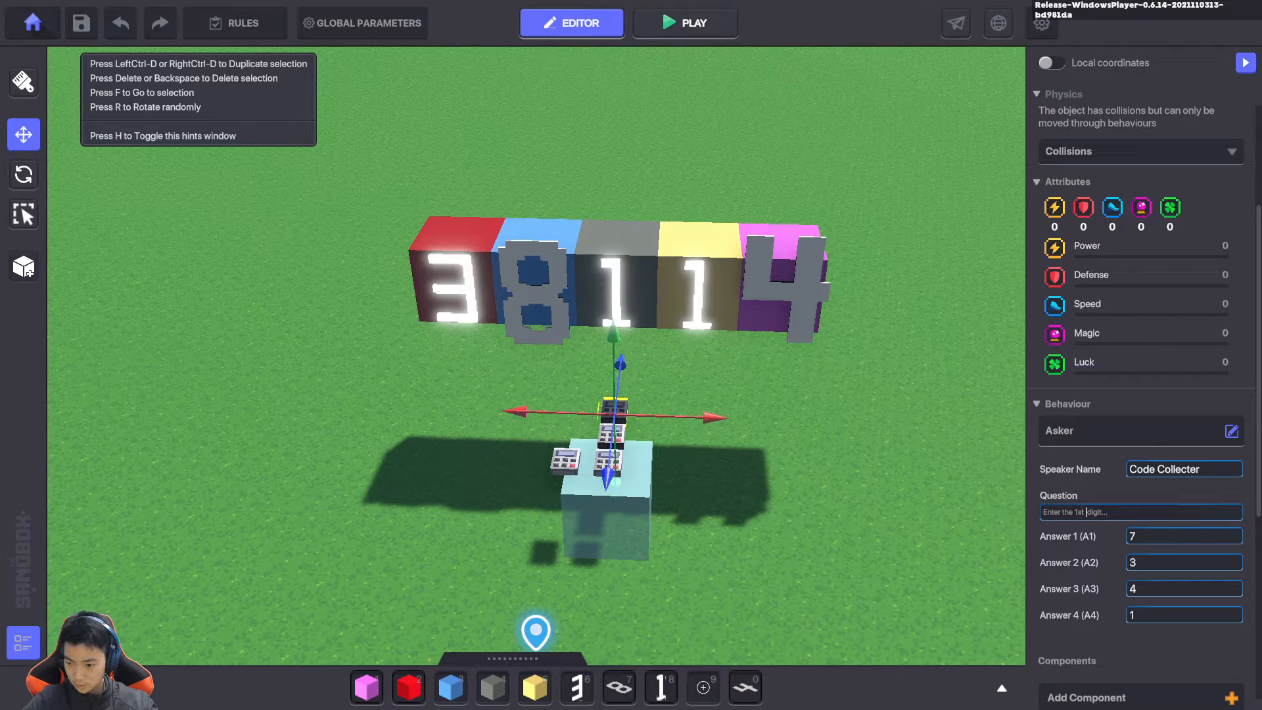
key(BackSpace)
key(BackSpace)
key(BackSpace)
key(BackSpace)
key(BackSpace)
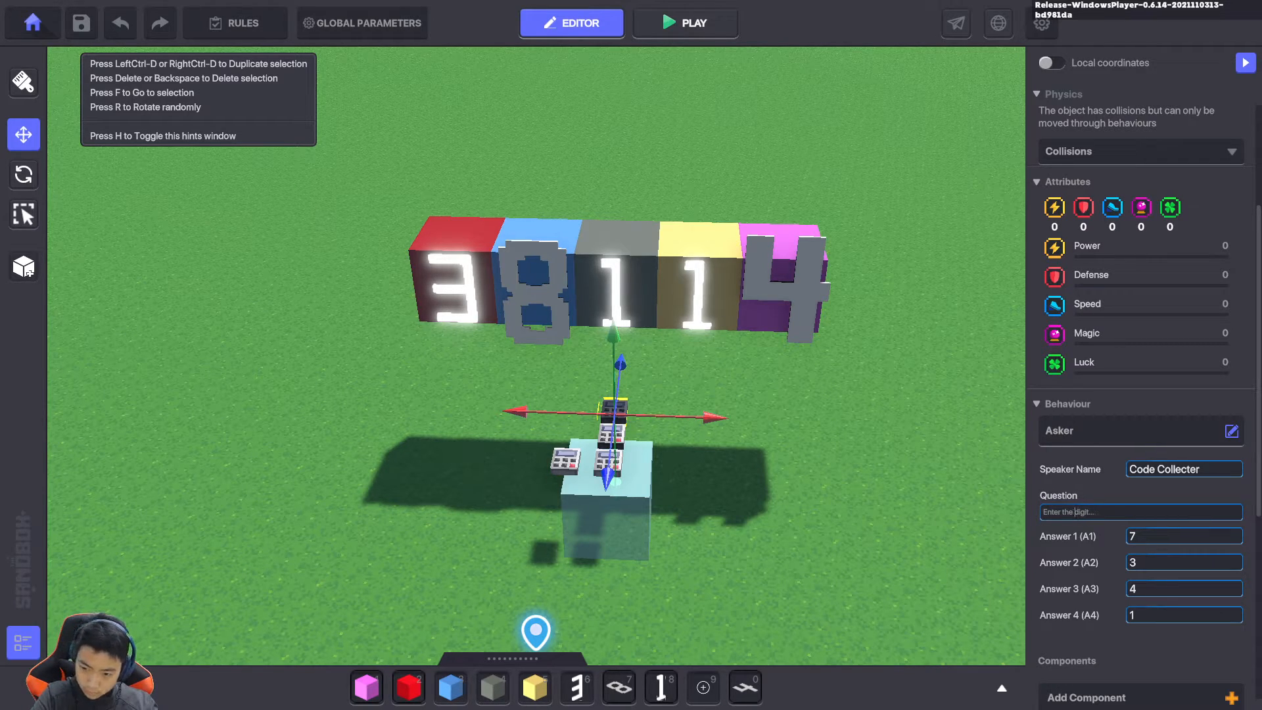
text(2nd)
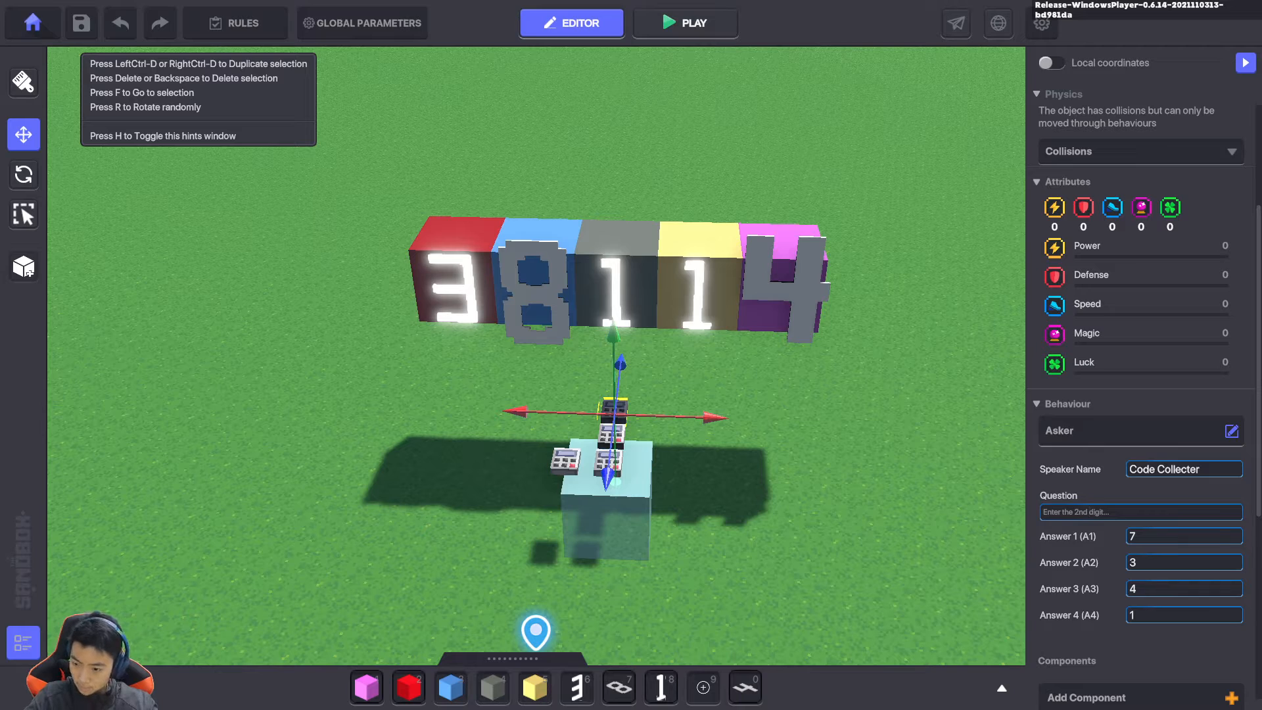
Set Answer 1 to 8 and Answer 2 to 9 for the second-digit question
key(Tab)
key(Tab)
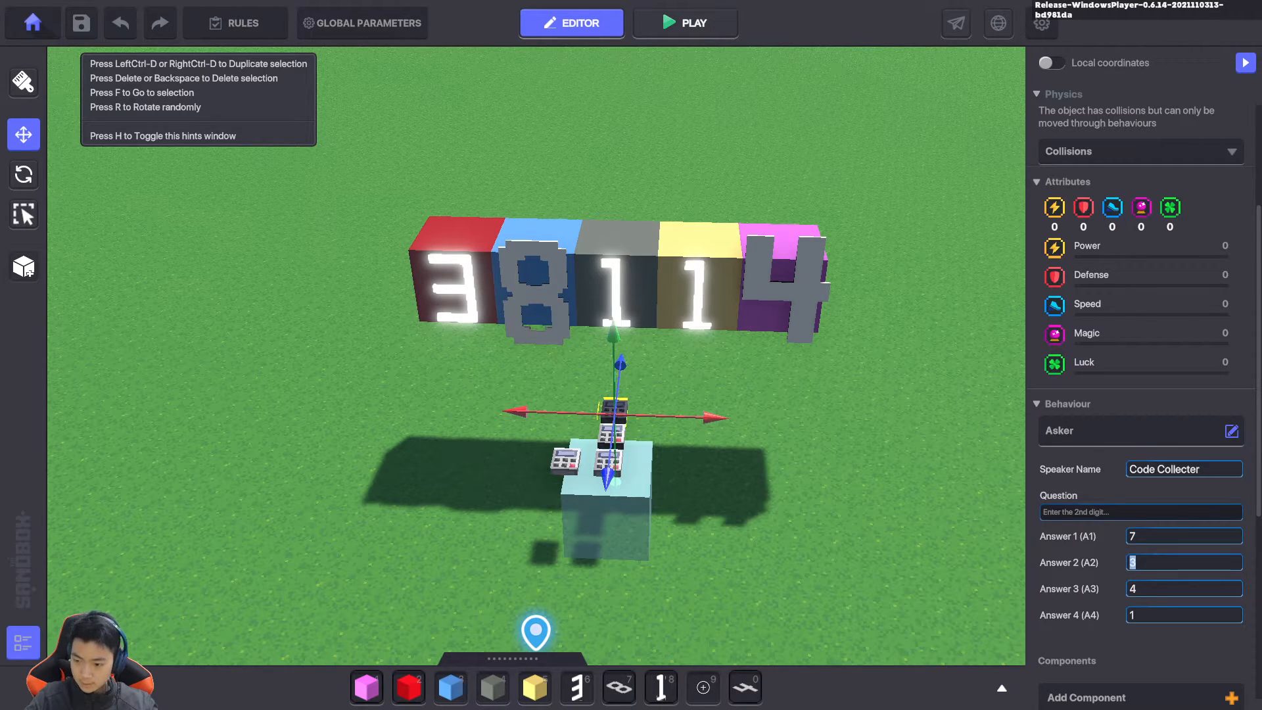
key(shift+Tab)
text(8)
key(Tab)
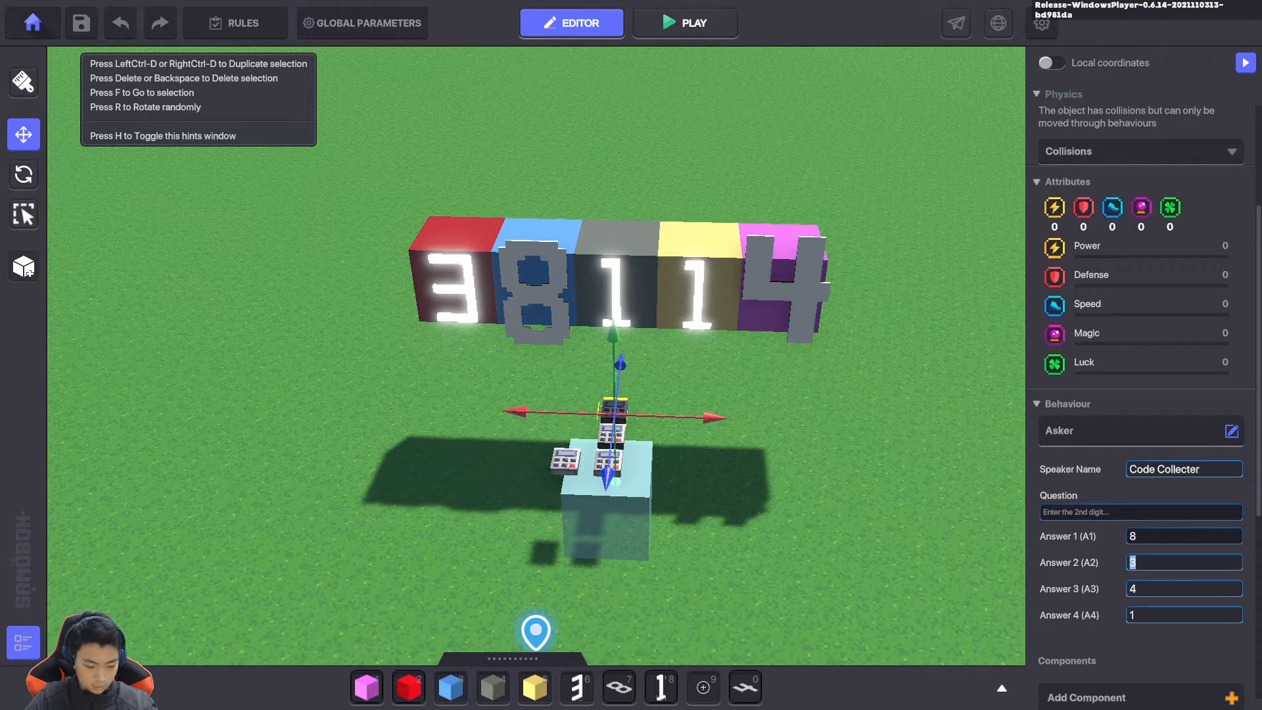
text(7)
key(Tab)
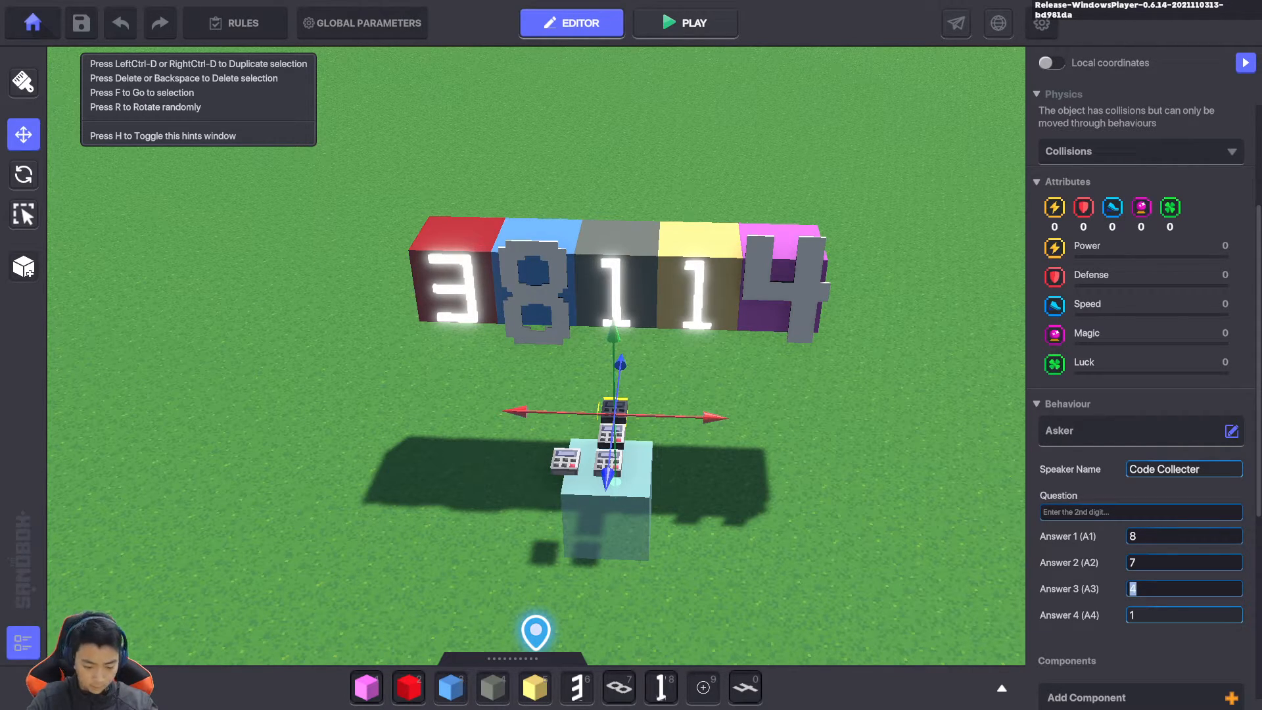
key(shift+Tab)
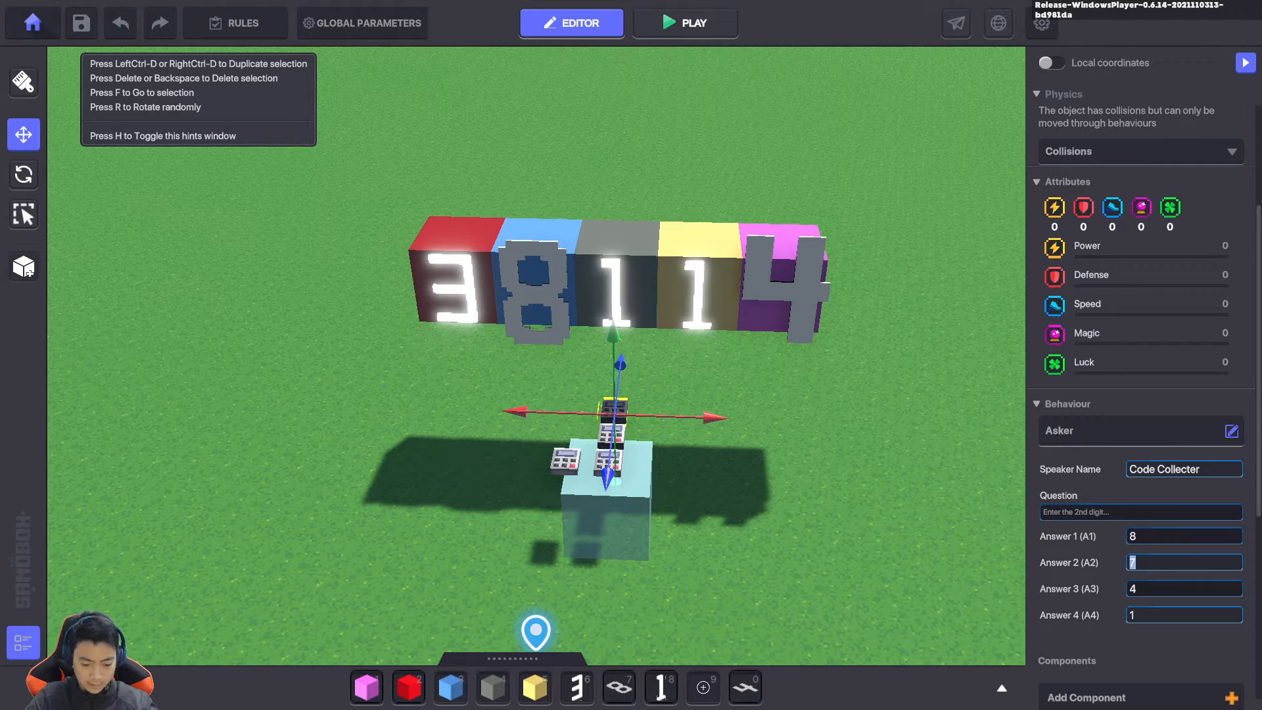
text(9)
key(Tab)
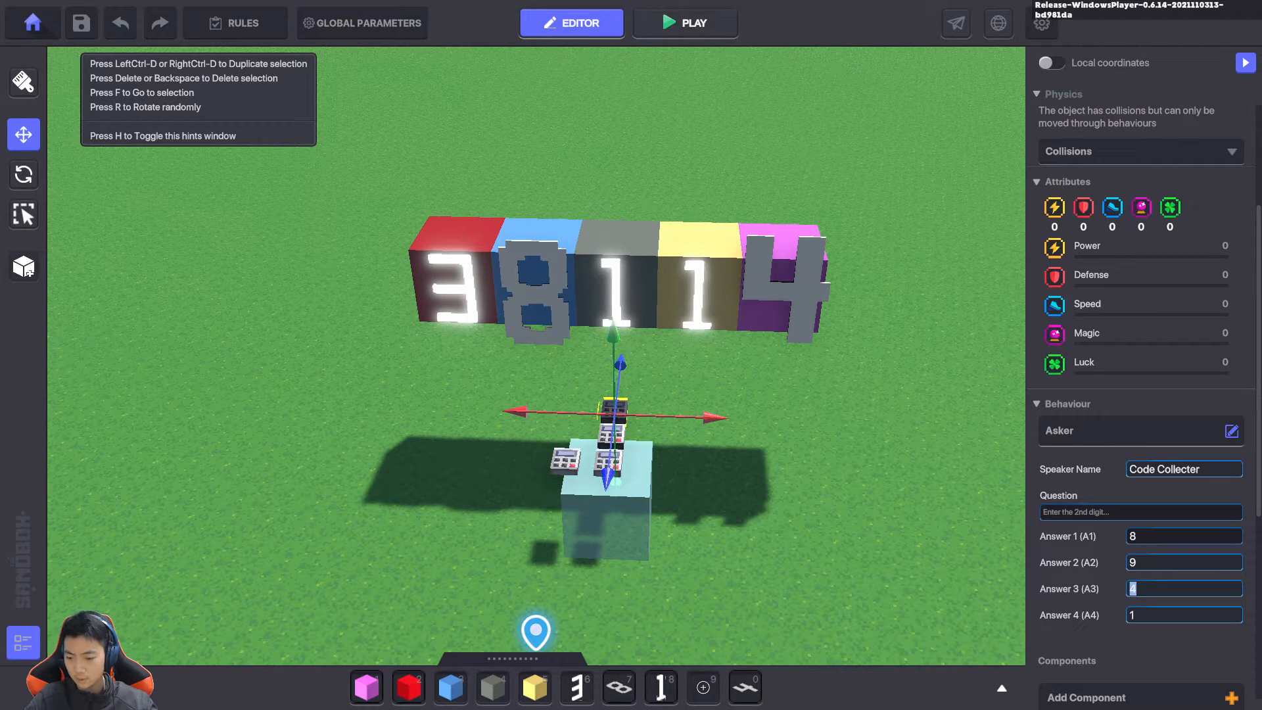
Set Answer 3 to 6 and Answer 4 to 2 for the second-digit question
text(12)
key(BackSpace)
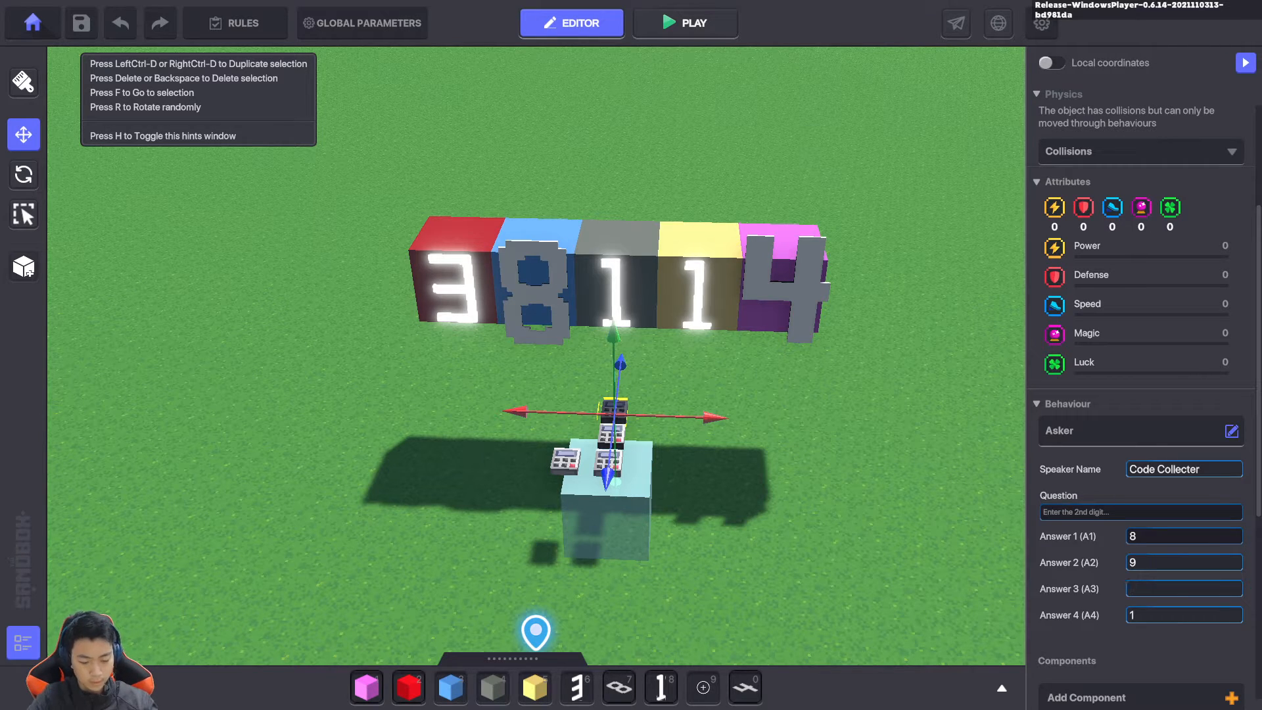
text(3)
key(BackSpace)
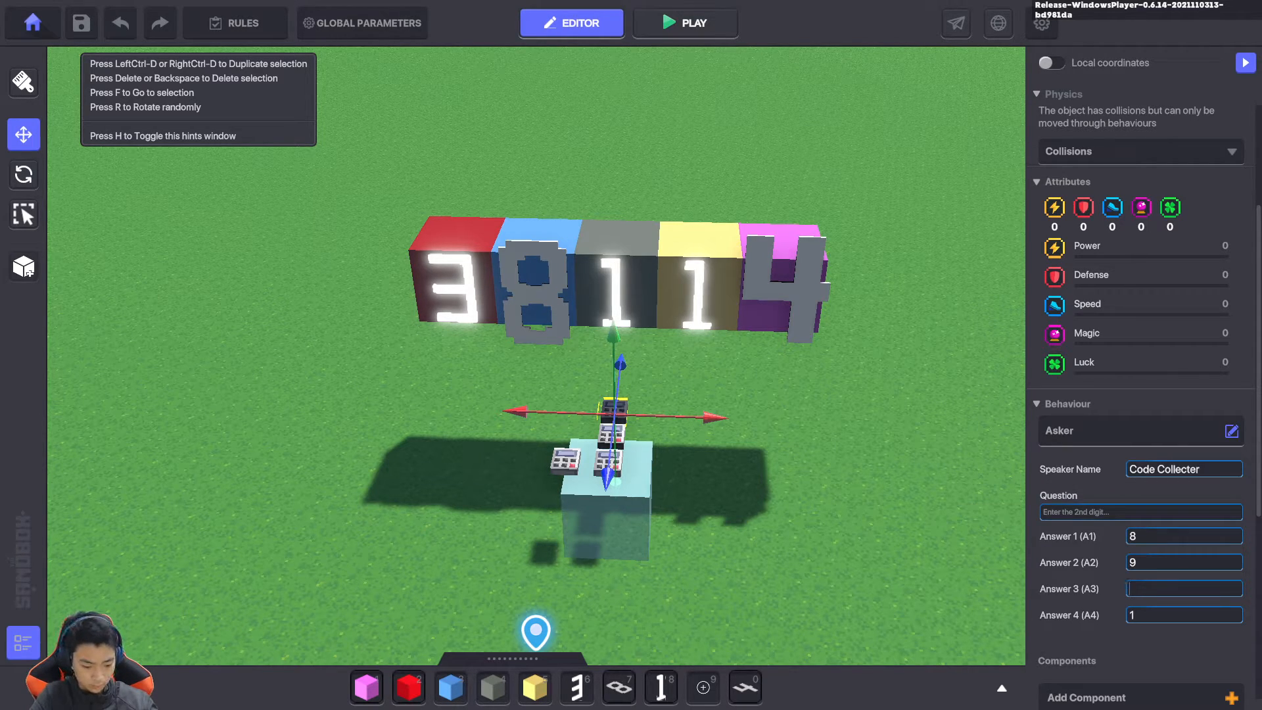
text(6)
key(Tab)
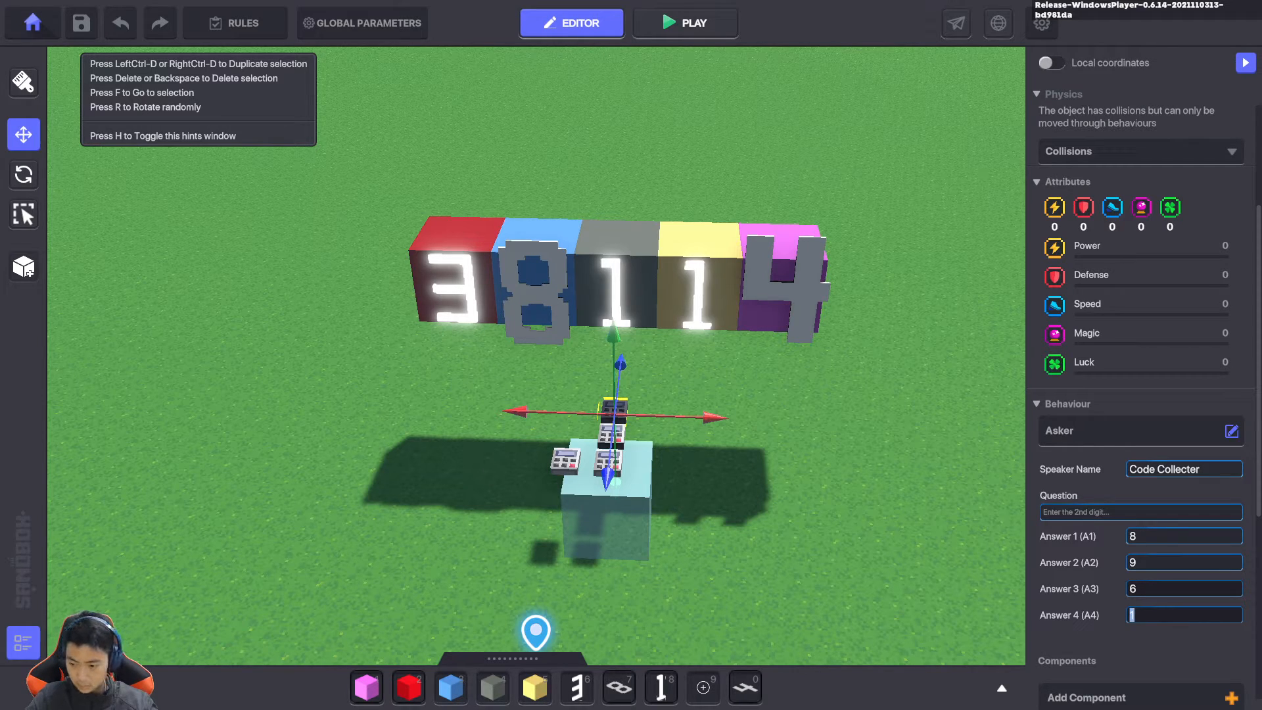
text(2)
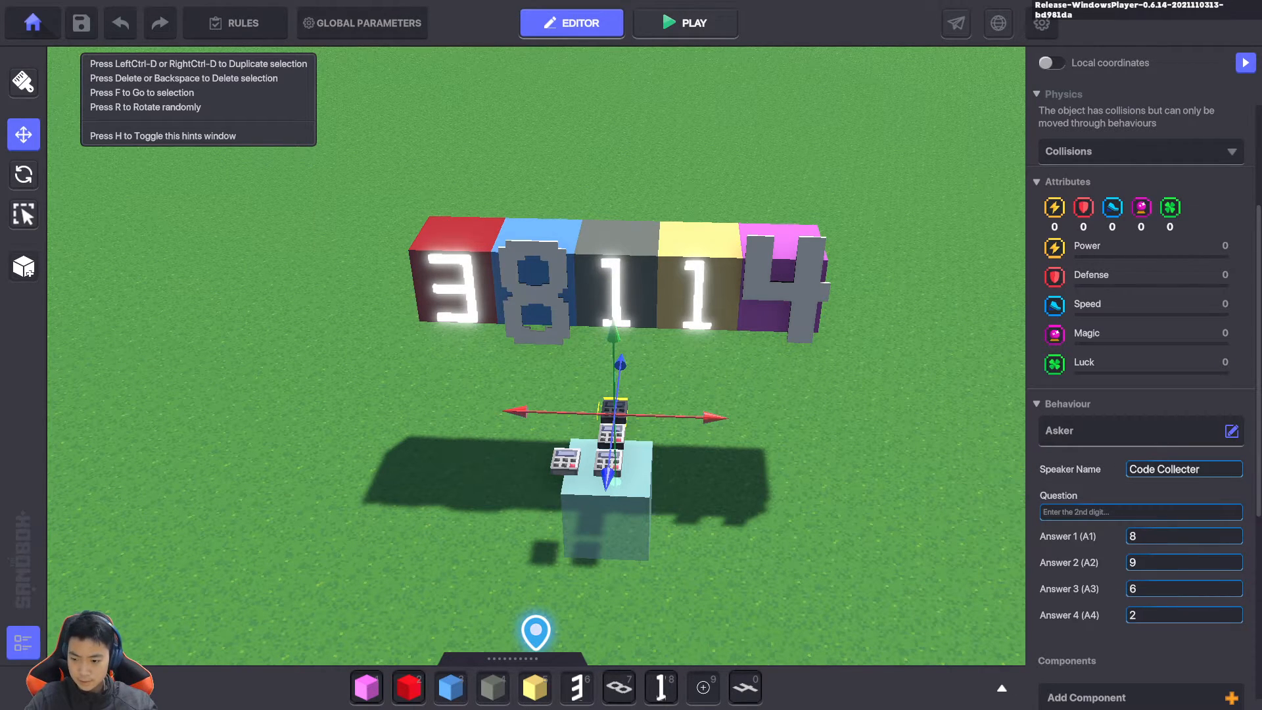
In the second-digit Asker's logic, make Answer 1 send the message CQTNext1
scroll(1147, 439, down, 3)
click(1146, 439)
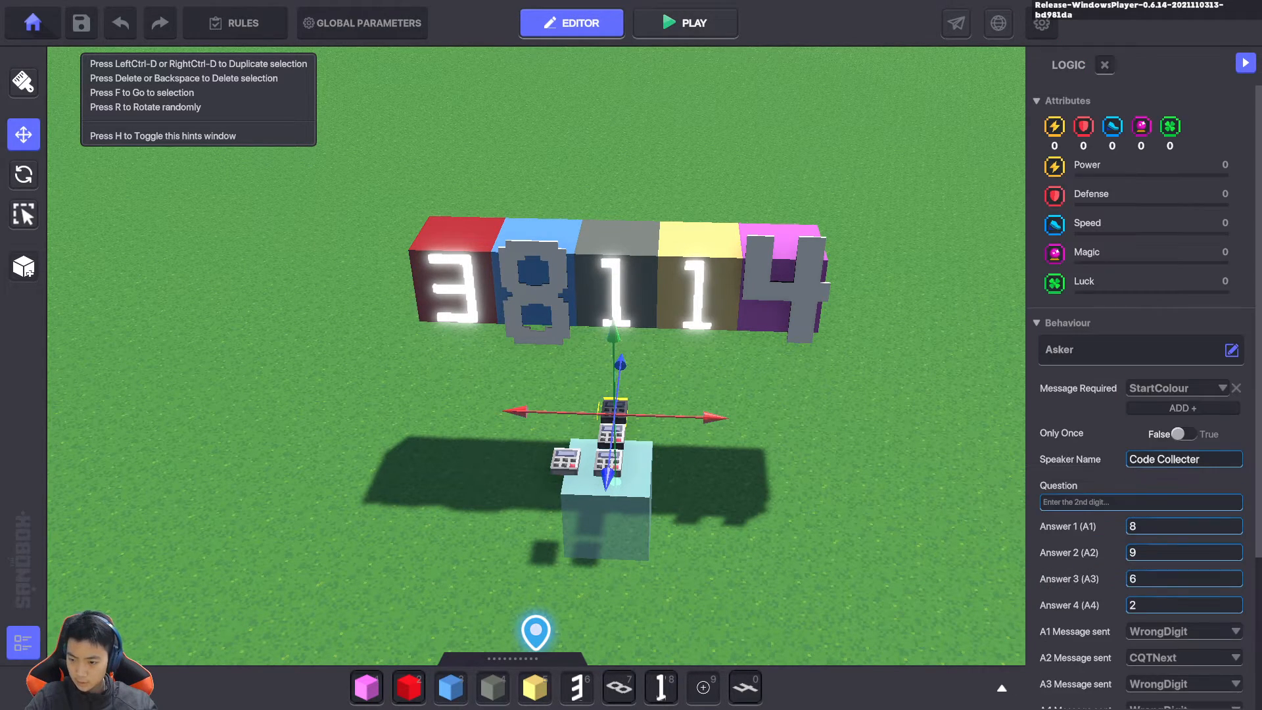
scroll(1146, 440, down, 1)
scroll(1147, 439, down, 2)
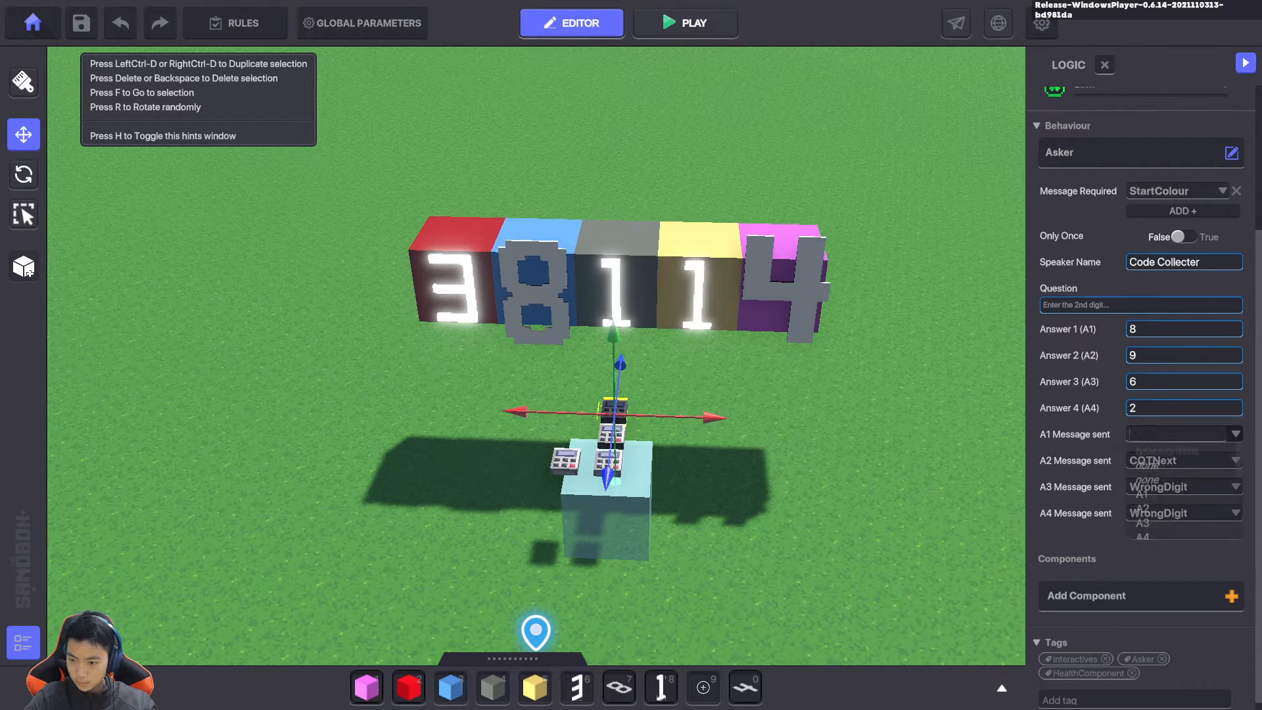
click(1164, 434)
text(CQT)
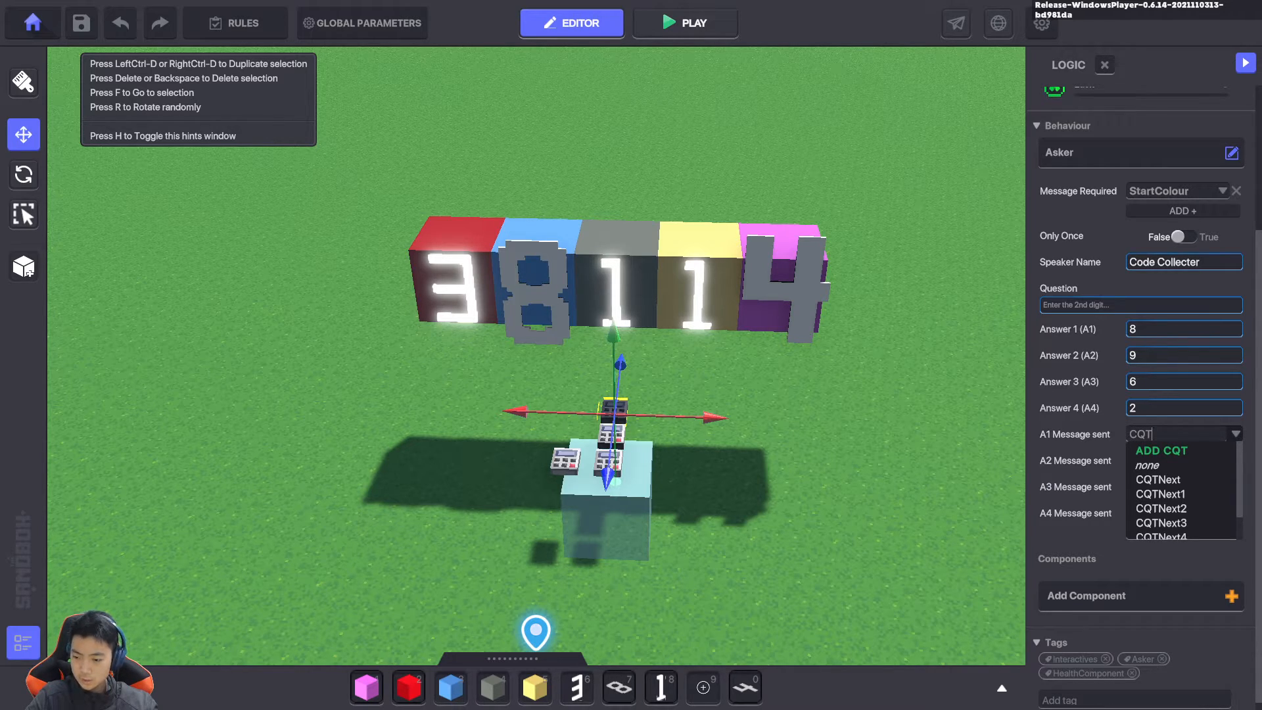
click(1162, 494)
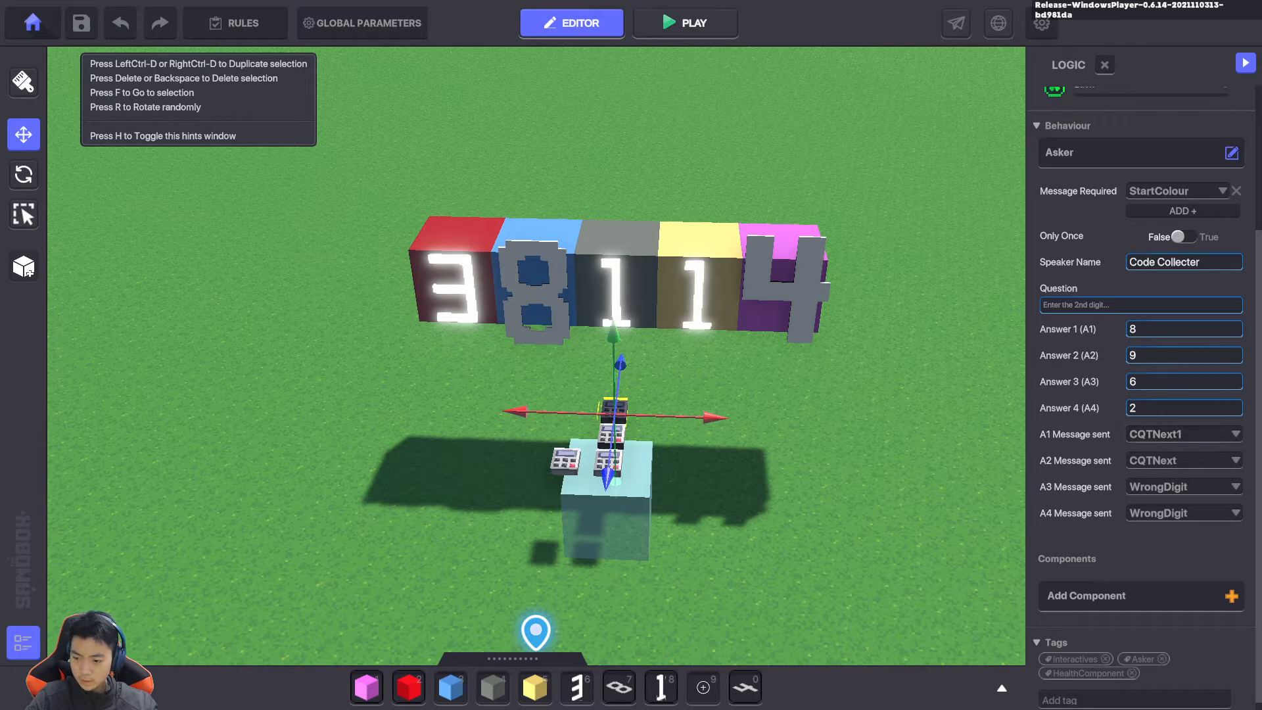
Make Answer 2 of the second-digit Asker send WrongDigit, keeping WrongDigit for Answer 3
click(1183, 461)
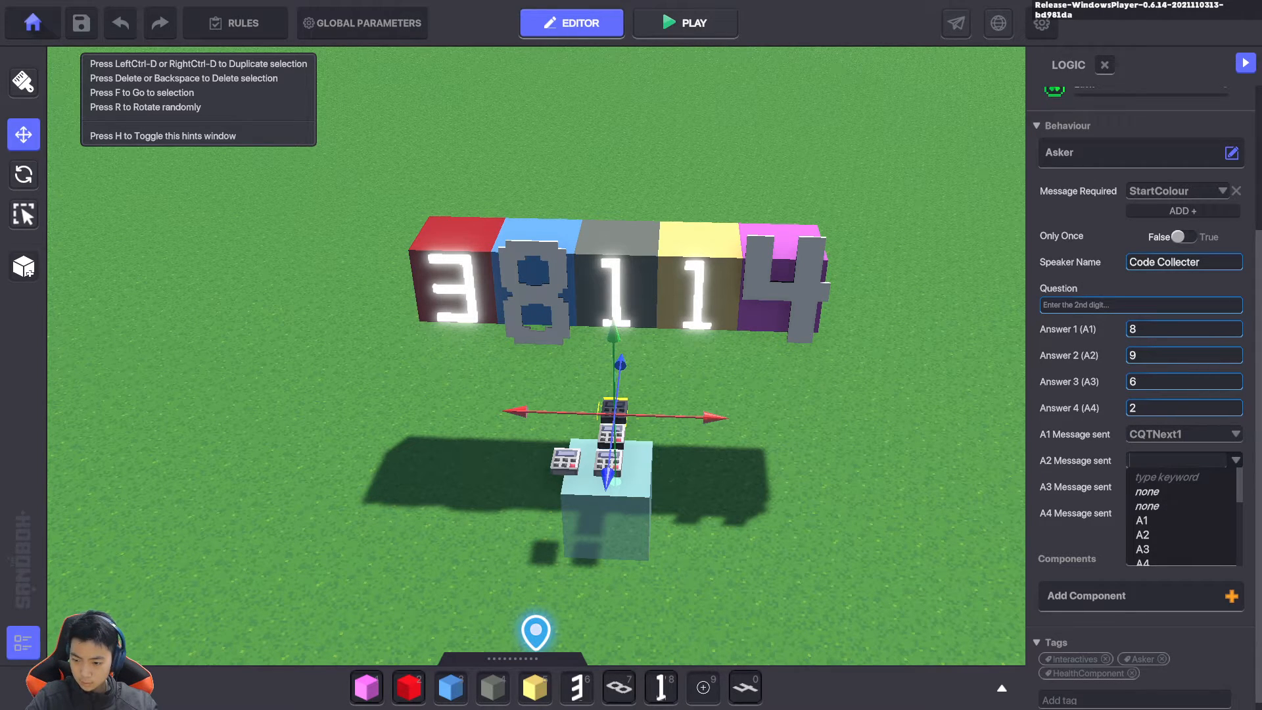
text(w)
click(1160, 505)
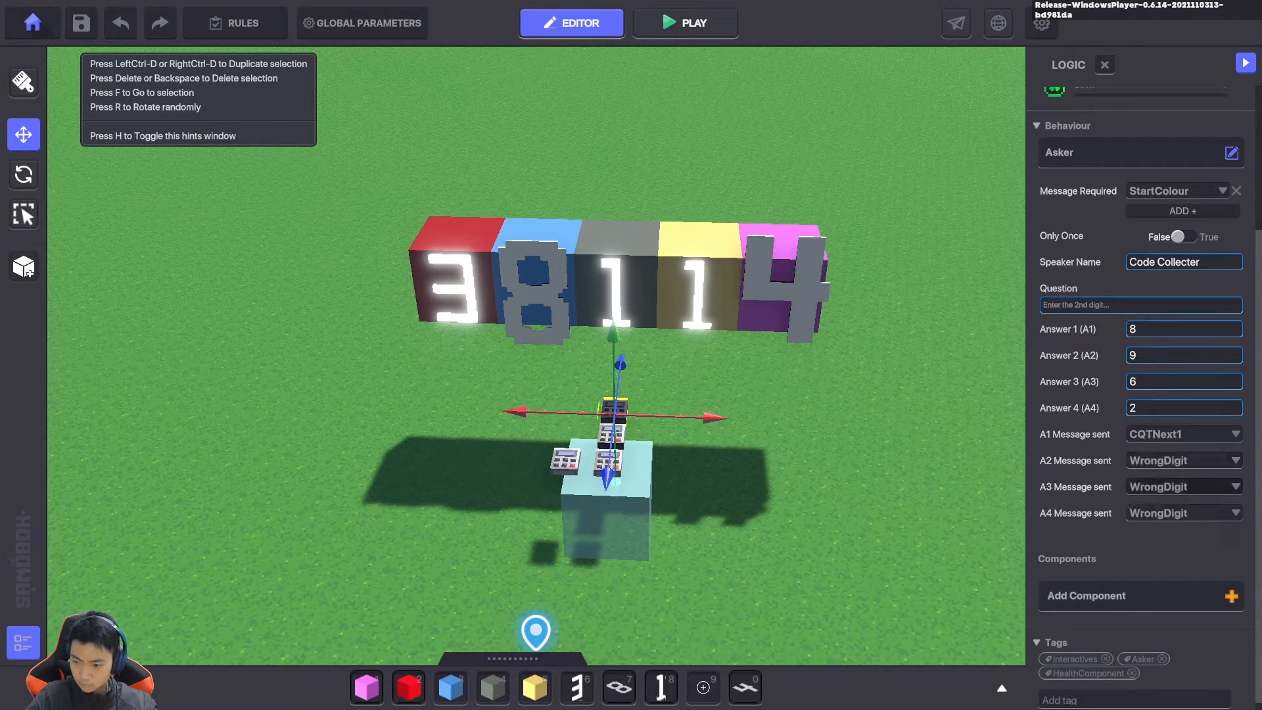
click(1177, 486)
click(1177, 486)
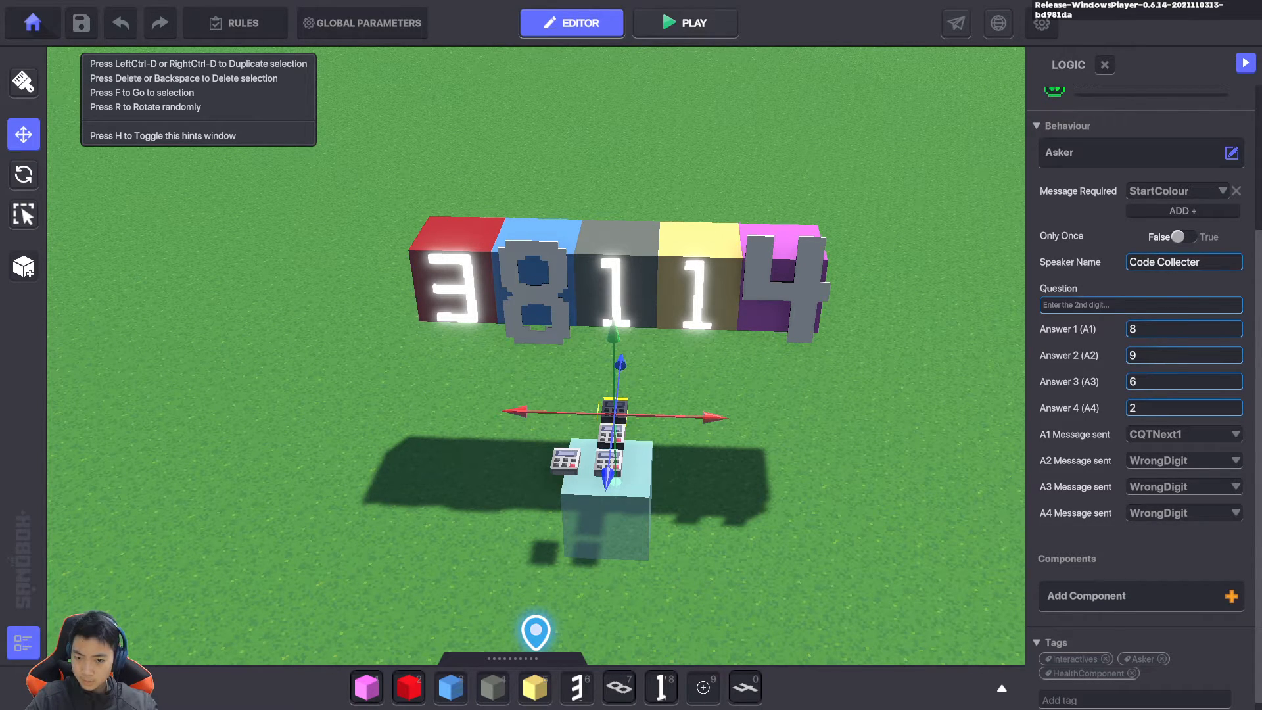
Play-test the keypad by answering Yes, submitting 3 as the first digit, and return to the editor
click(686, 23)
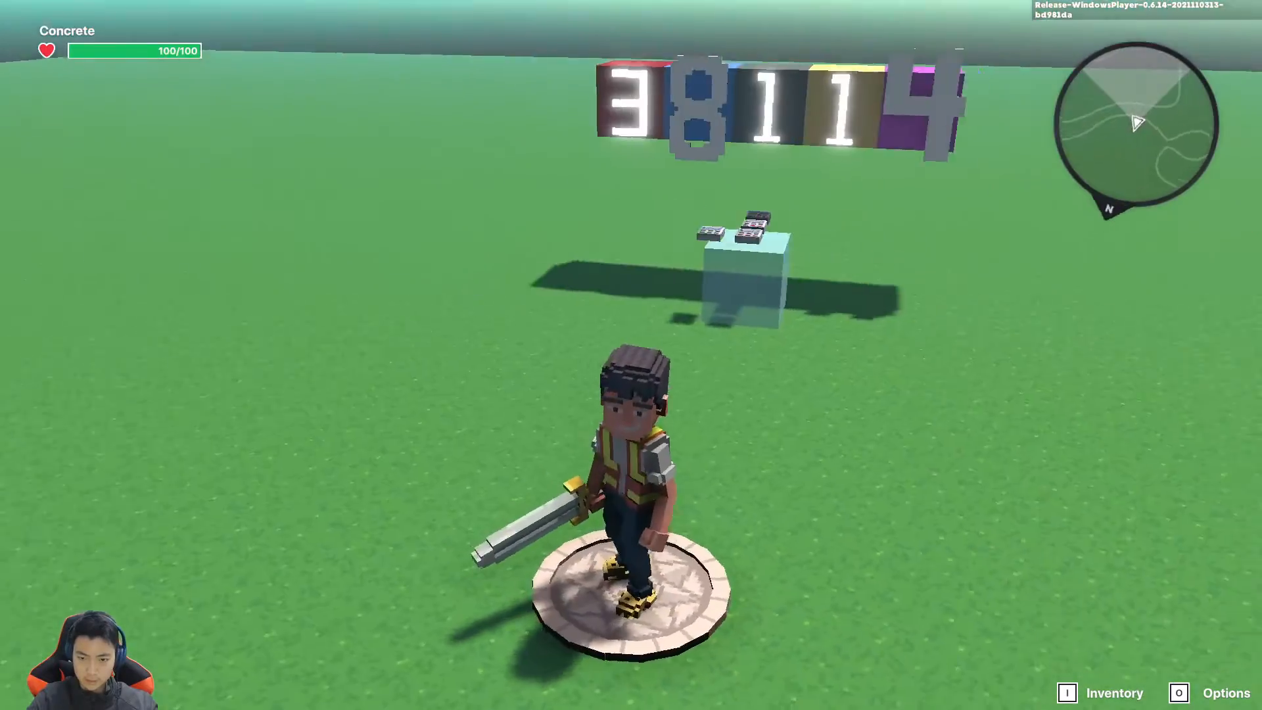
key(w)
key(e)
key(e)
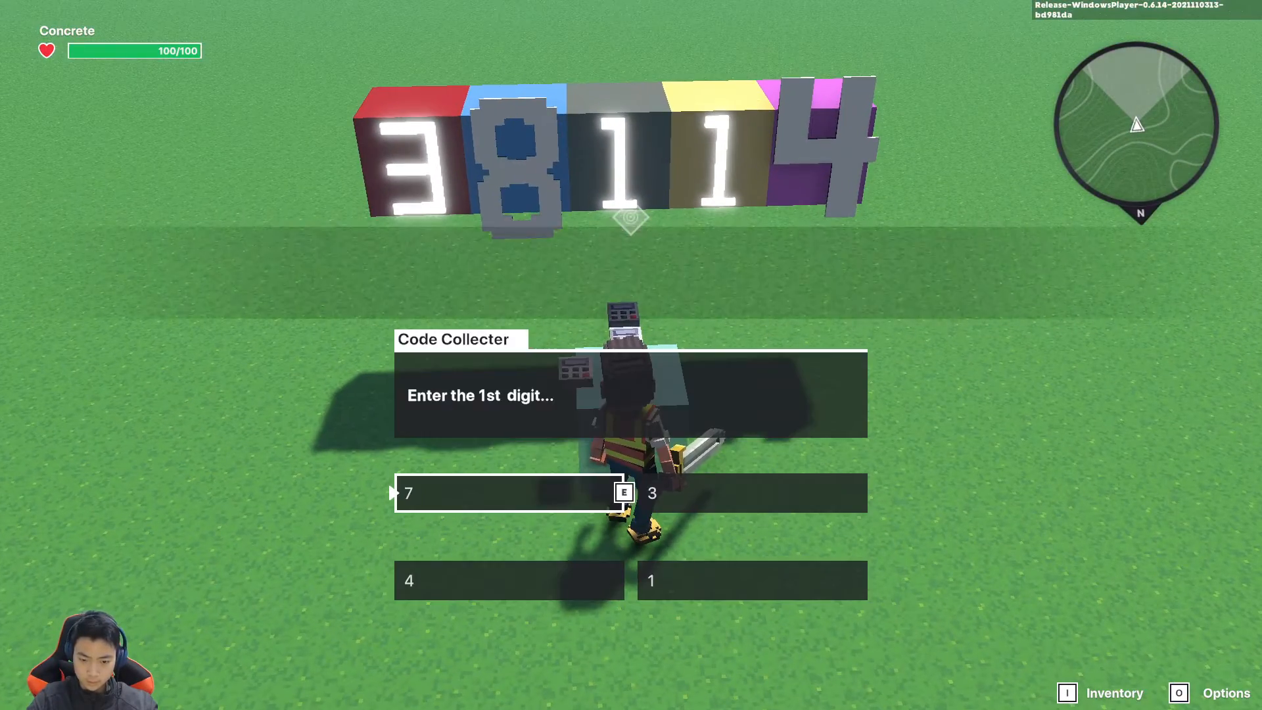
key(Right)
key(e)
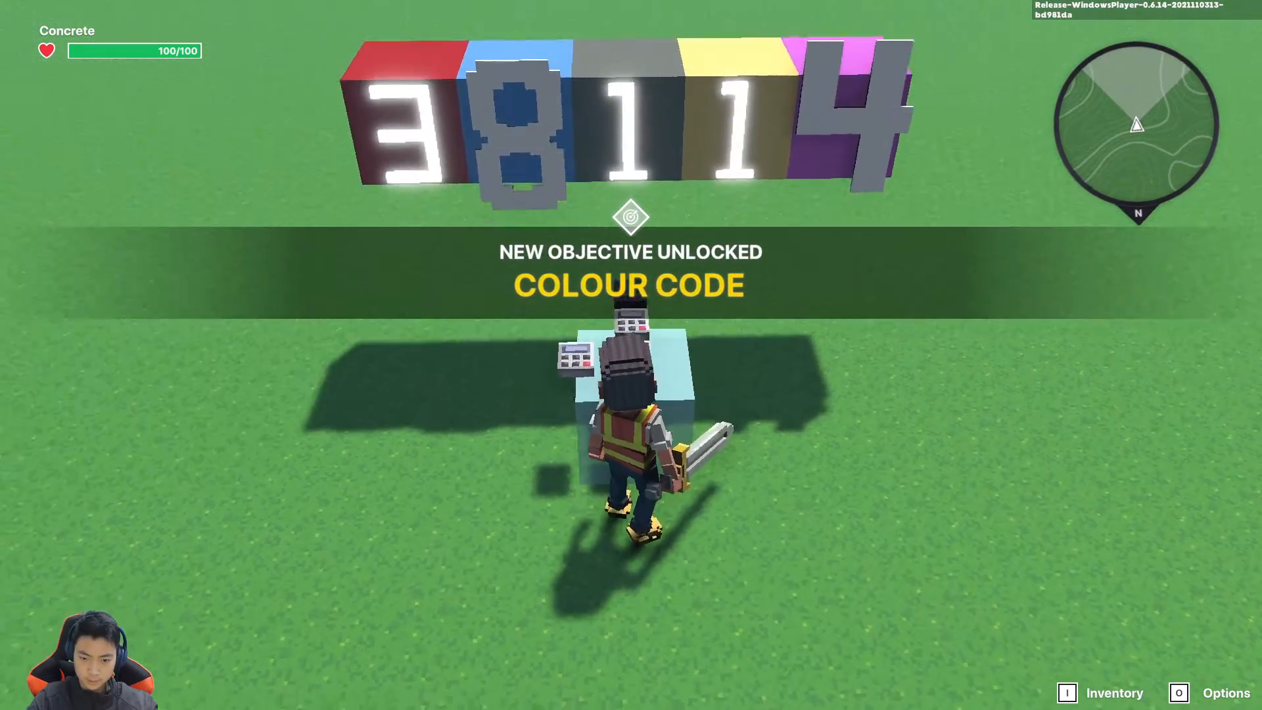
key(Escape)
Set the required message of the second-digit Asker to CQTNext
click(614, 411)
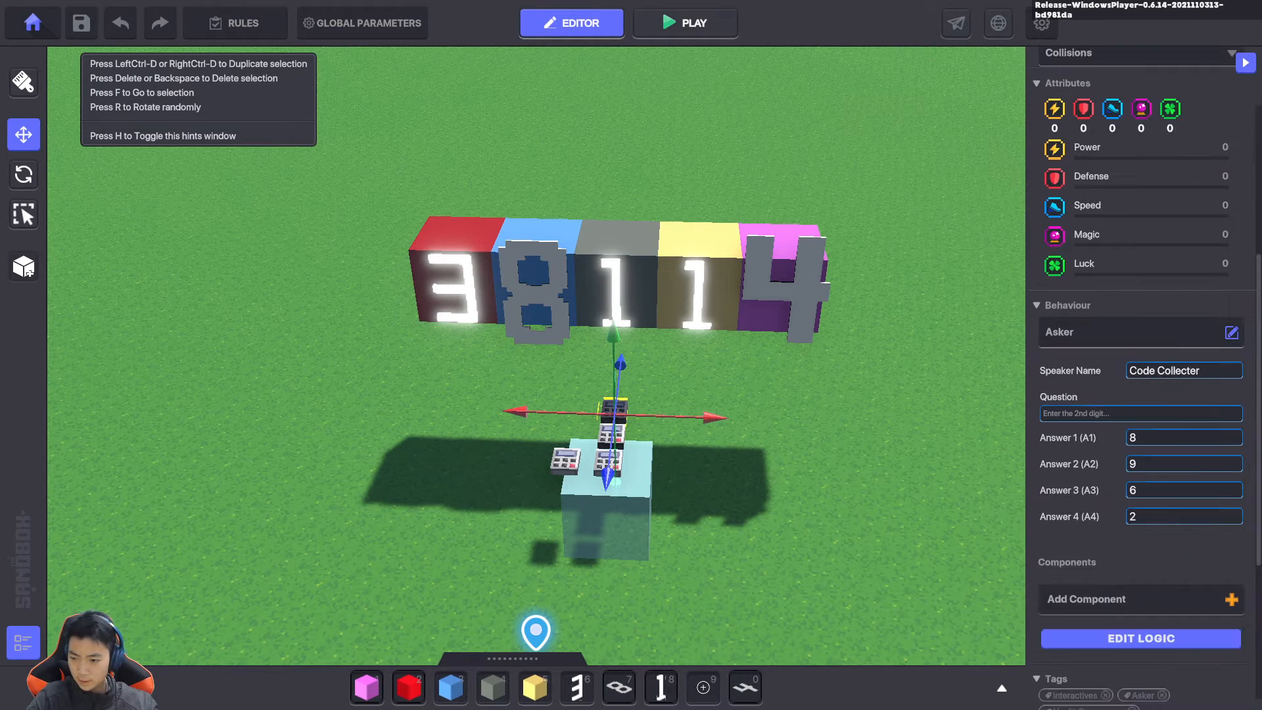
click(1142, 638)
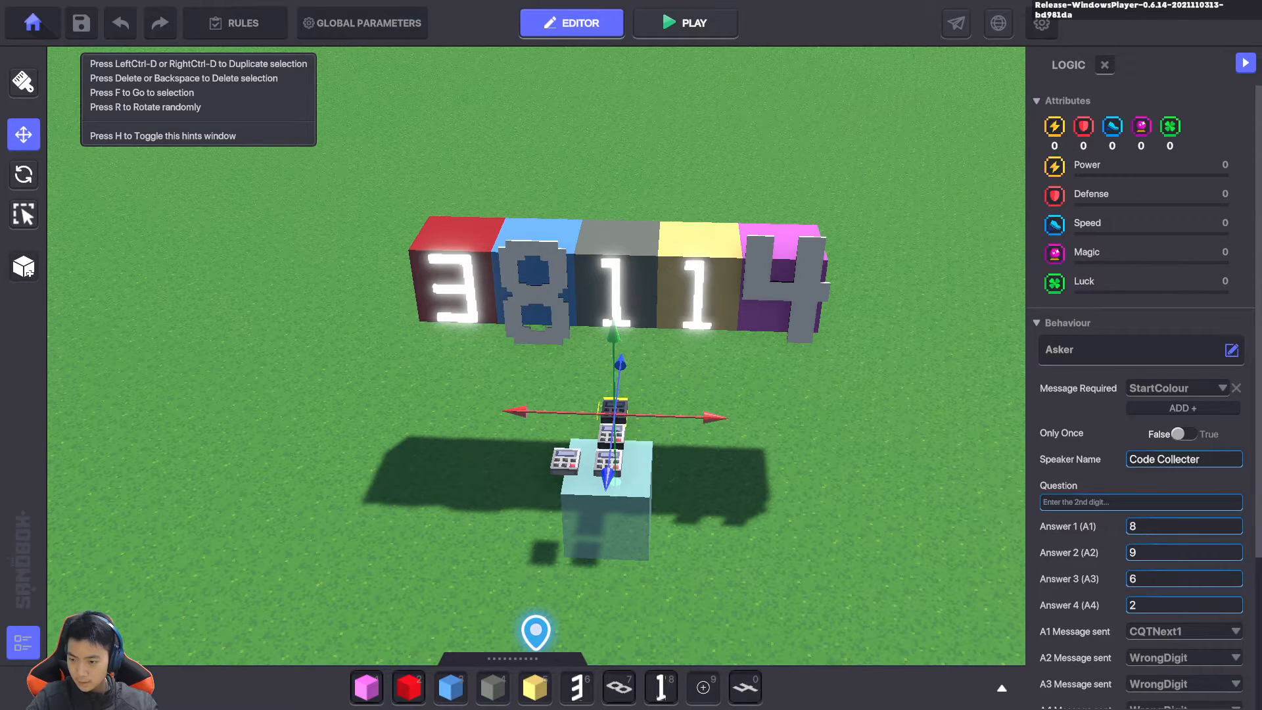
click(1174, 388)
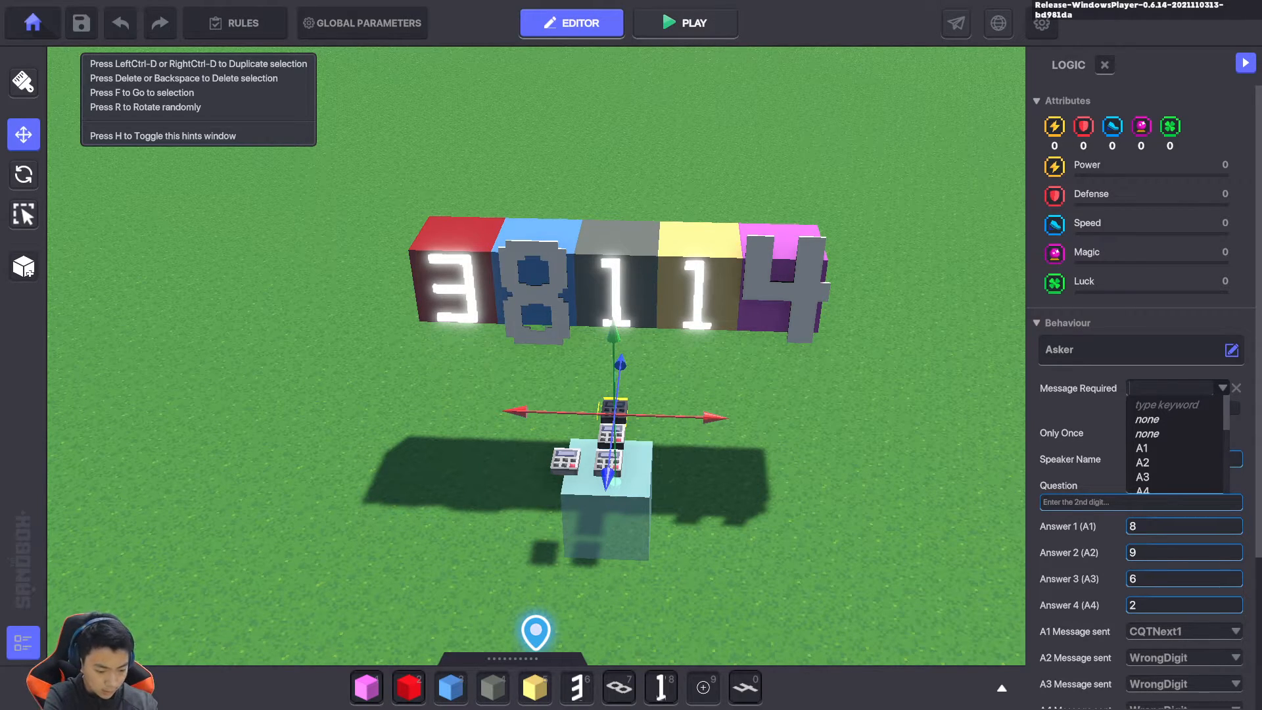
text(Cqt)
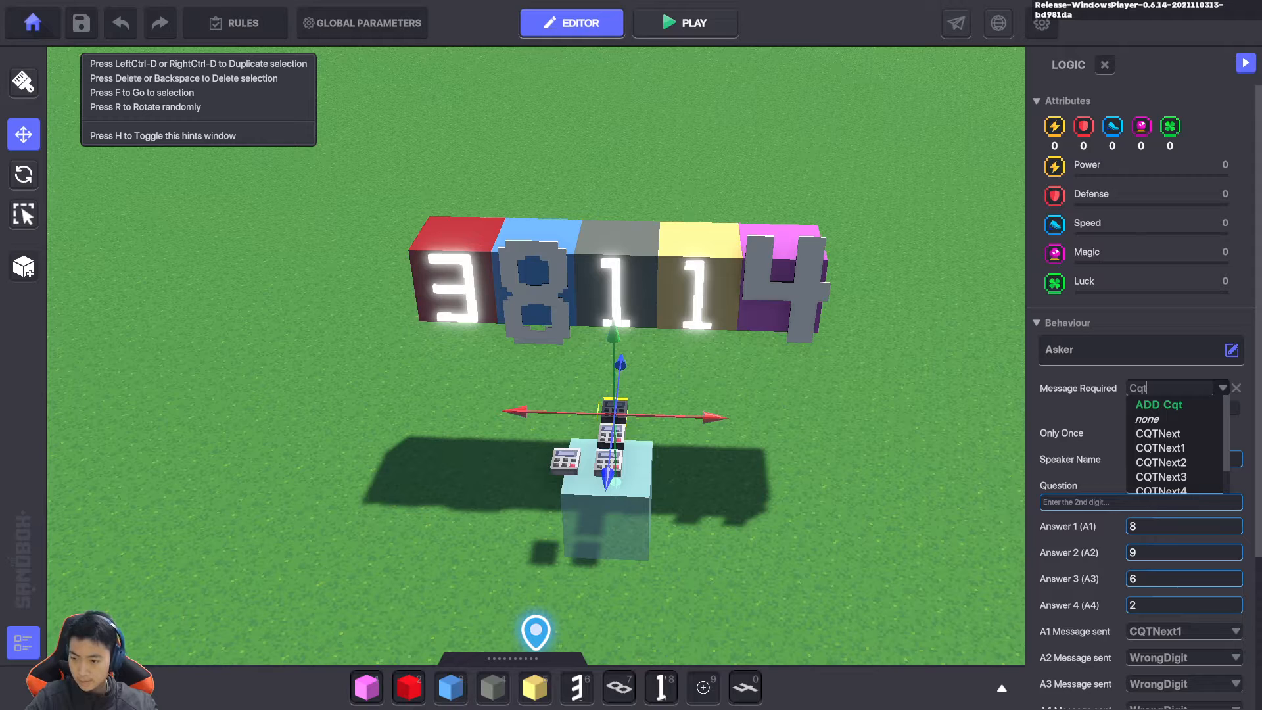
click(1159, 434)
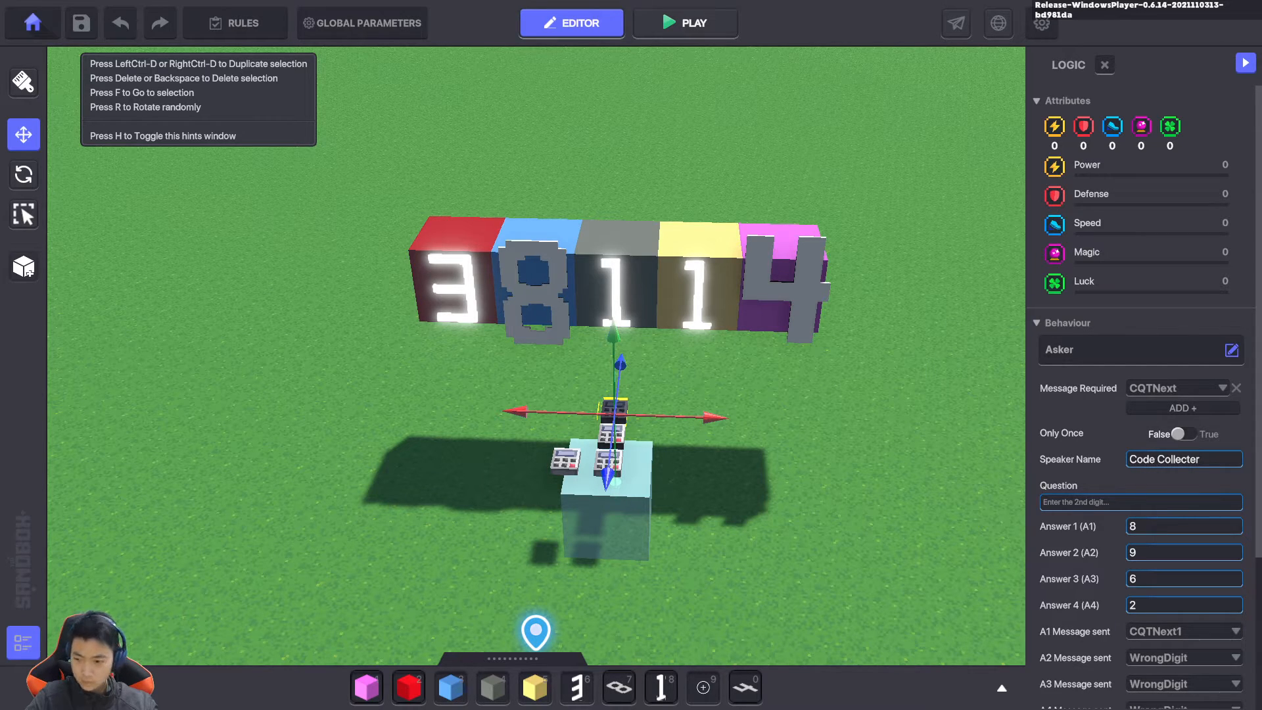
scroll(1140, 394, down, 3)
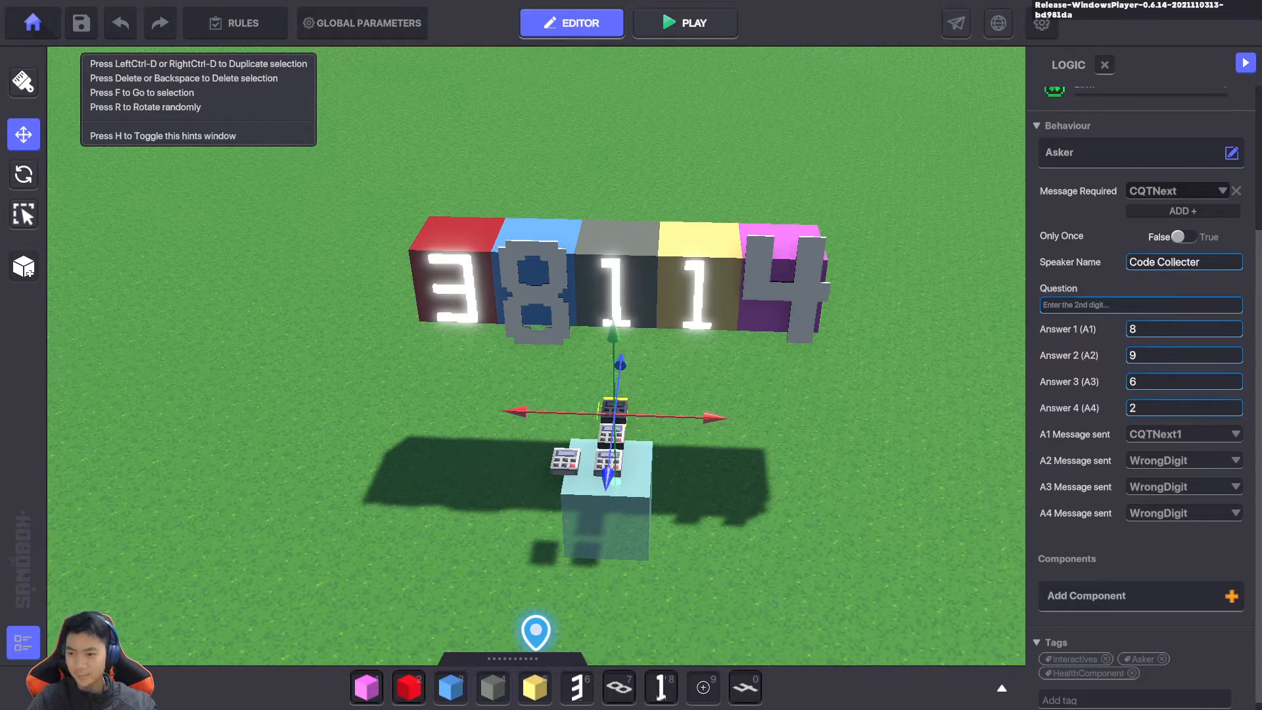
Start a new play-test, go to the keypad and answer Yes to bring up the first-digit question
click(685, 23)
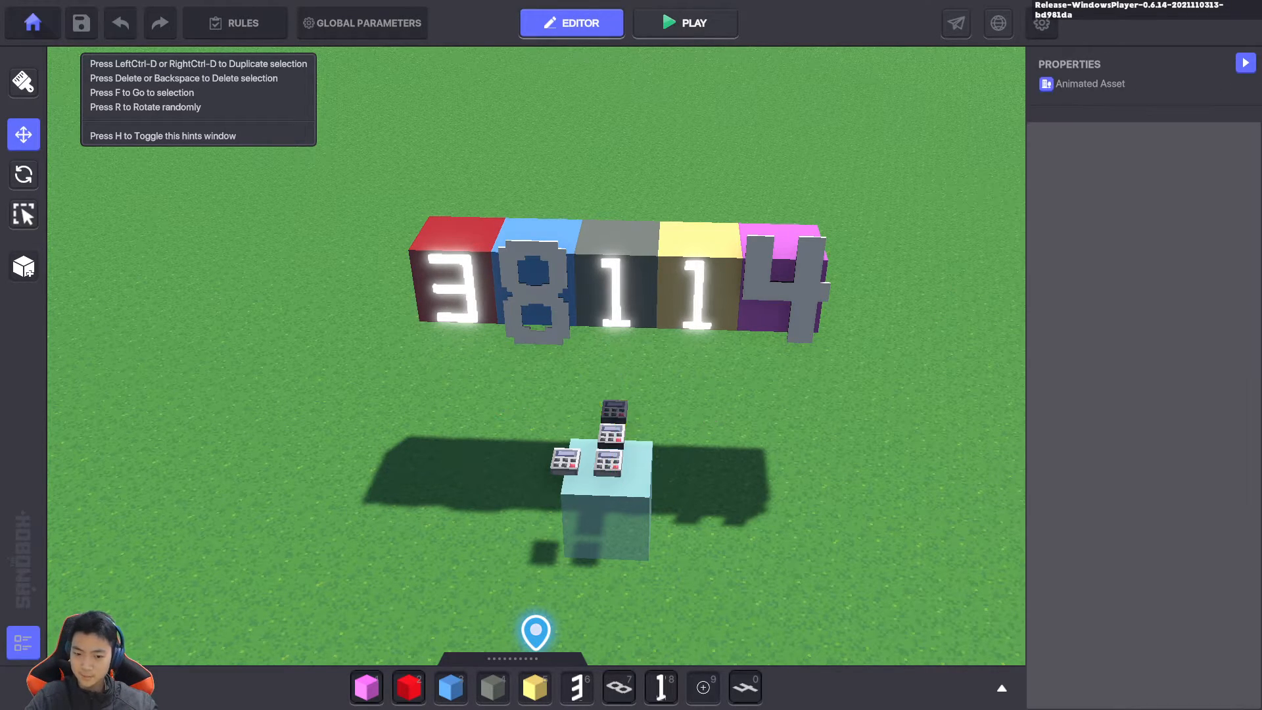
key(w)
key(space)
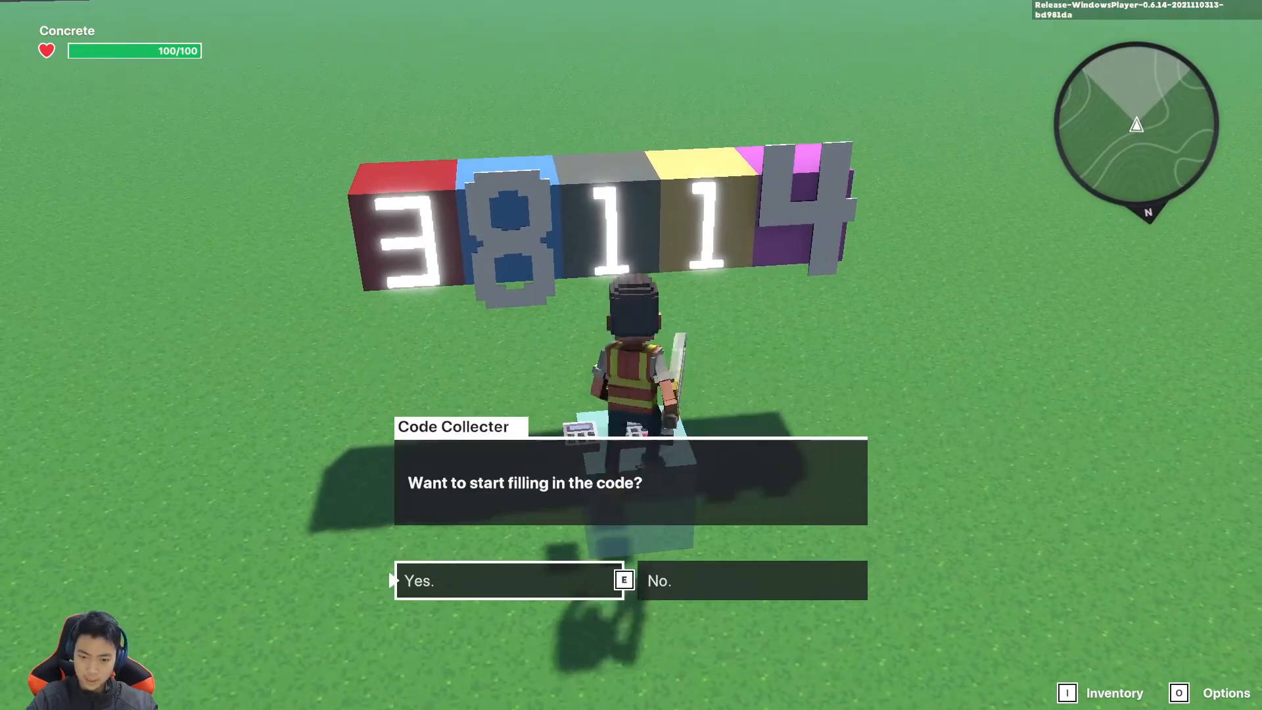
key(e)
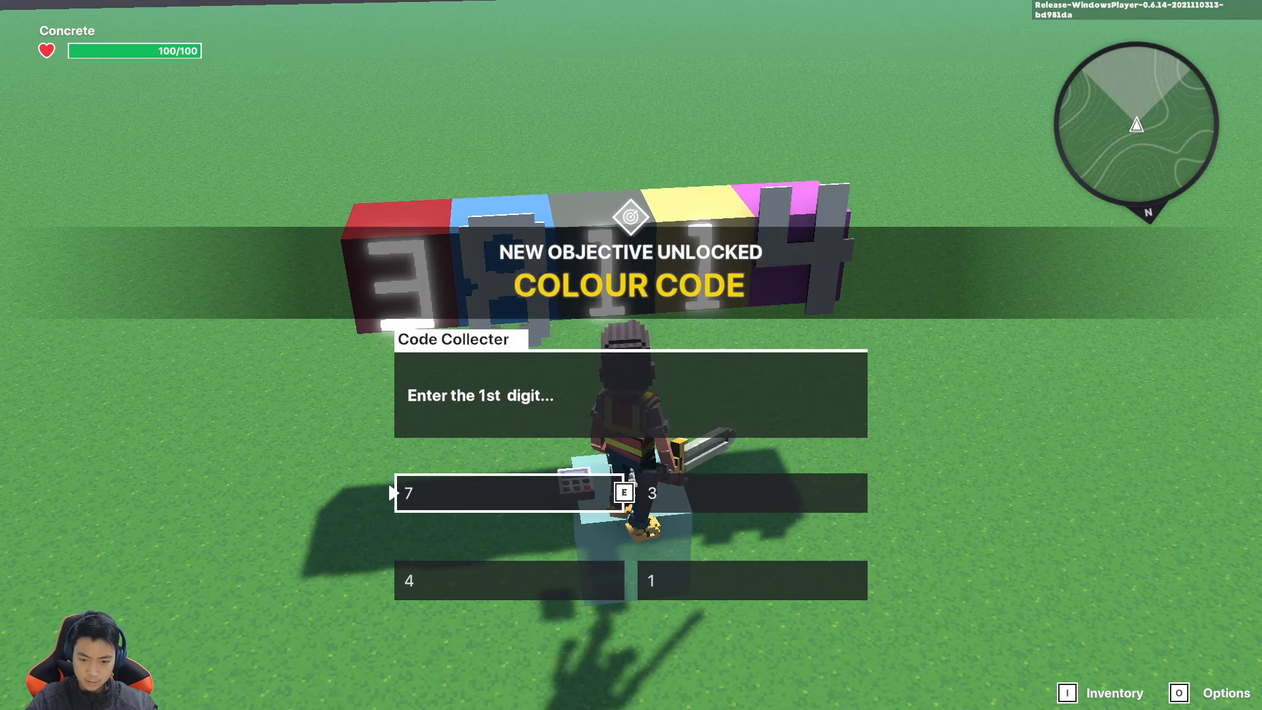
Play-test the correct path by submitting 3 as the first digit and 8 as the second digit
key(d)
key(e)
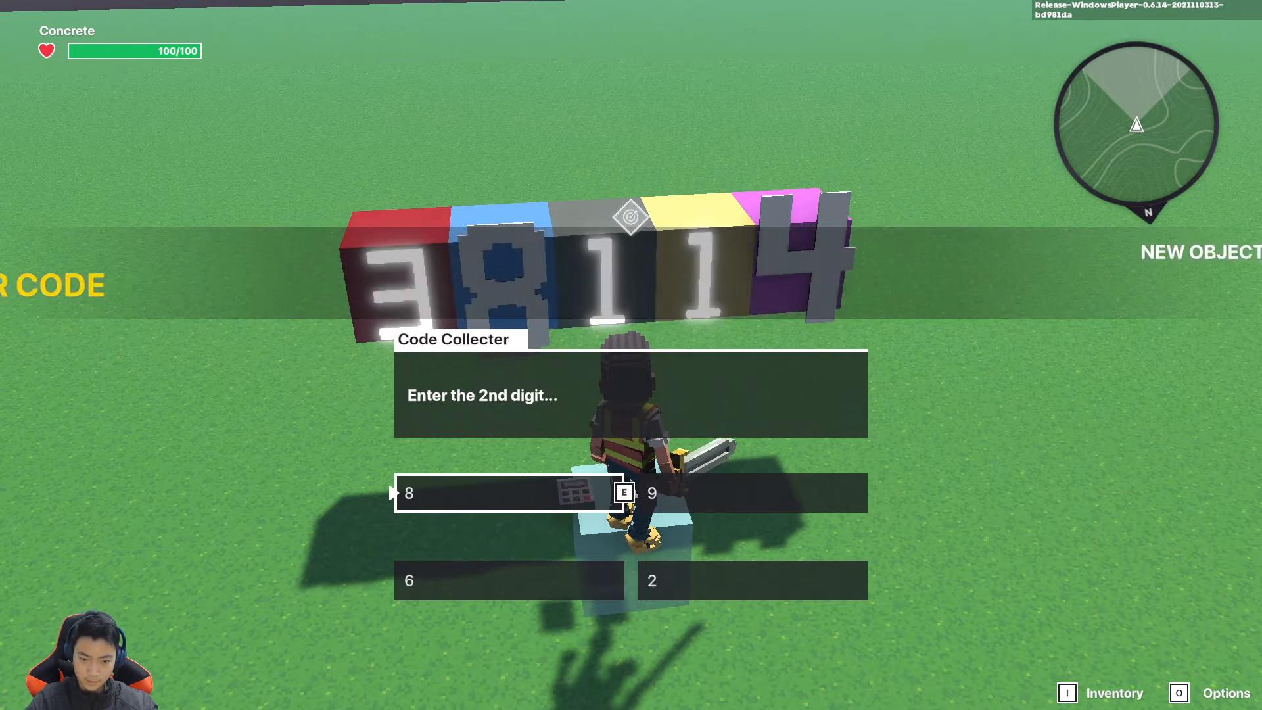
key(s)
key(w)
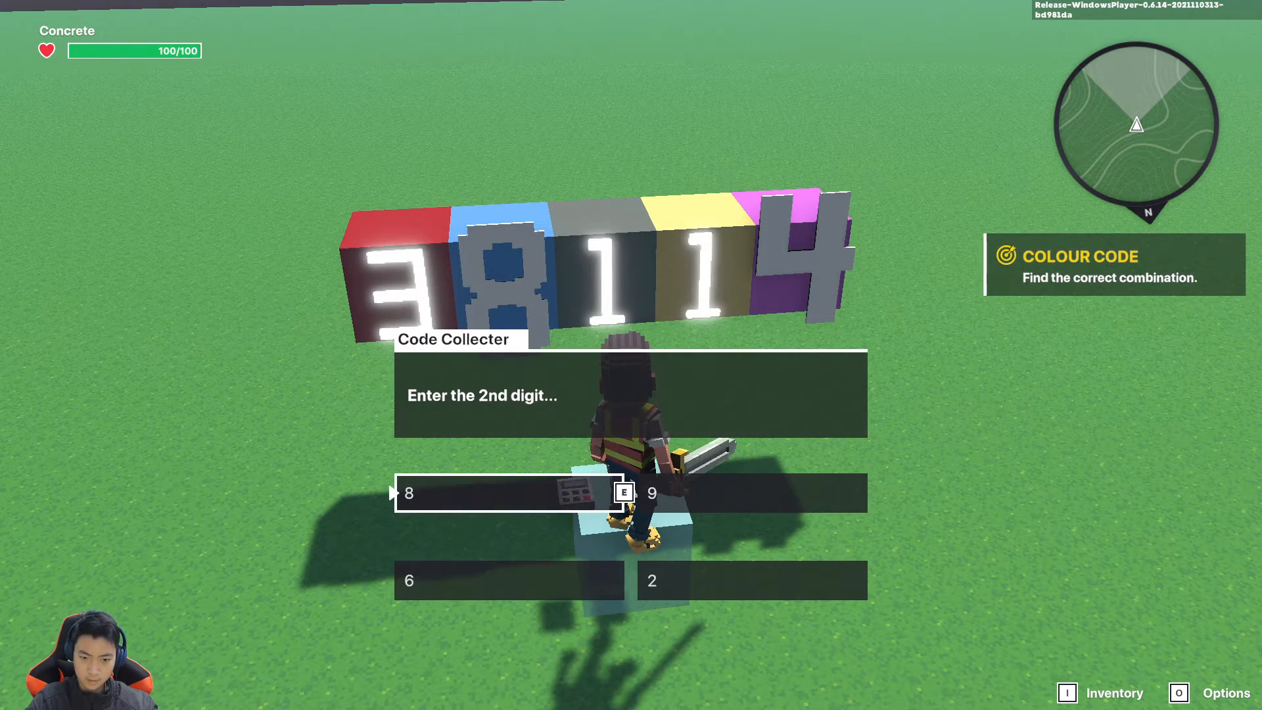
key(e)
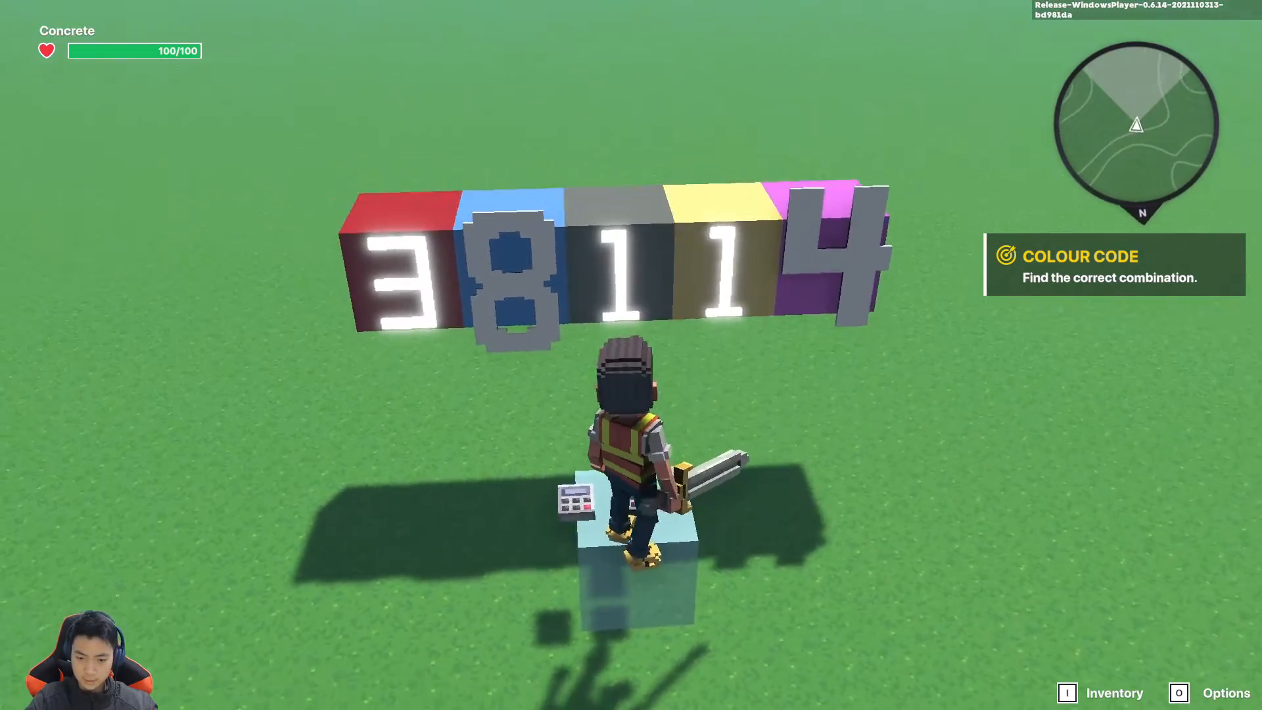
Reopen the keypad and answer Yes, submit 7 as the first digit, and choose Try Again to restart
key(s)
key(space)
key(e)
key(e)
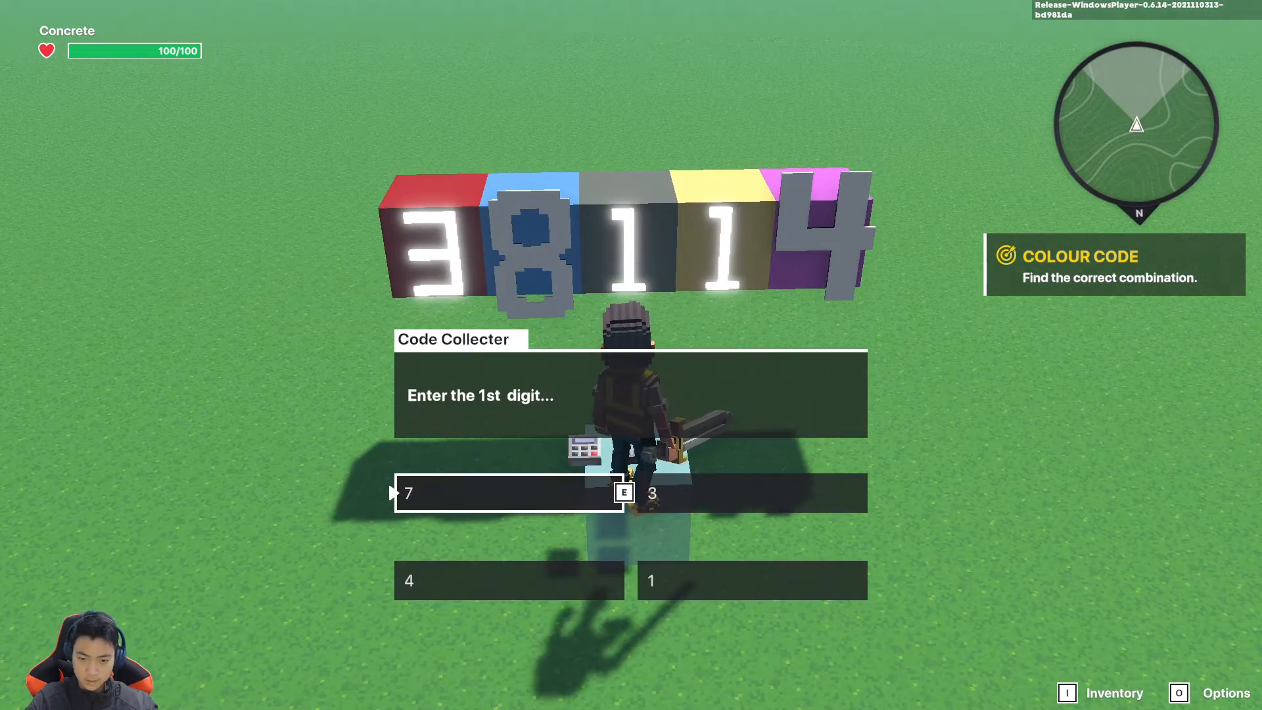
key(e)
key(e)
key(e)
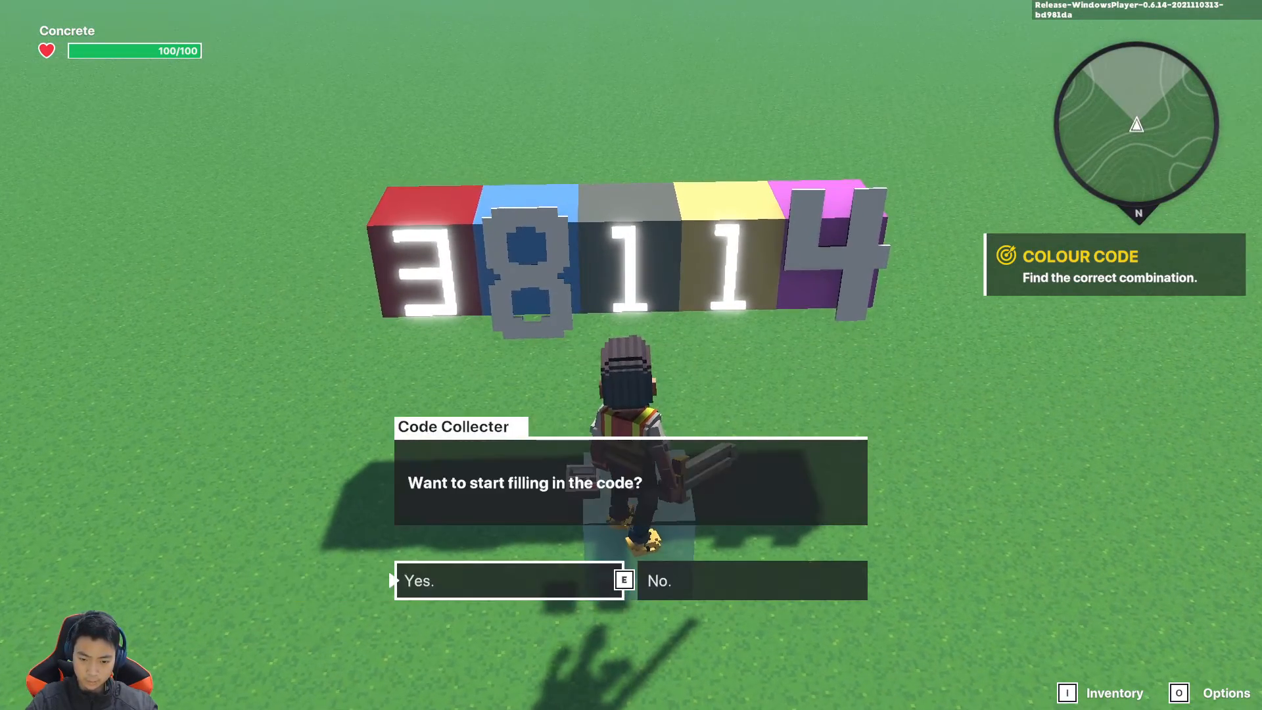
Answer Yes, submit 3 and 9 as the first two digits, choose Try Again, and return to the editor
key(e)
key(d)
key(e)
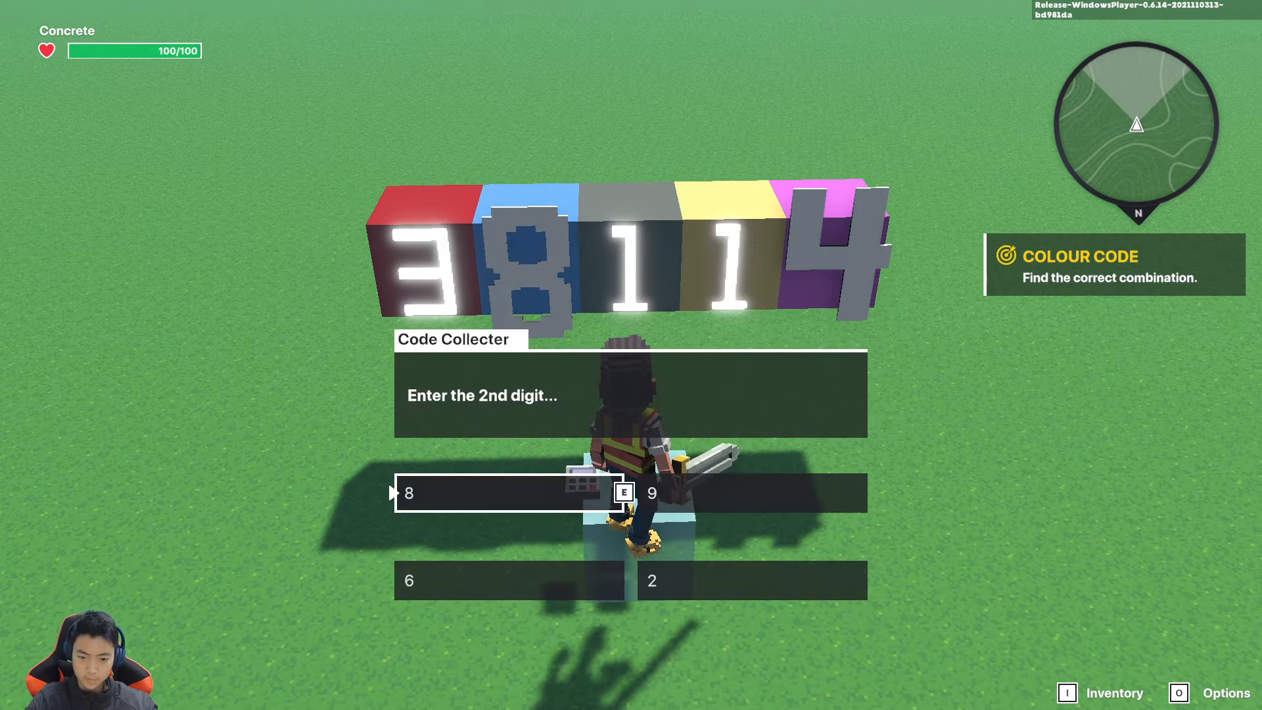
key(d)
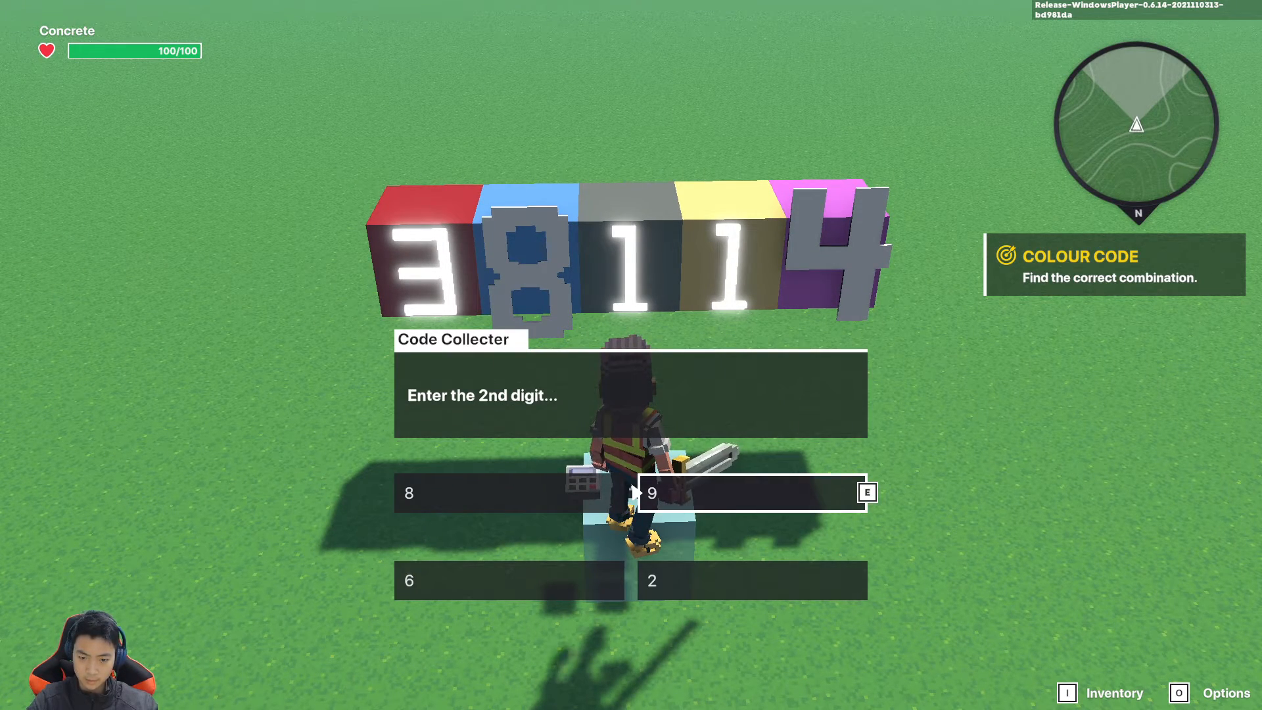
key(e)
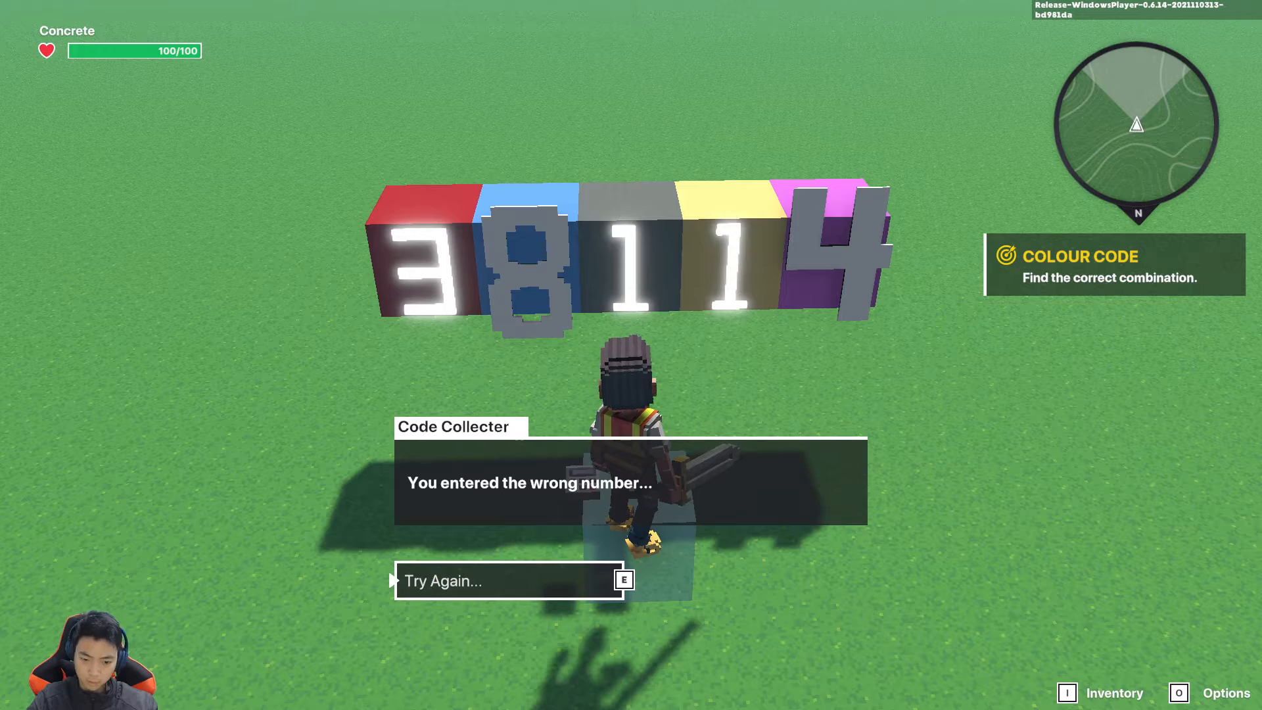
key(e)
key(ctrl+p)
Duplicate the second-digit NumPad Switch and place the copy directly behind it at Z 40.50
click(614, 411)
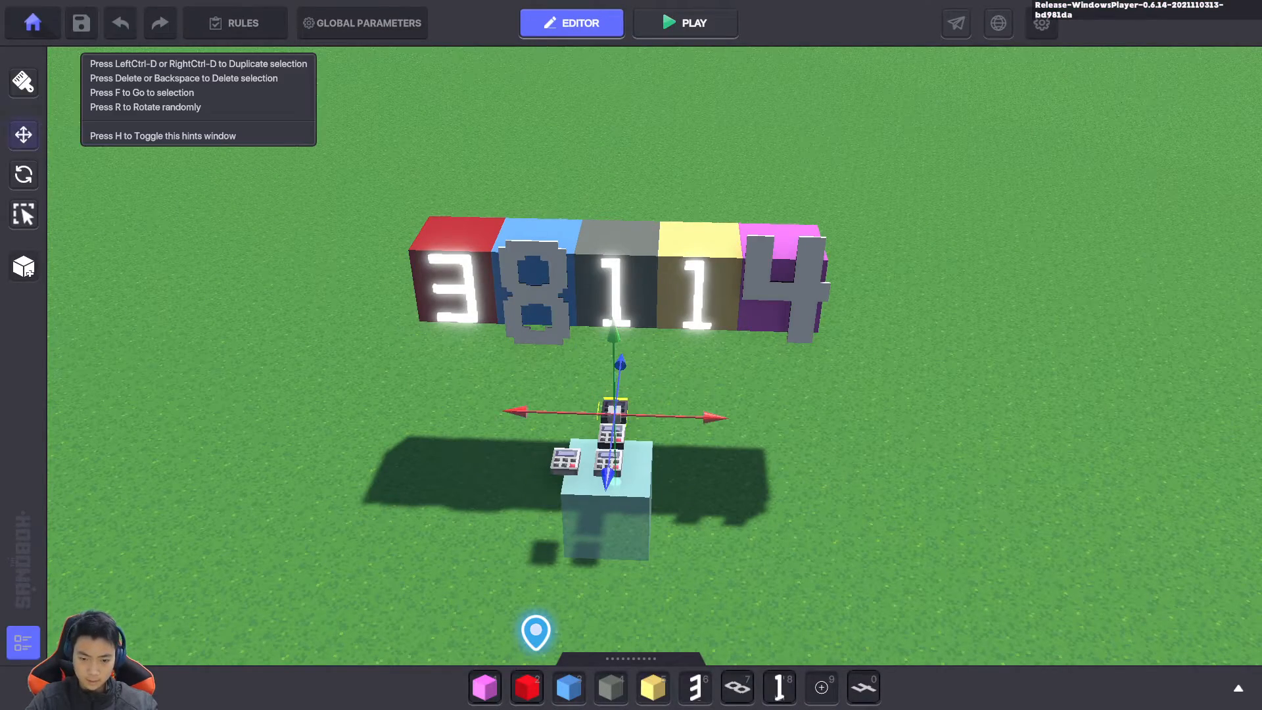
key(ctrl+d)
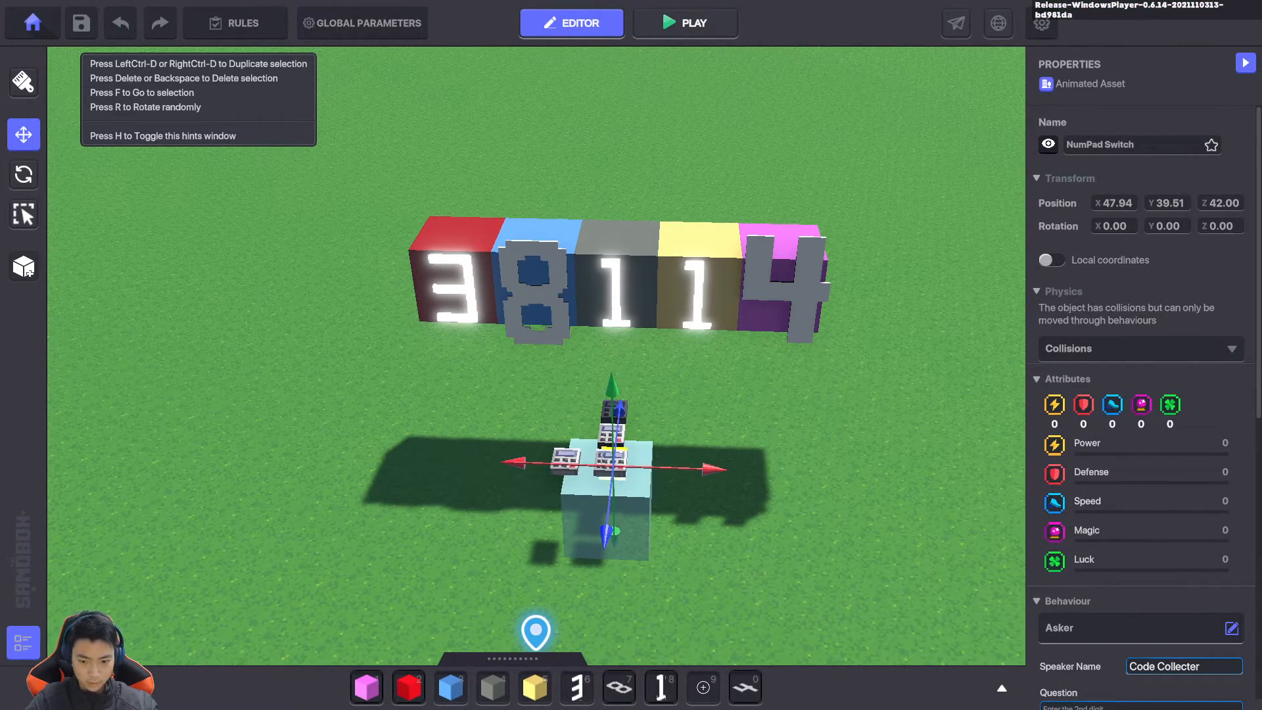
drag(607, 529, 612, 453)
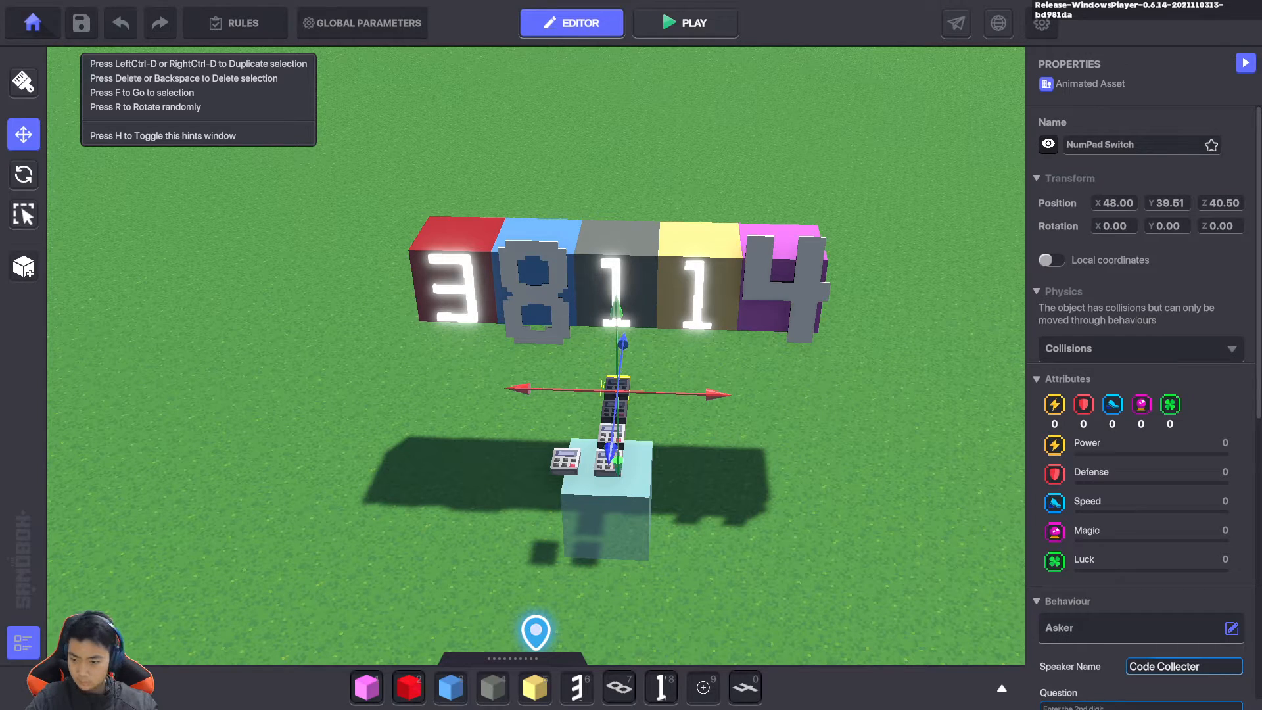
Change the duplicated Asker's question to "Enter the 3rd digit..."
scroll(1141, 394, down, 5)
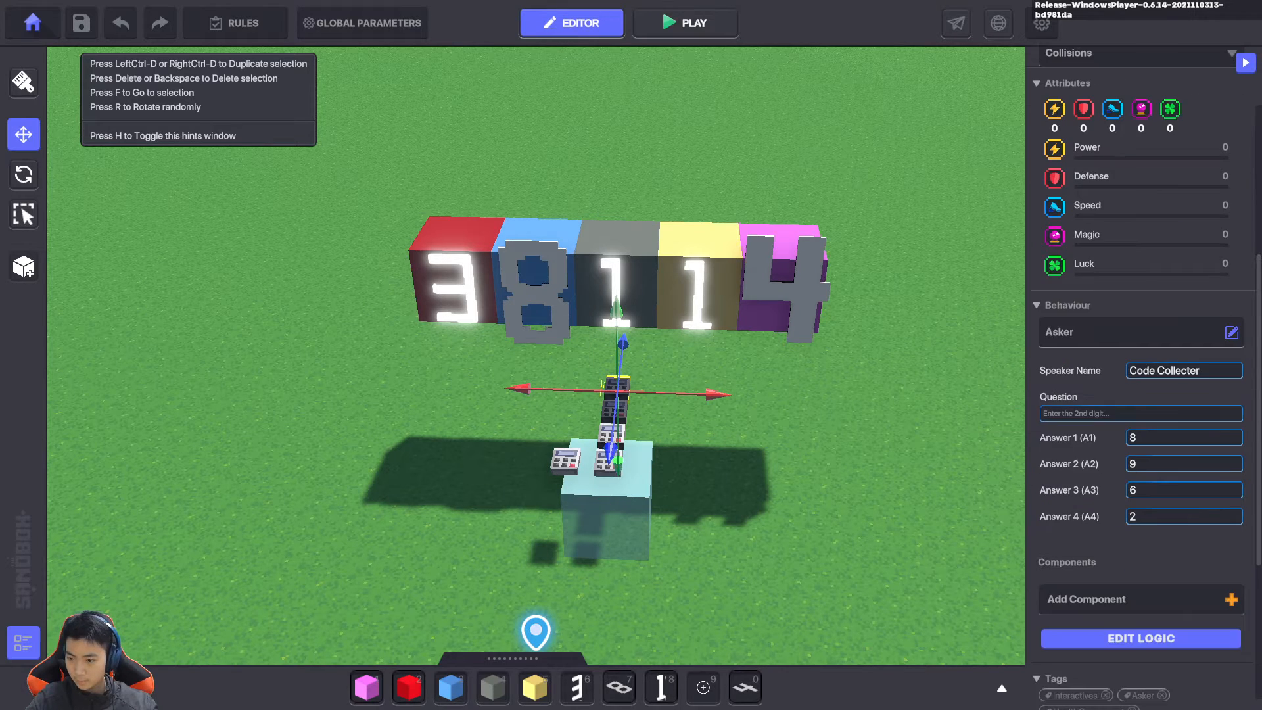
double_click(1091, 413)
text(3rd)
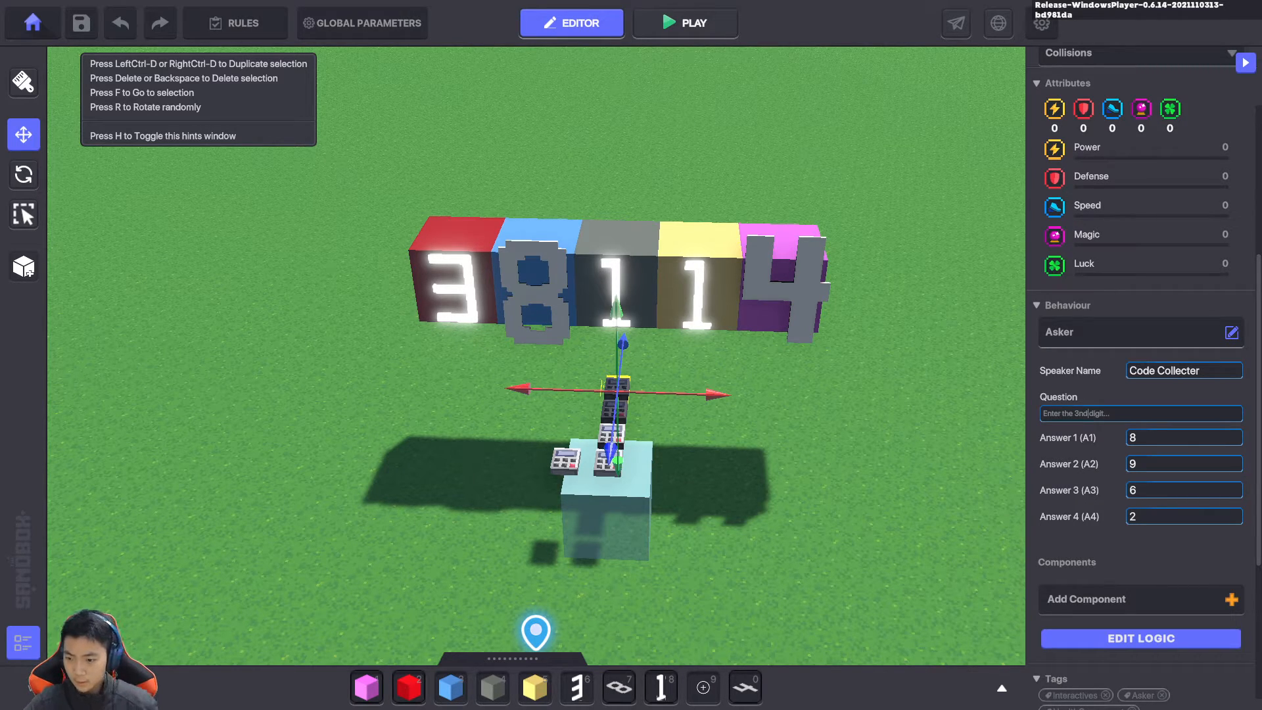
key(Delete)
key(Delete)
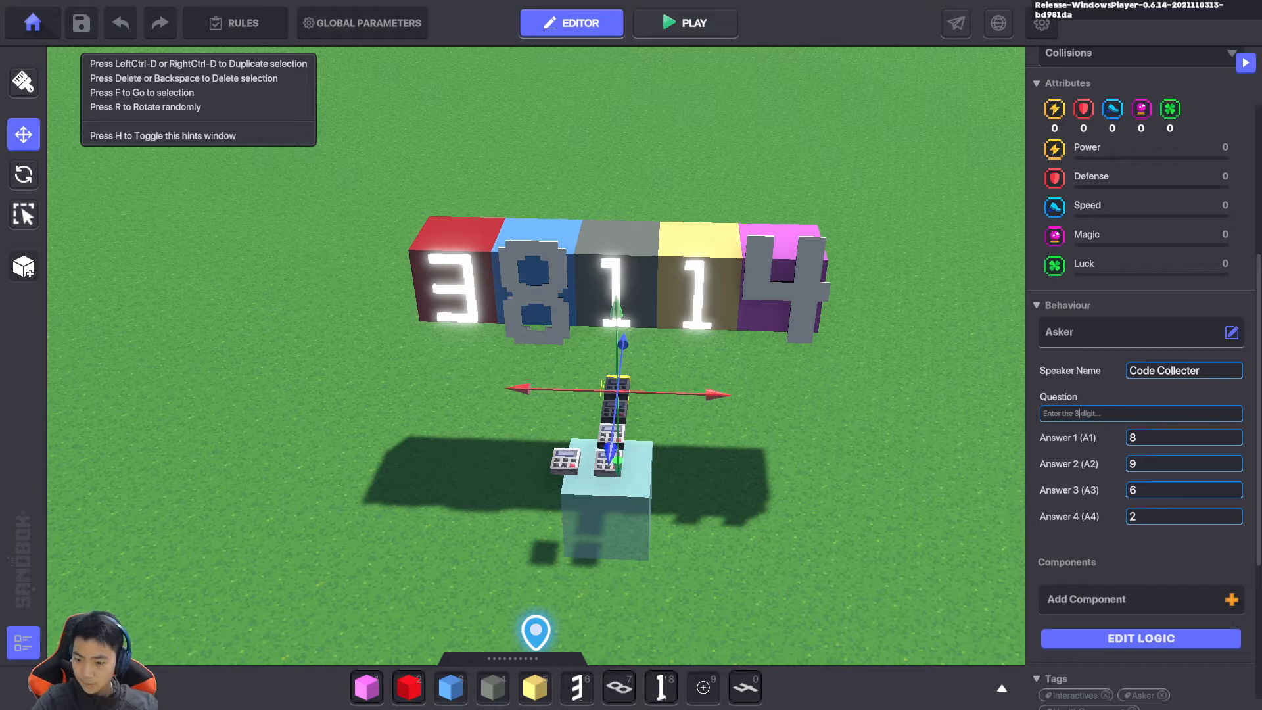
text(rd)
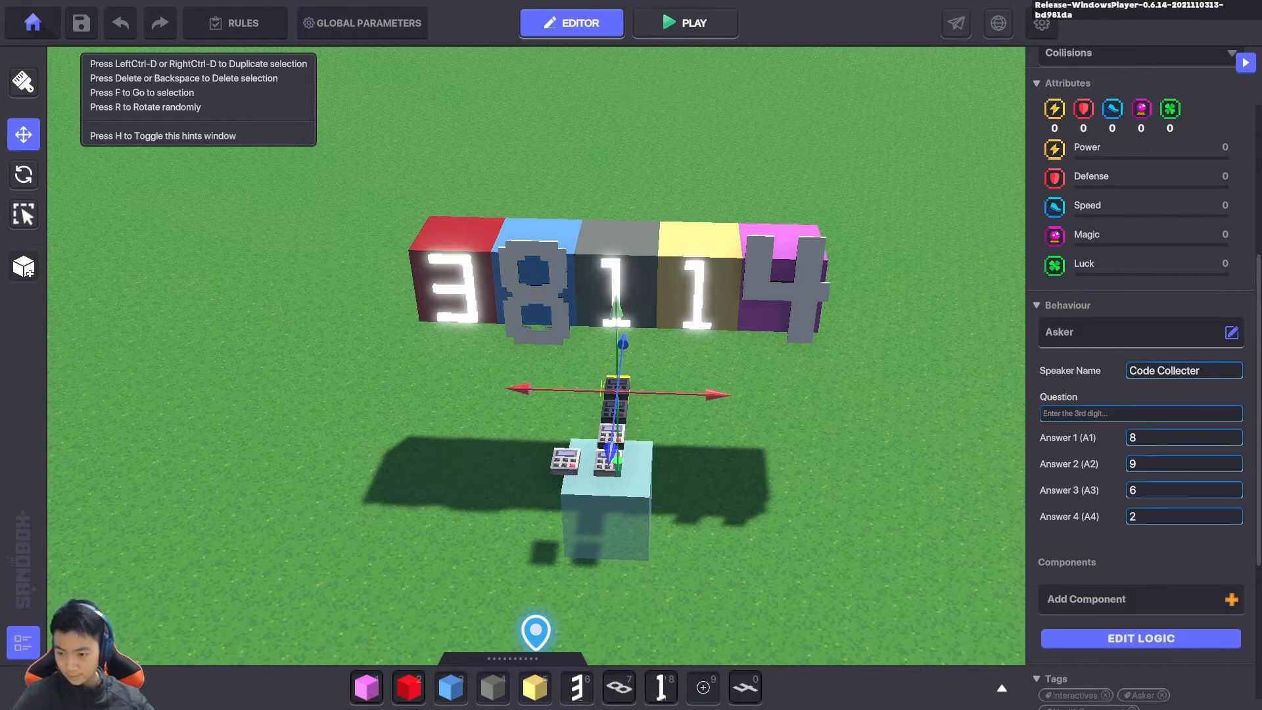
Set the four answers of the third-digit Asker to 7, 1, 3 and 4
click(1183, 437)
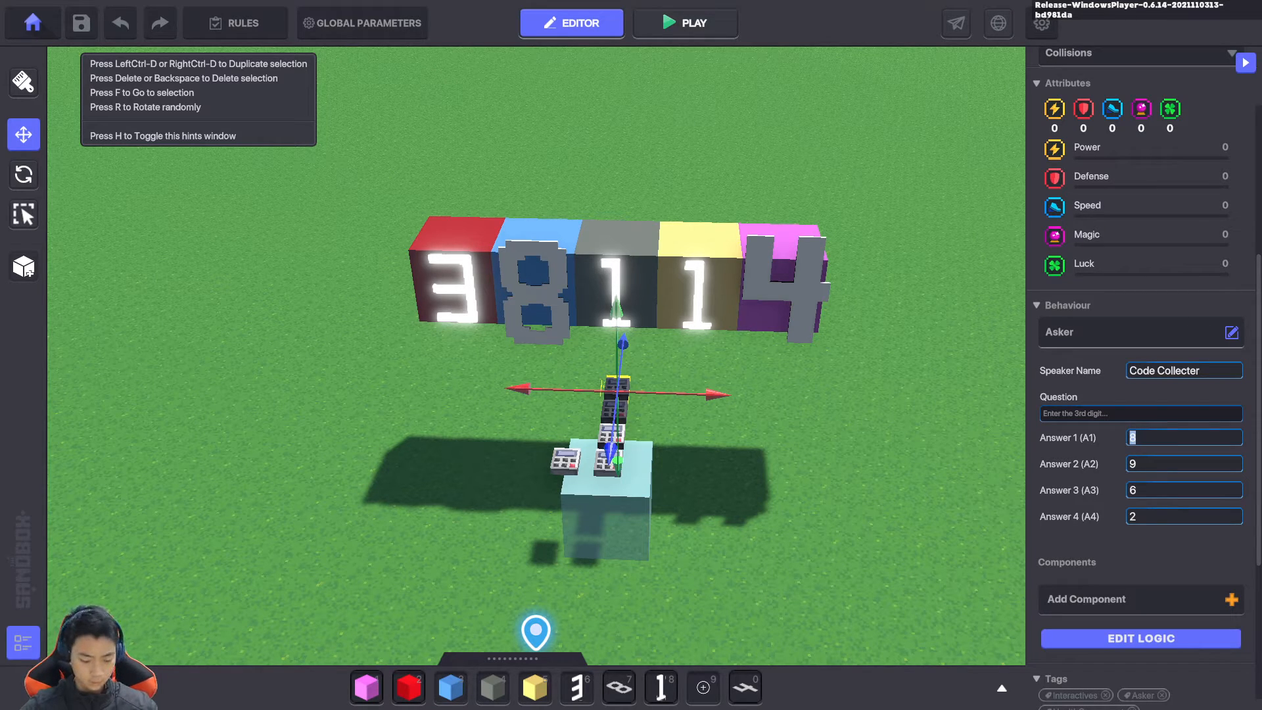
text(7)
key(Tab)
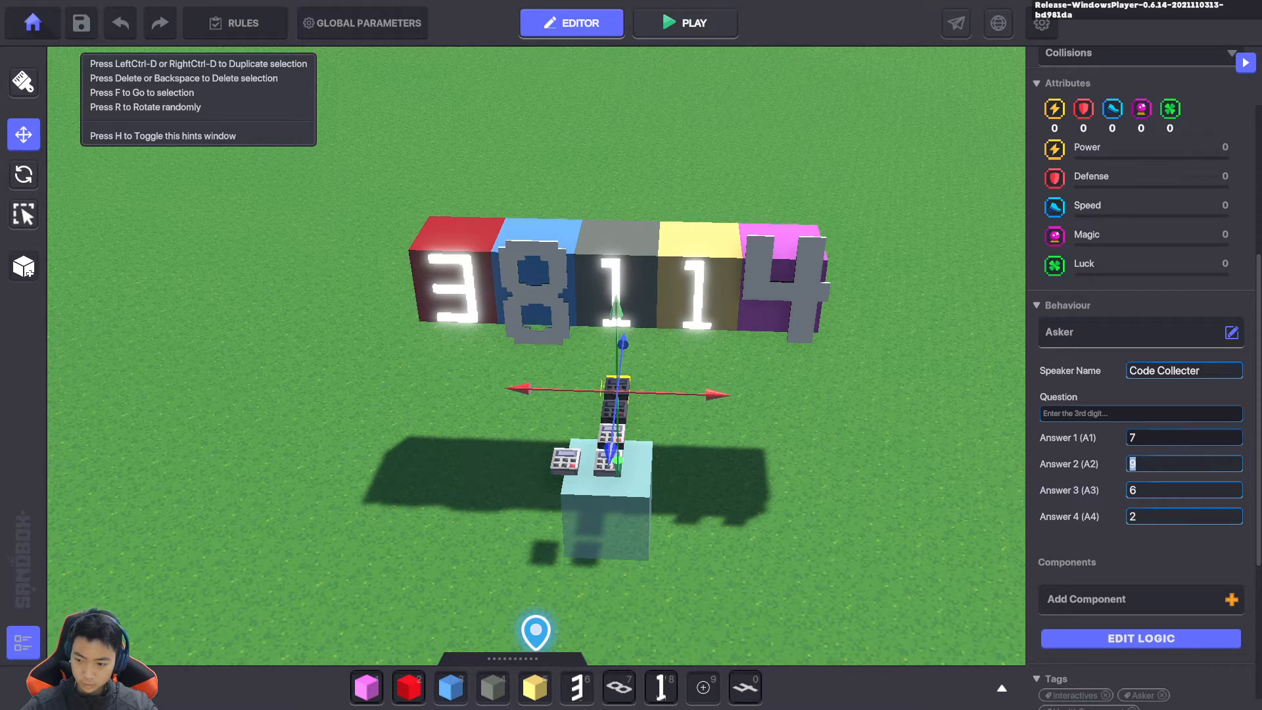
text(1)
key(Tab)
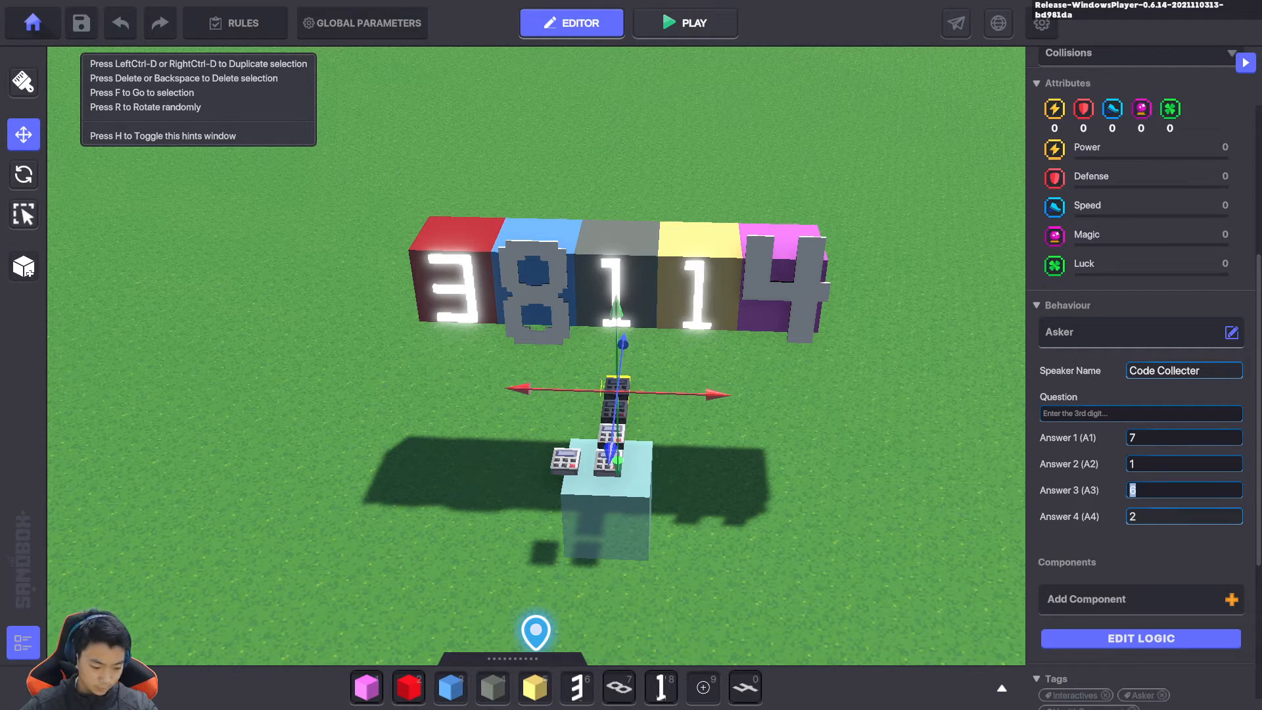
text(3)
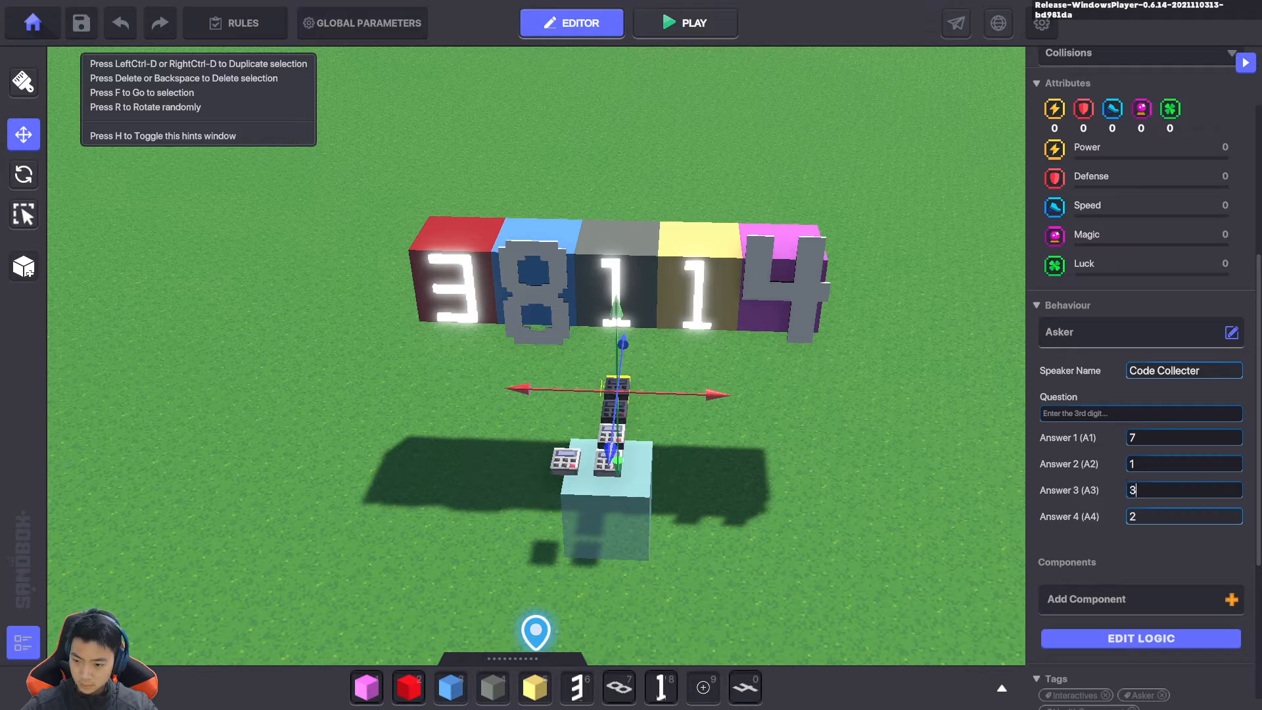
key(Tab)
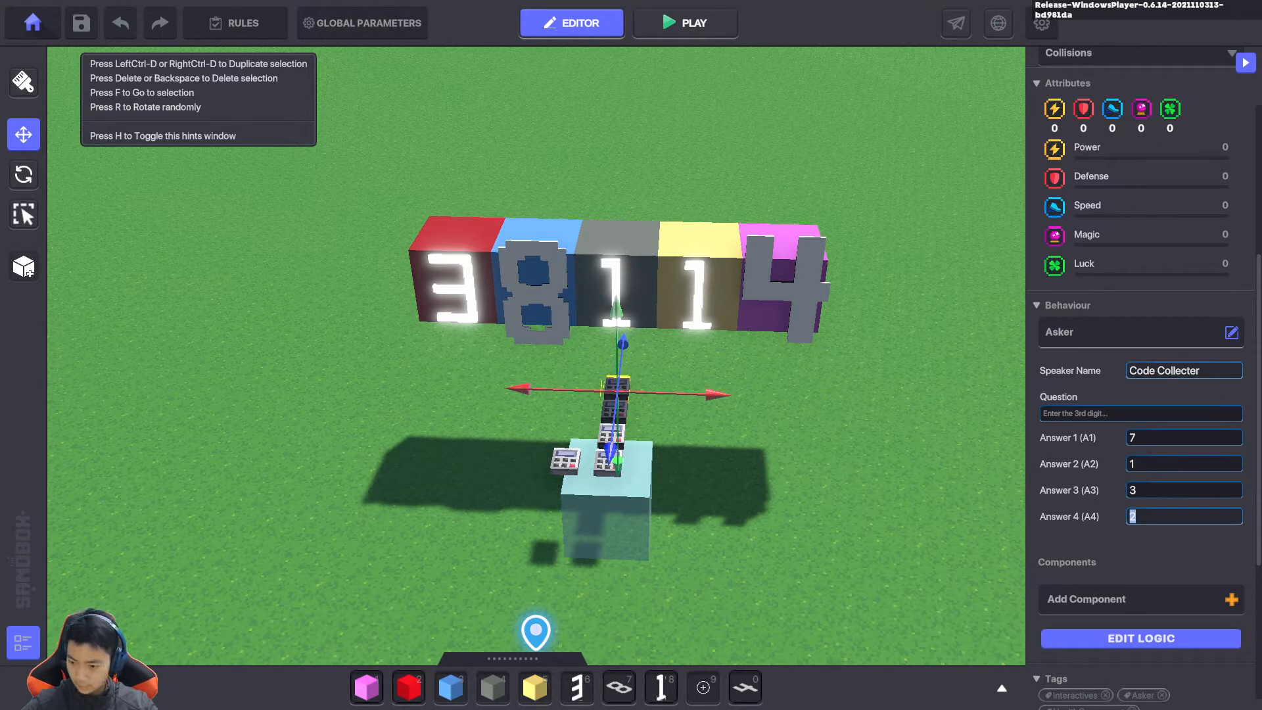
text(6)
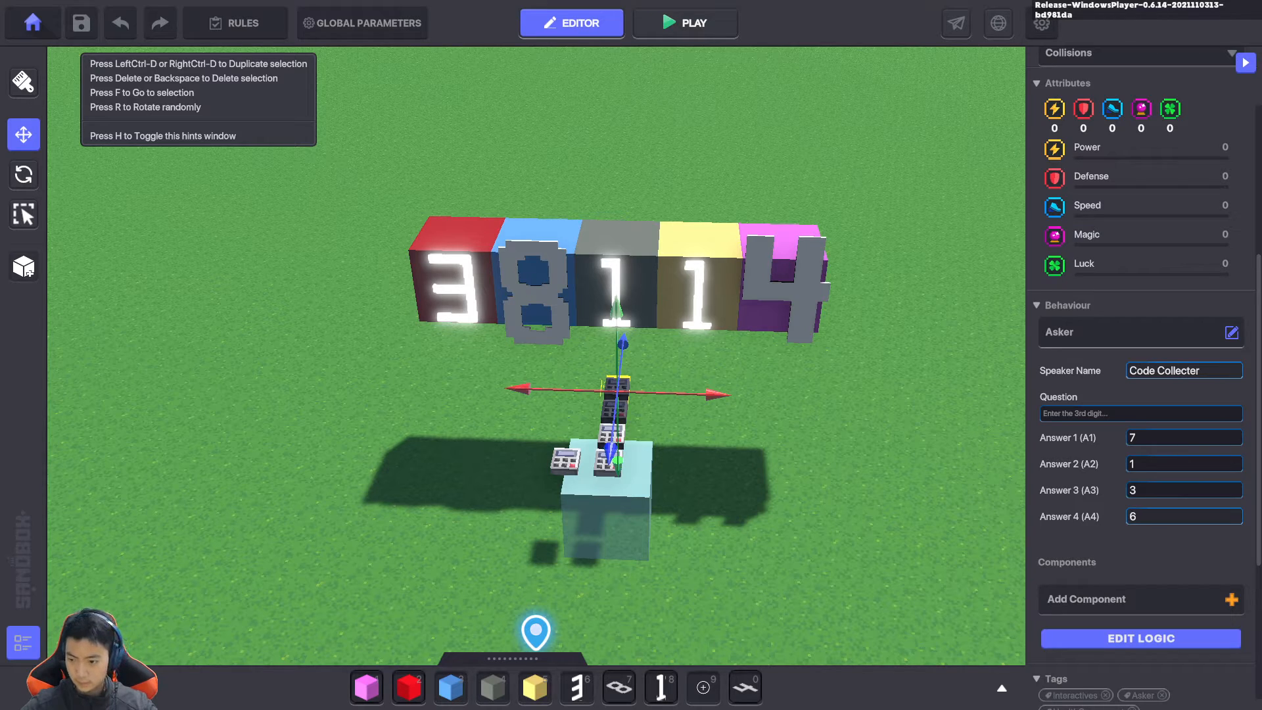
key(BackSpace)
text(2)
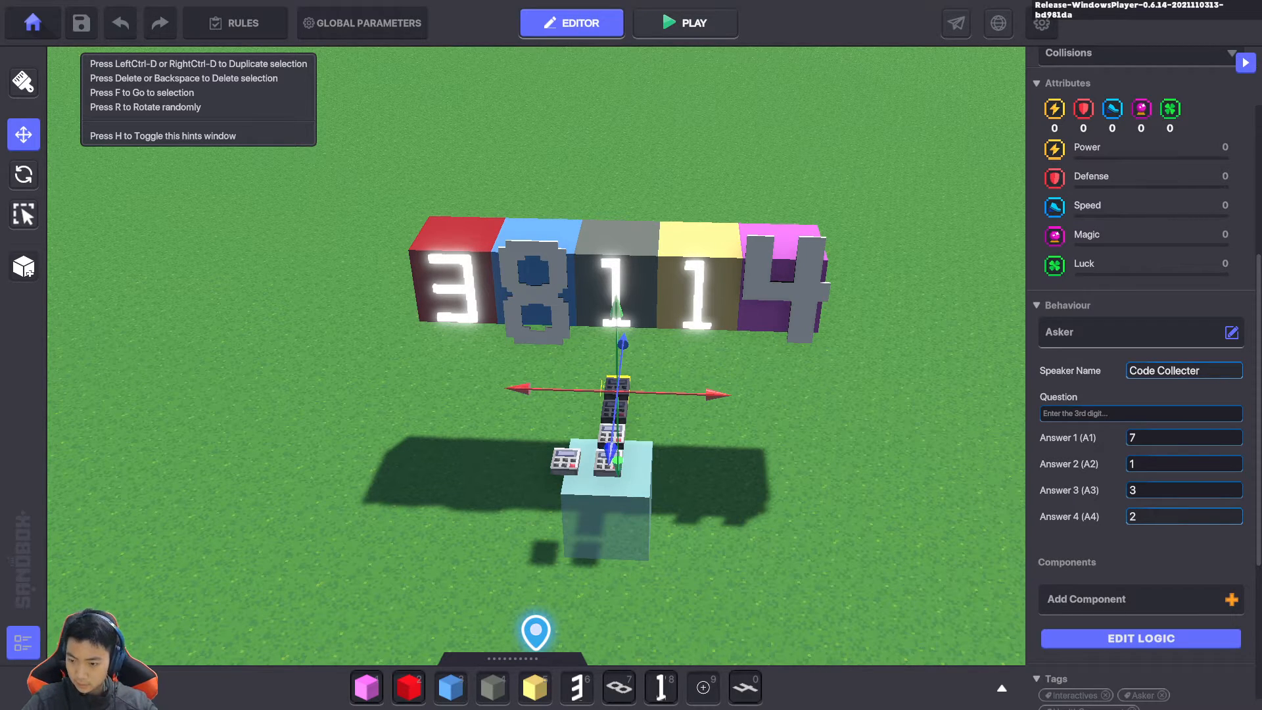
text(4)
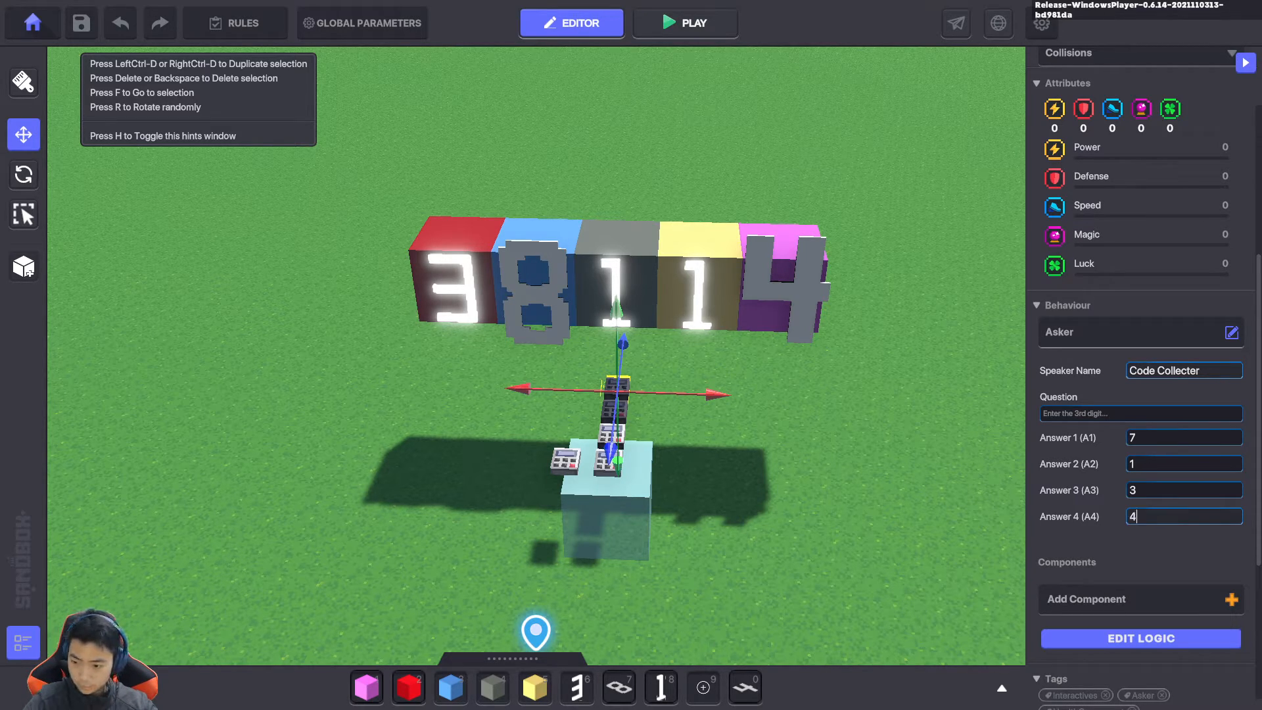
Set the required message of the third-digit Asker to CQTNext1
scroll(1141, 520, down, 3)
click(1141, 539)
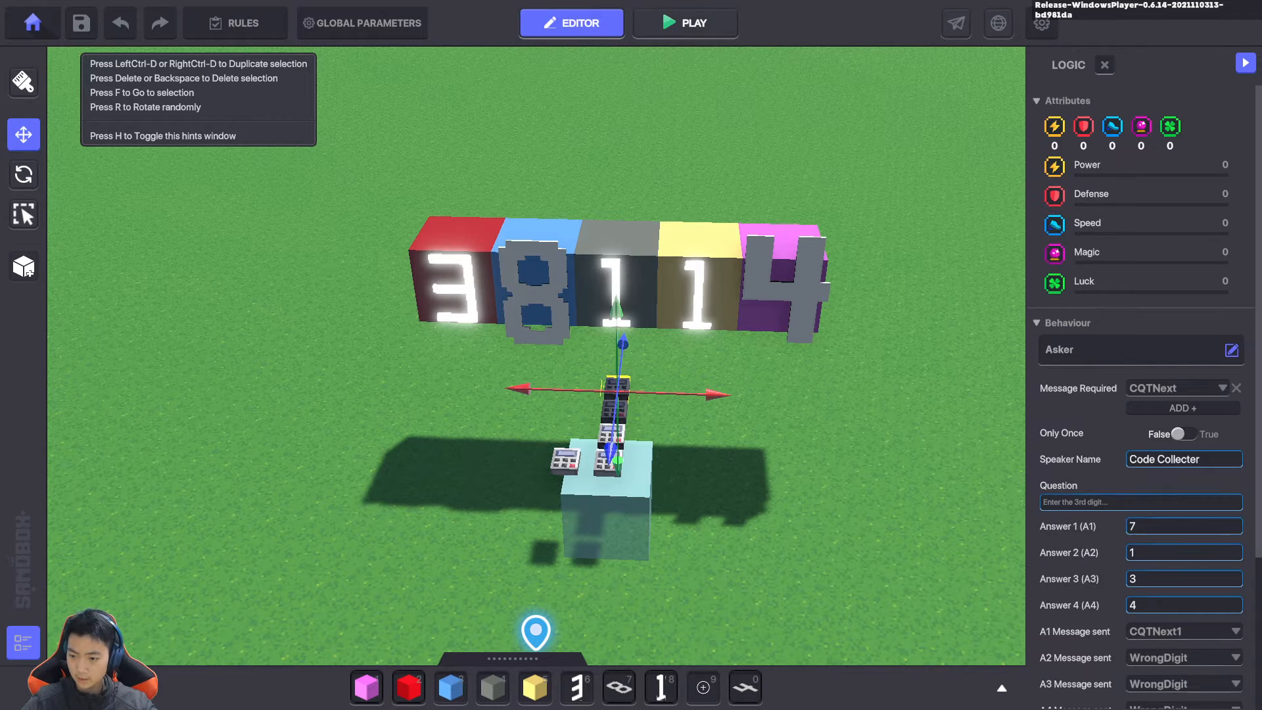
click(1177, 389)
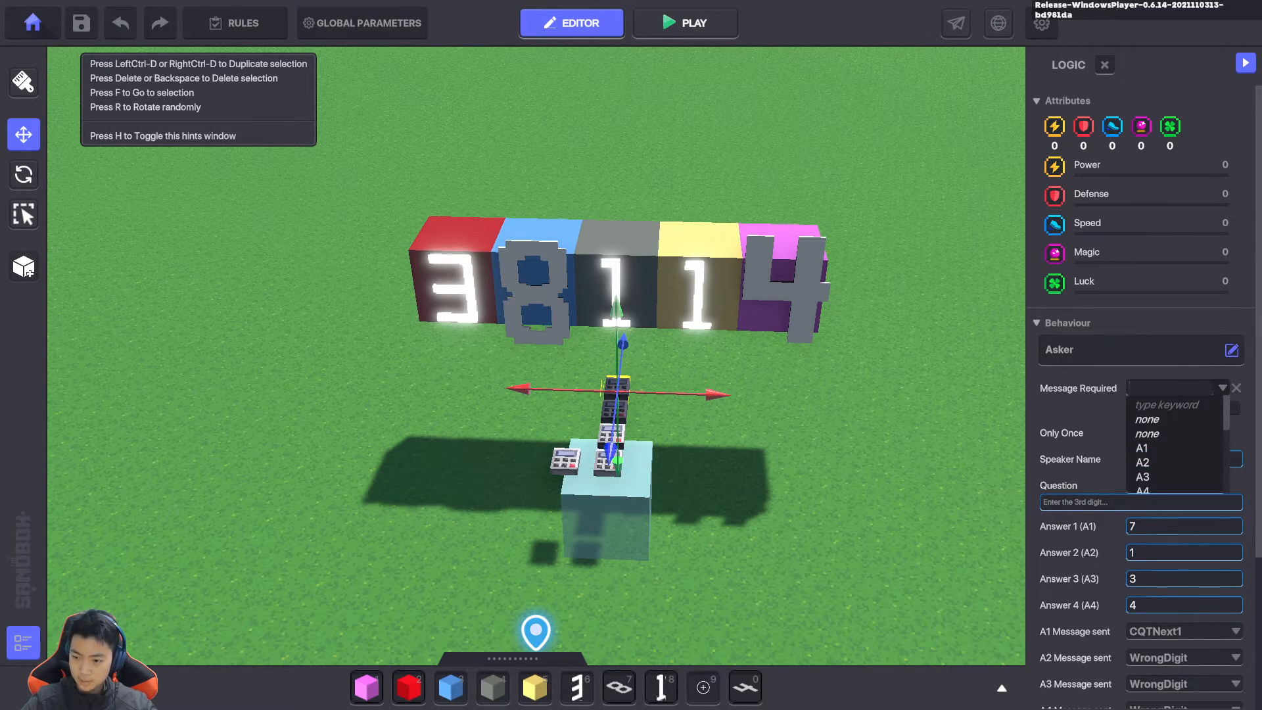
scroll(1175, 444, down, 3)
click(1161, 458)
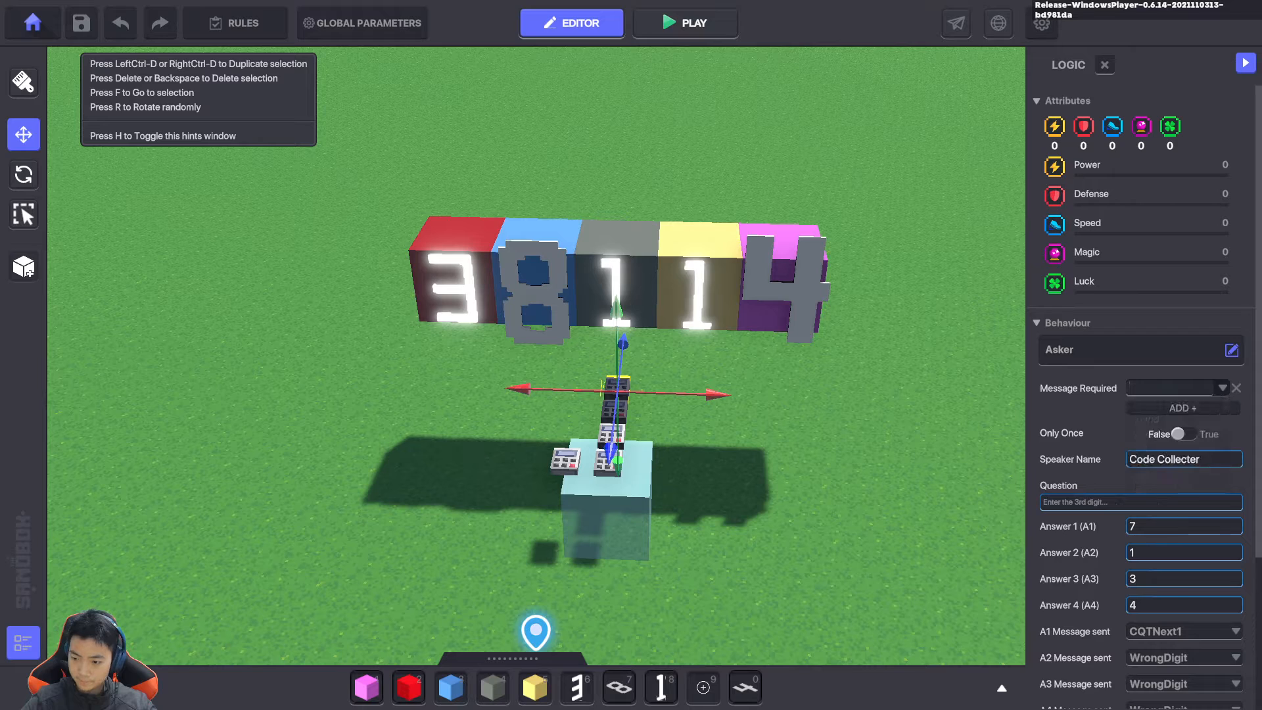
Check the required and sent messages in the second-digit Asker's logic
click(615, 411)
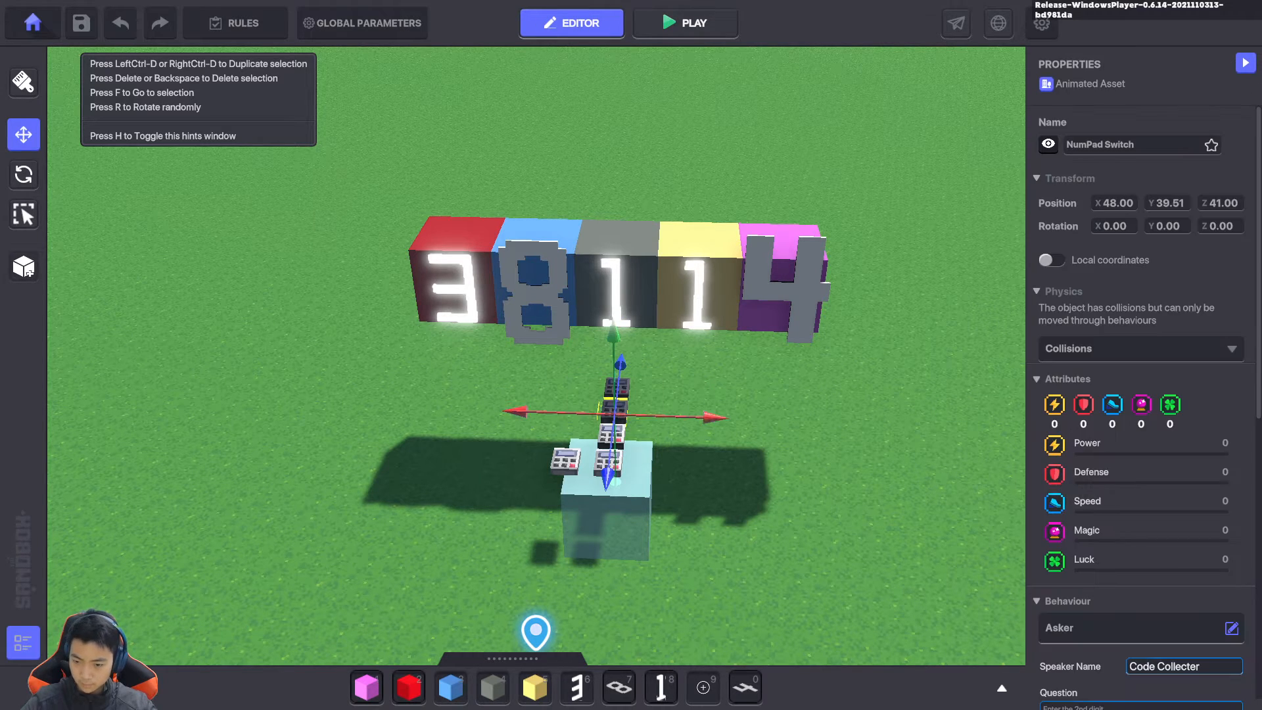
scroll(1141, 486, down, 5)
click(1141, 539)
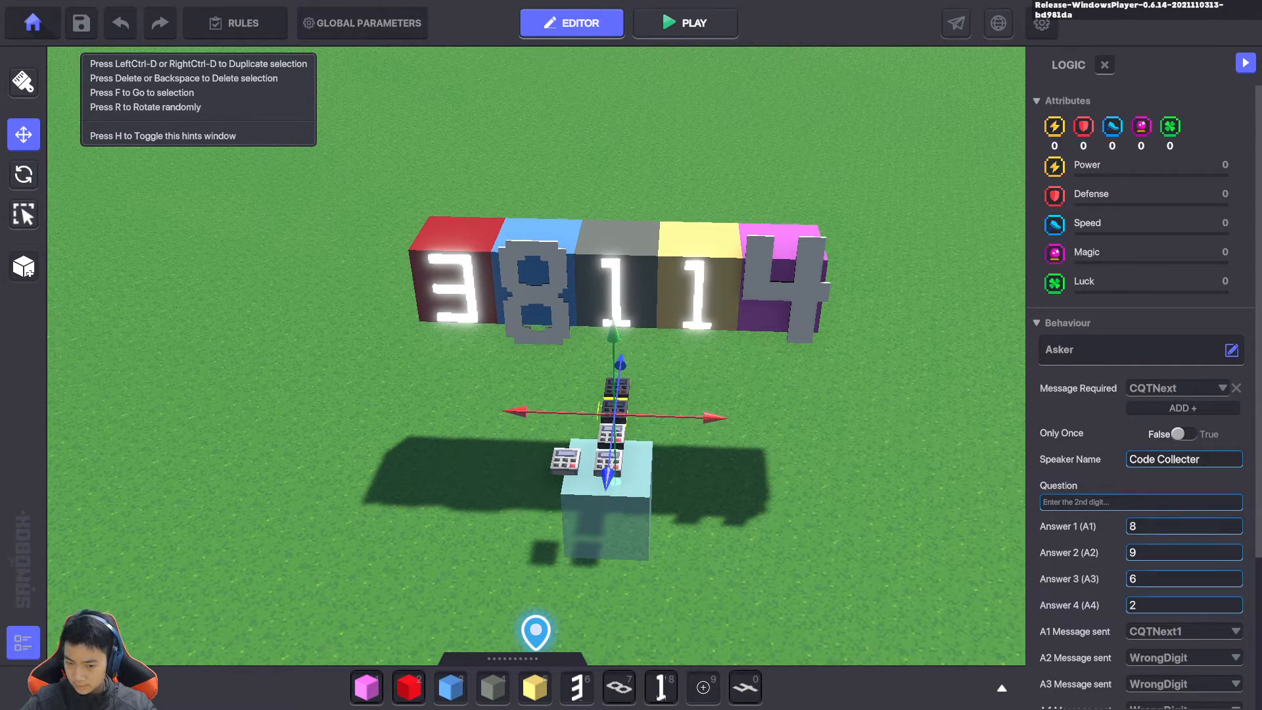
Reopen the third-digit Asker's logic and make Answer 1 send WrongDigit
click(618, 387)
scroll(1142, 486, down, 5)
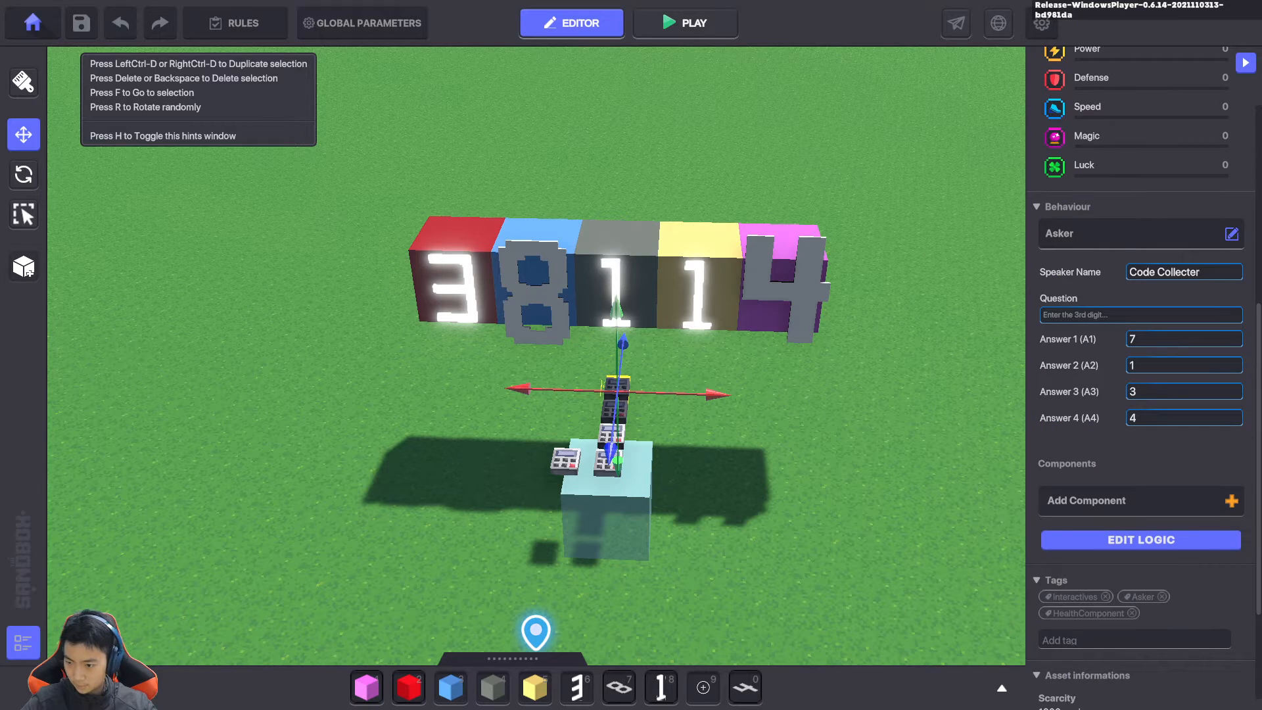
click(1157, 540)
scroll(1160, 532, down, 3)
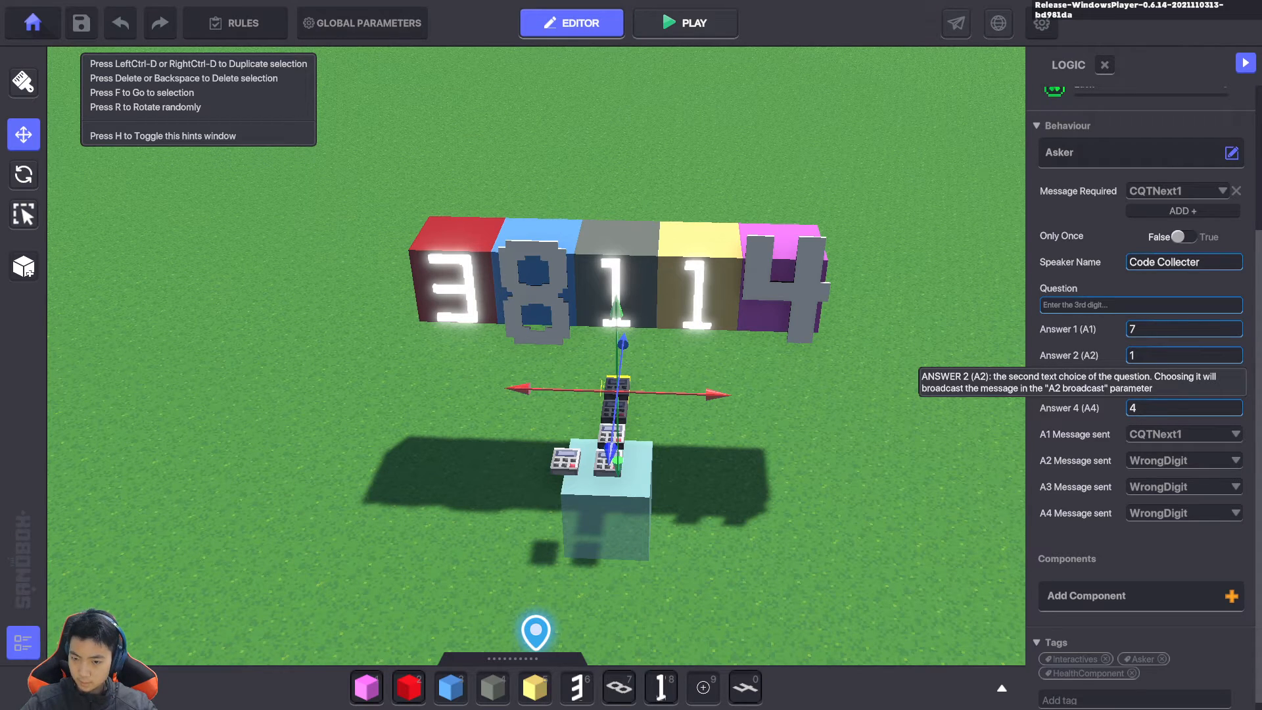
click(1183, 434)
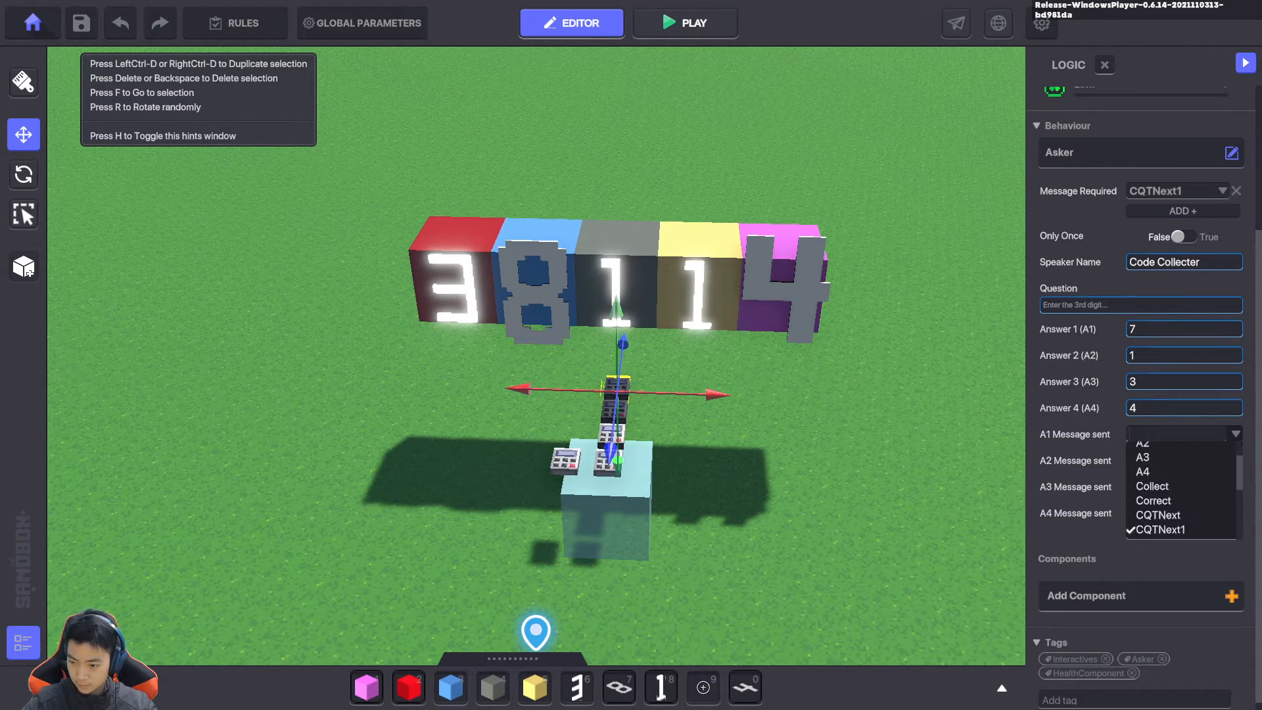
text(wo)
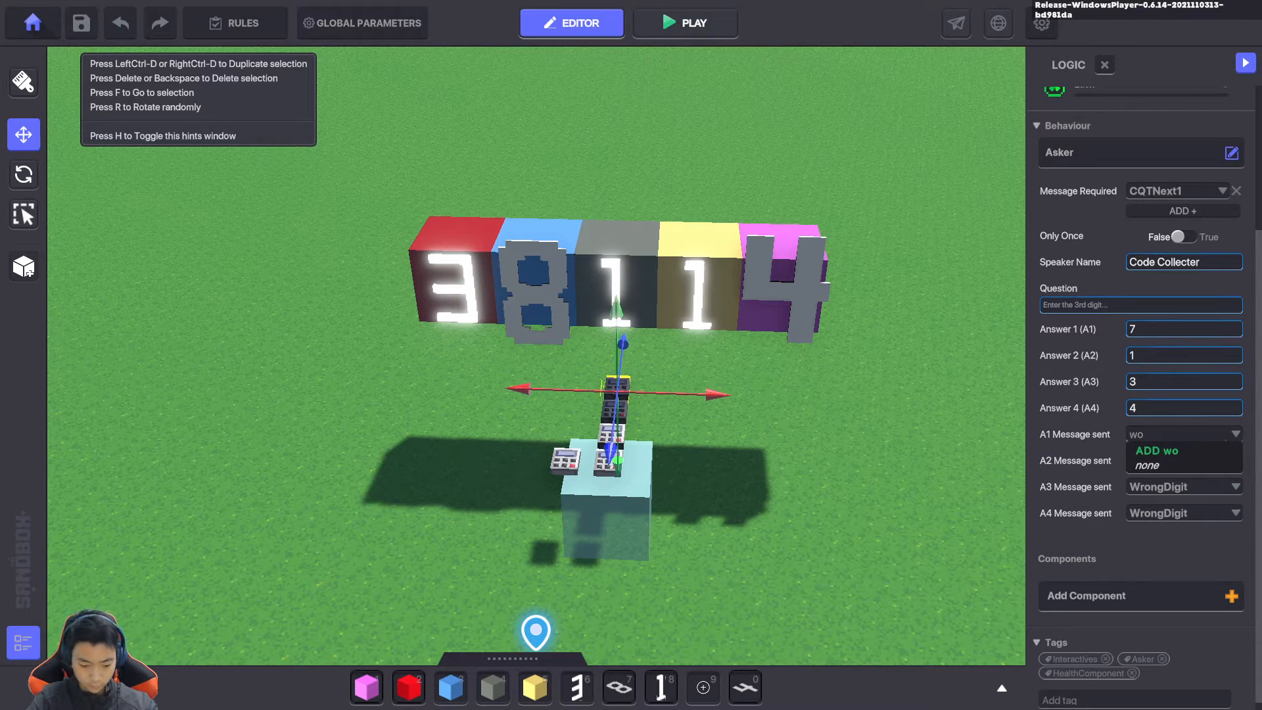
key(BackSpace)
text(r)
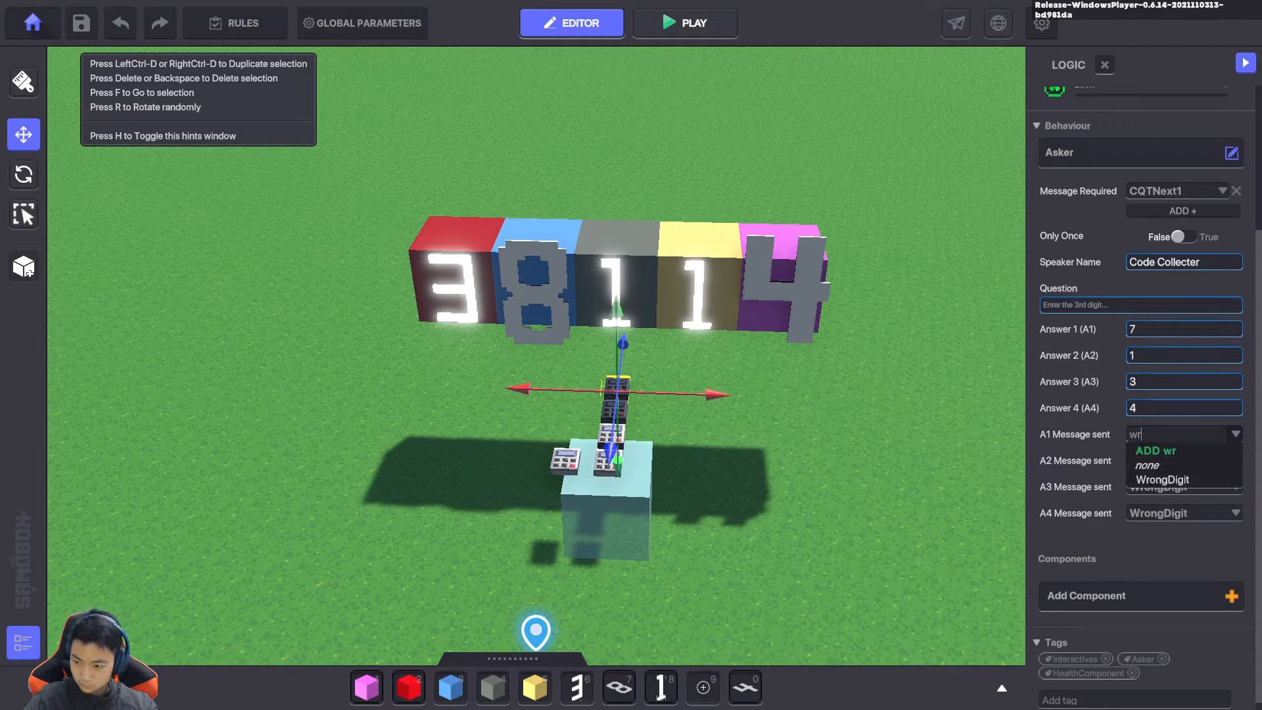
click(1167, 478)
Make Answer 2 of the third-digit Asker send the CQTNext2 message
click(1184, 460)
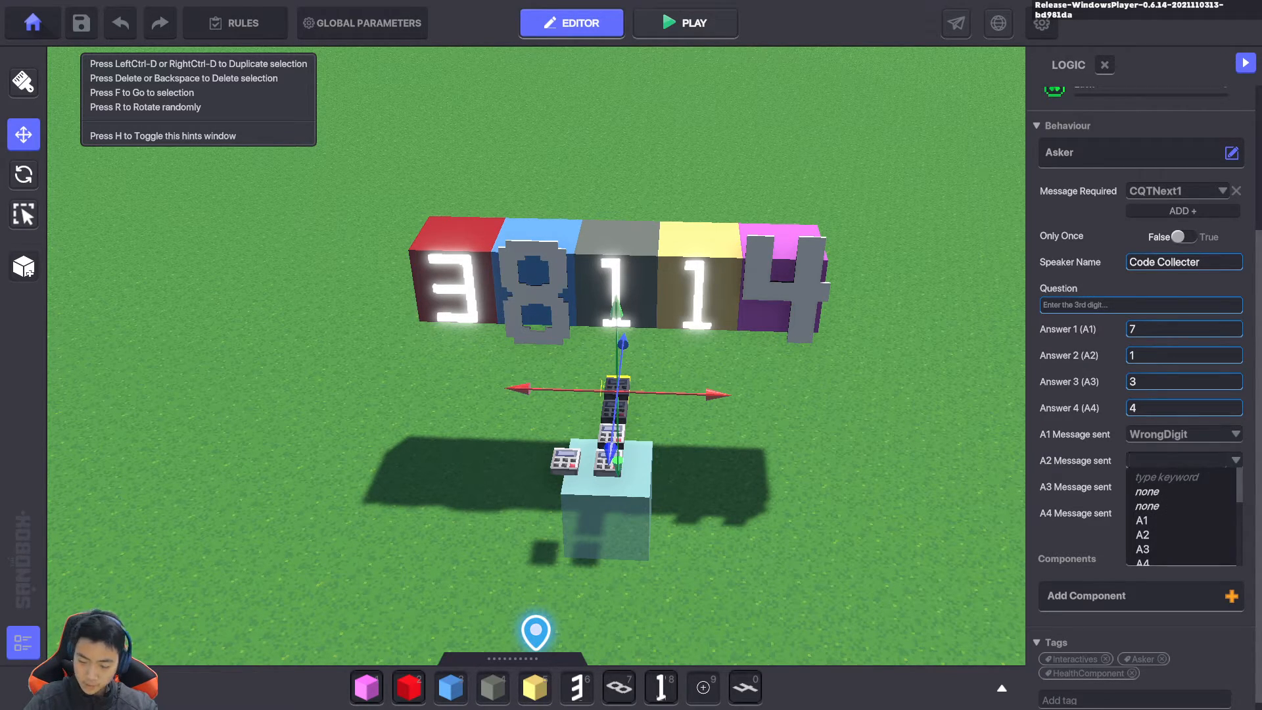
text(CQT)
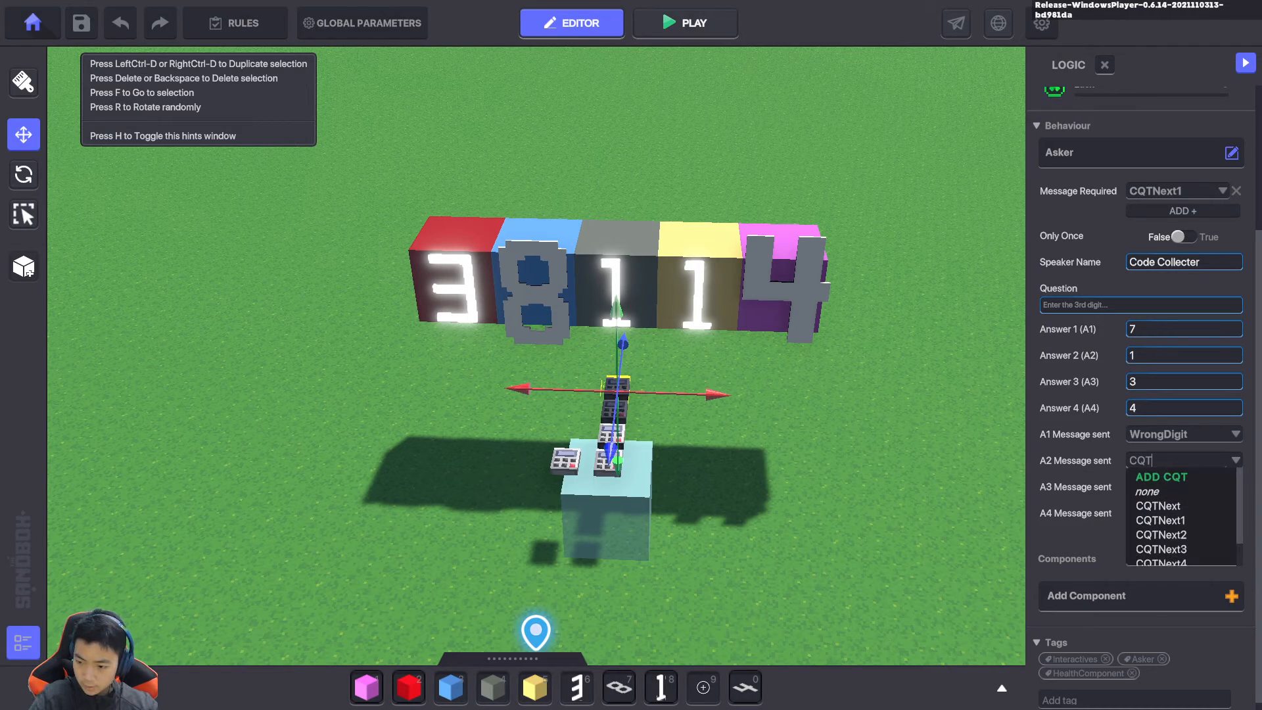
click(1167, 535)
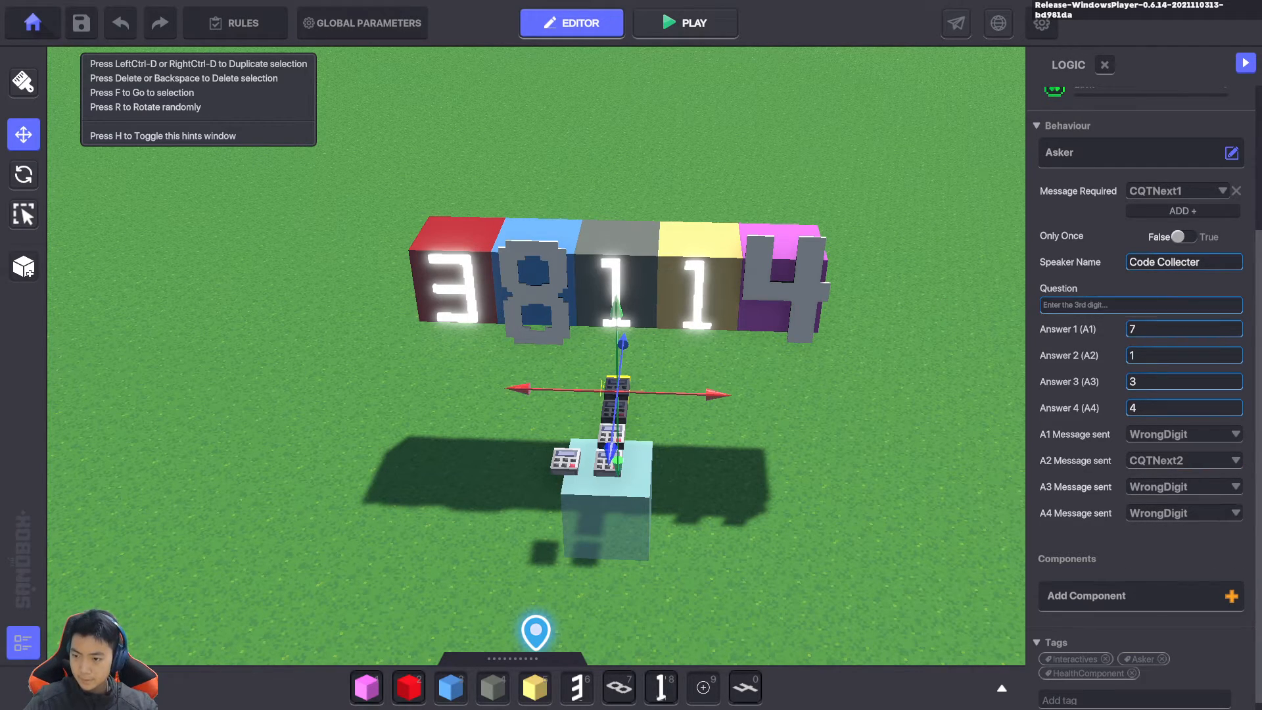
key(ctrl+d)
Play-test the keypad puzzle: choose Yes, answer 3 for the first digit, continue through the third-digit prompt and return to editing
click(685, 23)
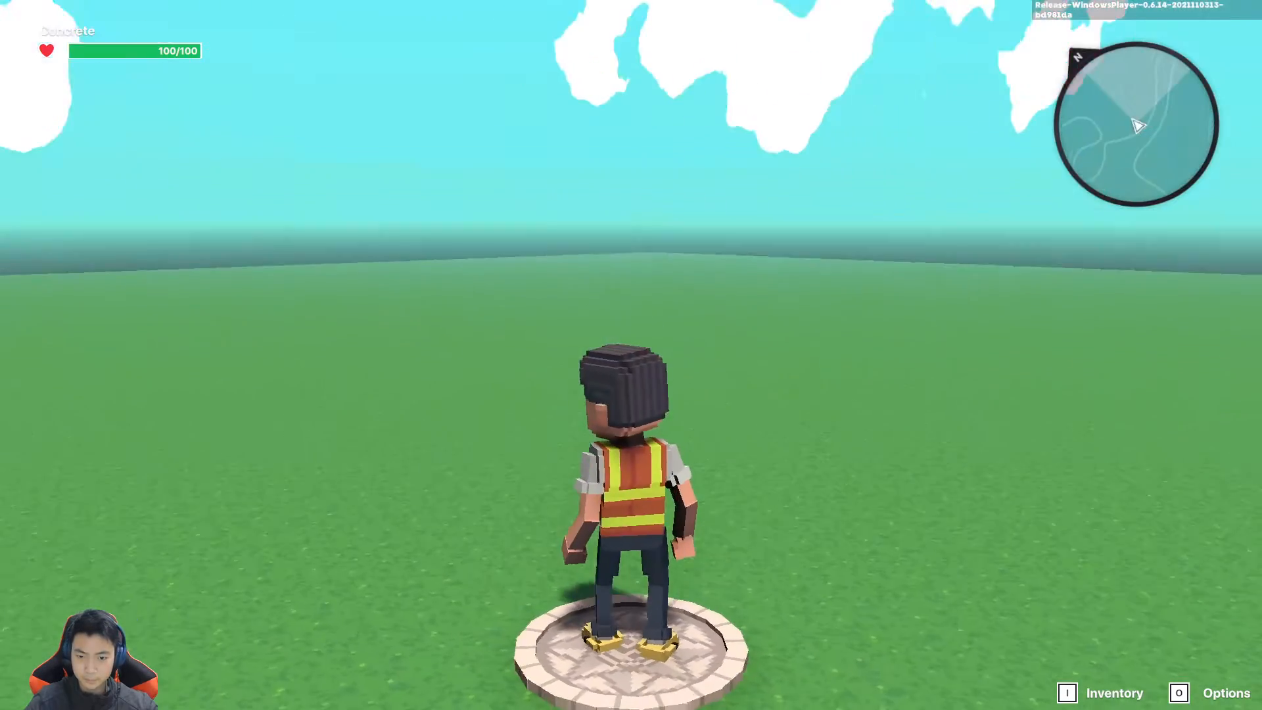
key(w)
key(space)
key(e)
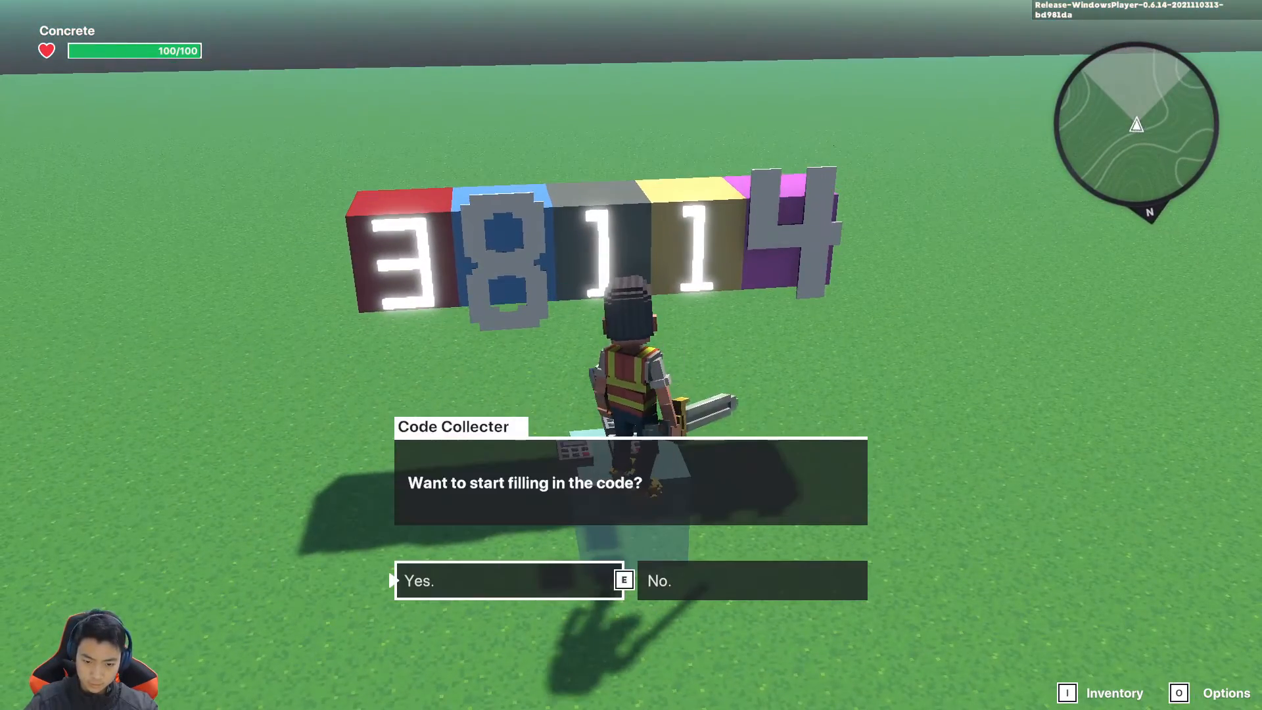
key(e)
scroll(632, 355, up, 2)
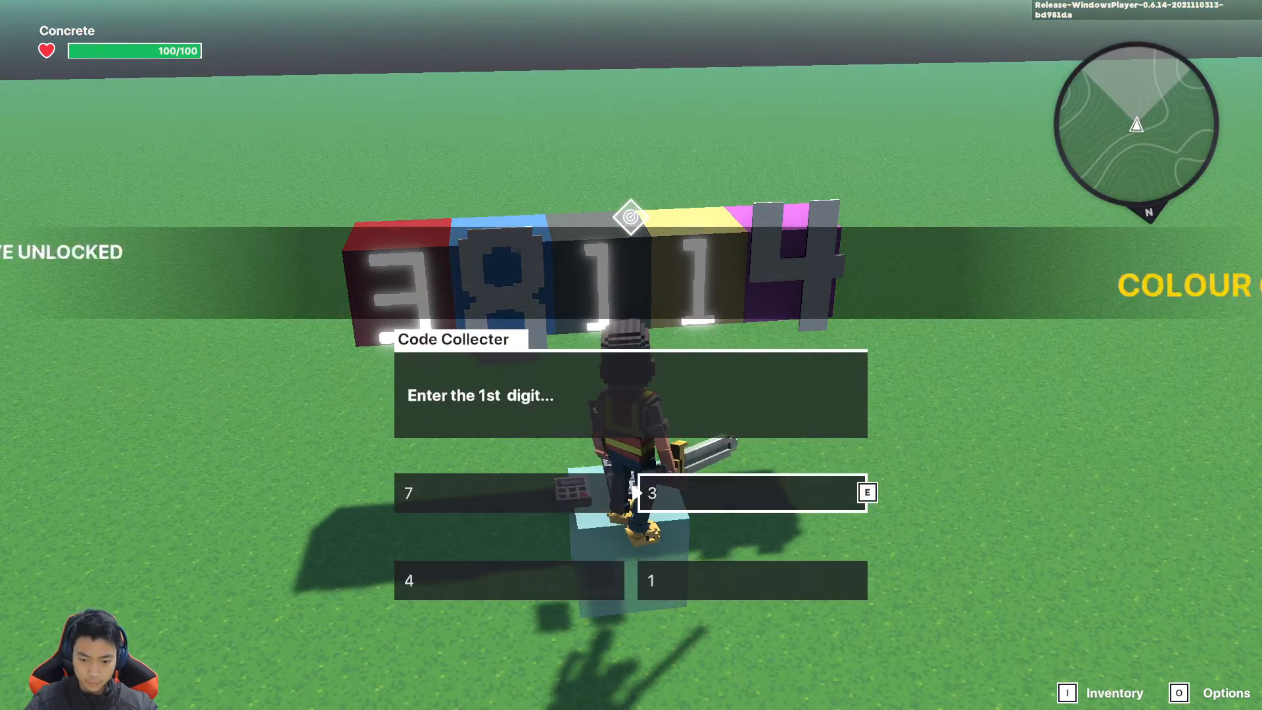
key(e)
key(e)
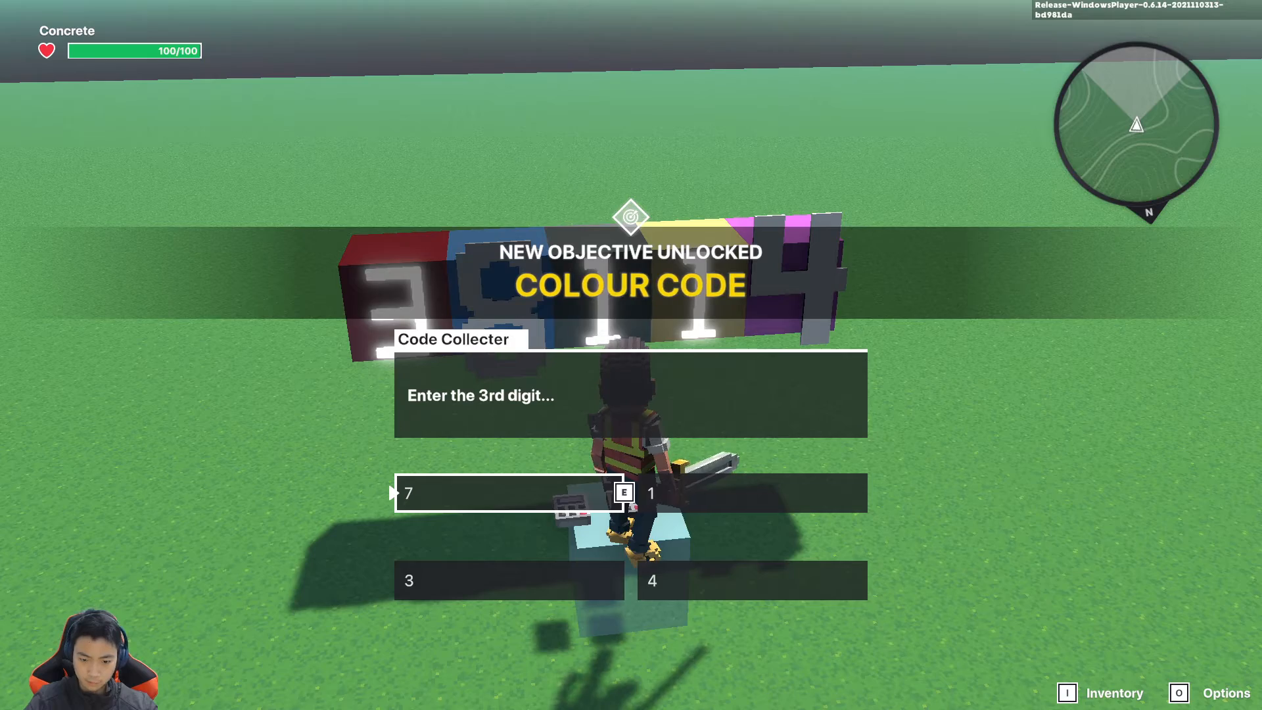
scroll(631, 355, down, 1)
key(e)
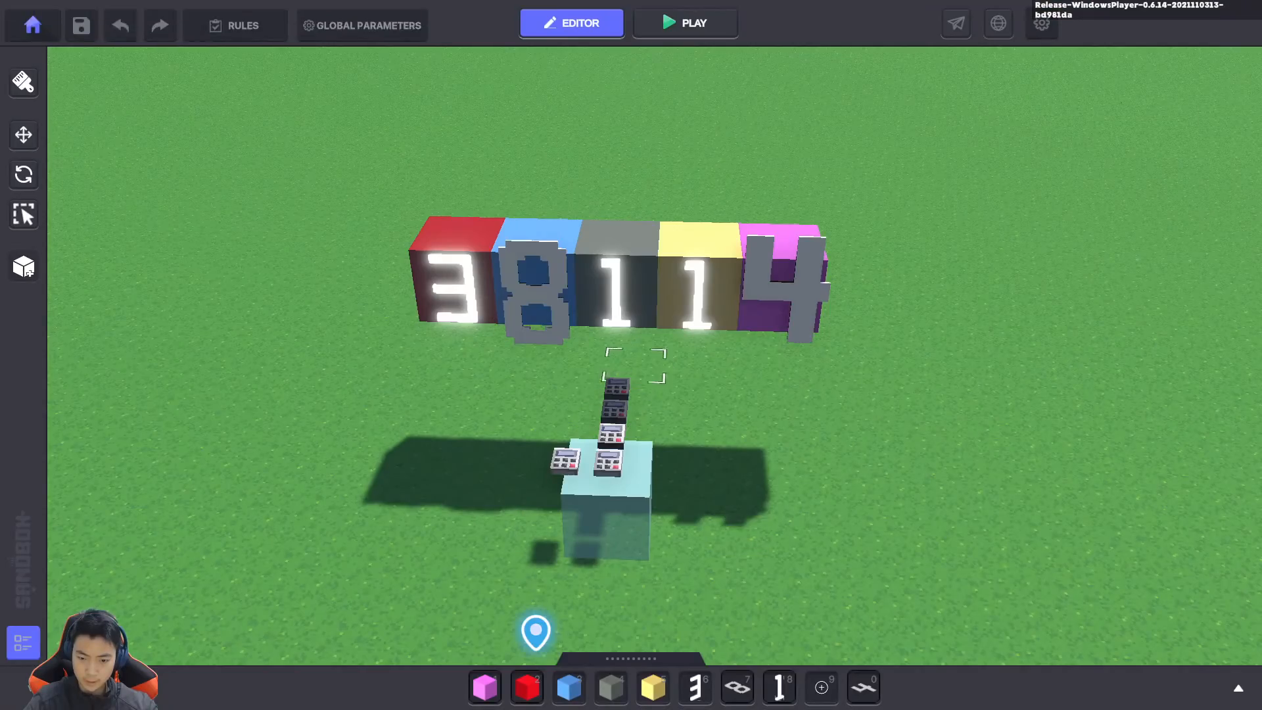
Duplicate the third-digit NumPad Switch and move the copy behind it at the far end of the row
click(616, 389)
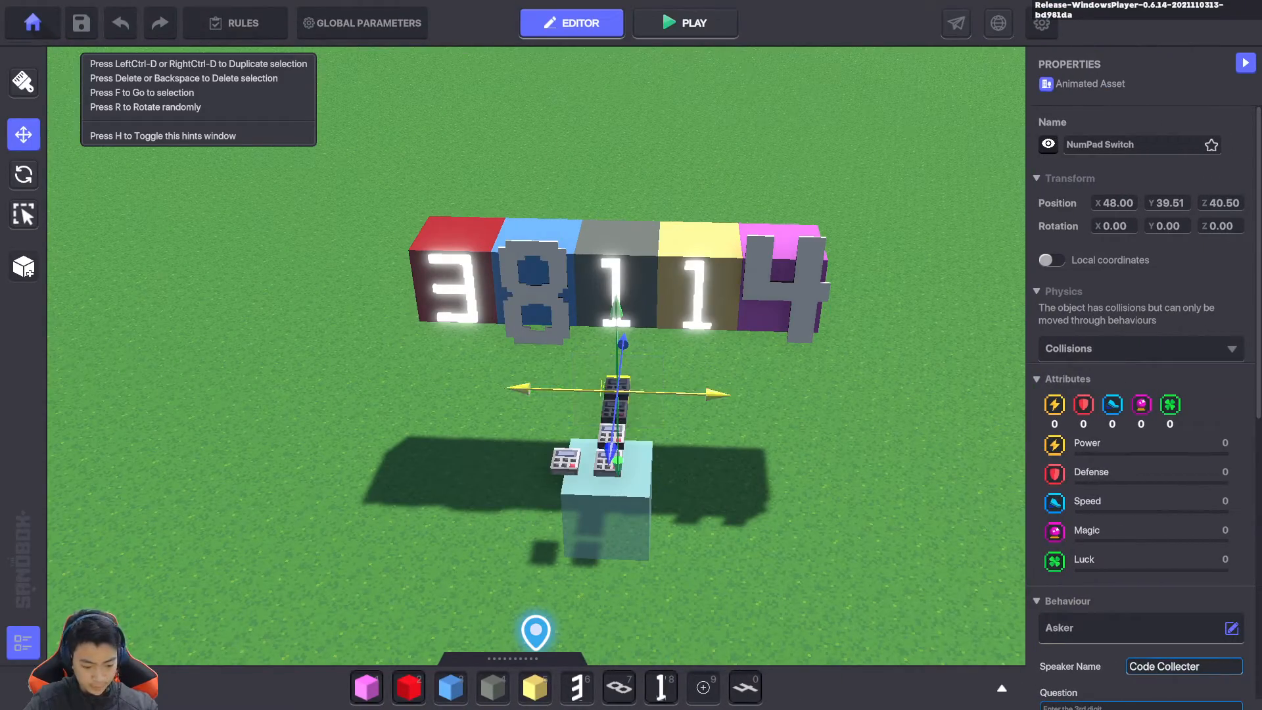
key(ctrl+d)
drag(607, 501, 613, 428)
Change the question of the duplicated Asker to "Enter the 4th digit..."
scroll(1140, 381, down, 3)
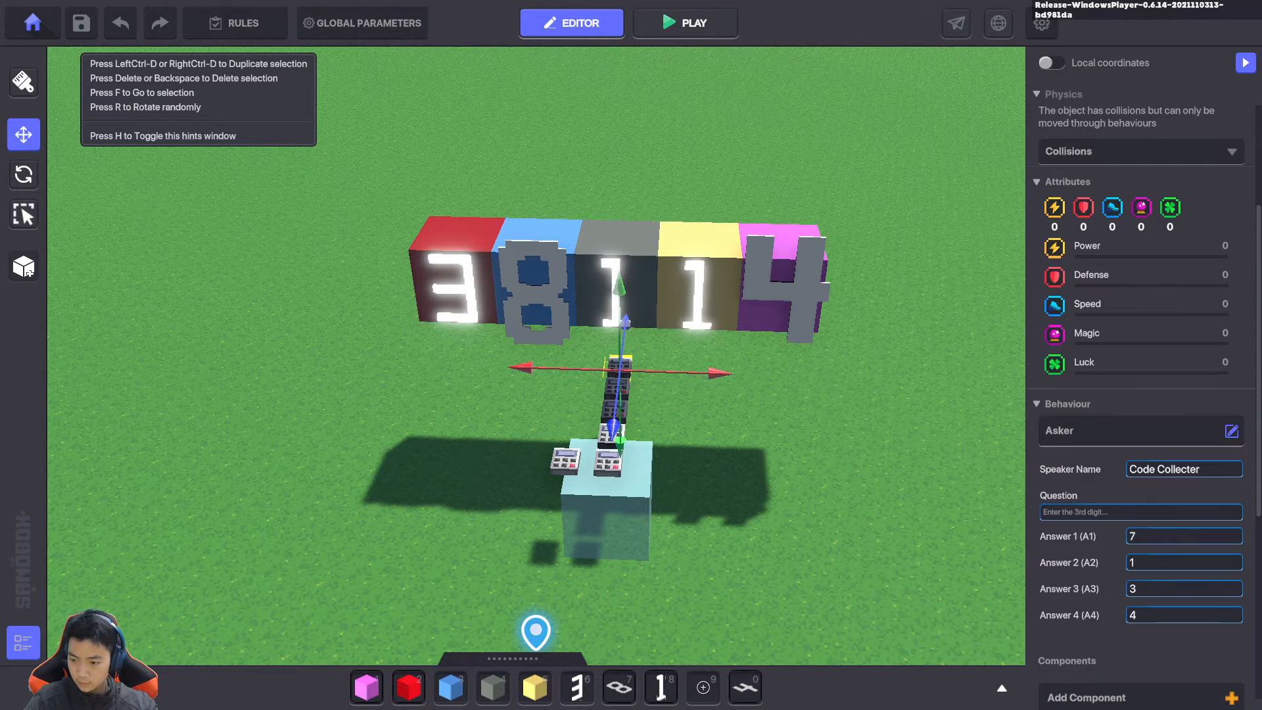
scroll(1077, 148, down, 5)
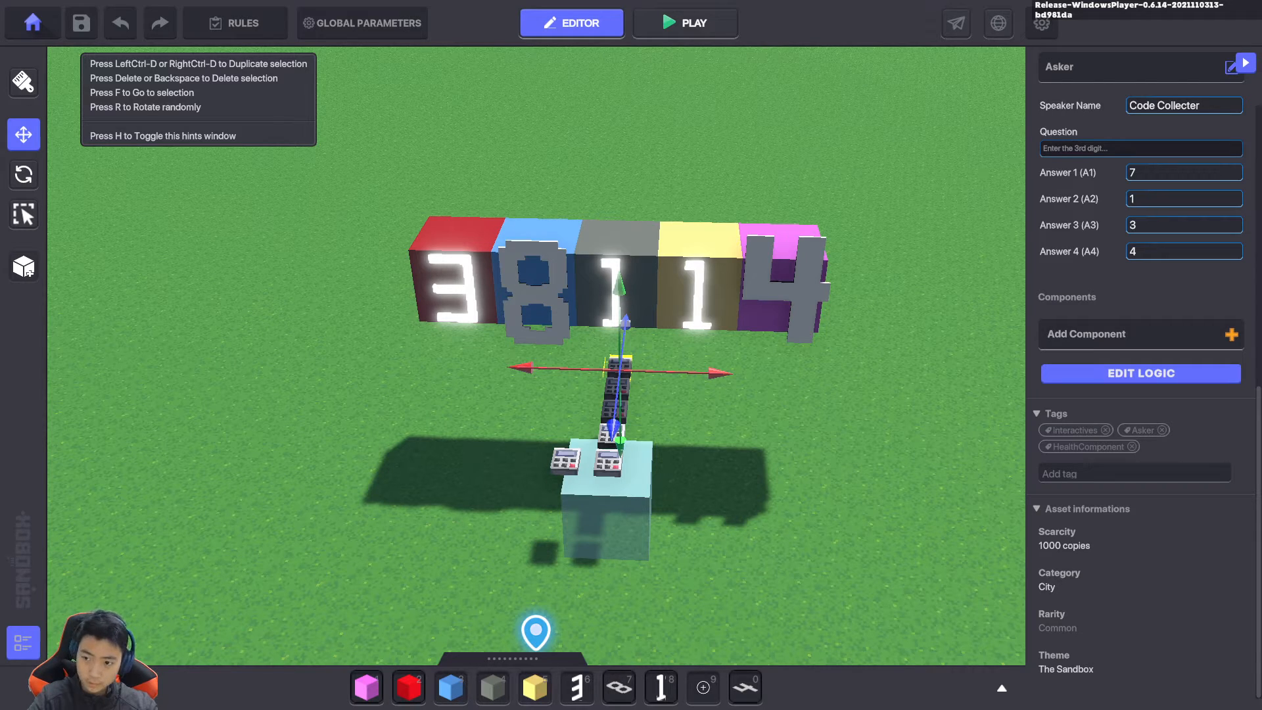
key(BackSpace)
key(BackSpace)
key(BackSpace)
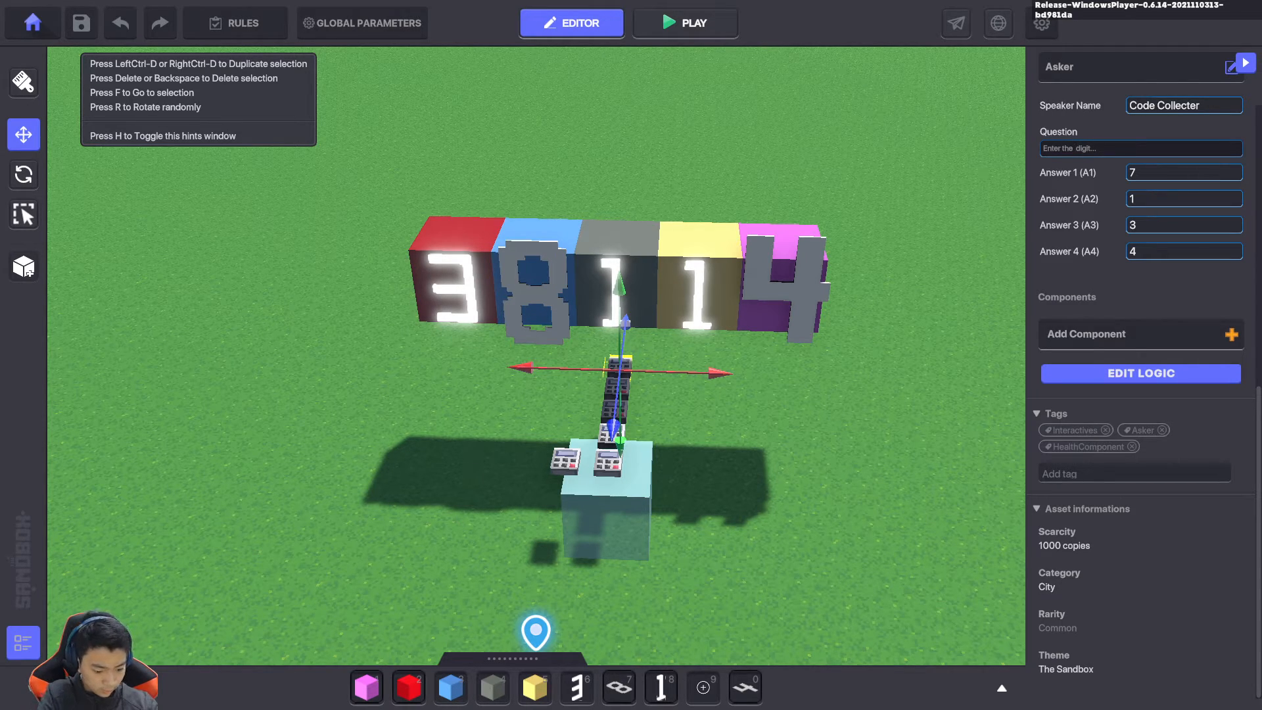
text(4th)
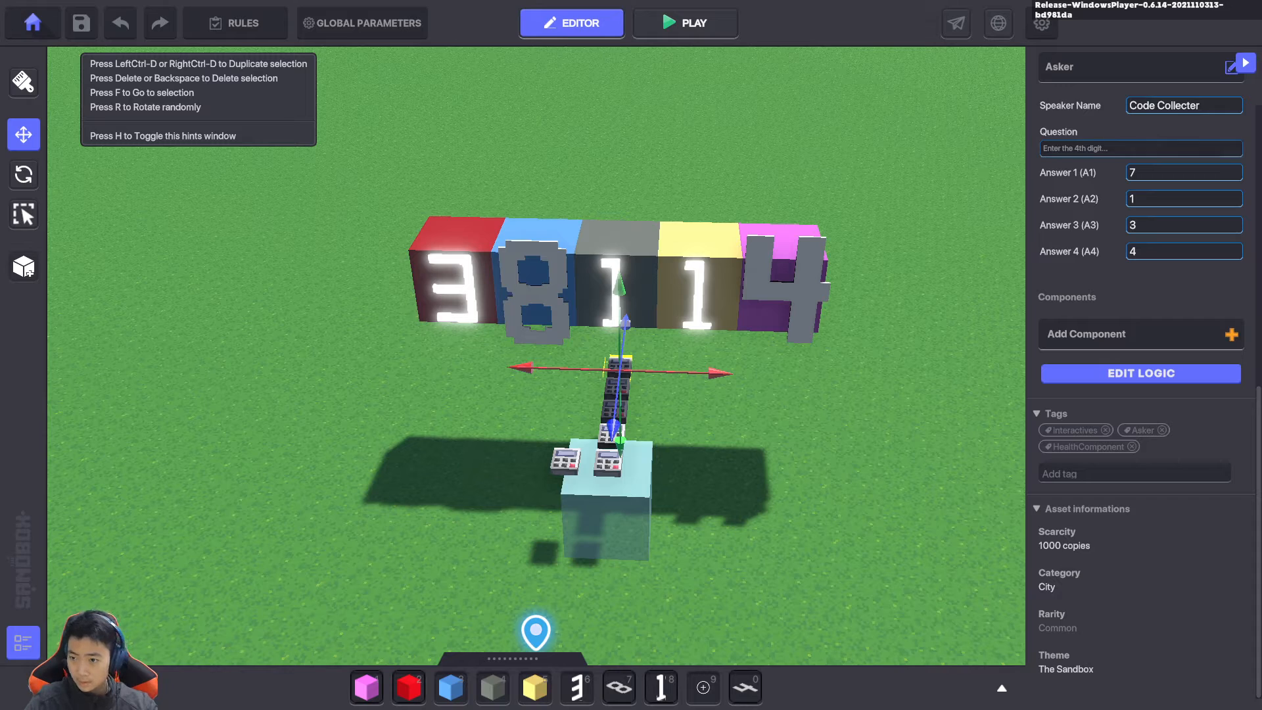
key(Tab)
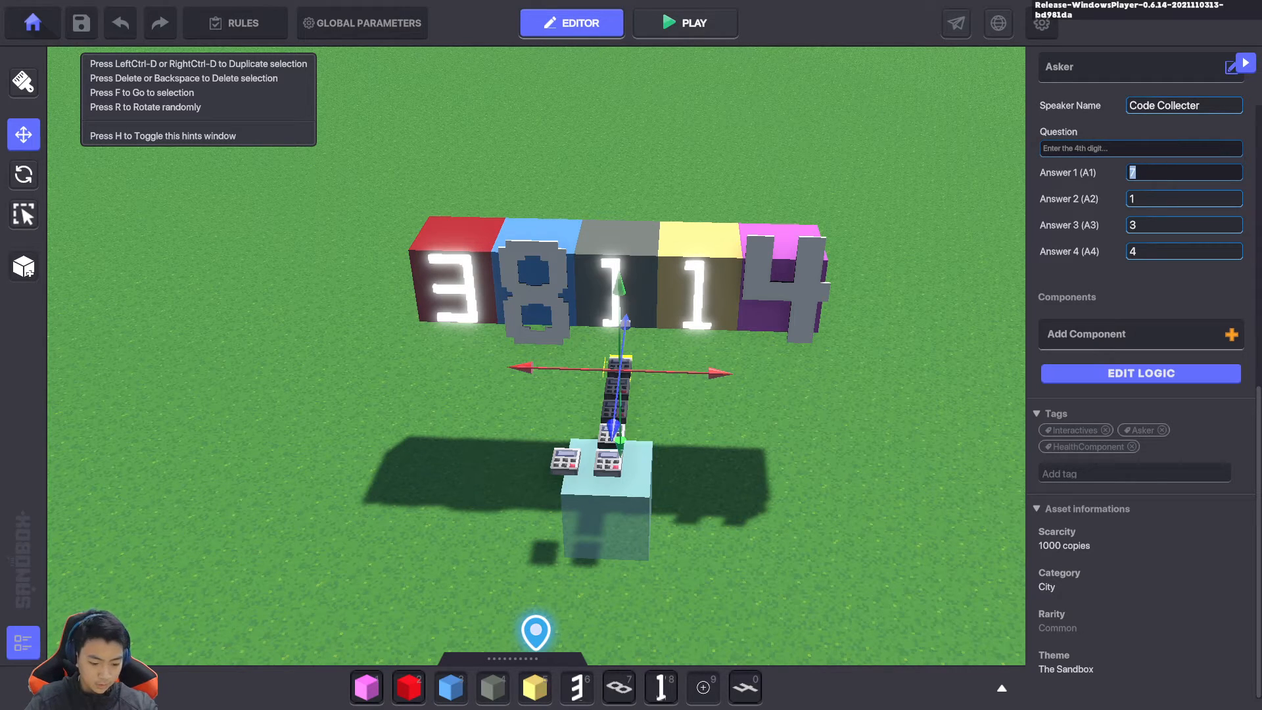
Set the four answers of the fourth-digit Asker to 6, 4, 9 and 1
text(6)
key(Tab)
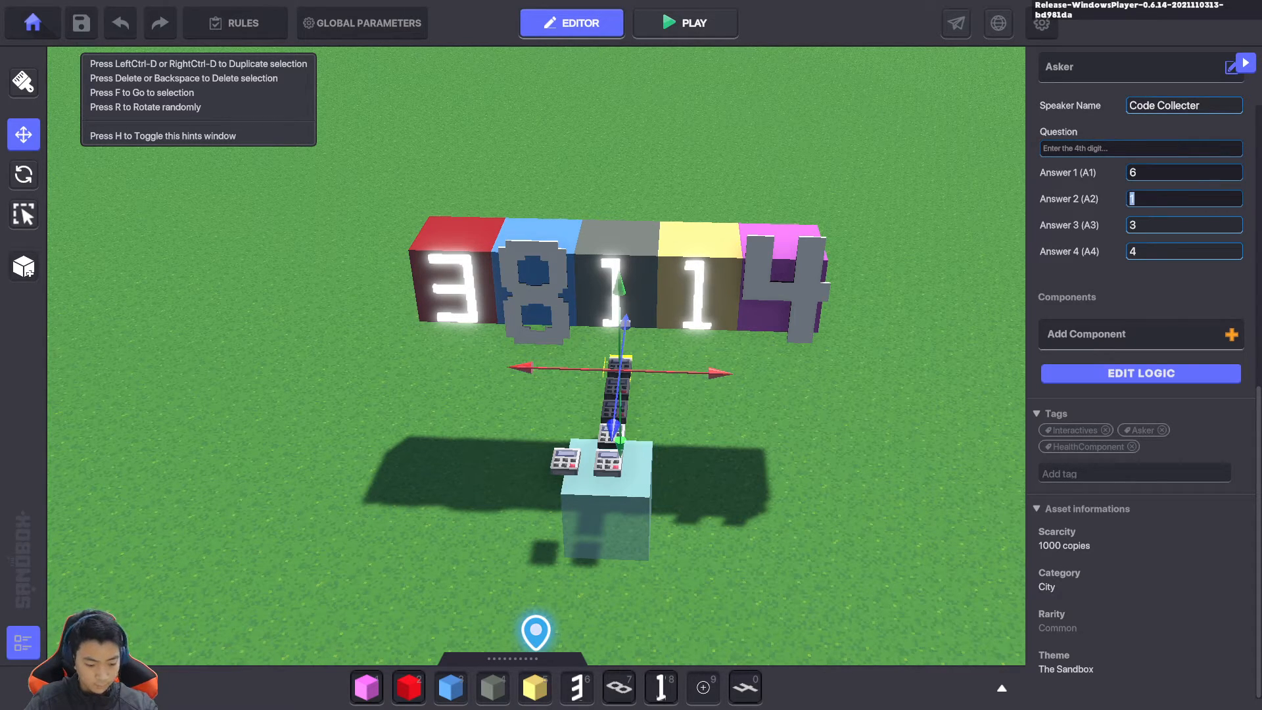
text(4)
key(Tab)
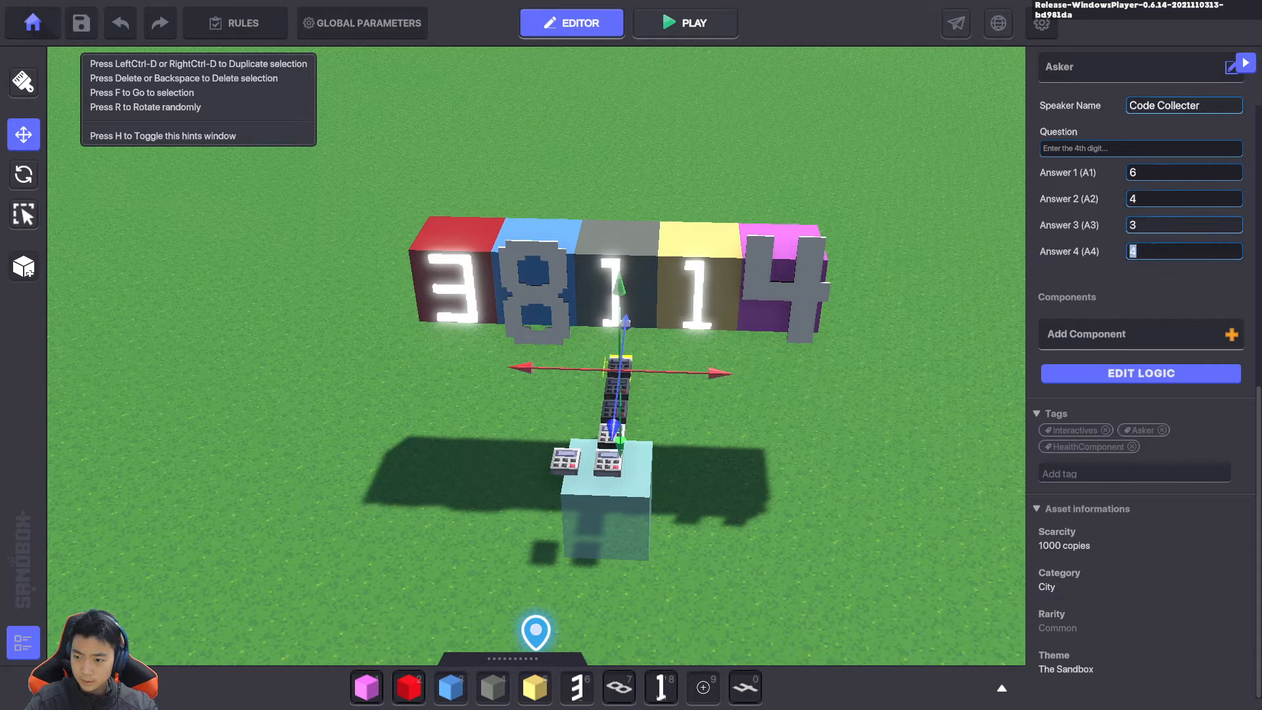
text(1)
key(Tab)
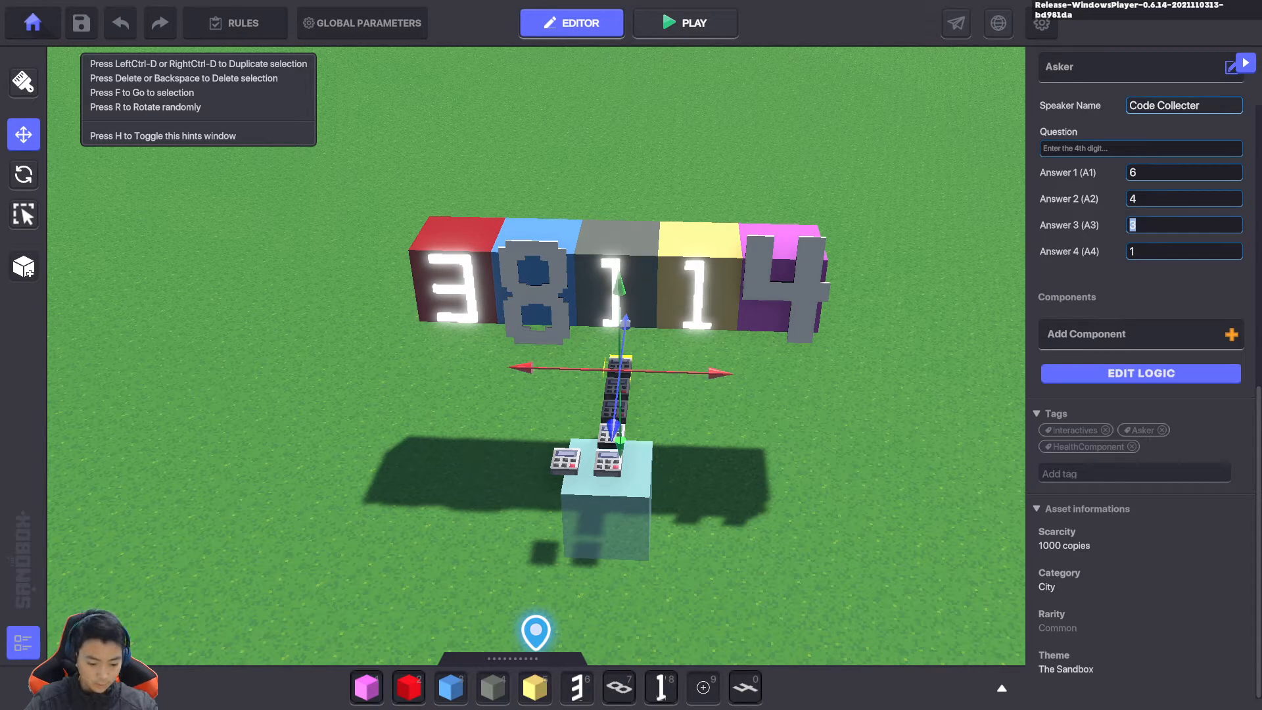
text(9)
Open the fourth-digit Asker's logic and make Answer 2 send WrongDigit
click(1141, 374)
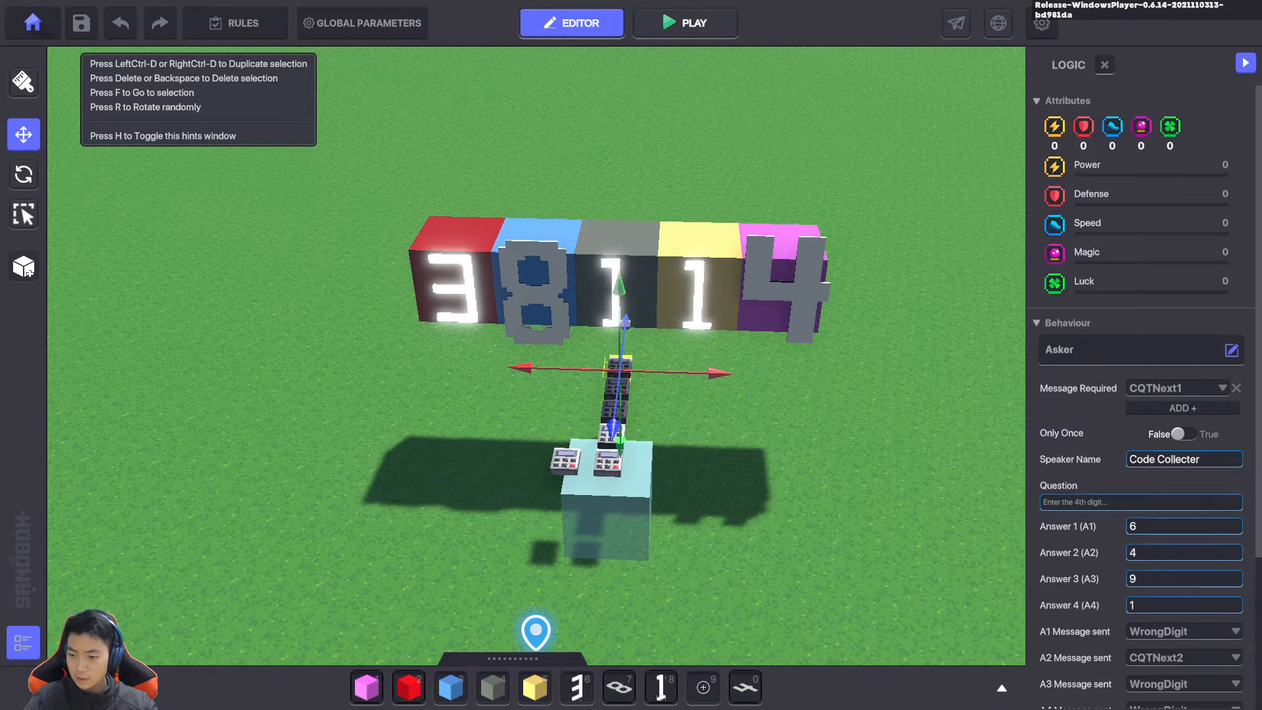
scroll(1144, 395, down, 3)
click(1184, 435)
click(1183, 435)
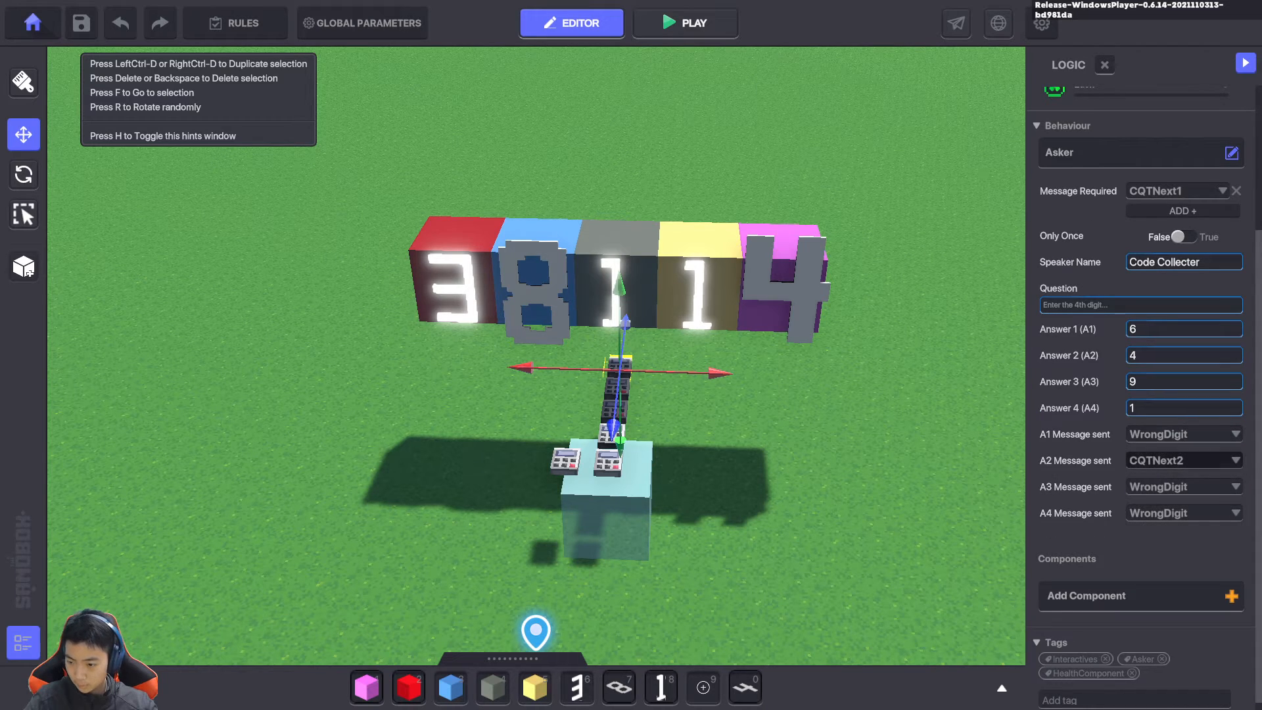
click(1183, 460)
text(wr)
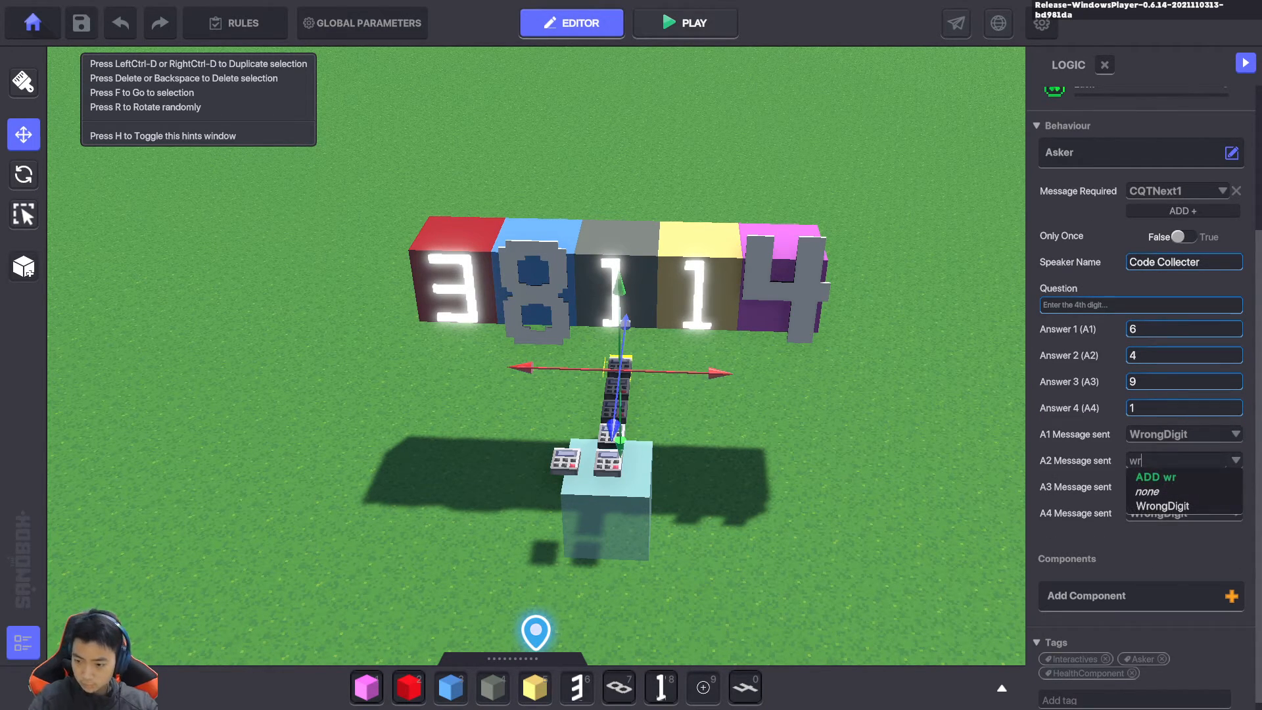
click(1163, 507)
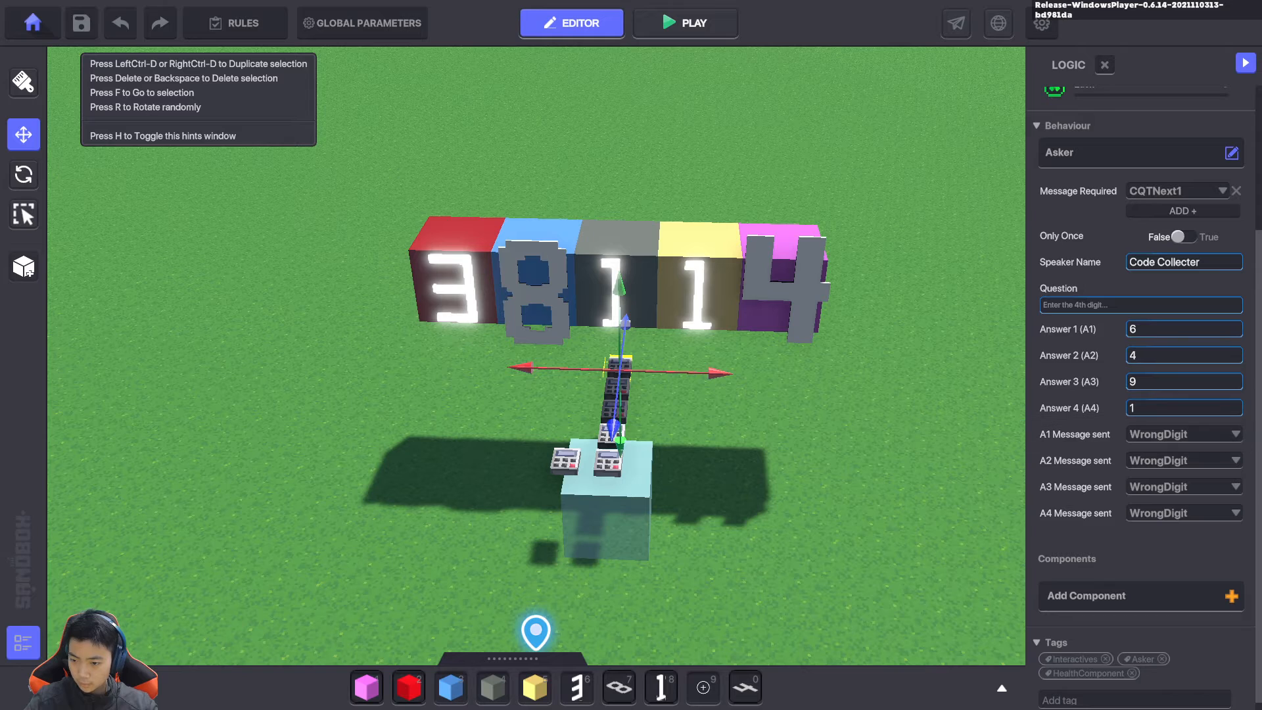
Make Answer 4 of the fourth-digit Asker send the CQTNext3 message
click(1183, 513)
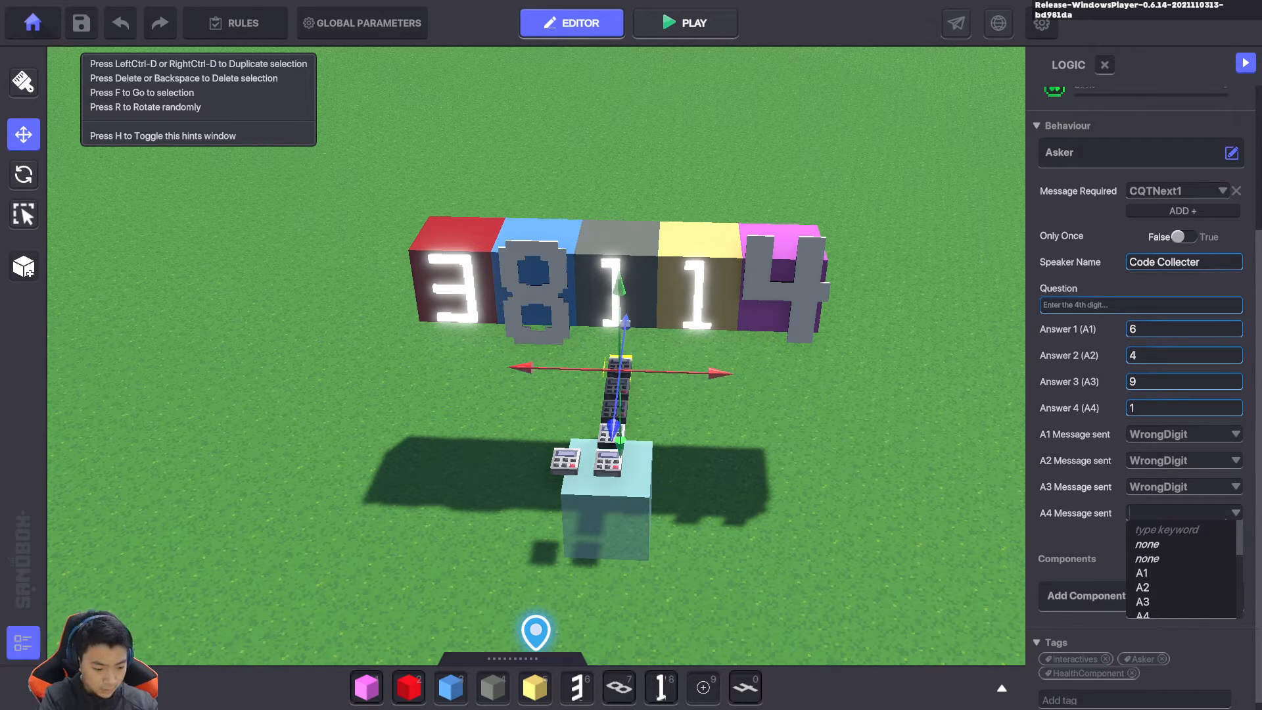
text(CQT)
scroll(1181, 569, down, 1)
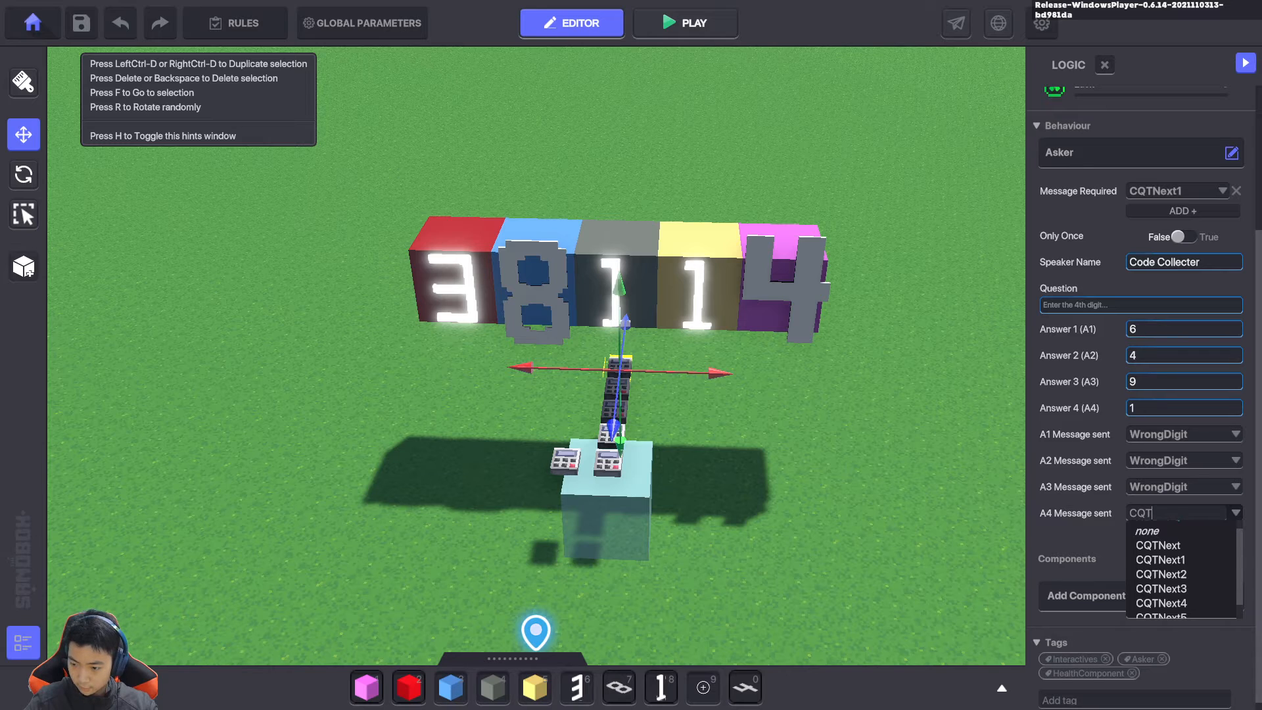
click(1161, 588)
Try to replace the fourth-digit Asker's required message, filtering the messages by CQ
click(1177, 190)
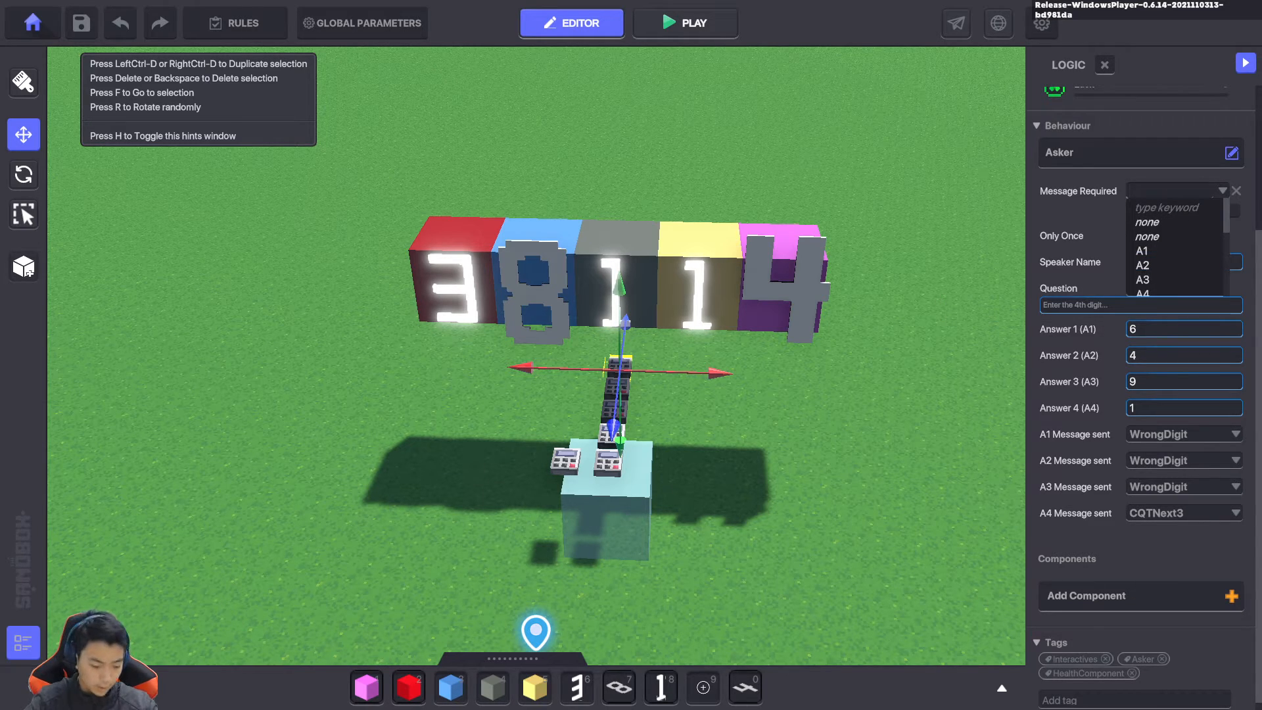
text(CQ)
click(1149, 265)
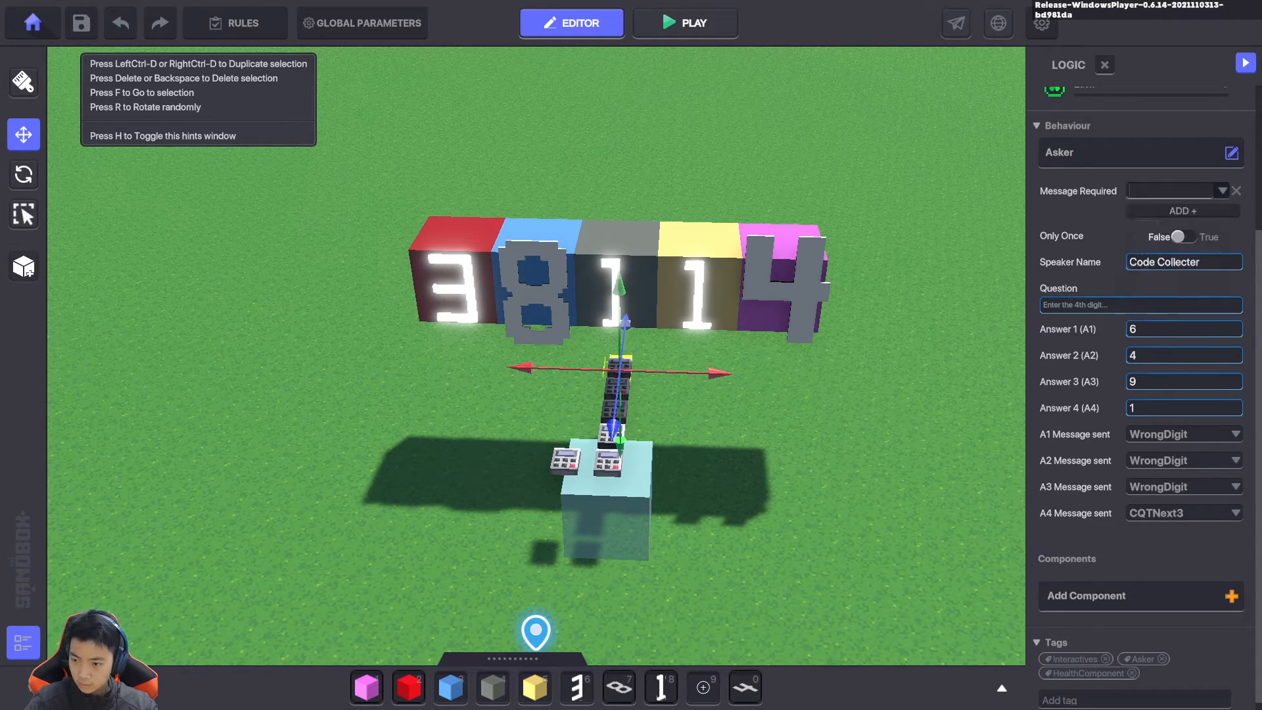
key(Escape)
Check which messages the third-digit Asker requires and sends in its logic
click(617, 388)
scroll(1141, 395, down, 5)
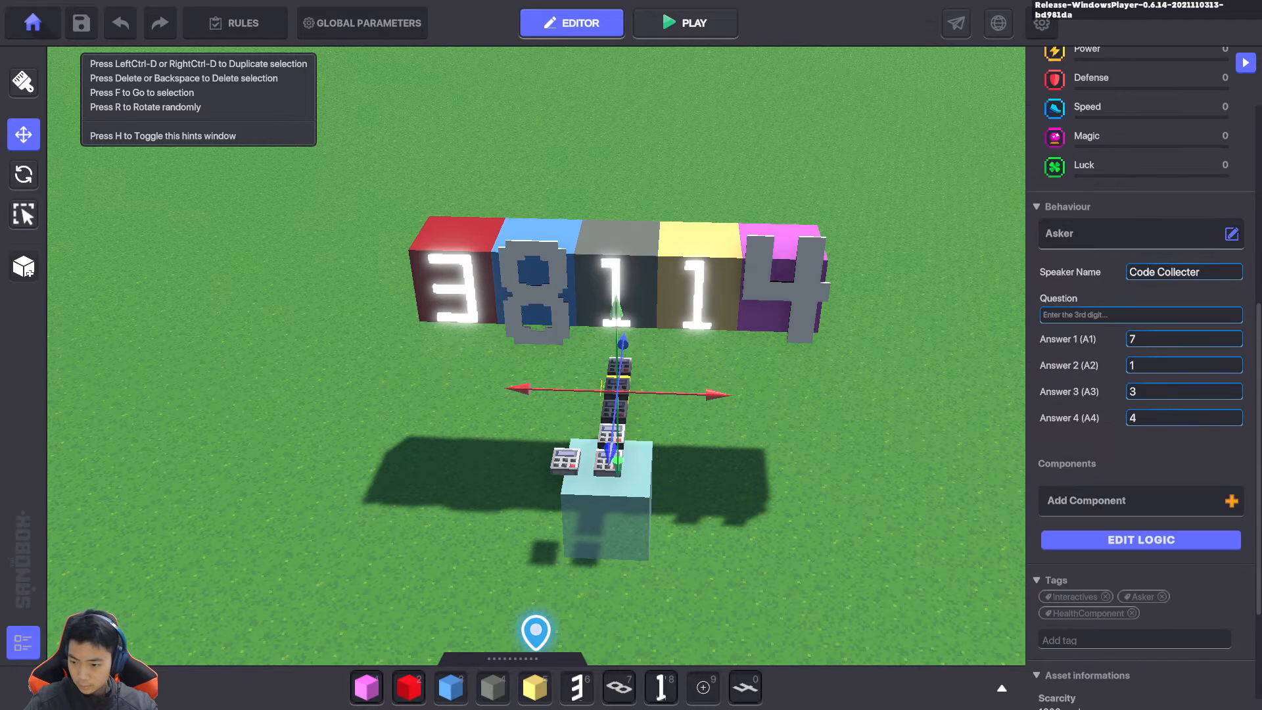
click(1141, 540)
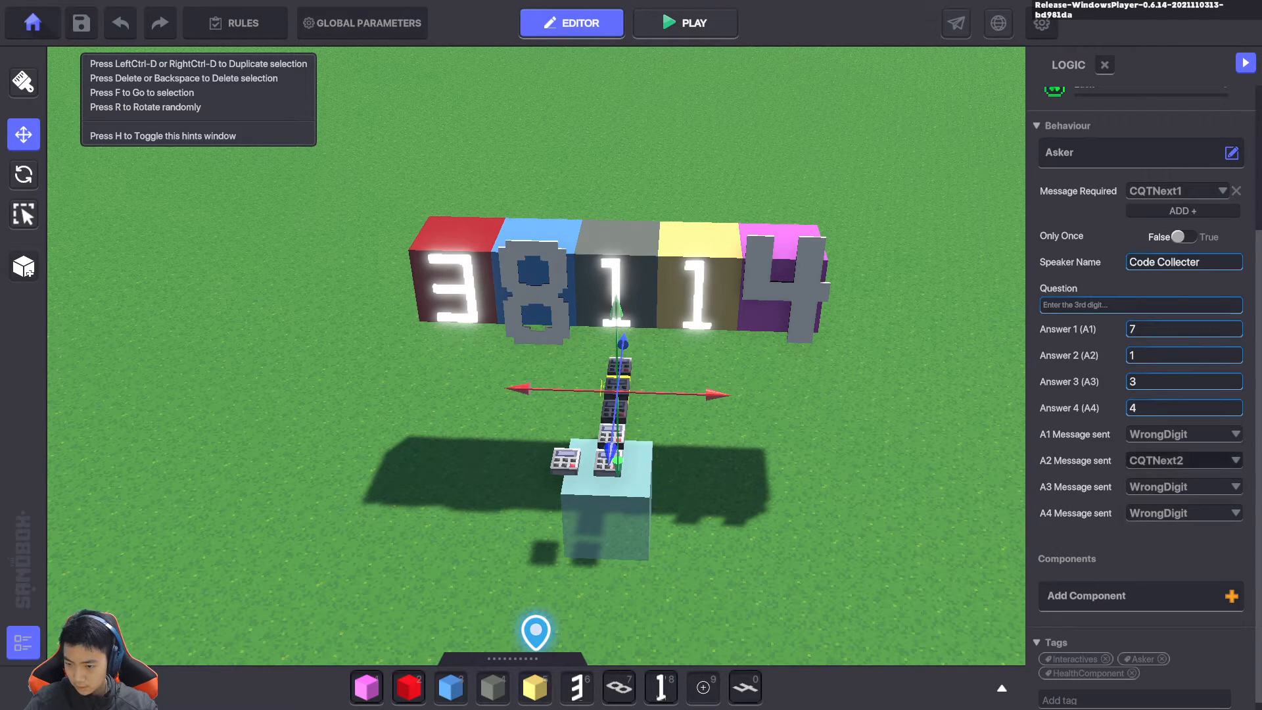
key(Escape)
Duplicate the fourth-digit NumPad Switch and move the copy behind it at the far end of the row
click(620, 365)
scroll(1141, 408, down, 5)
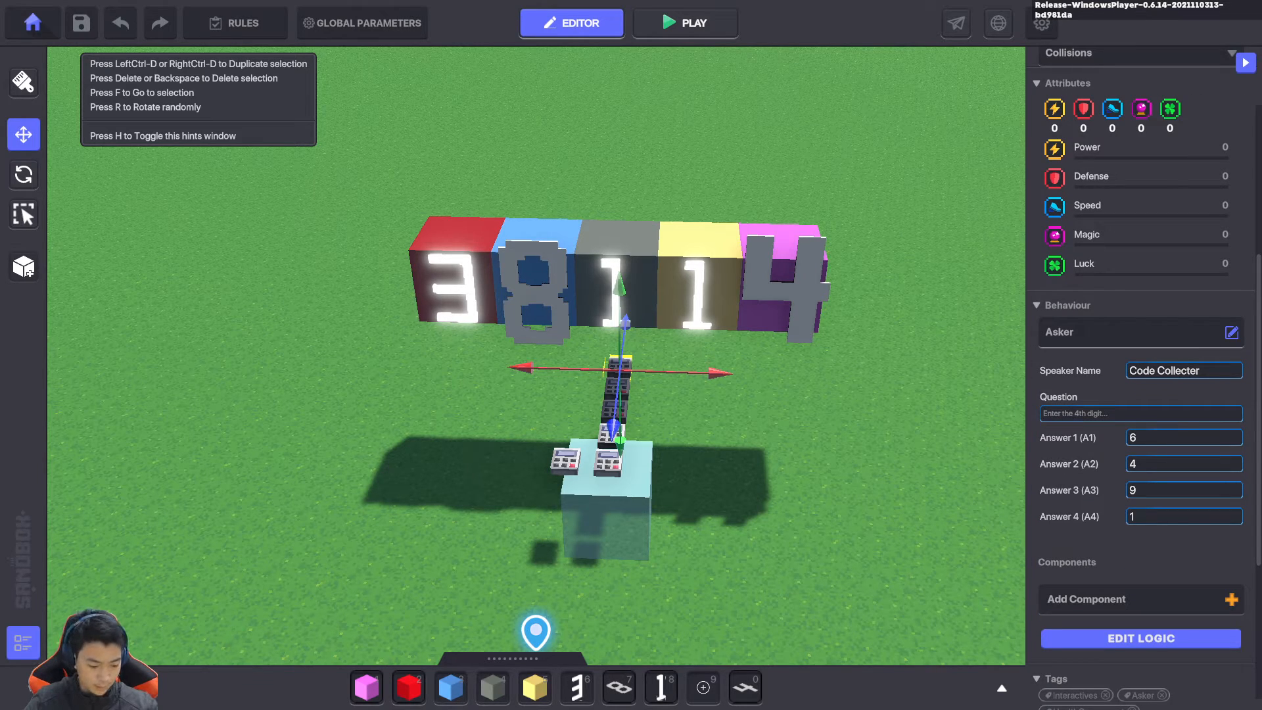
key(ctrl+d)
drag(610, 470, 615, 407)
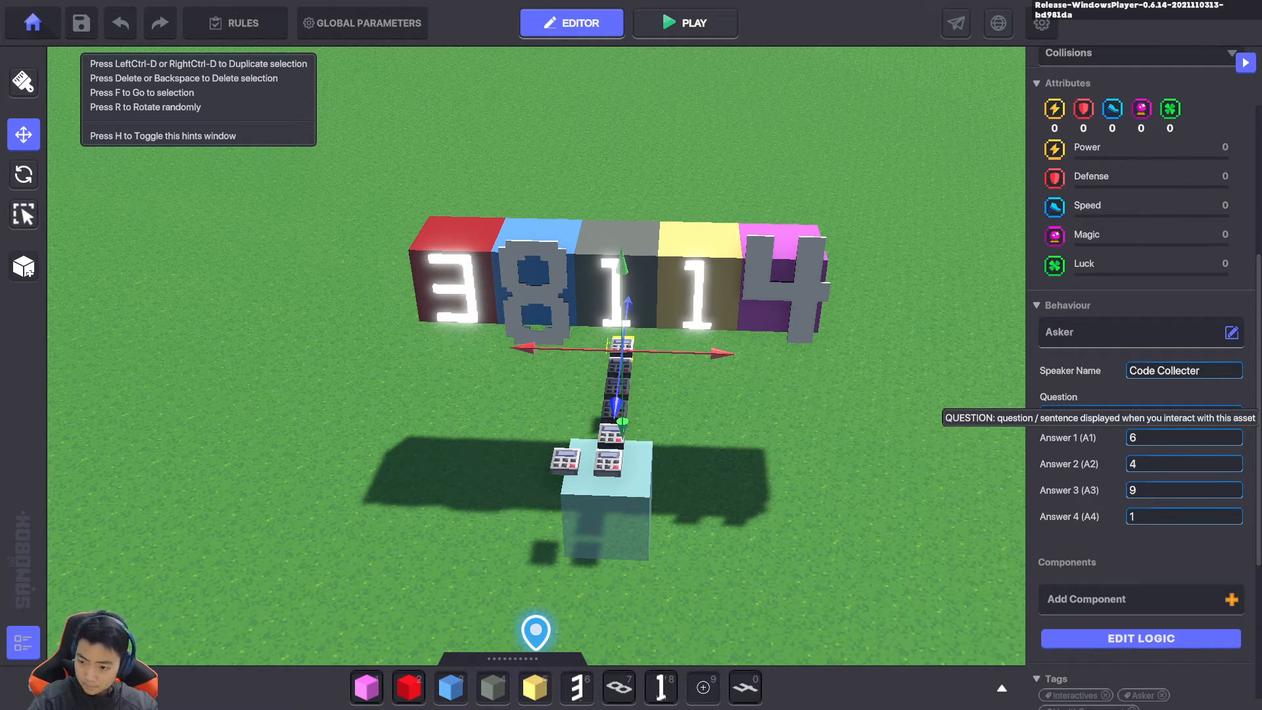
Change the question of the newest Asker copy to "Enter the 5th digit..."
key(BackSpace)
text(5th)
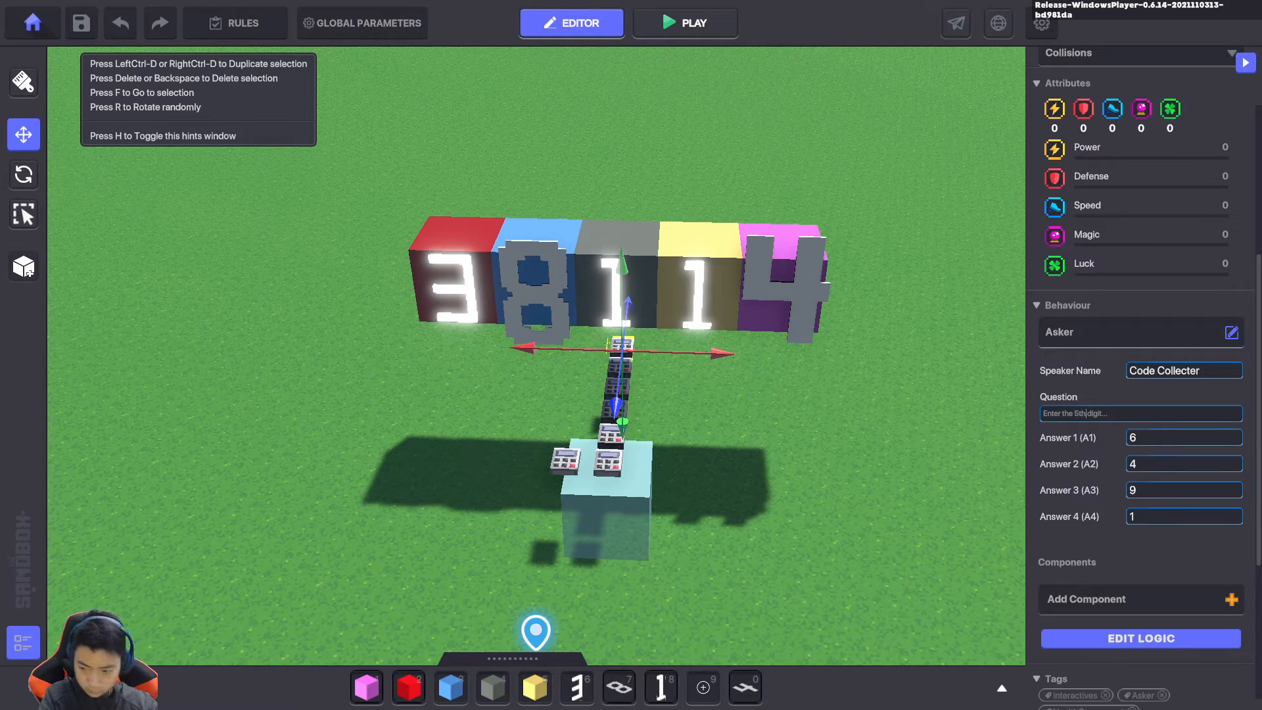
key(Tab)
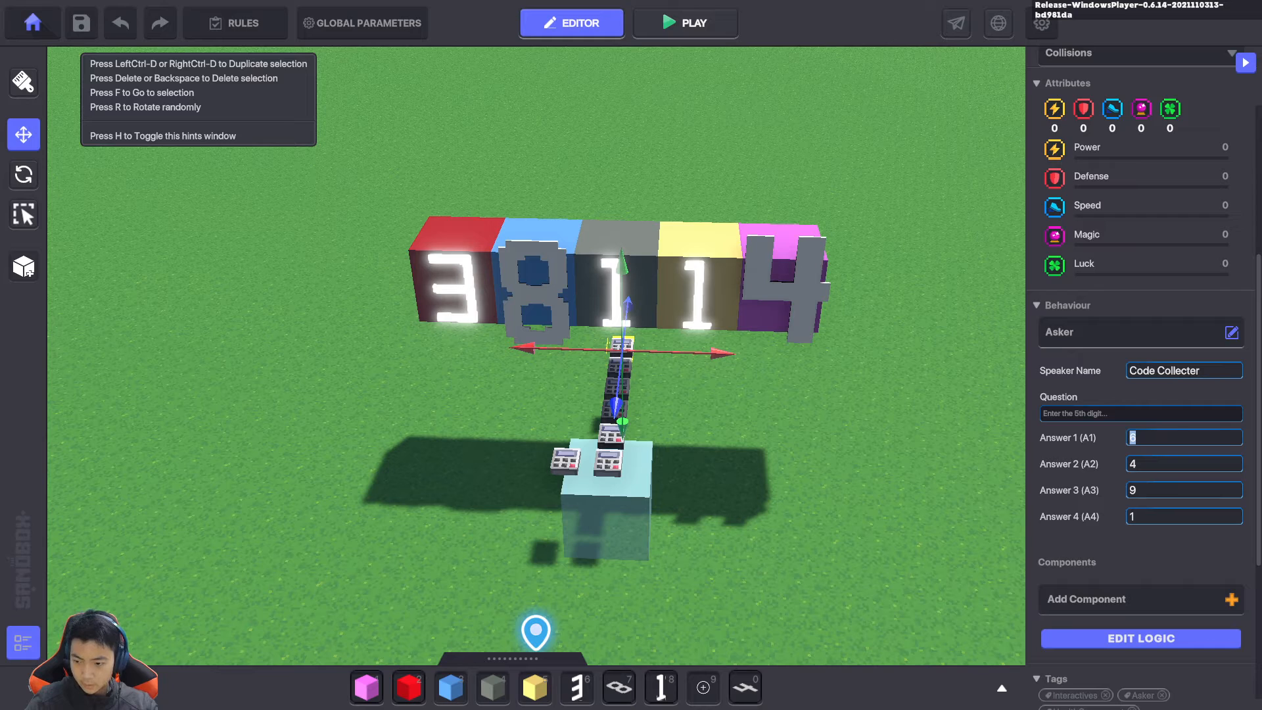
Set the four answers of the fifth-digit Asker to 9, 3, 4 and 5
click(1183, 490)
text(4)
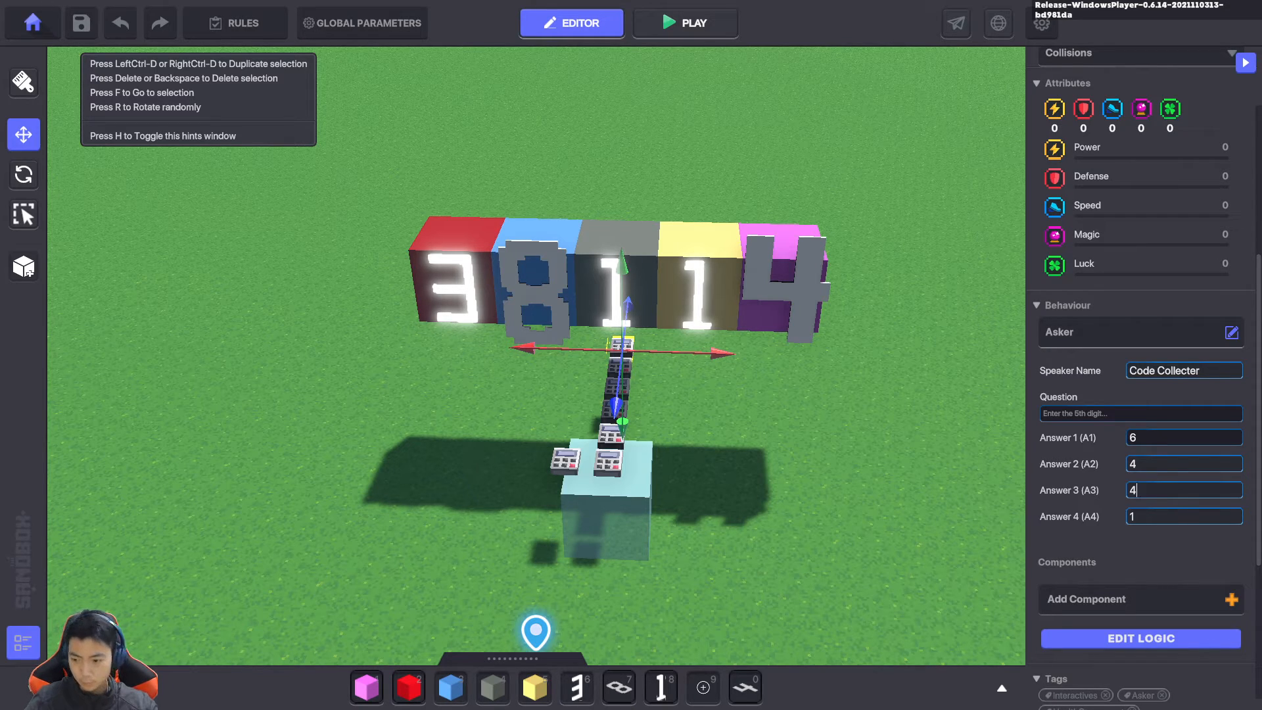
click(1183, 464)
text(3)
click(1183, 438)
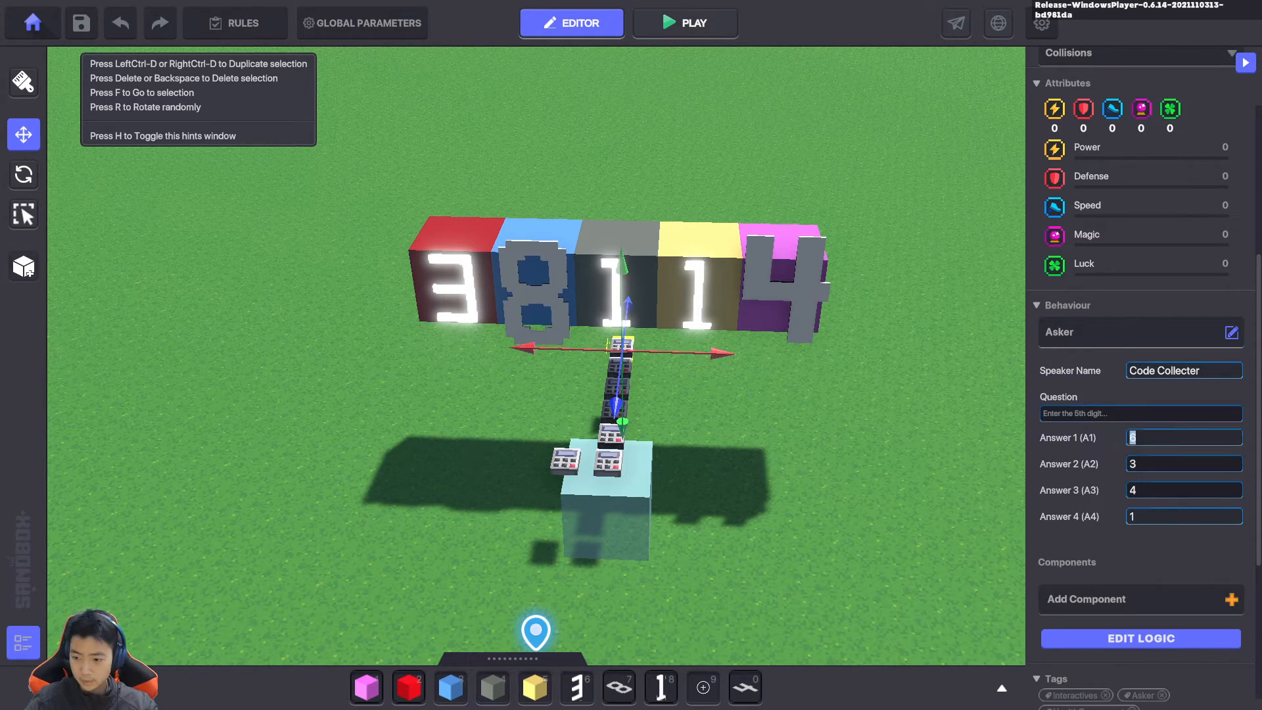
text(9)
click(1184, 517)
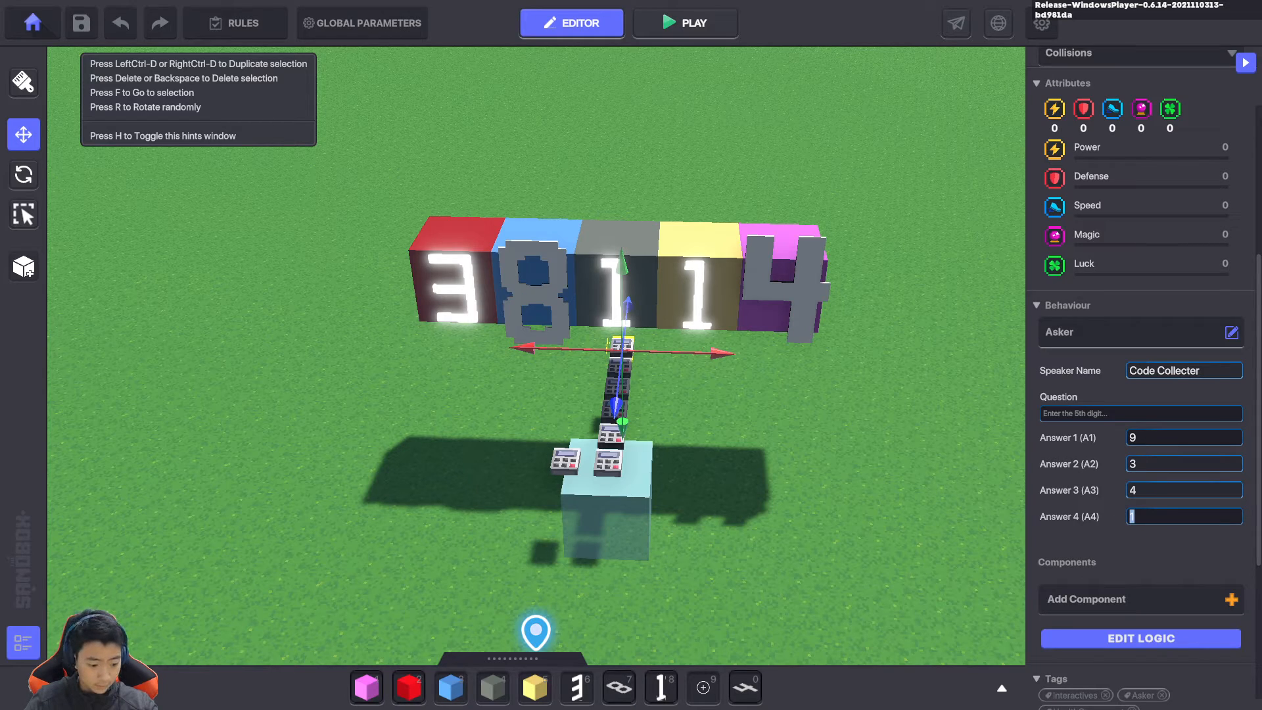
text(5)
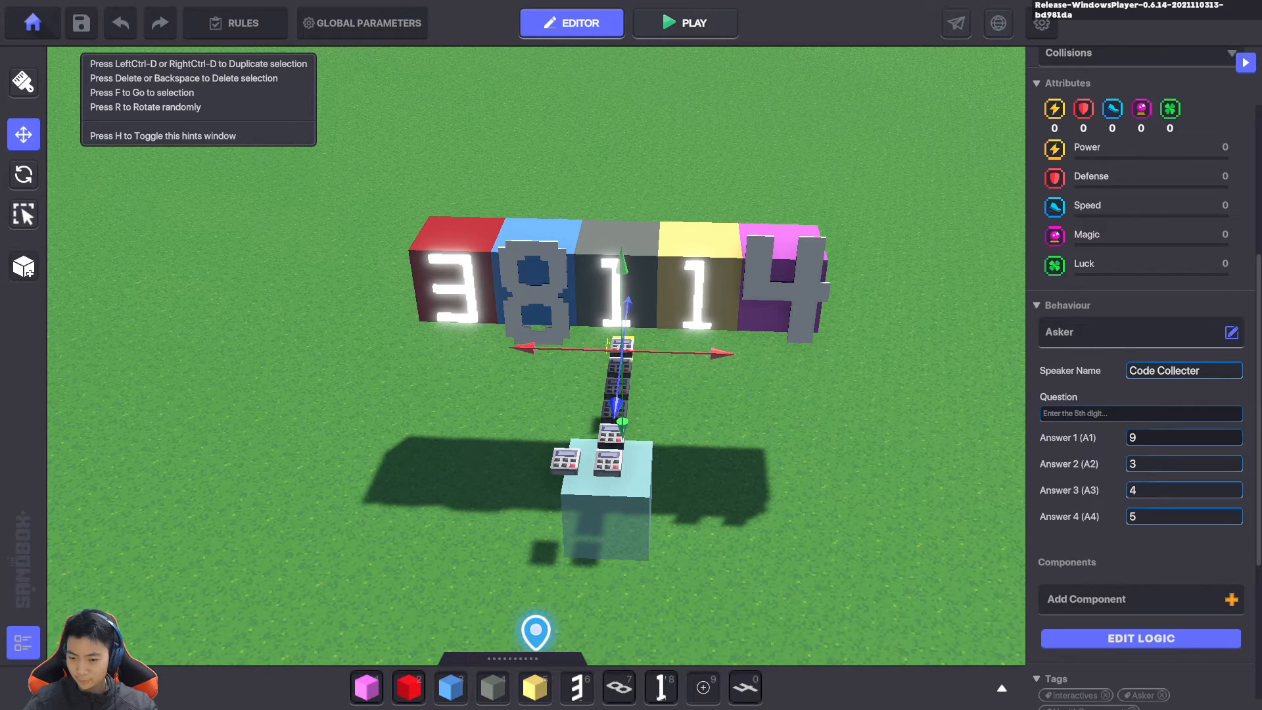
Set the message sent by answer 4 of the fifth-digit Asker to WrongDigit in its logic
scroll(1142, 436, down, 3)
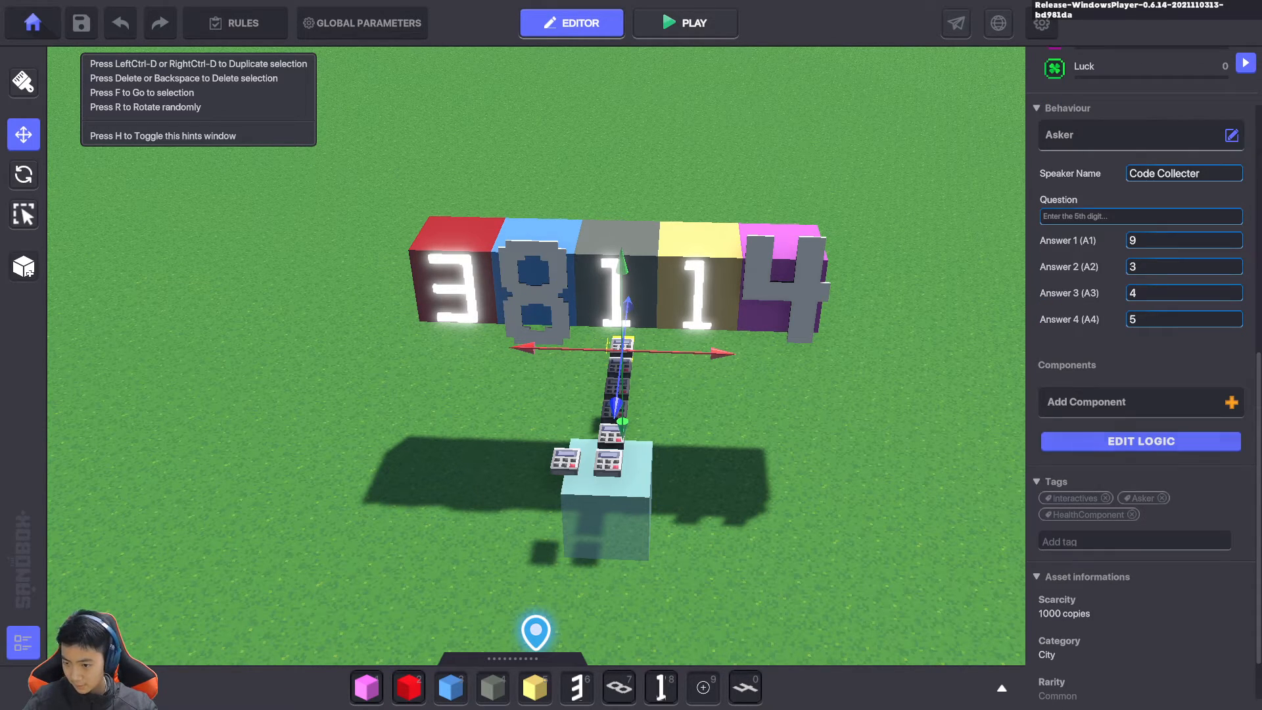
click(1142, 441)
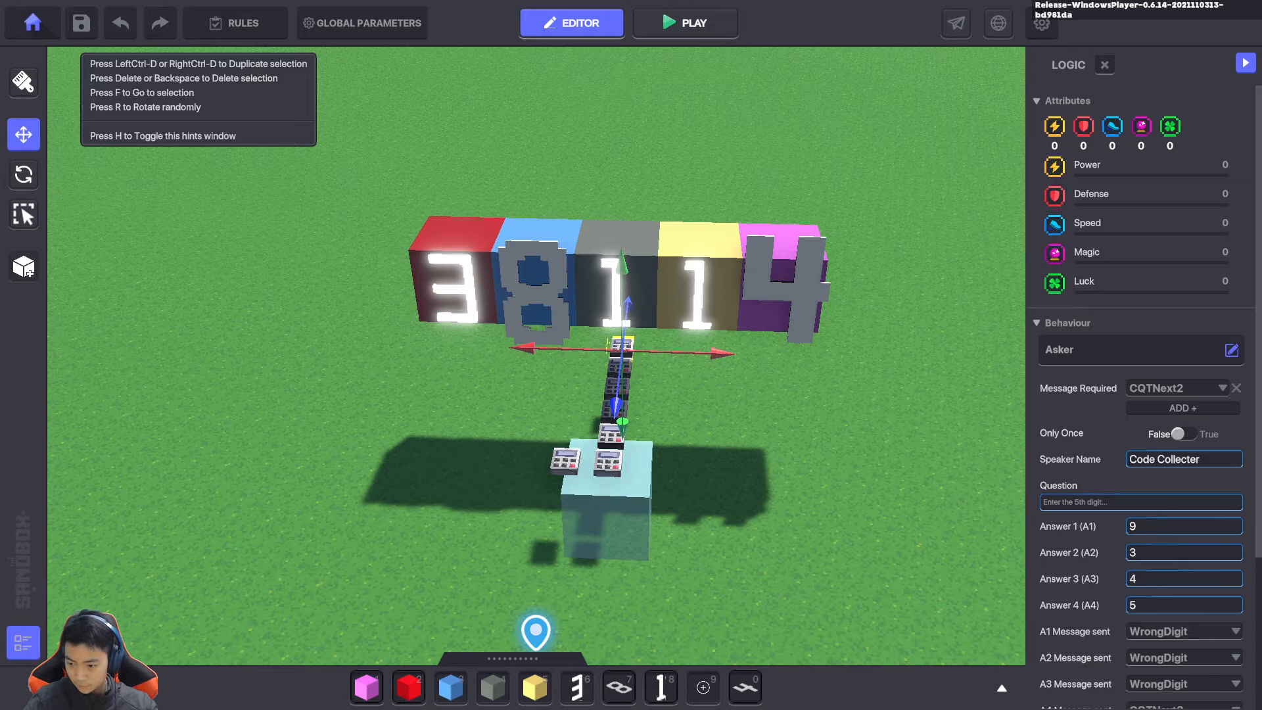
scroll(1142, 394, down, 2)
click(1180, 611)
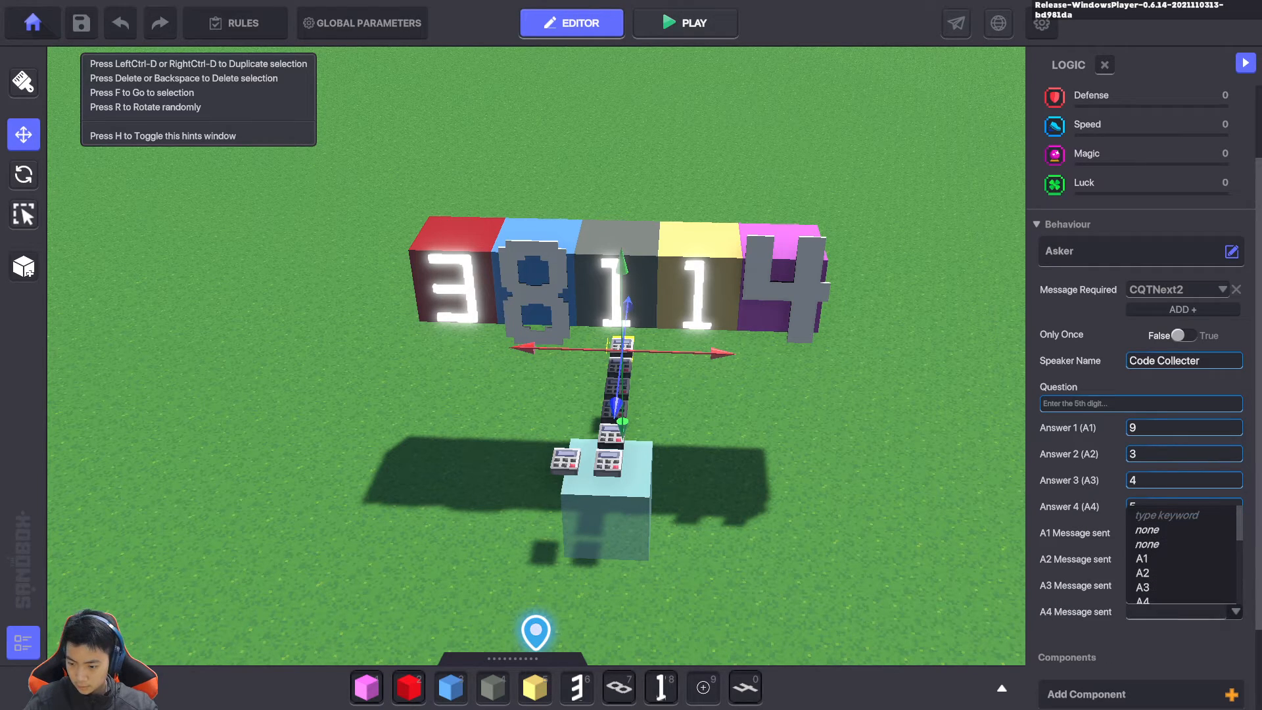
click(1236, 612)
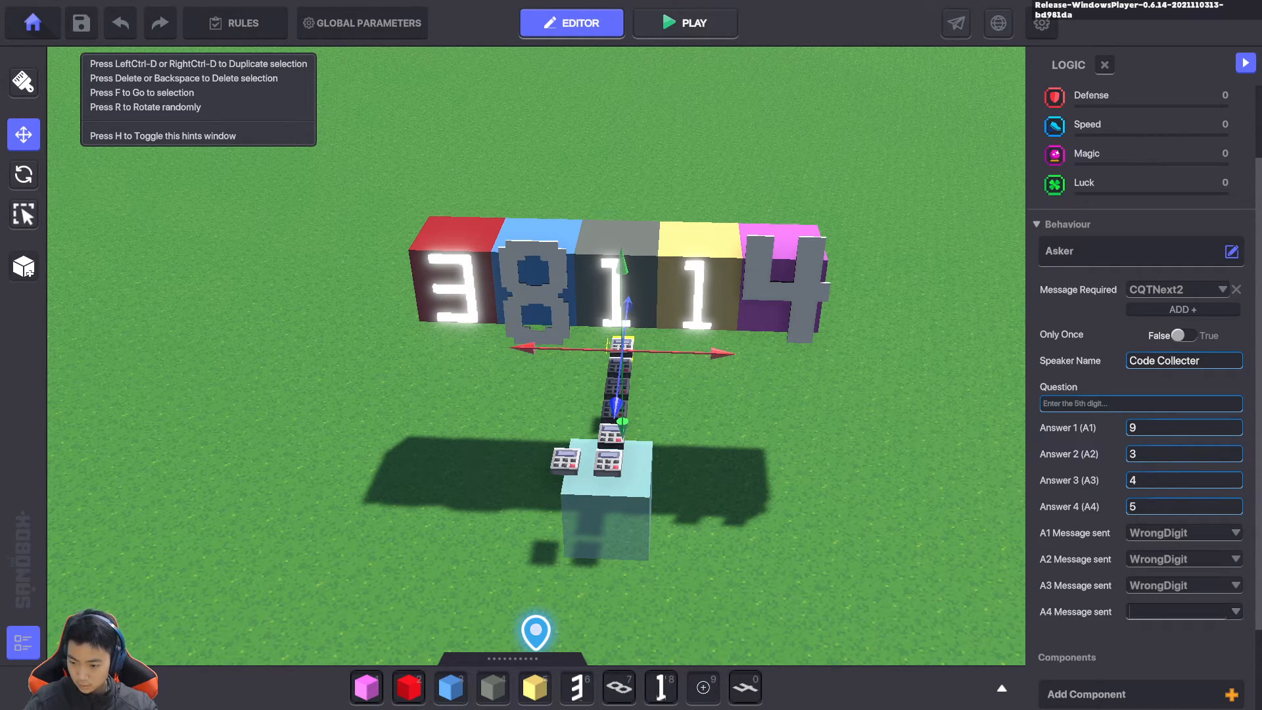
click(1236, 612)
text(Wr)
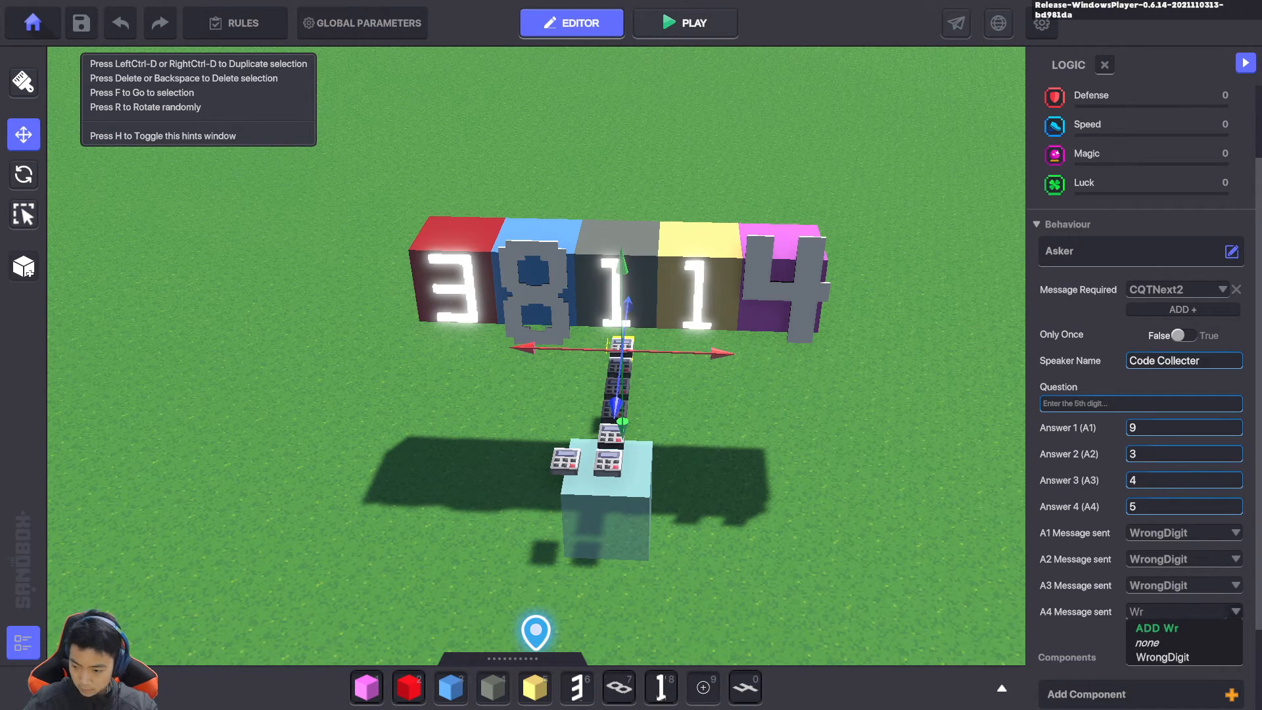
click(1163, 657)
Make answer 3 of the fifth-digit Asker send the message CQTNext4
click(1183, 585)
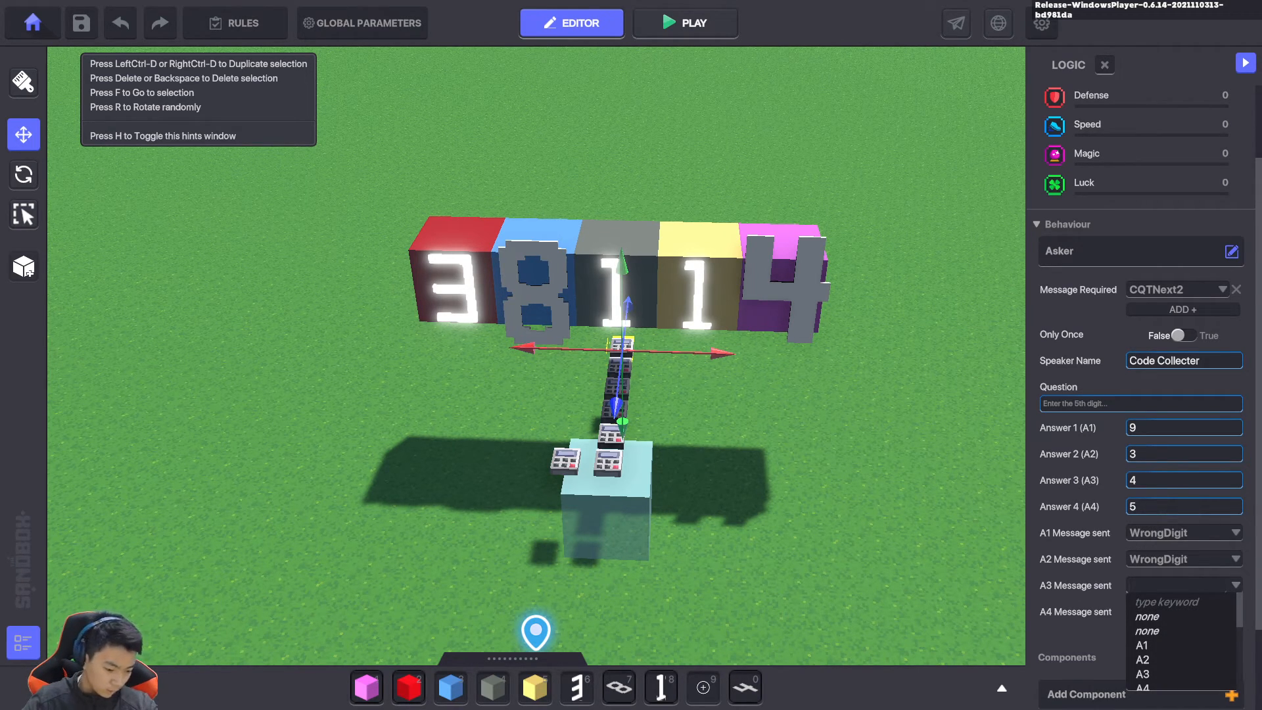
scroll(1183, 641, down, 5)
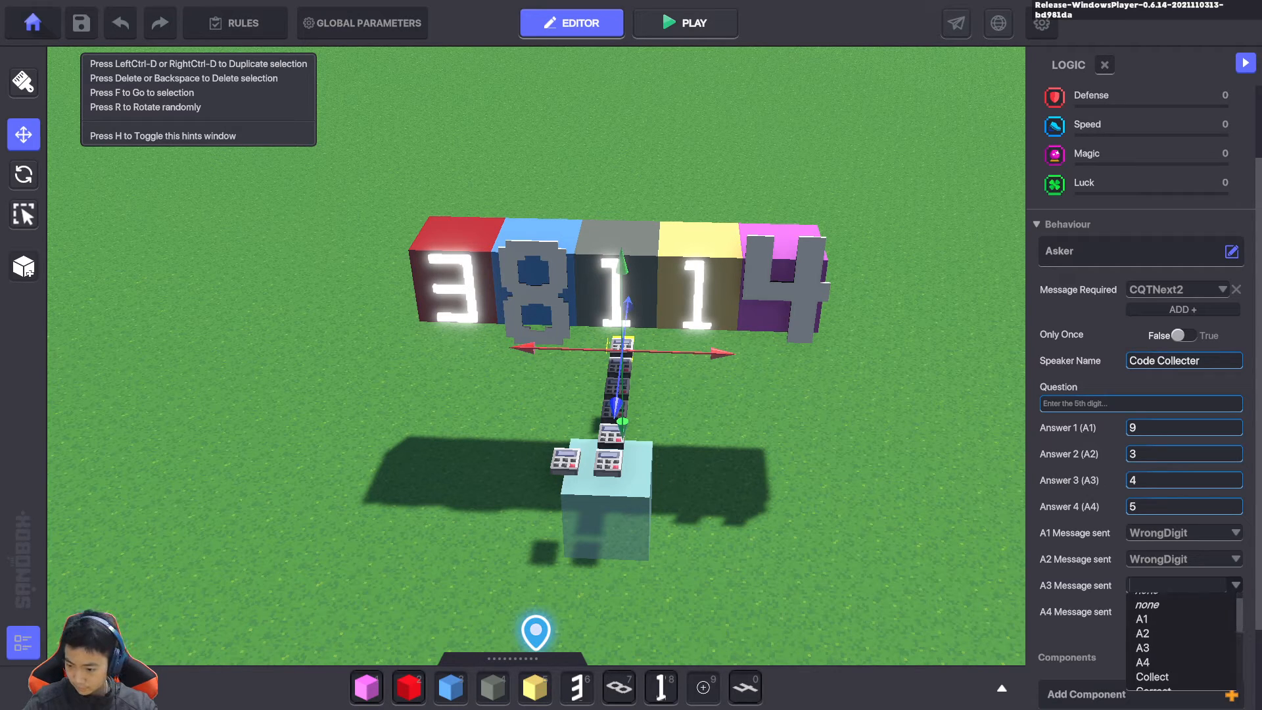
scroll(1181, 641, down, 2)
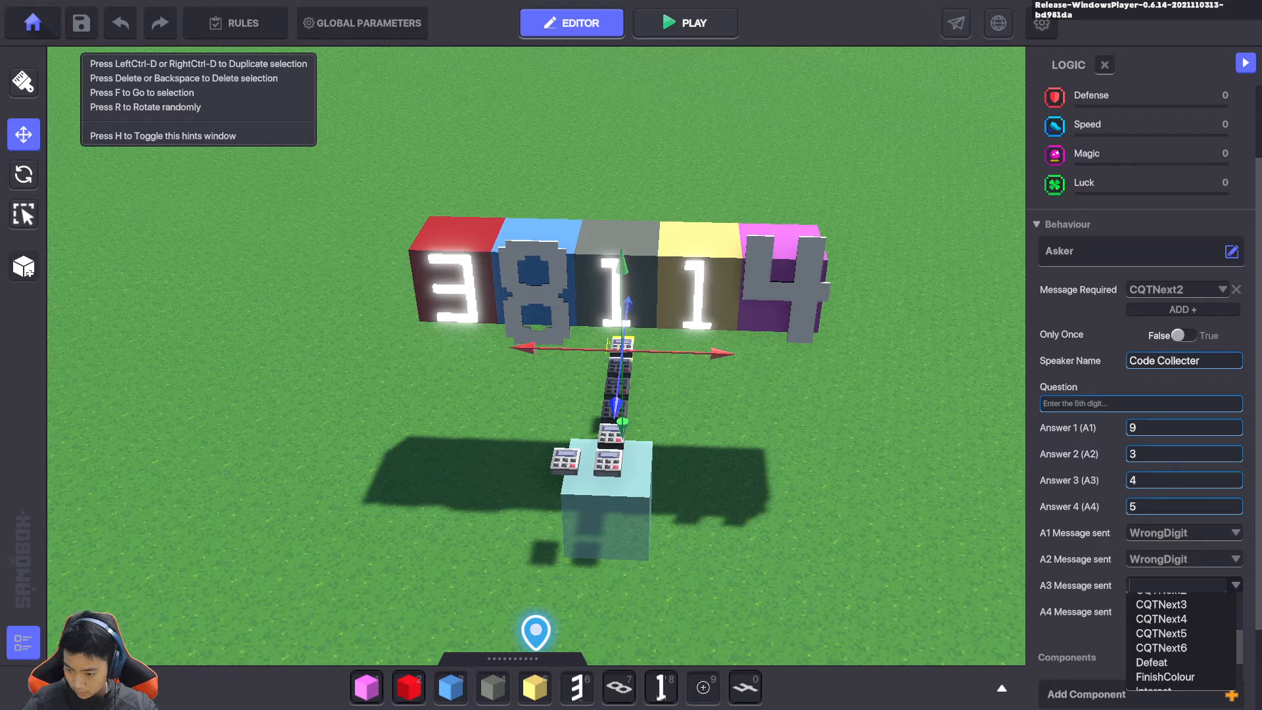
scroll(1182, 641, up, 1)
click(1161, 631)
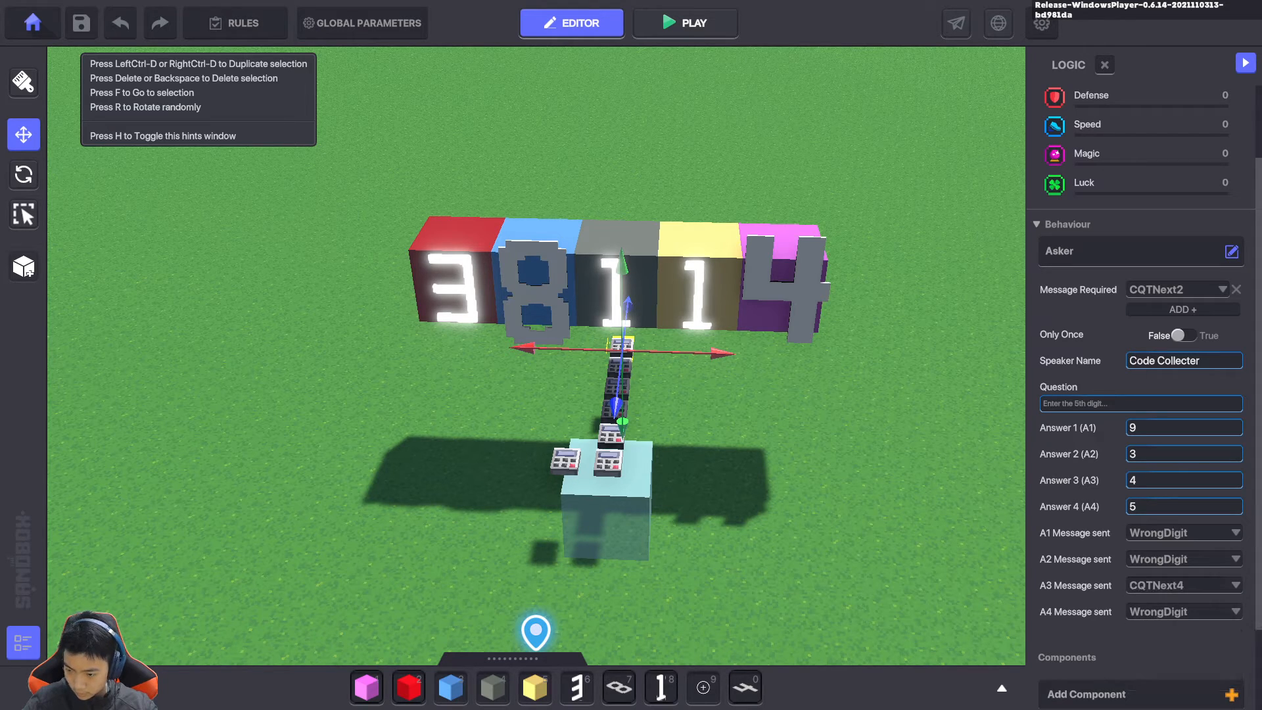
Set the fifth-digit Asker's required message to CQTNext3
click(1174, 289)
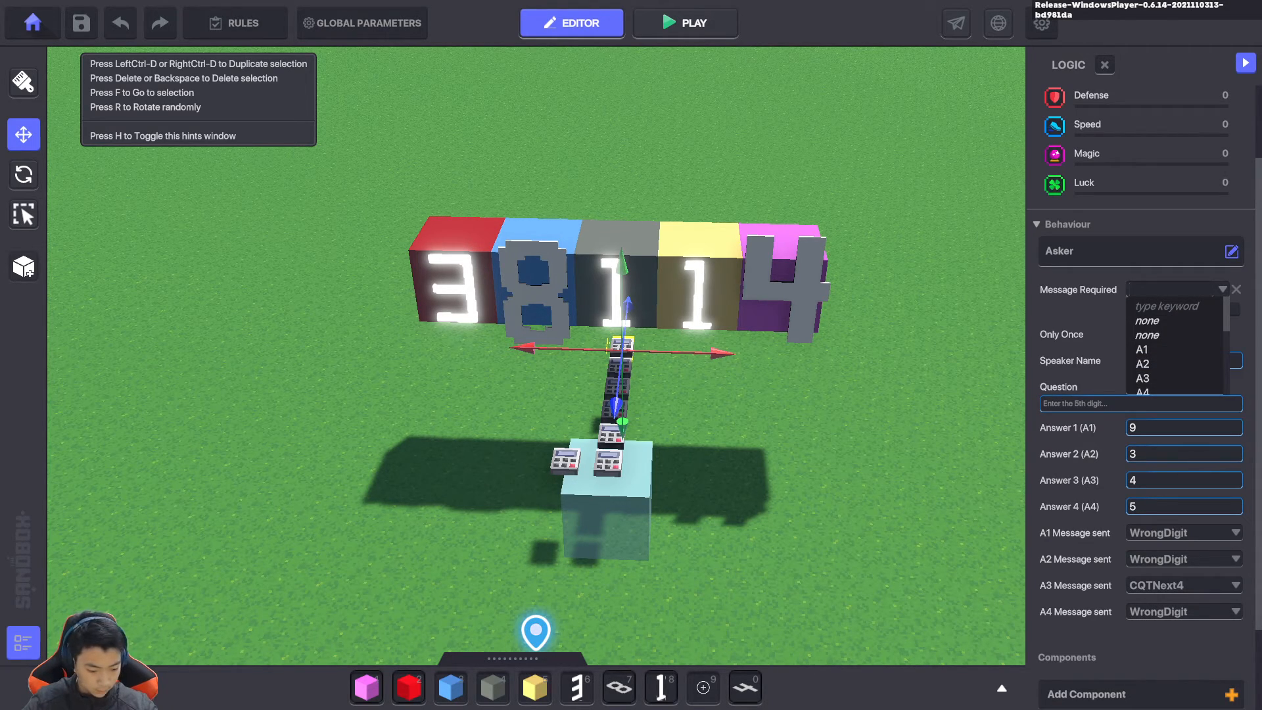
text(Cq)
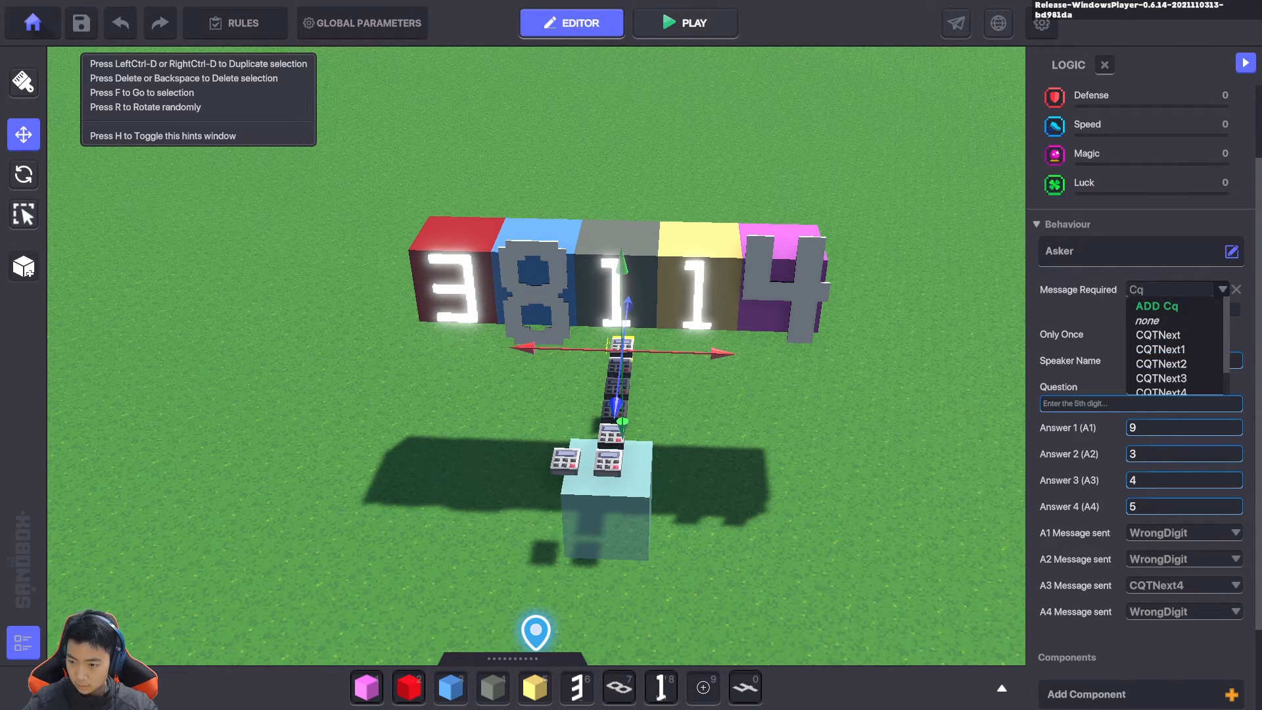
click(1161, 378)
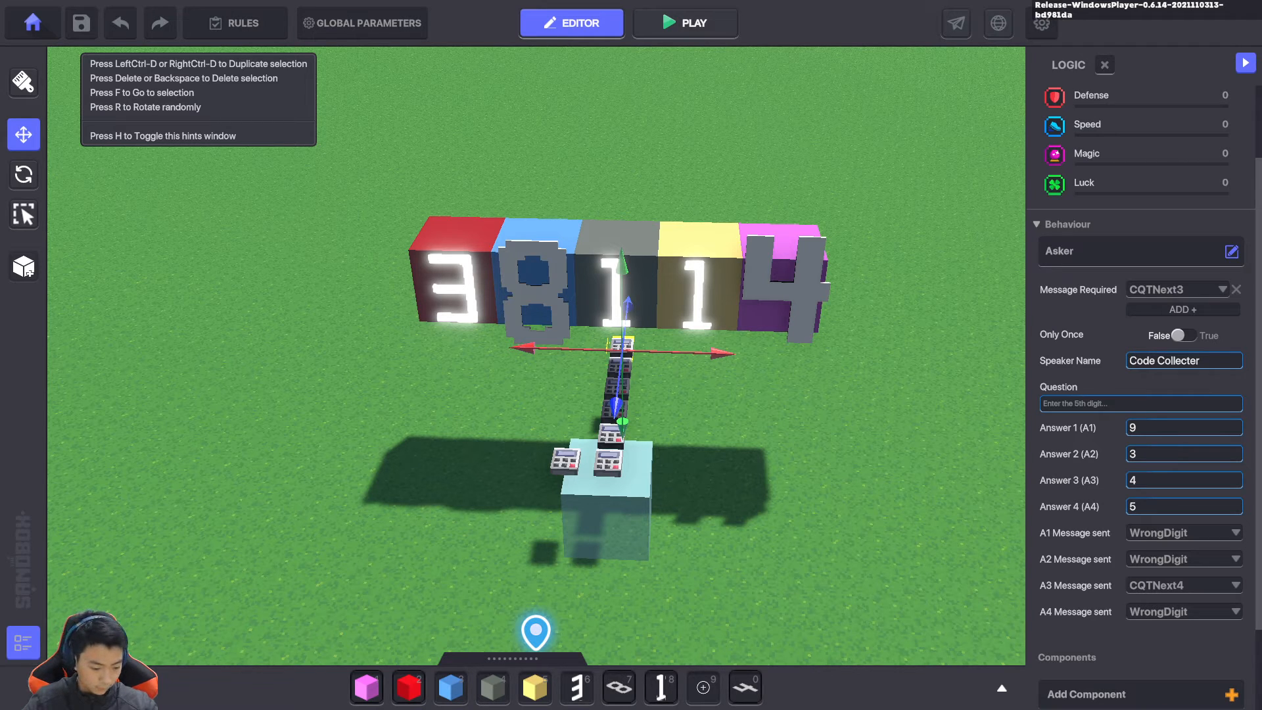
Duplicate the fifth-digit NumPad Switch and place the copy behind it at the end of the row, at about Z 39
right_drag(621, 348, 359, 352)
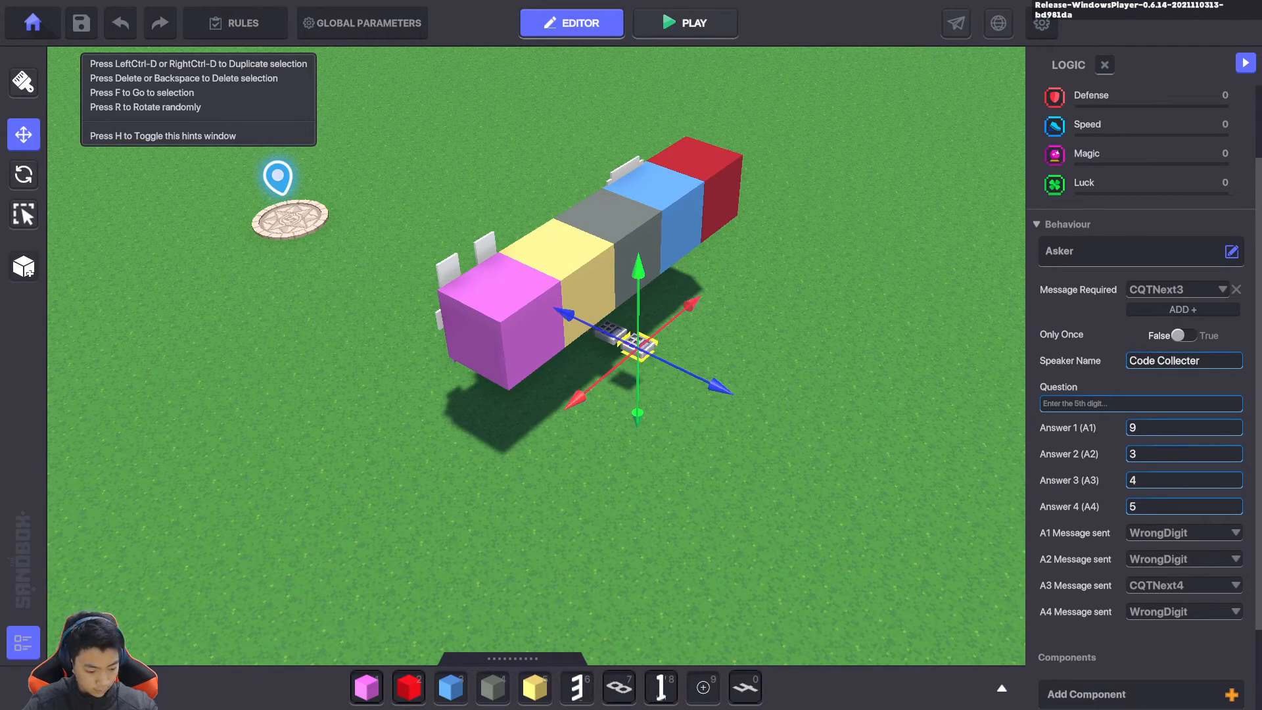
key(ctrl+d)
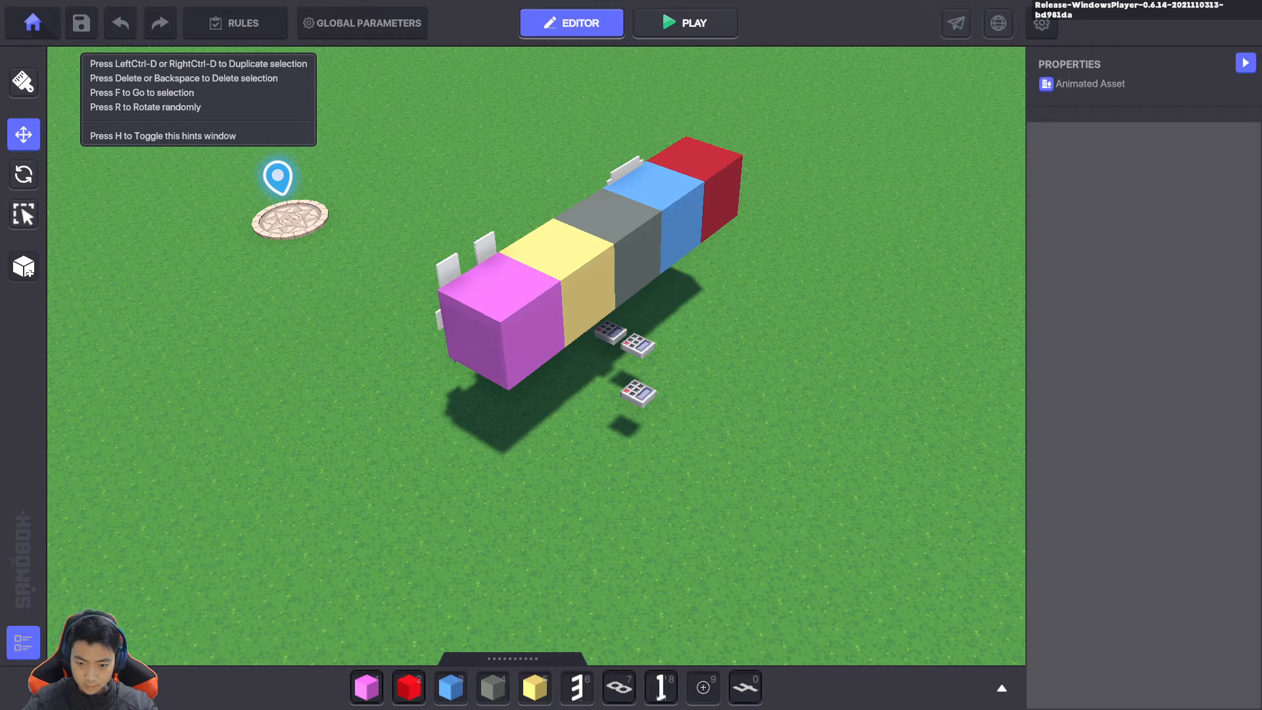
drag(688, 350, 718, 318)
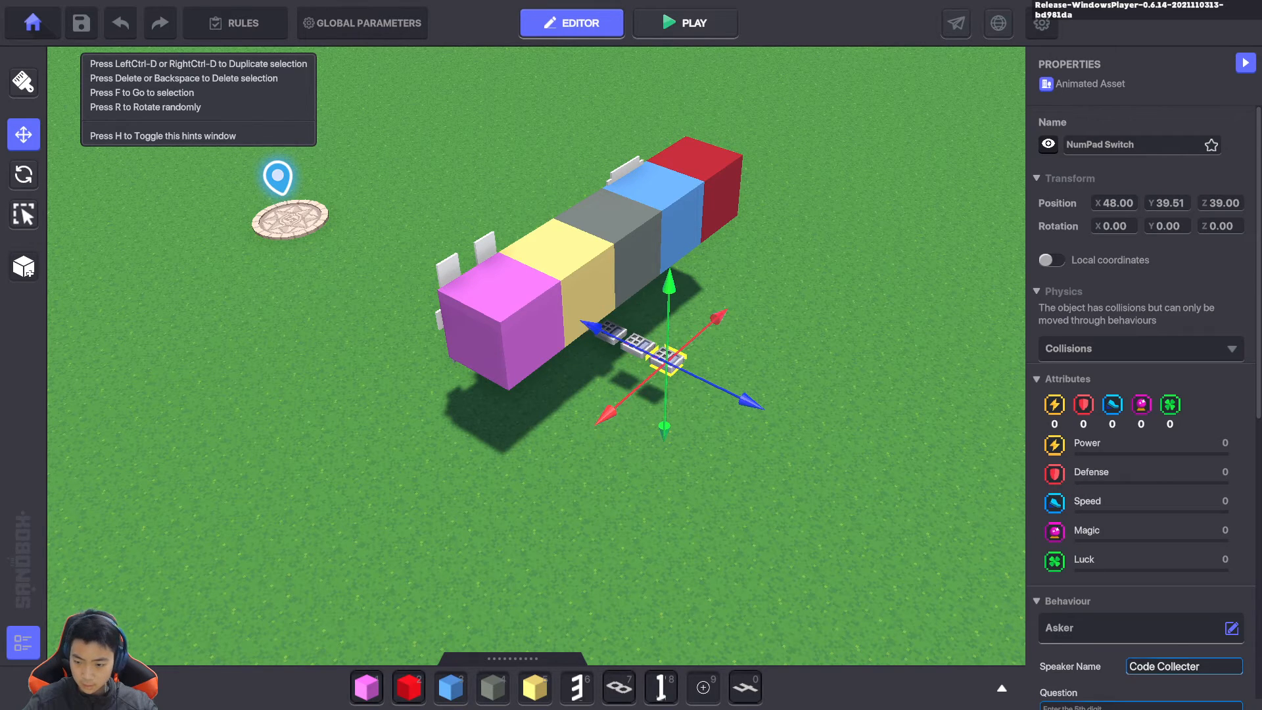
Replace the question of the newest Asker copy with "Congrats you have completed the code!"
scroll(1141, 381, down, 3)
click(1111, 512)
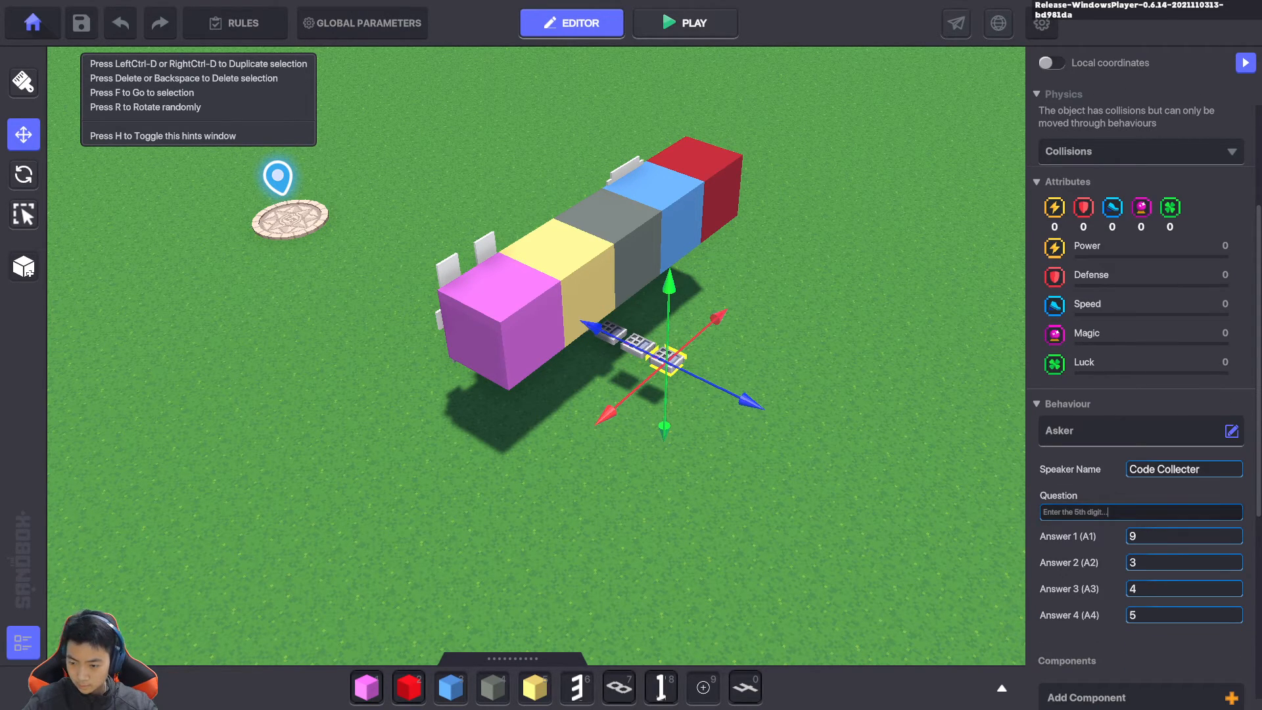
key(BackSpace)
key(BackSpace)
key(BackSpace)
key(BackSpace)
key(BackSpace)
key(BackSpace)
key(BackSpace)
key(BackSpace)
key(BackSpace)
key(BackSpace)
key(BackSpace)
key(BackSpace)
key(BackSpace)
key(BackSpace)
key(BackSpace)
key(BackSpace)
key(BackSpace)
key(BackSpace)
key(BackSpace)
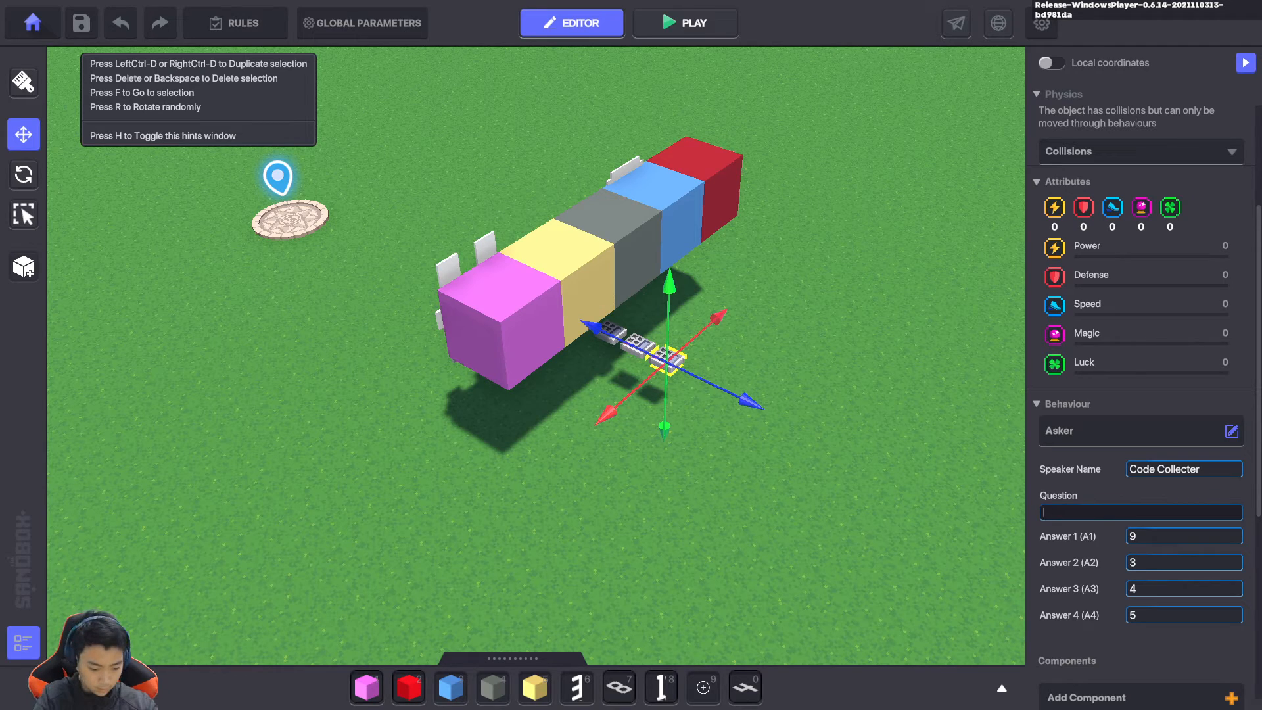
text(Congrats yo)
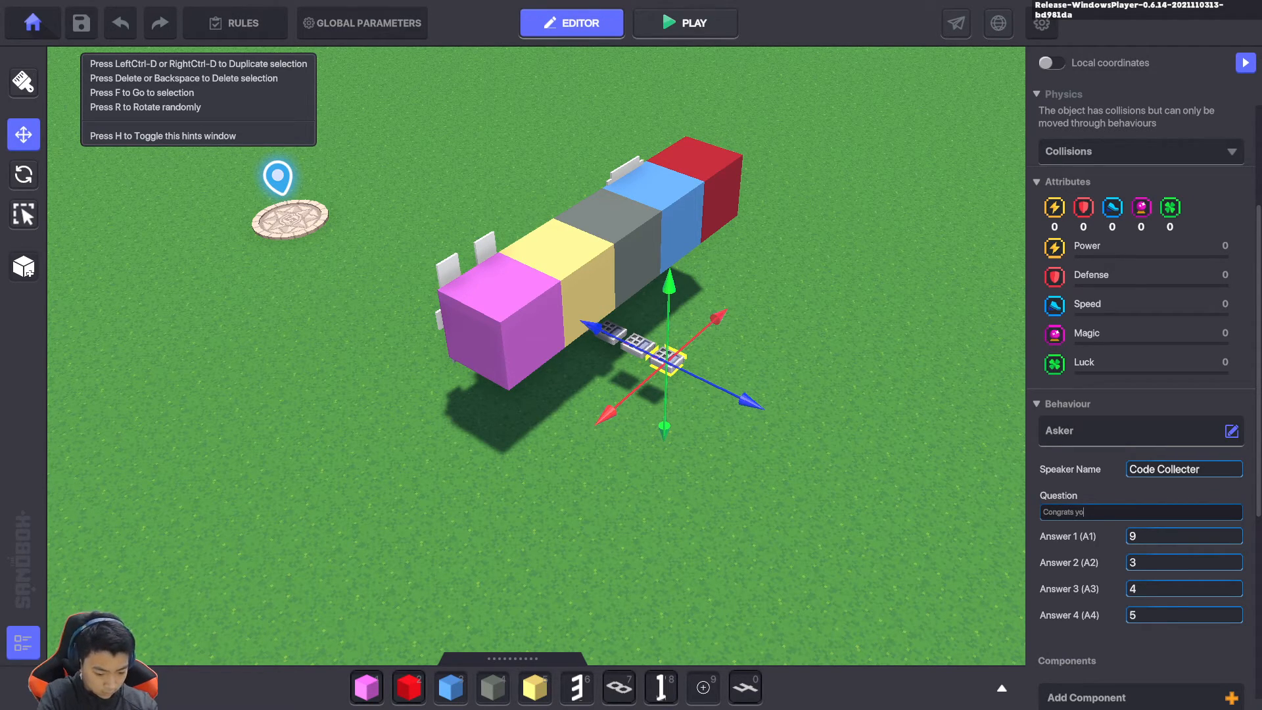
text(u have c)
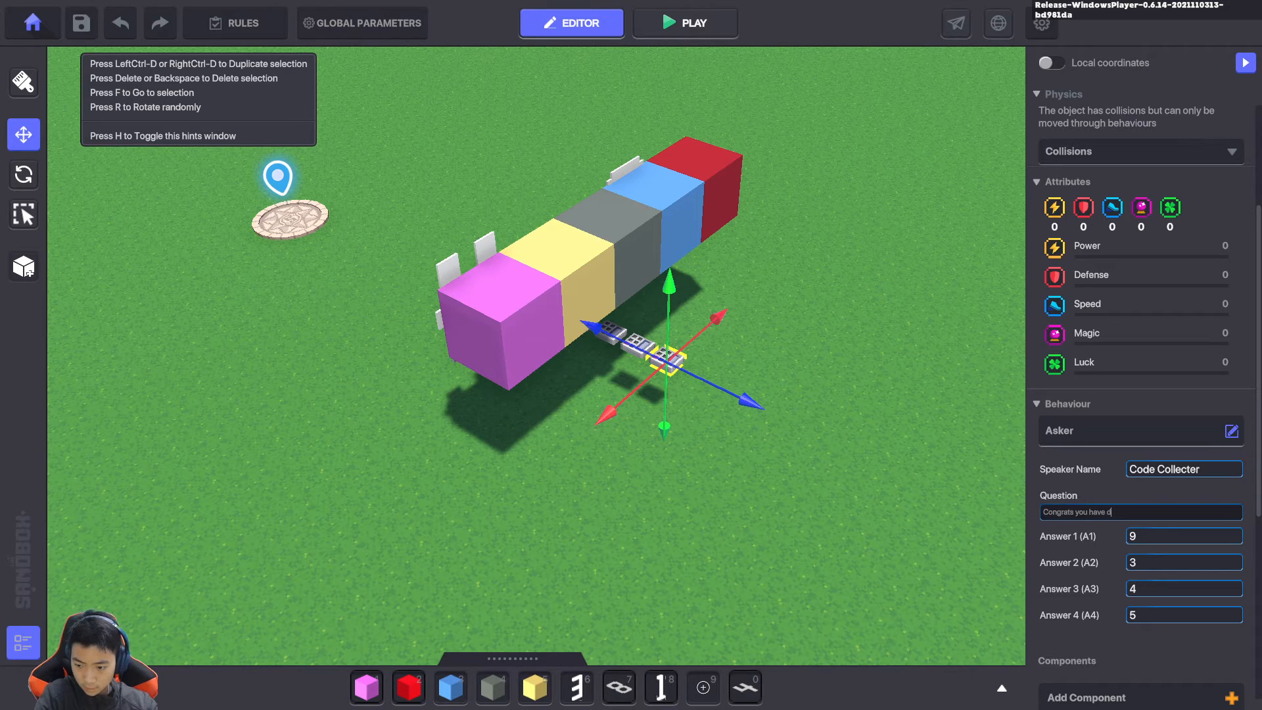
text( gotte)
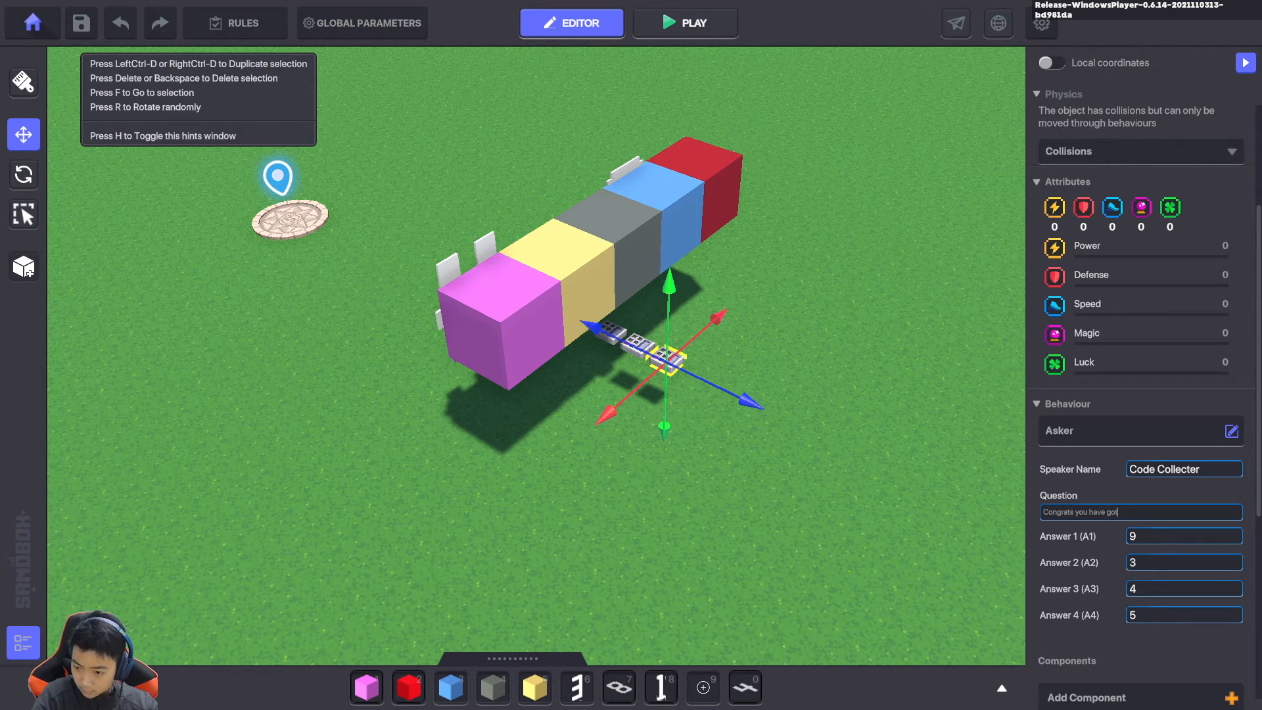
text(comple)
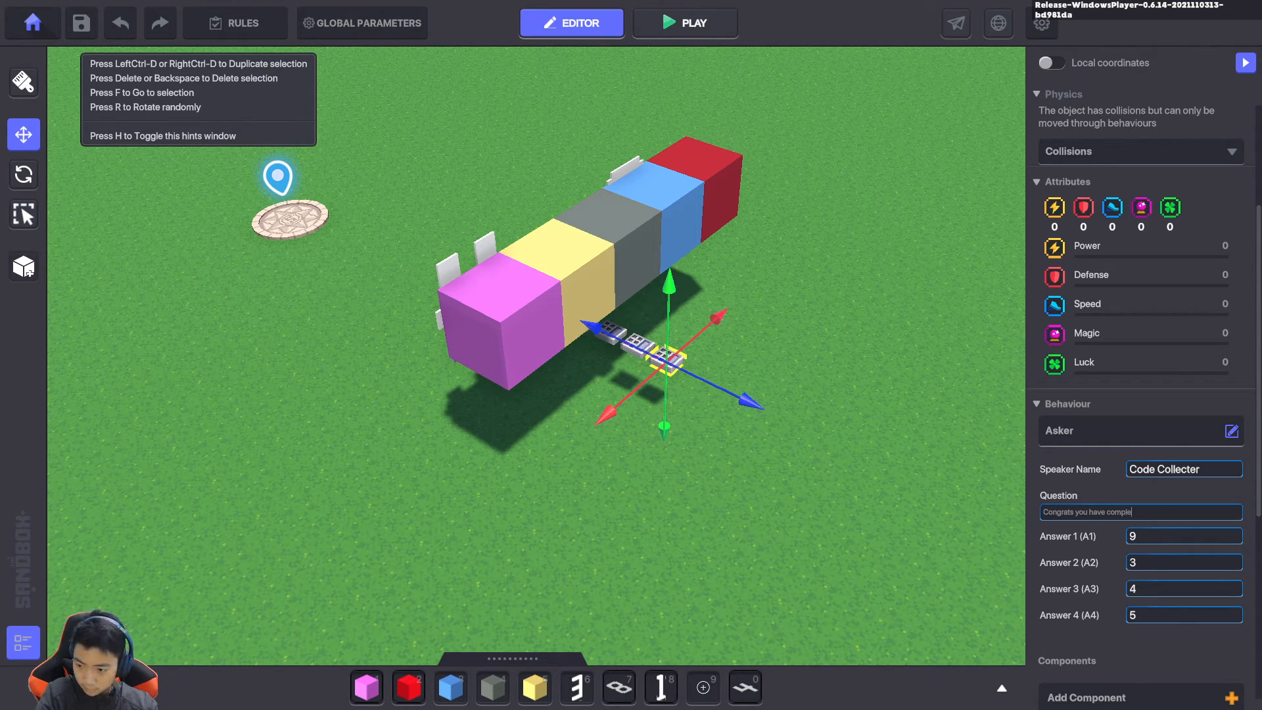
text(ted the code!)
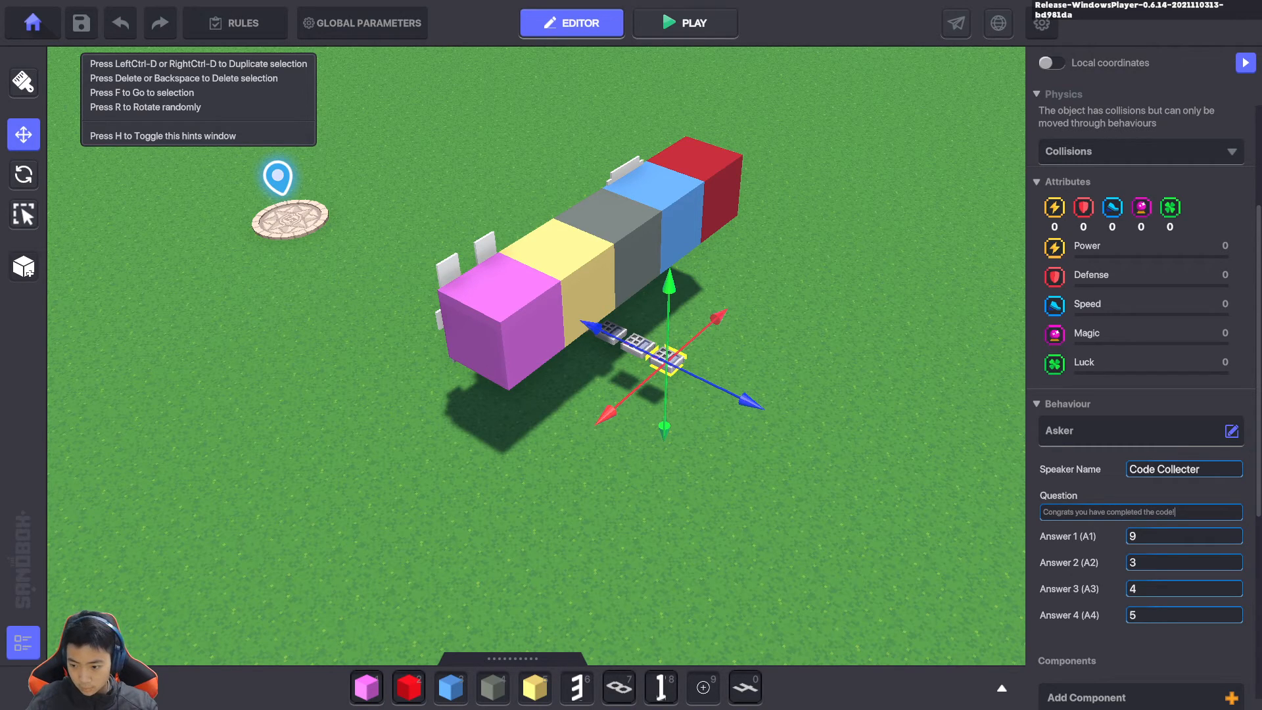
Set answer 1 of the congratulations Asker to "End." and clear answers 2, 3 and 4
key(Tab)
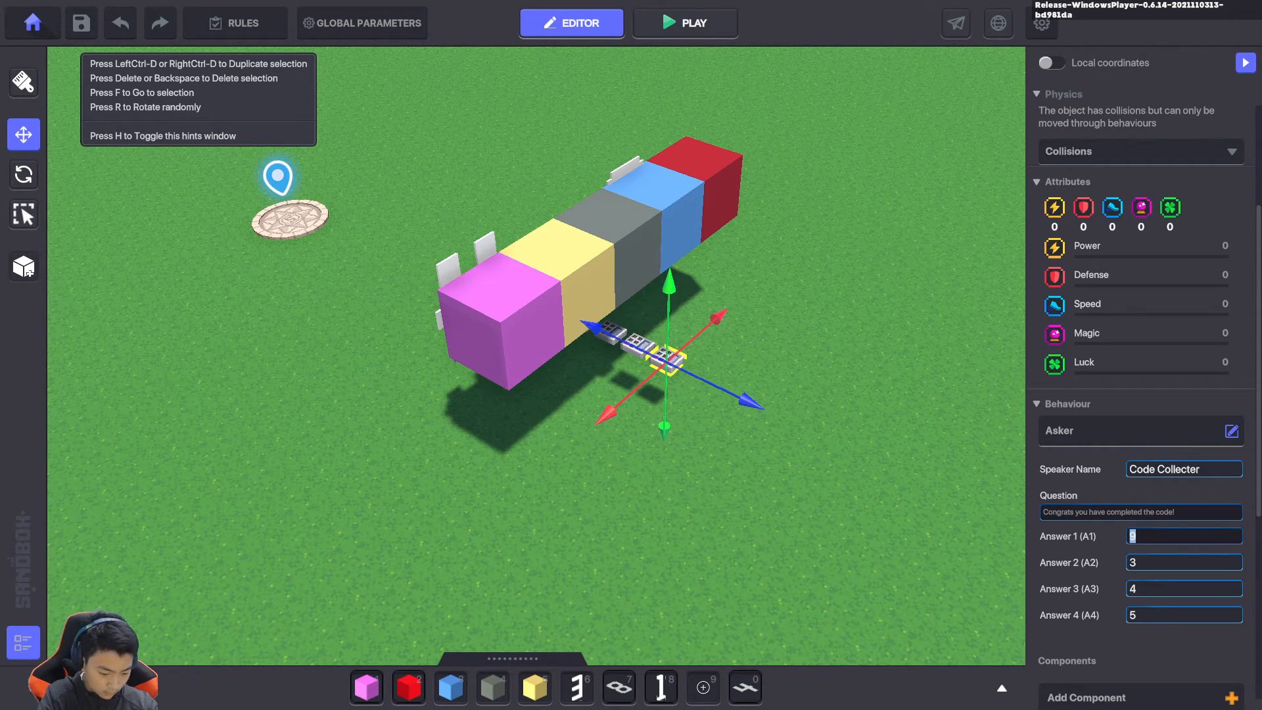
text(End.)
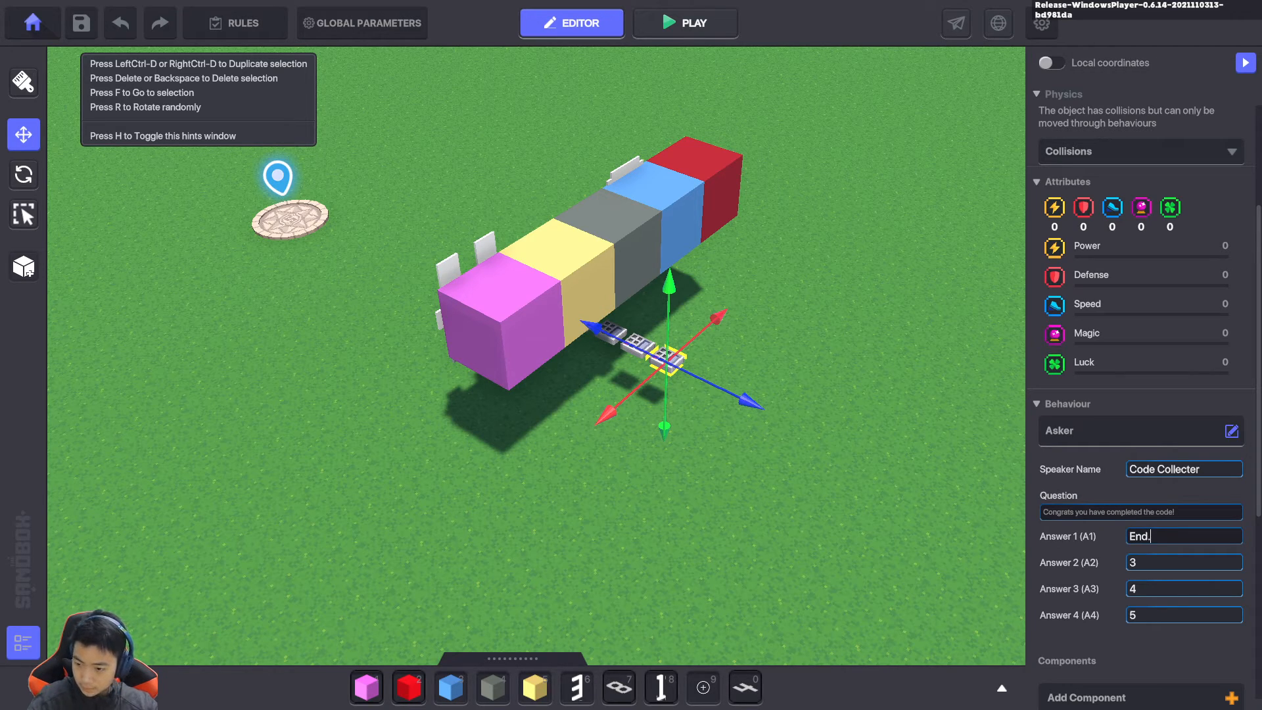
key(Tab)
key(BackSpace)
key(Tab)
key(BackSpace)
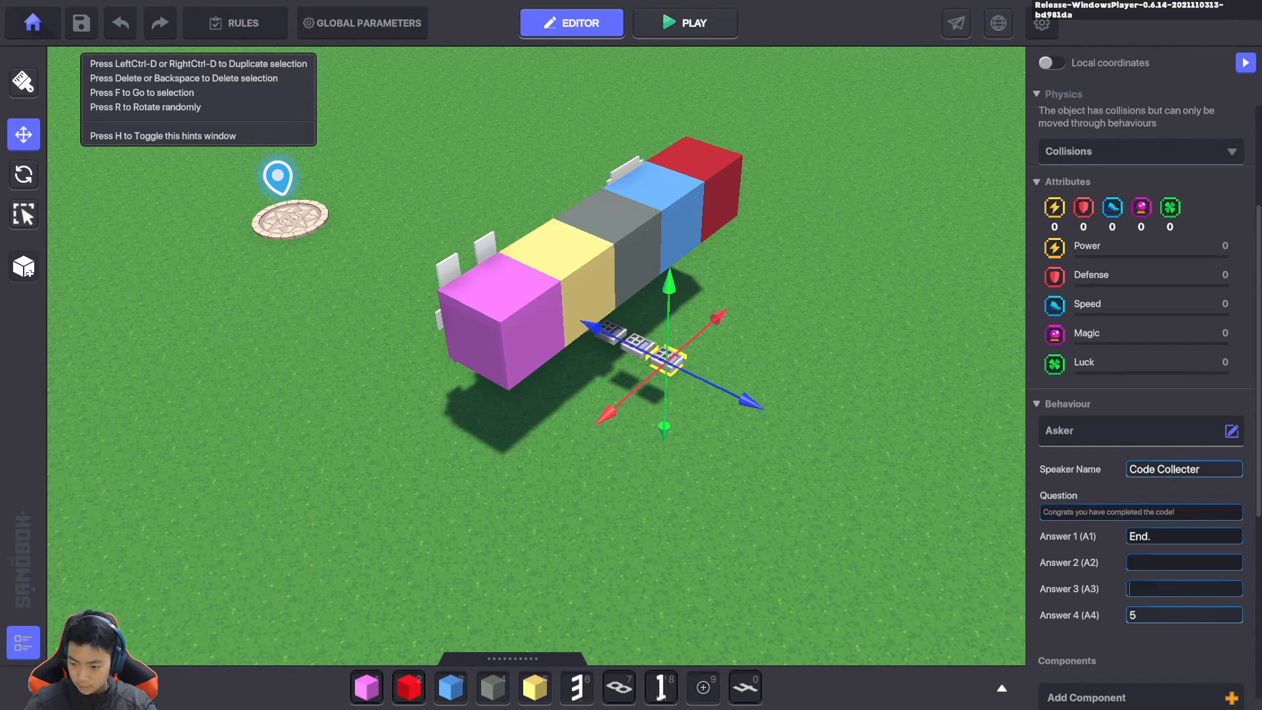
key(Tab)
key(BackSpace)
Set the required message of the congratulations Asker to CQTNext4 in its logic
scroll(1147, 526, down, 3)
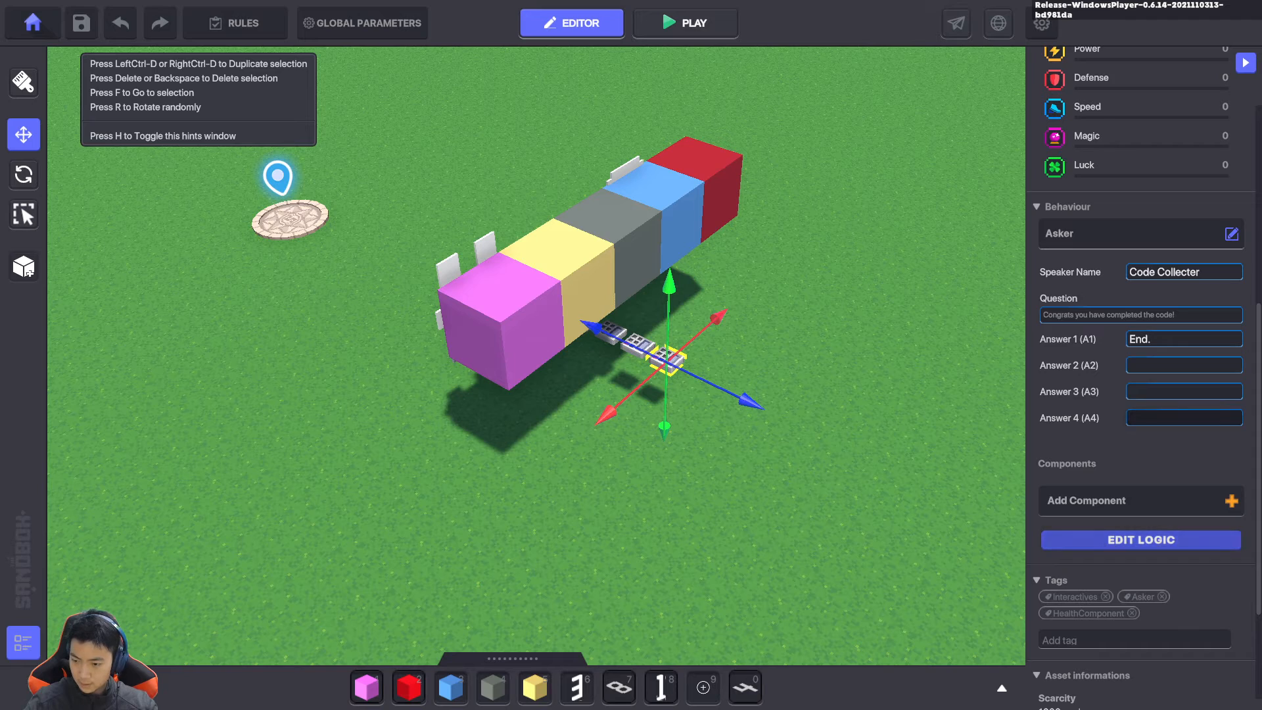
click(1148, 535)
click(1173, 289)
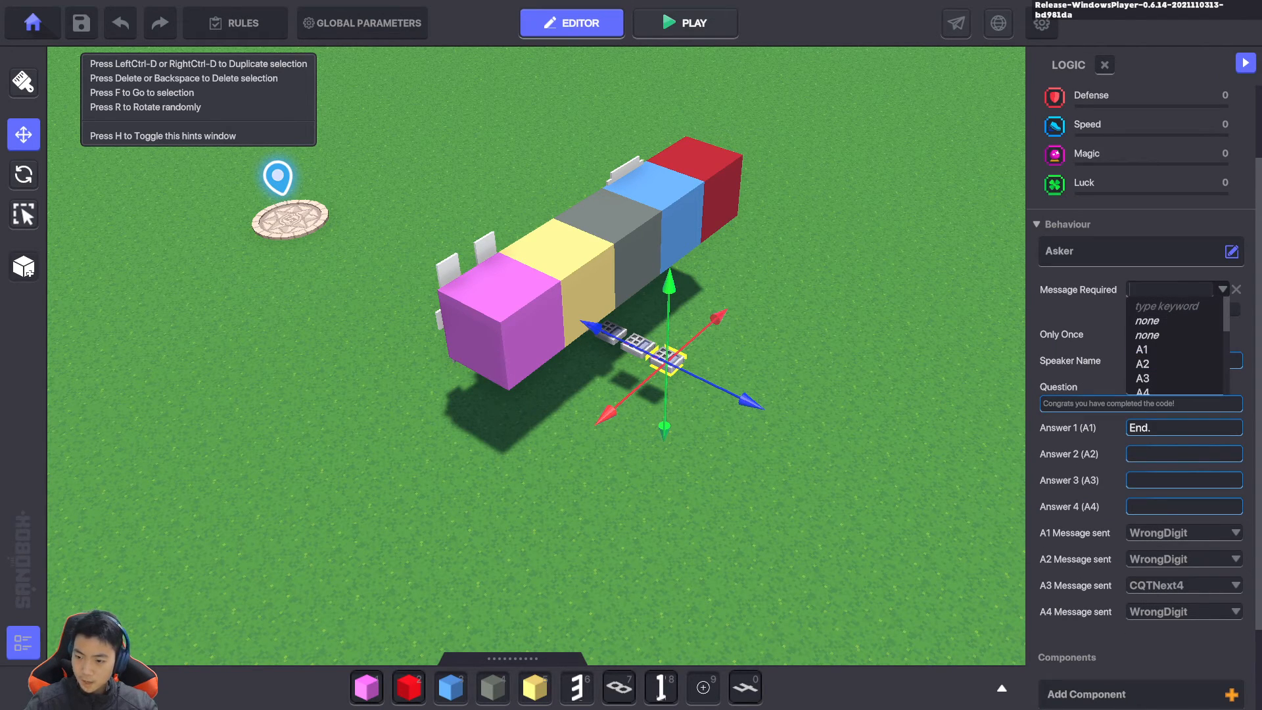
text(CQT)
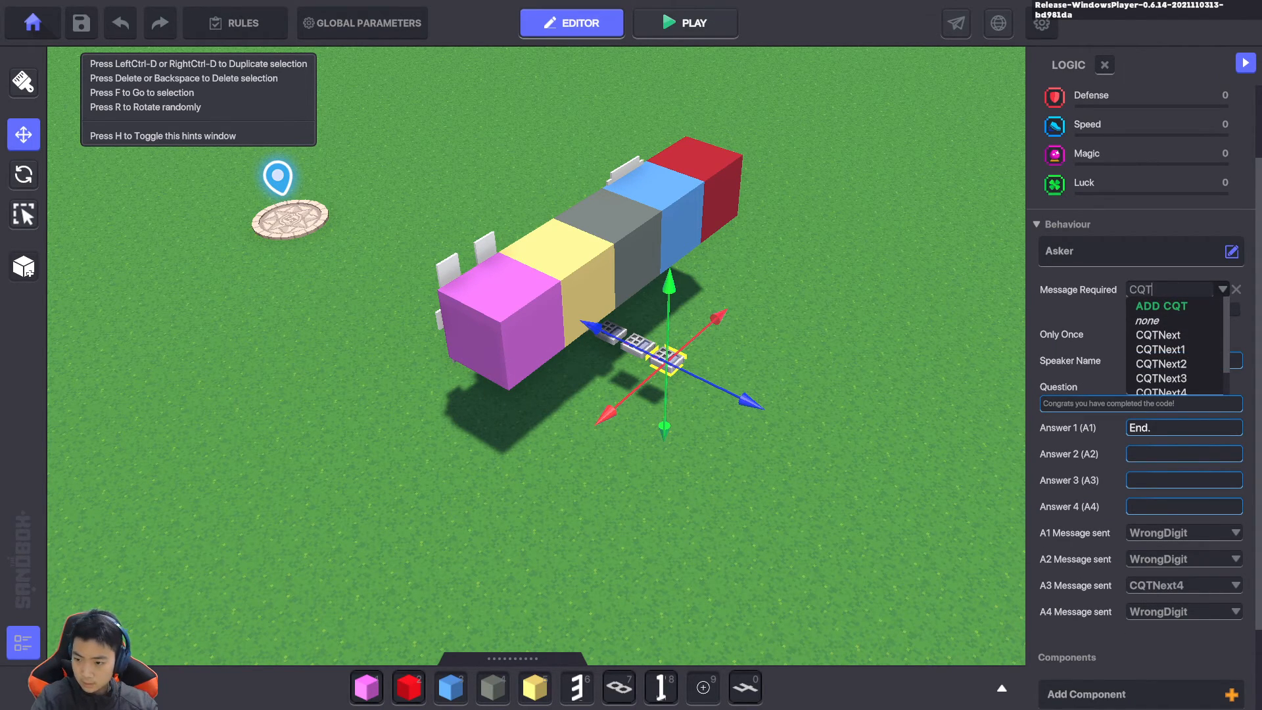
scroll(1175, 345, down, 1)
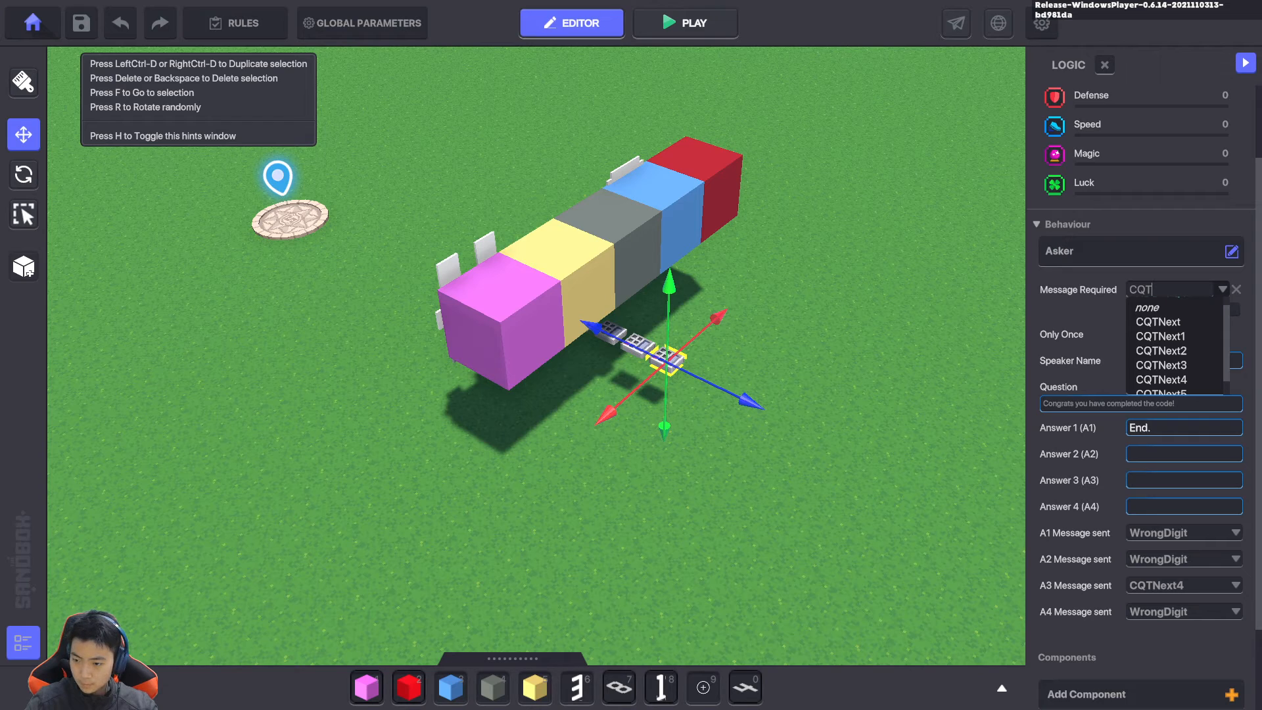
click(1161, 379)
Set the messages sent by all four answers of the congratulations Asker to none
scroll(1177, 394, down, 2)
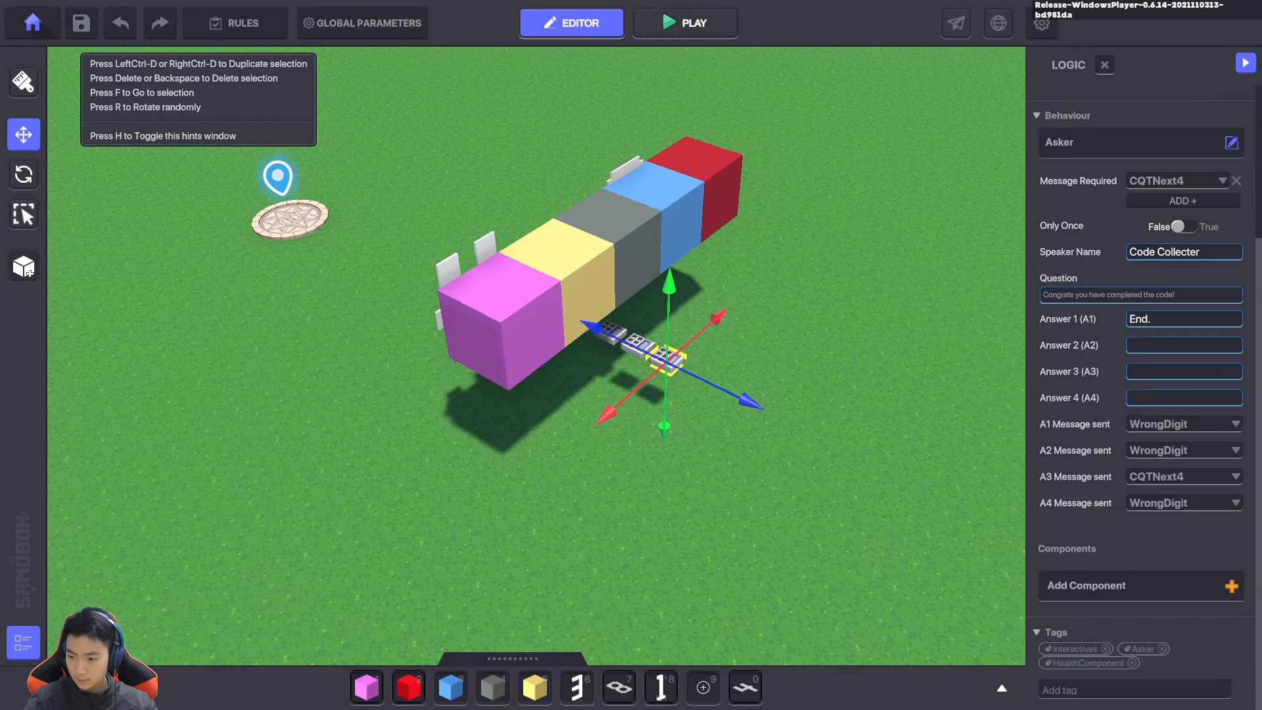
click(1177, 475)
click(1147, 508)
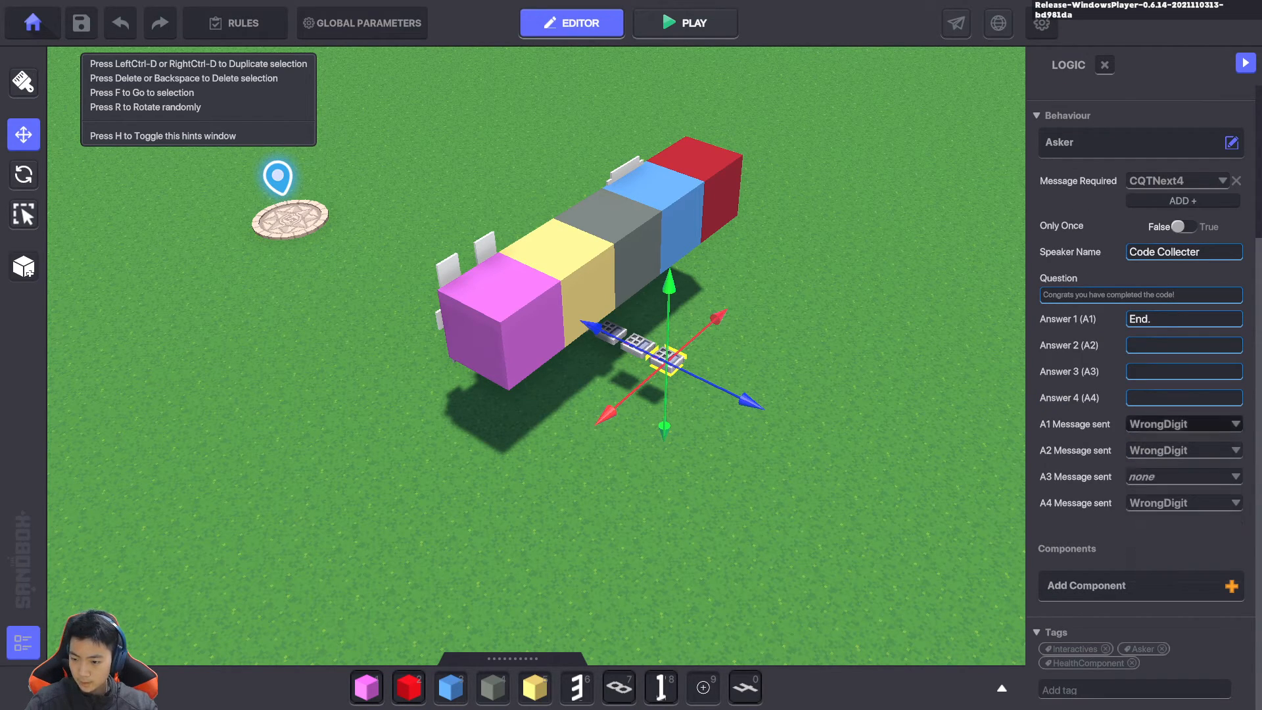
click(1176, 424)
click(1148, 456)
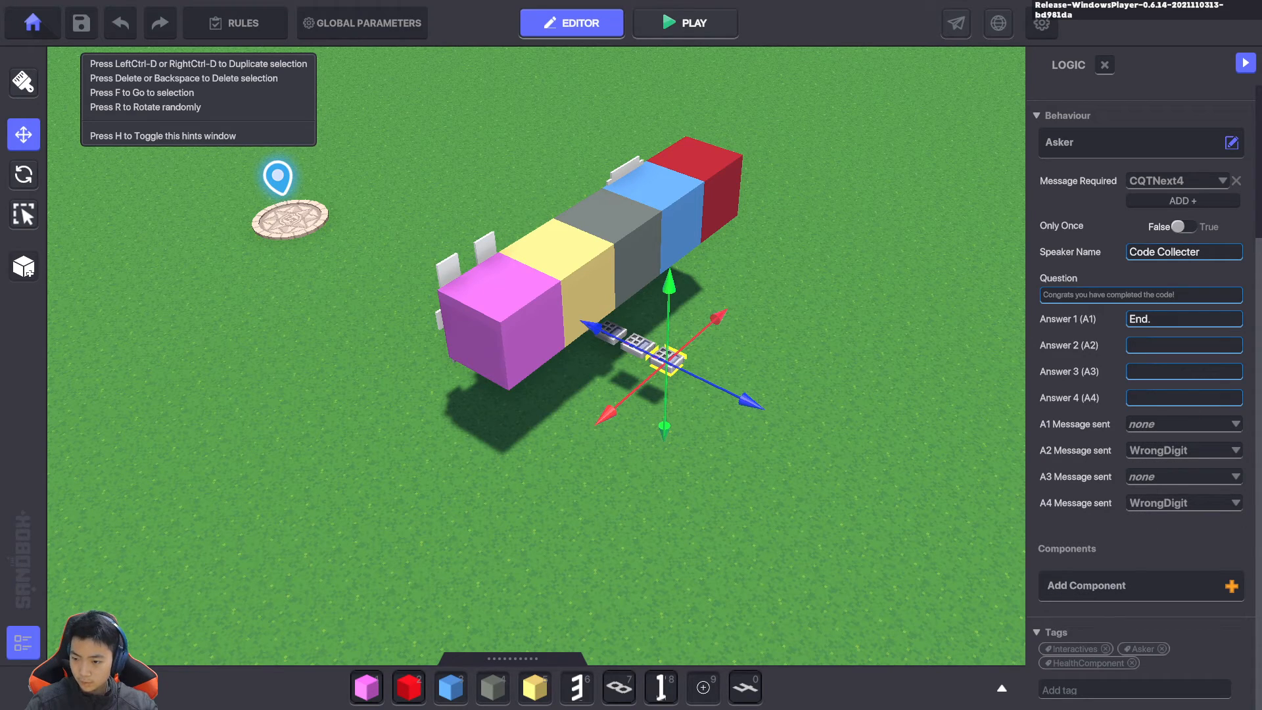
click(1177, 450)
click(1148, 481)
click(1177, 503)
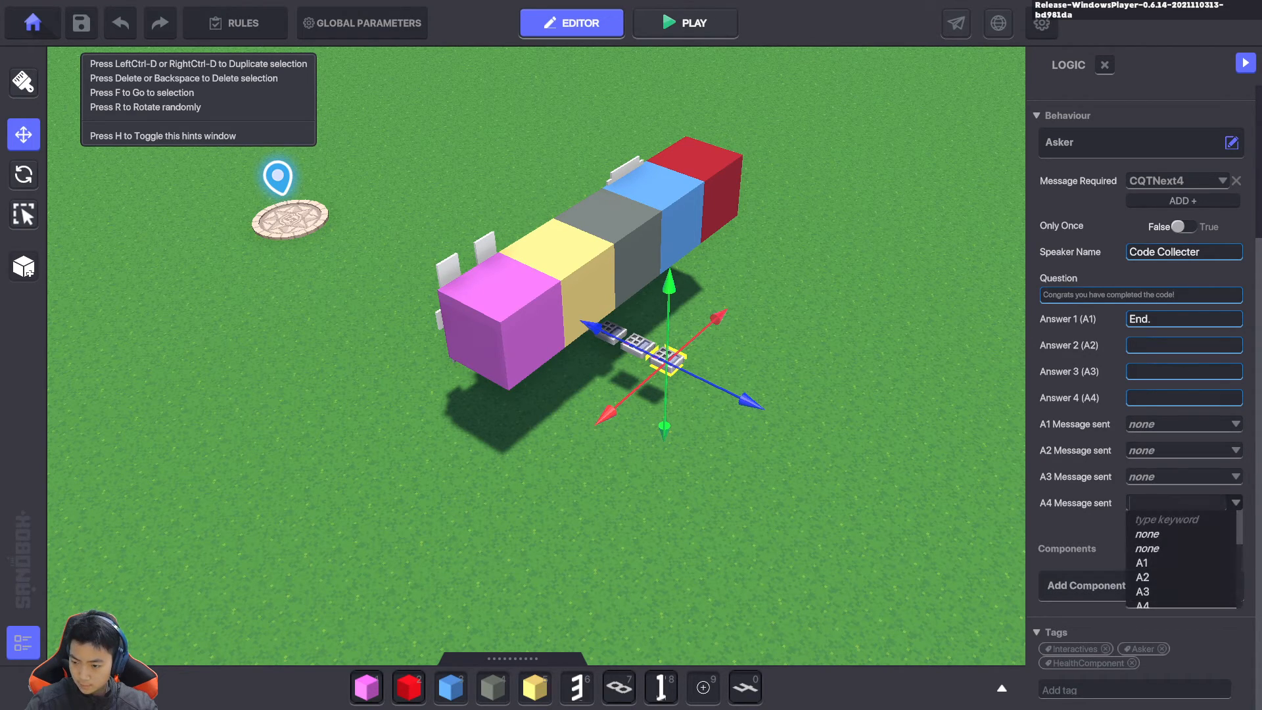
click(1147, 533)
Set the message sent by answer 1 of the congratulations Asker to FinishColour
click(1177, 424)
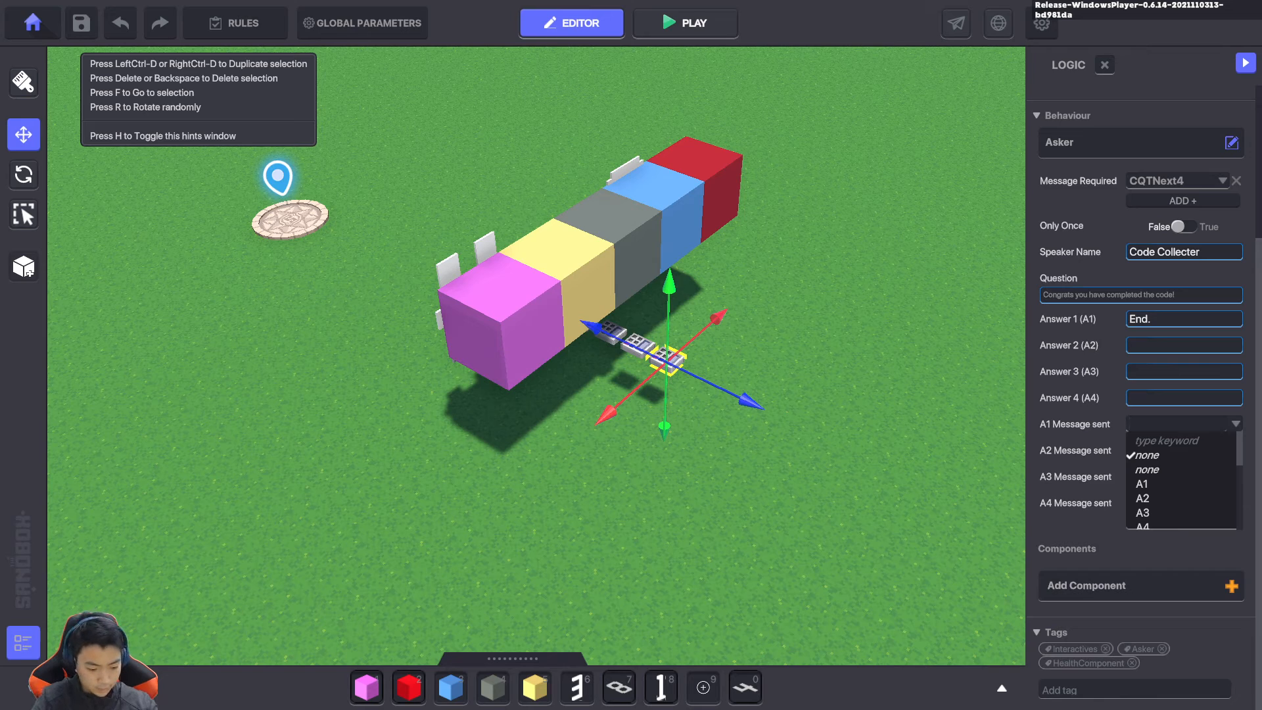
text(Fin)
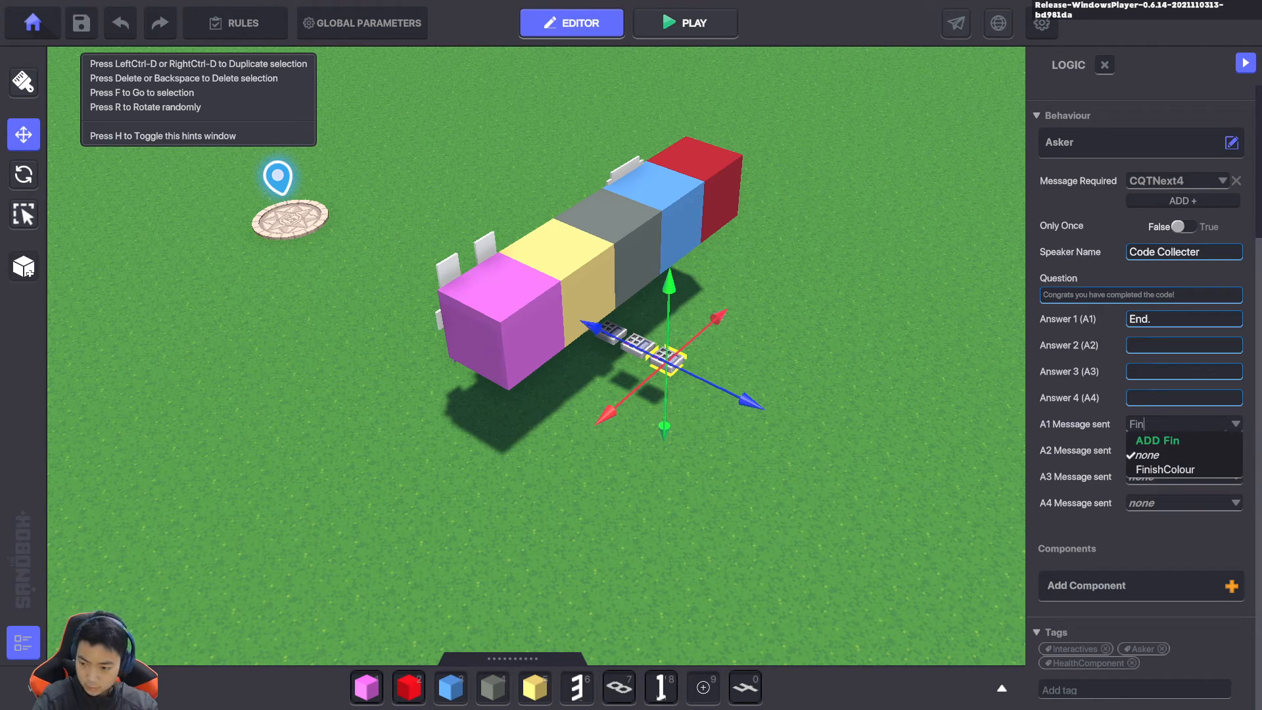
click(1165, 469)
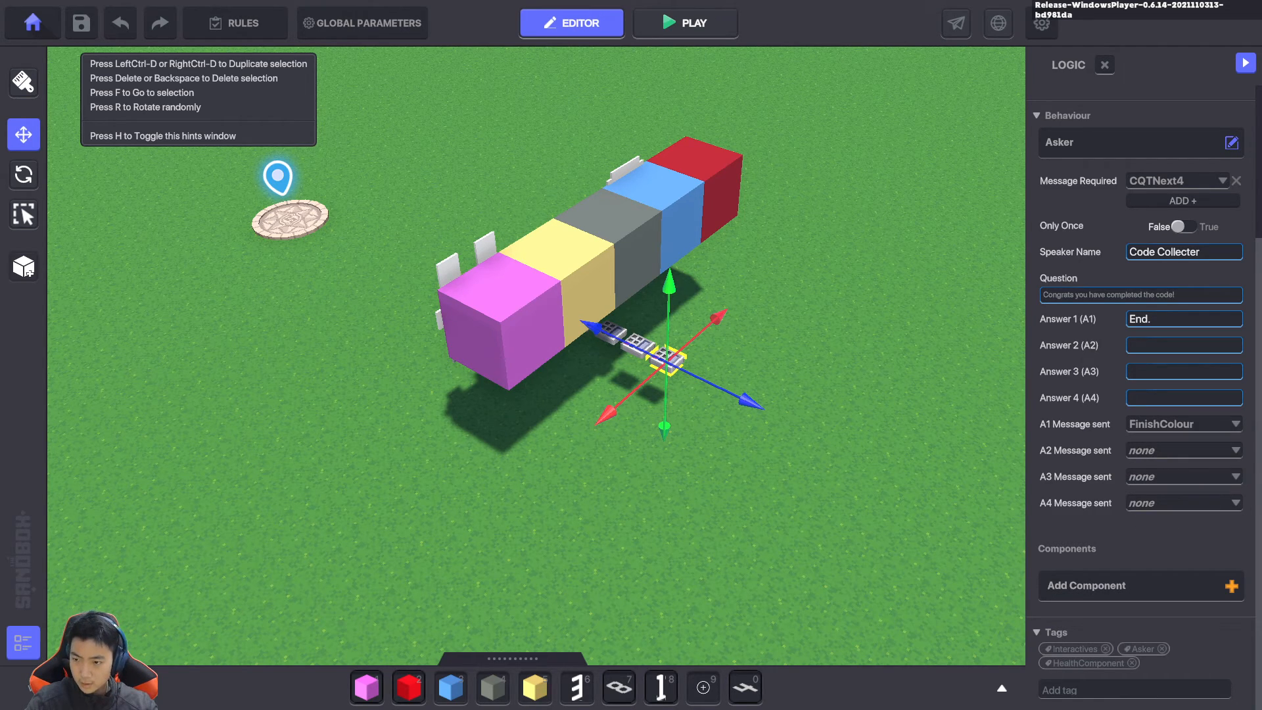
Select the row of chained NumPad Switches beside the glass block and hide them
right_drag(537, 355, 690, 266)
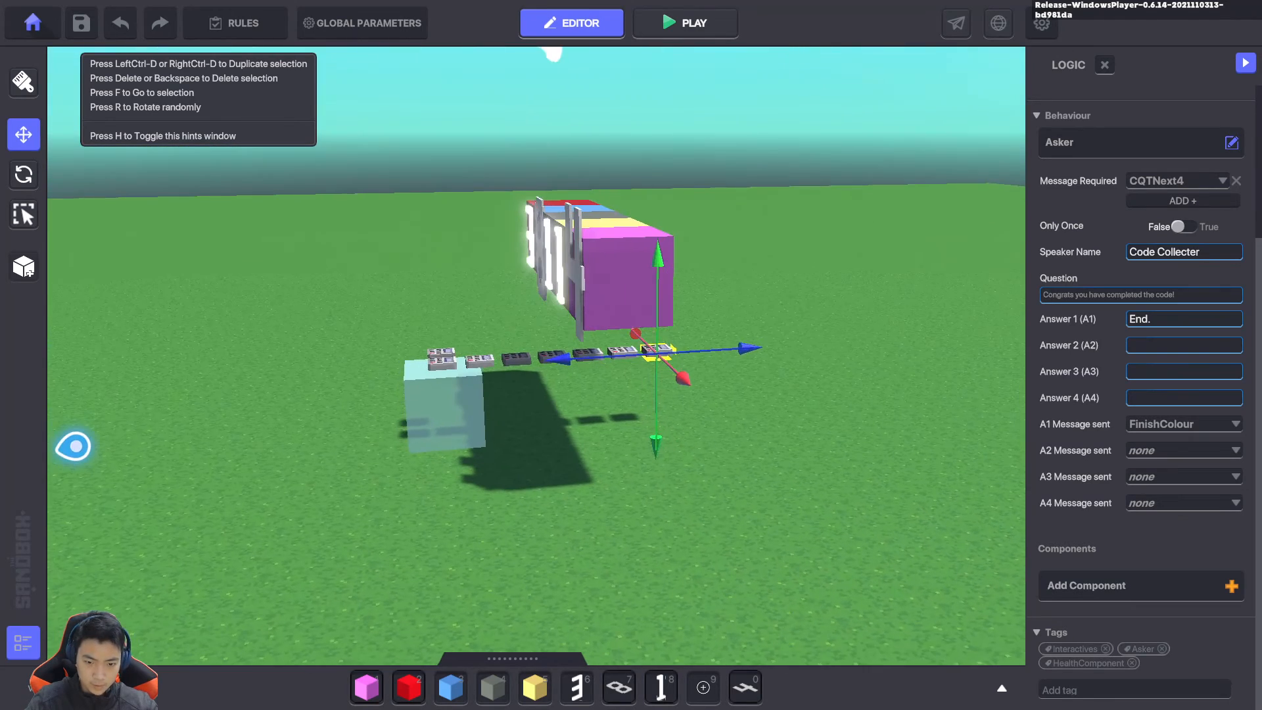
click(24, 215)
drag(692, 374, 466, 347)
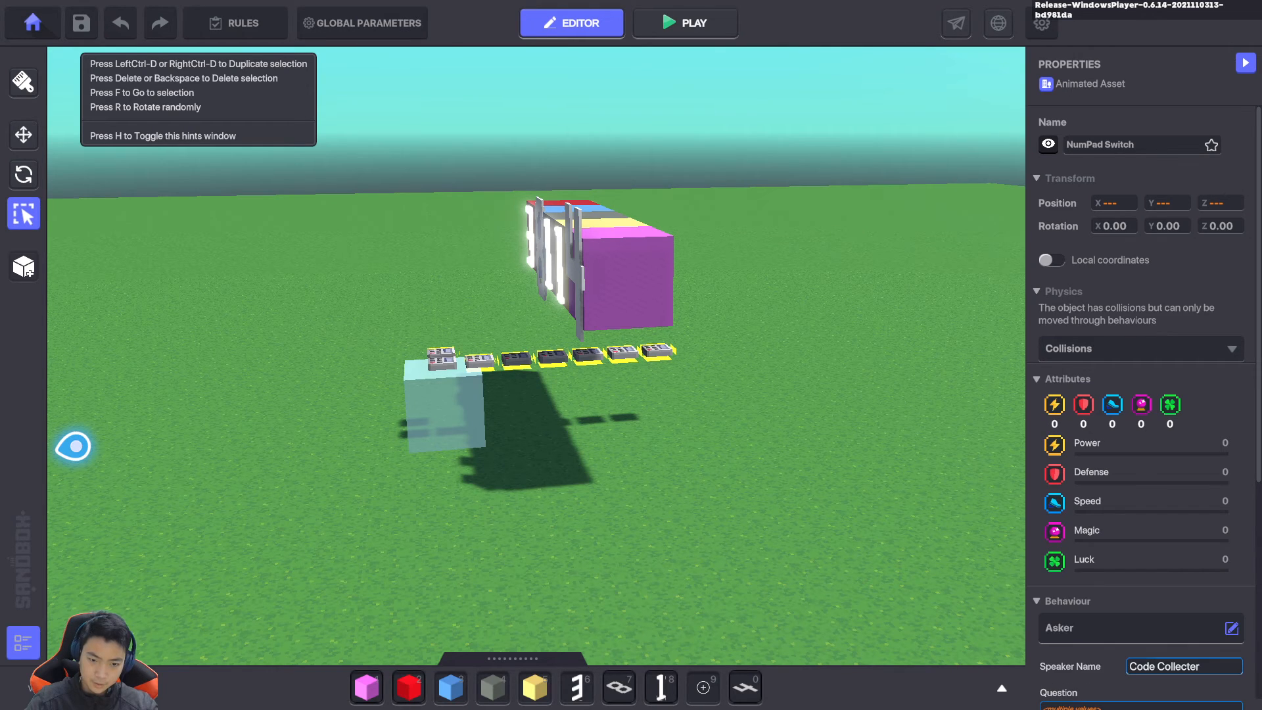
Start a play-test, go to the keypad and answer Yes to start filling in the code
click(685, 23)
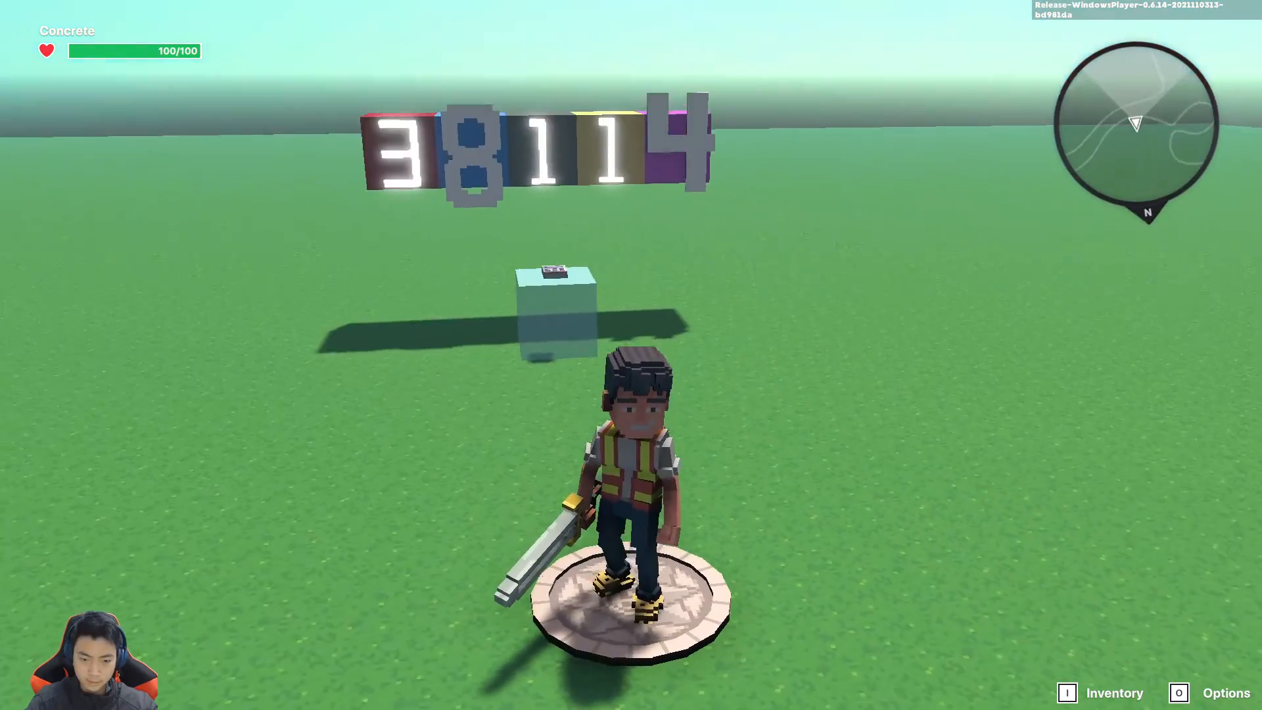
key(w)
key(d)
key(e)
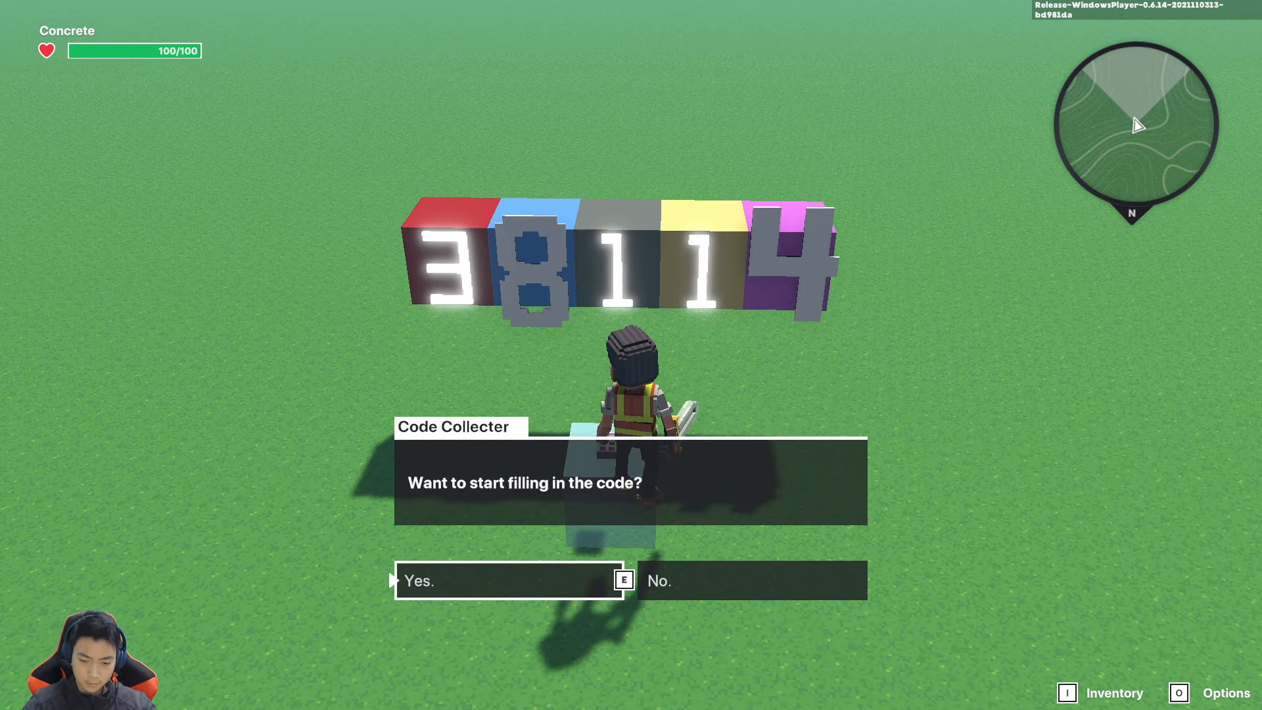
key(e)
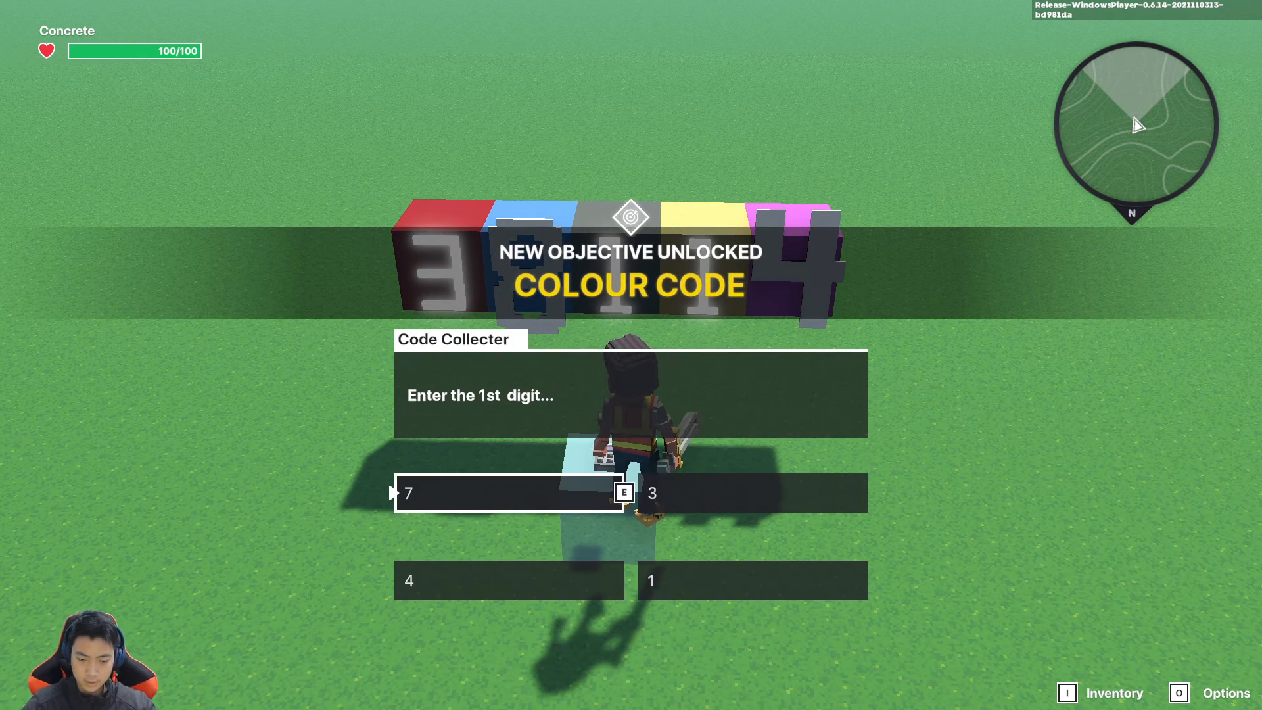
Answer the first four digit prompts correctly with 3, 8, 1 and 1
key(d)
key(e)
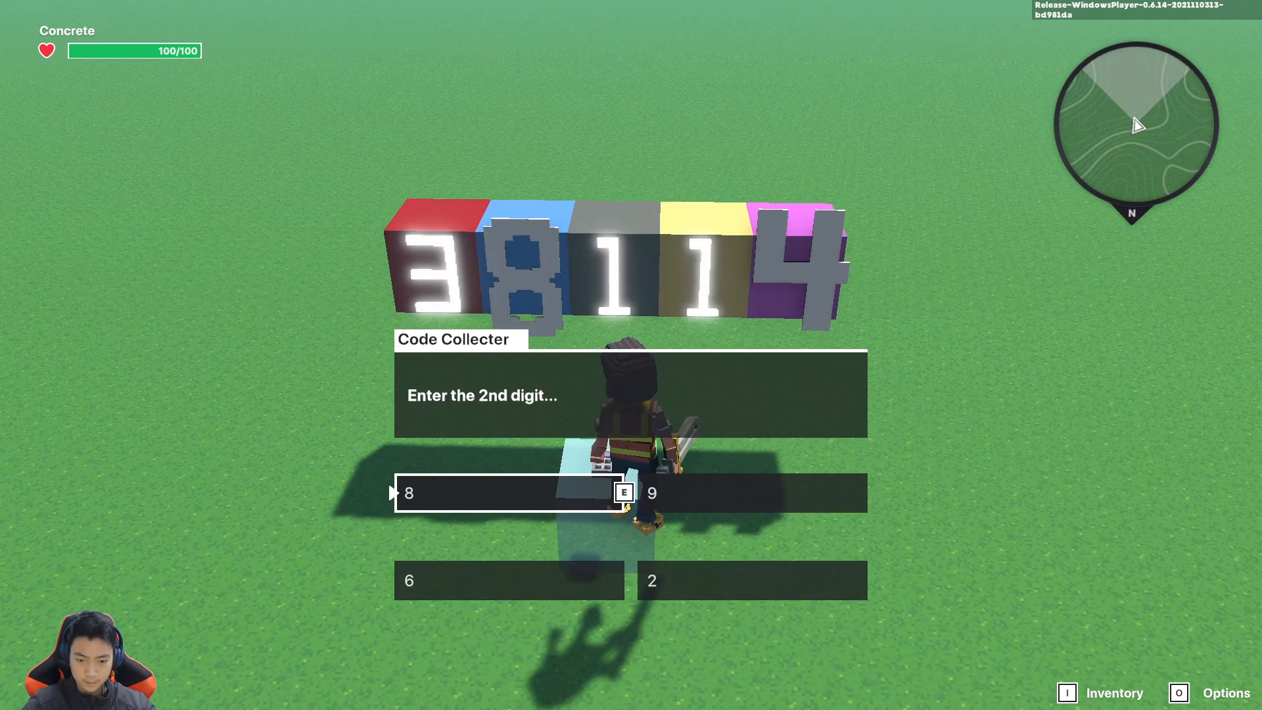
key(e)
key(s)
key(w)
key(d)
key(e)
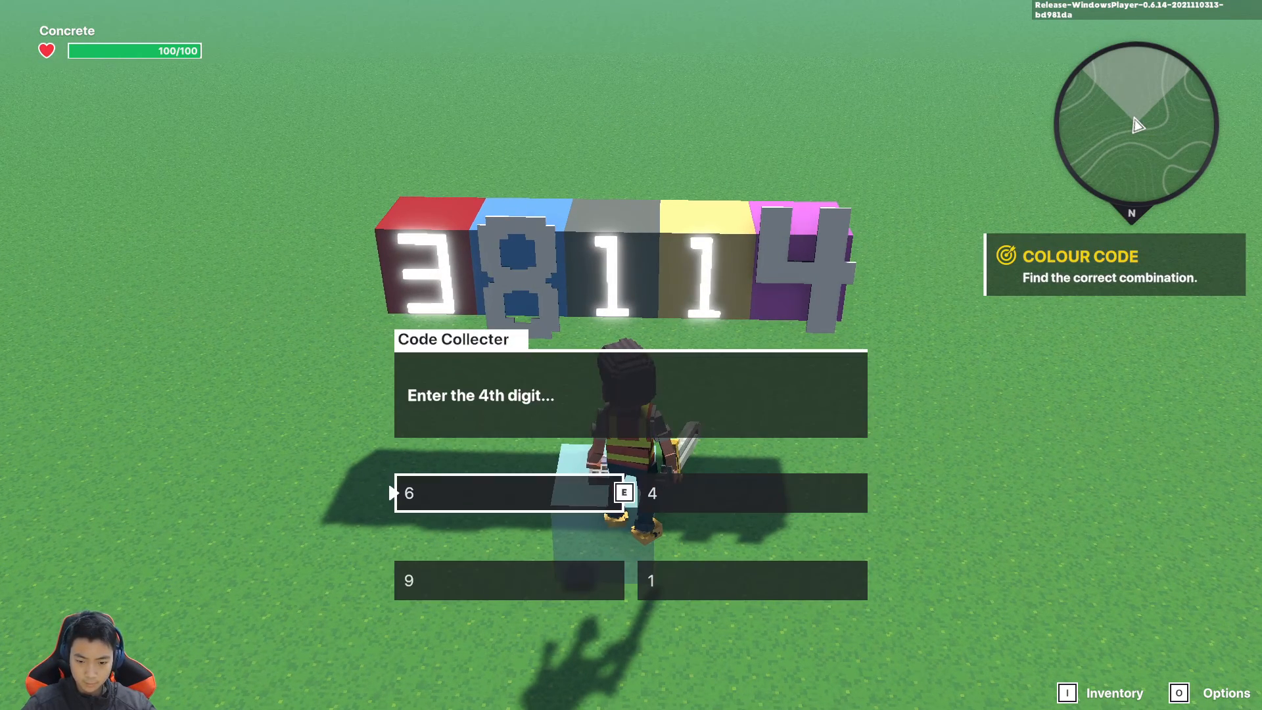
key(s)
key(d)
key(e)
Answer the fifth digit prompt with the wrong digit 9 and accept Try Again
key(s)
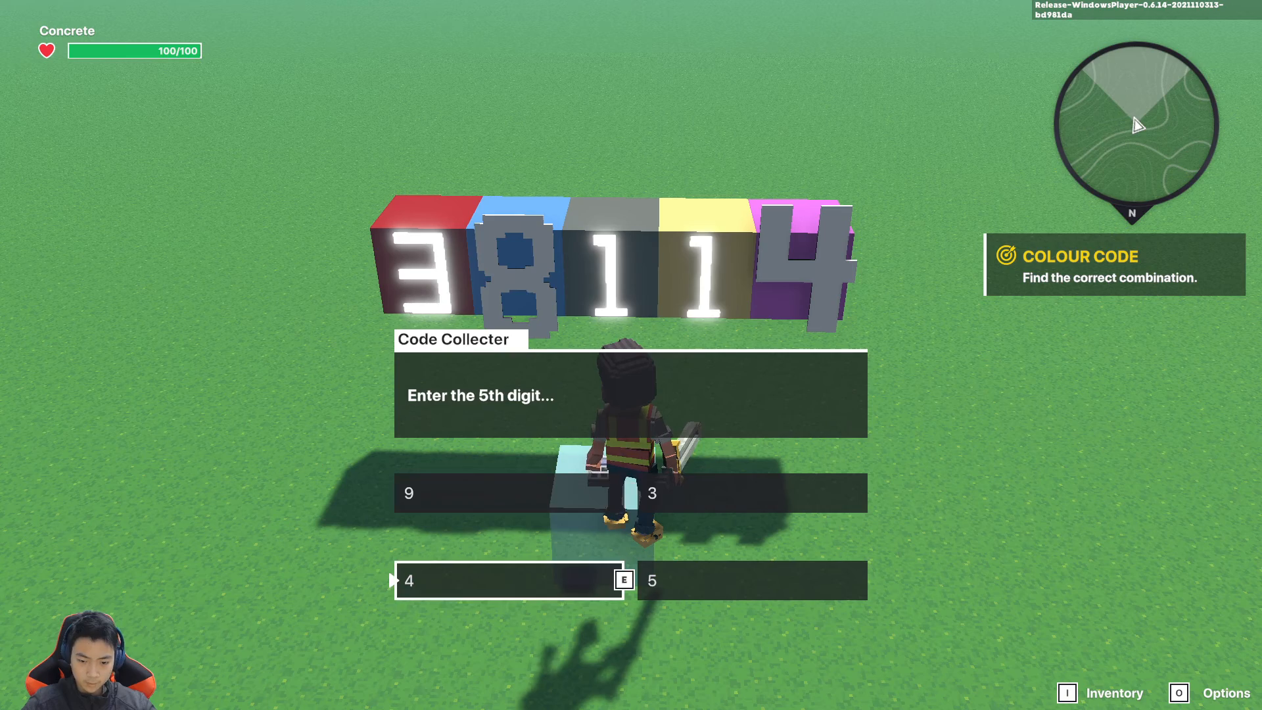
key(w)
key(d)
key(a)
key(e)
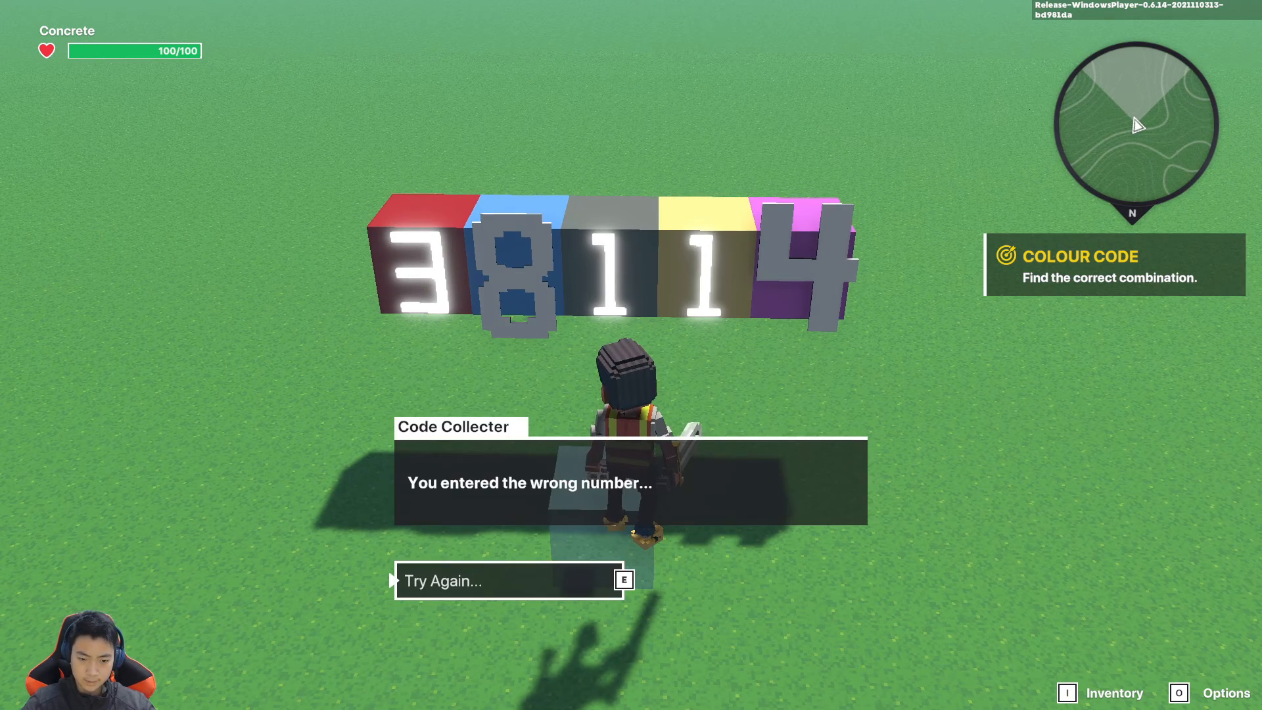
key(e)
Restart the code entry, answer the prompts with 3, 8, 1, 1 and 4, and close the congratulations dialog
key(e)
key(d)
key(e)
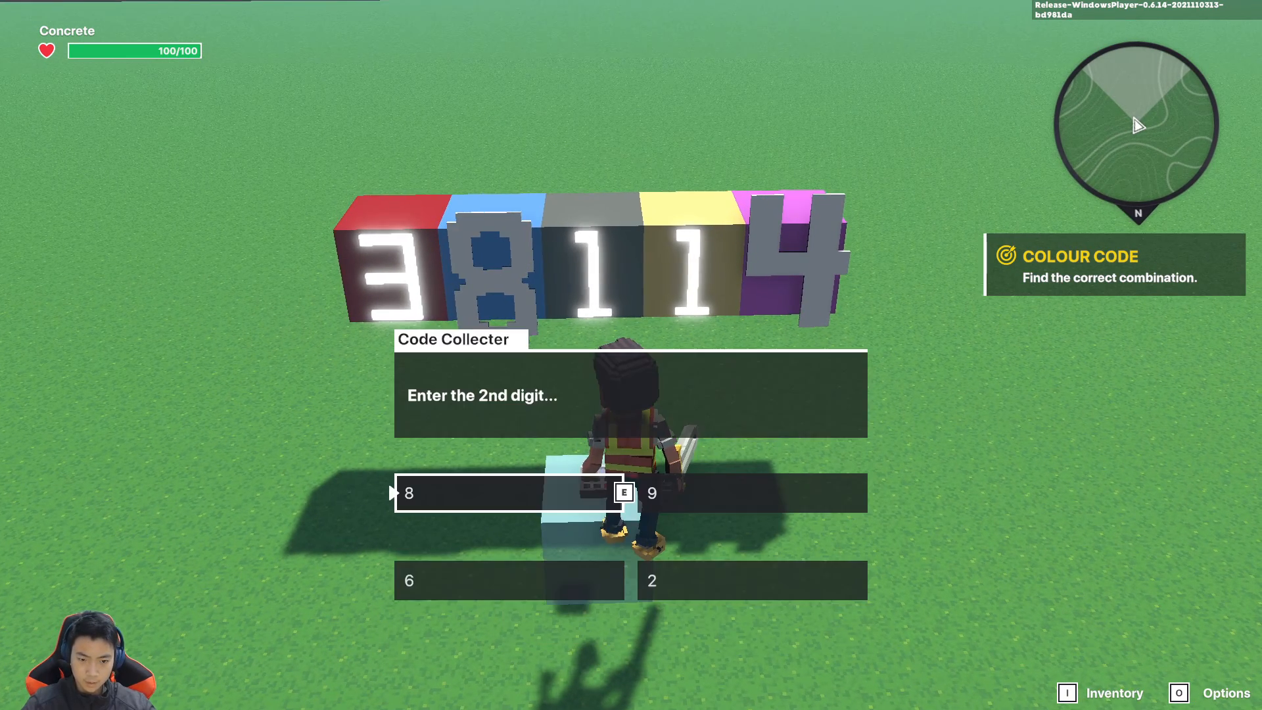
key(e)
key(d)
key(e)
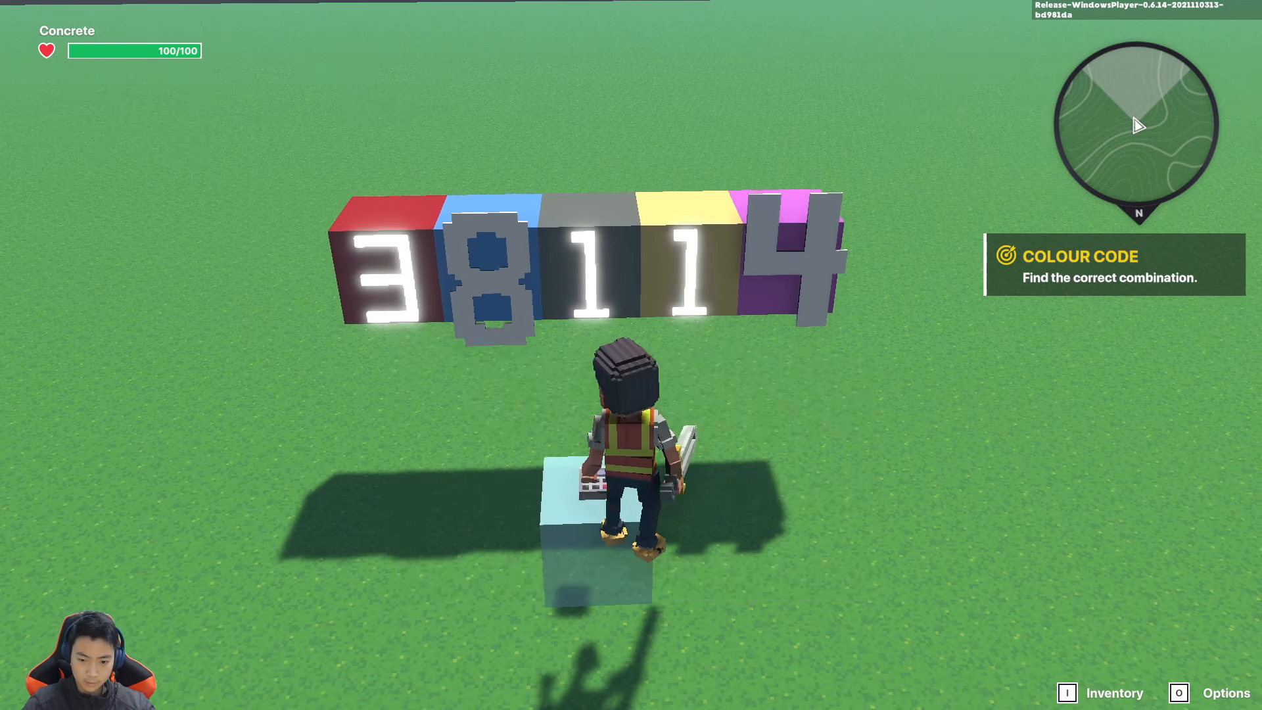
key(s)
key(d)
key(e)
key(s)
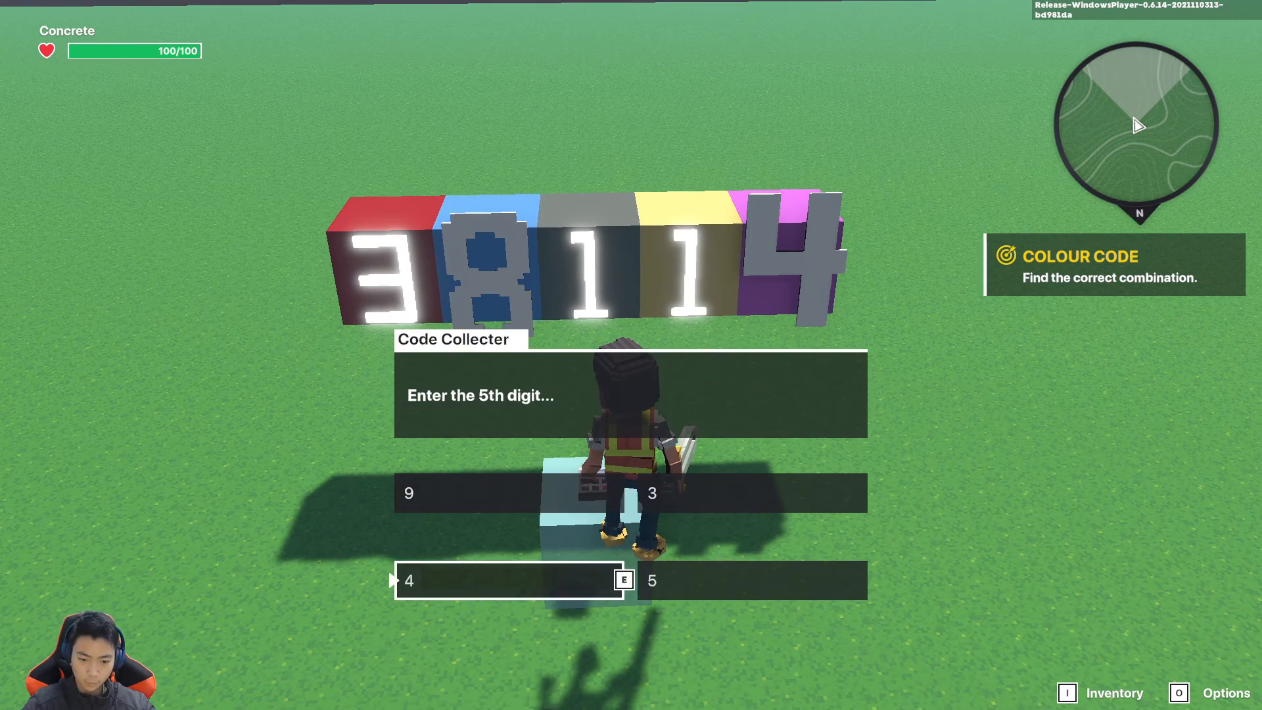
key(e)
key(e)
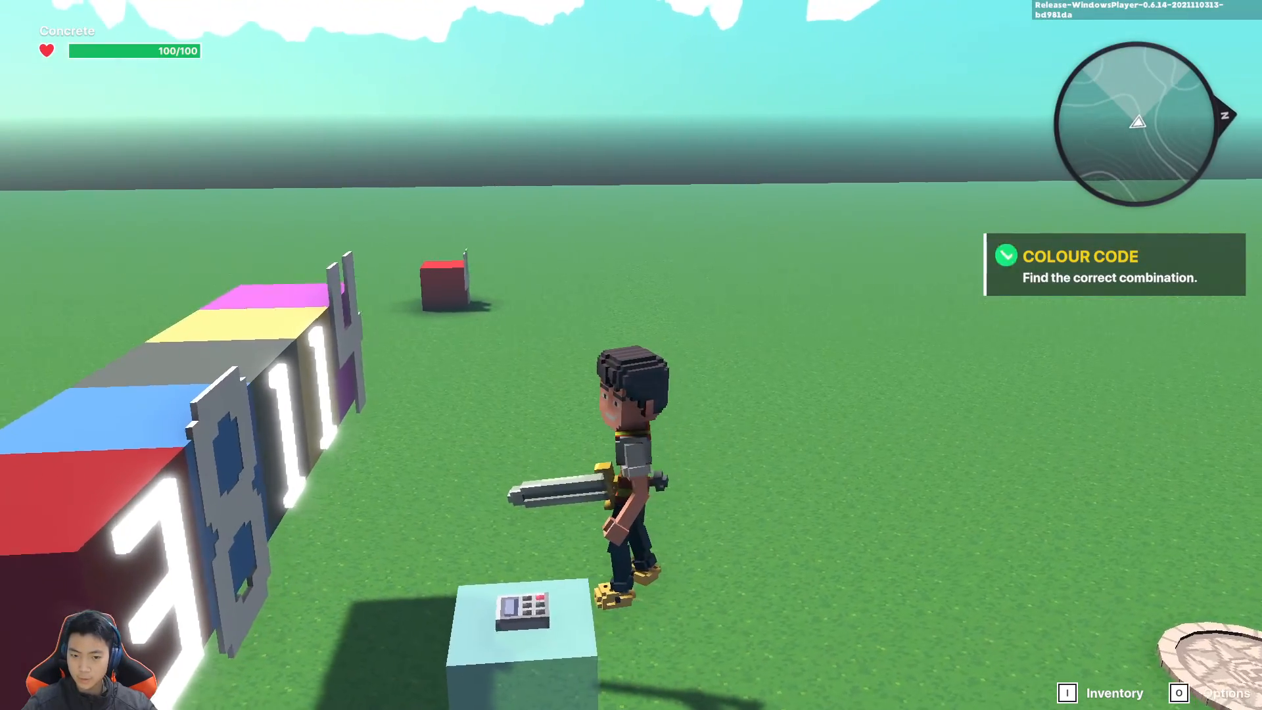
Move and jump the character around the keypad block to check the area, and return to the editor
key(w)
key(space)
key(d)
key(space)
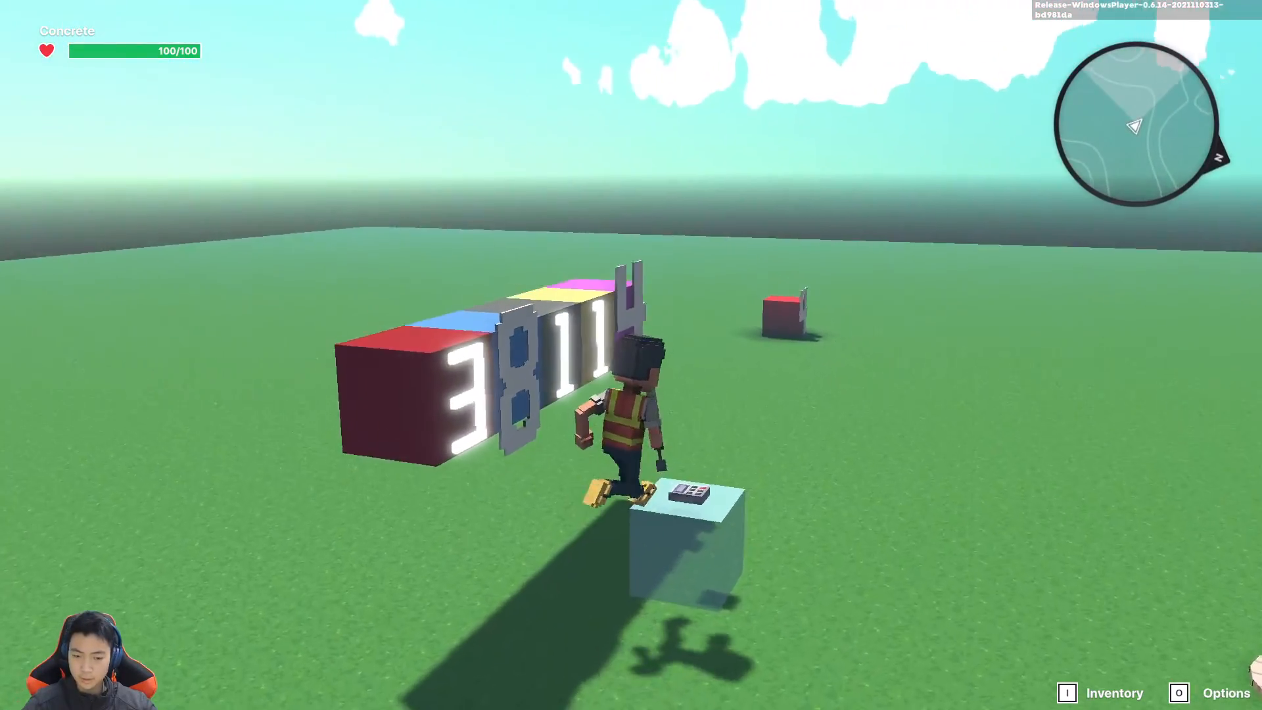
key(a)
key(space)
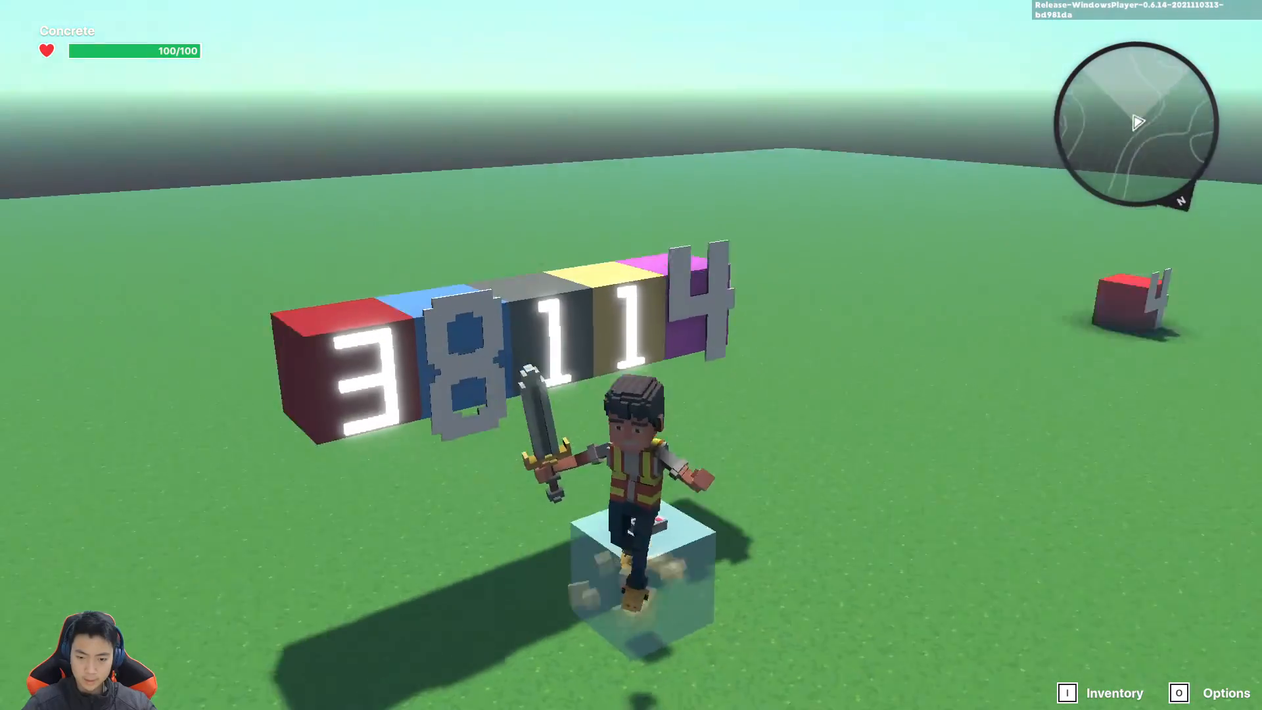
key(d)
key(space)
key(ctrl+p)
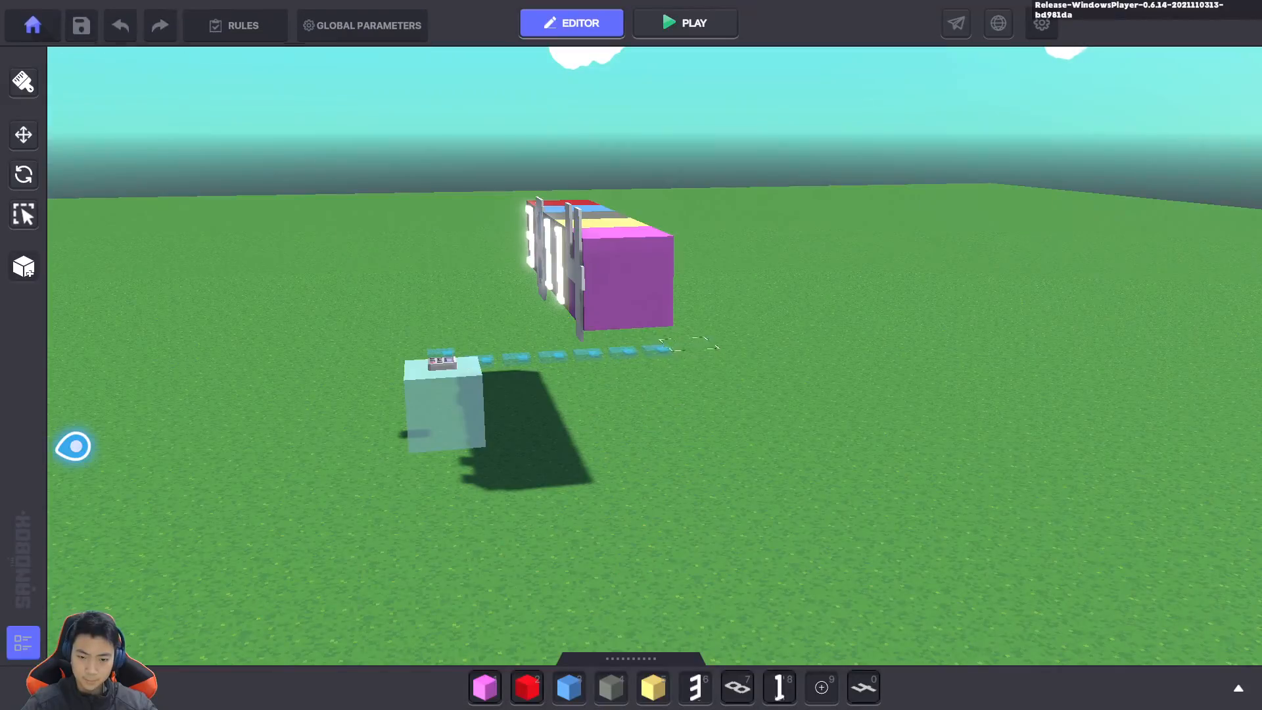
Select the hidden row of NumPad Switches, change their collision physics setting and deselect them
mouse_move(688, 390)
right_down()
mouse_move(816, 405)
mouse_move(709, 373)
right_up()
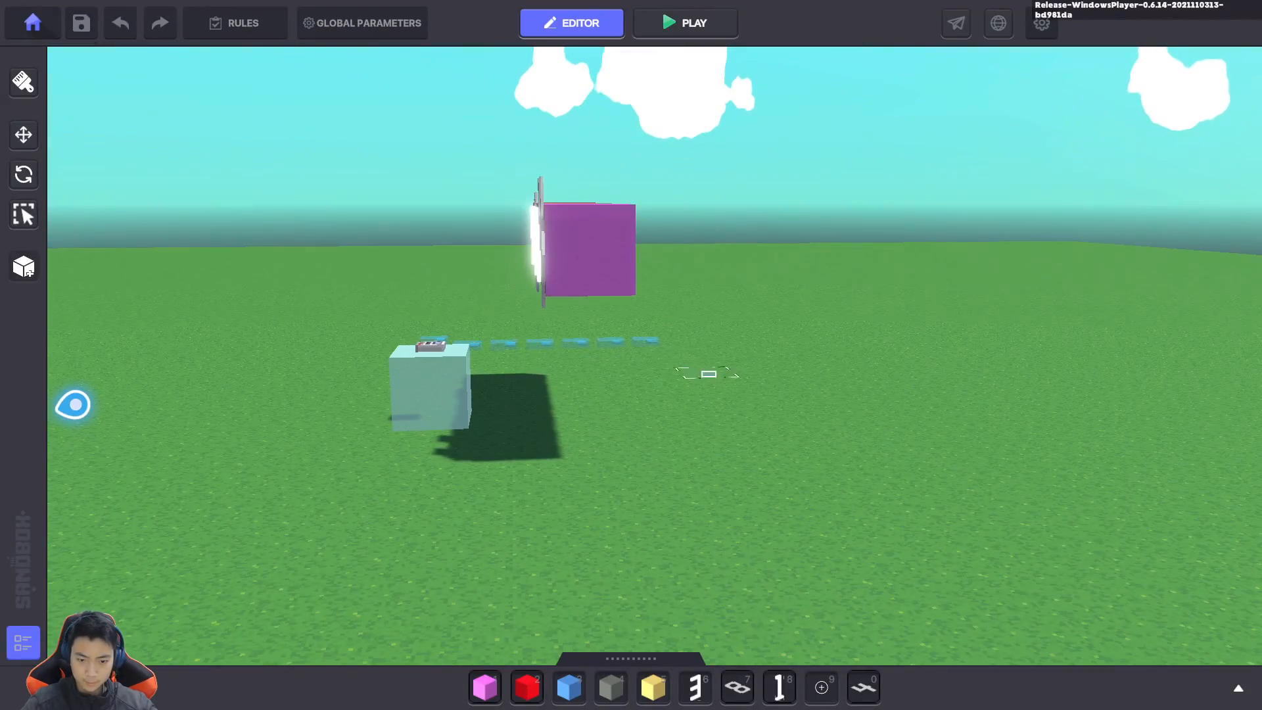
drag(716, 377, 462, 328)
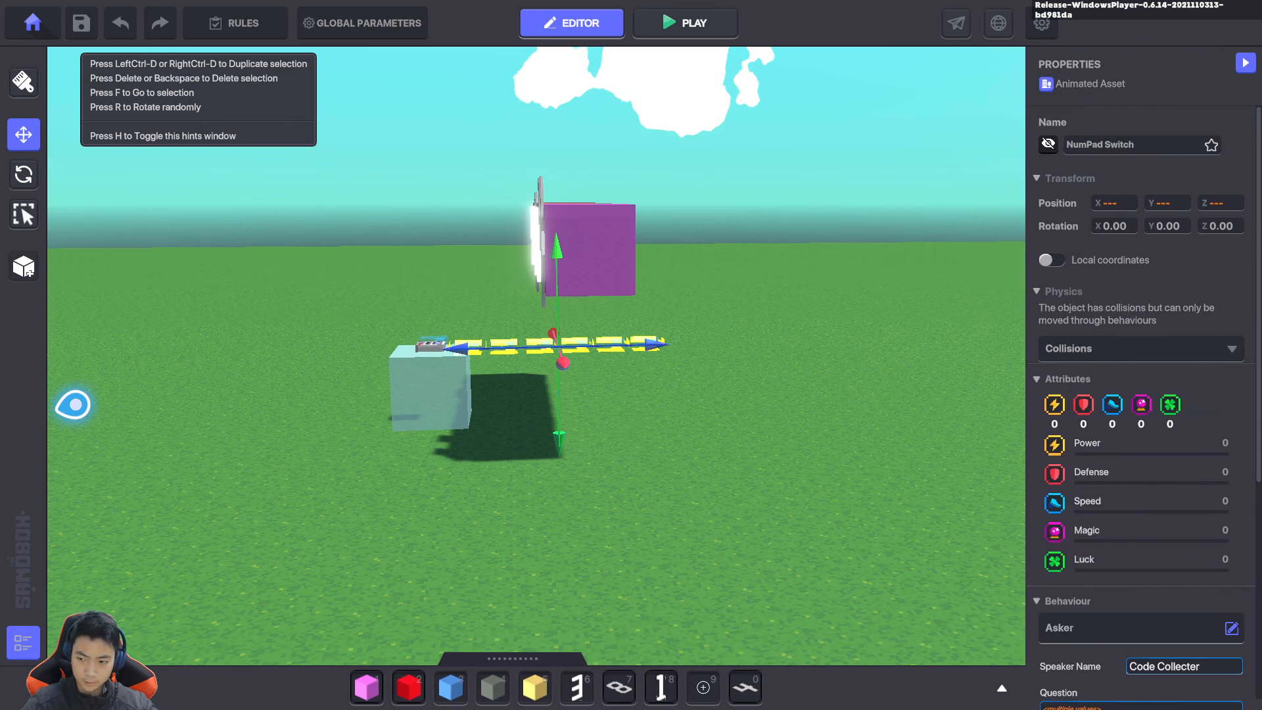
click(1070, 390)
key(Escape)
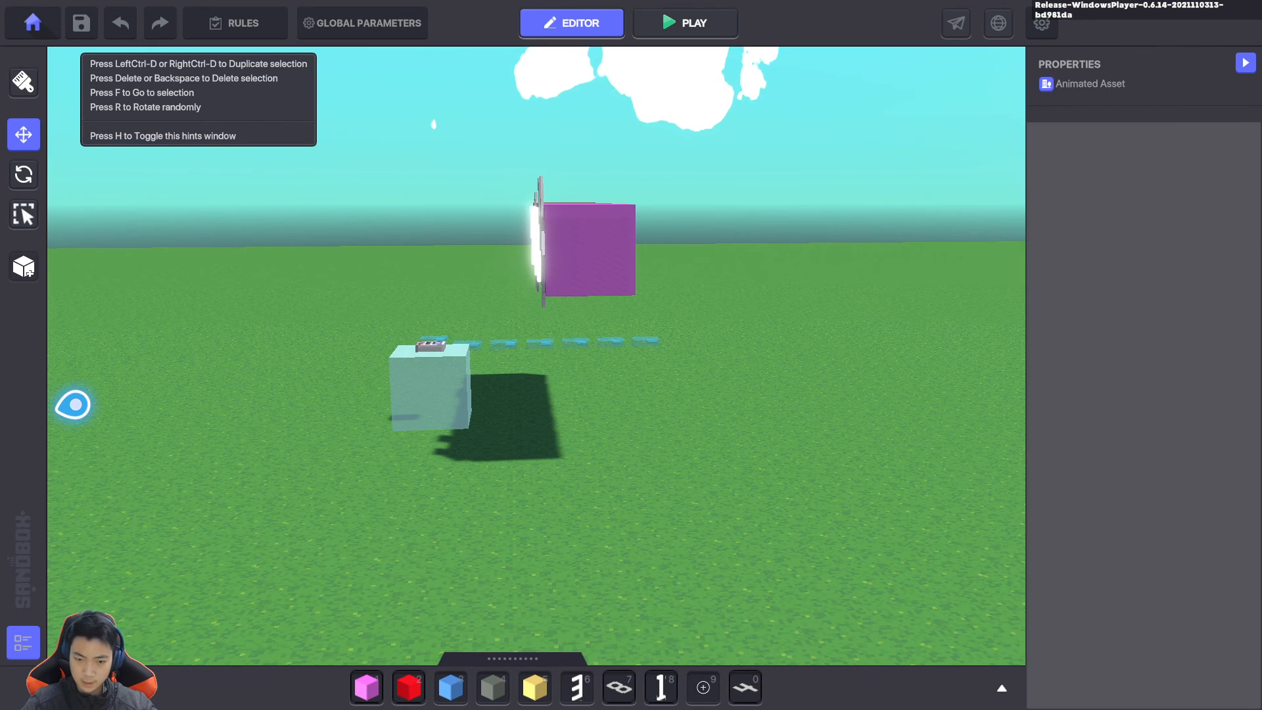
Play-test again, running the character around the keypad block and through the area of the hidden switches
right_drag(658, 355, 776, 388)
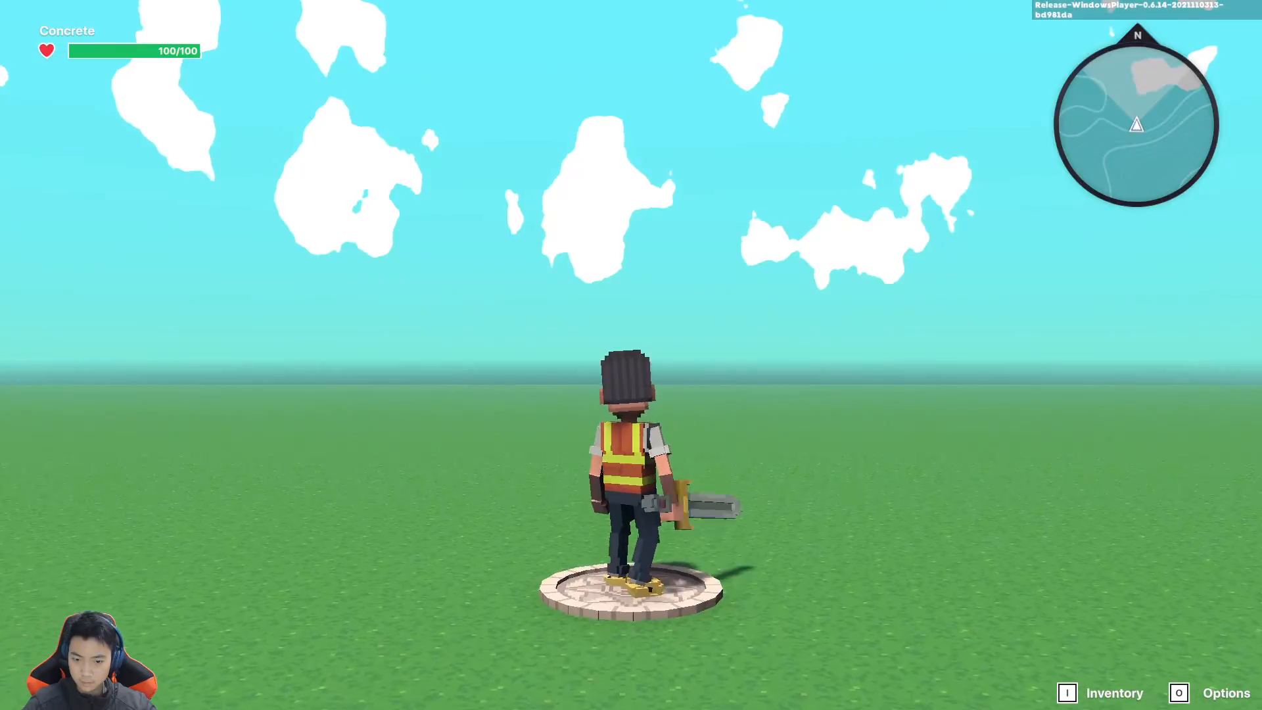
key(w)
key(w)
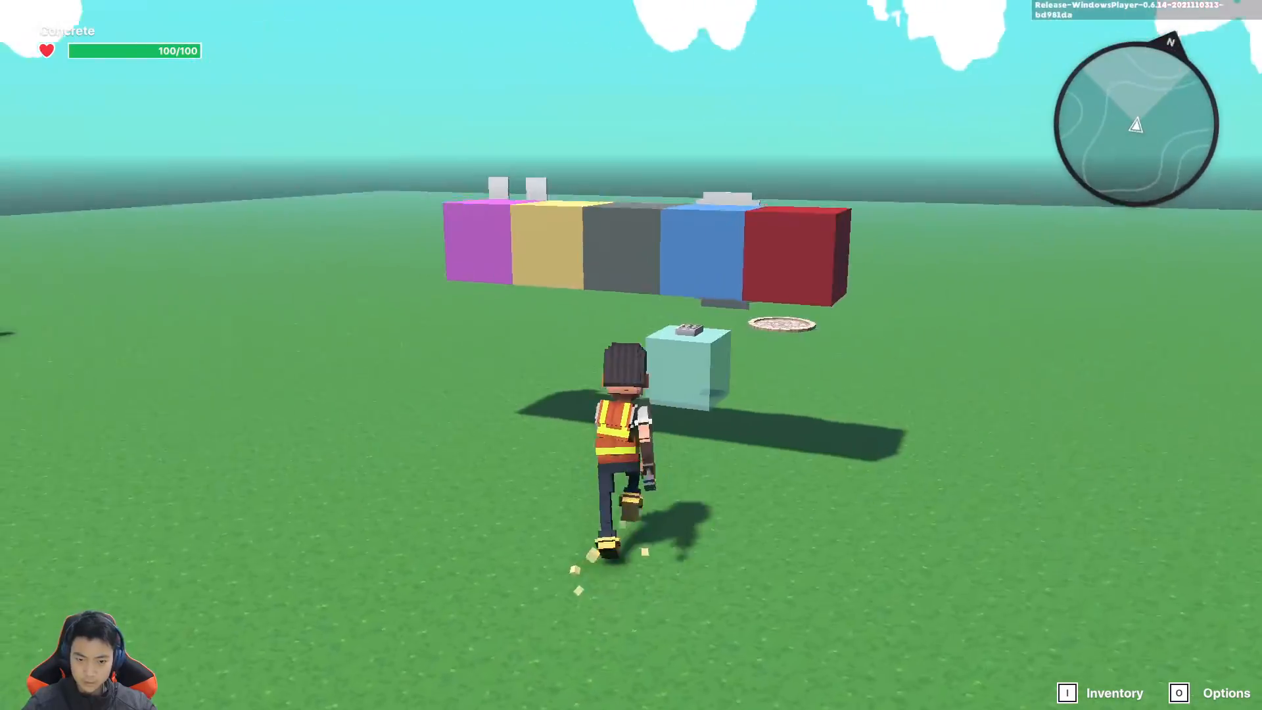
key(w)
key(space)
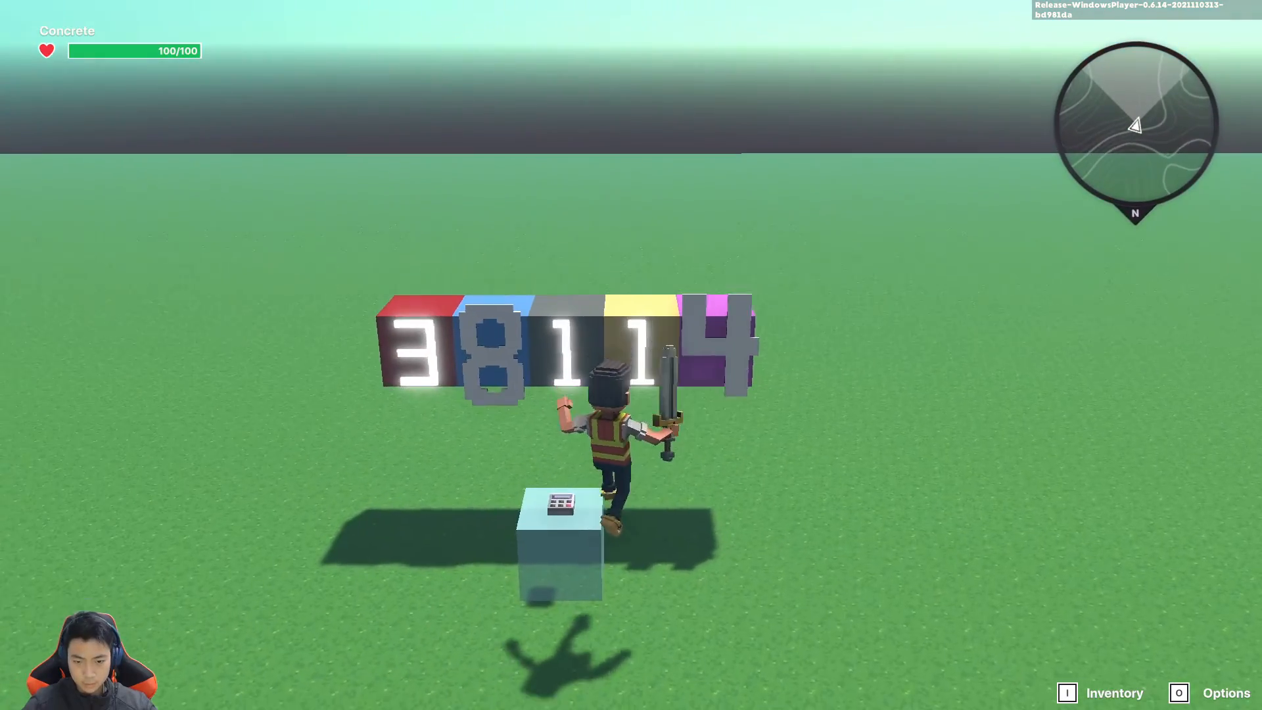
key(a)
key(s)
key(d)
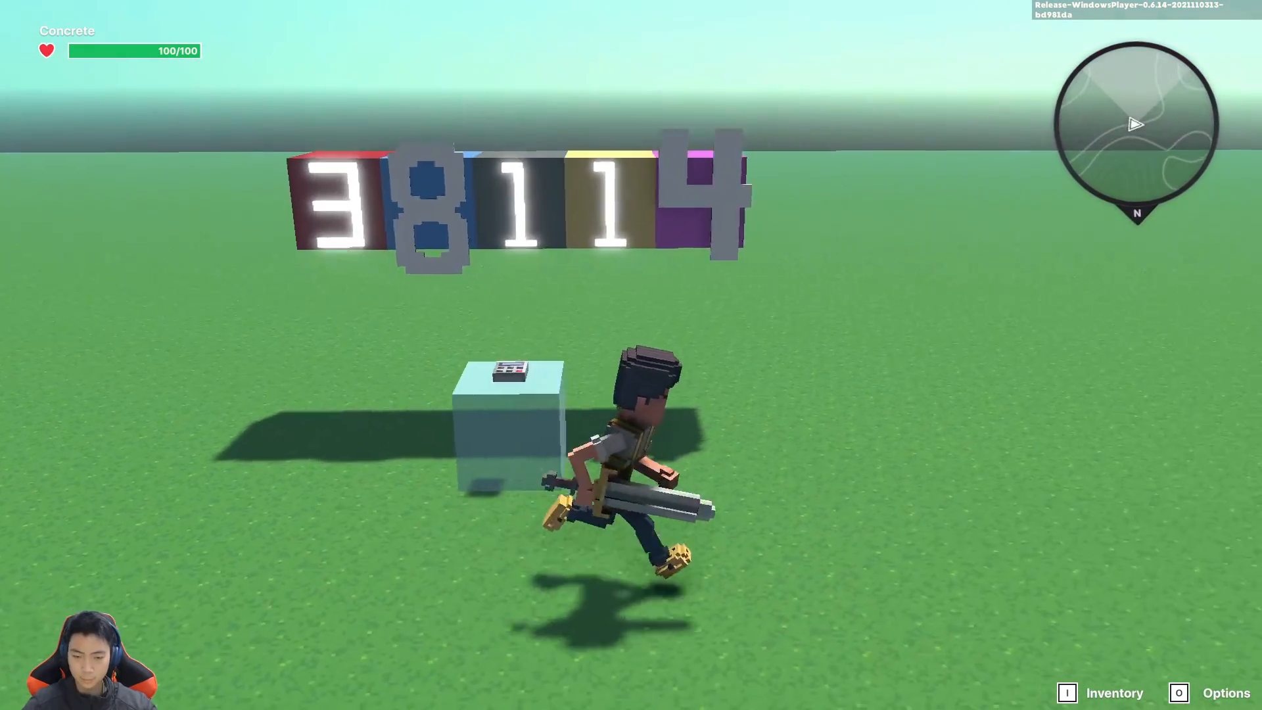
key(s)
key(w)
key(a)
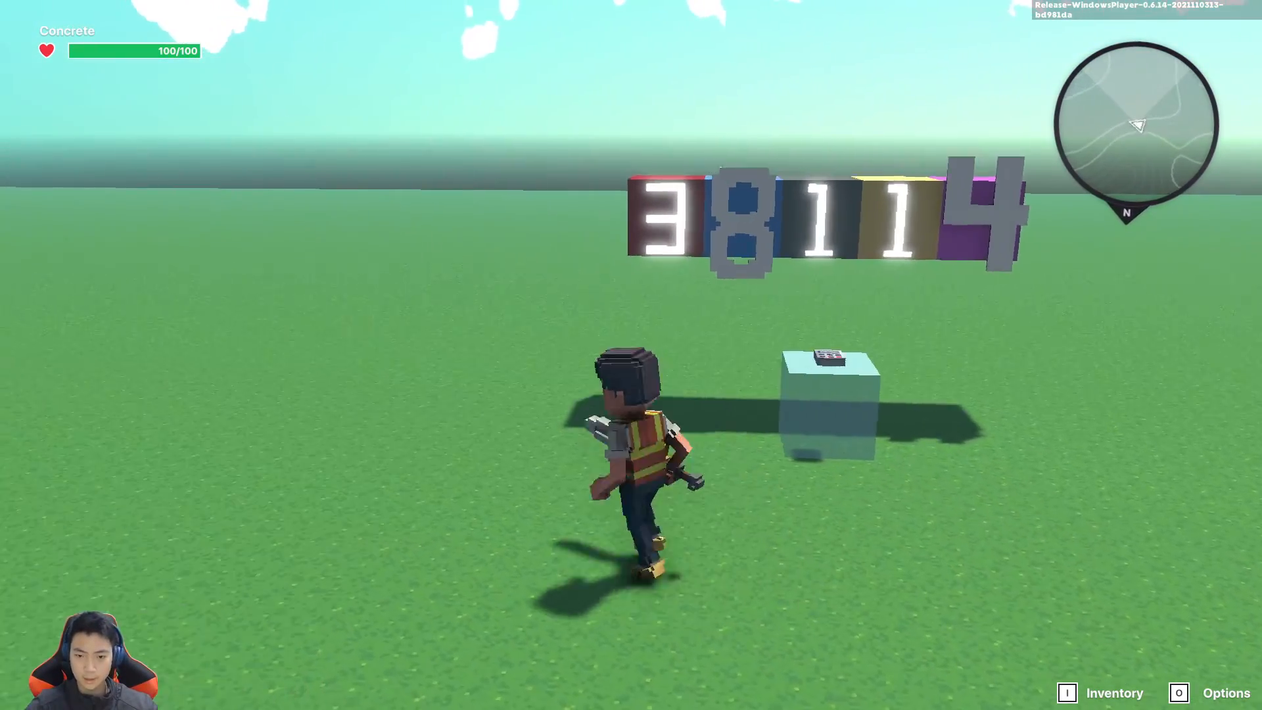
key(w)
key(d)
key(s)
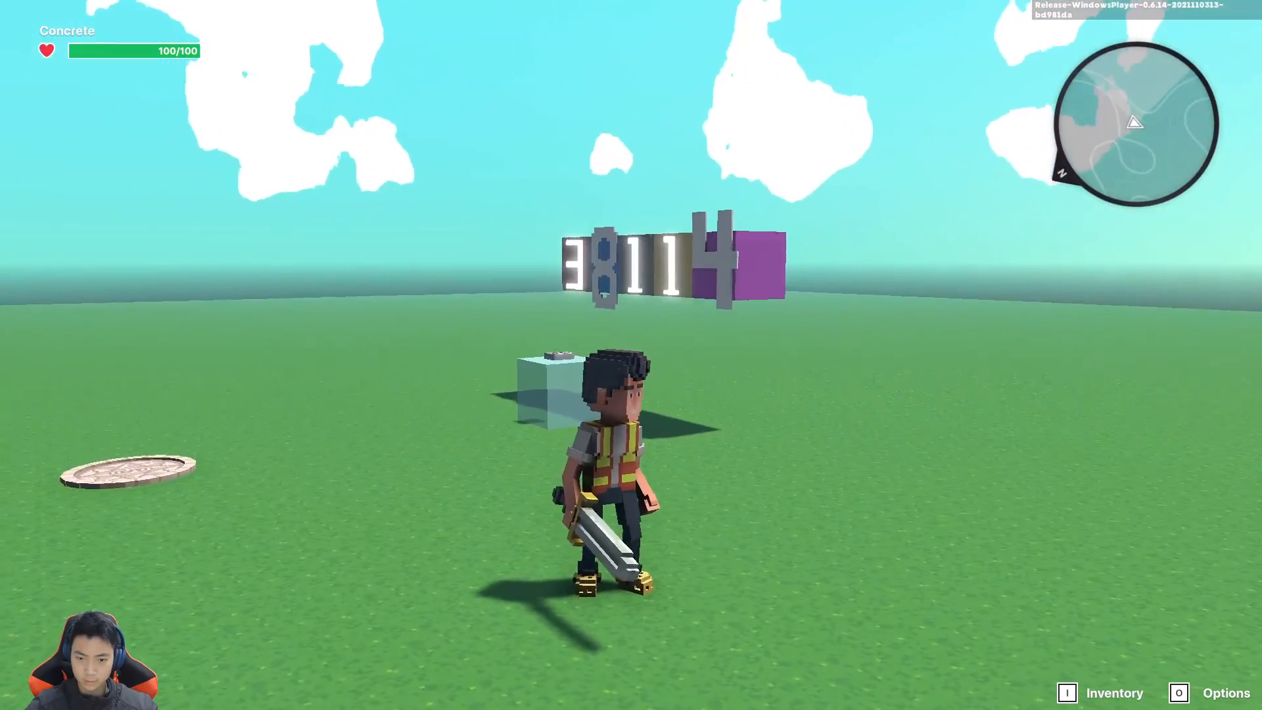
Jump the character onto the keypad block, run out toward the distant red block and come back to the keypad
key(w)
key(space)
key(space)
key(d)
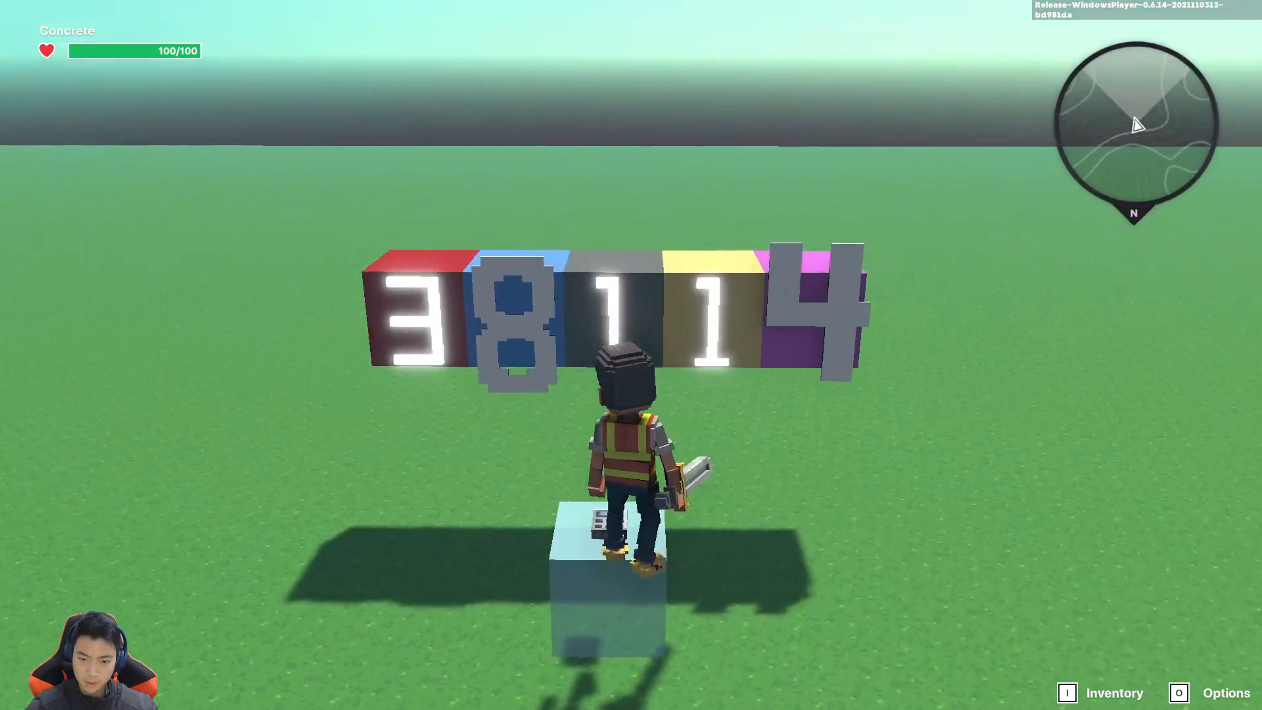
key(s)
key(w)
key(space)
key(space)
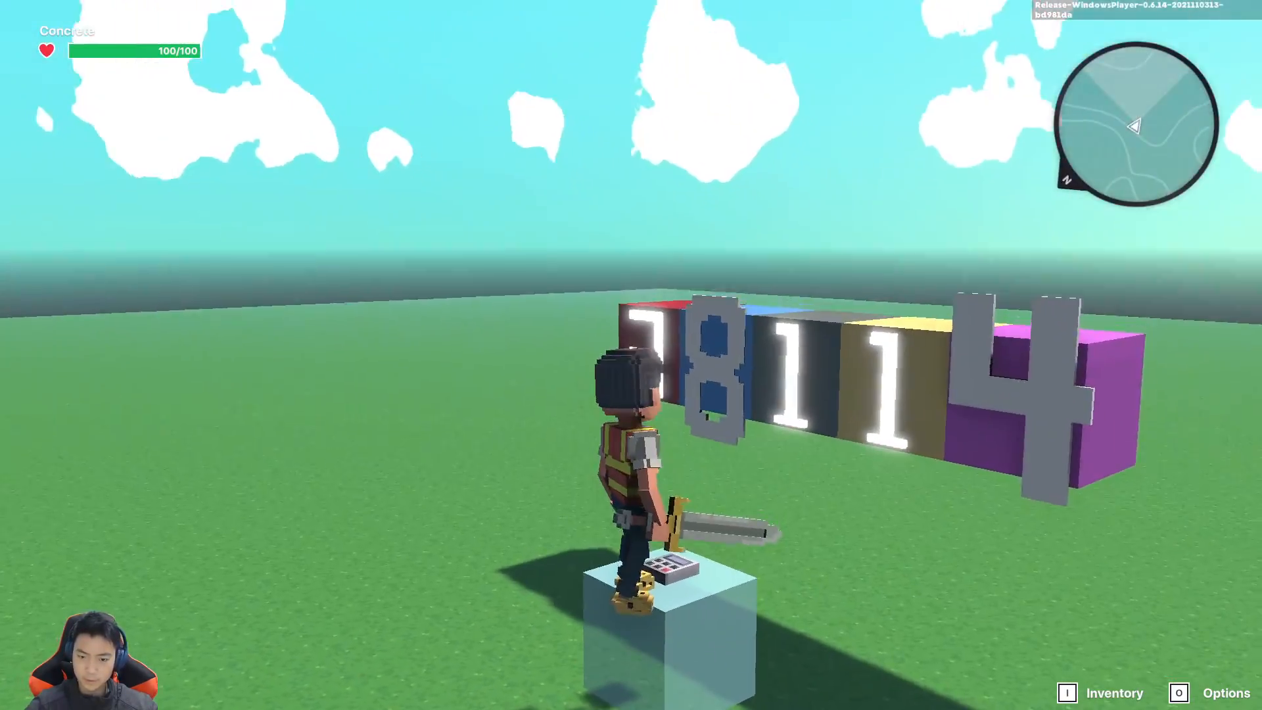
key(w)
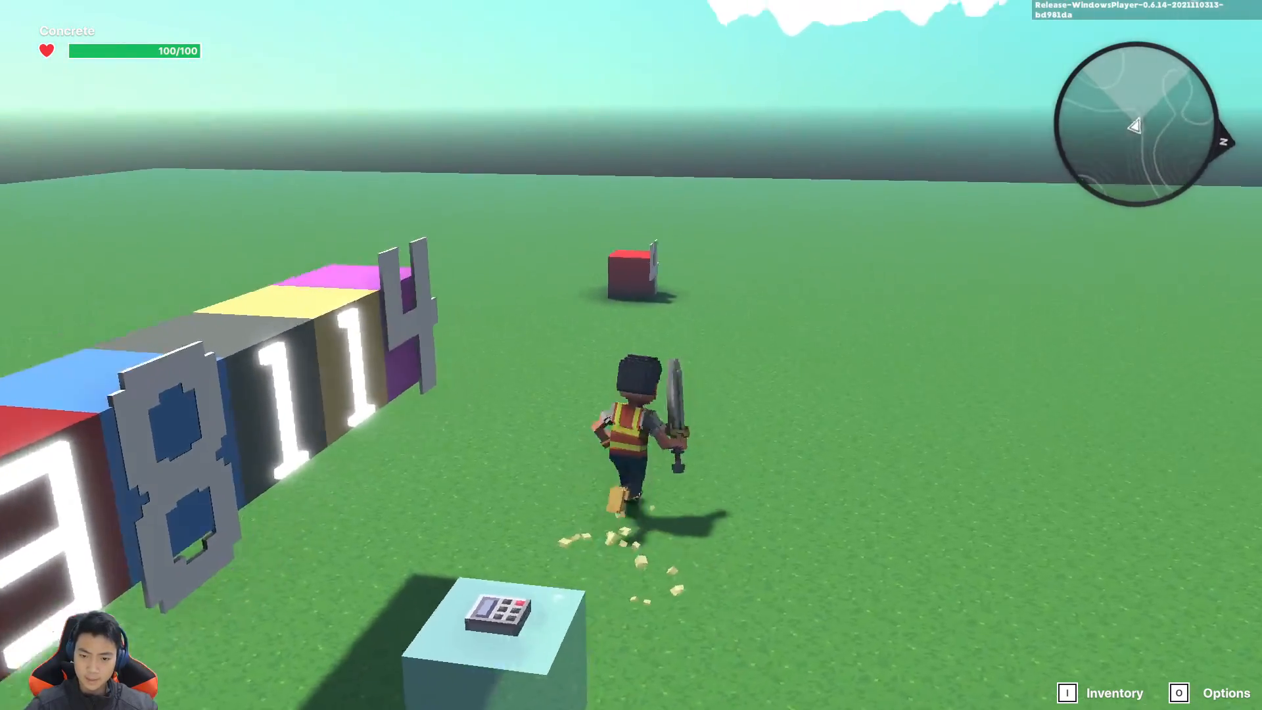
key(w)
key(space)
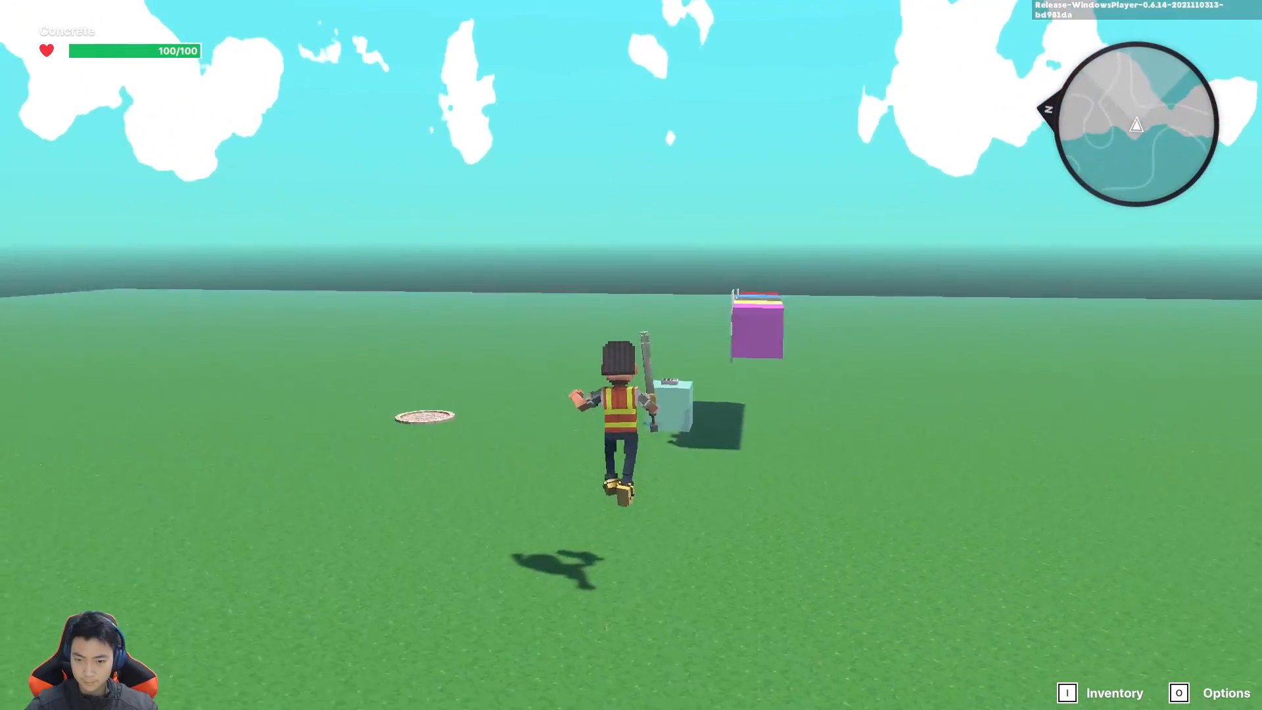
key(space)
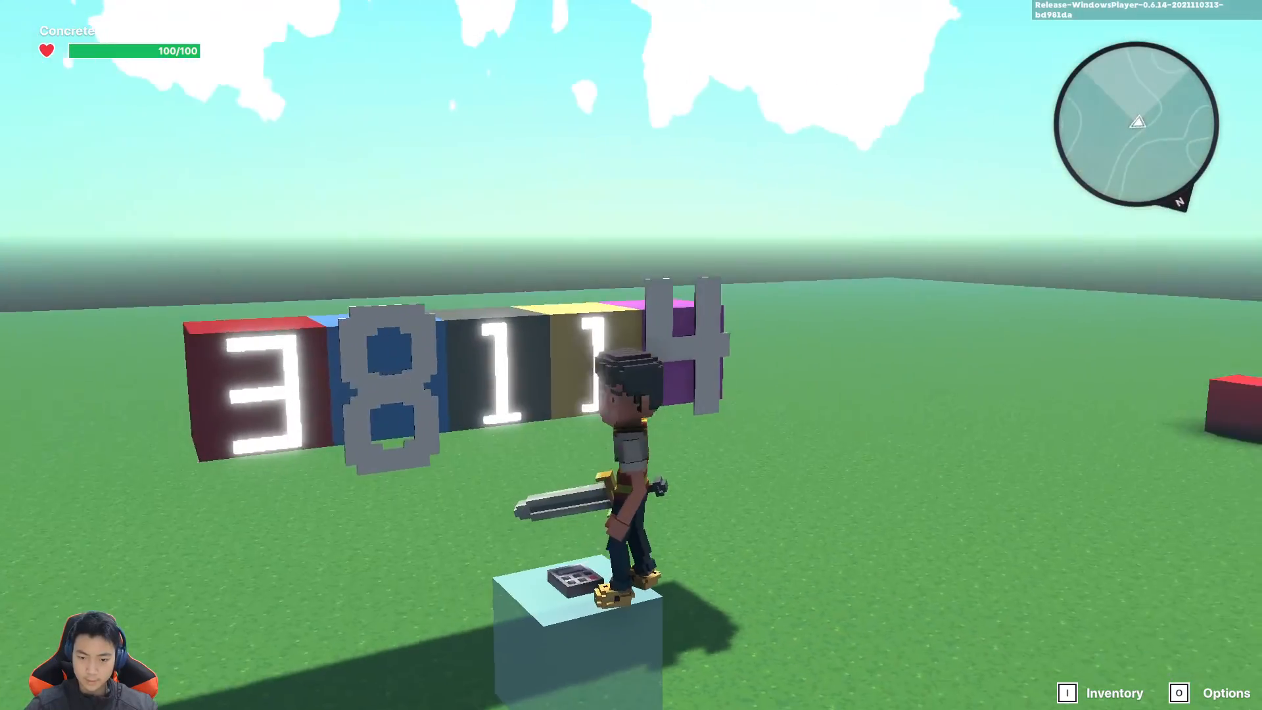